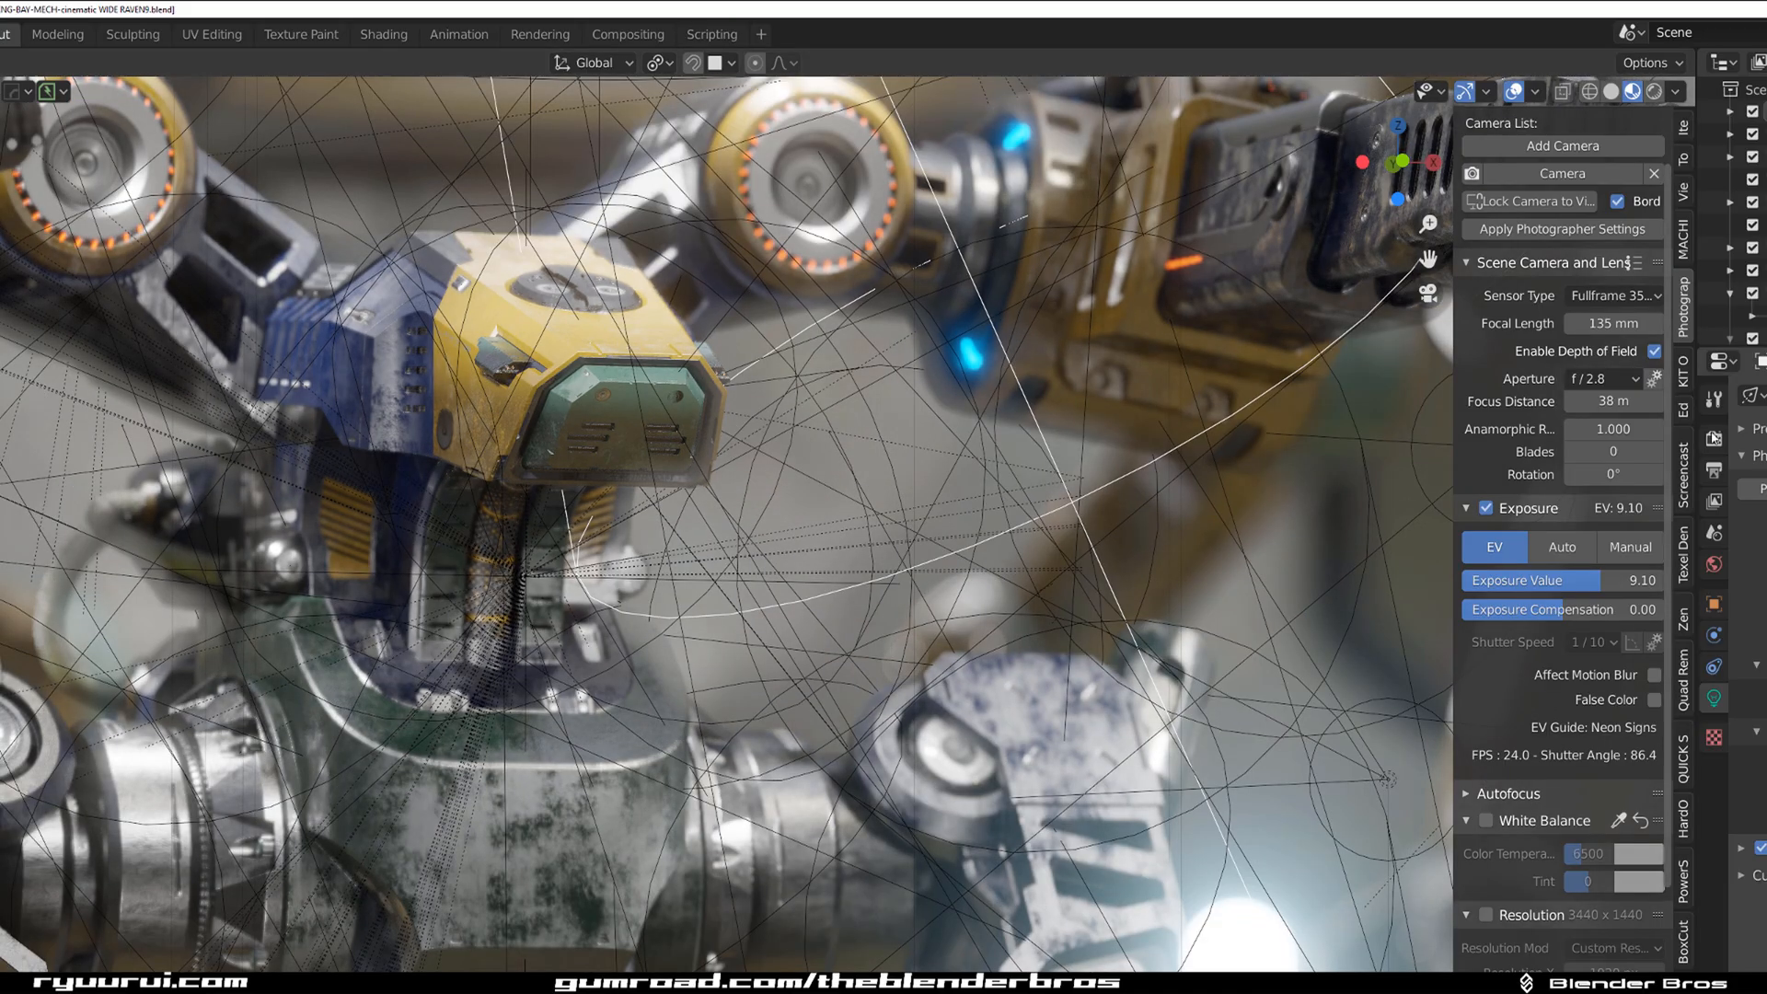
Review the scene's output resolution, file format and colour depth settings, and switch to Photoshop.
click(1714, 439)
scroll(1748, 676, down, 10)
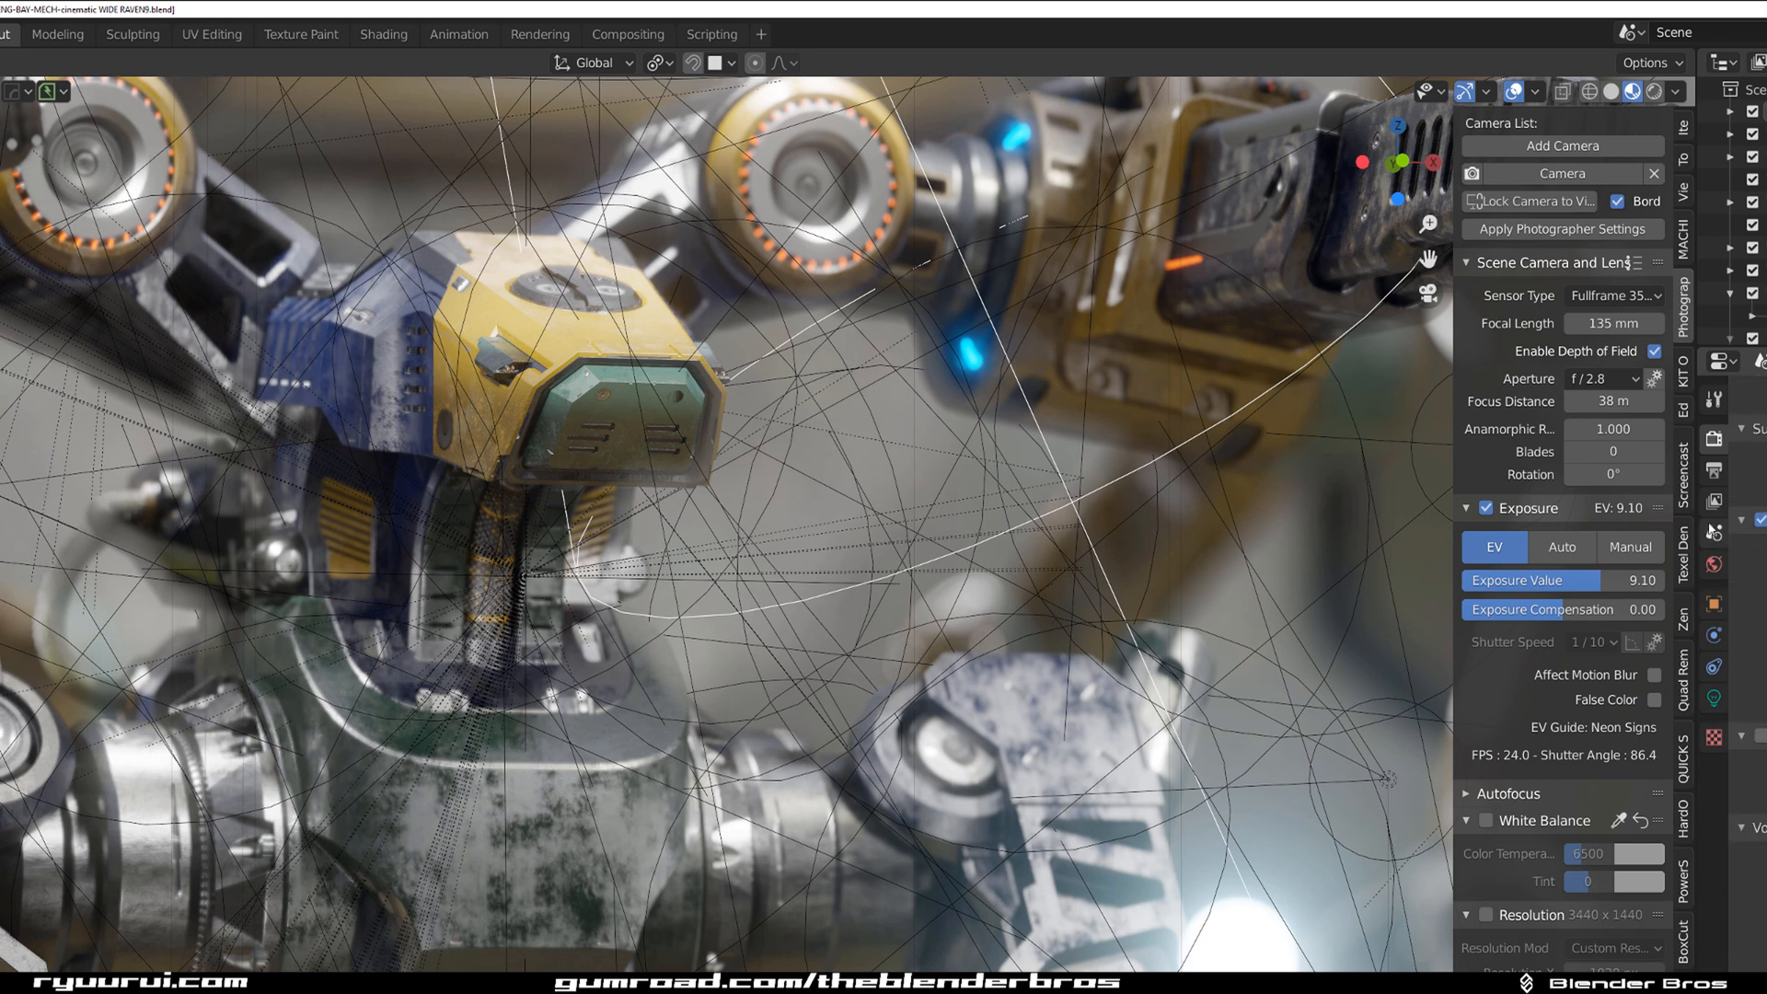
click(1714, 502)
click(1714, 470)
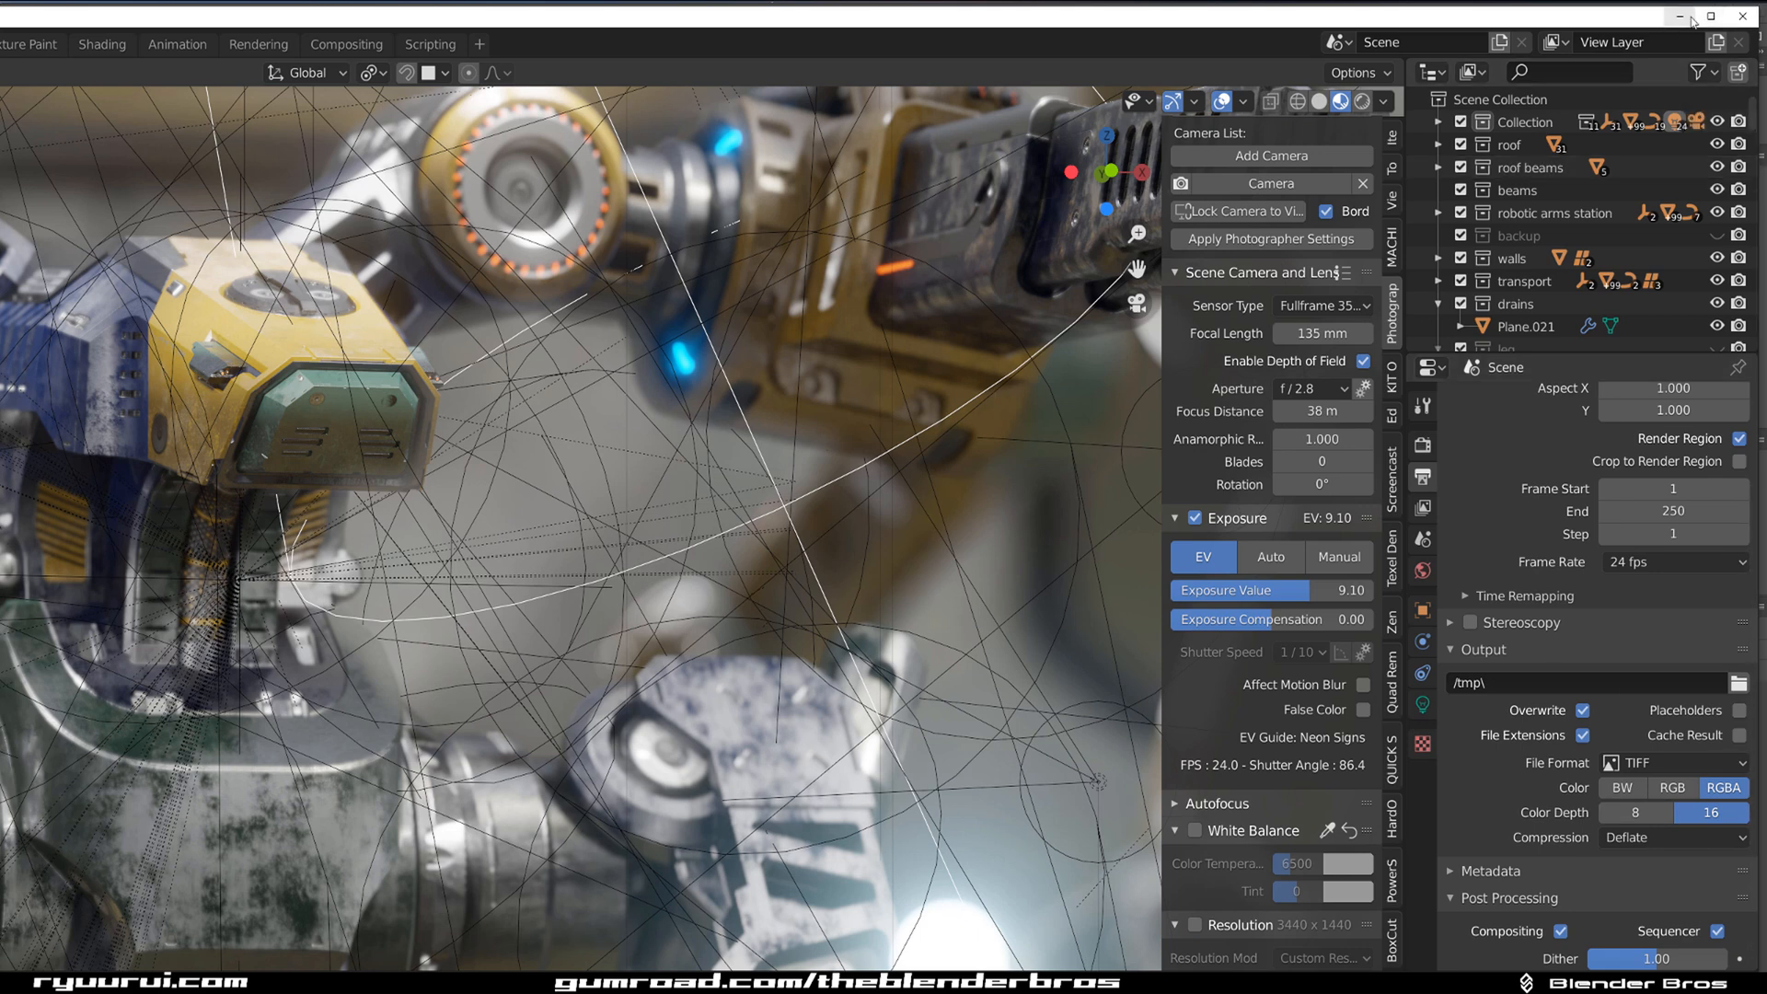
scroll(1614, 500, up, 3)
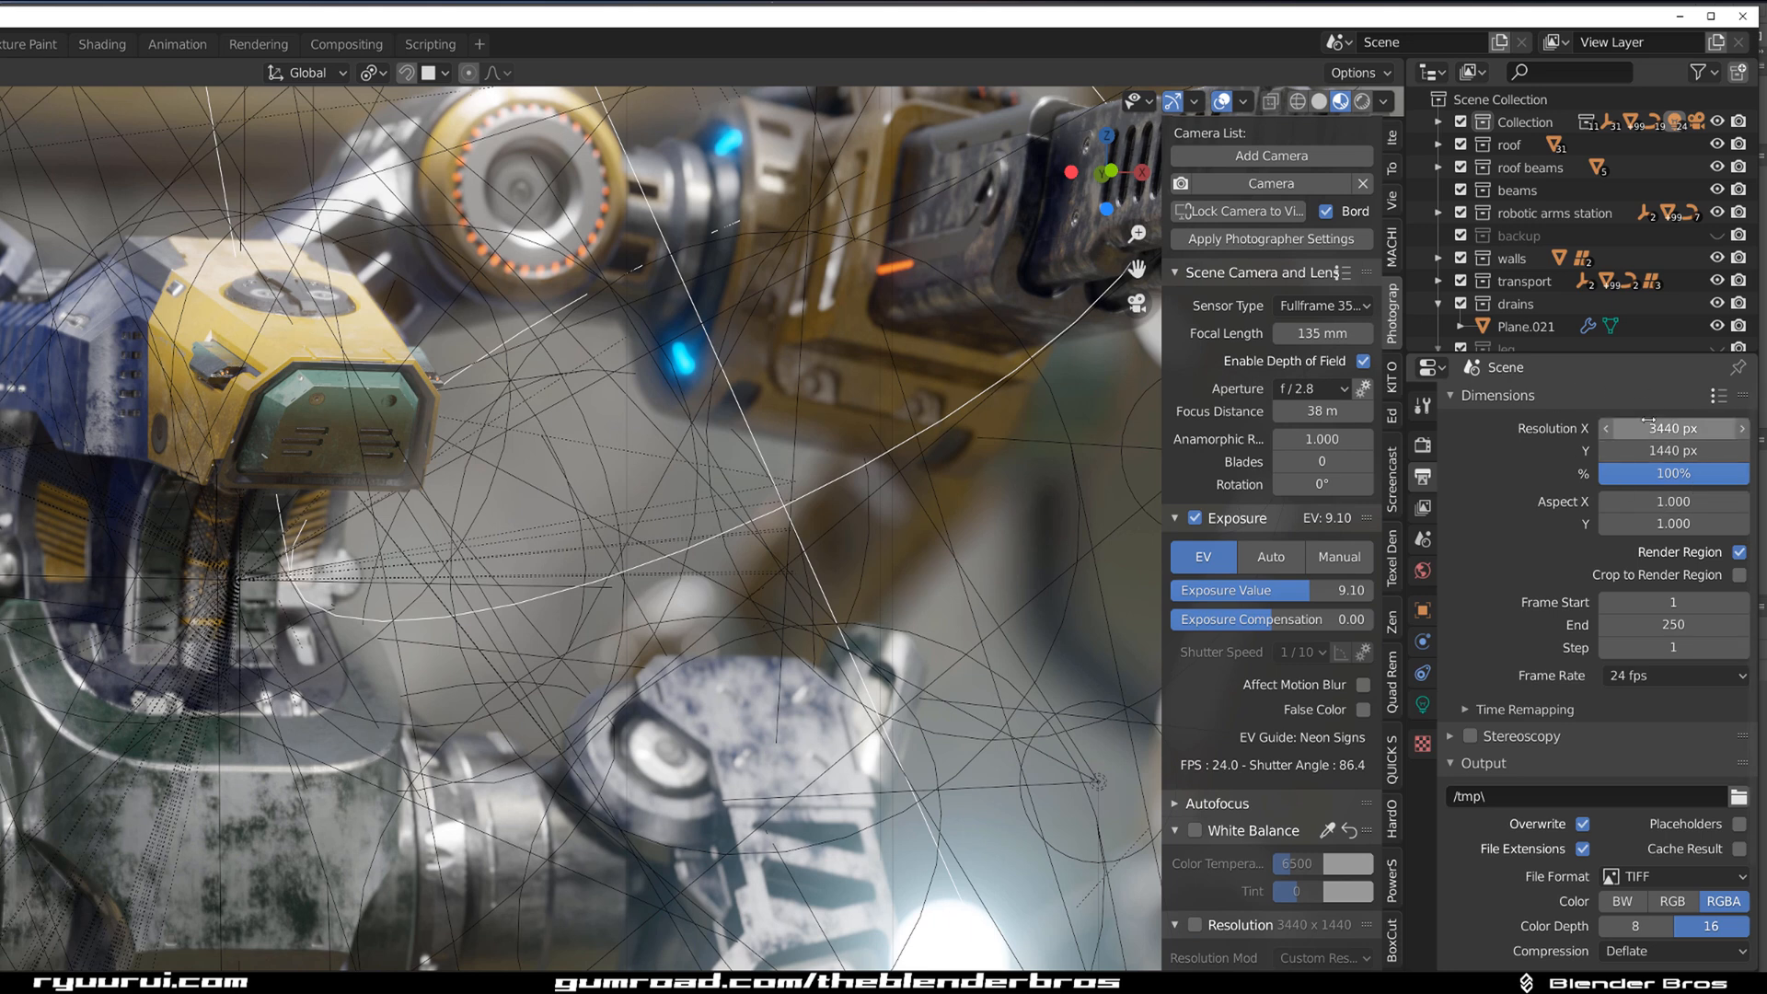
click(1680, 15)
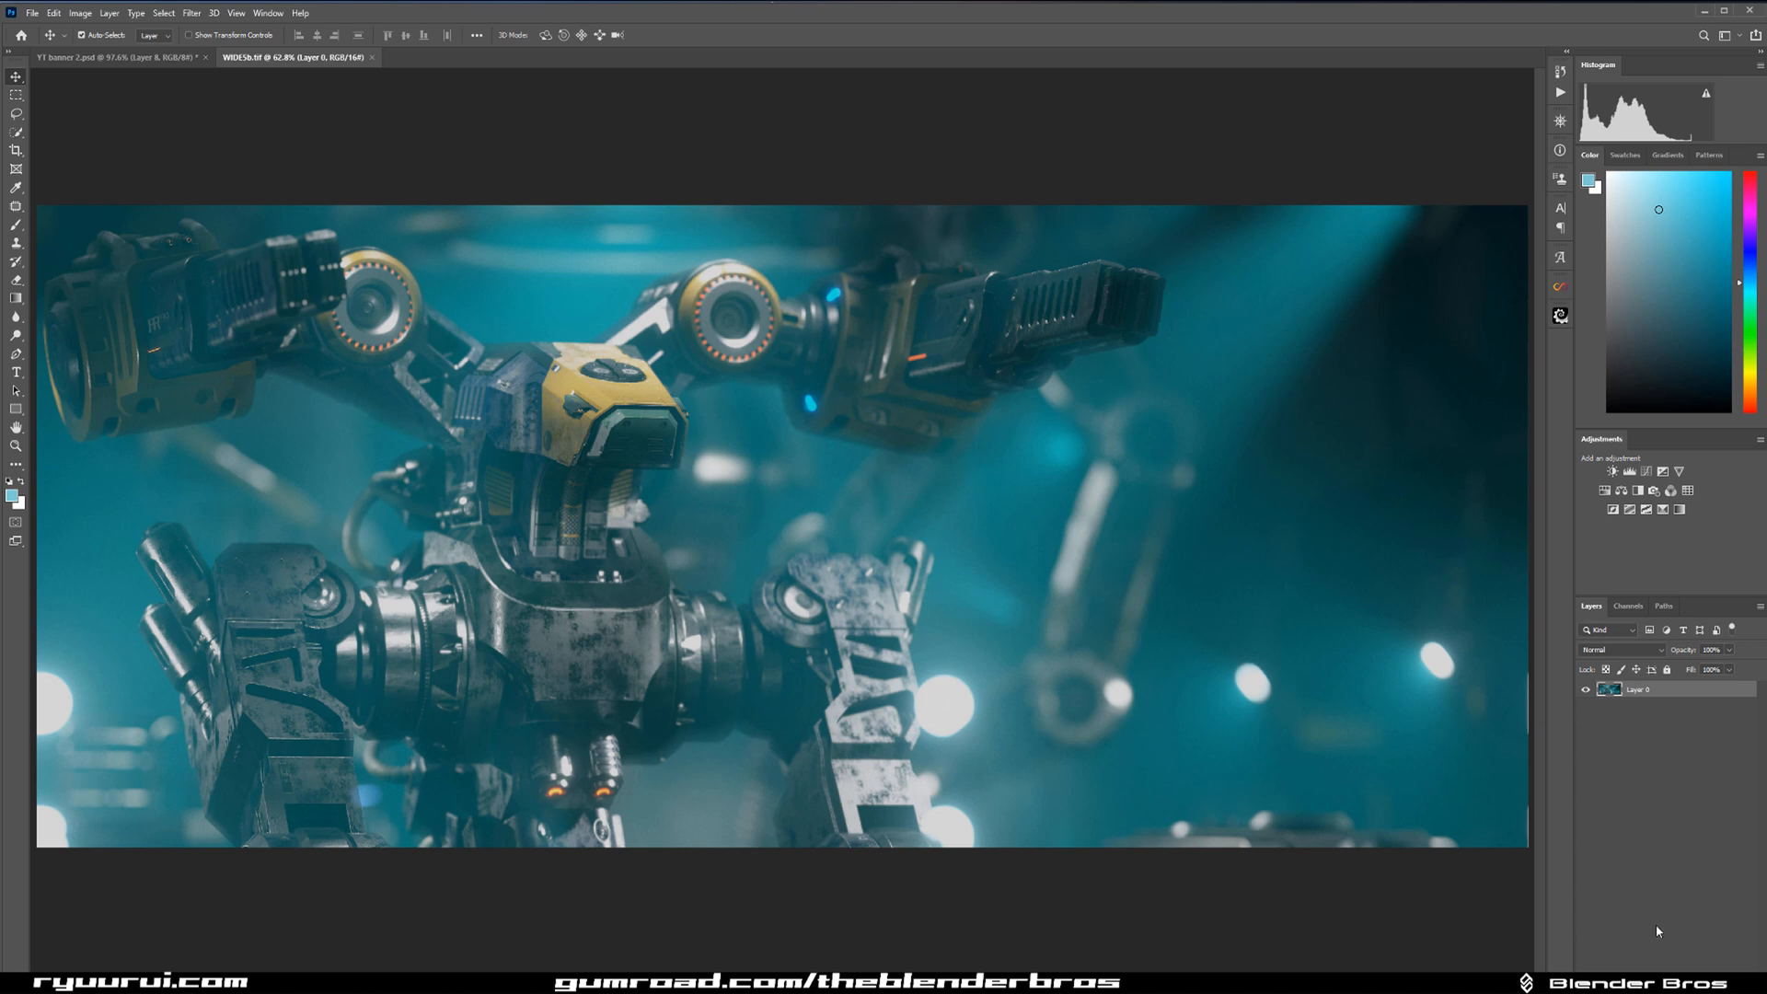
Add a new empty layer and set up the Brush tool with a bright yellow-green colour and 100% flow.
key(ctrl+shift+alt+n)
scroll(877, 572, down, 1)
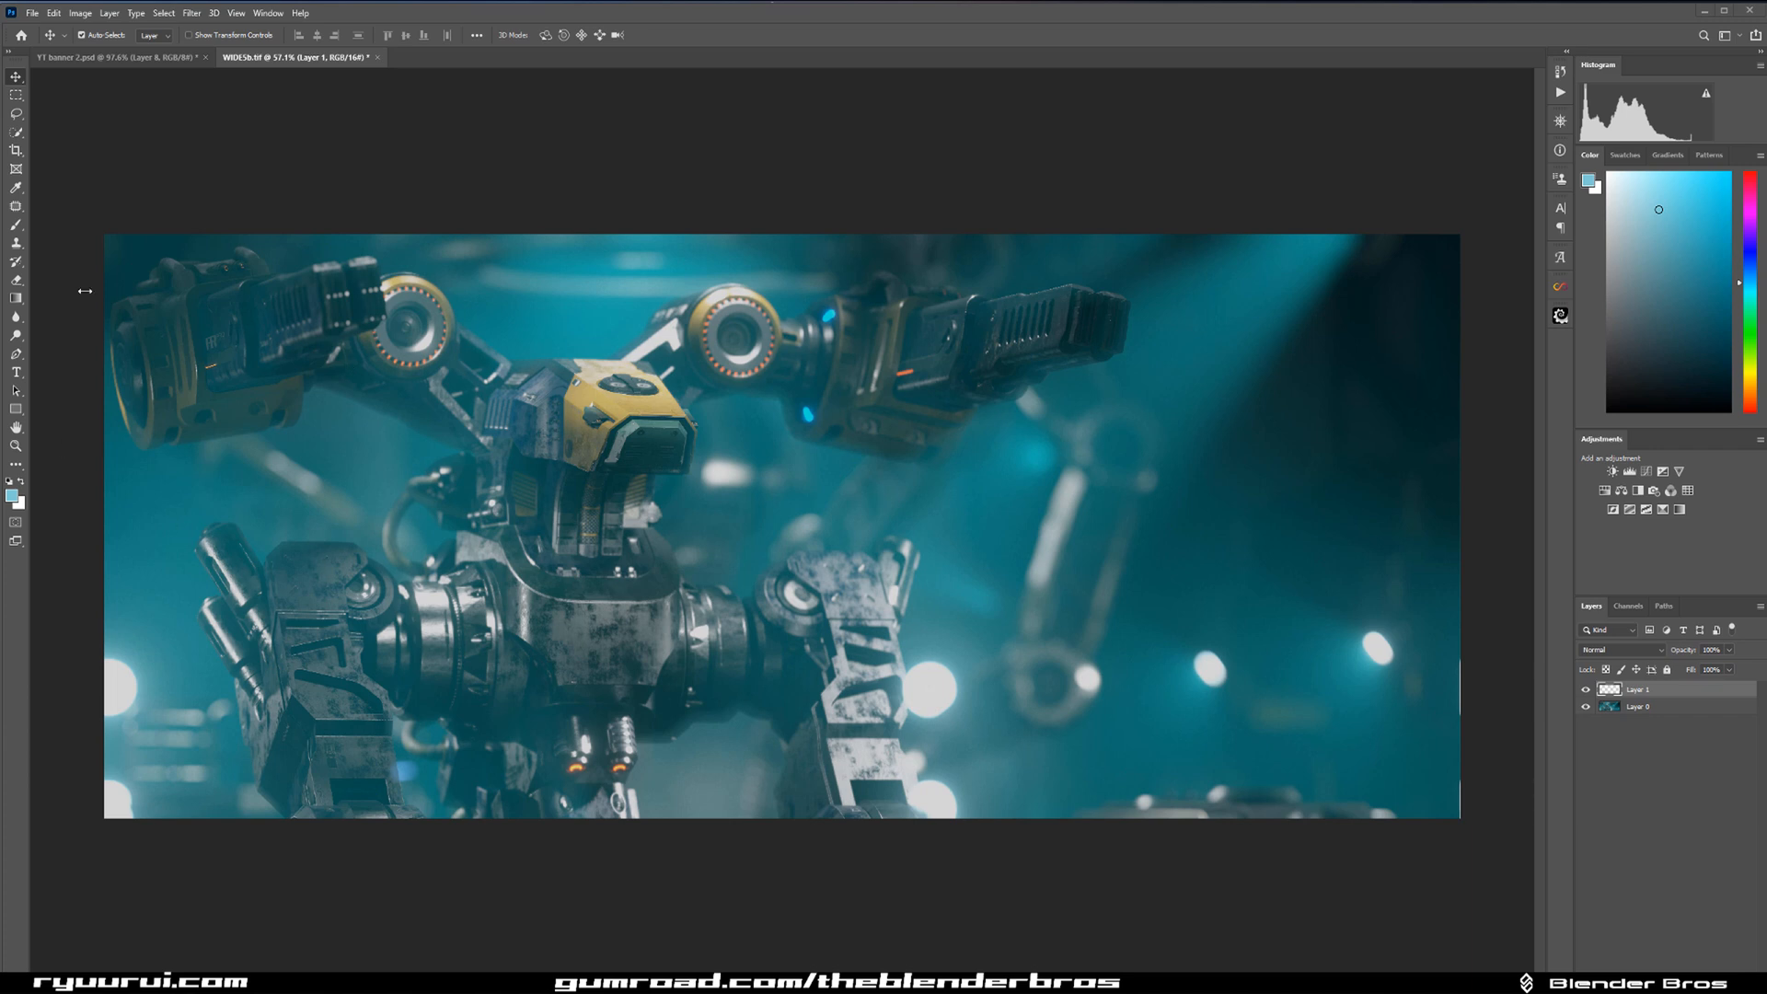
click(16, 225)
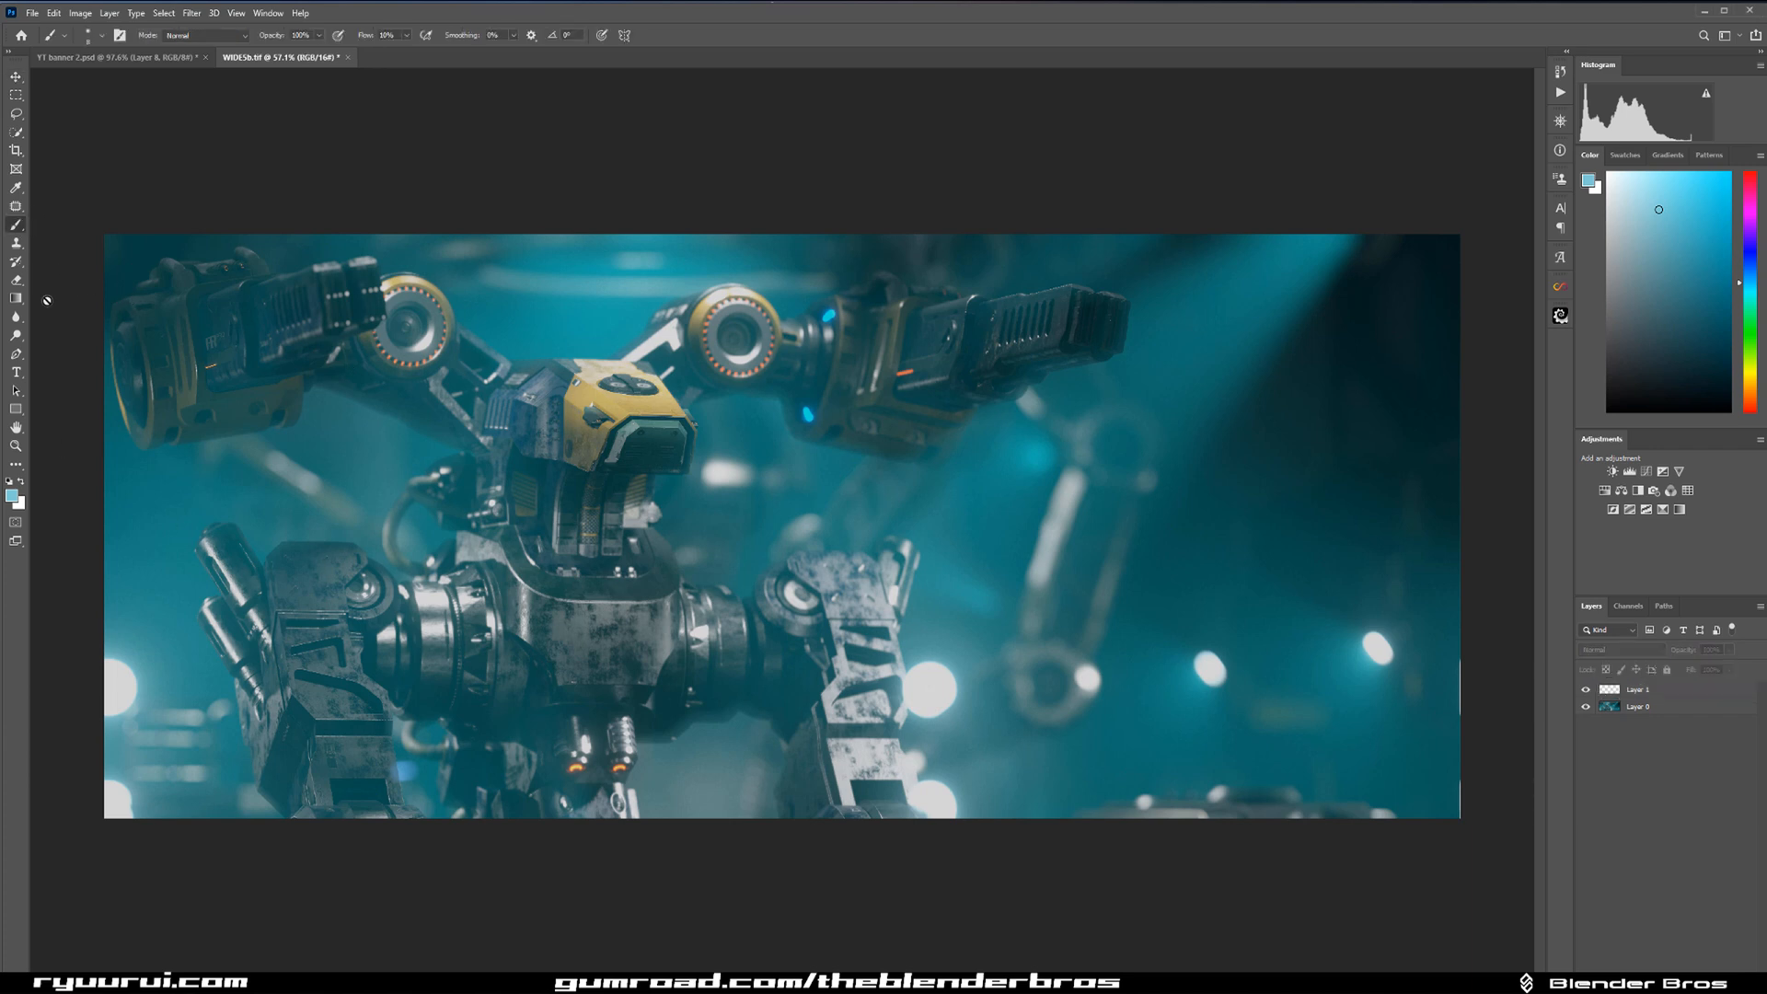
click(12, 496)
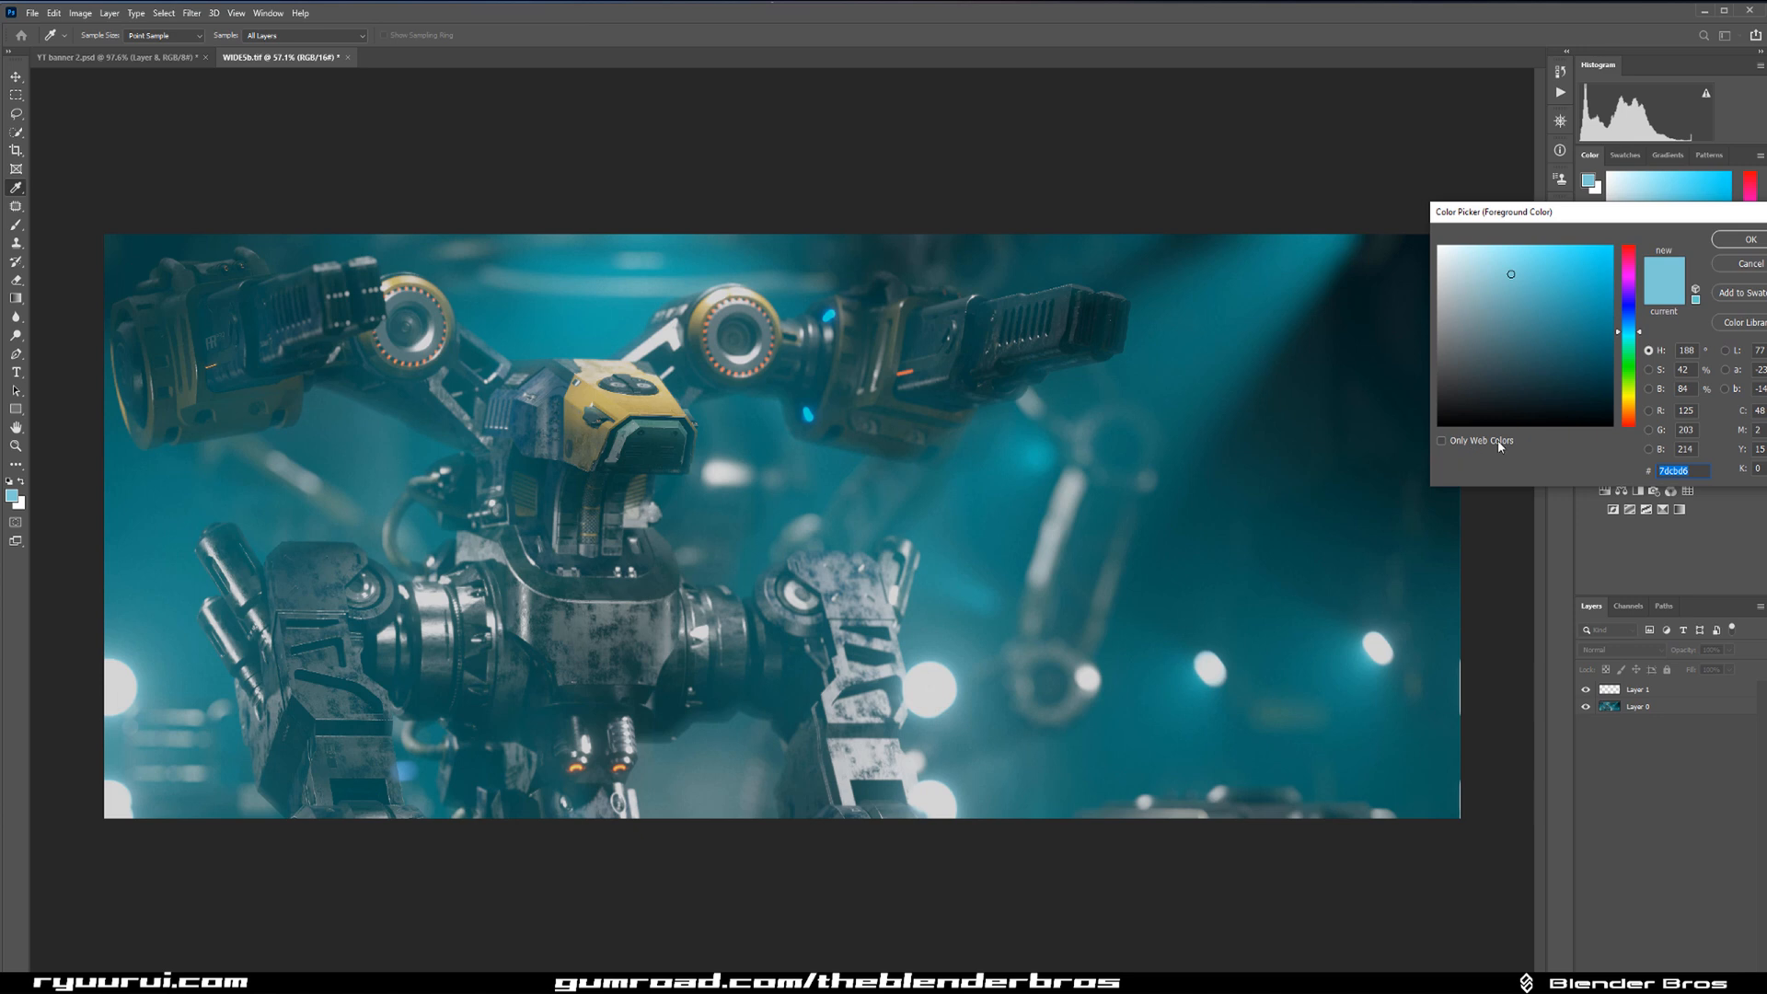
click(1620, 390)
click(1612, 247)
key(Return)
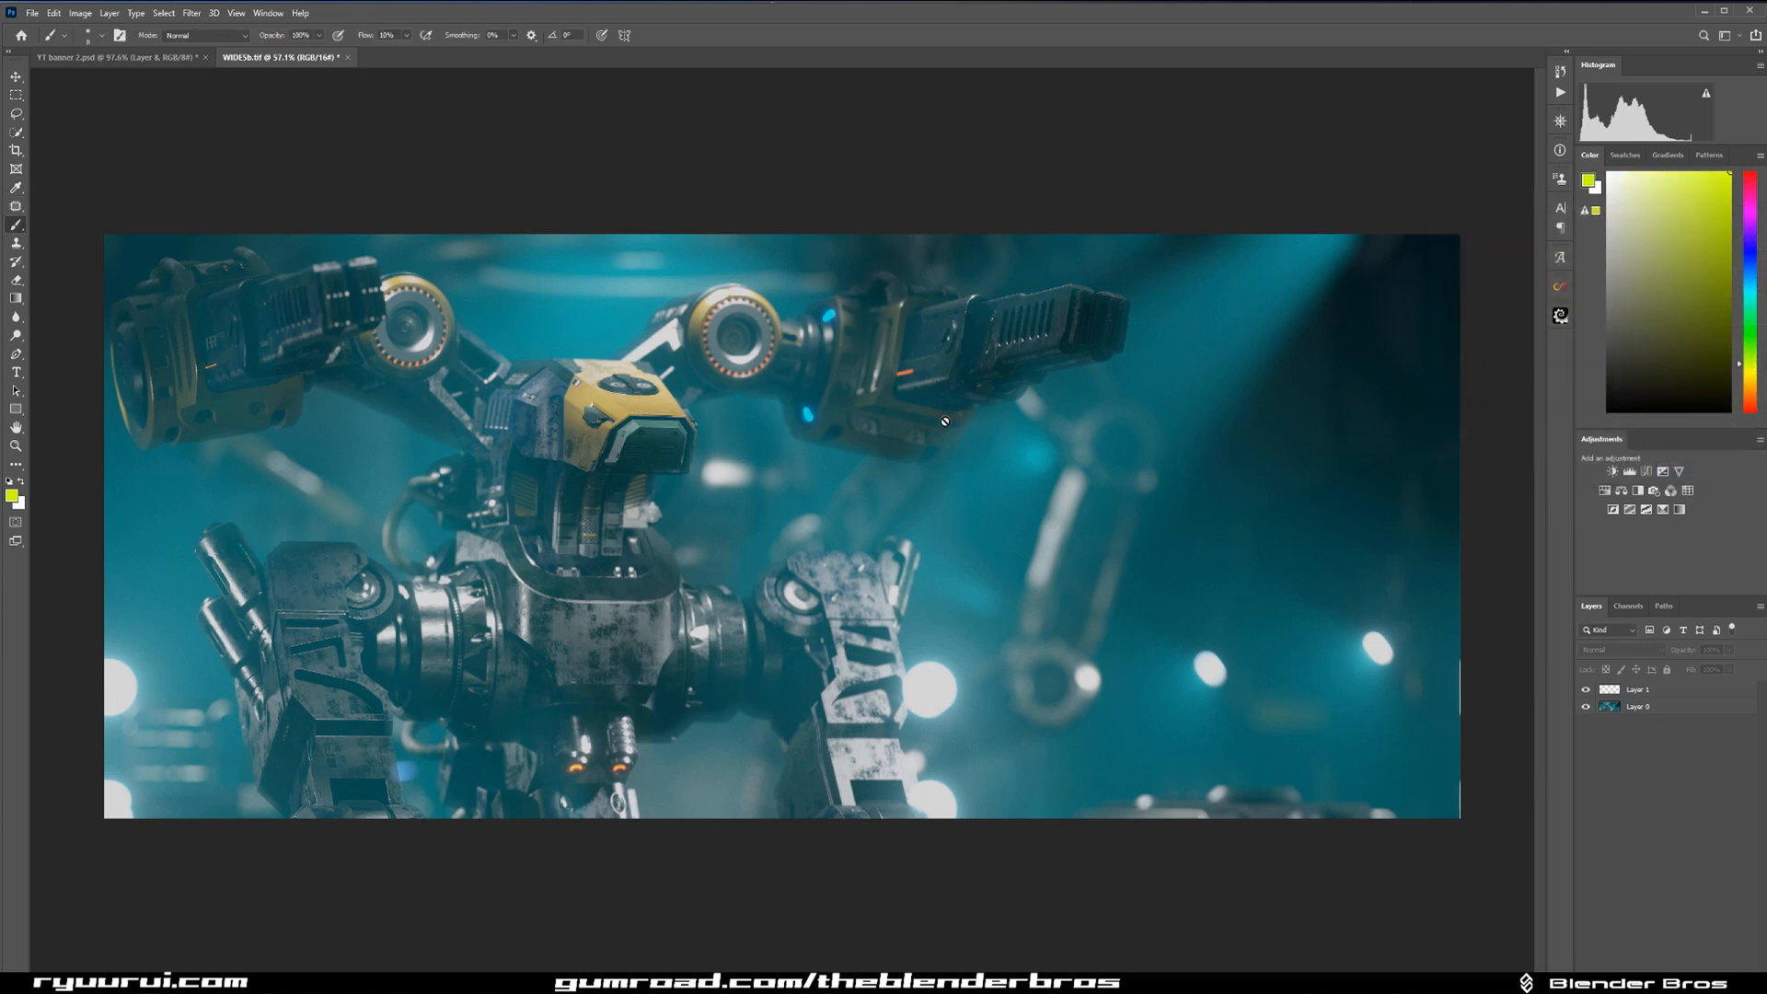
click(1648, 689)
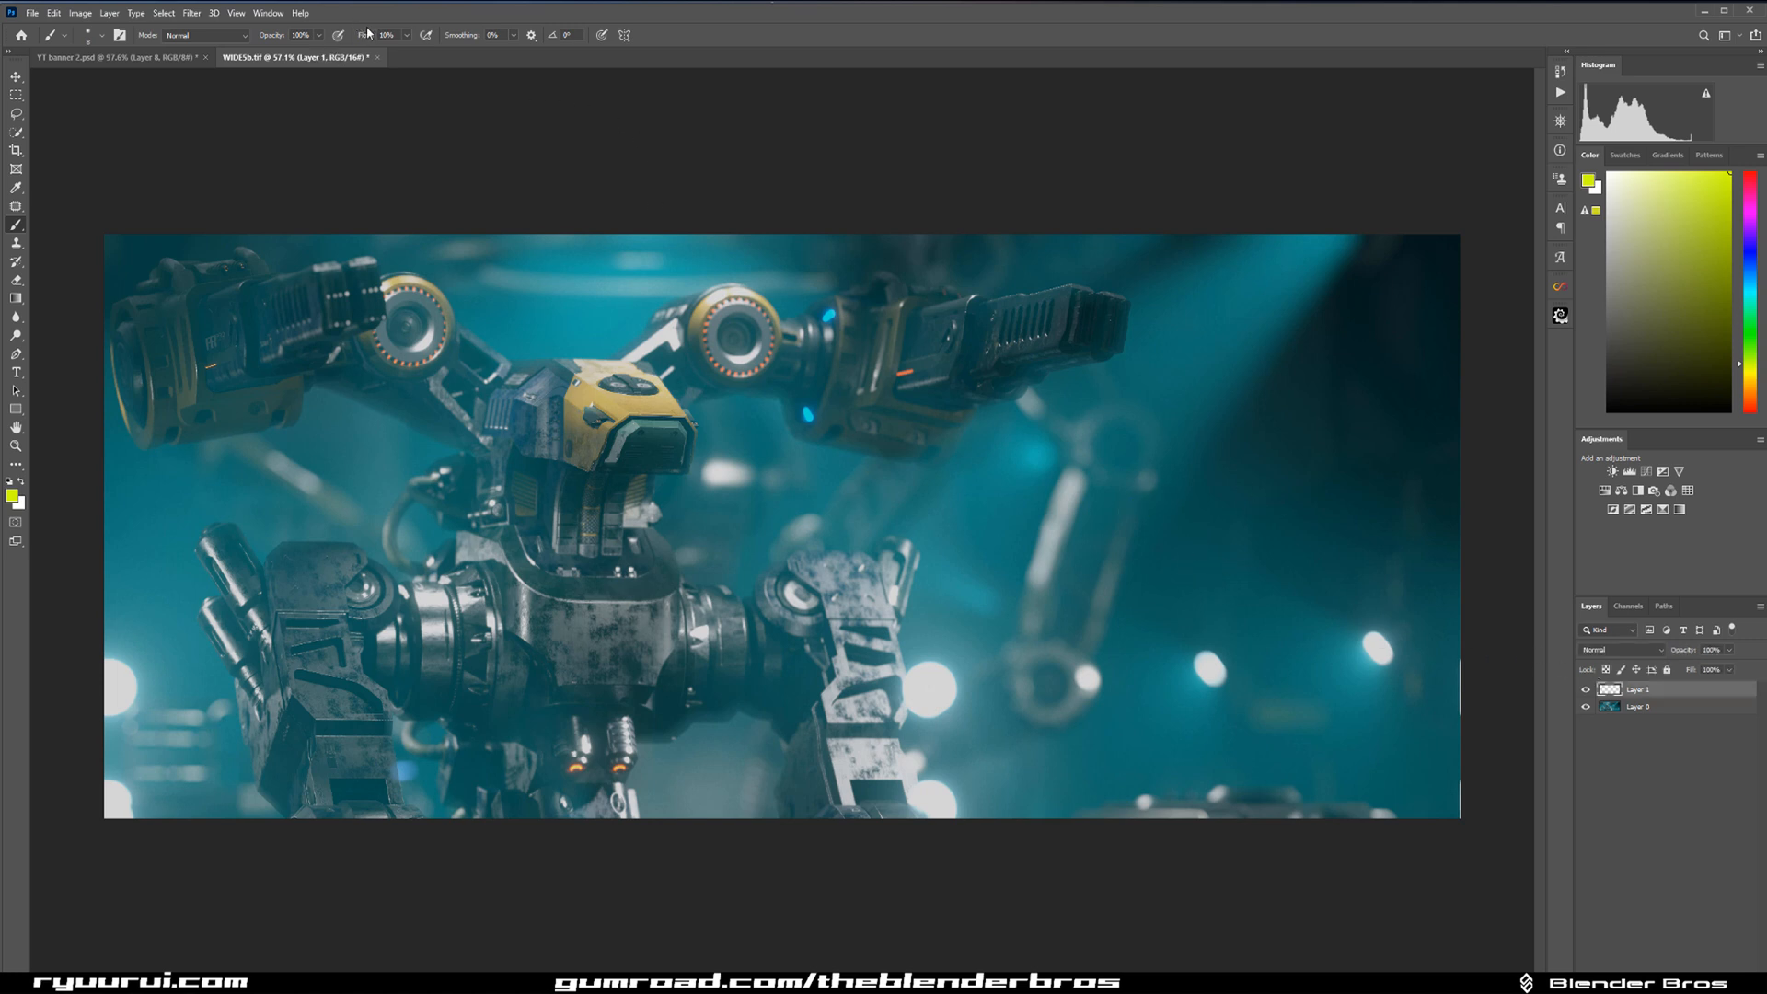
drag(374, 37, 525, 46)
drag(1006, 519, 996, 498)
drag(985, 517, 1055, 508)
key(ctrl+z)
key(ctrl+z)
Mark the lower-right corner of the image with curved brush strokes and circle the light behind the robot's left-hand leg.
mouse_move(1449, 644)
mouse_down()
mouse_move(1403, 709)
mouse_move(1367, 684)
mouse_up()
drag(1410, 755, 1367, 814)
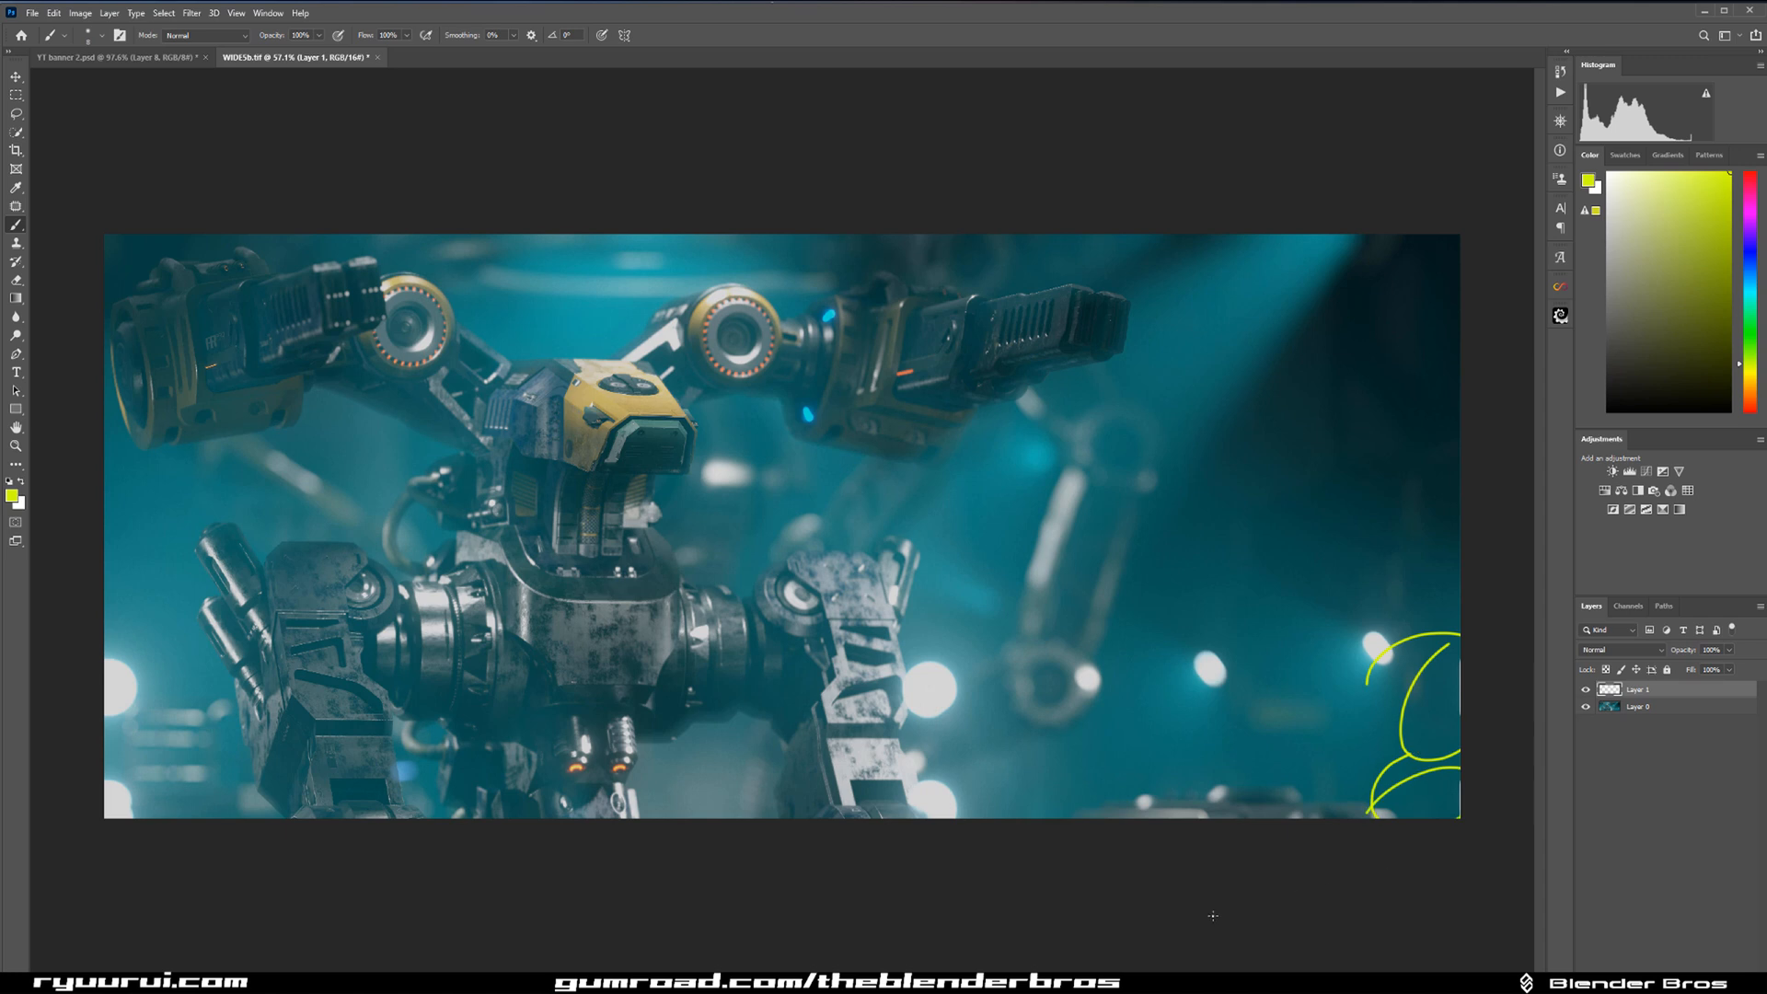
drag(369, 746, 324, 778)
Circle the bright background light beside the robot's head and undo the marks.
mouse_move(810, 446)
mouse_down()
mouse_move(659, 501)
mouse_move(629, 440)
mouse_up()
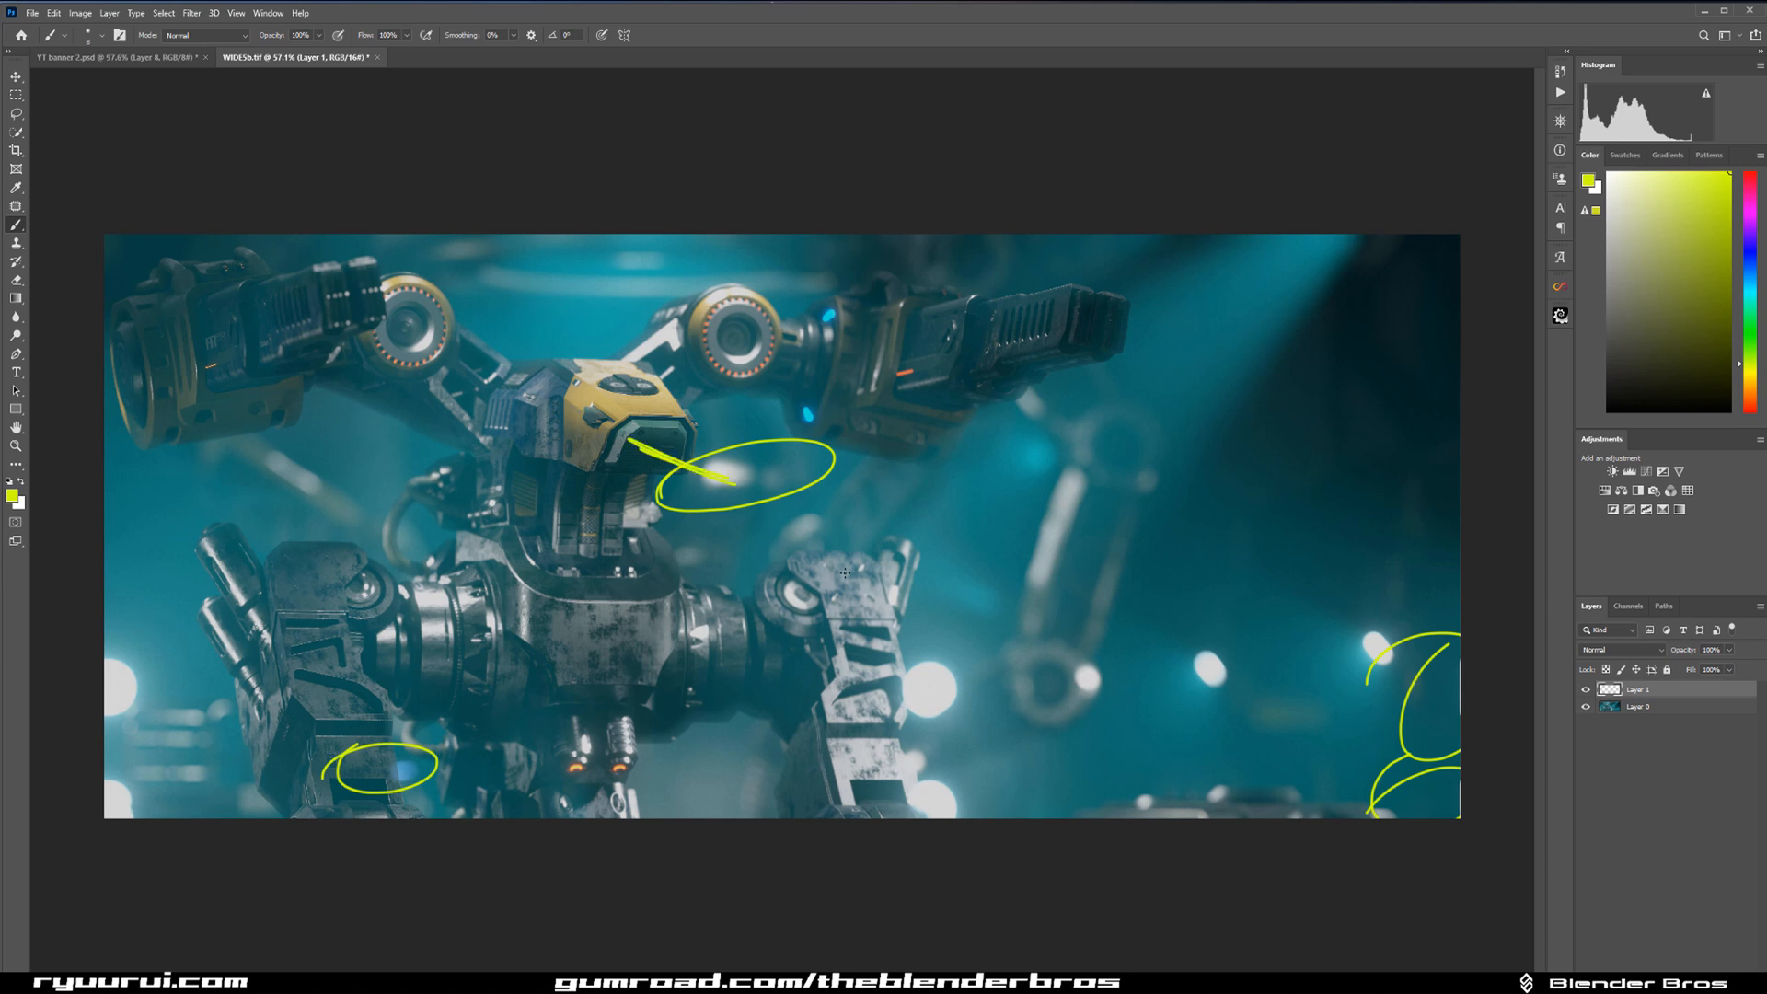
key(ctrl+z)
key(ctrl+z)
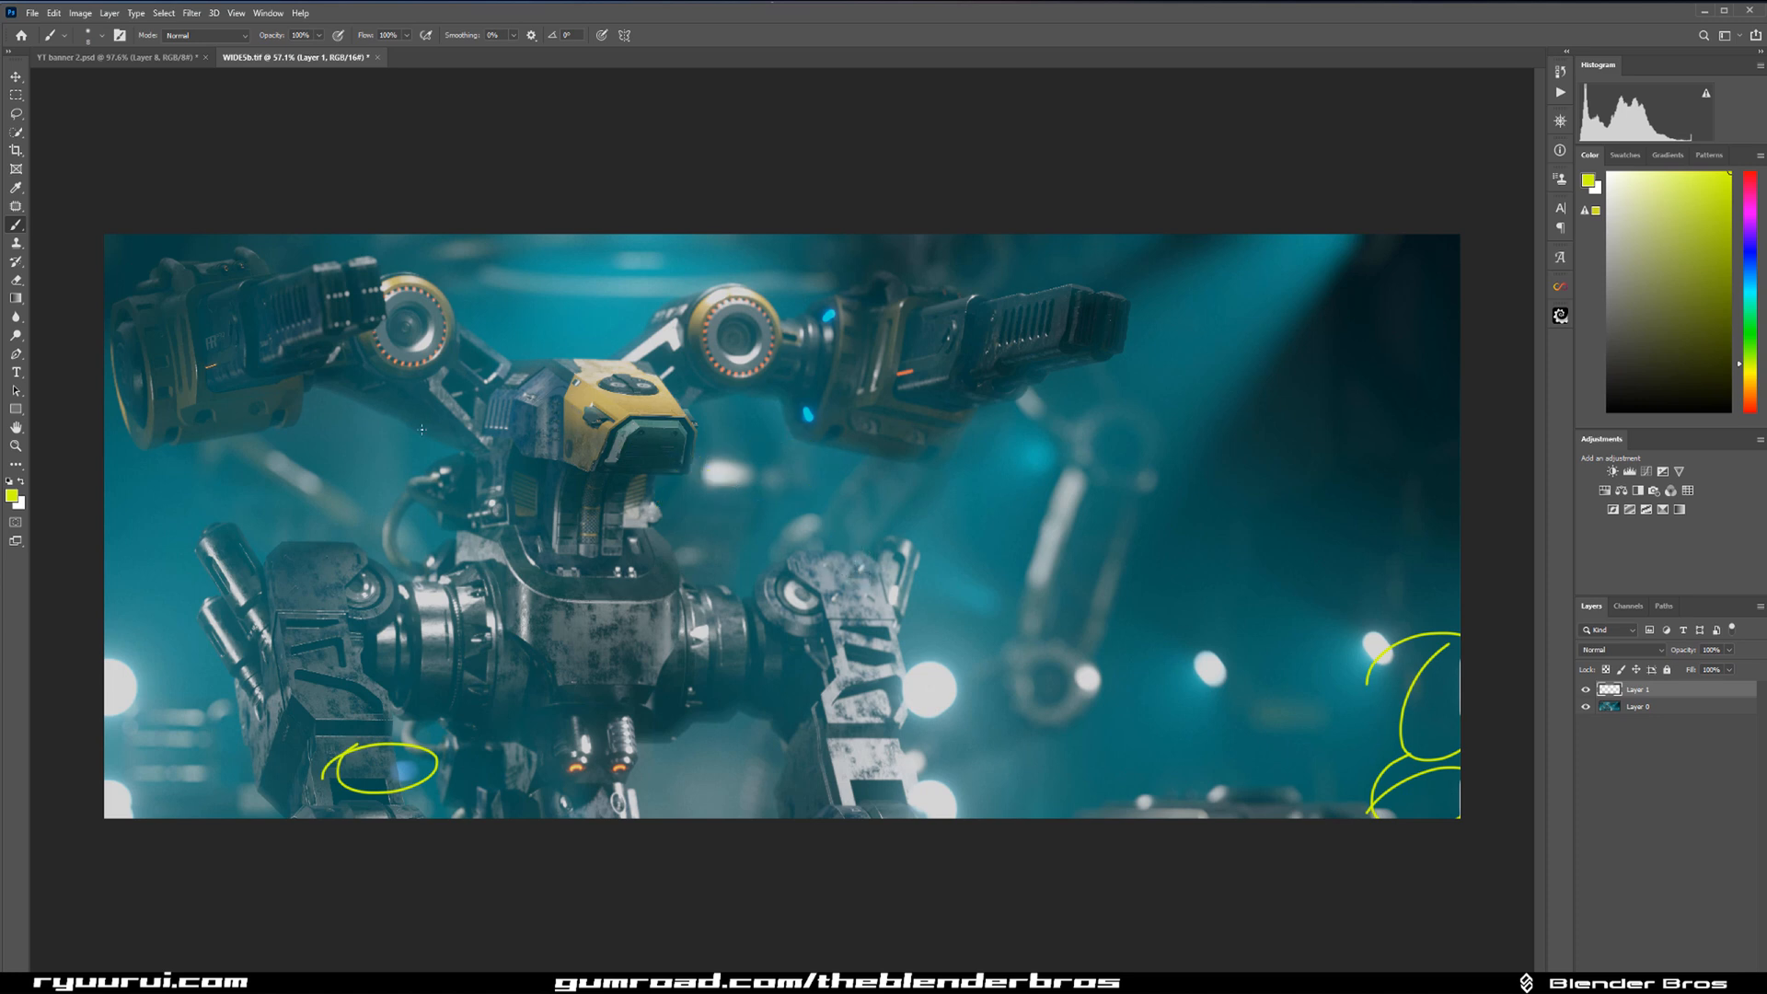
Sketch a straight-line triangle linking the two round shoulder joints and the chest, and undo its last two sides.
drag(416, 327, 451, 630)
key(ctrl+z)
mouse_move(419, 336)
mouse_down()
mouse_move(491, 640)
mouse_move(520, 680)
mouse_up()
key(ctrl+z)
shift+click(598, 637)
shift+click(750, 348)
shift+click(457, 329)
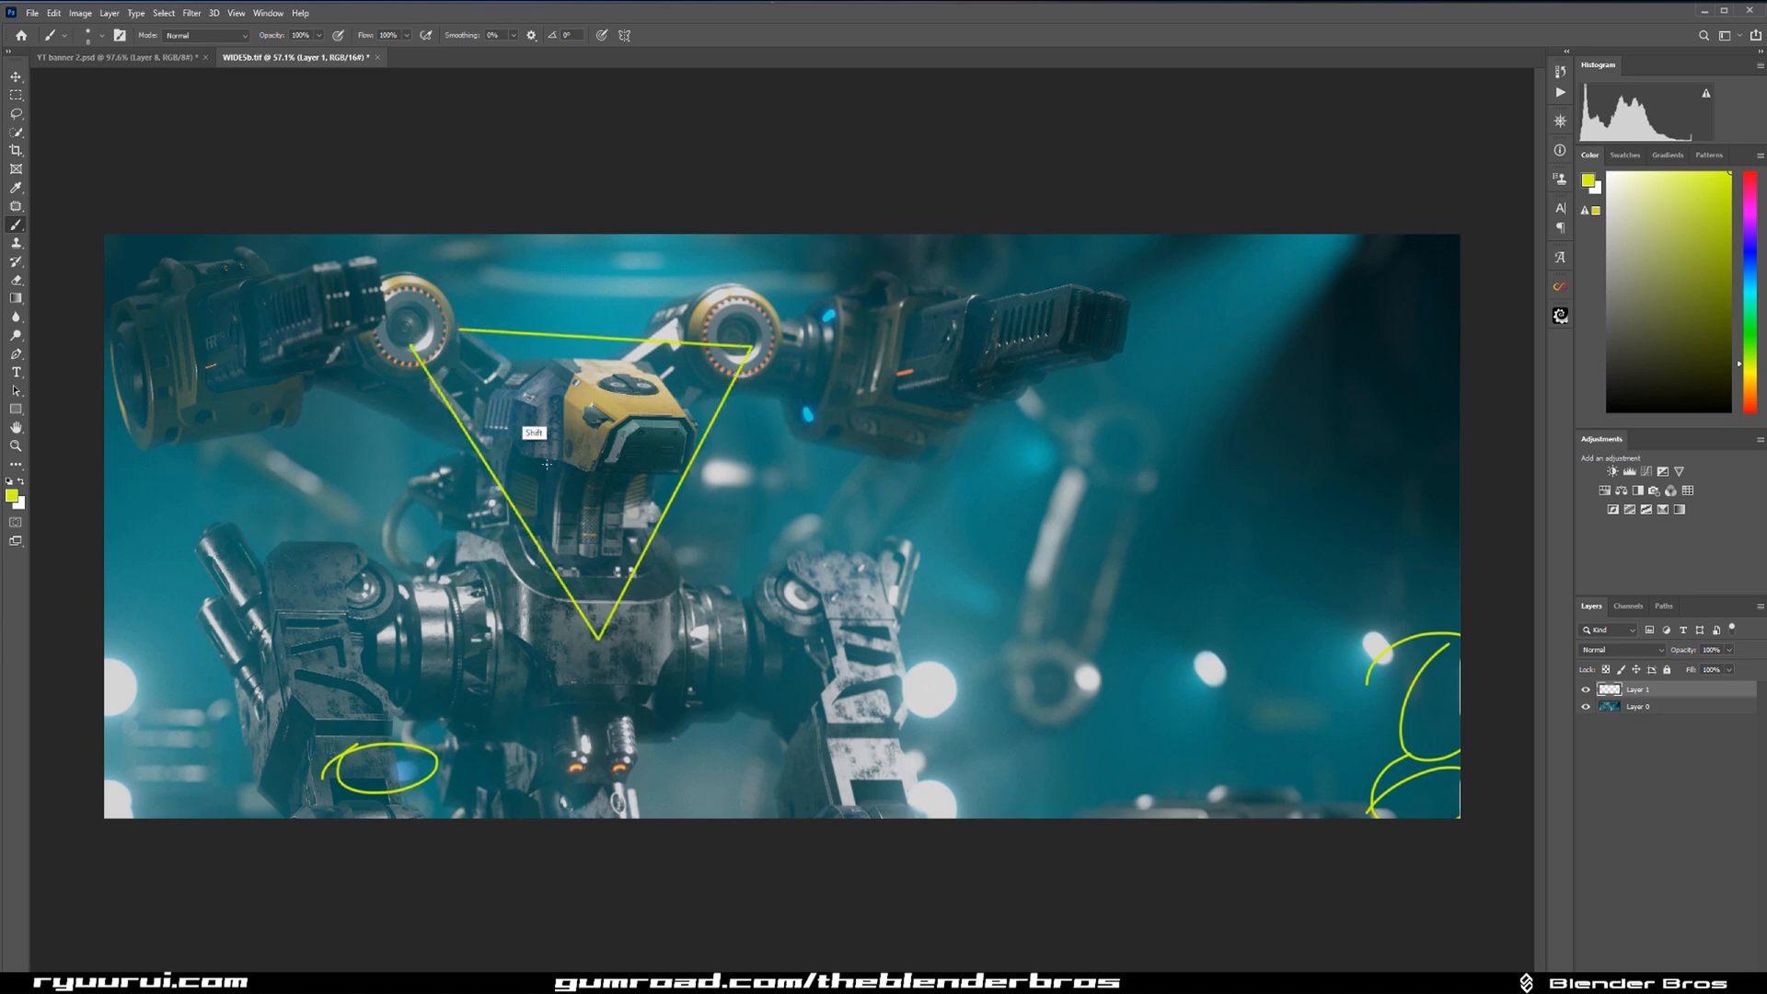
key(ctrl+z)
key(ctrl+z)
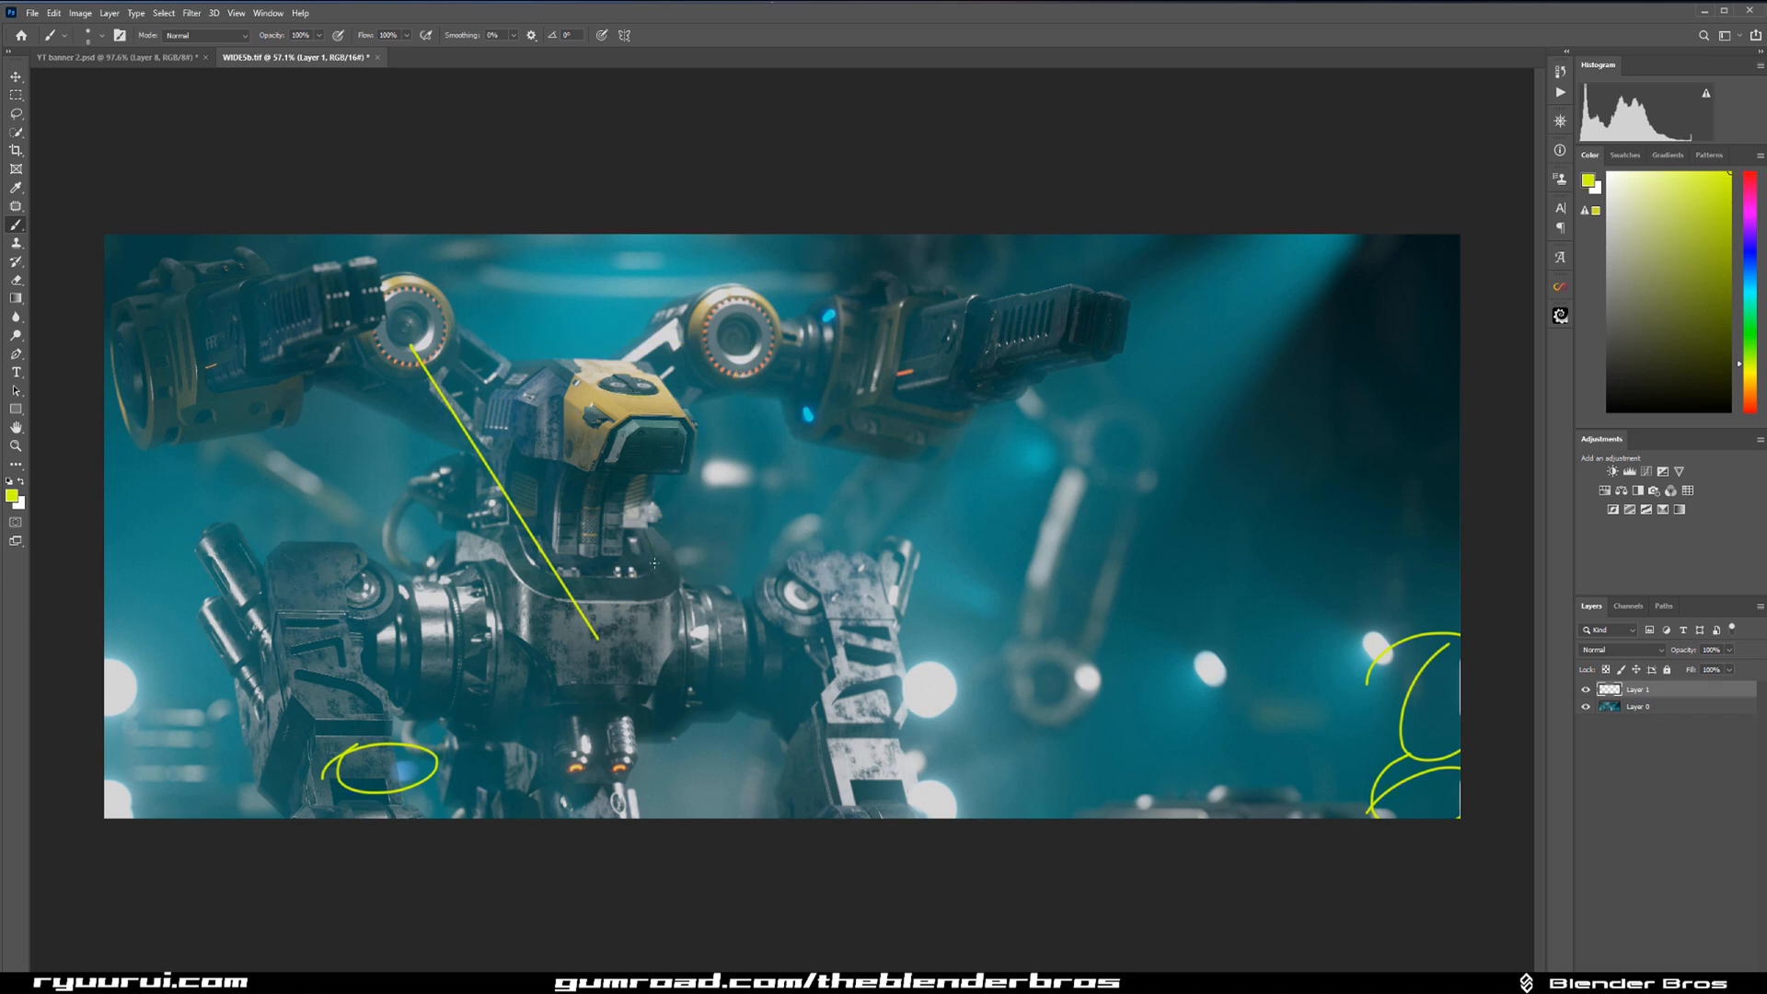
Redraw the triangle's sides out to the right-hand forearm, and circle the light beside the head before undoing that circle.
click(571, 617)
shift+click(919, 417)
shift+click(504, 362)
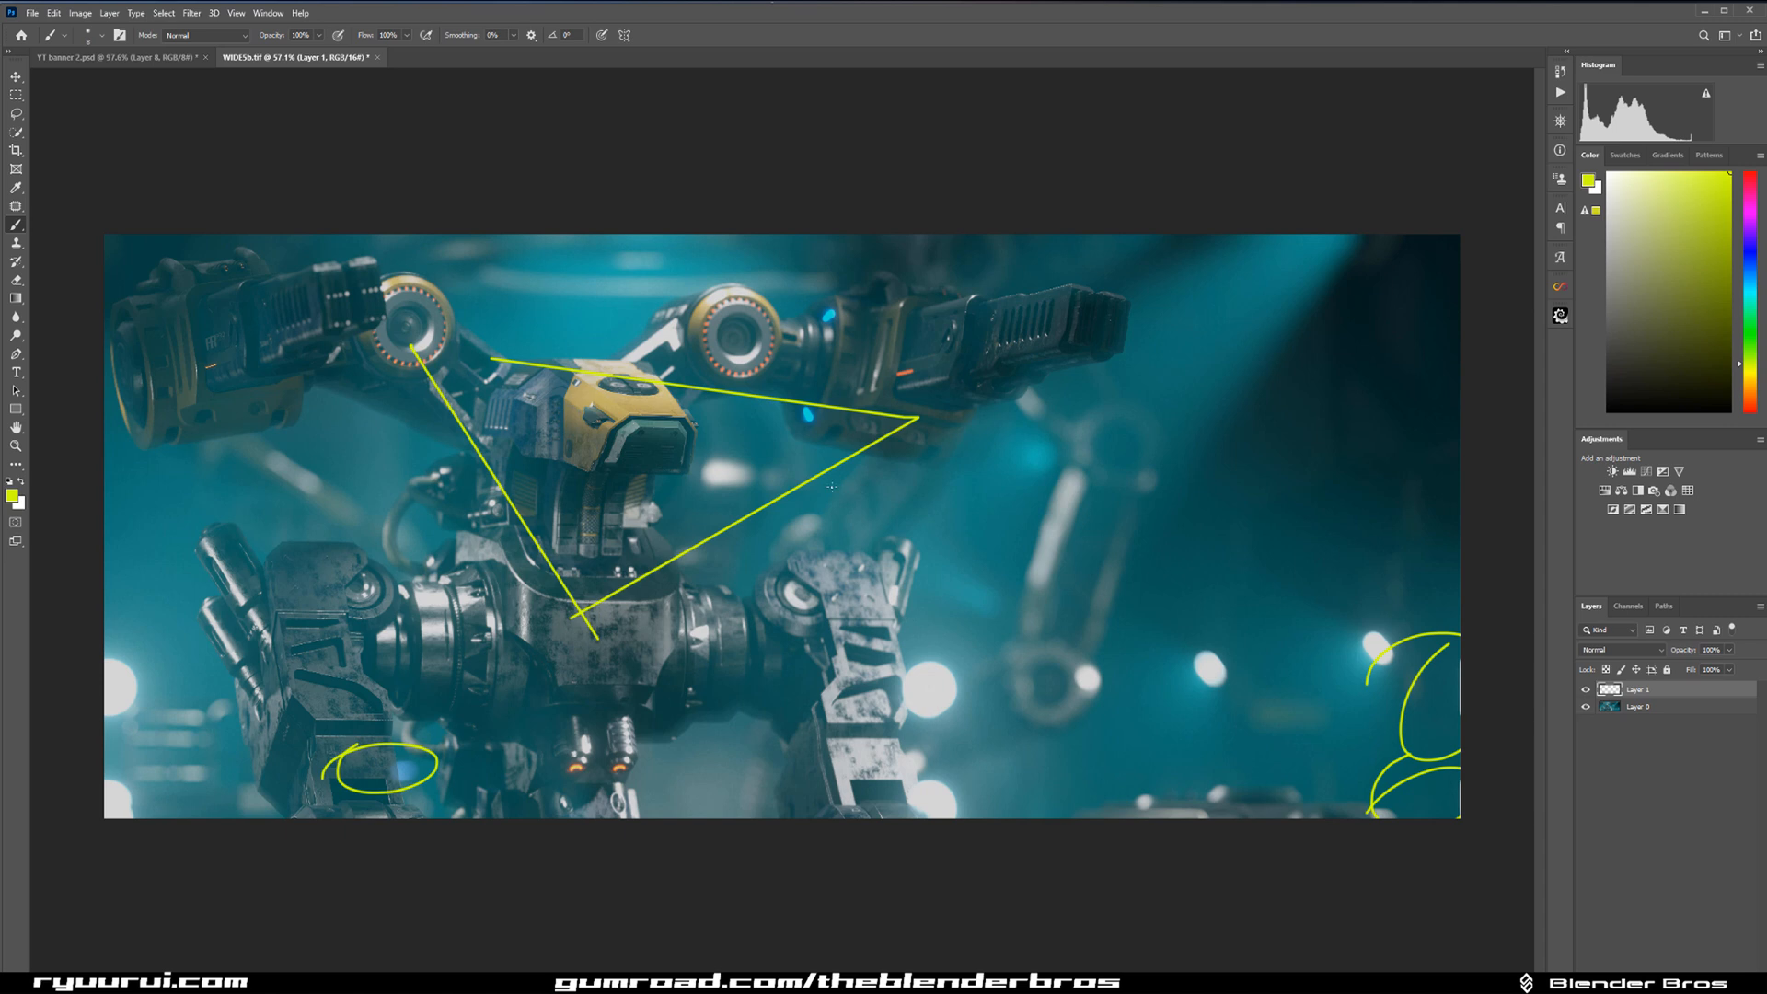
mouse_move(720, 459)
mouse_down()
mouse_move(664, 495)
mouse_move(722, 482)
mouse_move(673, 486)
mouse_up()
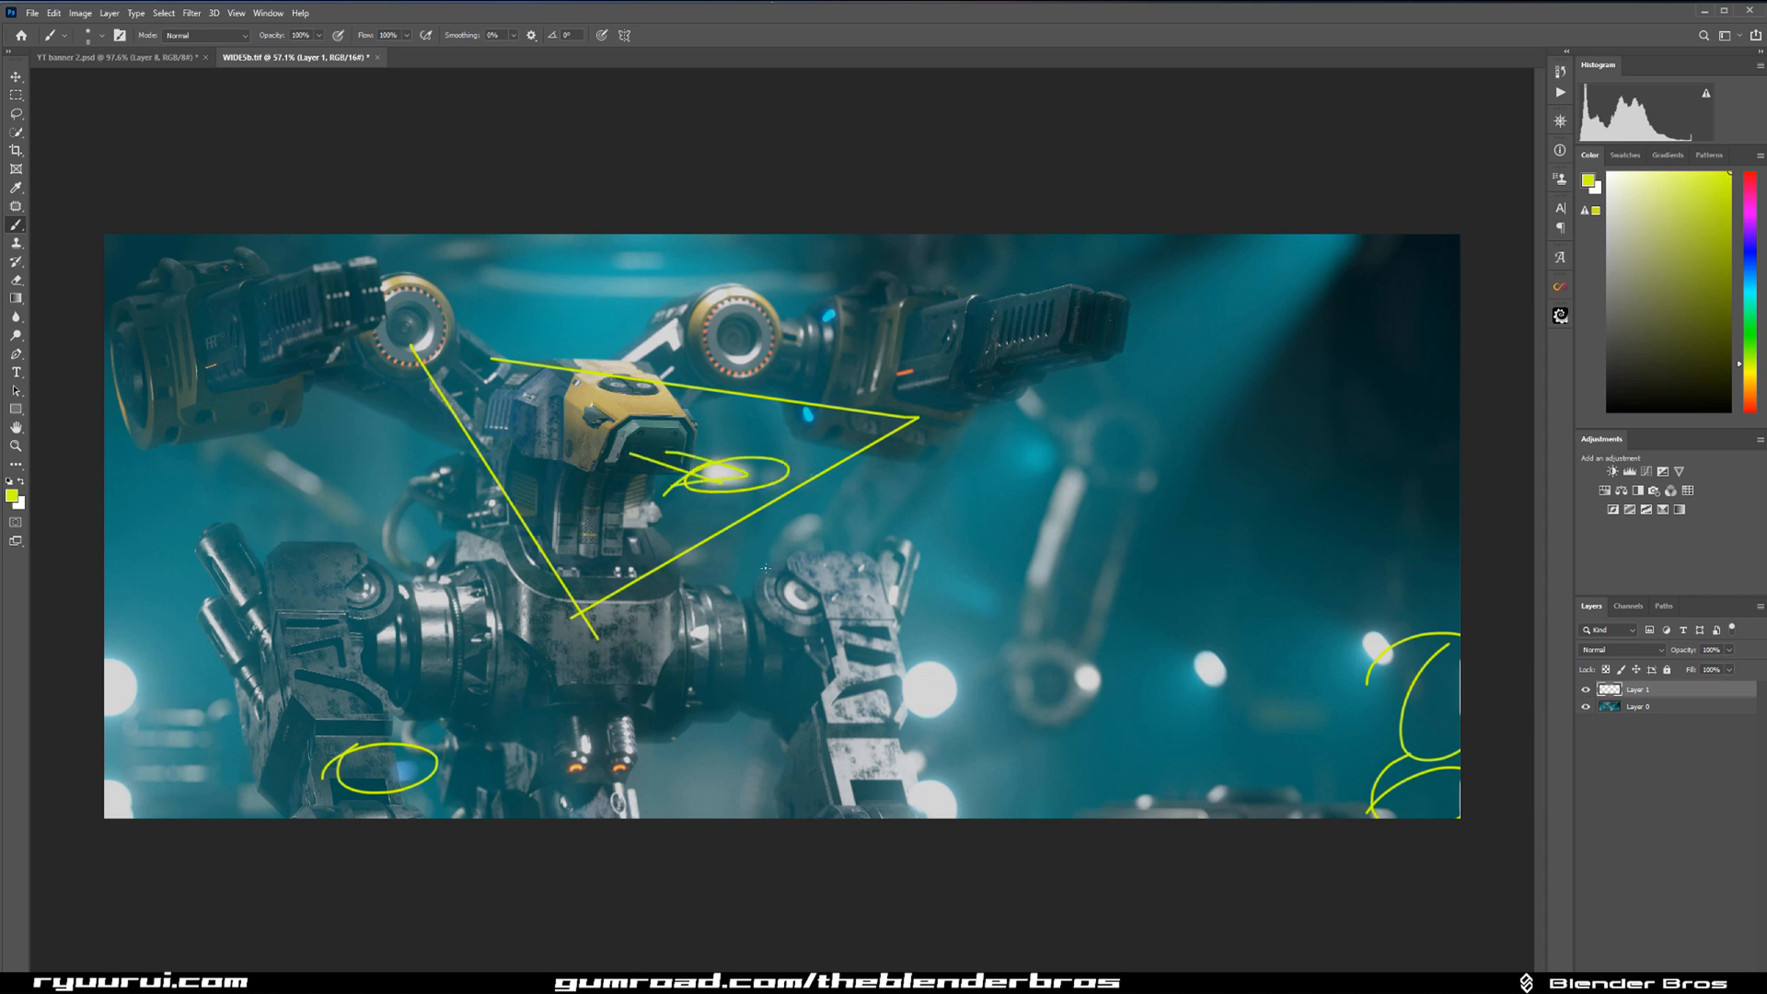
key(ctrl+z)
key(ctrl+z)
key(ctrl+z)
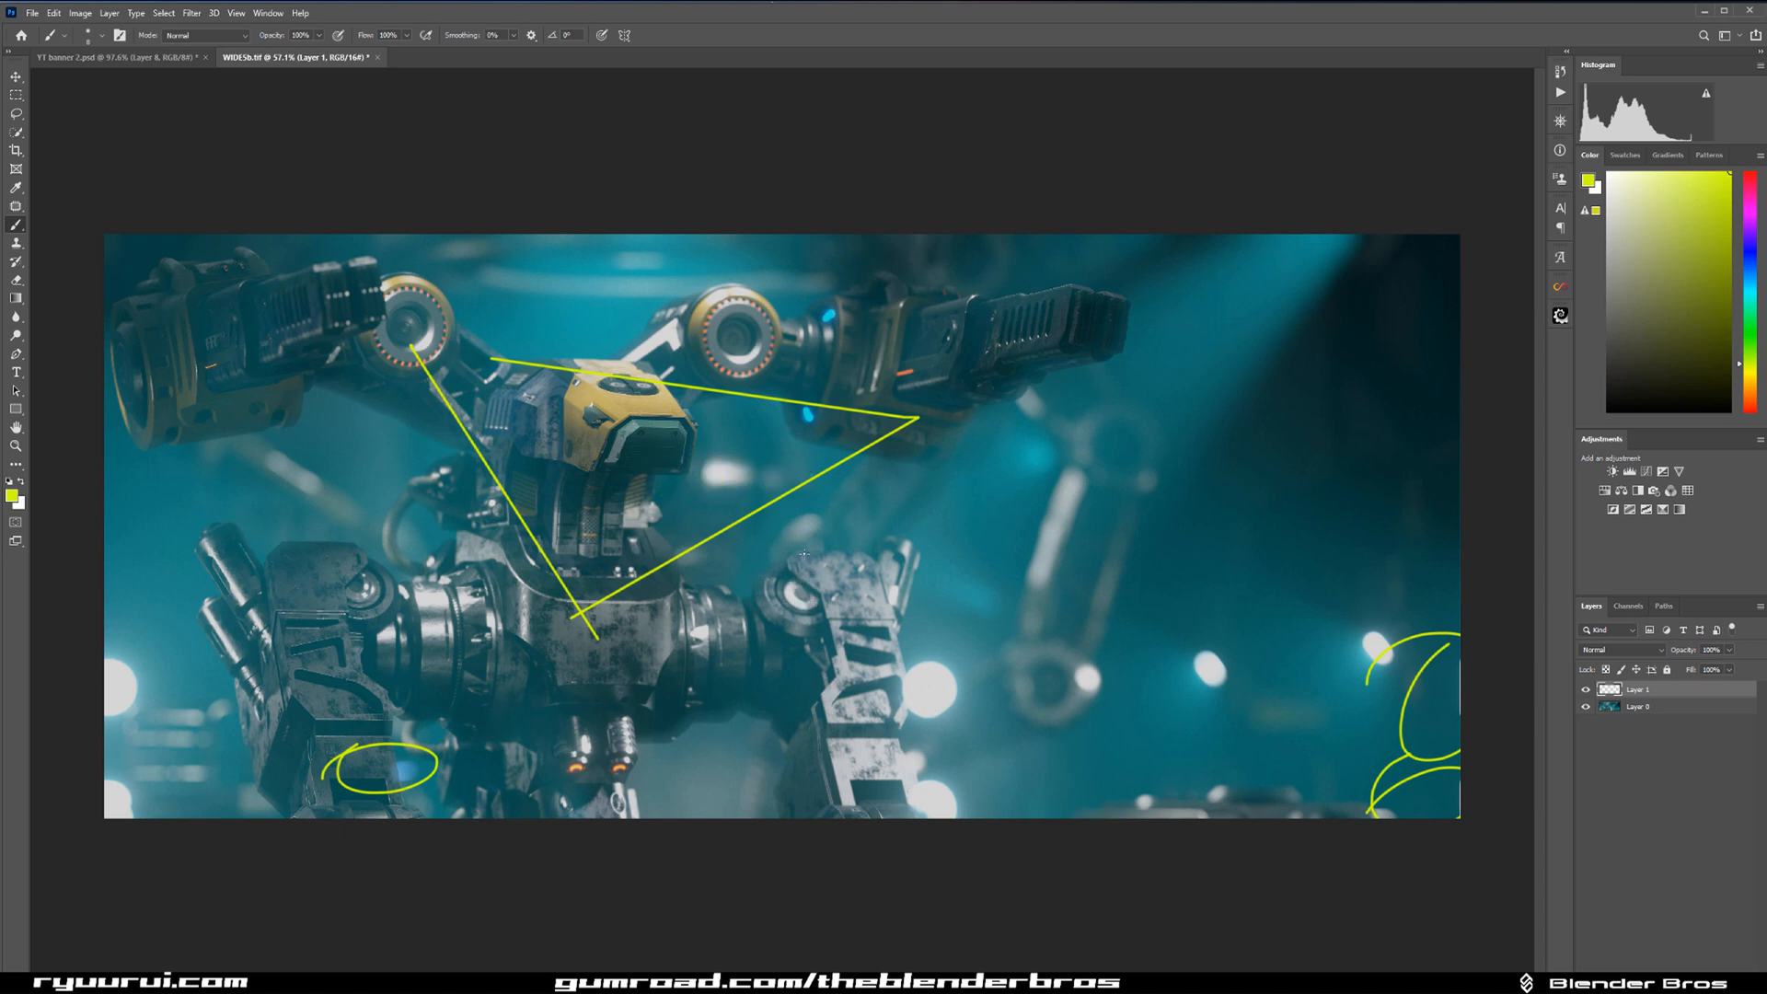
Circle the bright lights behind the right-hand leg and at the image's left edge, and undo both circles.
drag(870, 635, 797, 681)
mouse_move(138, 626)
mouse_down()
mouse_move(232, 759)
mouse_move(33, 629)
mouse_up()
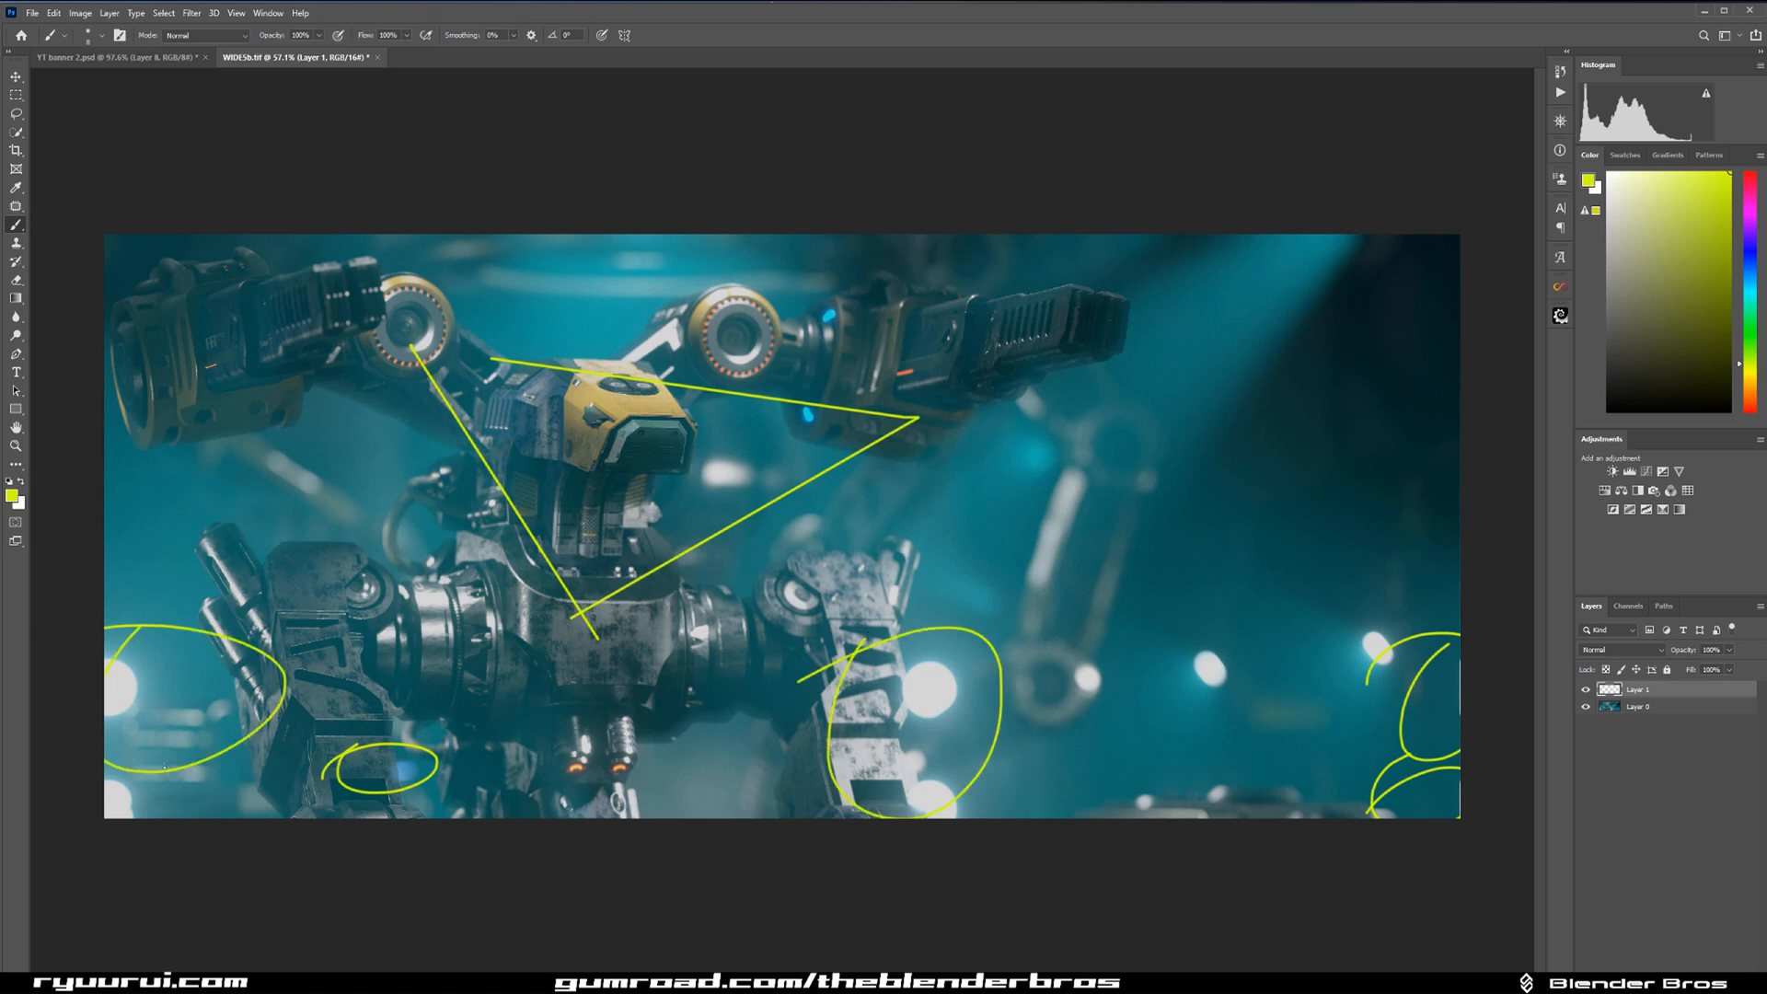
key(ctrl+z)
key(ctrl+z)
key(ctrl+z)
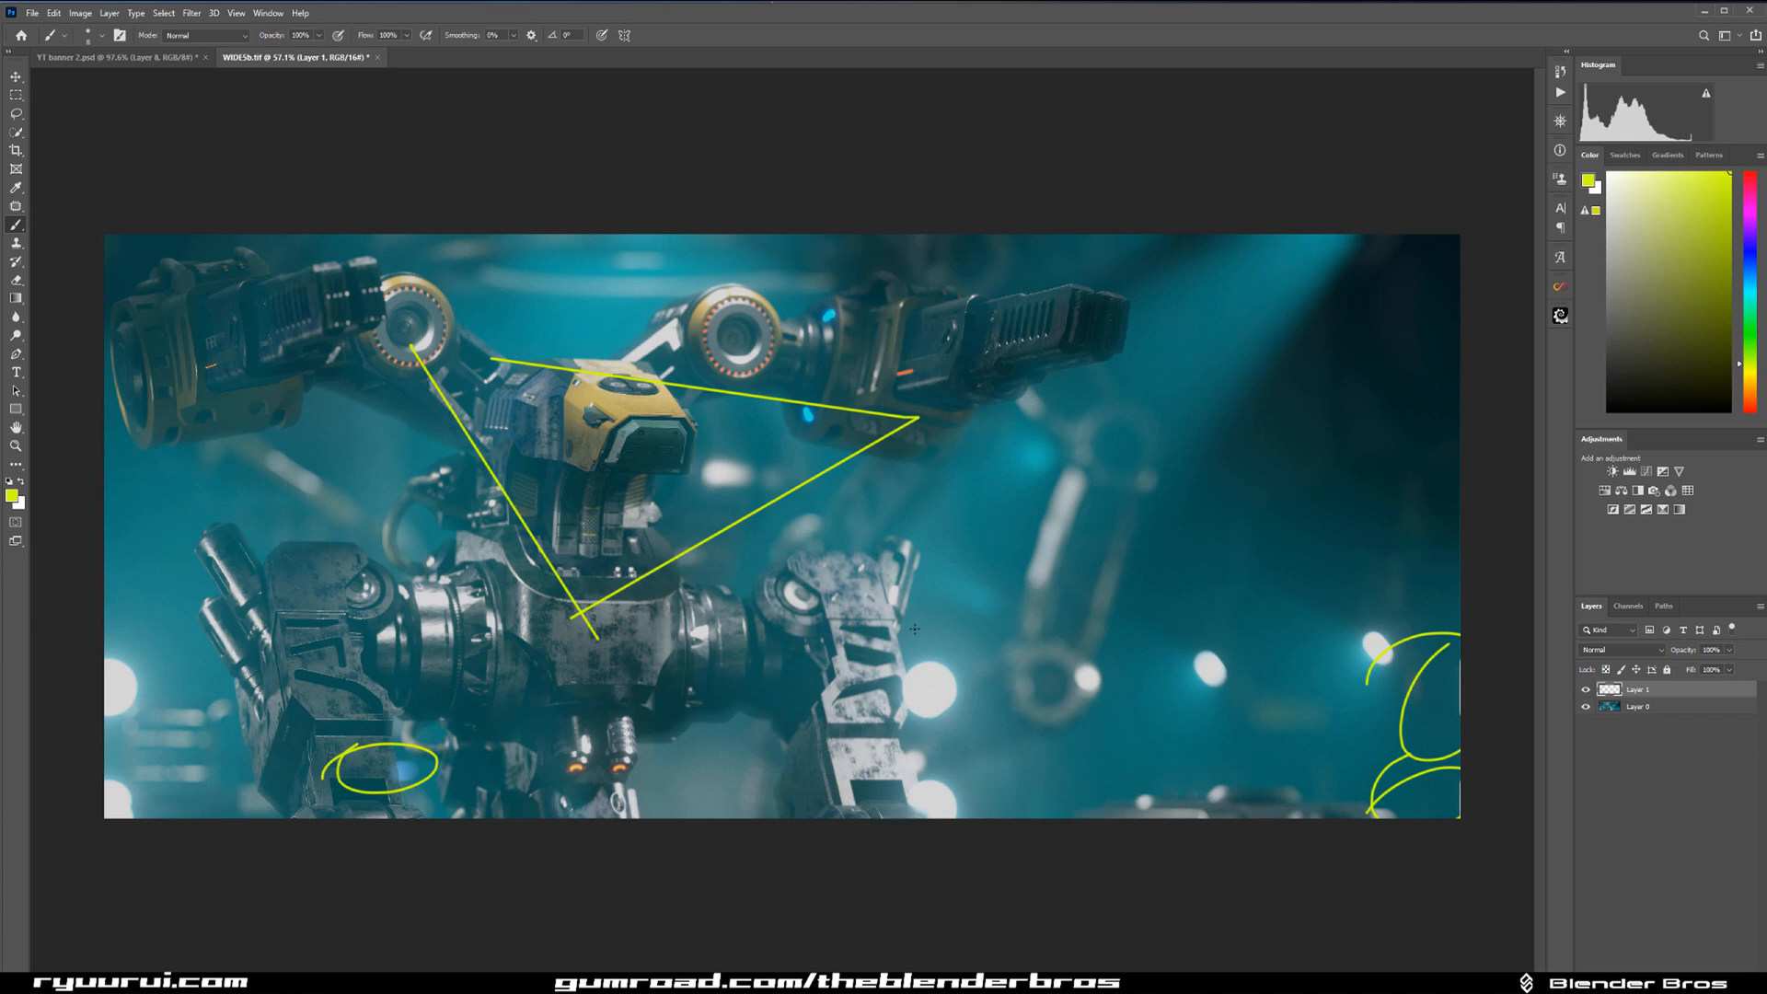
Sketch lines spreading from the light behind the right-hand leg, and undo them together with the triangle.
mouse_move(912, 666)
mouse_down()
mouse_move(842, 701)
mouse_move(853, 720)
mouse_move(271, 502)
mouse_up()
drag(966, 680, 1403, 475)
mouse_move(790, 697)
mouse_down()
mouse_move(475, 819)
mouse_move(908, 790)
mouse_up()
key(ctrl+z)
key(ctrl+z)
key(ctrl+z)
Mark the upper-left corner and the dark upper-right corner of the image with brush strokes, and undo them.
key(ctrl+z)
key(ctrl+z)
key(ctrl+z)
key(ctrl+z)
drag(136, 269, 104, 340)
mouse_move(1445, 328)
mouse_down()
mouse_move(1344, 318)
mouse_move(1185, 448)
mouse_move(1380, 287)
mouse_up()
drag(1244, 389, 1392, 235)
drag(1364, 374, 1445, 235)
key(ctrl+z)
key(ctrl+z)
key(ctrl+z)
key(ctrl+z)
key(ctrl+z)
key(ctrl+z)
key(ctrl+z)
key(ctrl+z)
key(ctrl+z)
Mark the bright areas near the robot's neck and the object at the image's bottom edge, and undo the marks.
drag(580, 534, 680, 540)
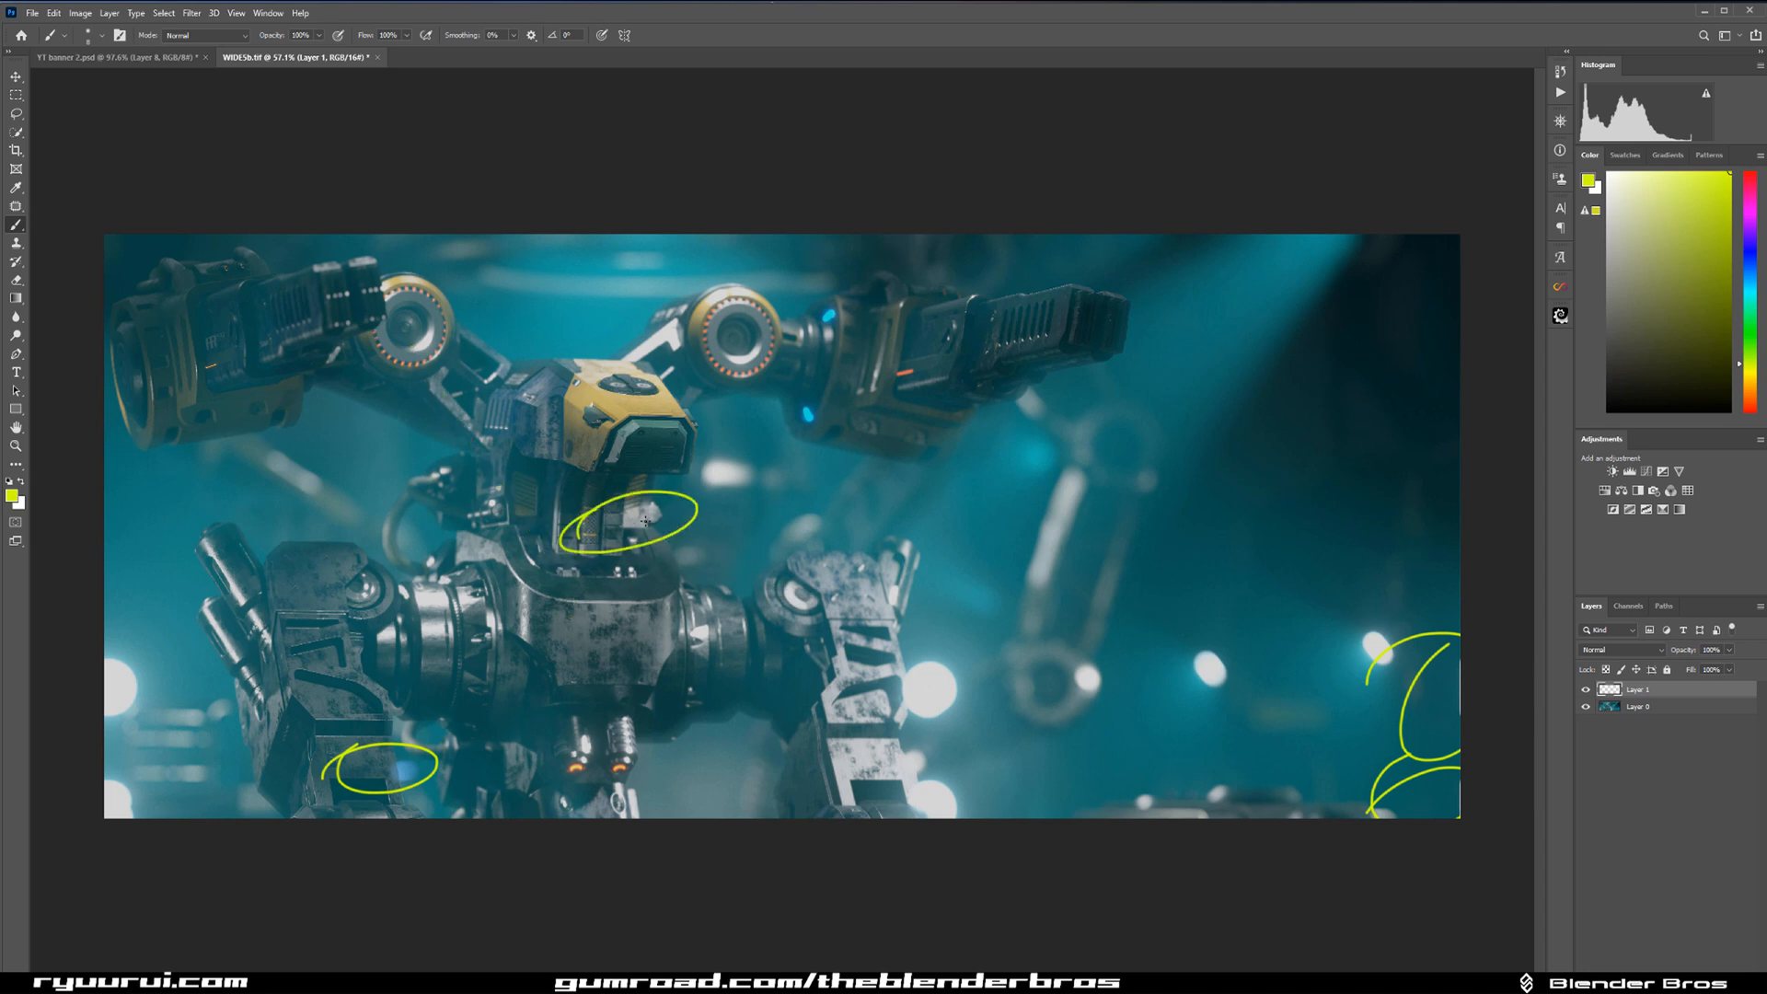
mouse_move(689, 453)
mouse_down()
mouse_move(646, 553)
mouse_move(707, 526)
mouse_up()
key(ctrl+z)
key(ctrl+z)
key(ctrl+z)
key(ctrl+z)
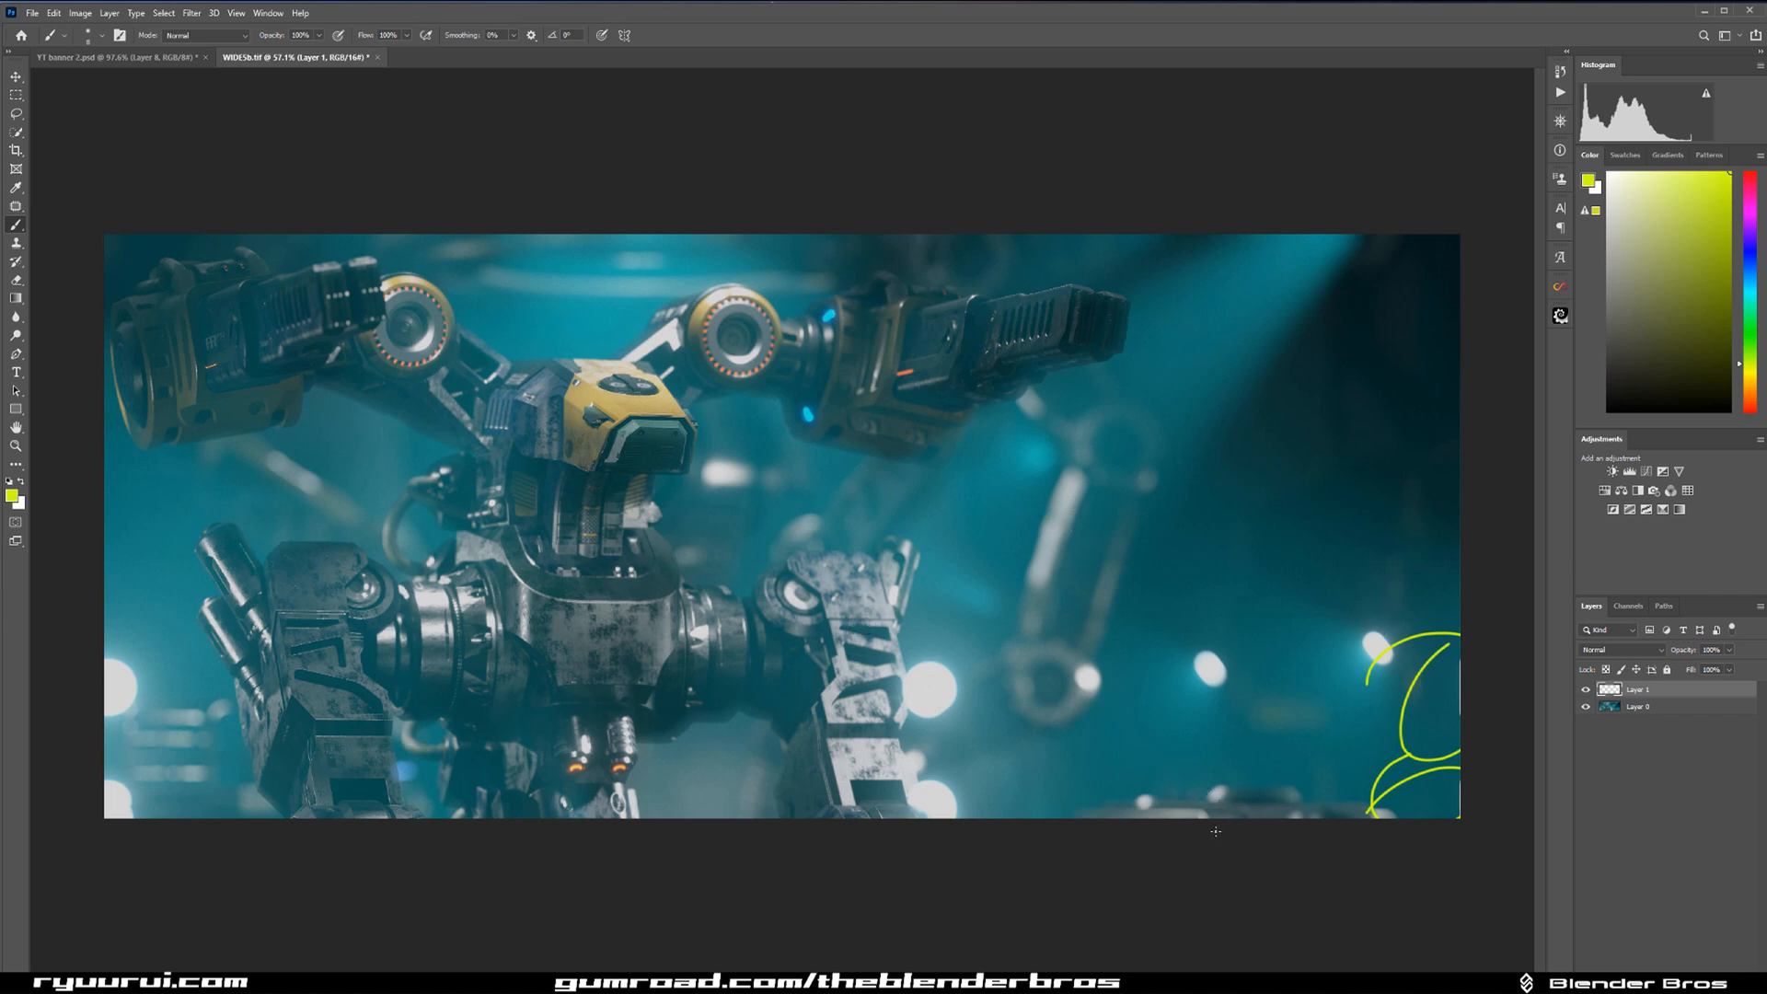
drag(1170, 797, 1083, 812)
key(ctrl+z)
Hide the annotation layer and duplicate the original image layer.
click(1586, 689)
click(1614, 707)
key(ctrl+j)
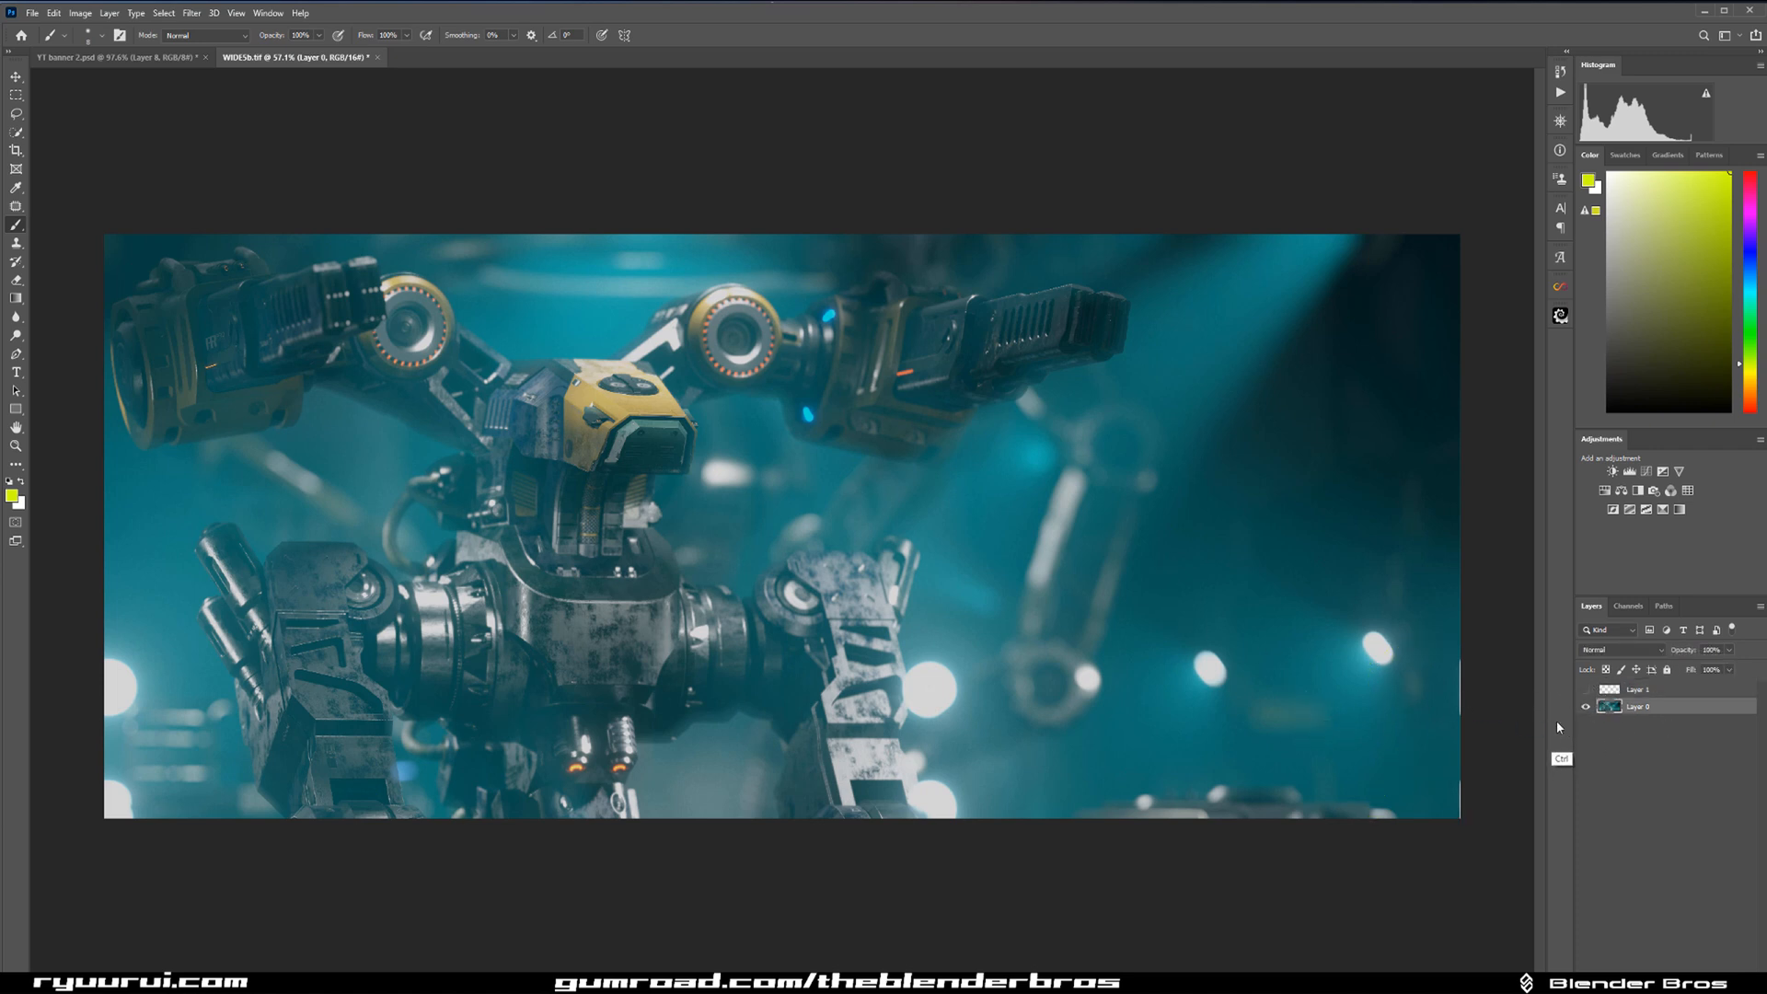
click(193, 14)
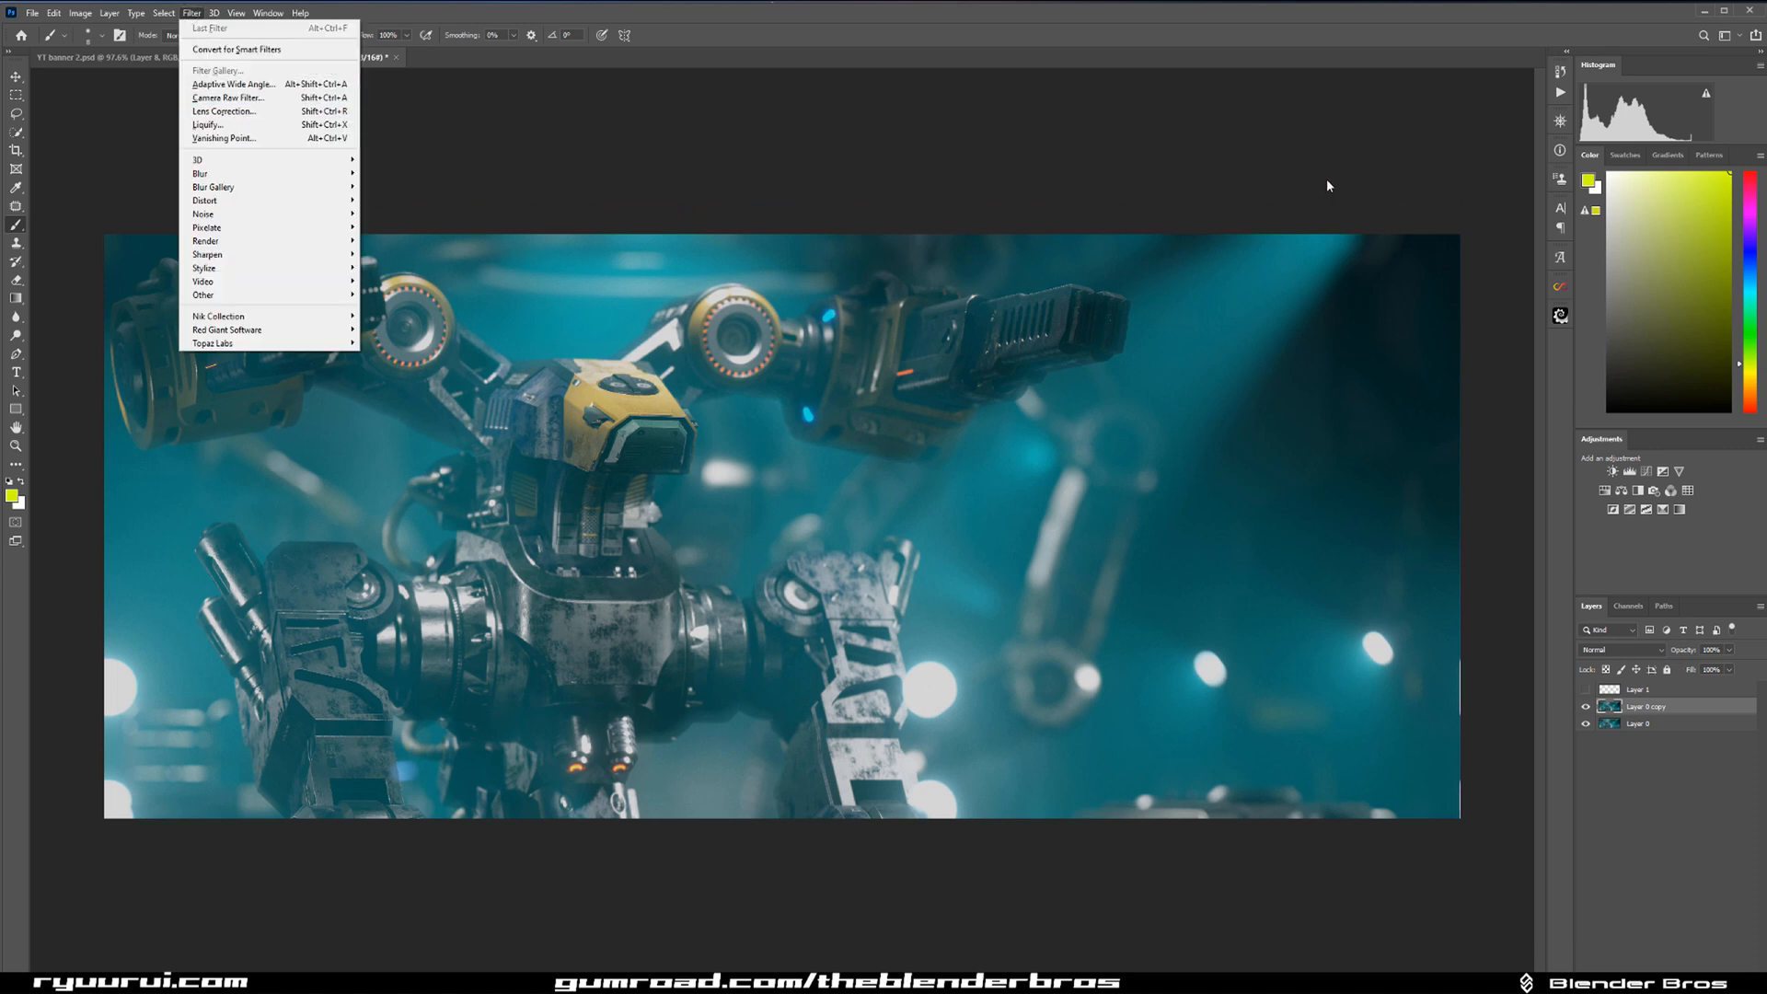
click(228, 97)
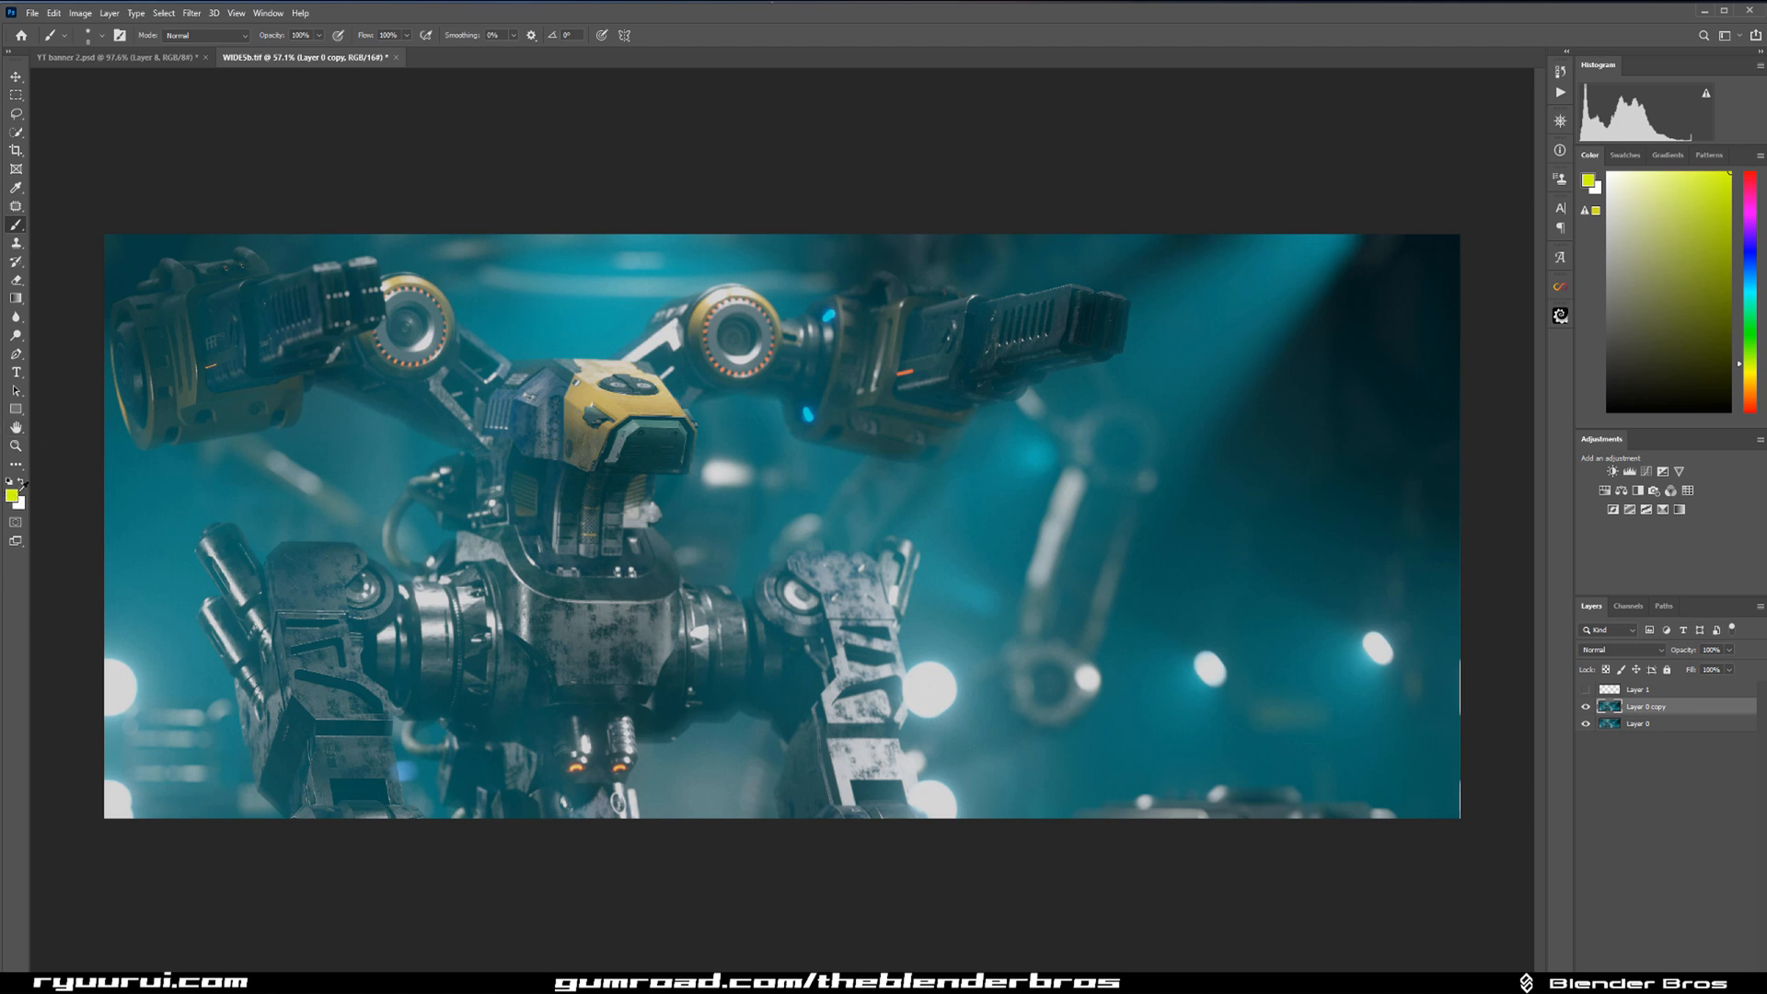
Sample several dark areas of the image in the foreground colour picker, compare them with pure black 000000, and cancel the colour change.
click(15, 498)
click(1340, 336)
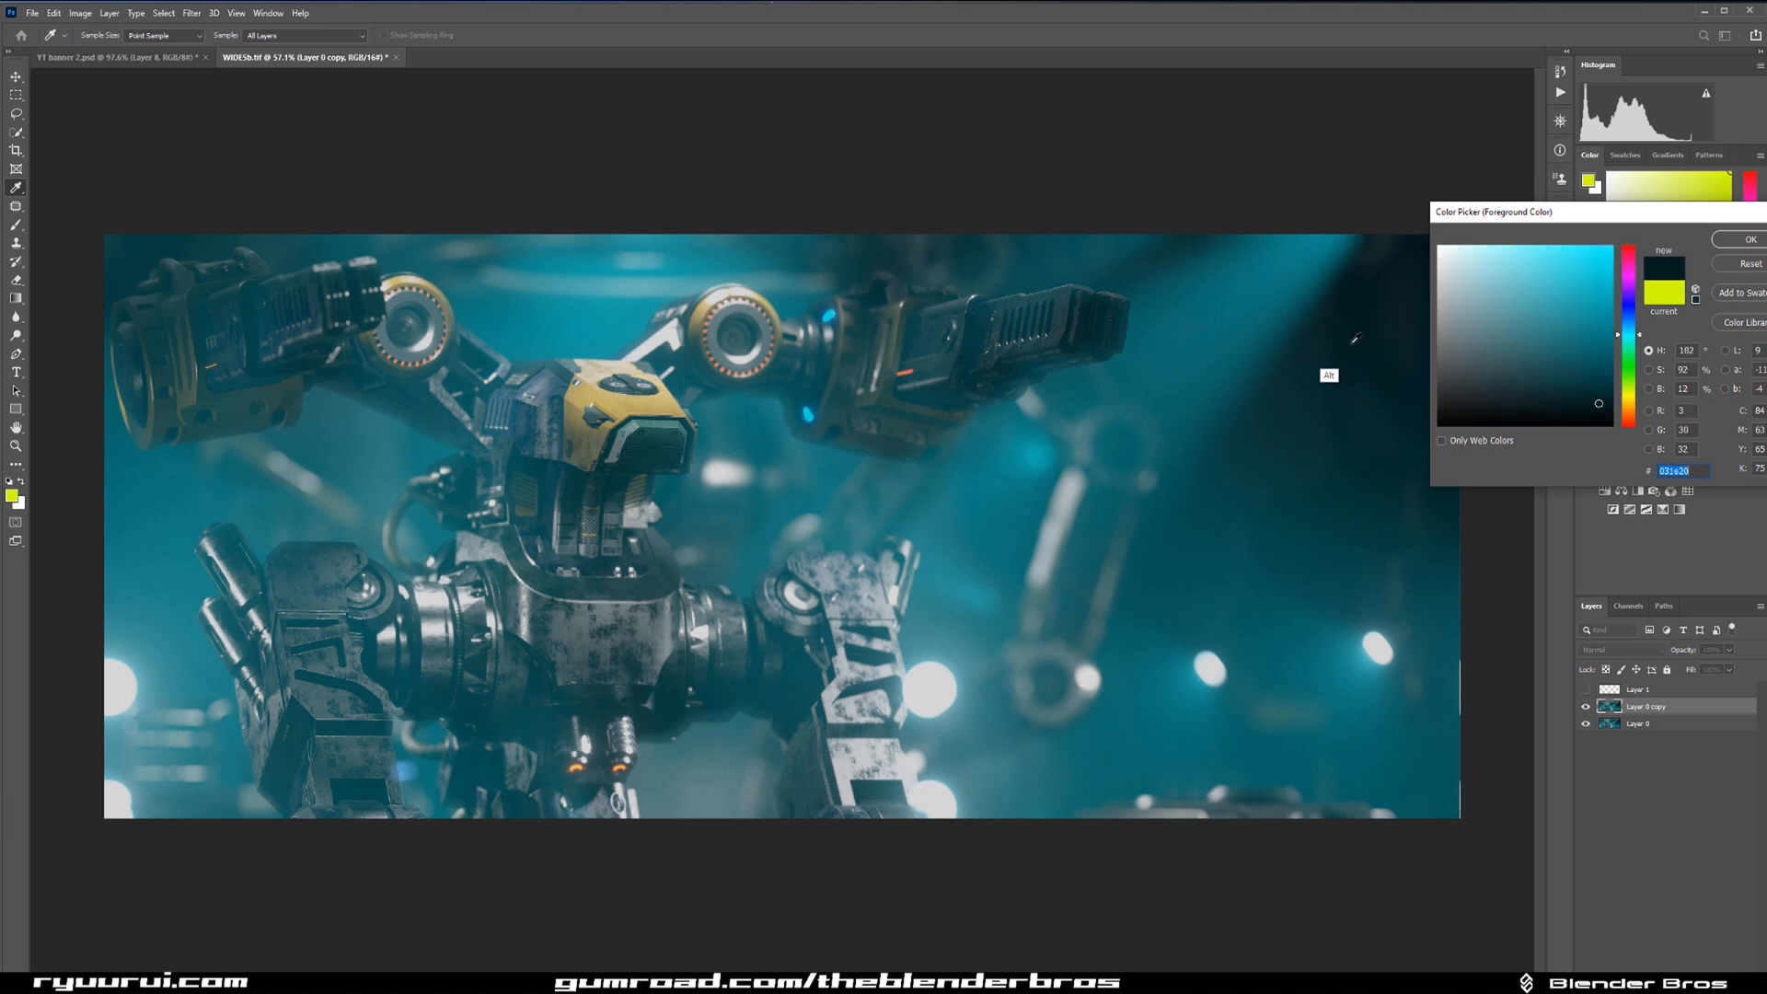
click(1098, 317)
click(327, 401)
click(478, 715)
click(431, 701)
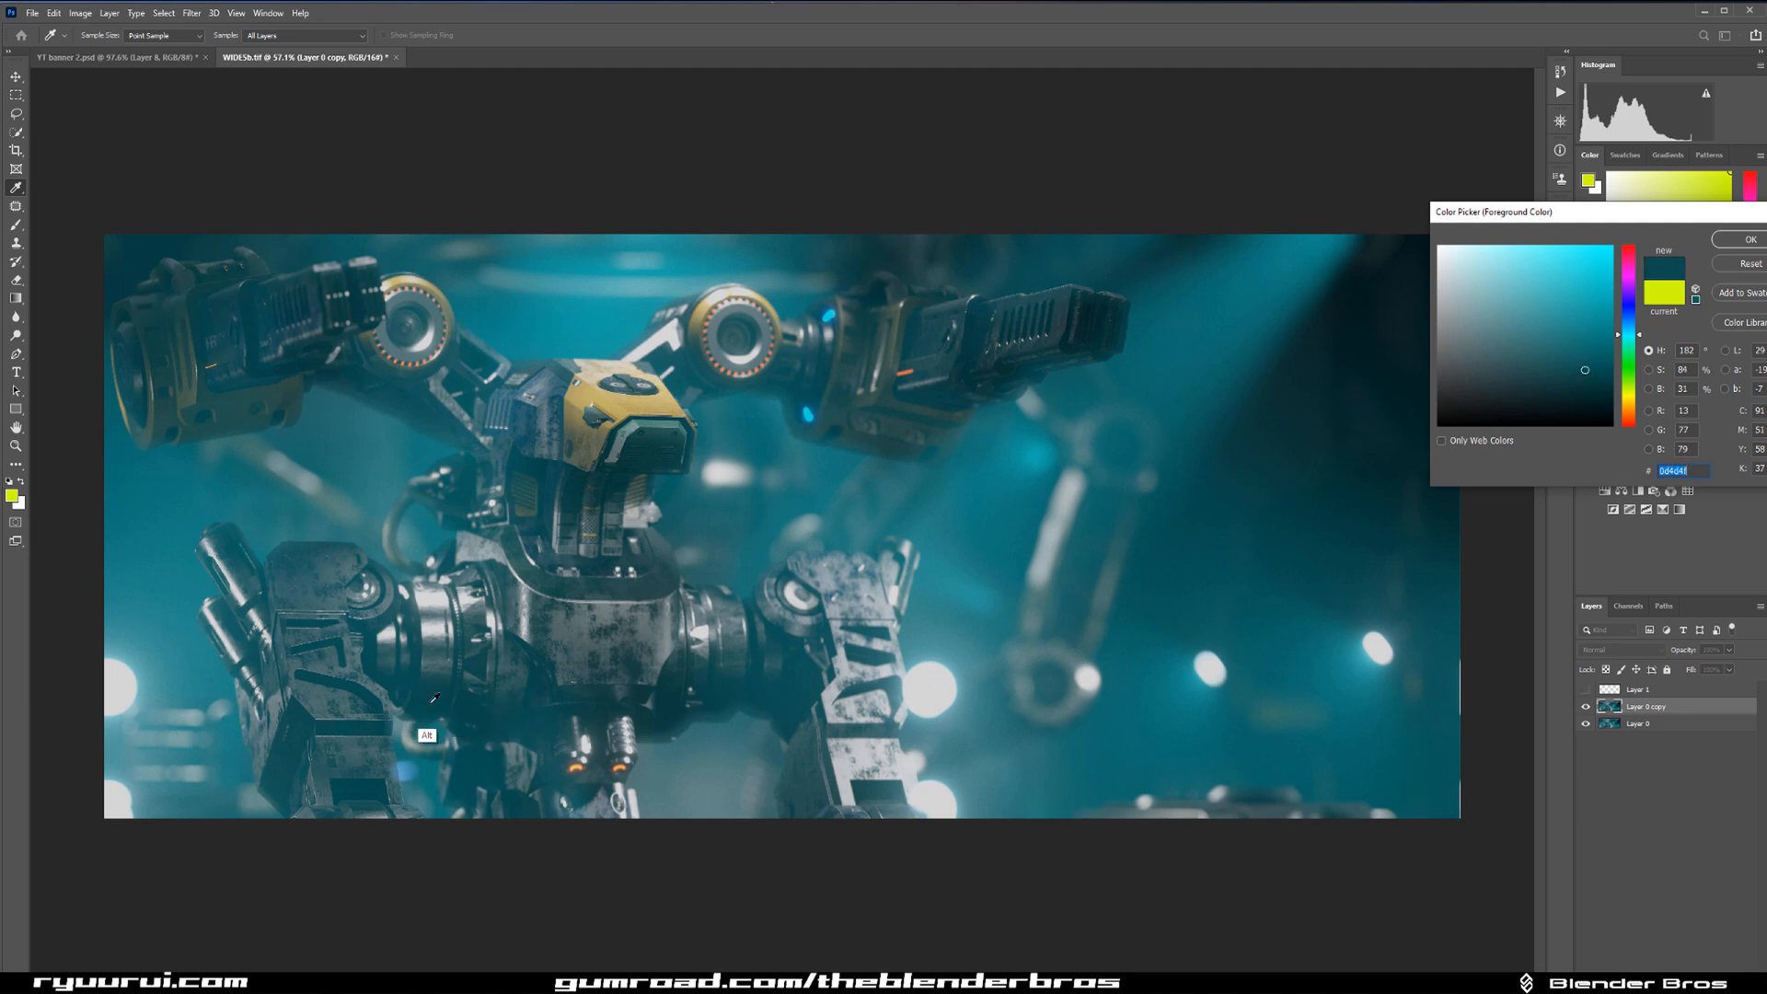
click(704, 702)
text(000000)
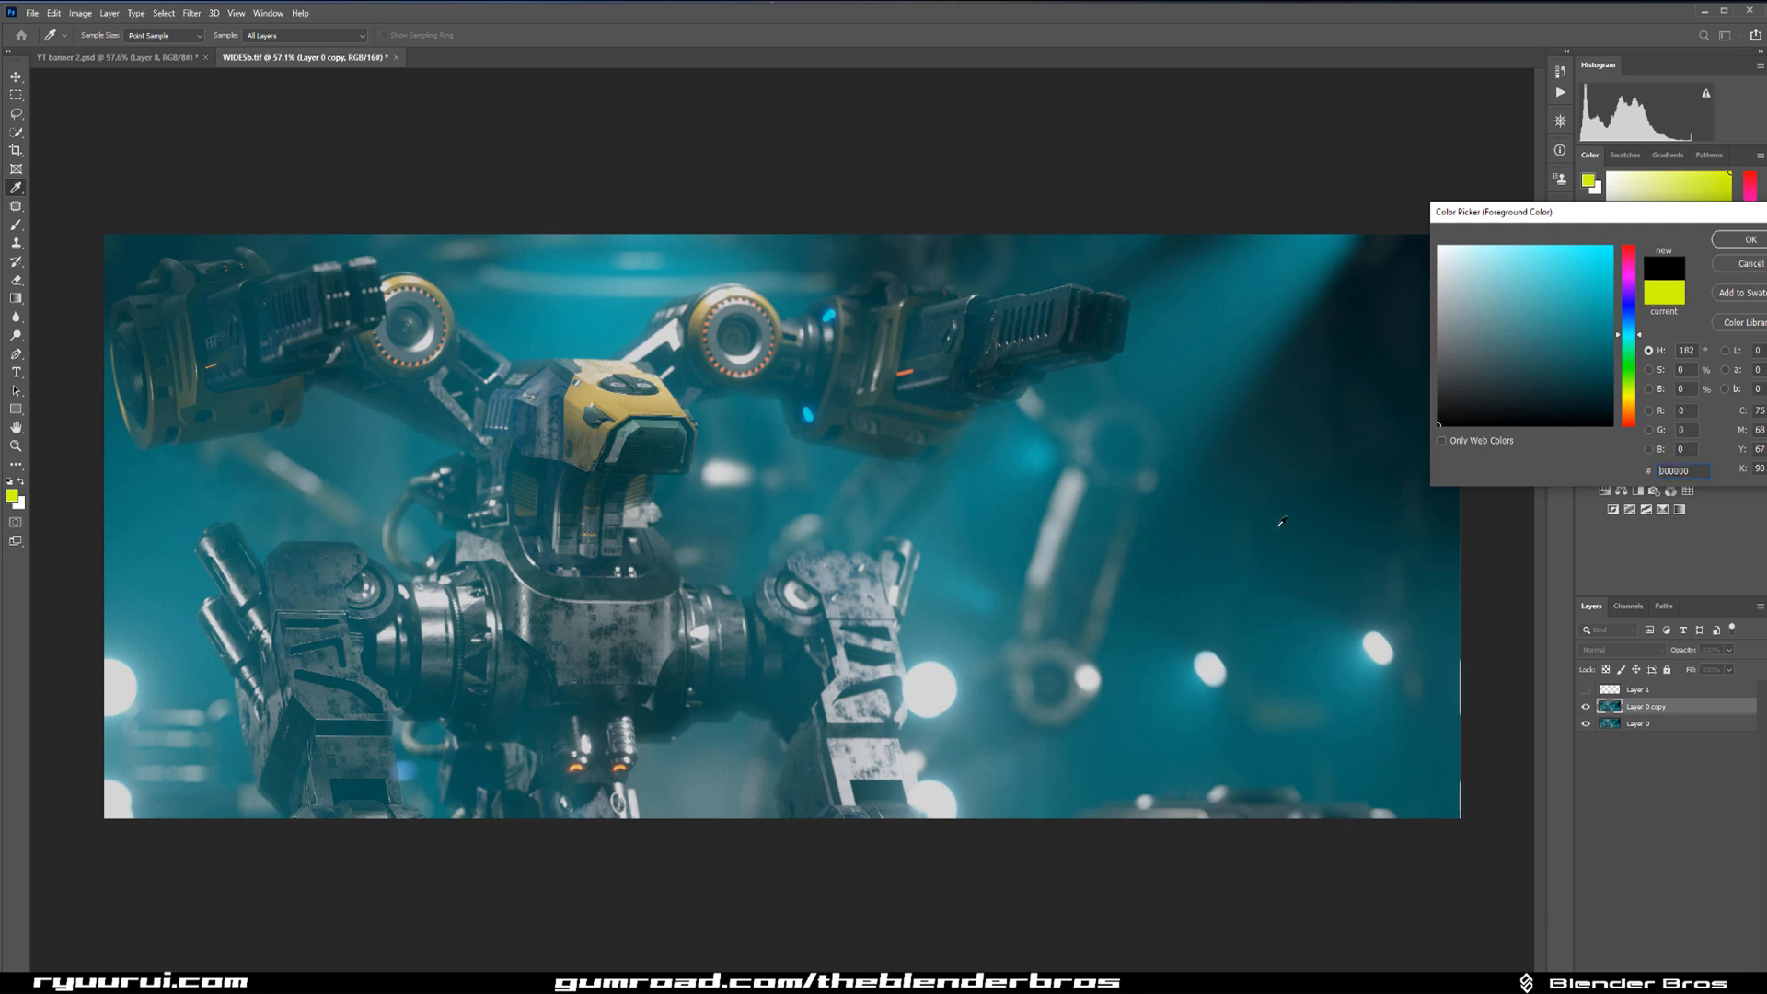
click(1744, 267)
Brush a mark over the dark upper-right background and undo it.
key(b)
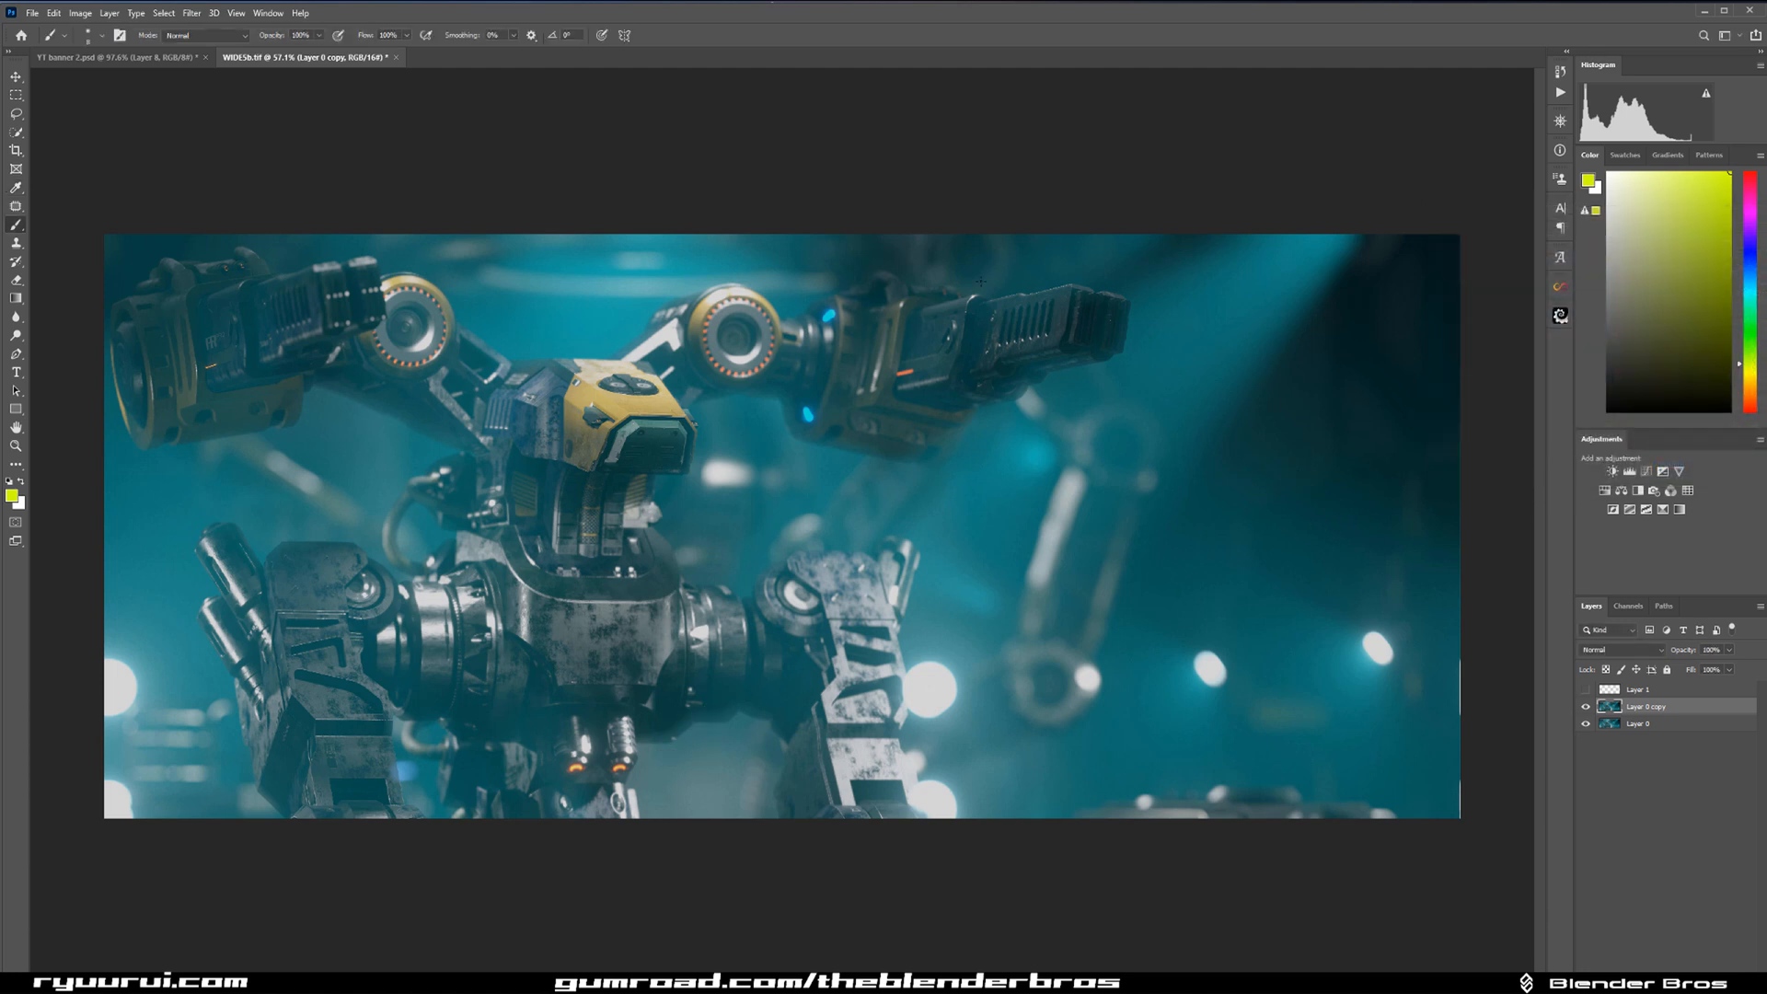
mouse_move(1378, 376)
mouse_down()
mouse_move(1427, 327)
mouse_move(1289, 396)
mouse_up()
key(ctrl+z)
Open the Camera Raw filter on the duplicated image layer and raise the basic exposure slightly.
click(163, 12)
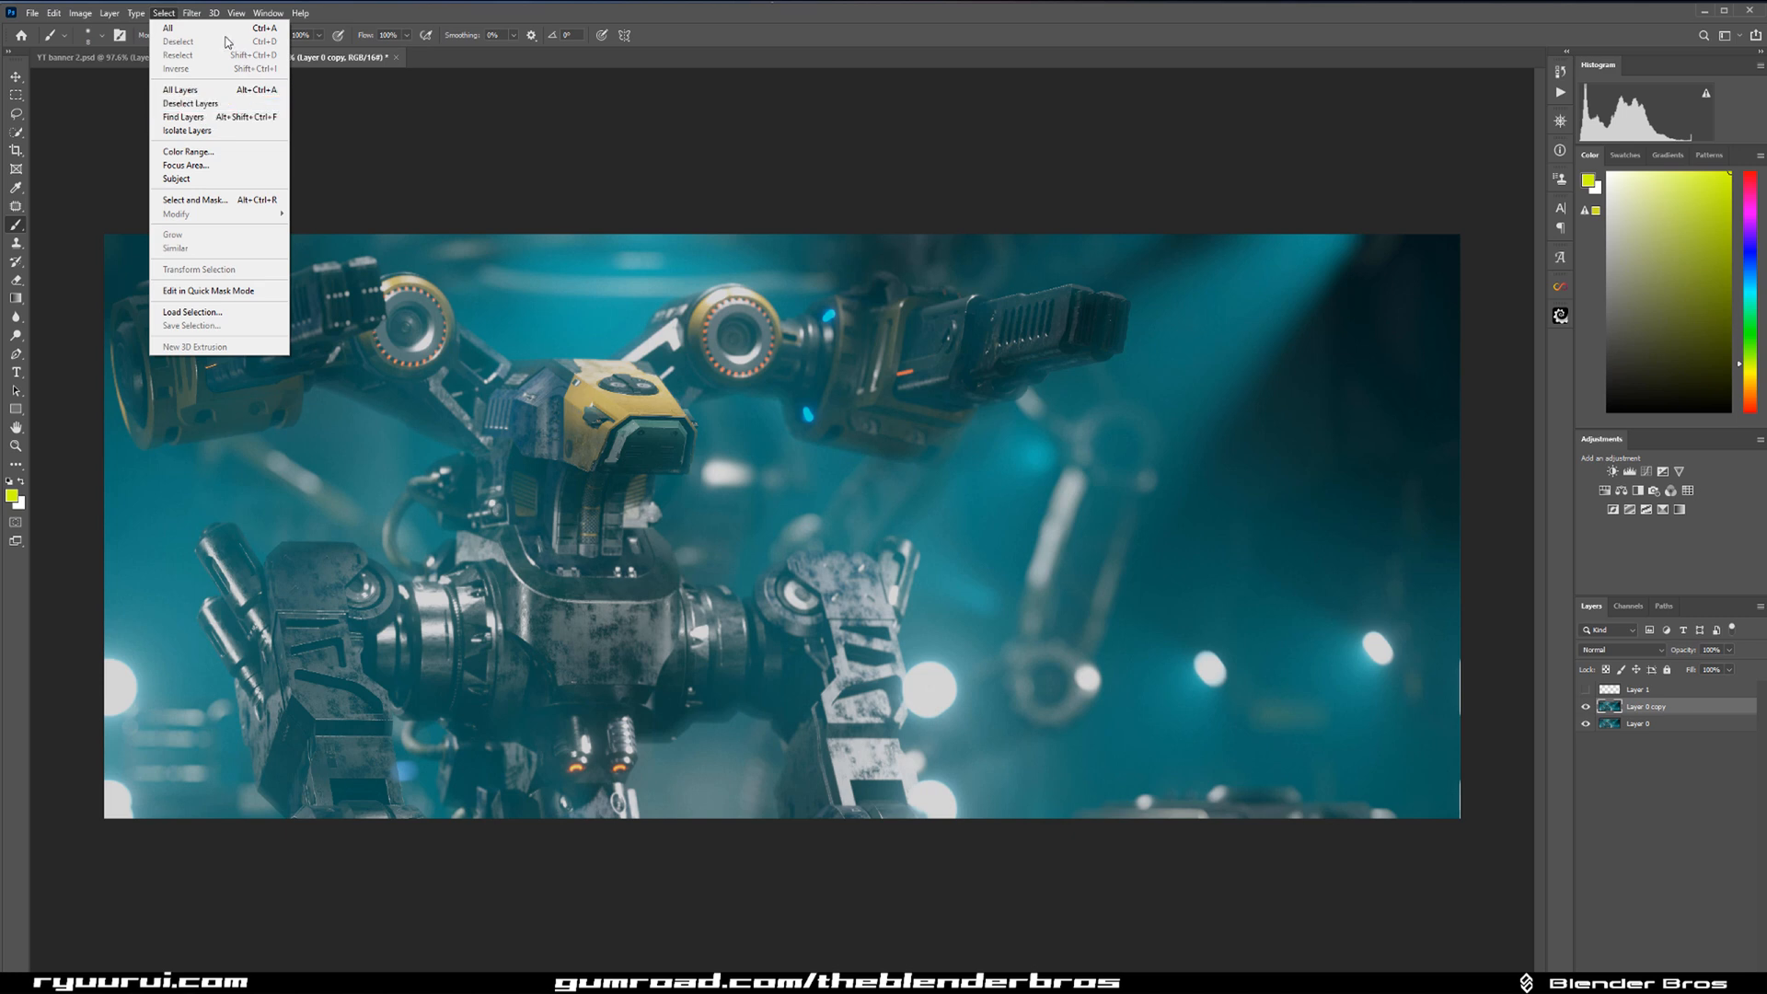
mouse_move(193, 13)
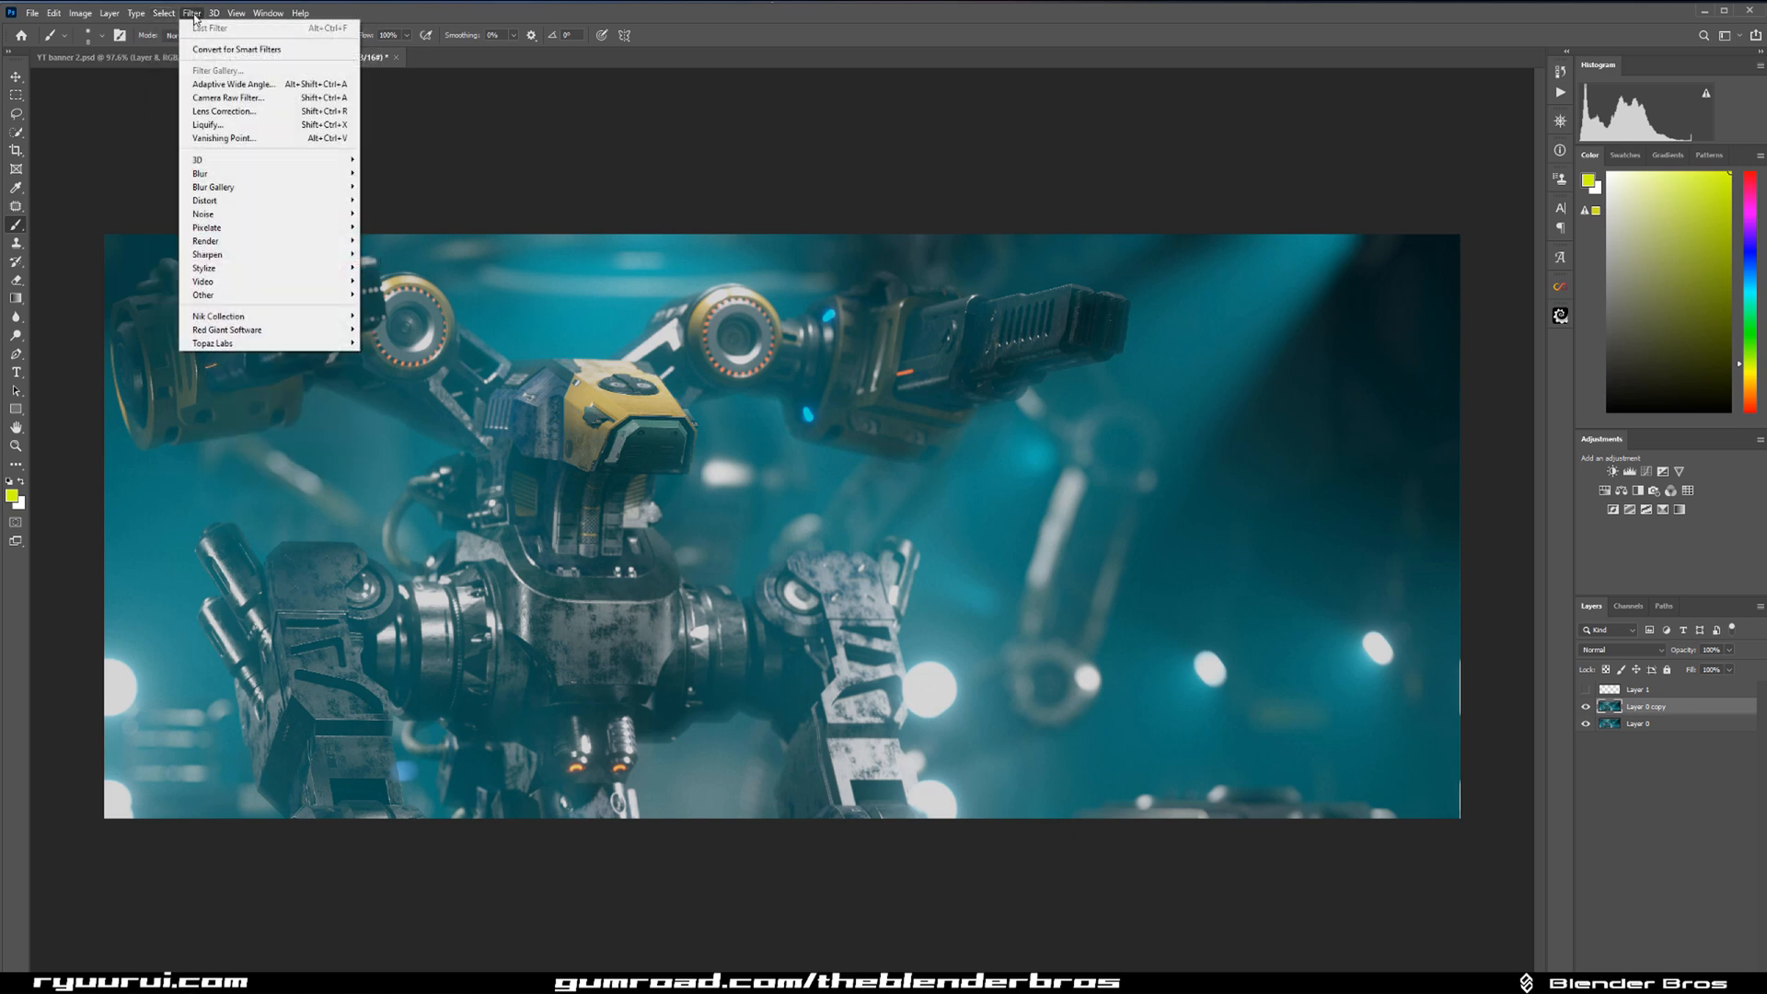
click(214, 100)
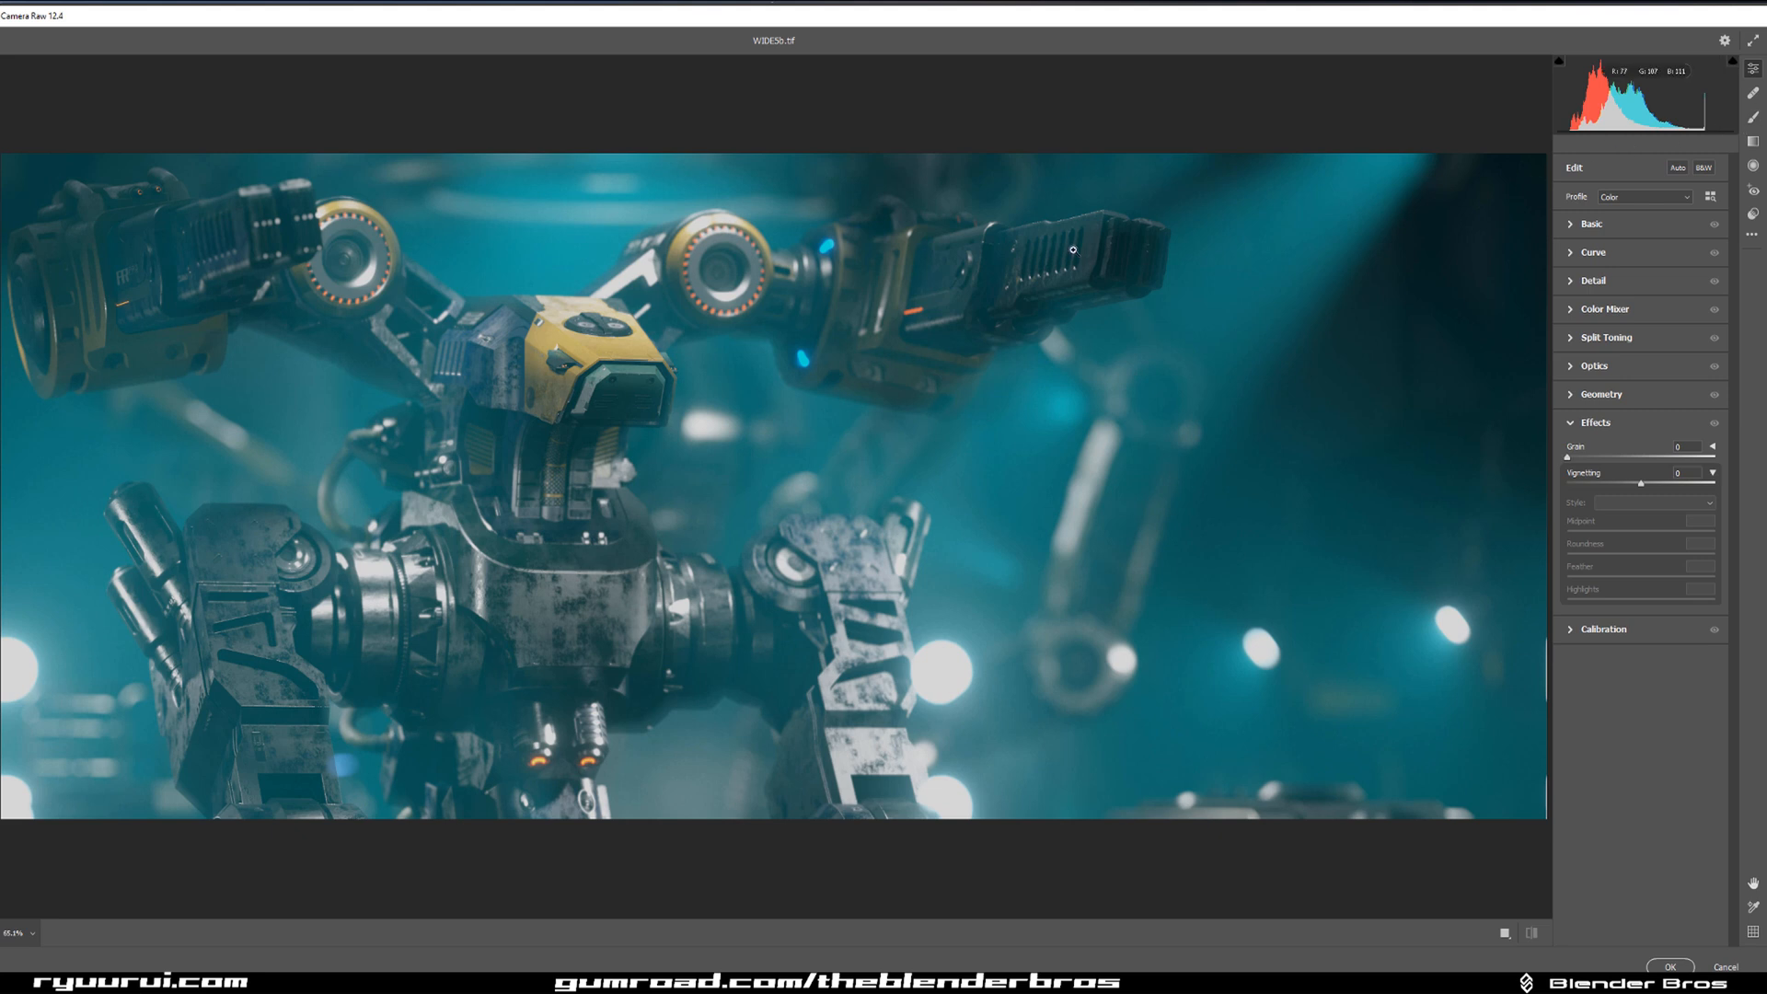
click(1571, 228)
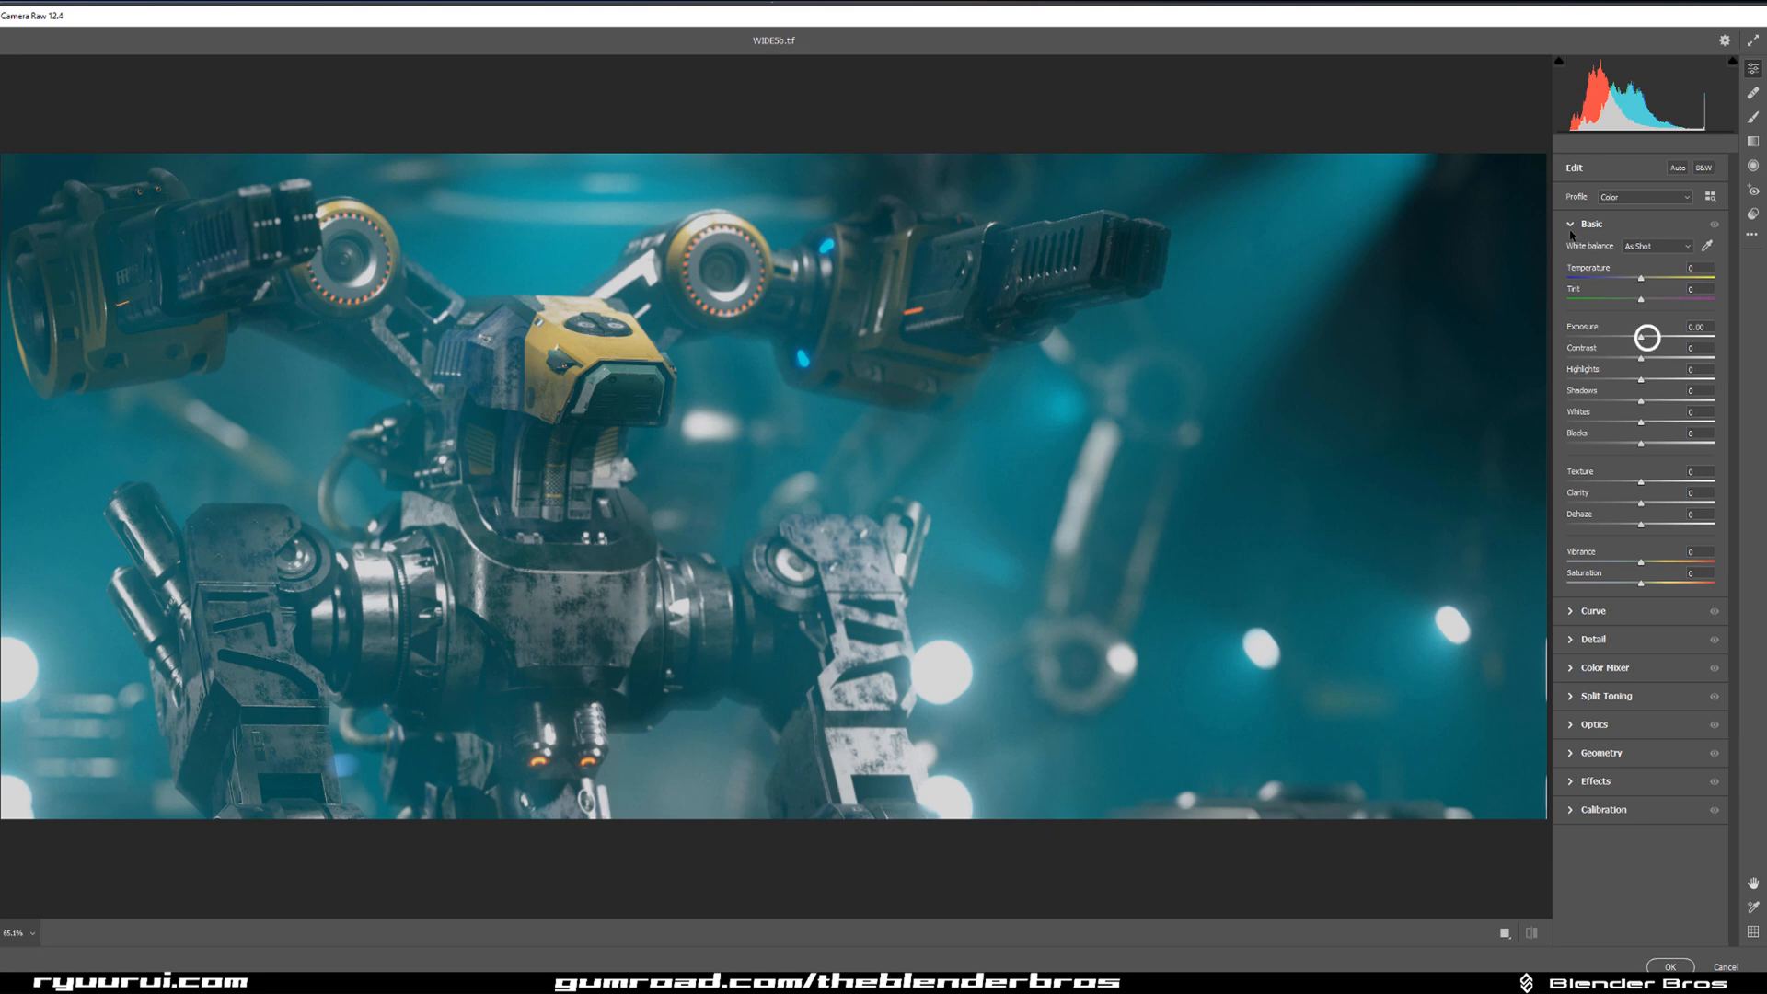
click(1647, 337)
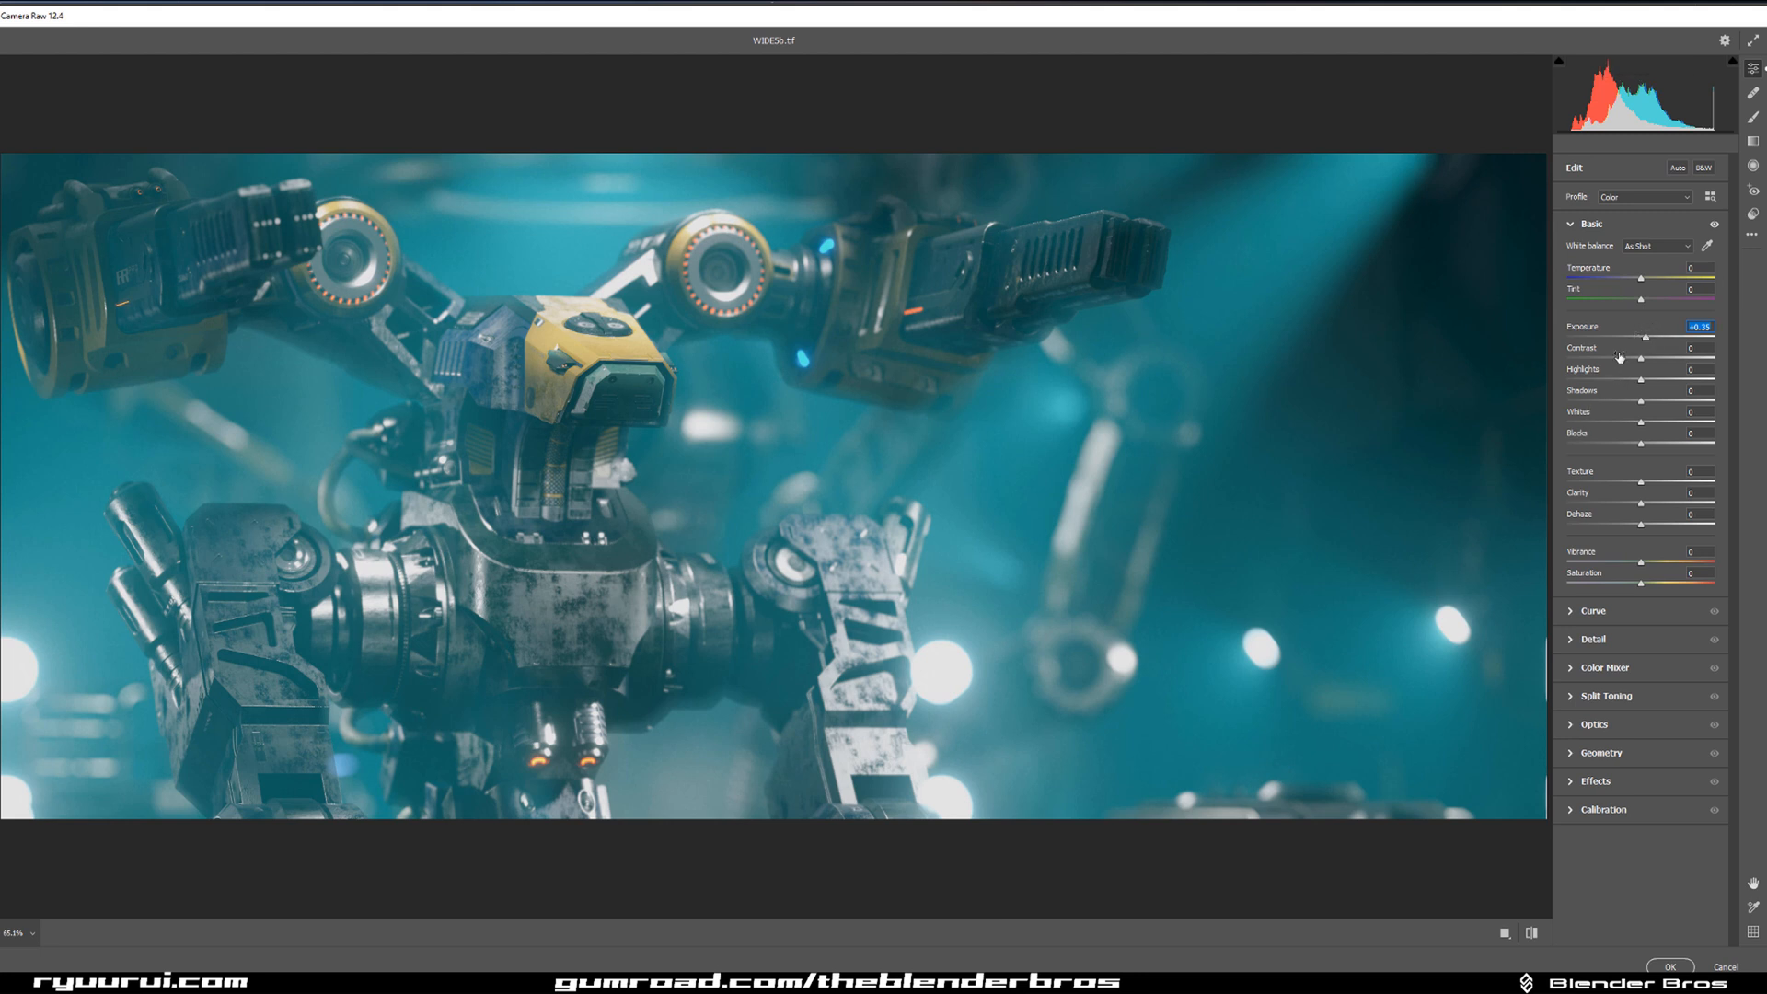
click(1654, 339)
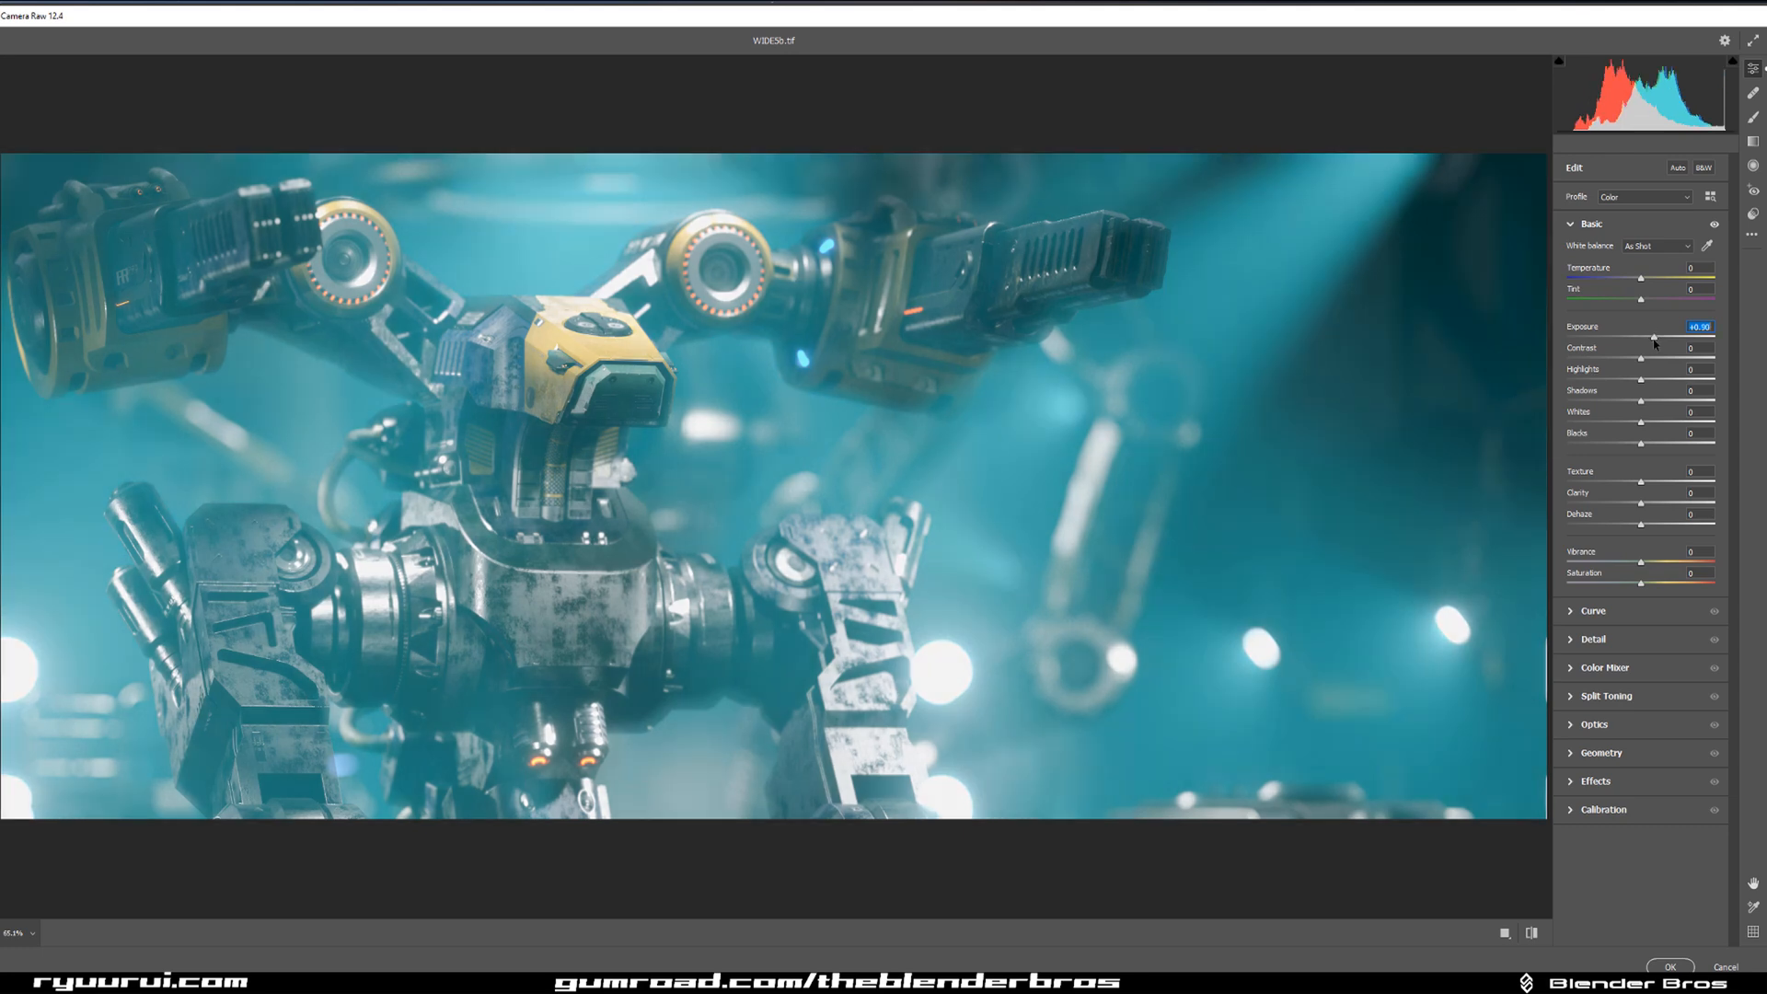
drag(1653, 344, 1647, 341)
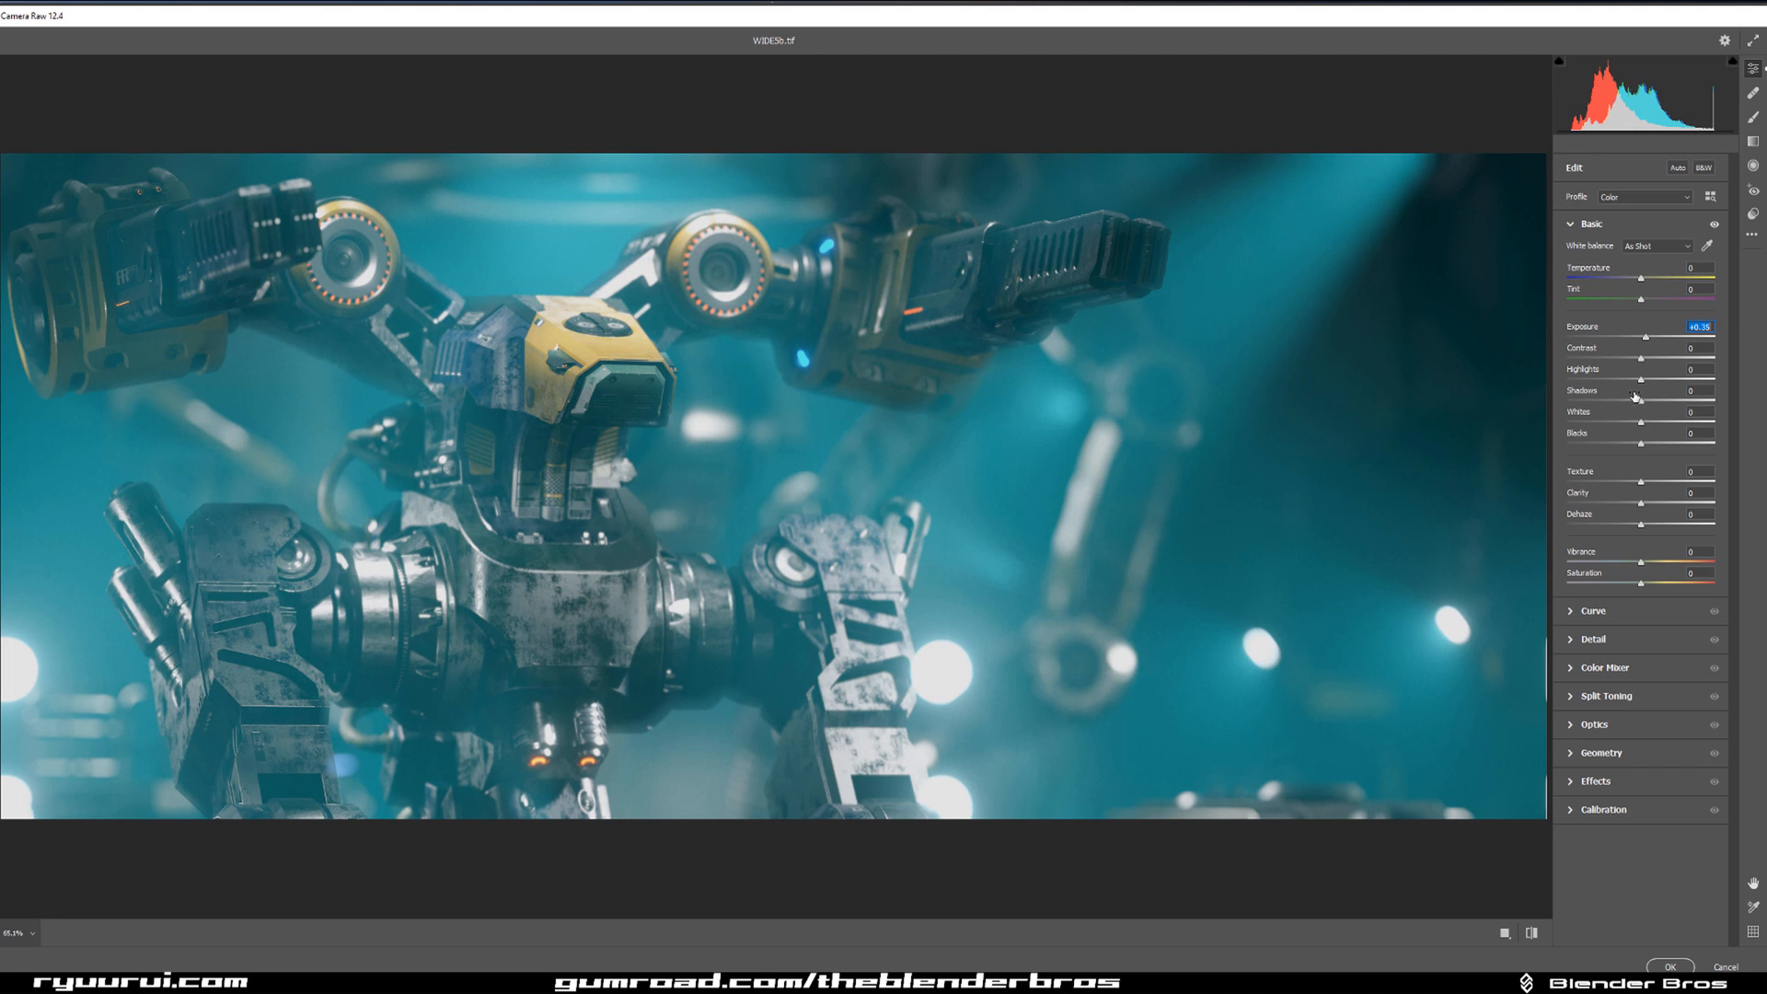
Brush a local adjustment over the dark upper-right background with a large brush, using shadows +39 and exposure +0.65.
drag(1637, 402, 1653, 406)
click(1756, 121)
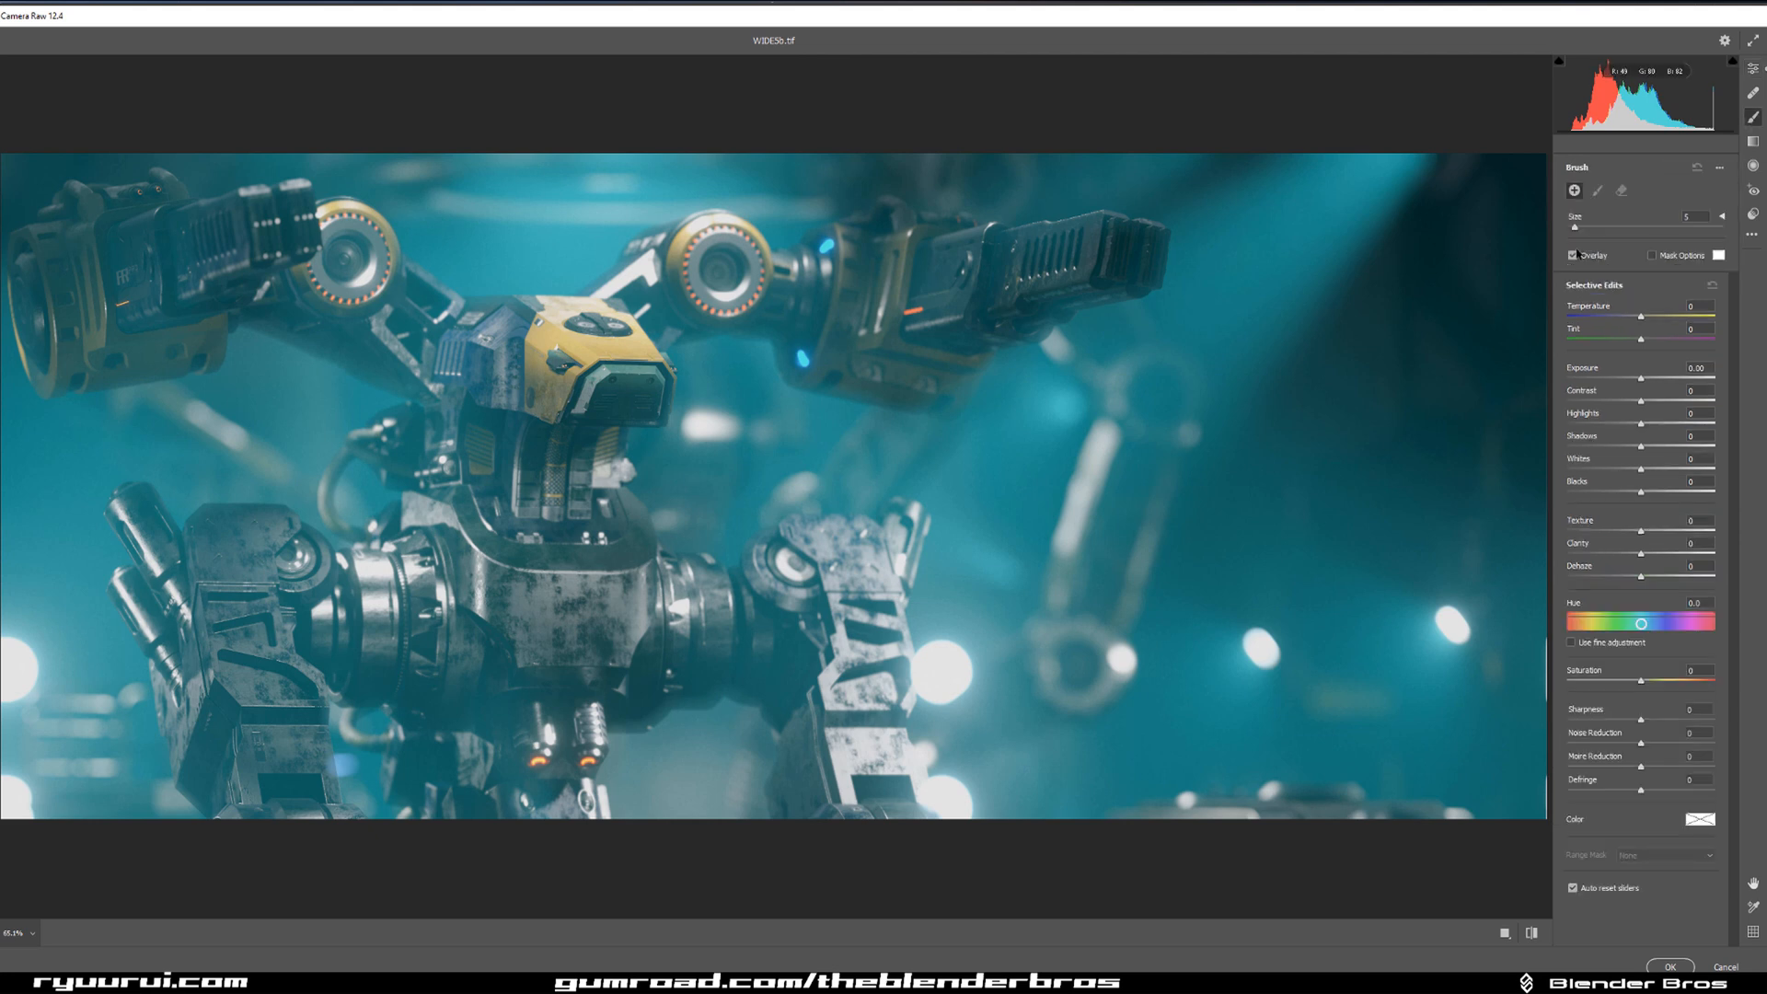
mouse_move(1641, 446)
mouse_down()
mouse_move(1686, 450)
mouse_move(1671, 451)
mouse_up()
drag(1574, 227, 1622, 234)
drag(1470, 279, 1459, 289)
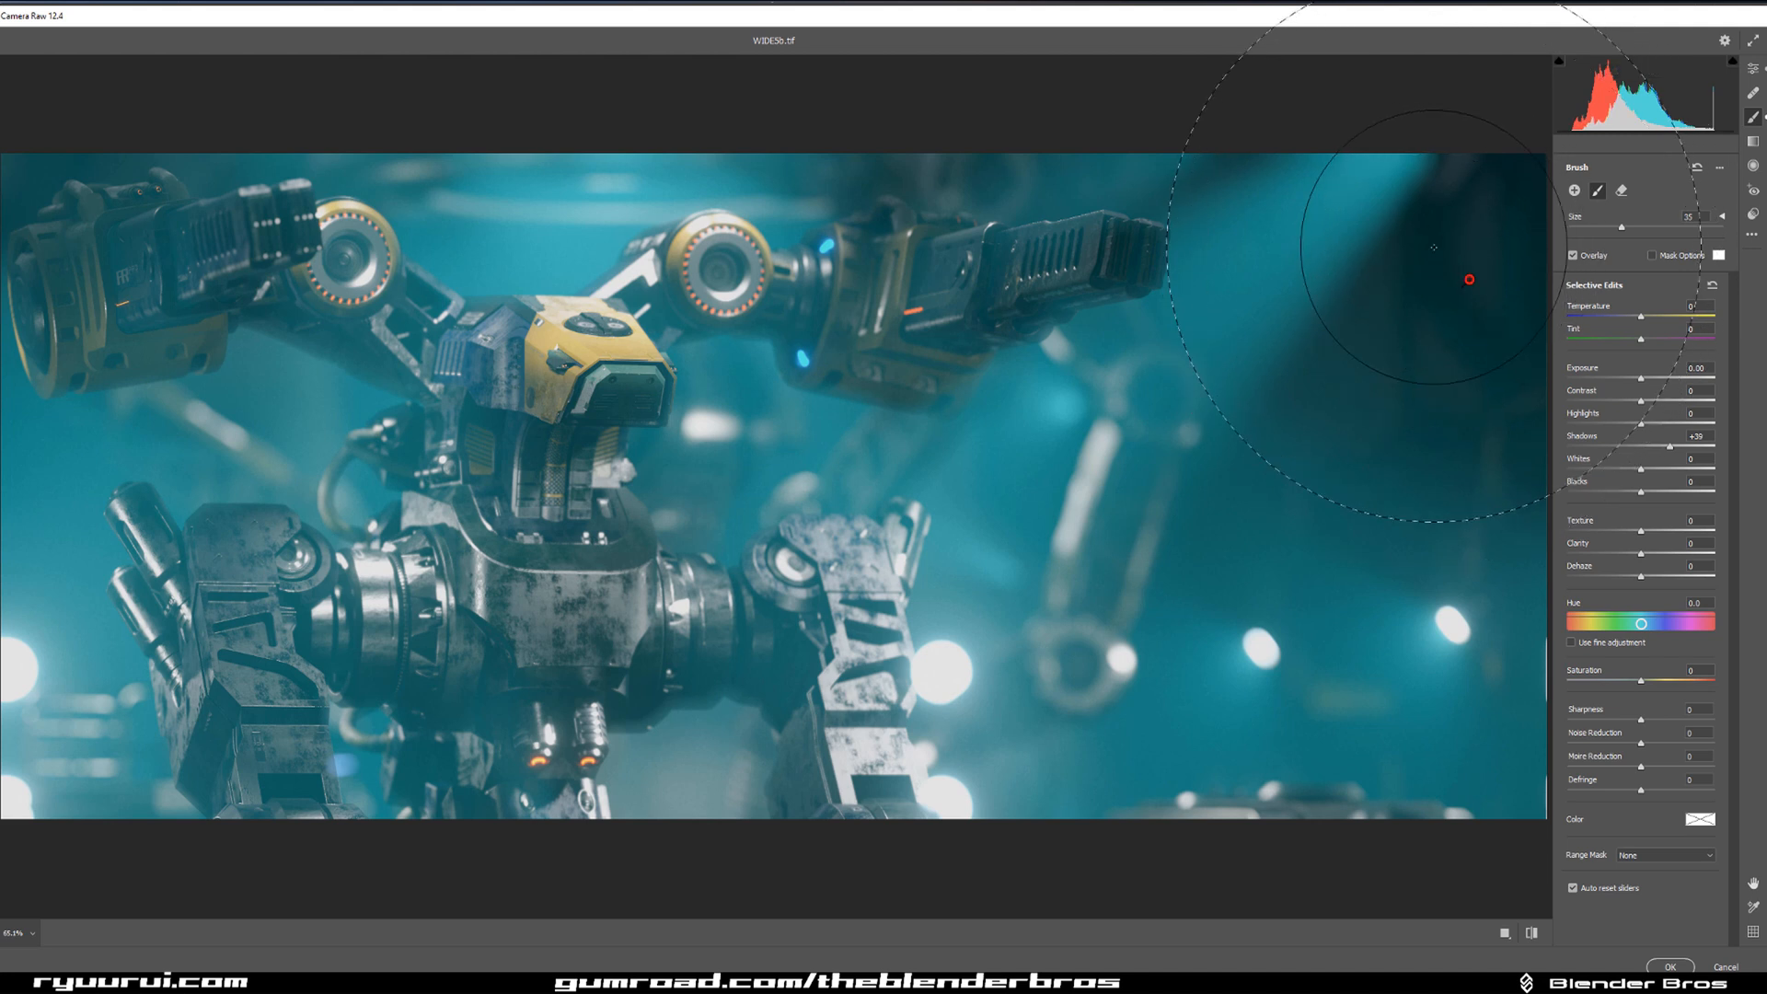
click(1642, 377)
drag(1643, 378, 1654, 378)
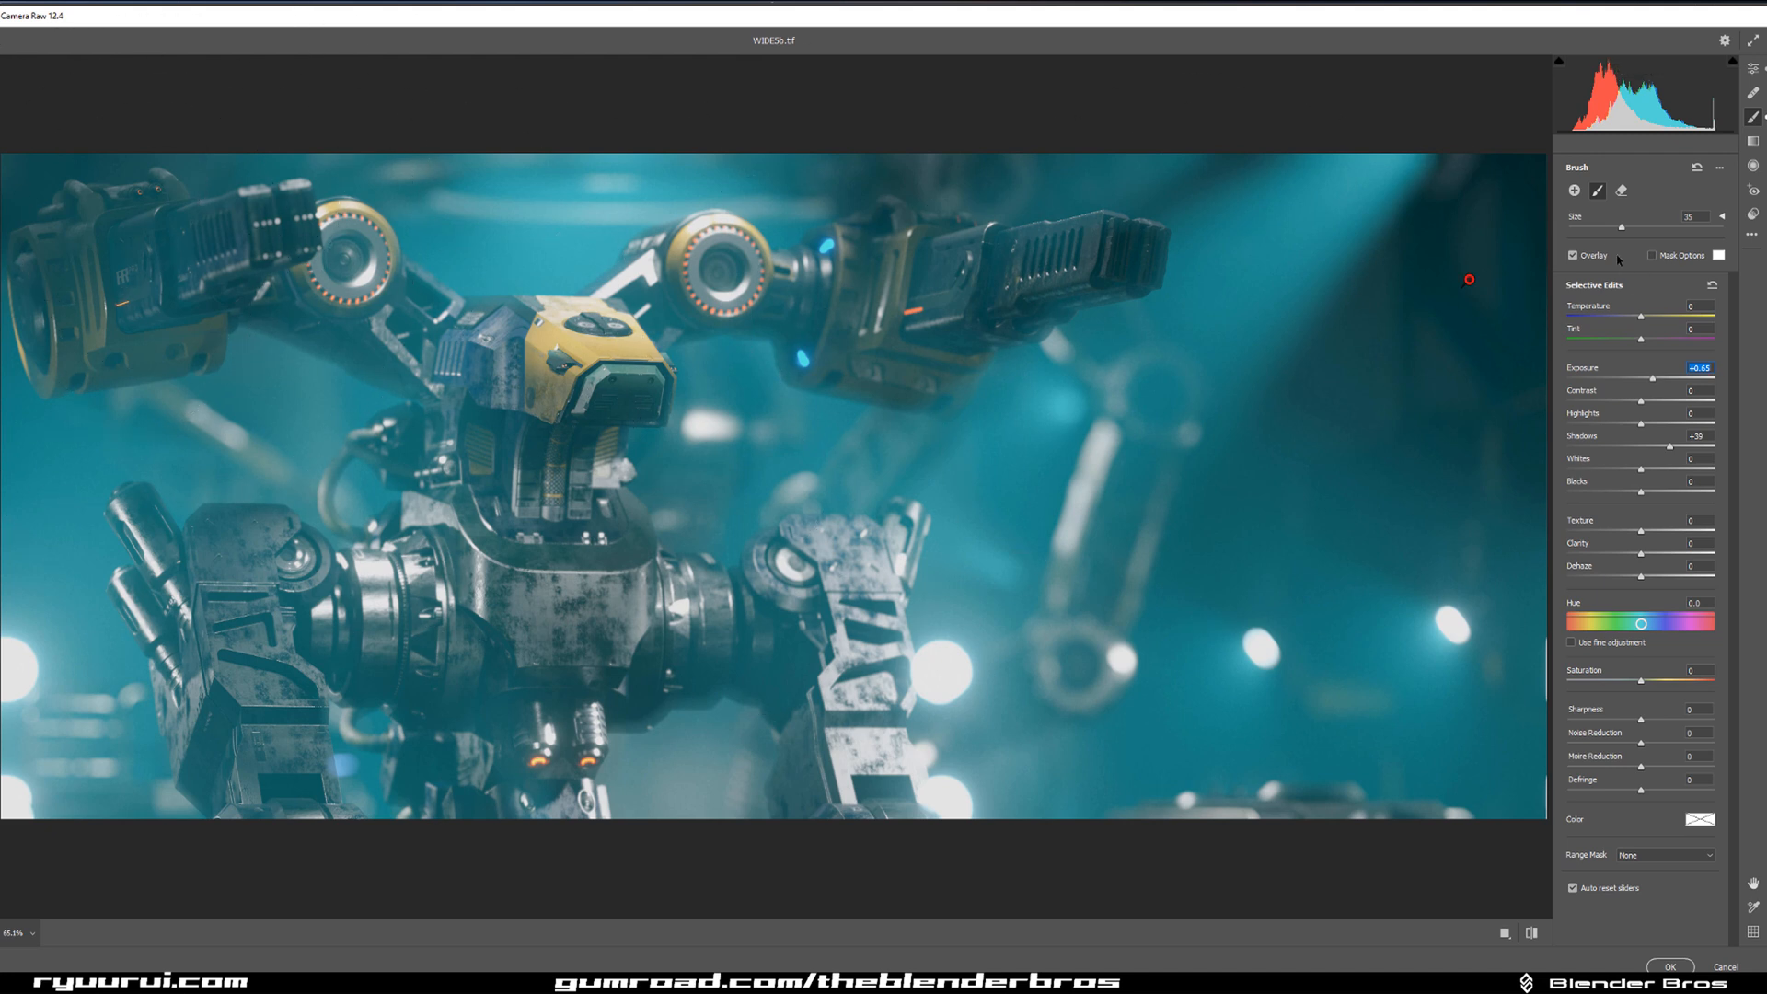
Reduce the brush size to 20 and paint a separate adjustment over the upper-left corner of the image with exposure +0.55.
click(1598, 228)
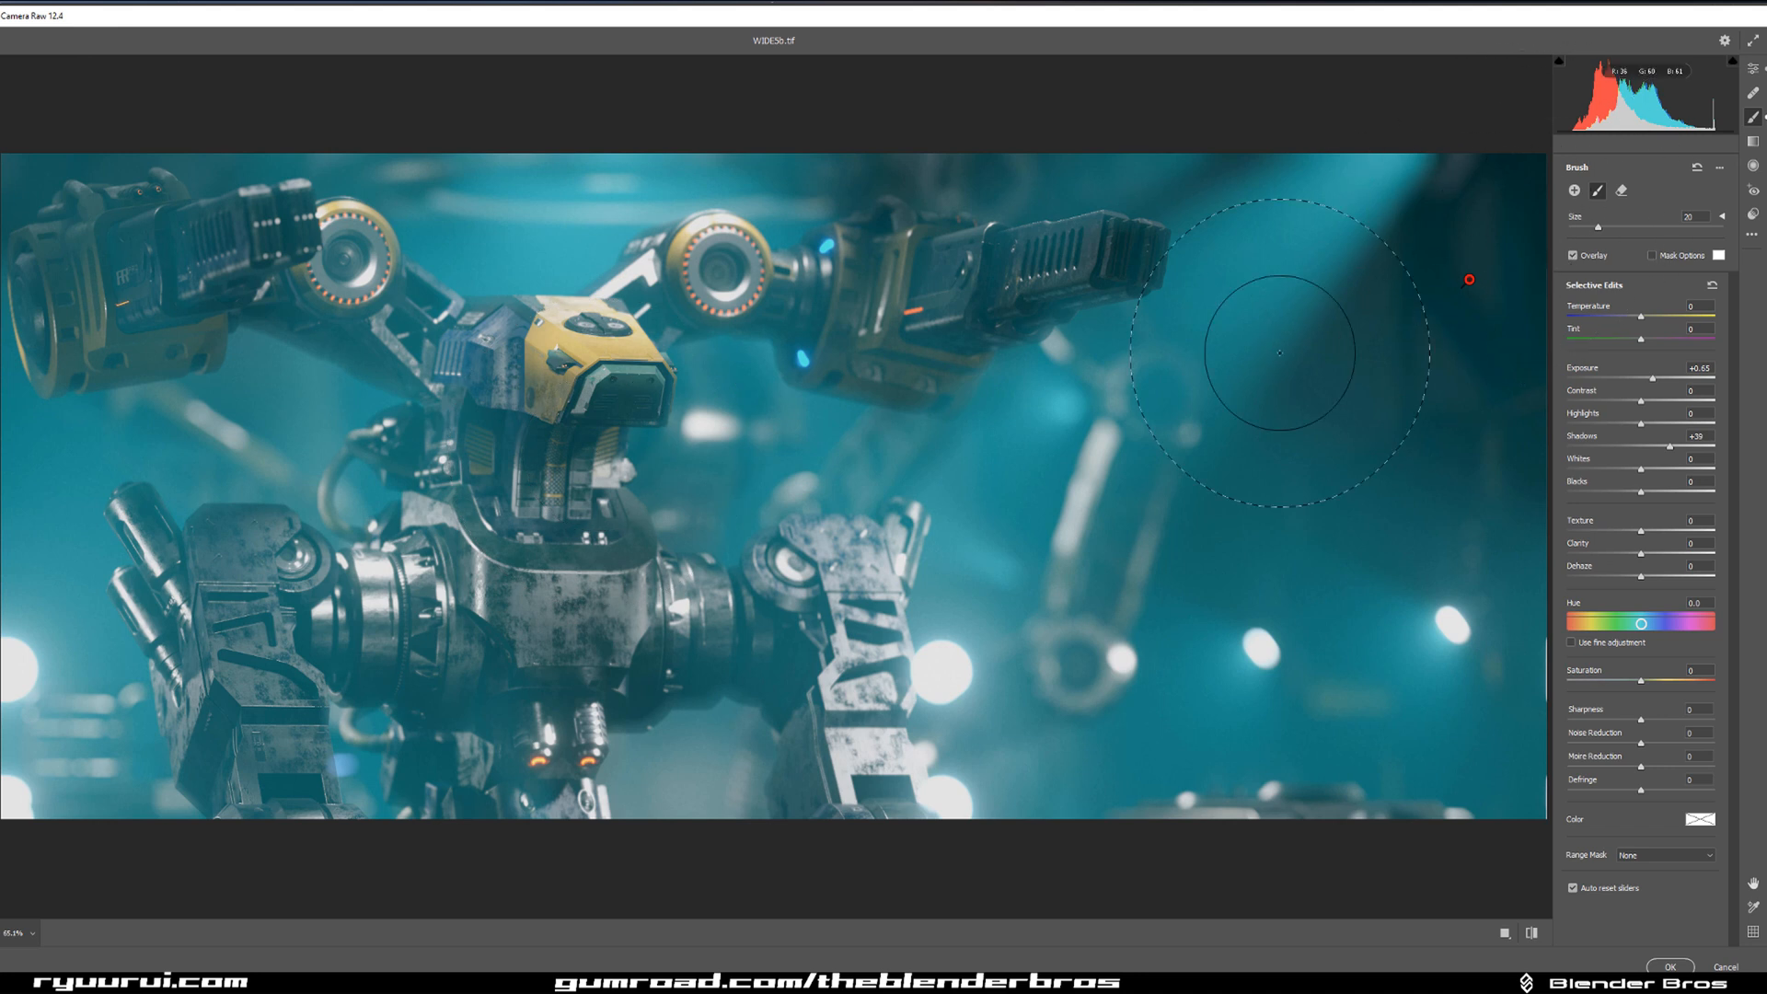
click(1574, 191)
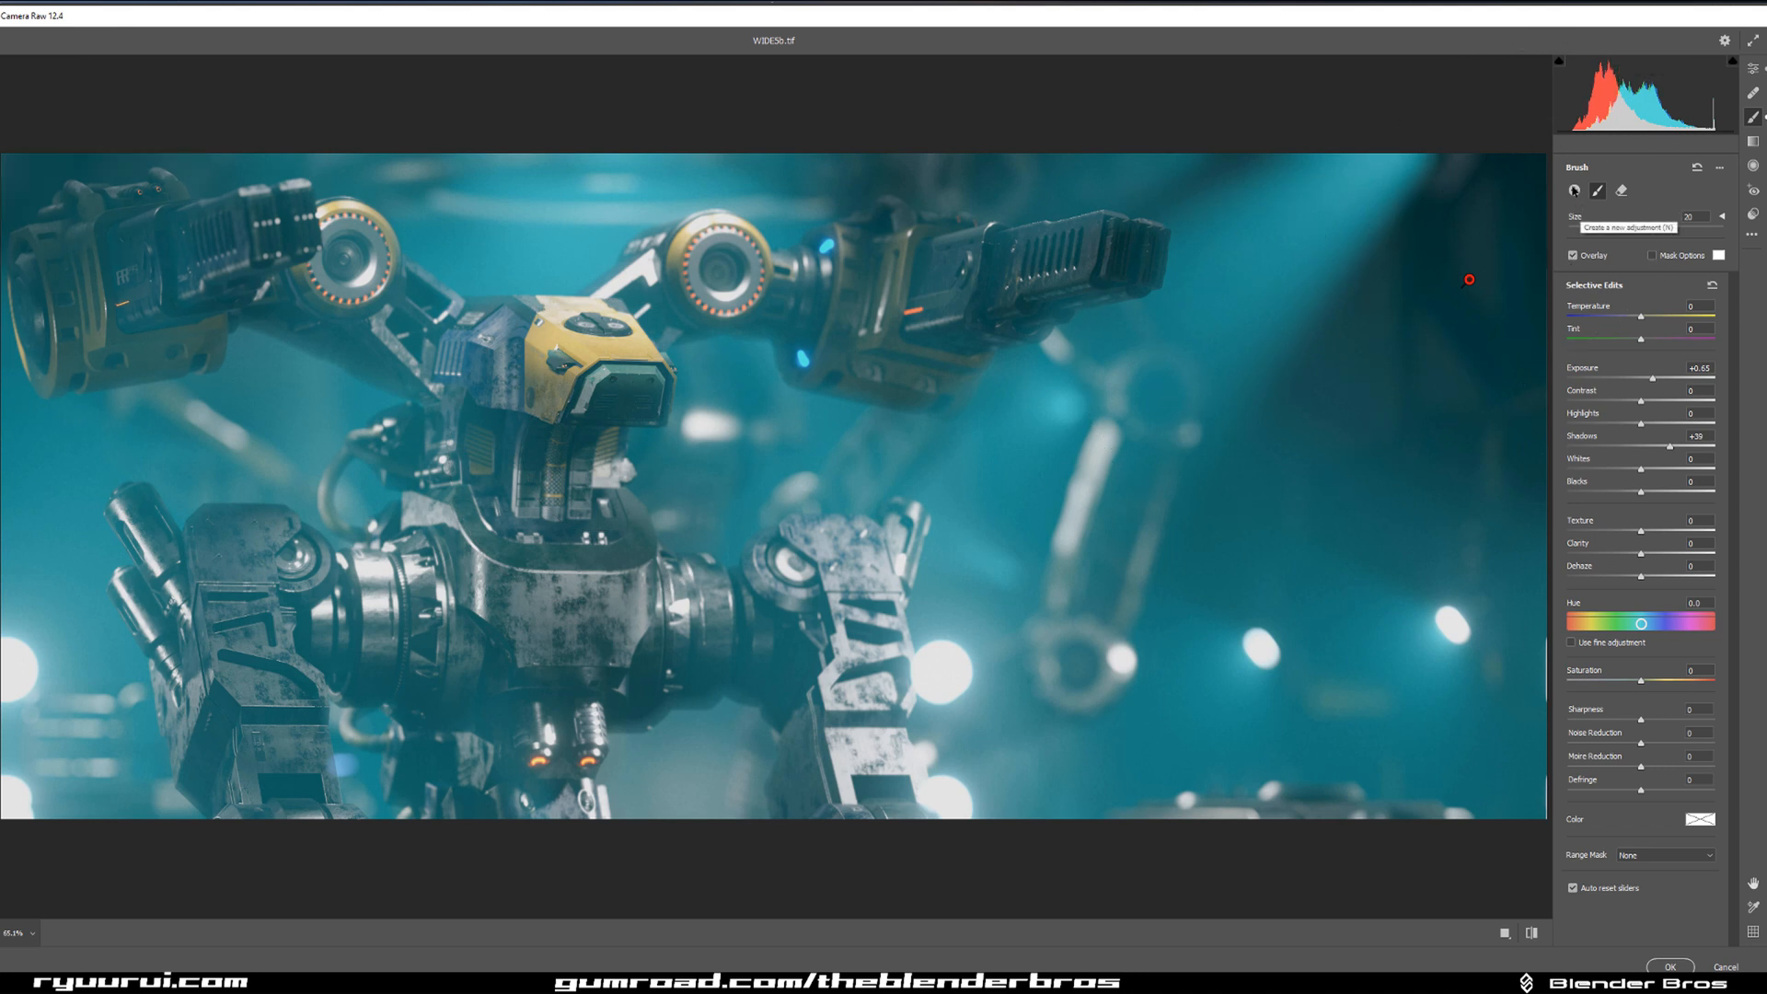
mouse_move(44, 164)
mouse_down()
mouse_move(46, 234)
mouse_move(92, 193)
mouse_up()
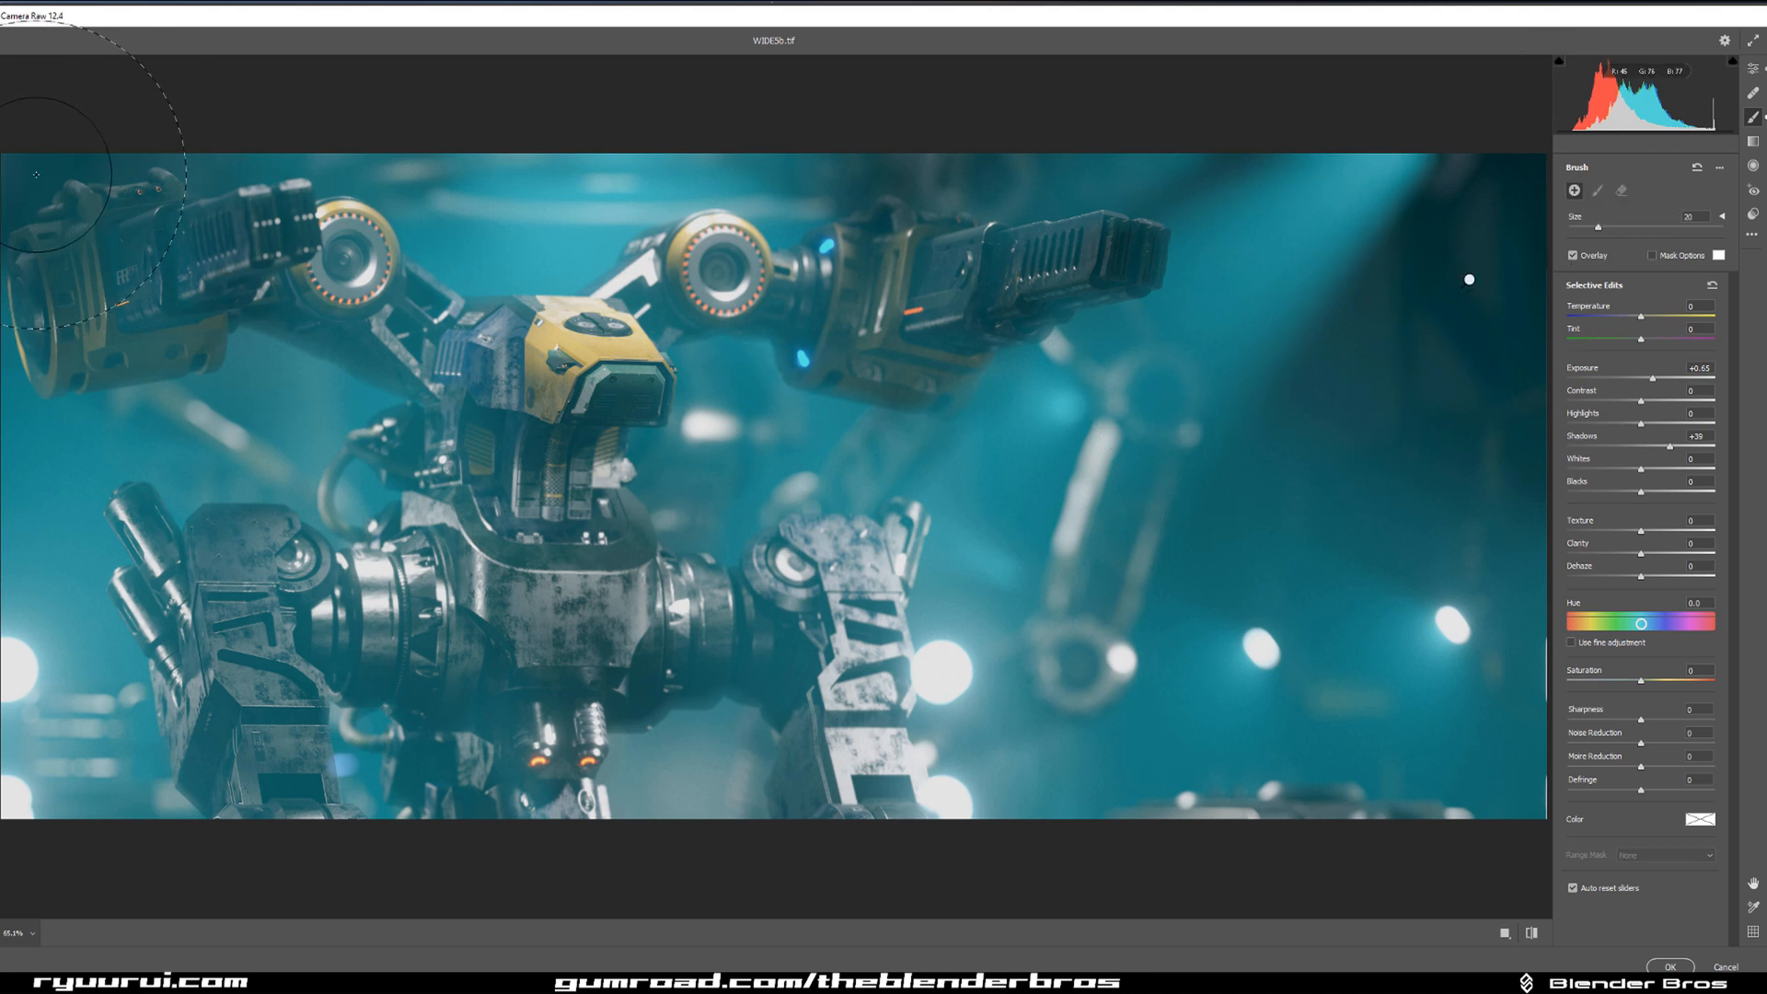
click(1651, 378)
drag(1651, 380, 1648, 379)
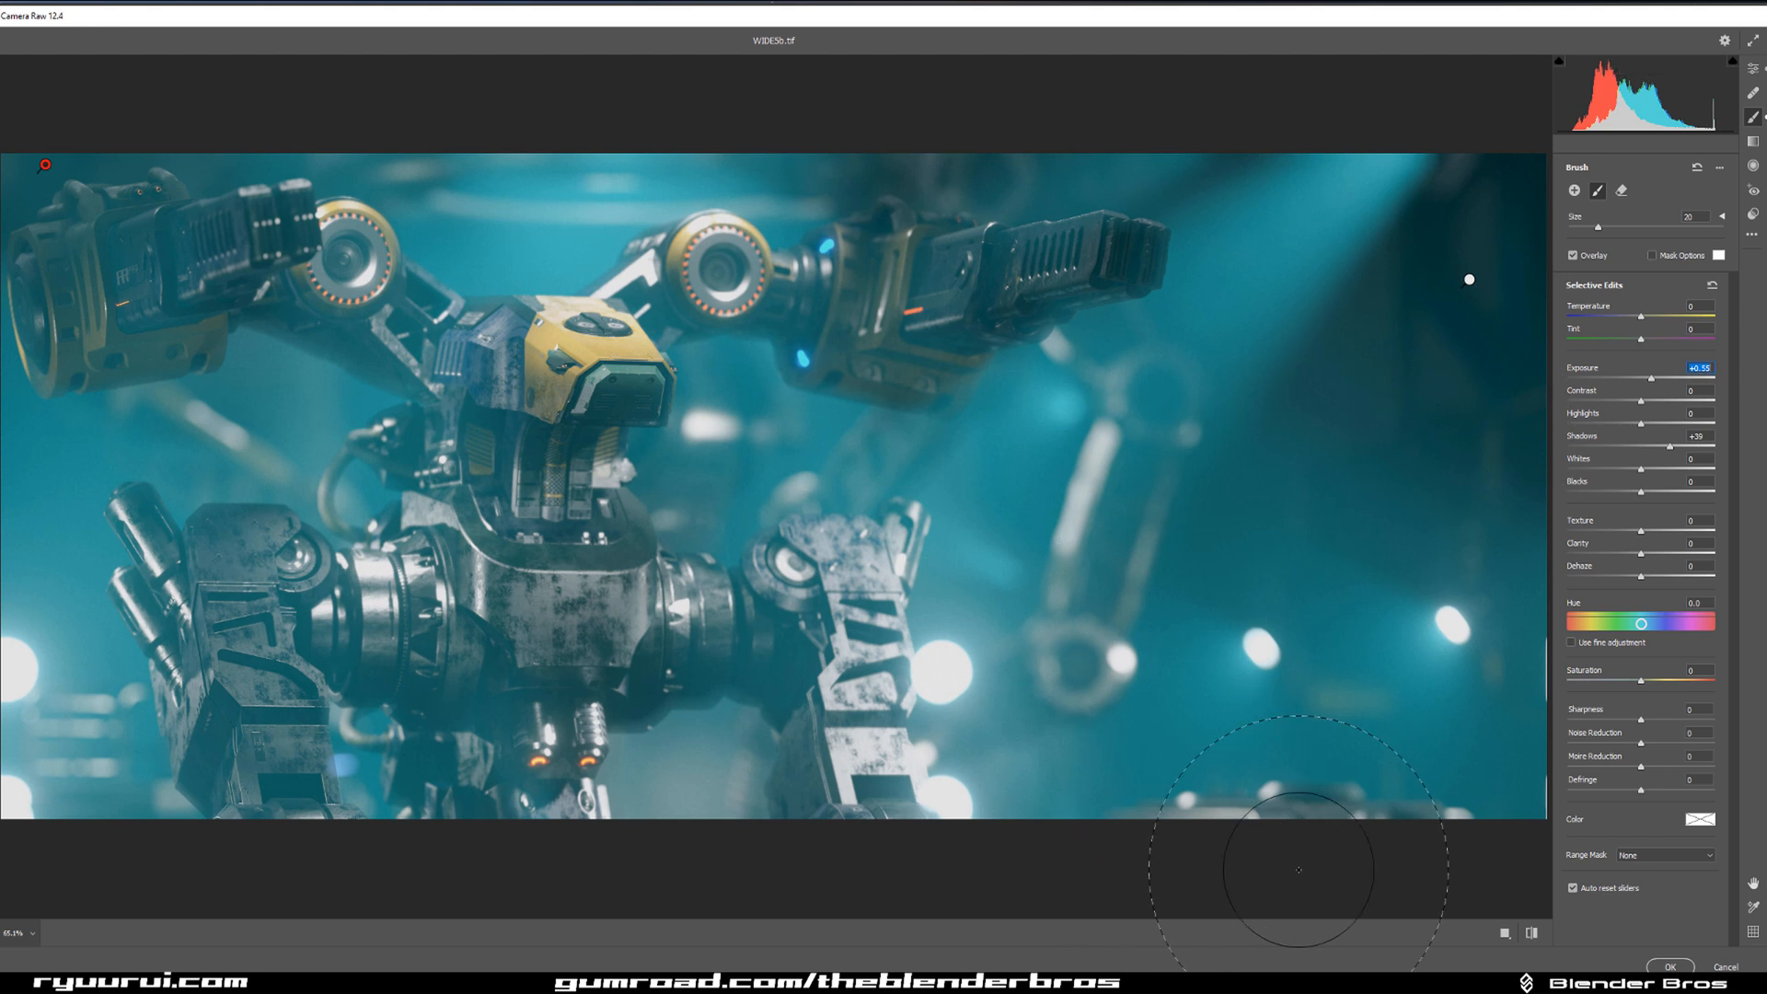
Try brushing a new adjustment across the robot's dark lower torso and undo the strokes.
click(665, 674)
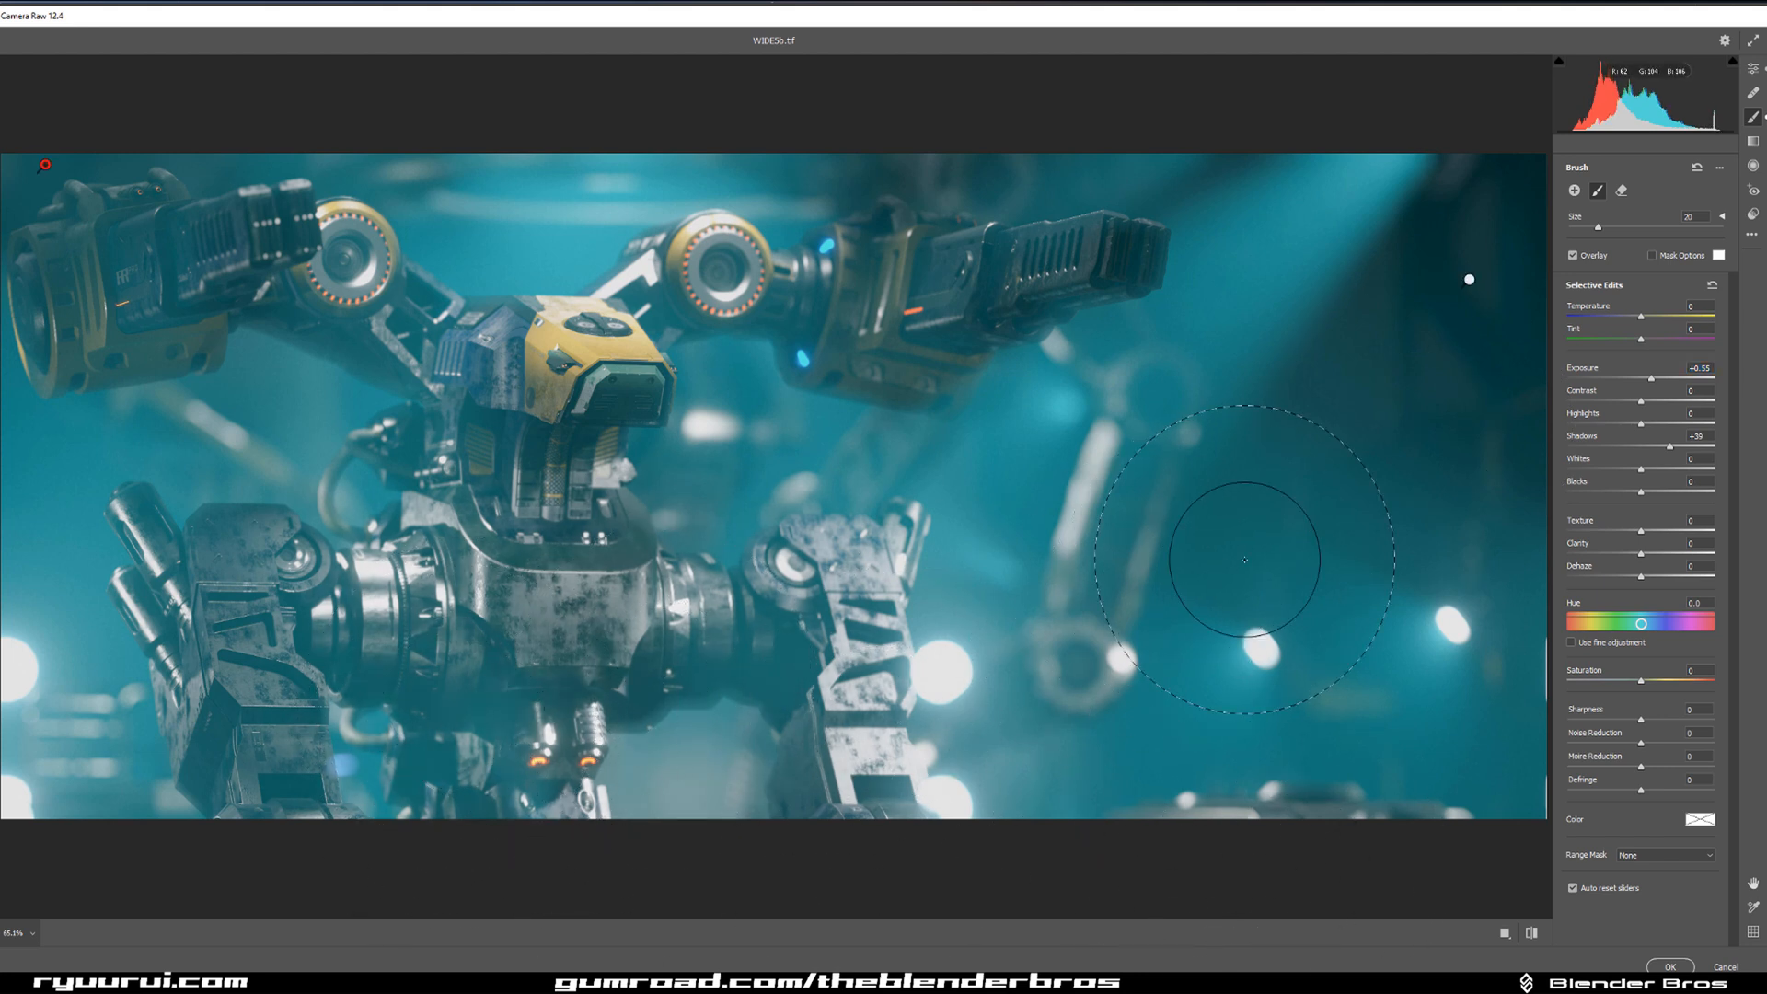
click(1573, 191)
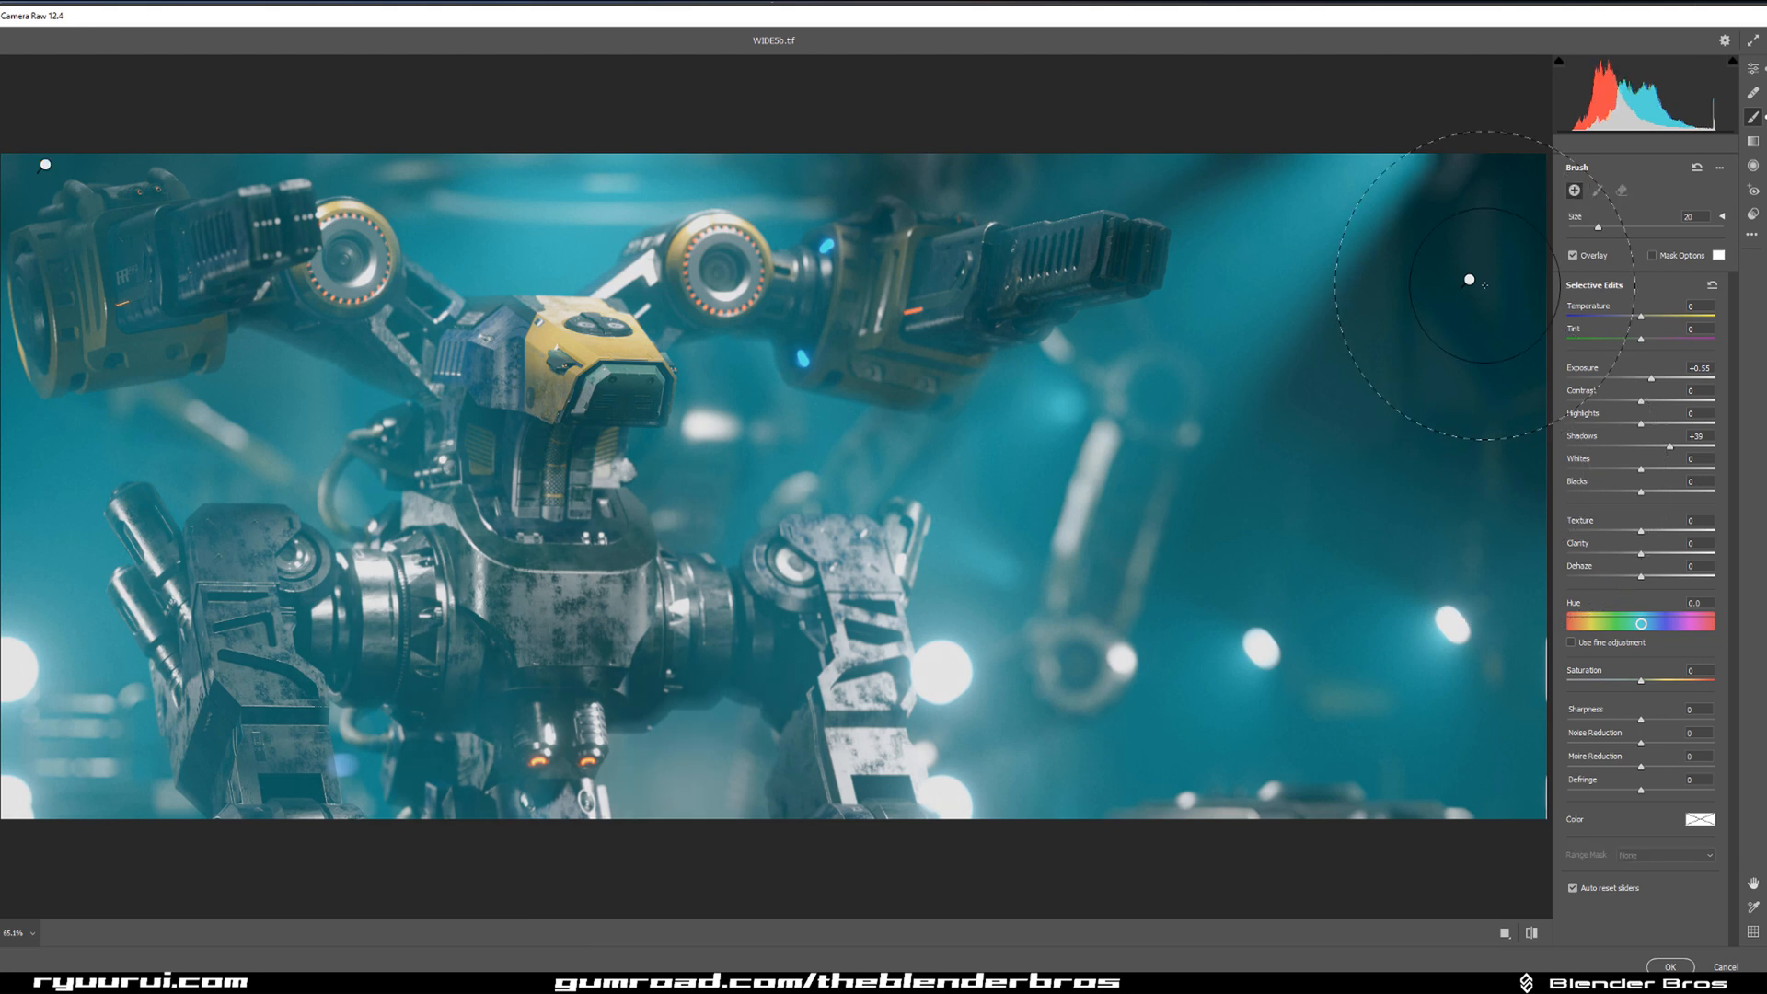
drag(478, 691, 671, 681)
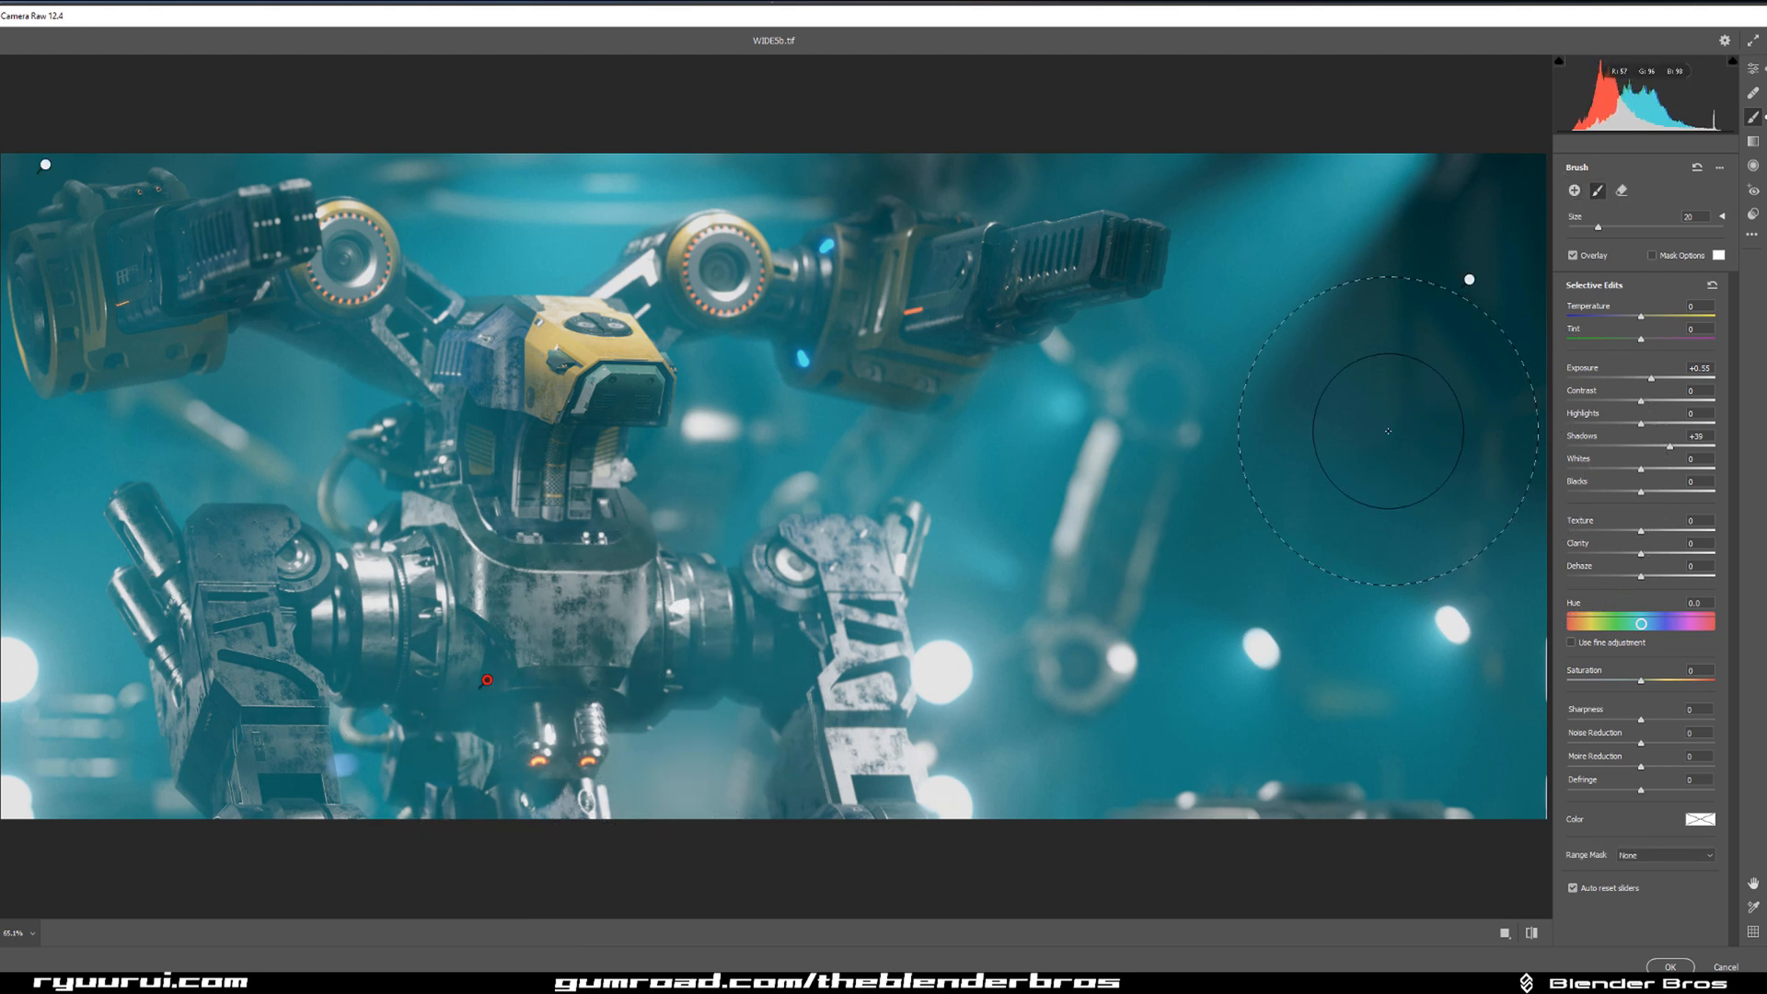
key(ctrl+z)
key(ctrl+z)
Brush an adjustment across the robot's dark lower torso with only slightly raised exposure and shadows, and reduce the brush size.
mouse_move(424, 706)
mouse_down()
mouse_move(657, 706)
mouse_move(691, 692)
mouse_up()
click(1659, 446)
drag(1653, 374, 1645, 377)
drag(1664, 449, 1654, 448)
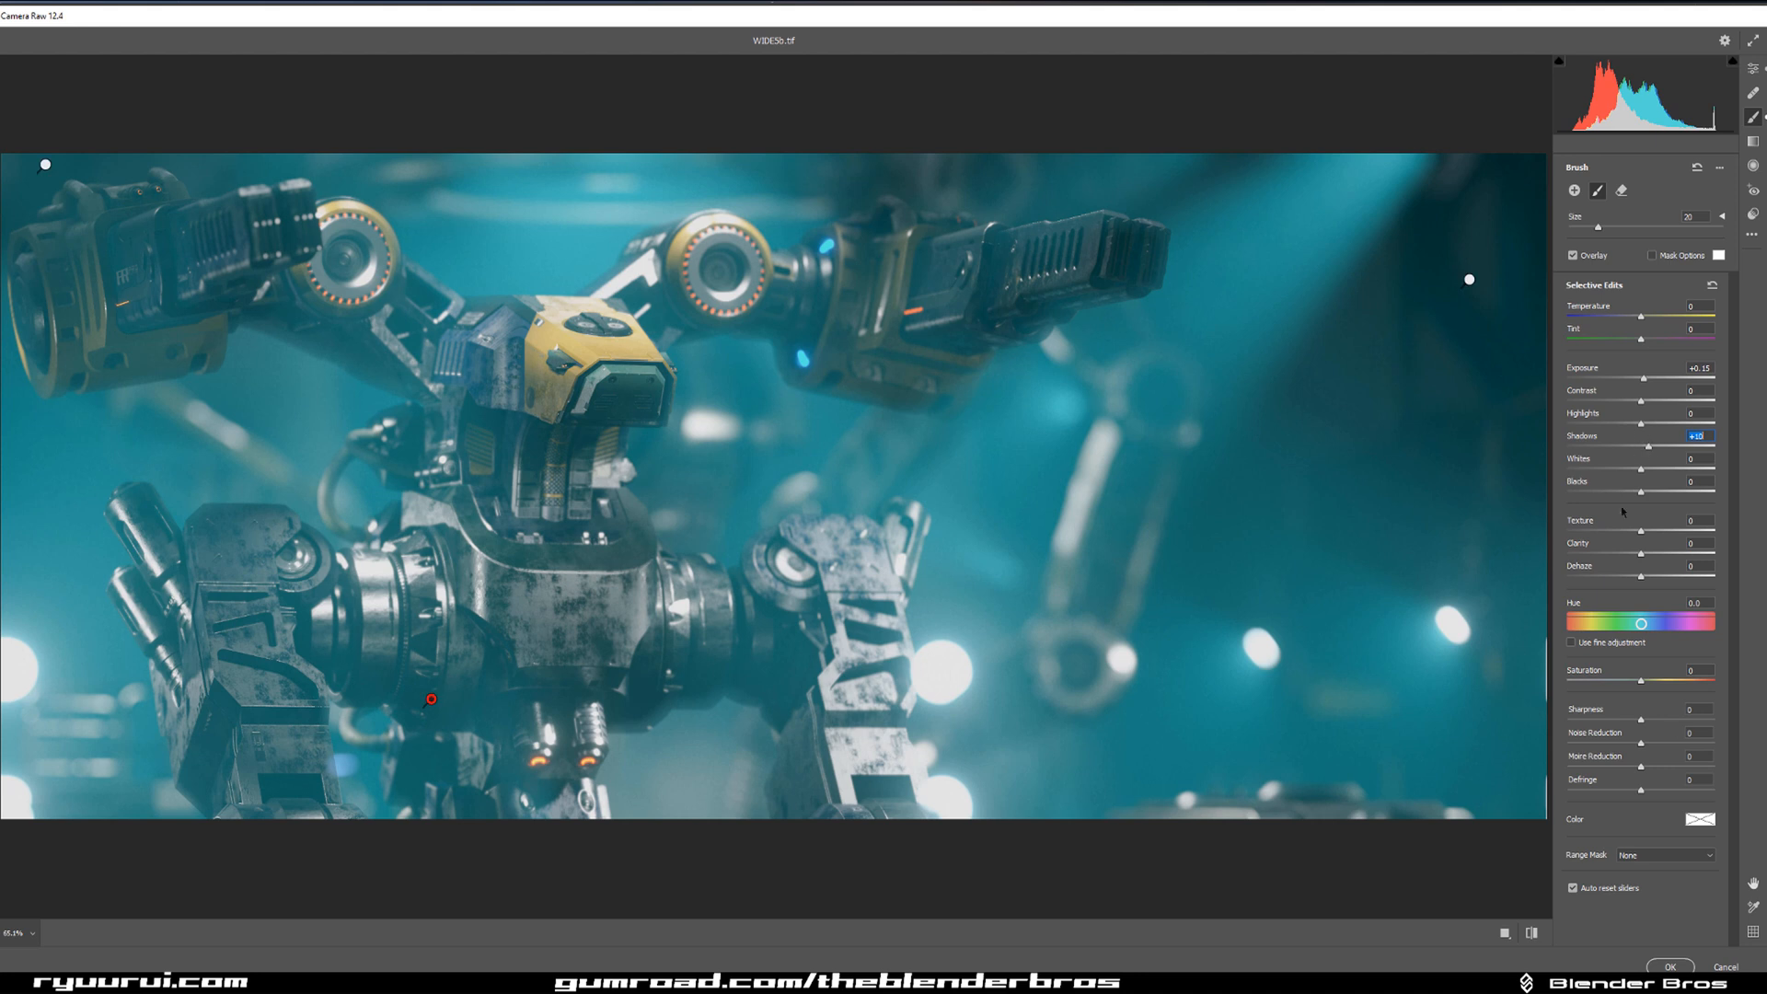
drag(1647, 378, 1649, 379)
drag(1647, 377, 1646, 377)
drag(1648, 447, 1645, 446)
drag(1597, 226, 1579, 230)
Toggle the visibility of the colour-corrected duplicate layer to compare it with the original image.
click(1584, 709)
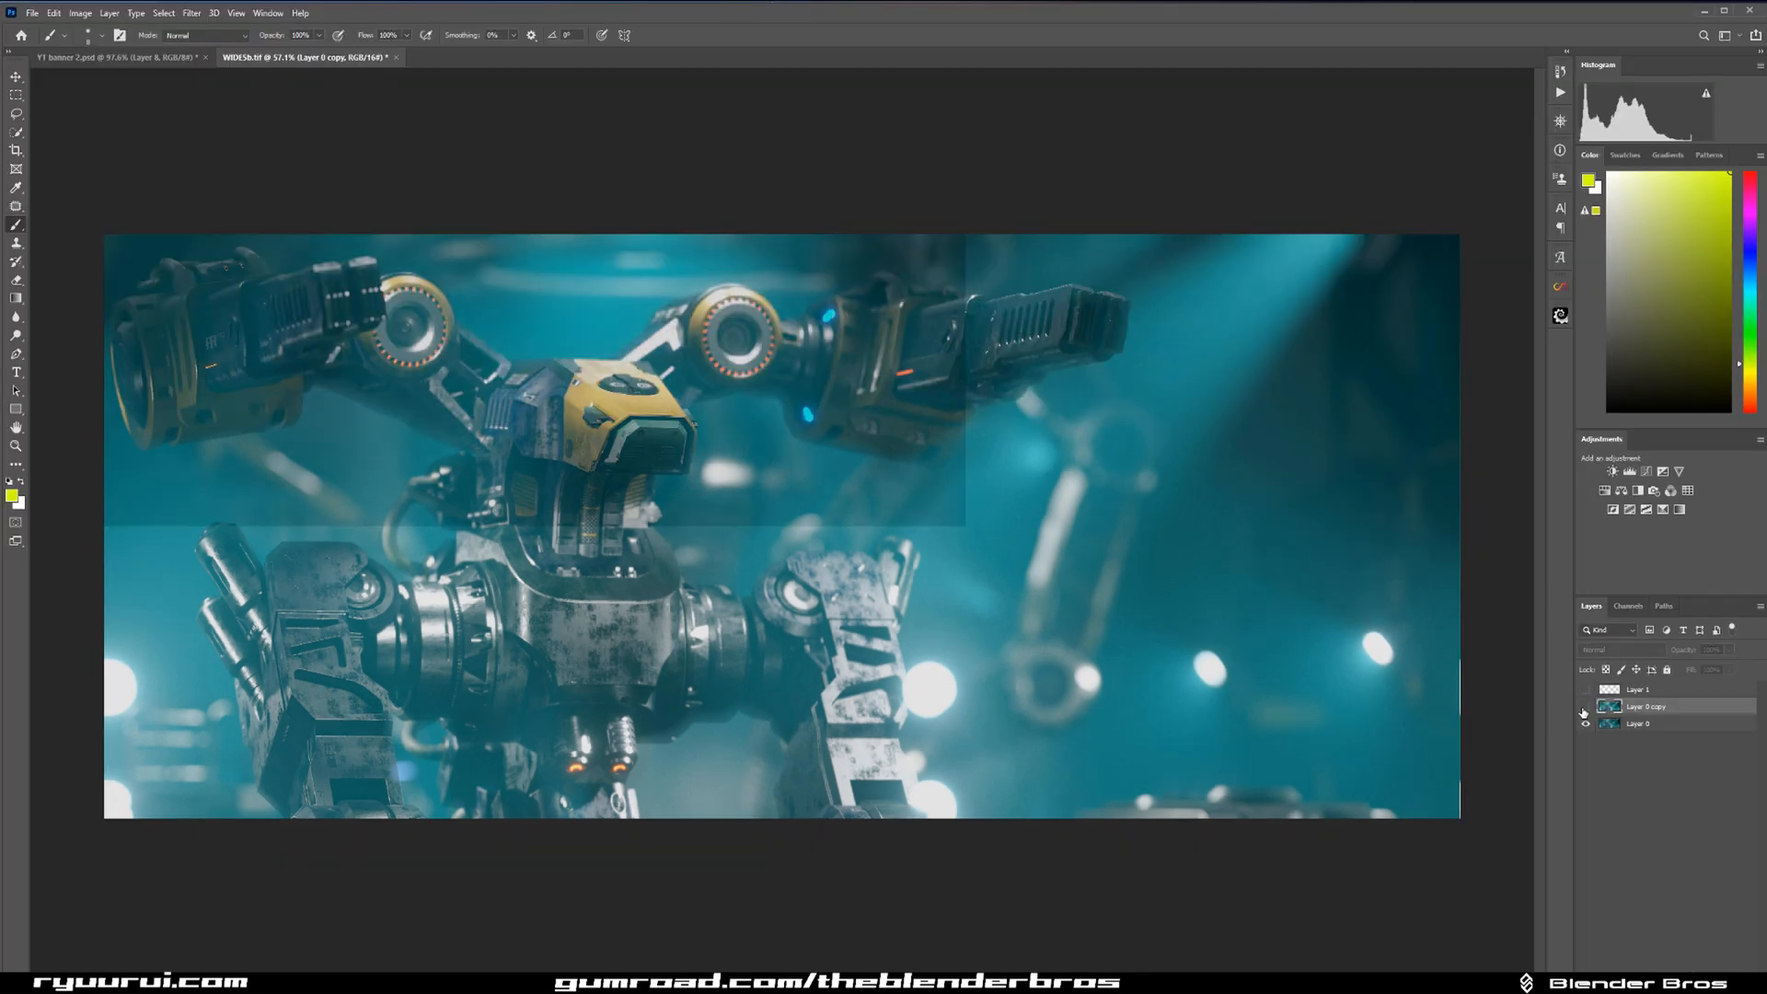
click(1584, 709)
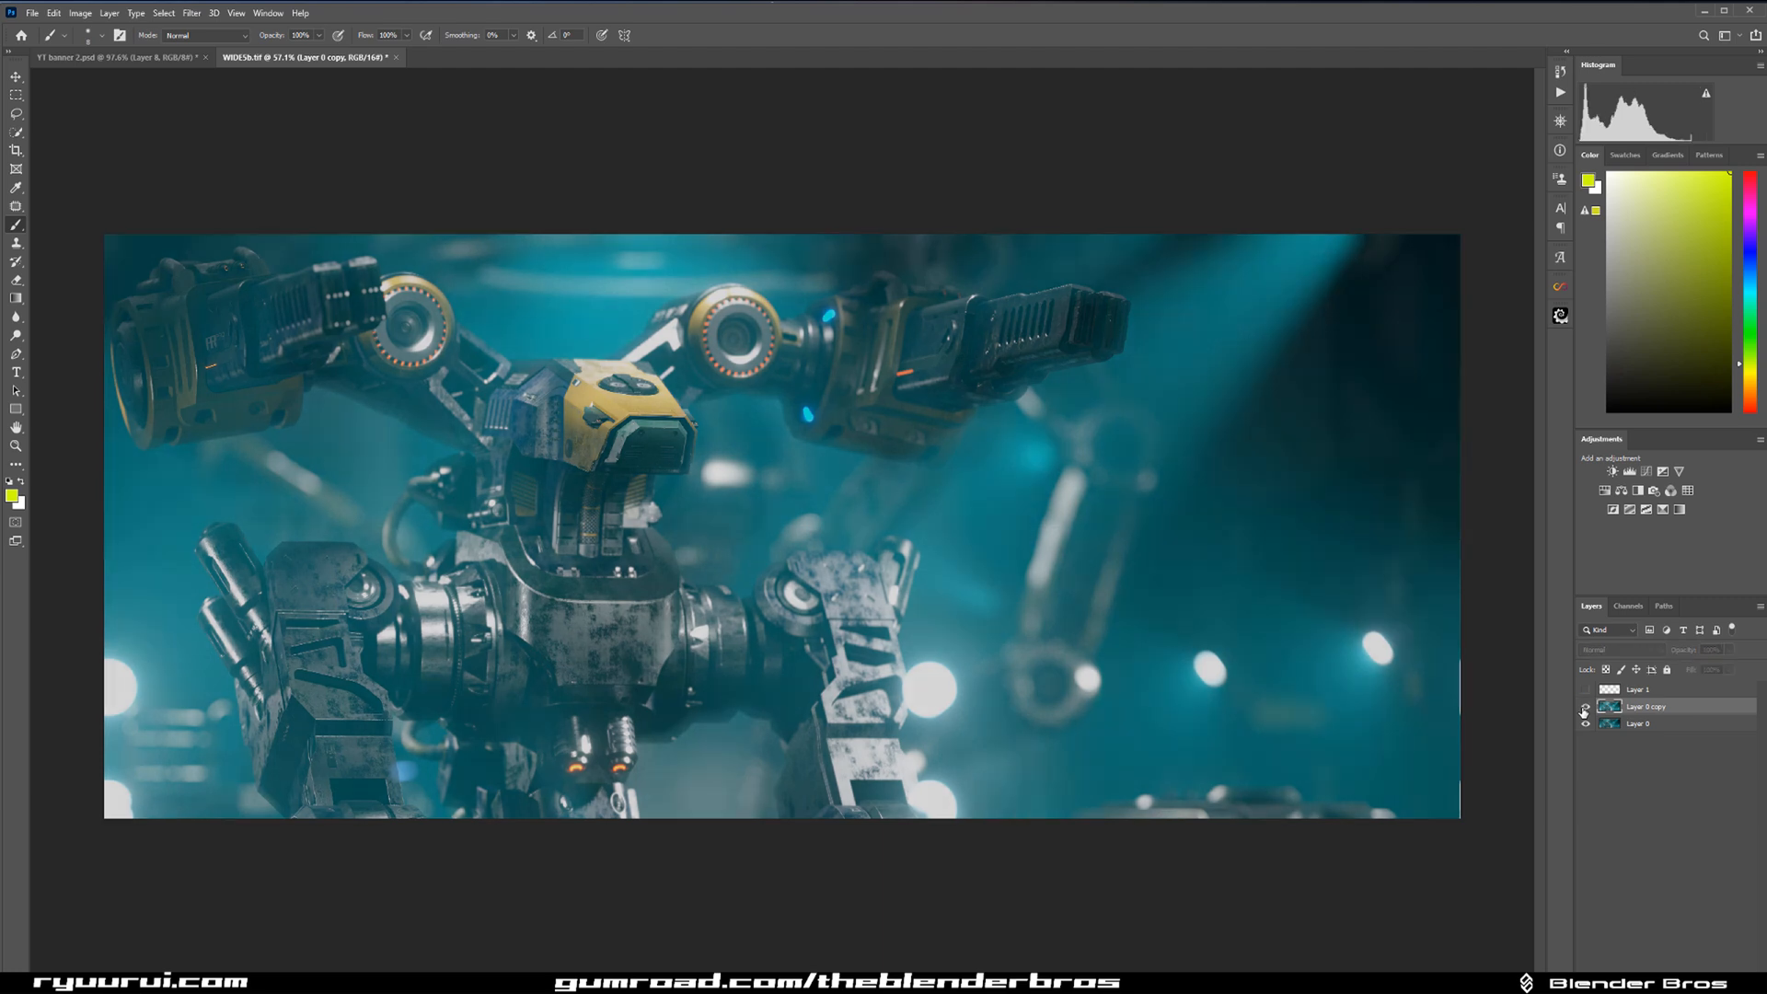
click(1584, 712)
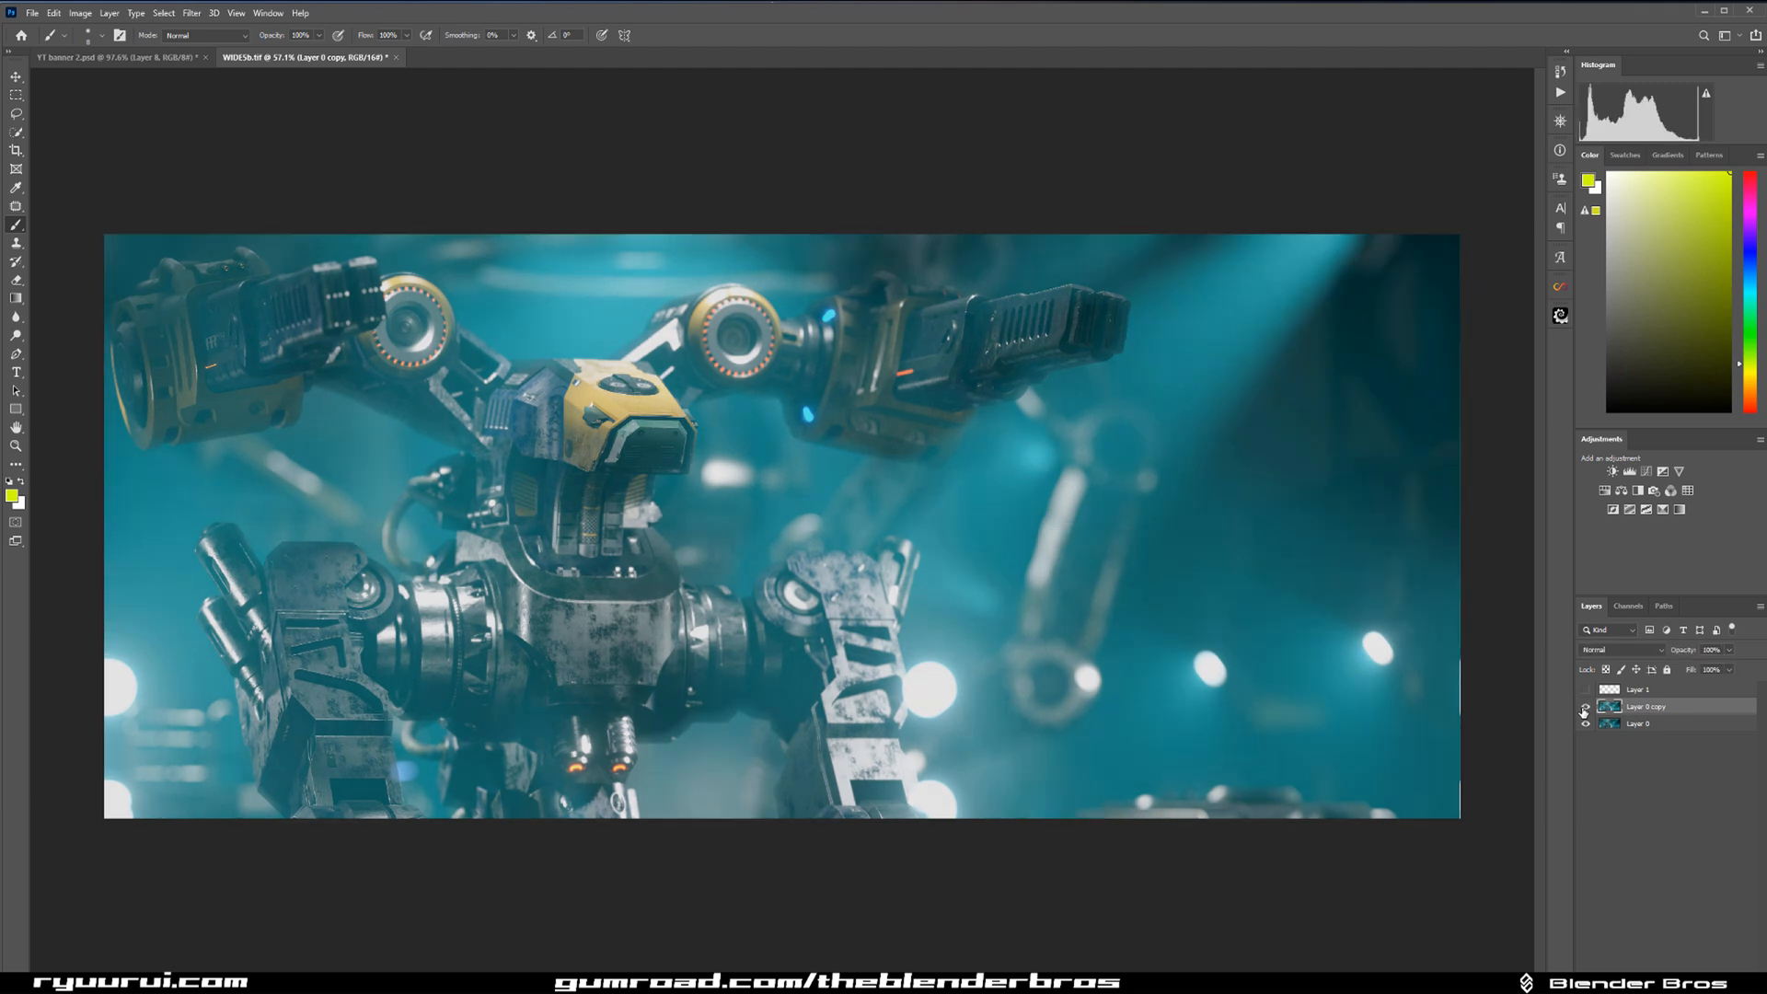
Create a Light set of Infinite Color adjustment layers and compare the image with and without the group.
click(1560, 286)
click(1441, 459)
click(1473, 405)
click(1472, 405)
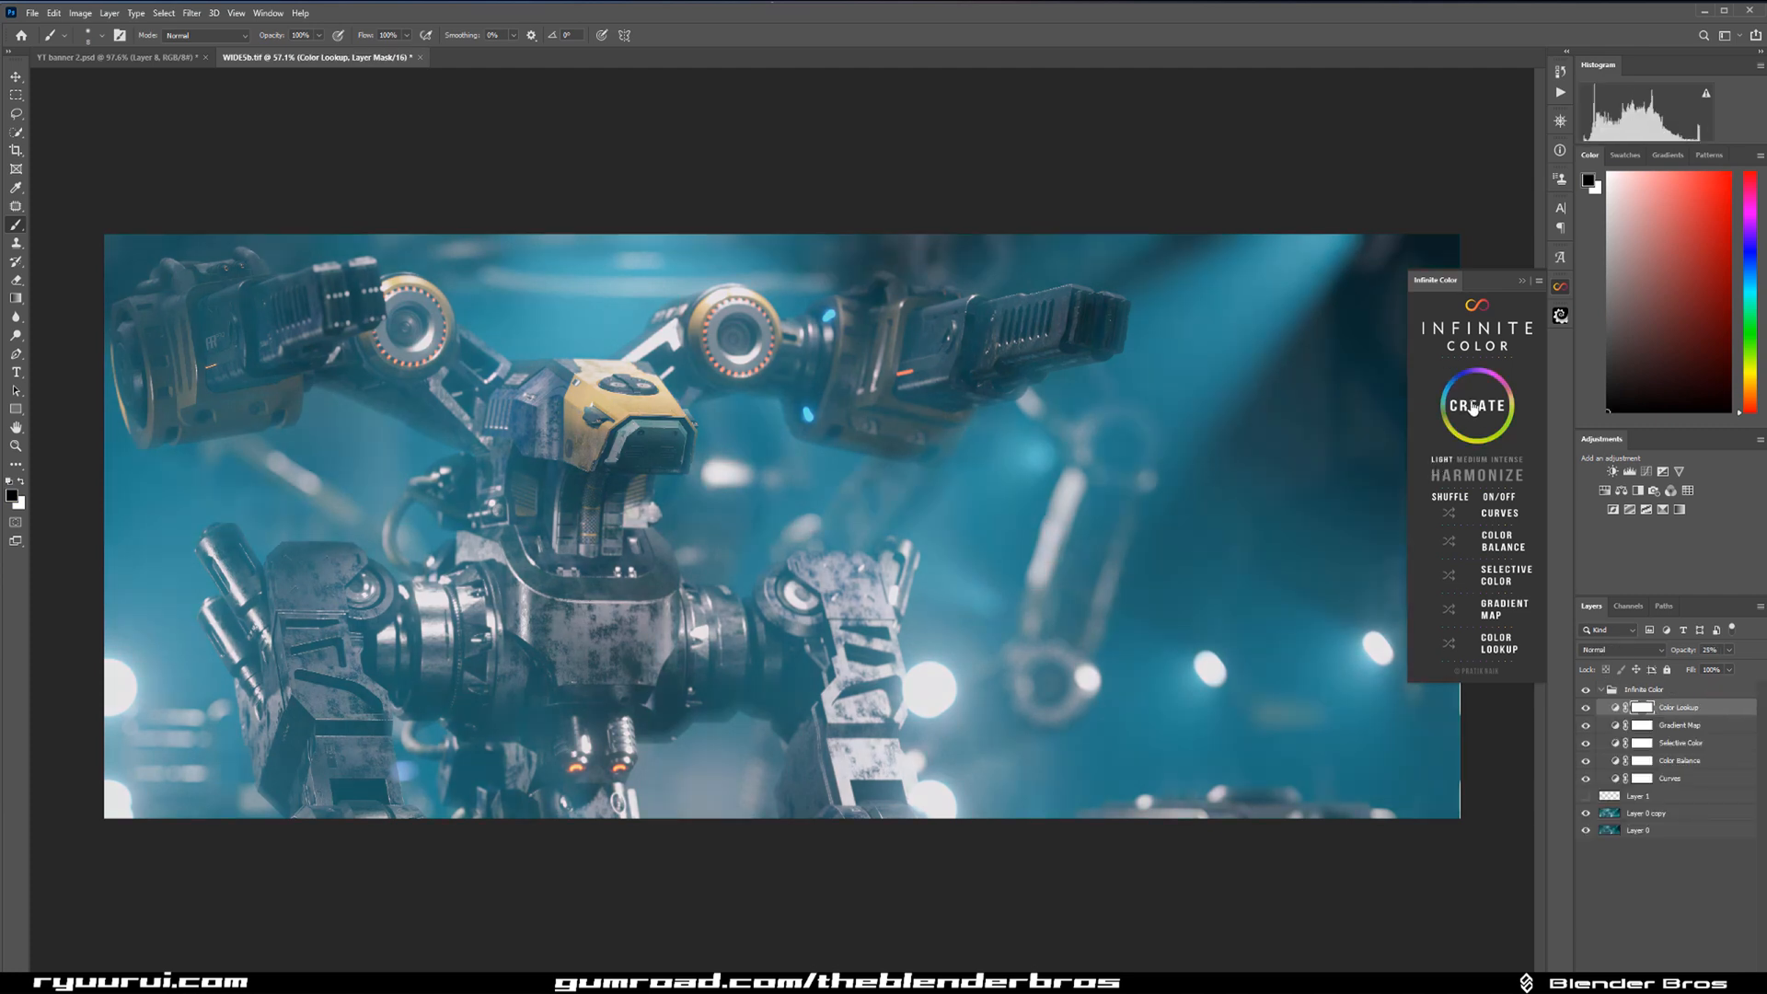
click(1590, 694)
click(1587, 690)
click(1521, 281)
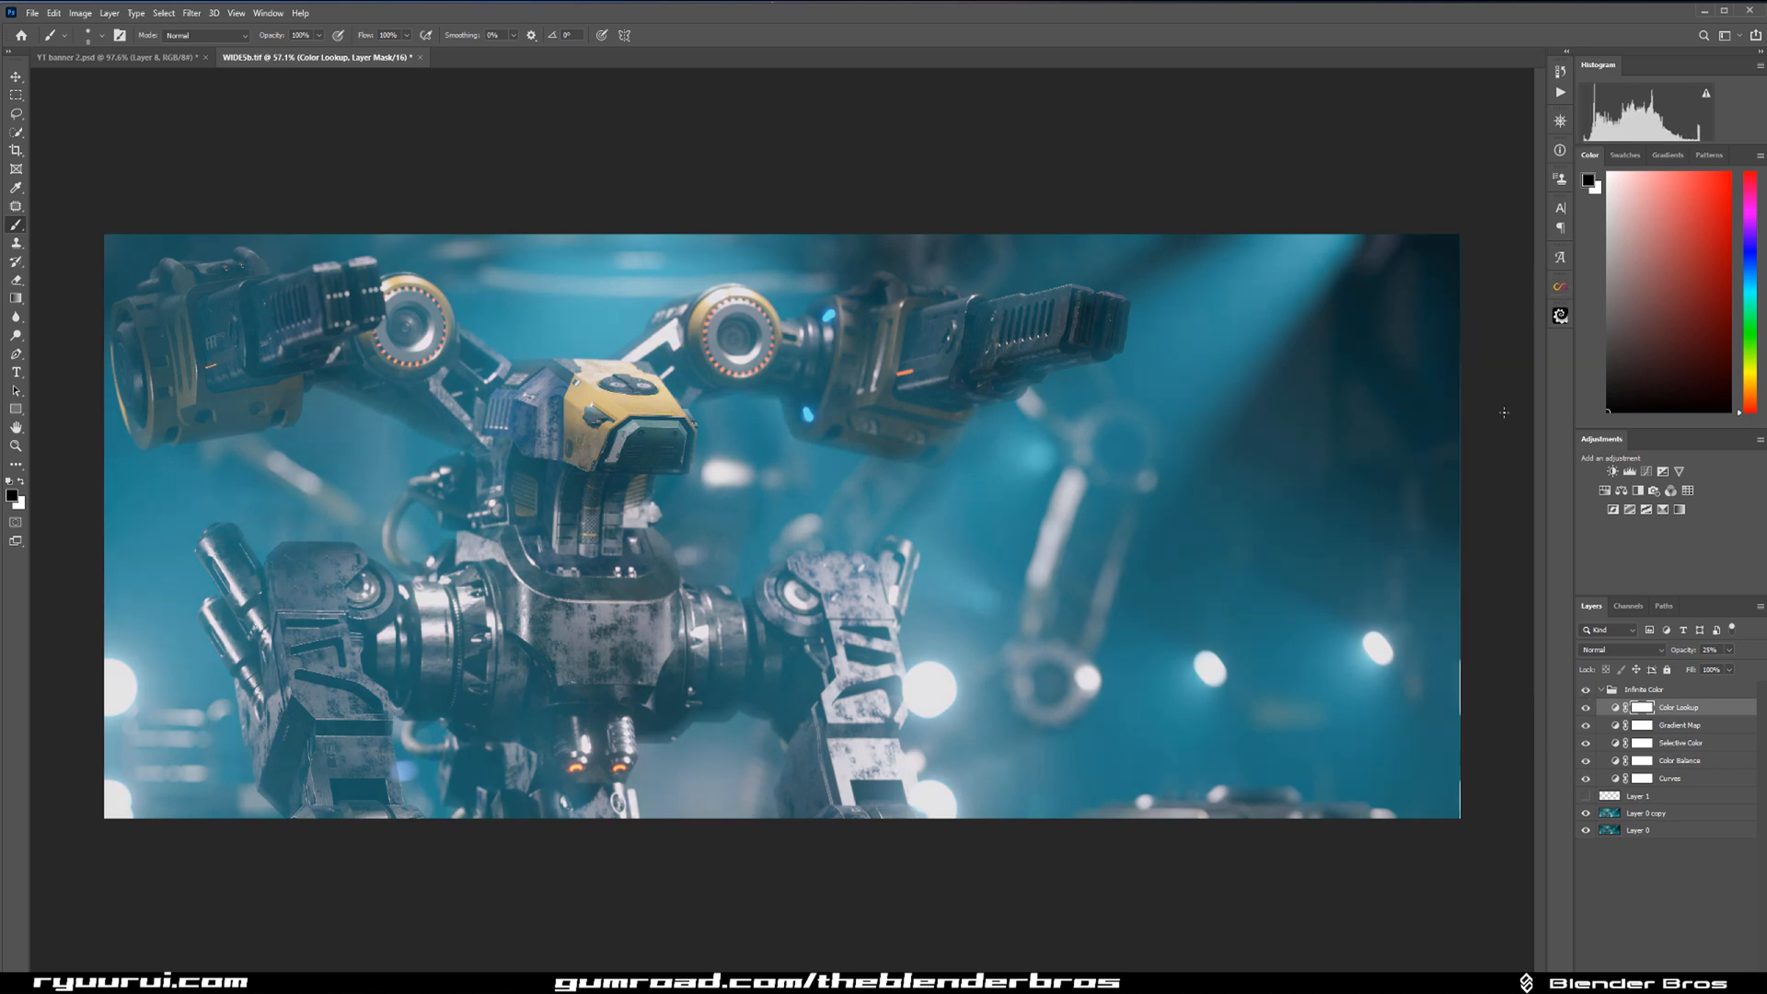
Add an empty layer and move it above the Infinite Color group.
click(1693, 692)
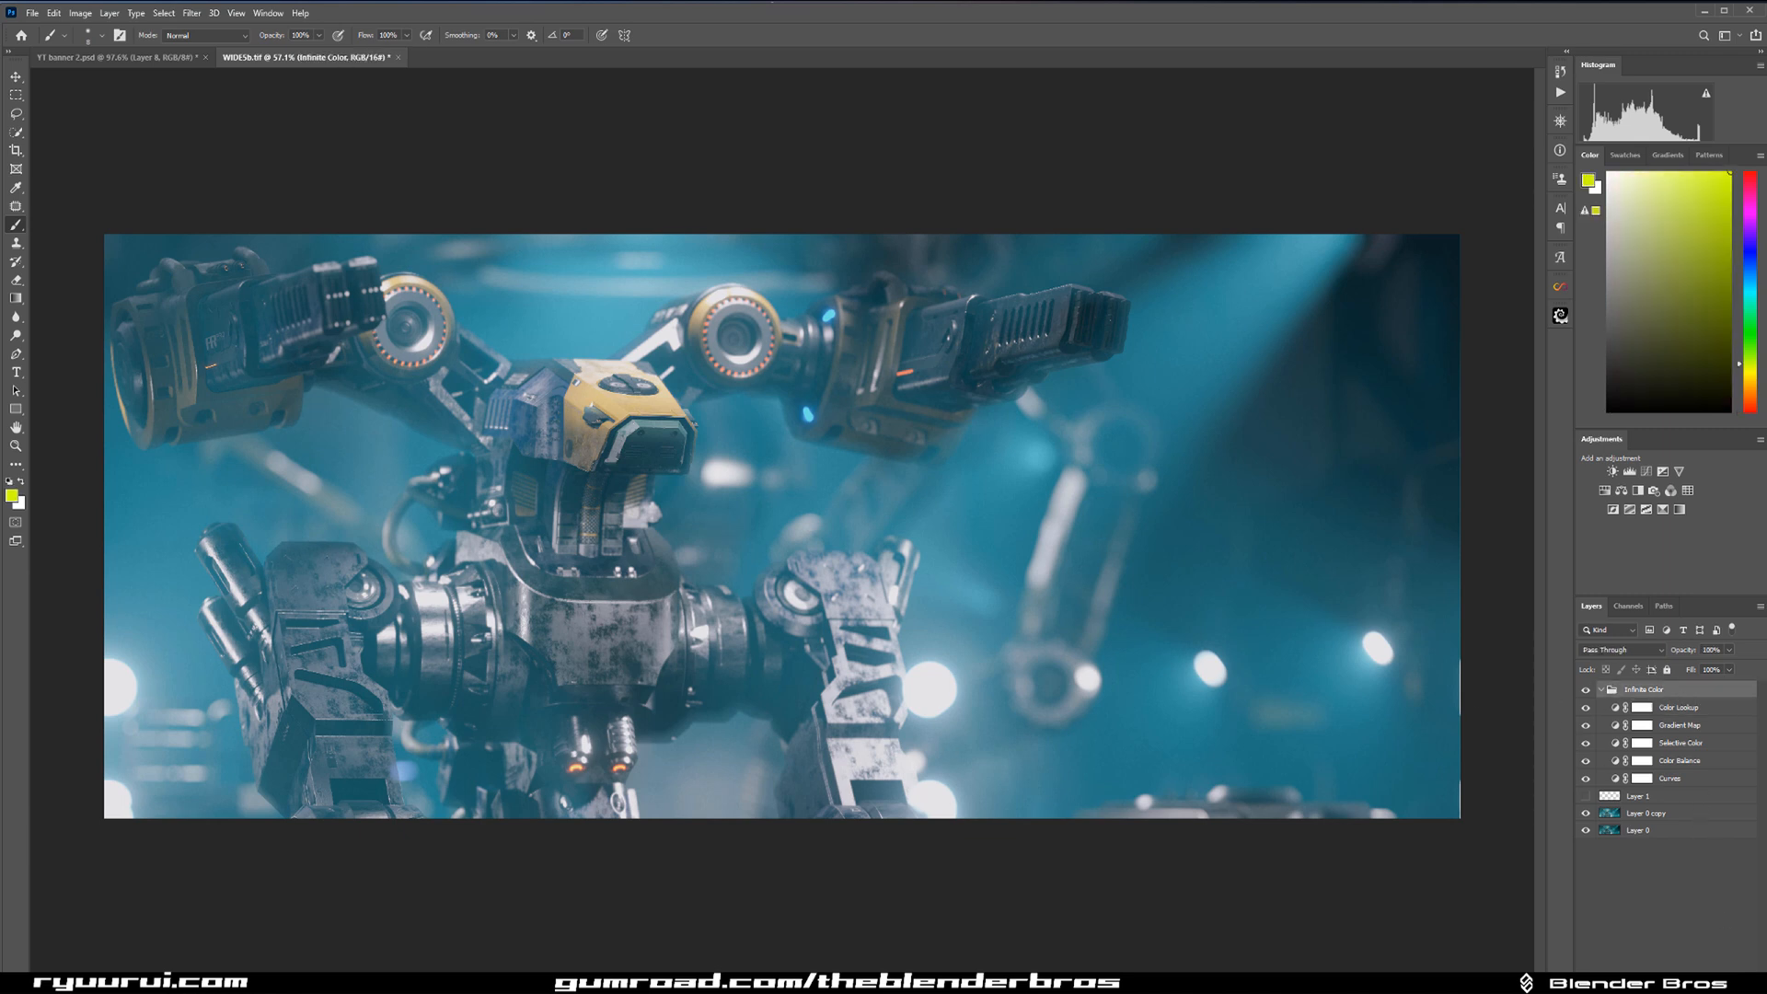
key(ctrl+shift+alt+n)
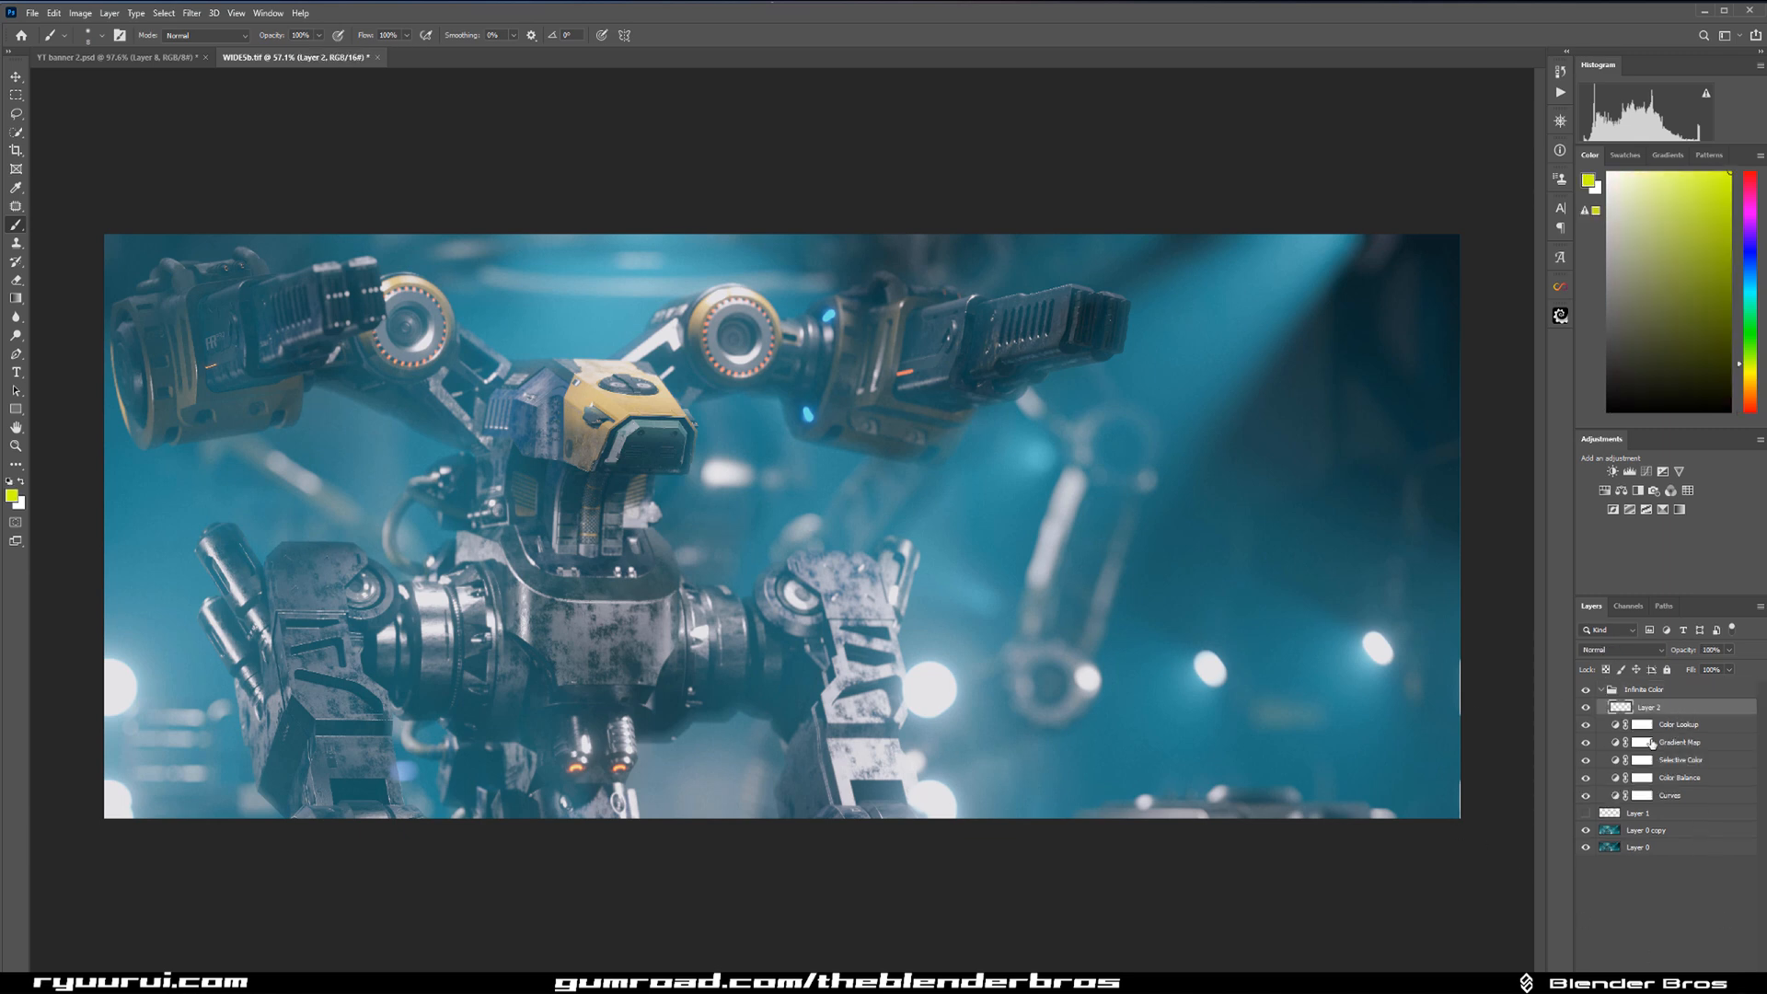
drag(1728, 687, 1628, 696)
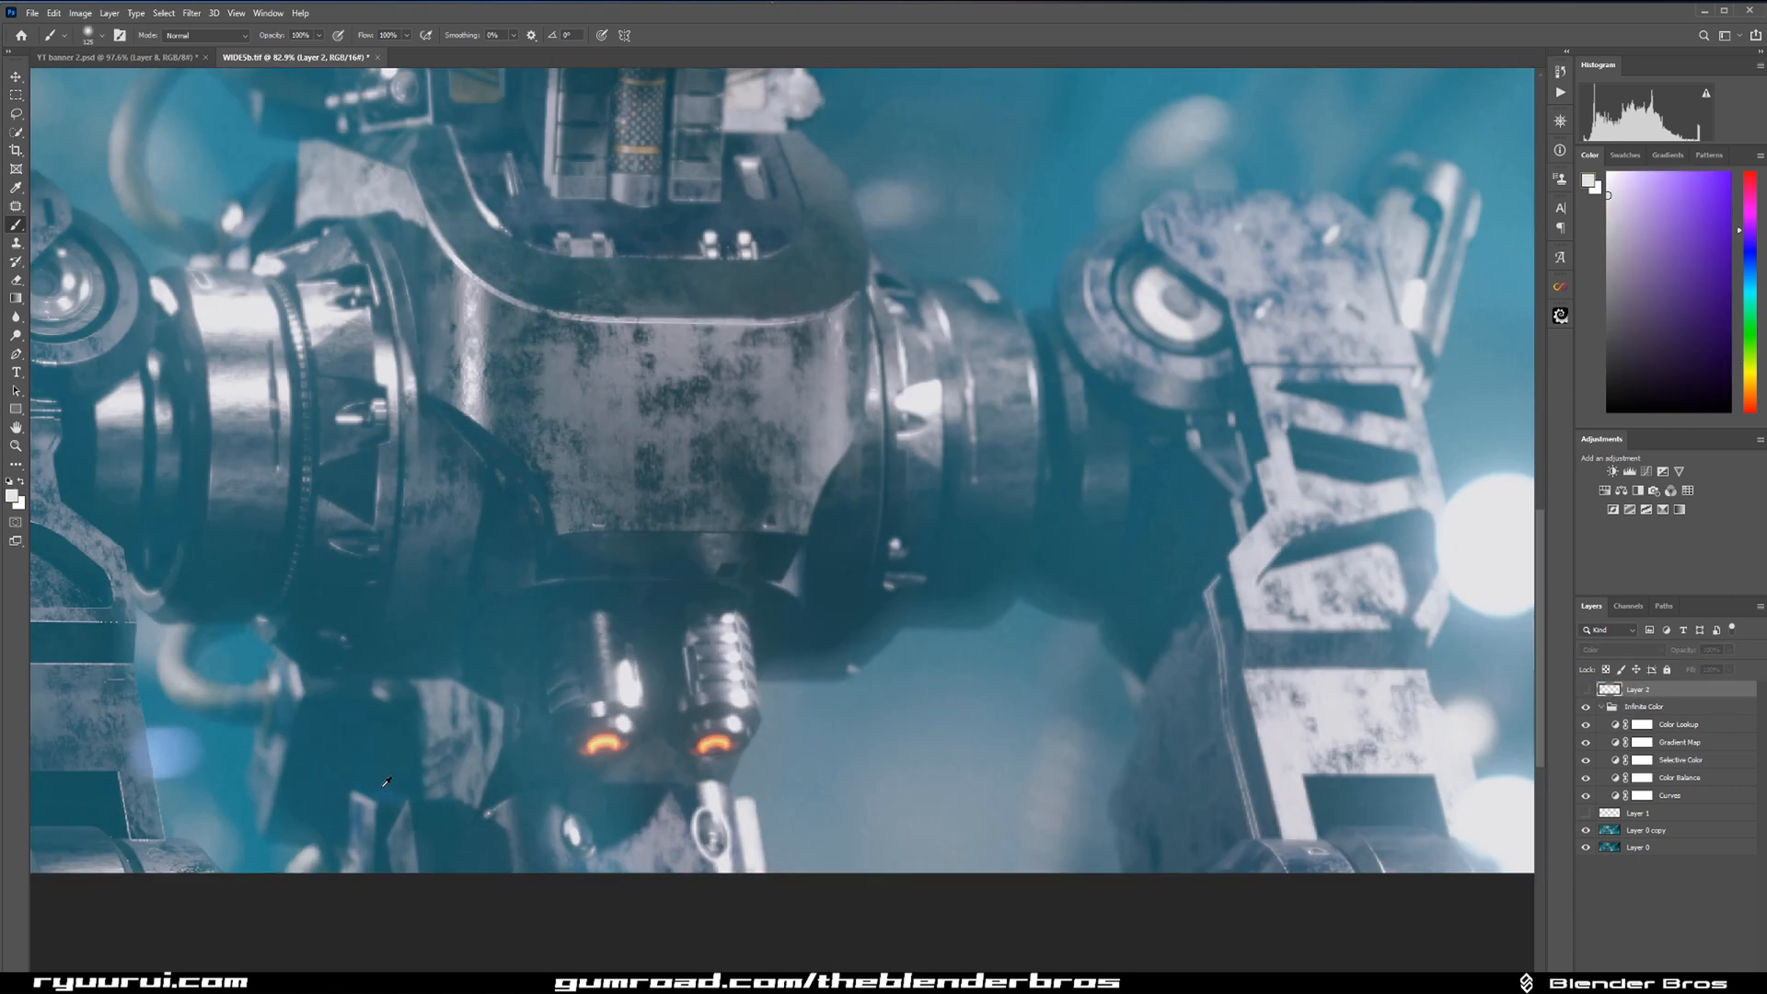
Stamp all visible layers into a new merged layer directly above the Infinite Color group.
scroll(332, 801, up, 3)
drag(267, 714, 803, 635)
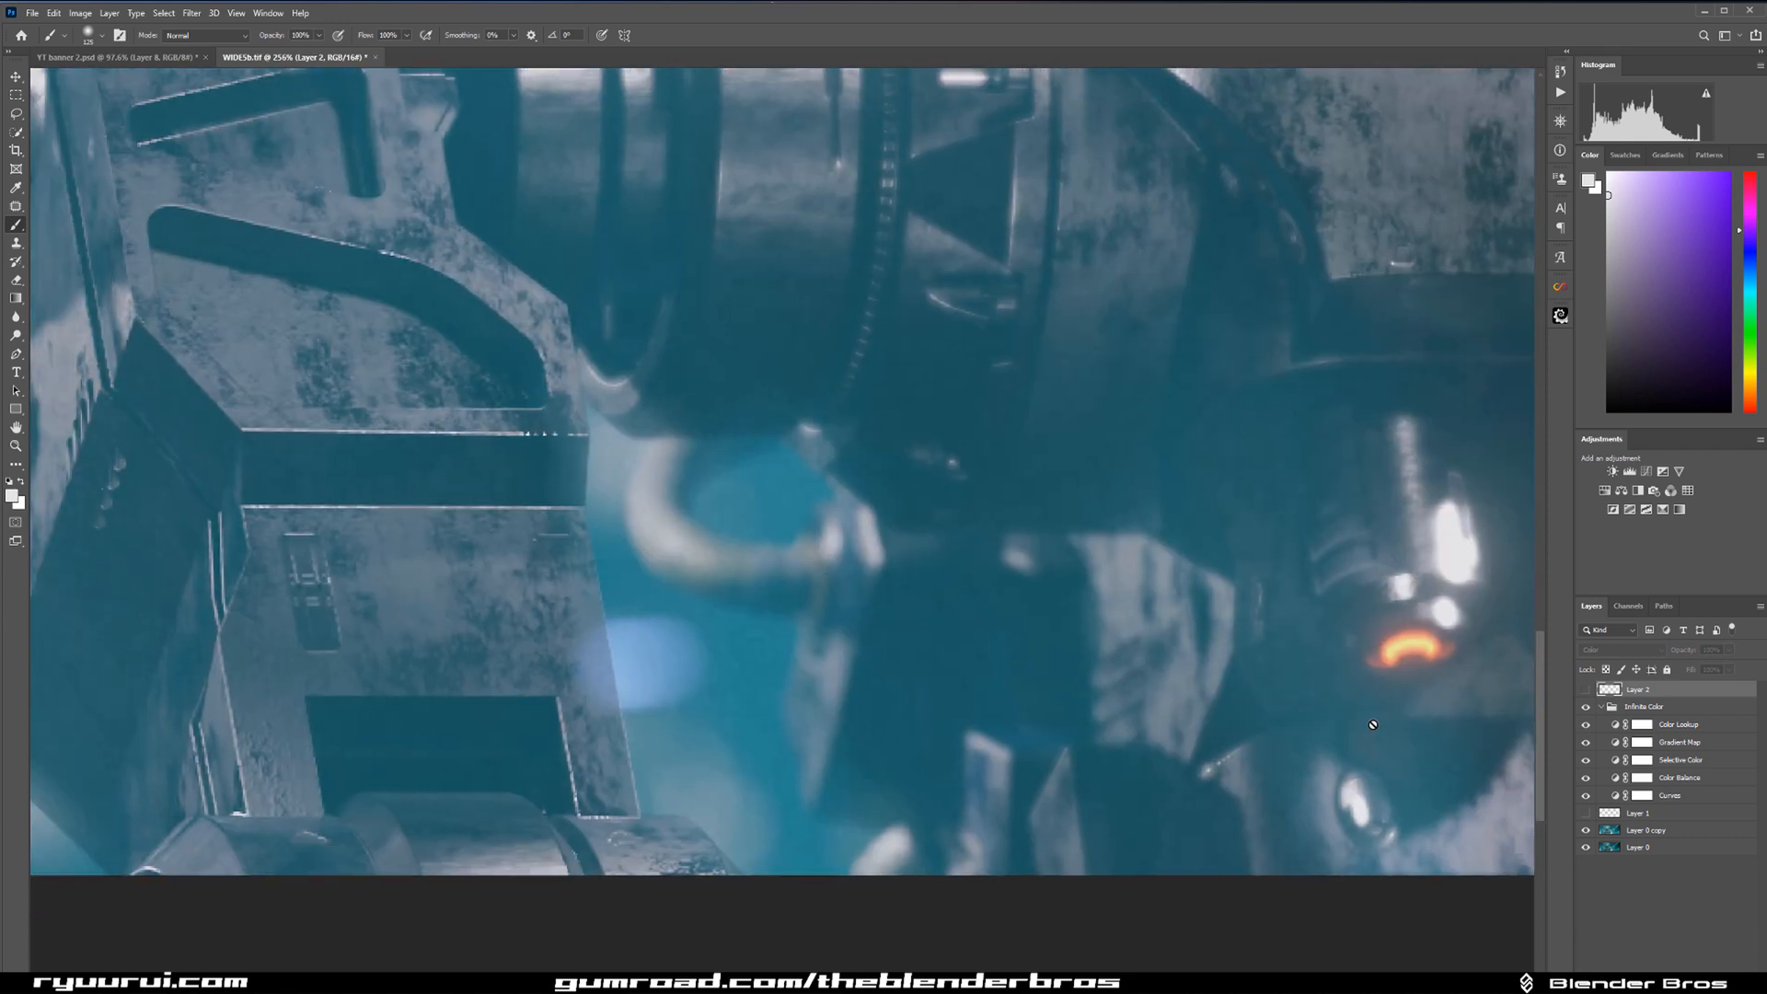
click(1632, 833)
click(1684, 707)
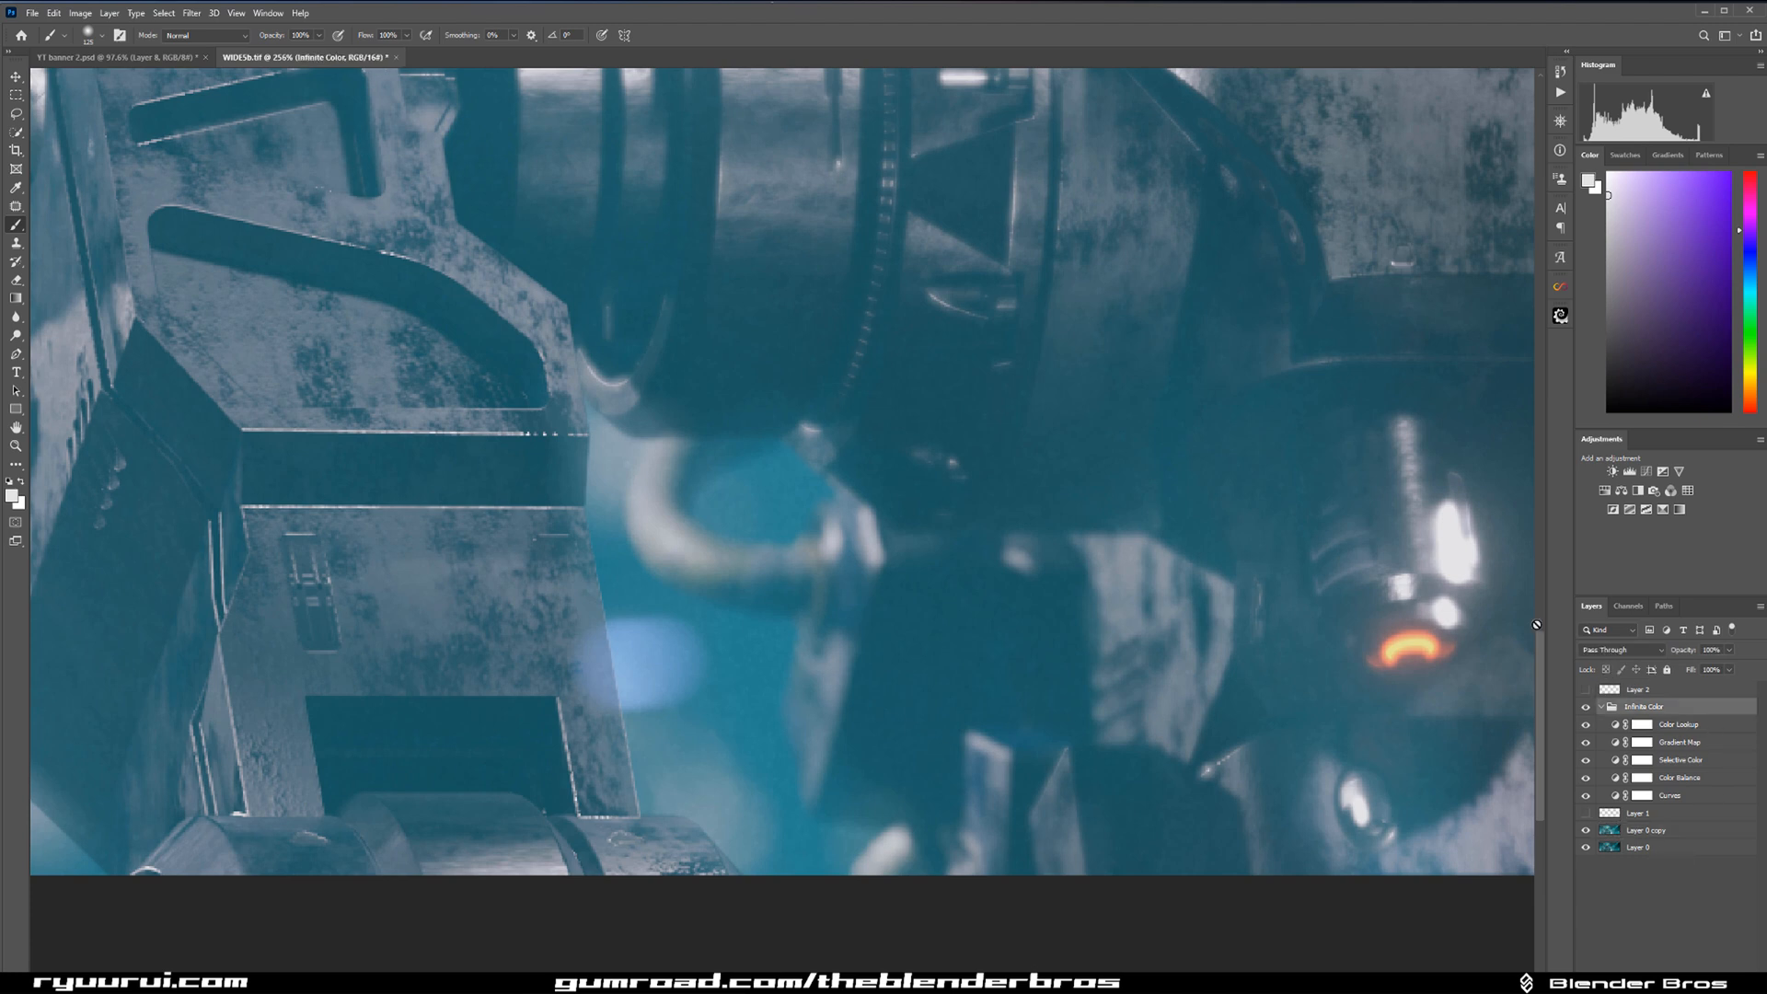
key(ctrl+shift+alt+e)
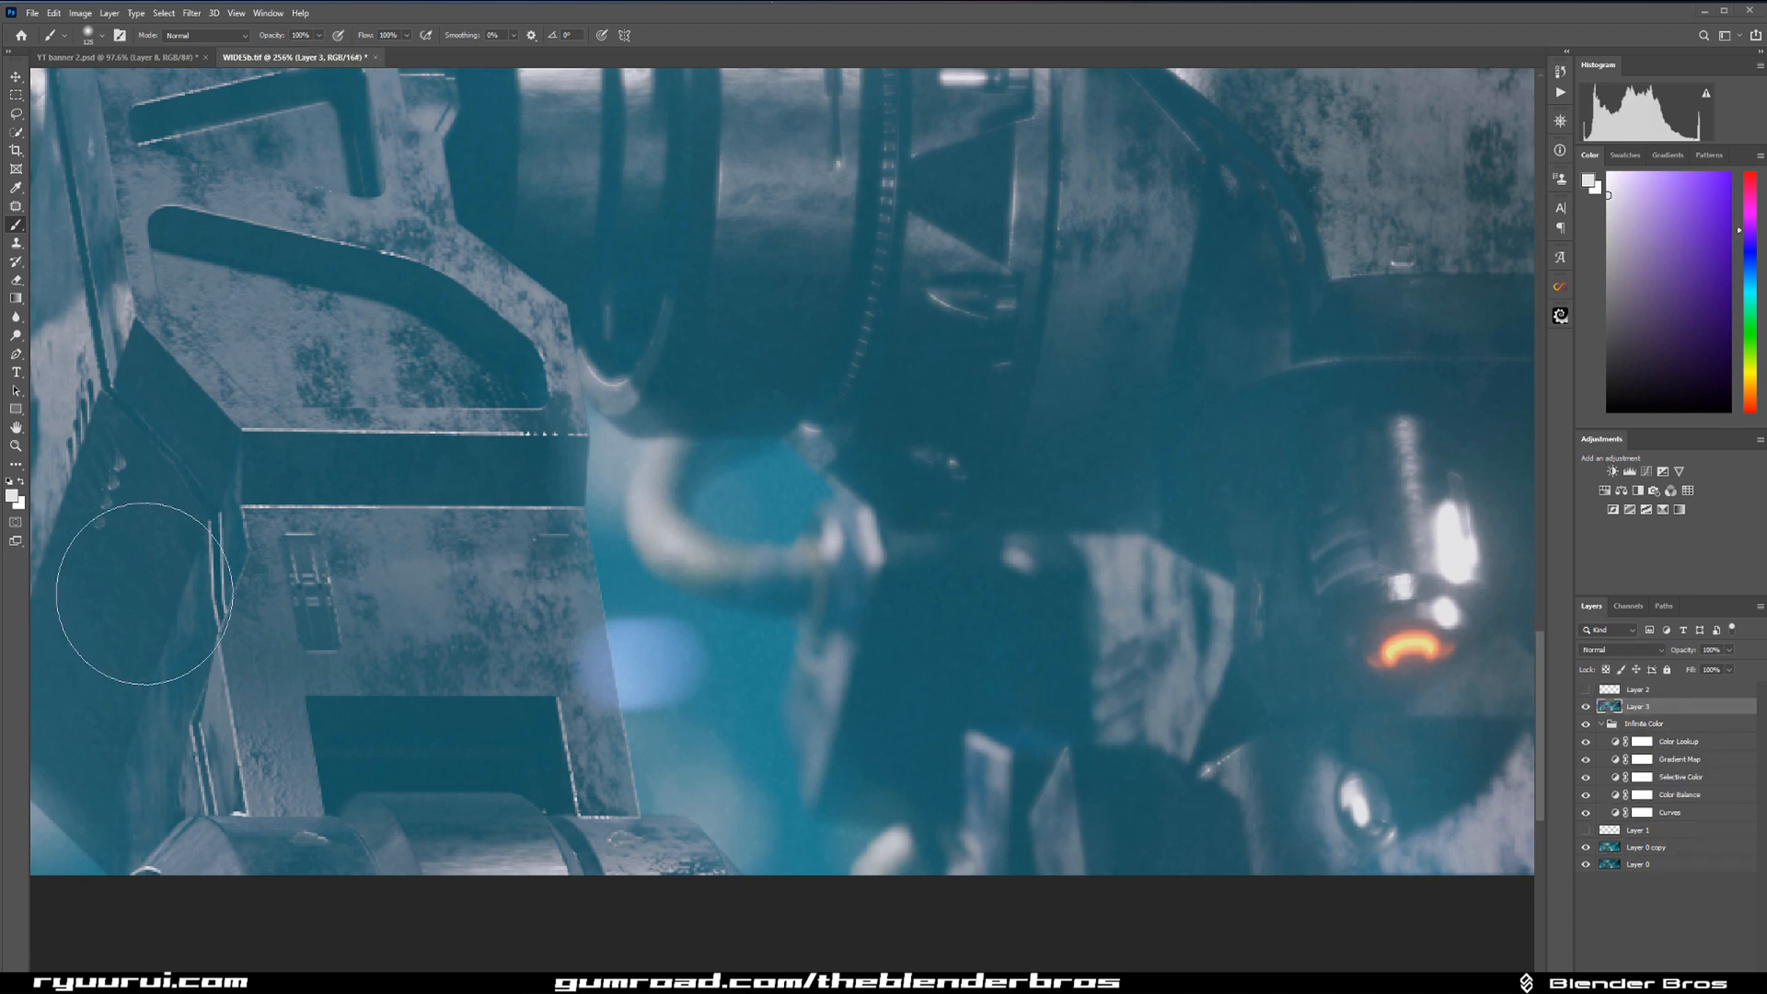
Lasso the blurred blue light beside the robot's lower-left leg and remove it with Content-Aware Fill on a new layer.
click(18, 114)
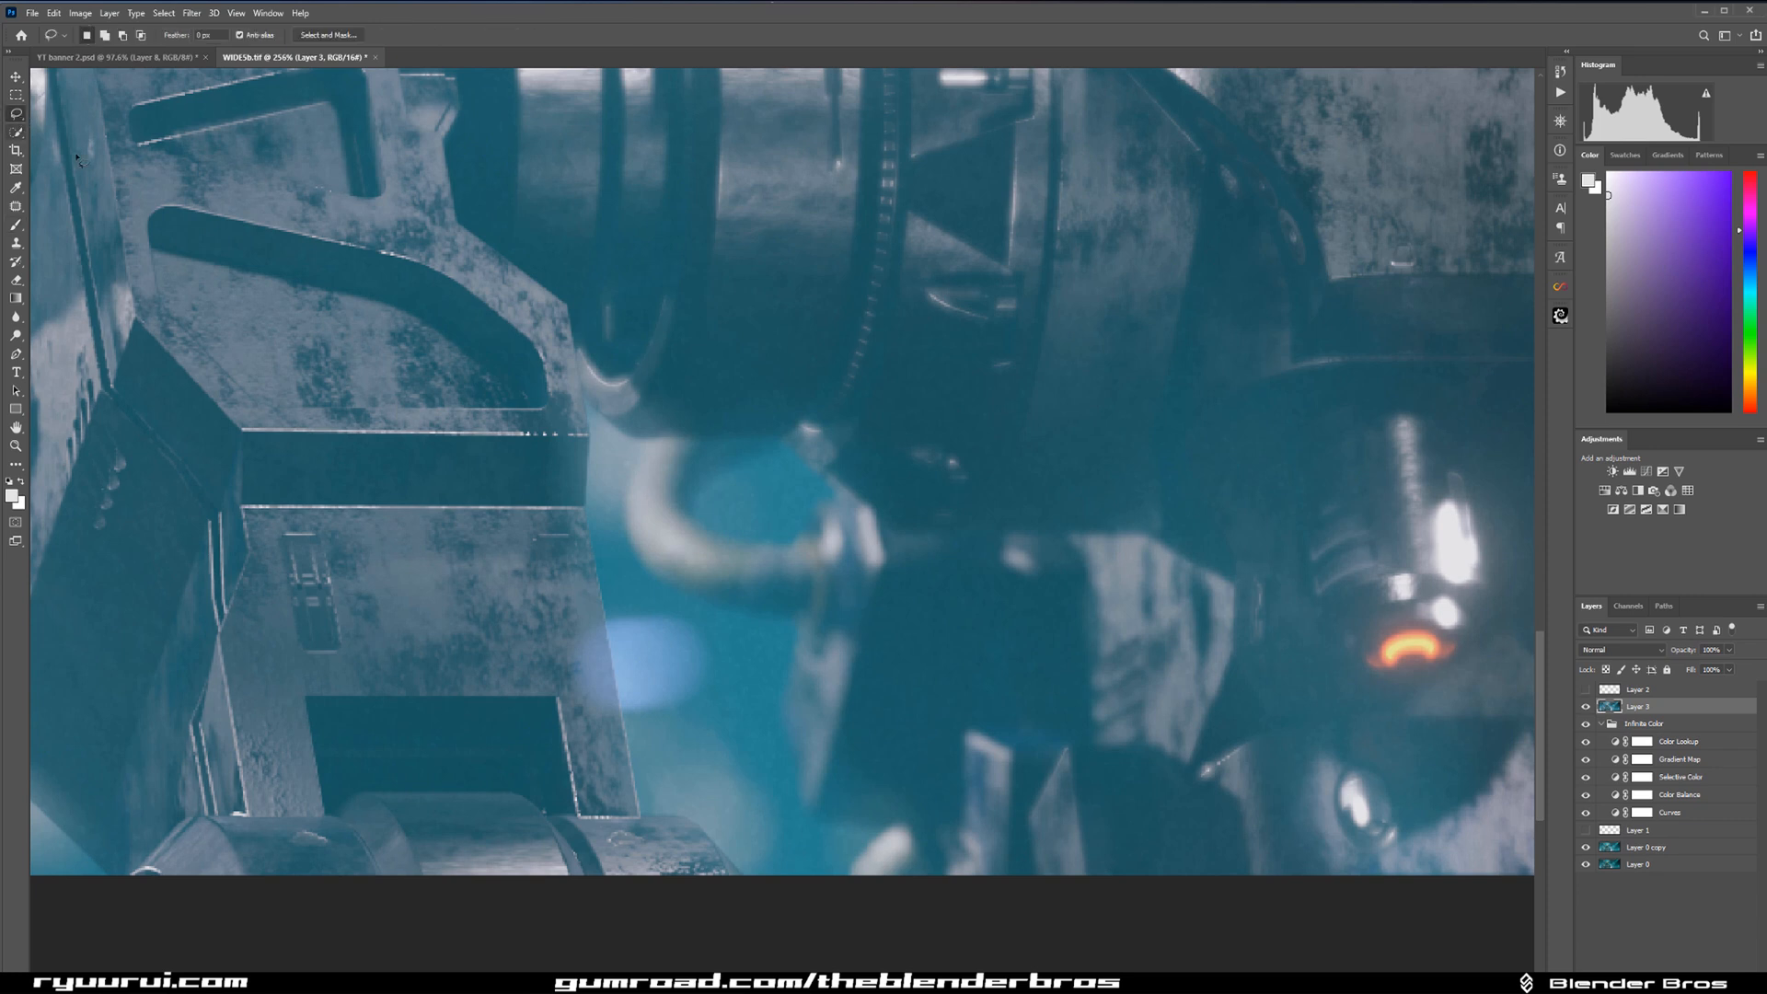
drag(572, 624, 606, 617)
drag(606, 616, 604, 615)
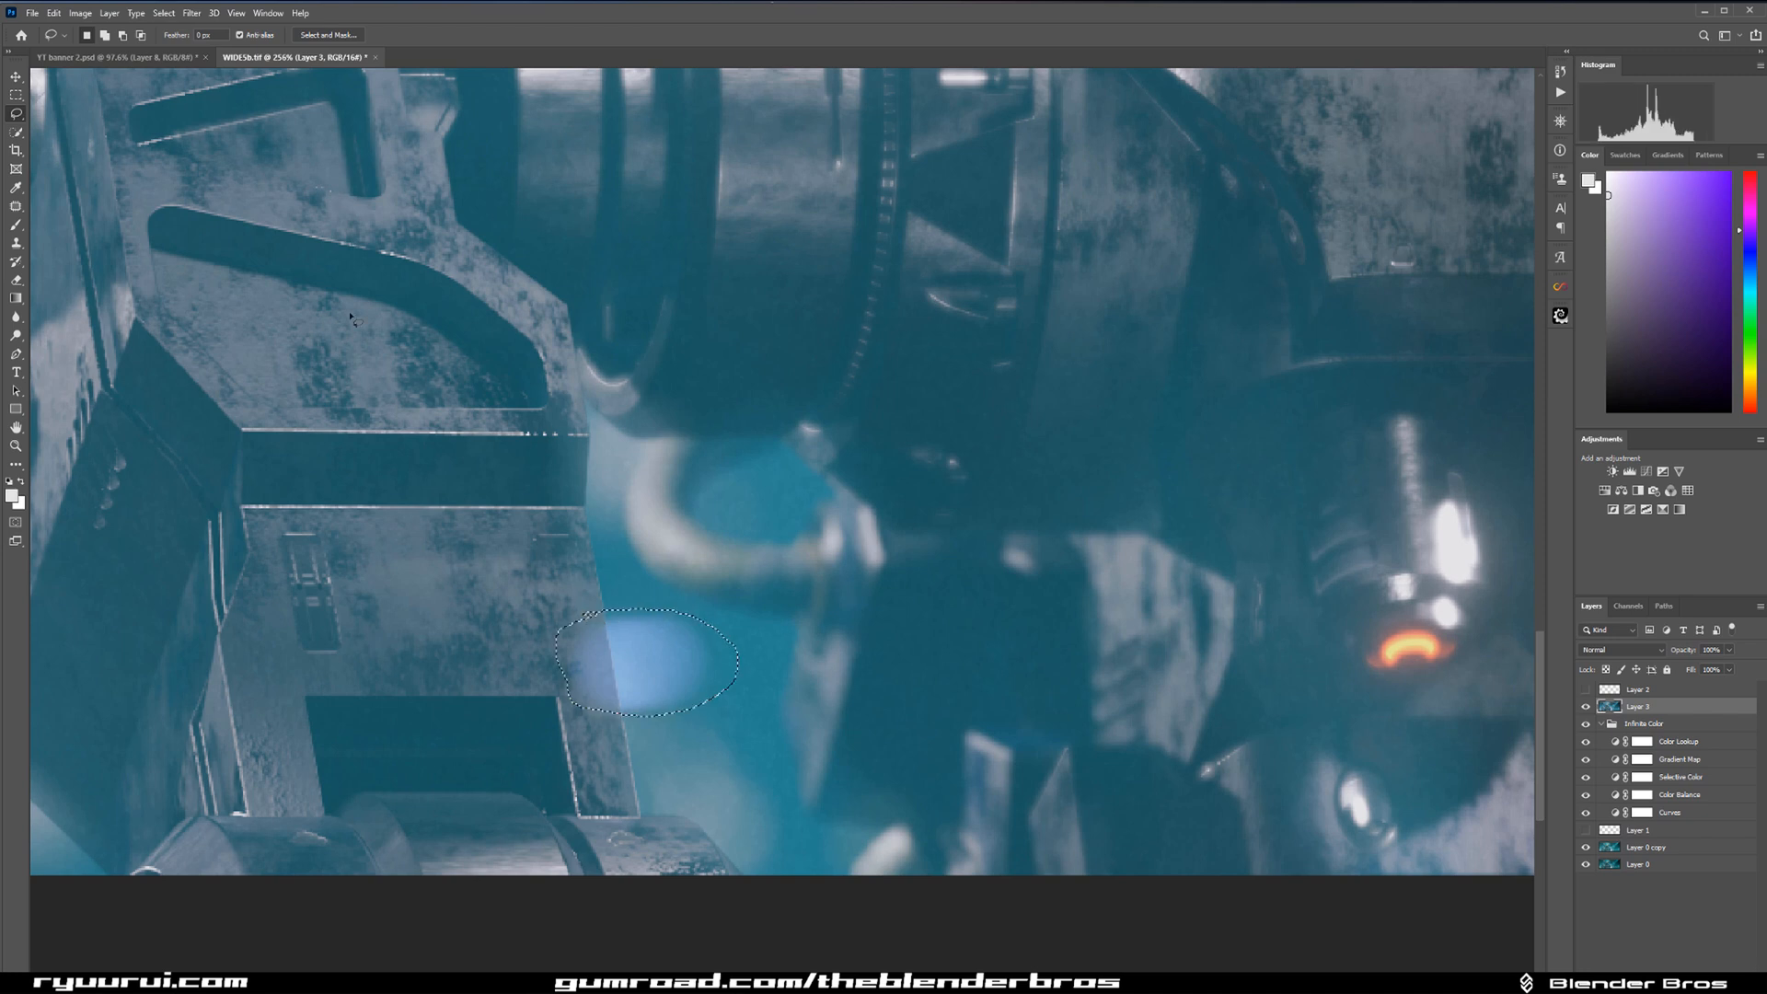
click(48, 17)
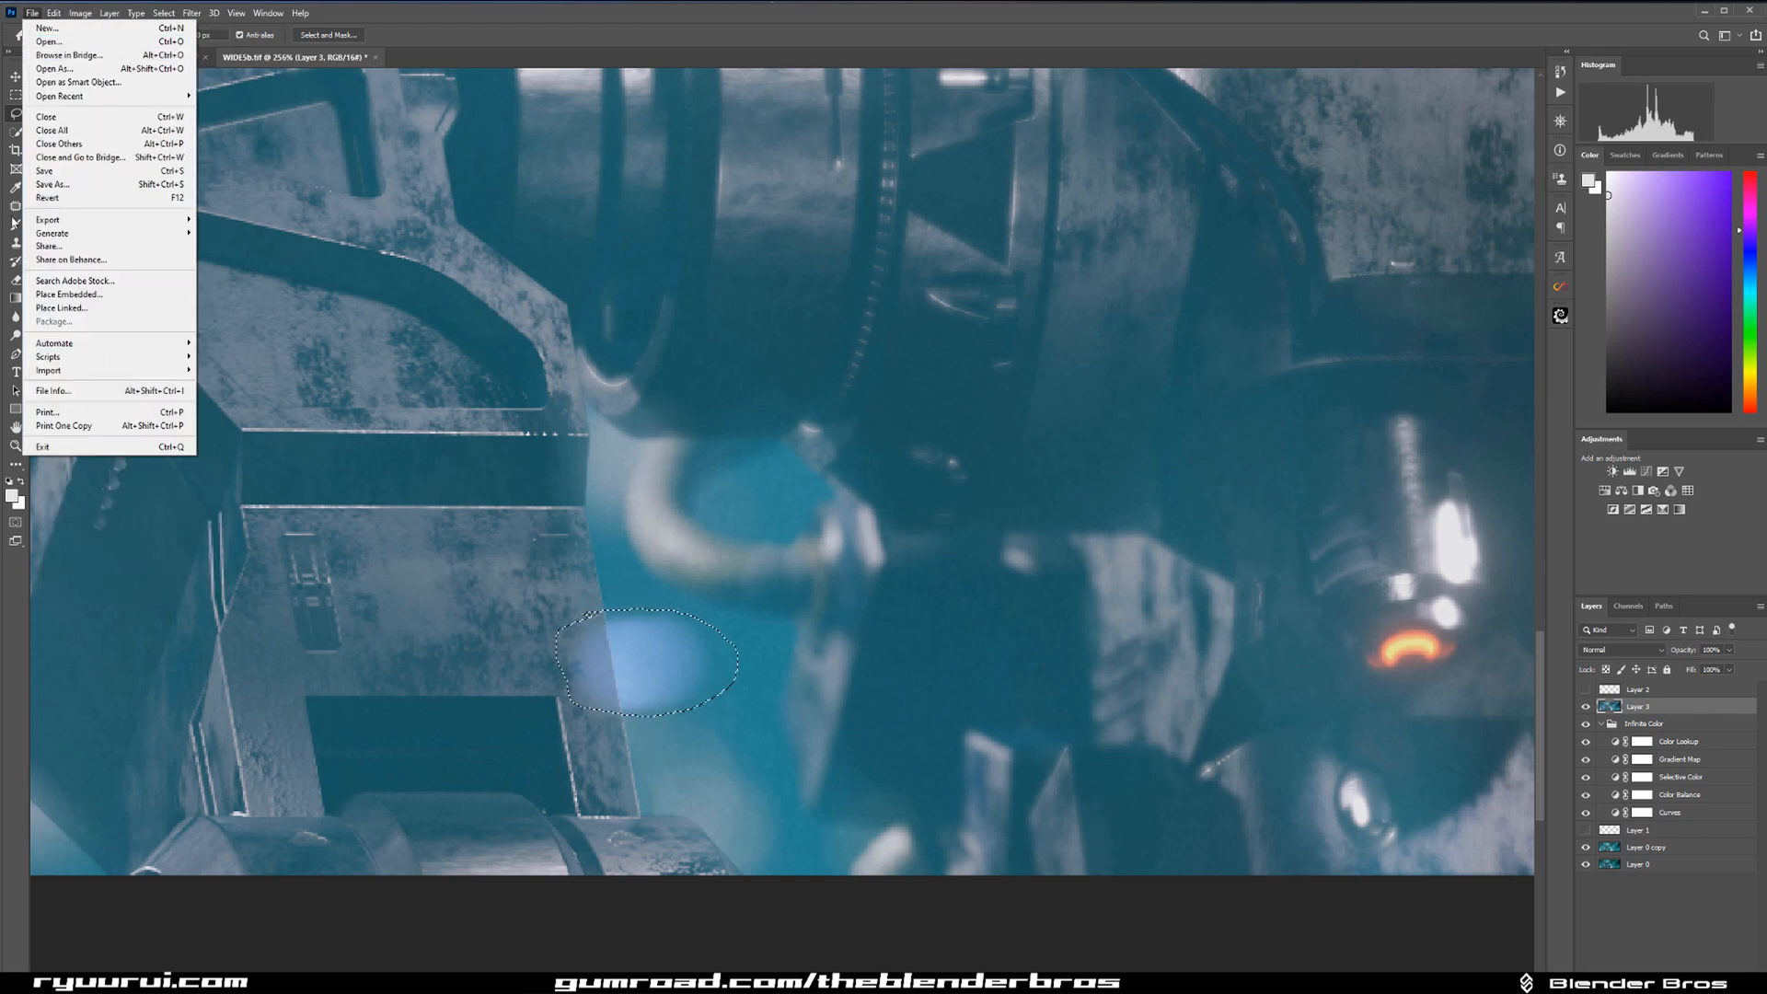
click(36, 16)
click(47, 16)
mouse_move(36, 15)
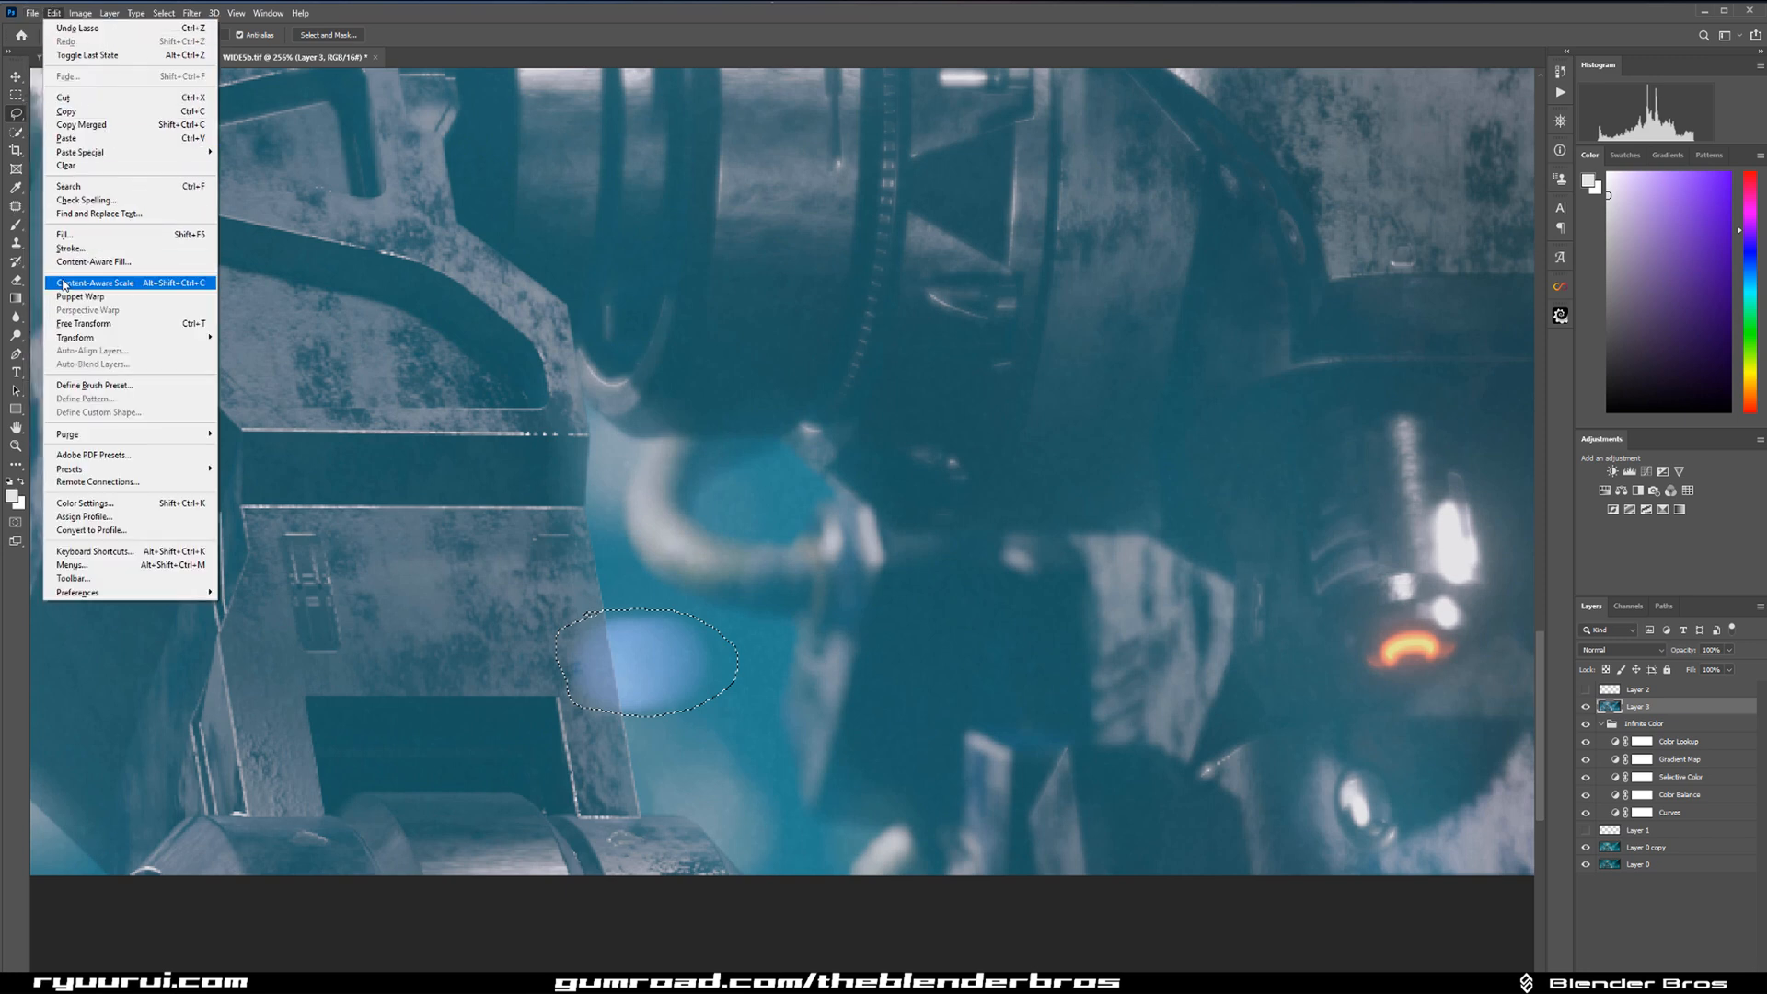
click(115, 261)
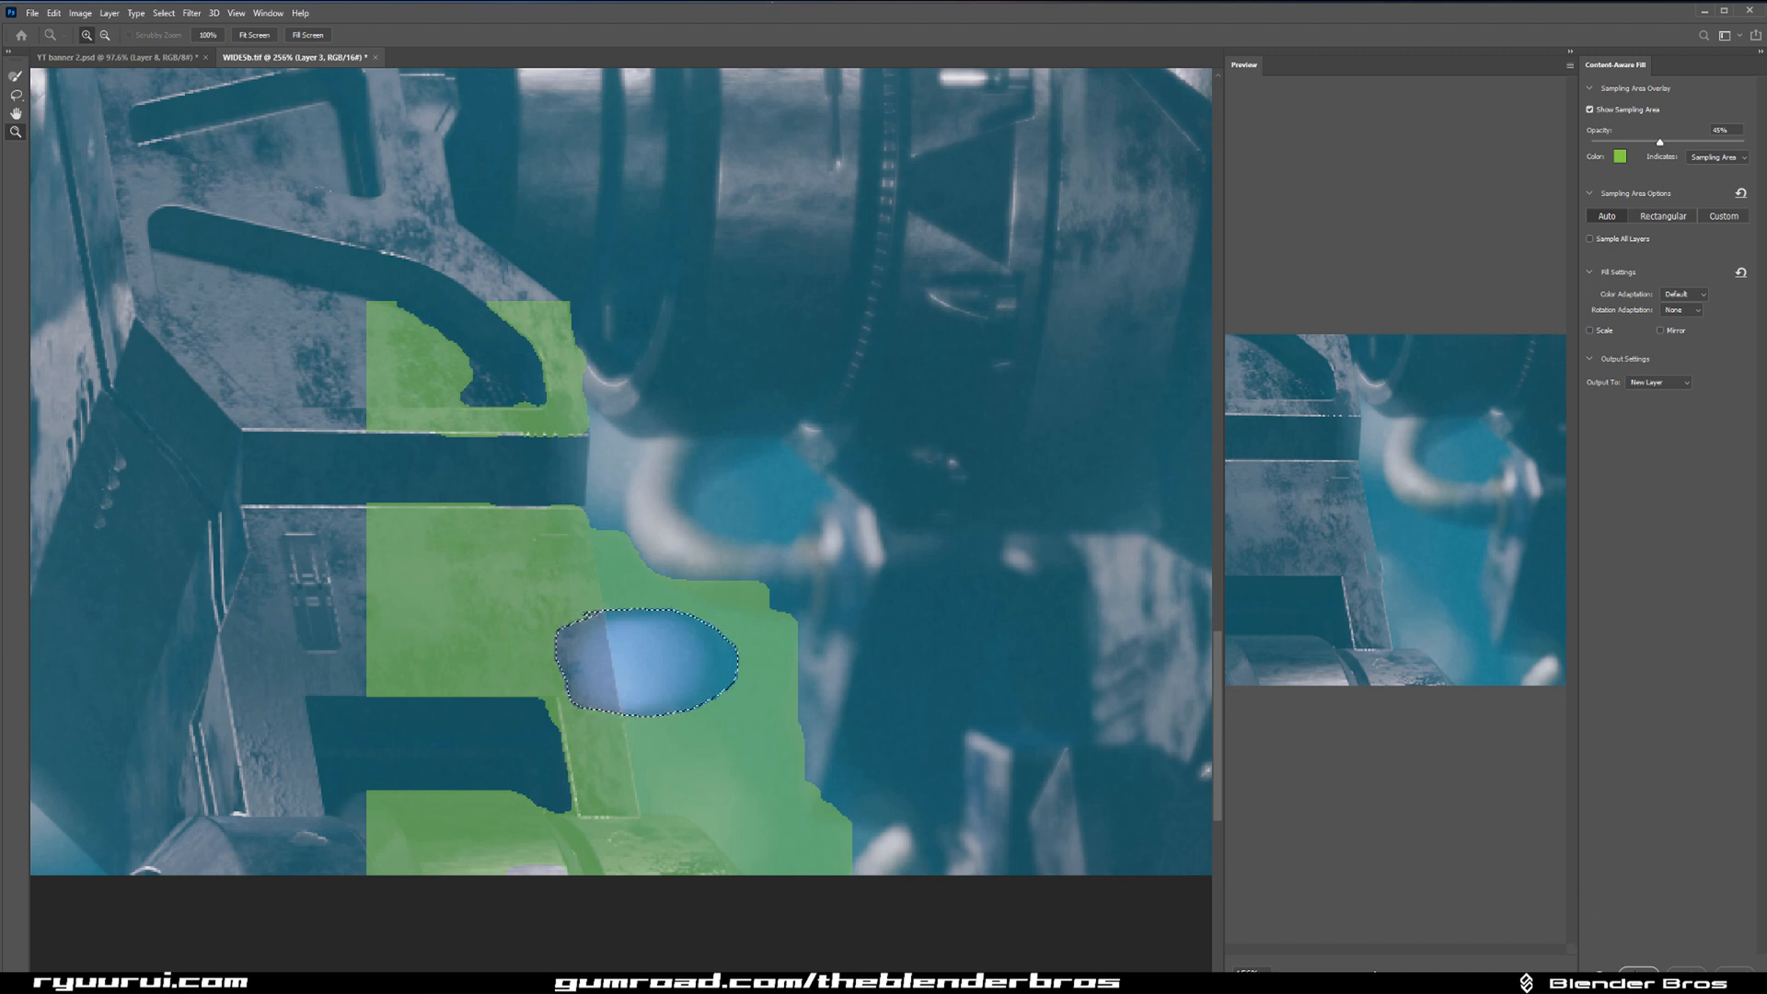
click(1638, 973)
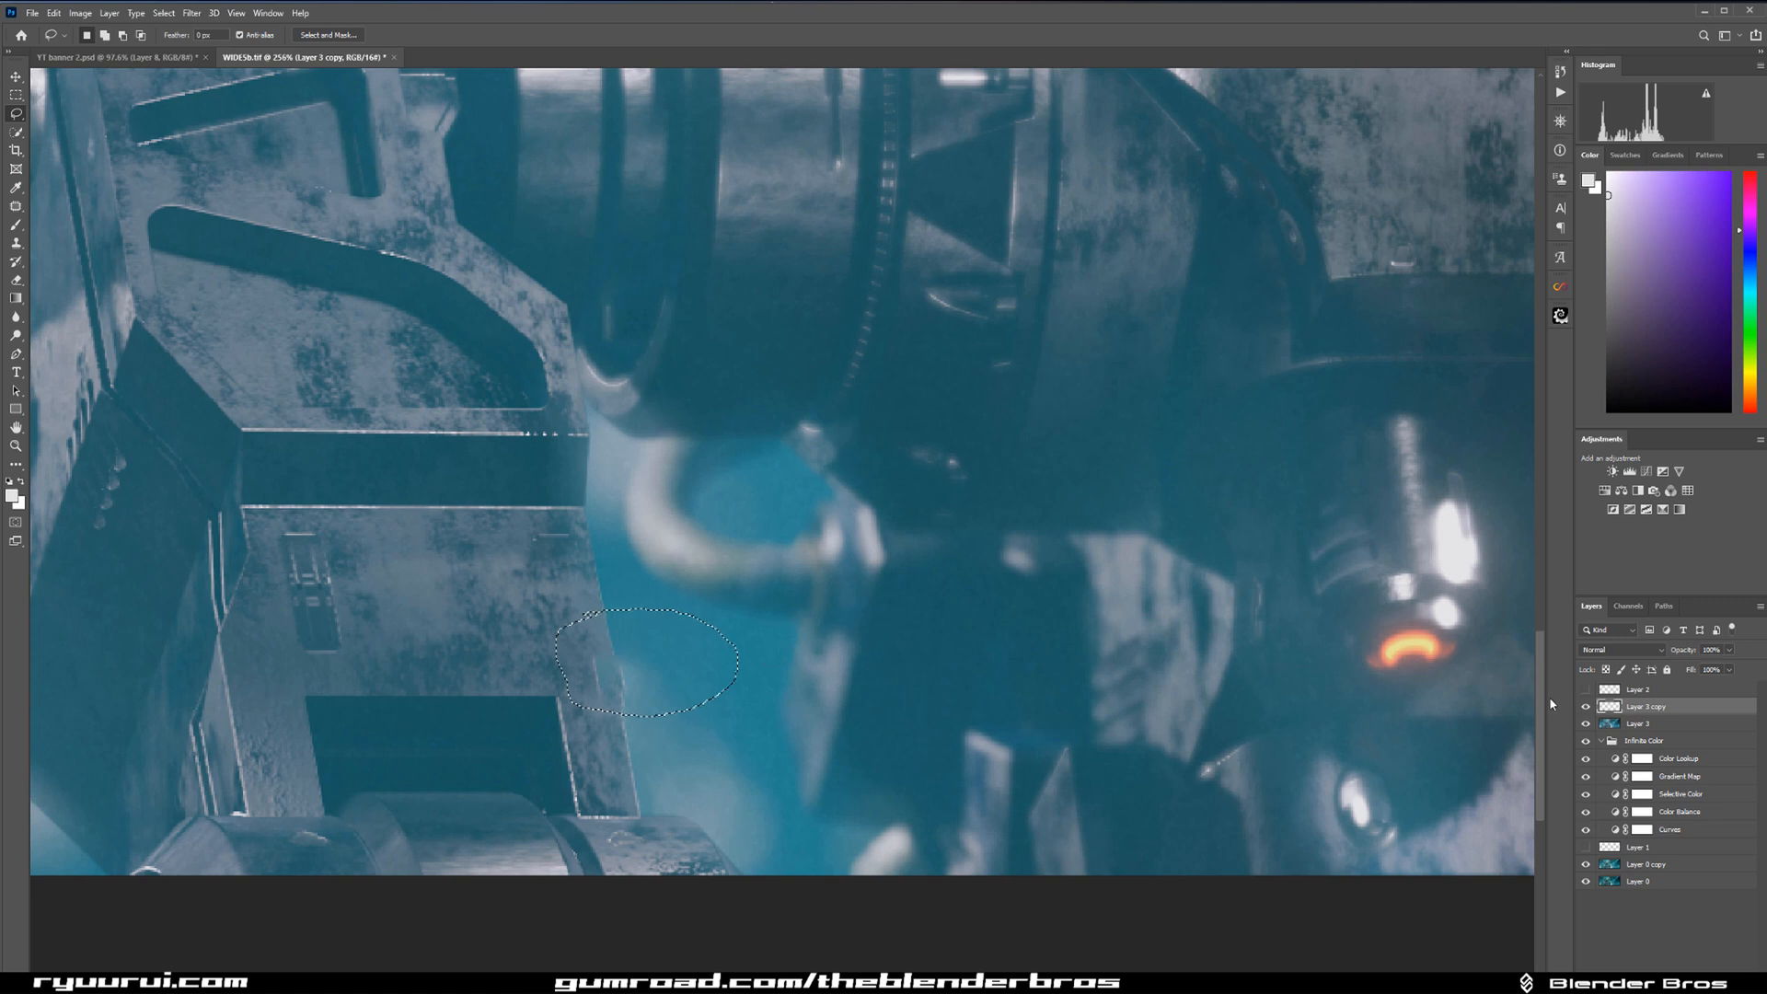
click(1586, 707)
click(1586, 707)
Clear the selection and clone-stamp the filled area along the lower-left leg's edge clean on a new empty layer.
click(1703, 977)
key(ctrl+d)
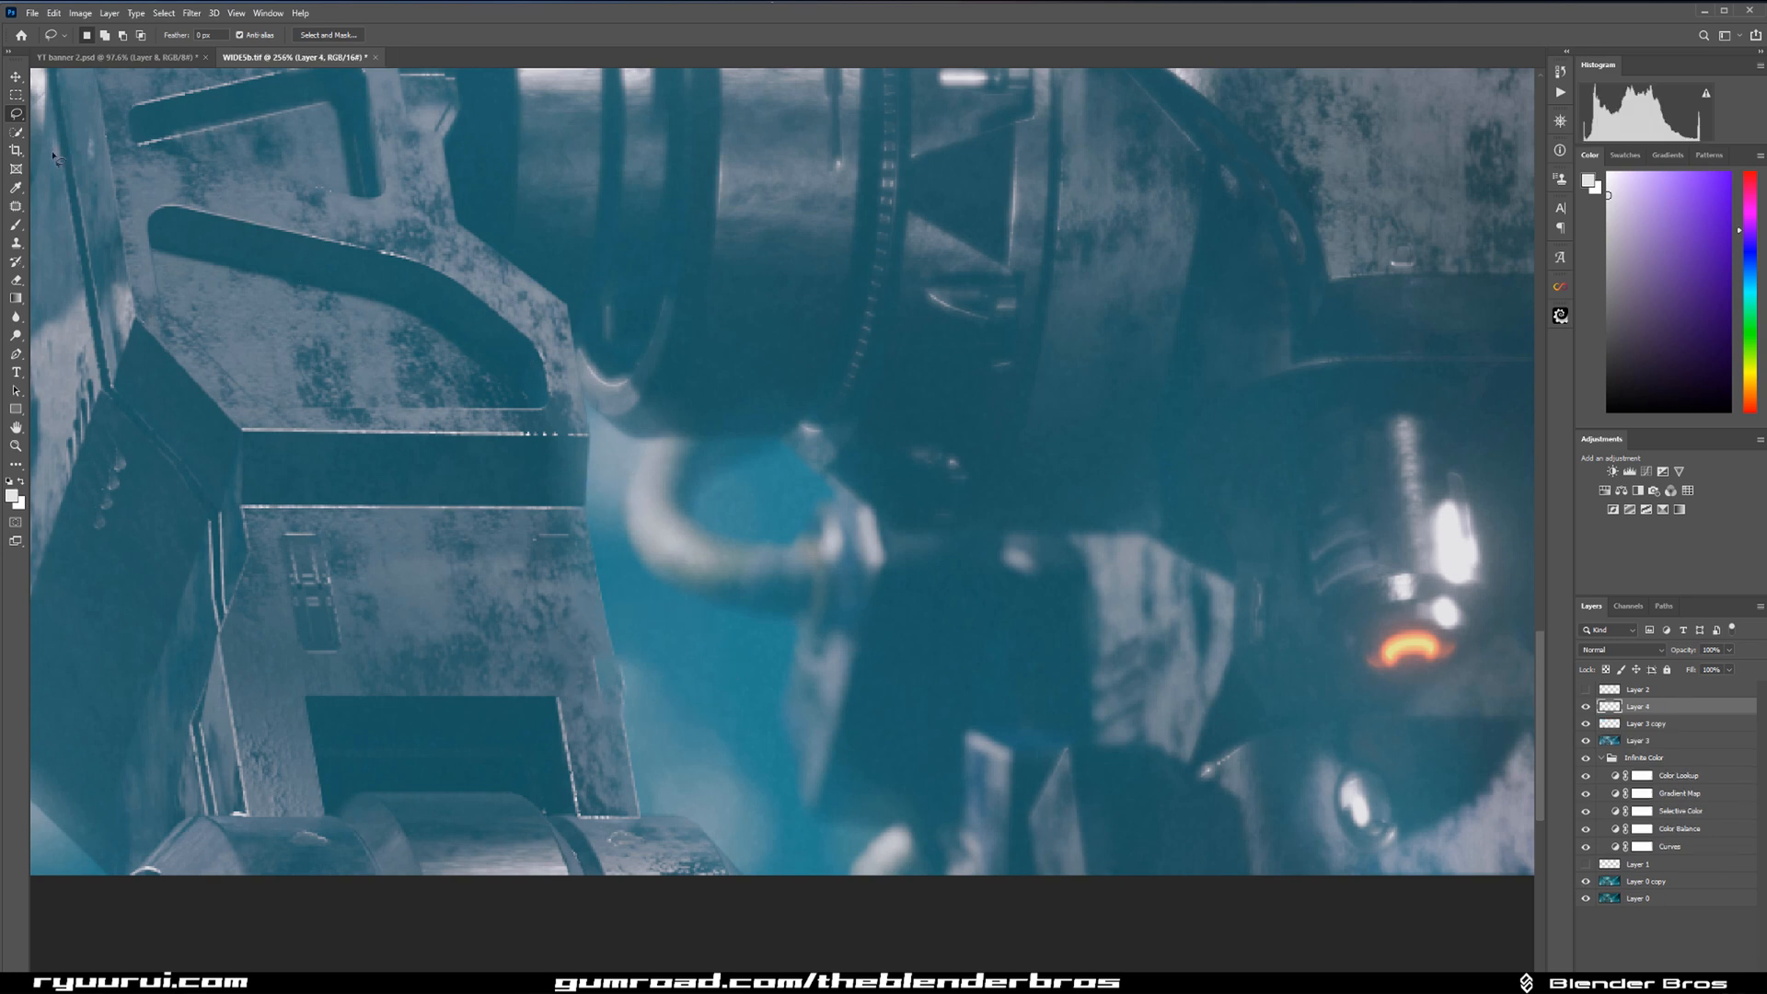
click(16, 243)
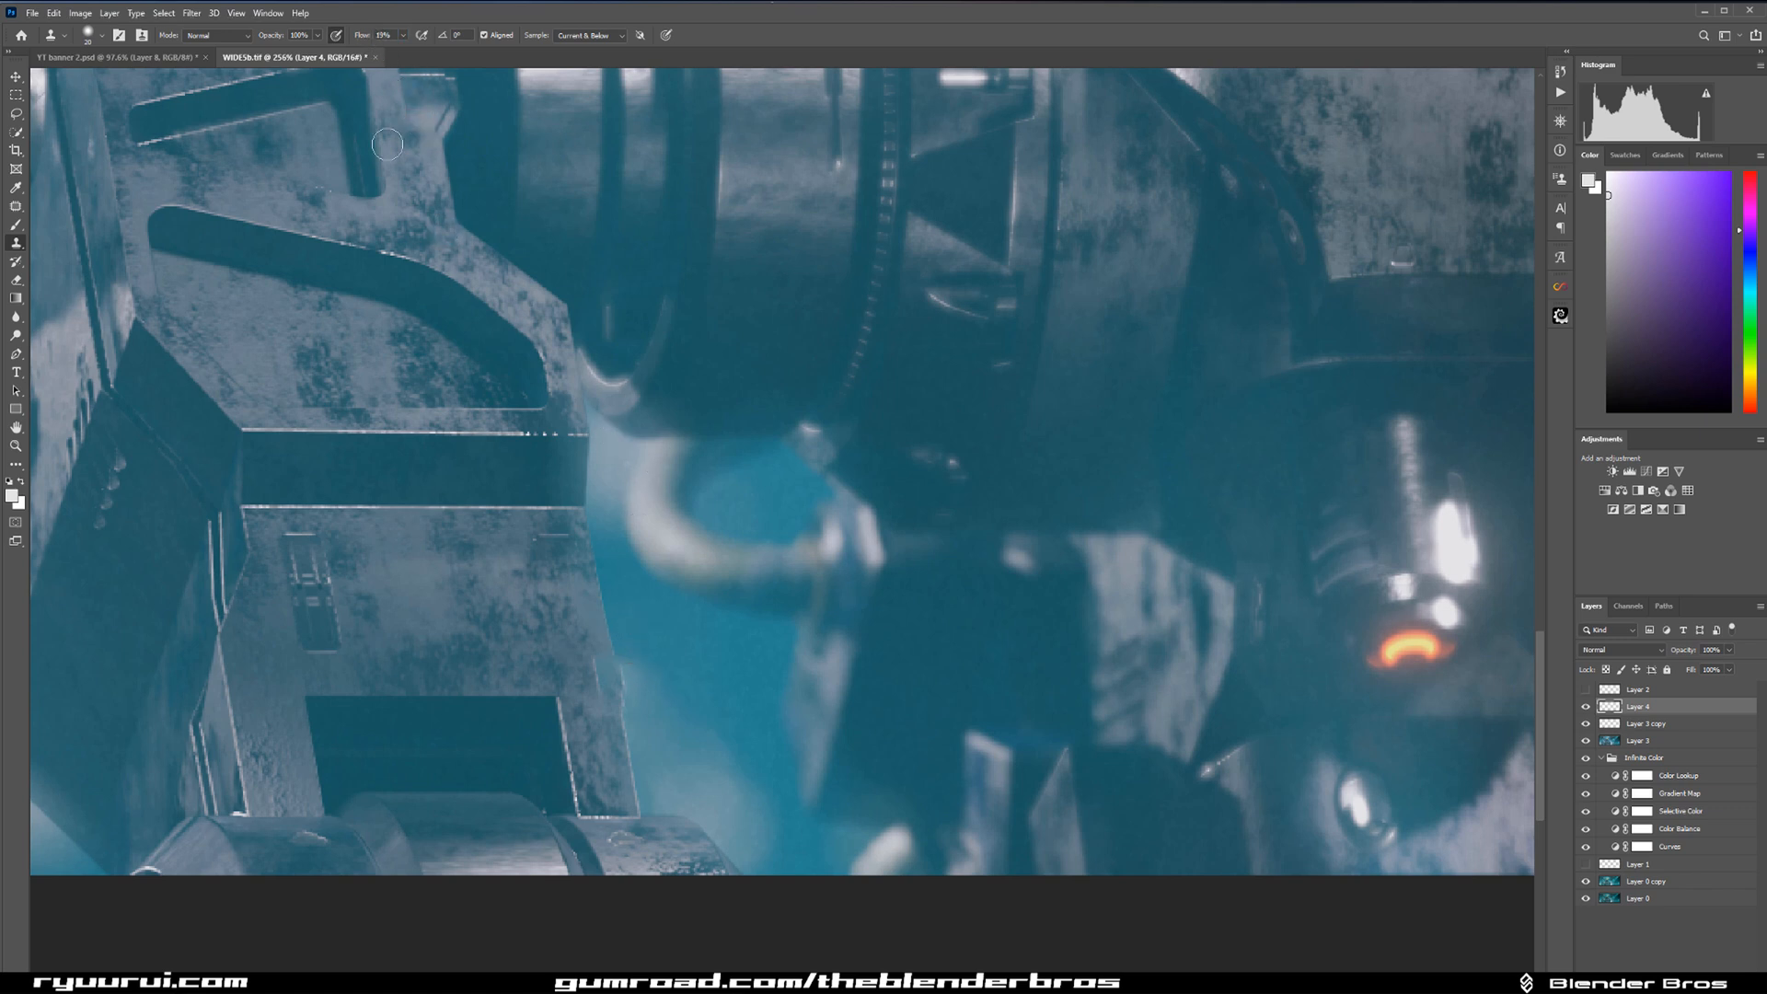
alt+click(627, 633)
drag(629, 665, 637, 716)
alt+click(687, 670)
drag(640, 654, 637, 697)
alt+click(710, 700)
mouse_move(640, 746)
mouse_down()
mouse_move(672, 720)
mouse_move(605, 713)
mouse_up()
key(ctrl+z)
alt+click(578, 657)
alt+click(574, 654)
scroll(1202, 521, down, 10)
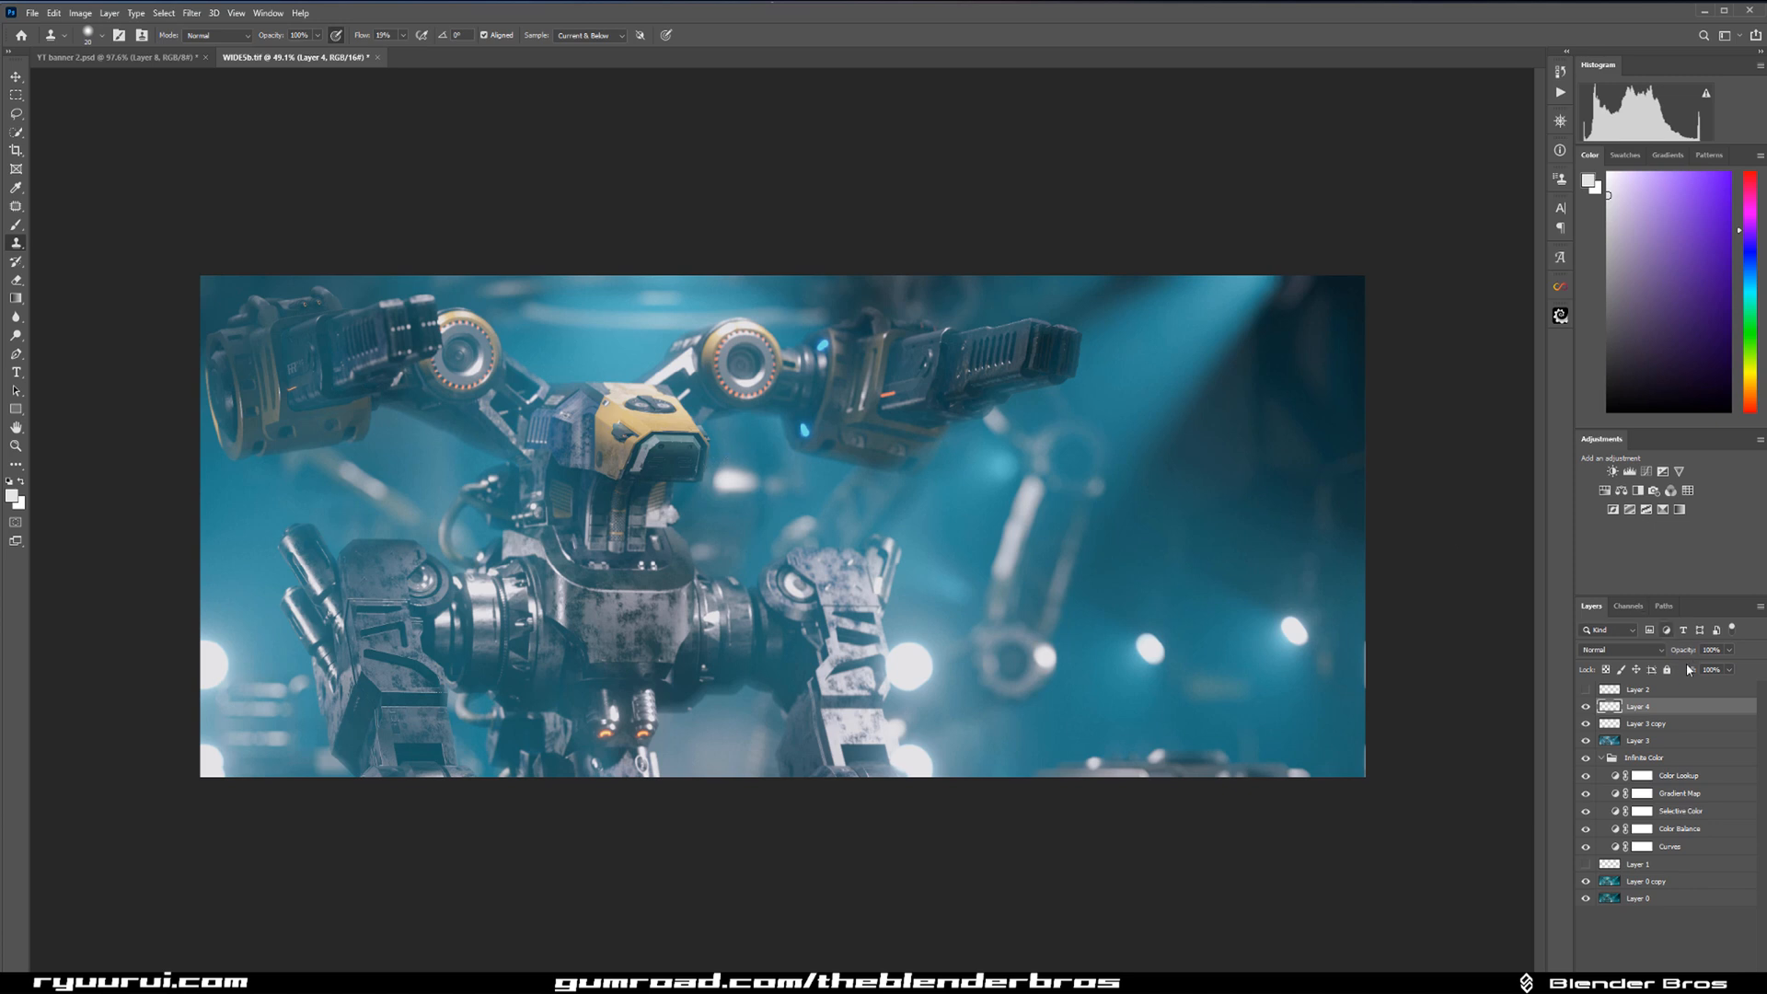
Select the merged Layer 3 and lasso the blurred white light beside the robot's head.
key(ctrl+shift+alt+n)
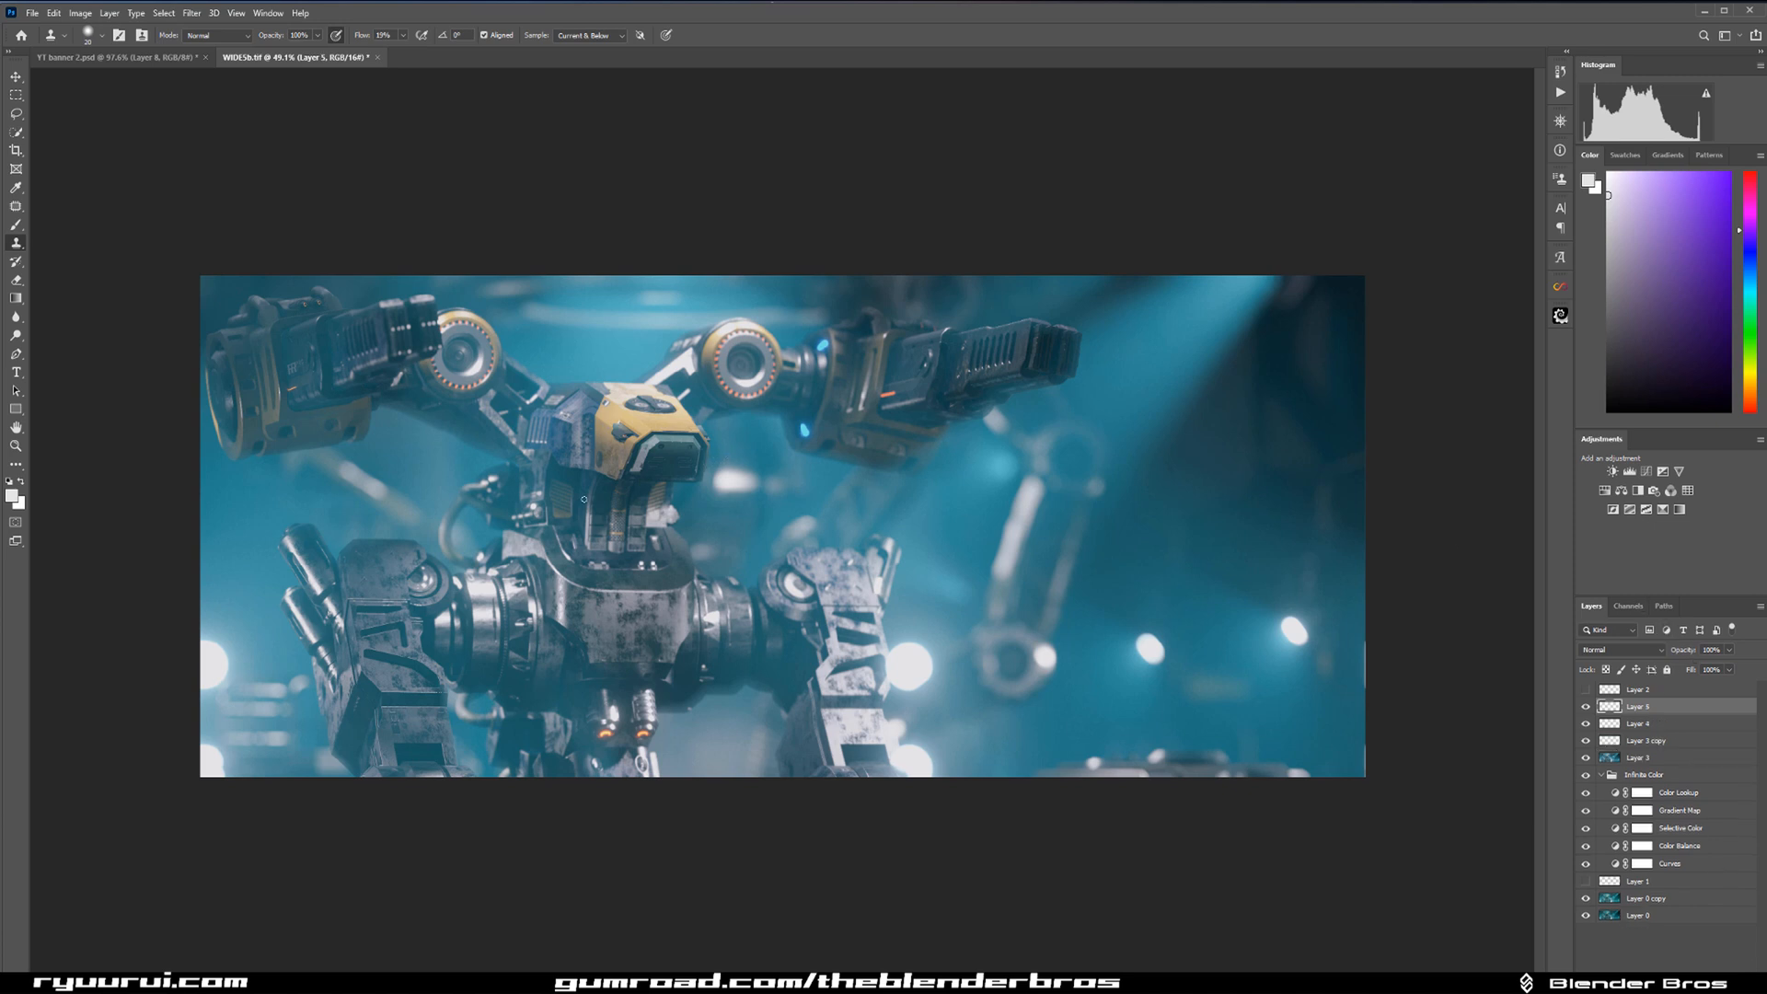
key(ctrl+z)
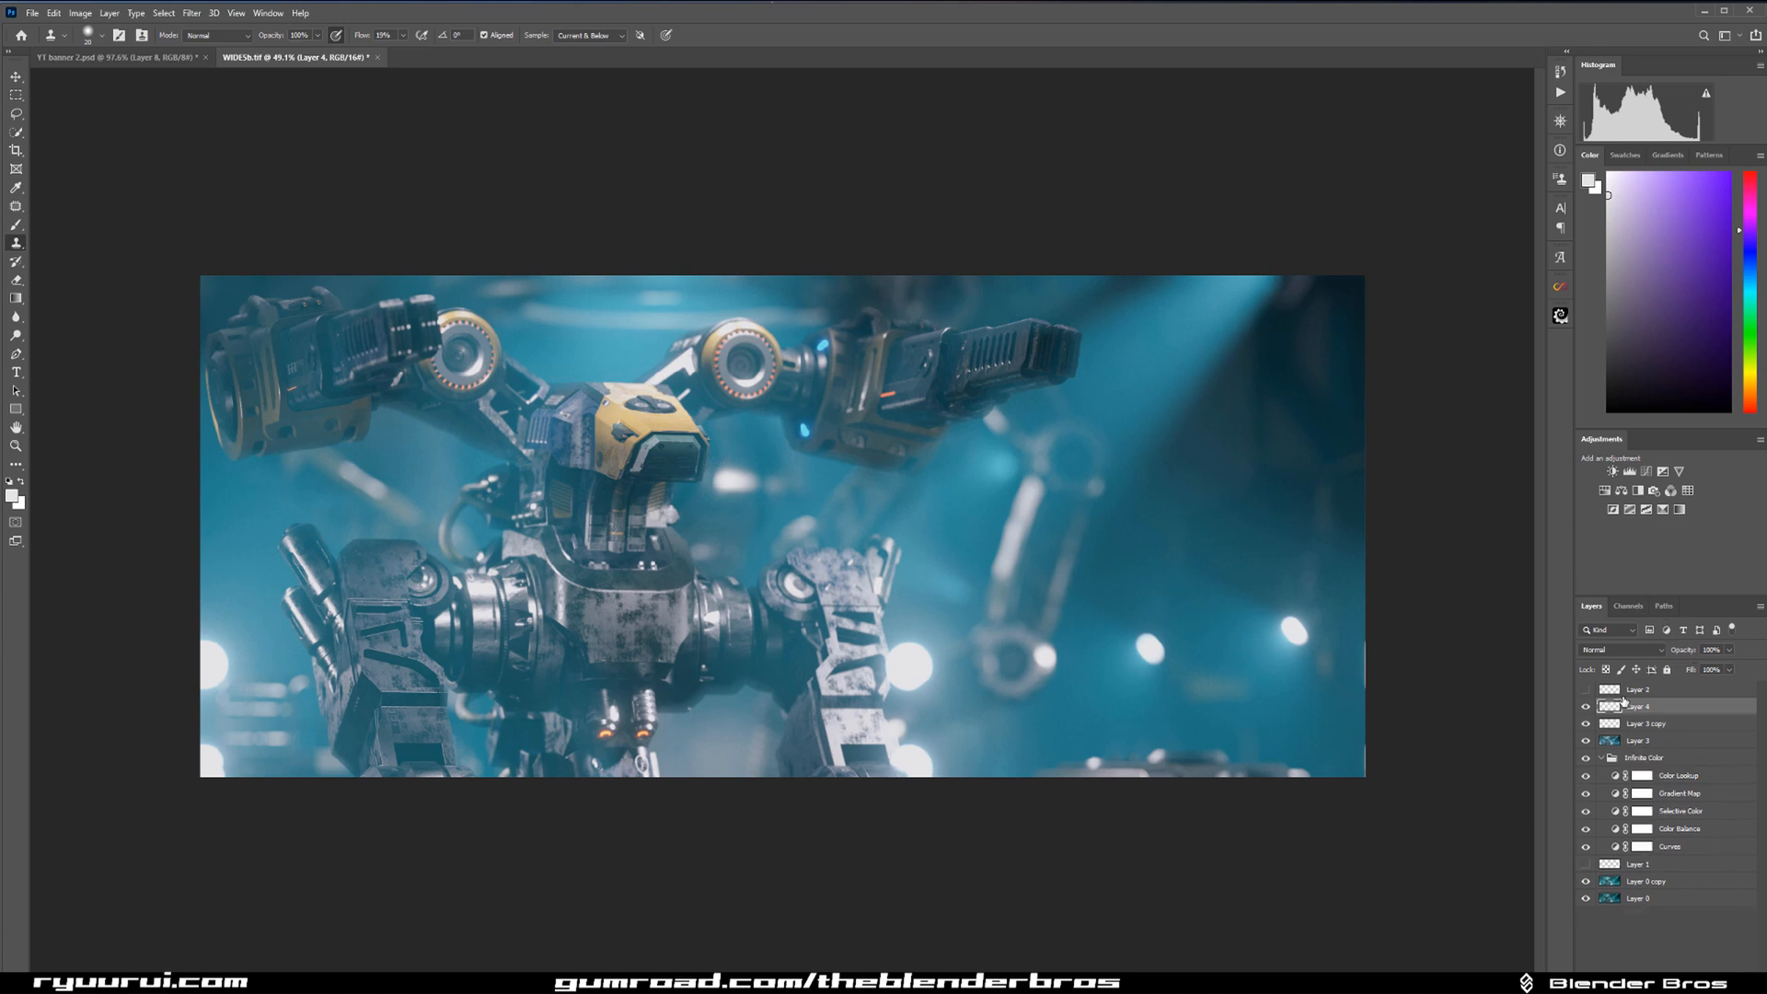
click(1648, 742)
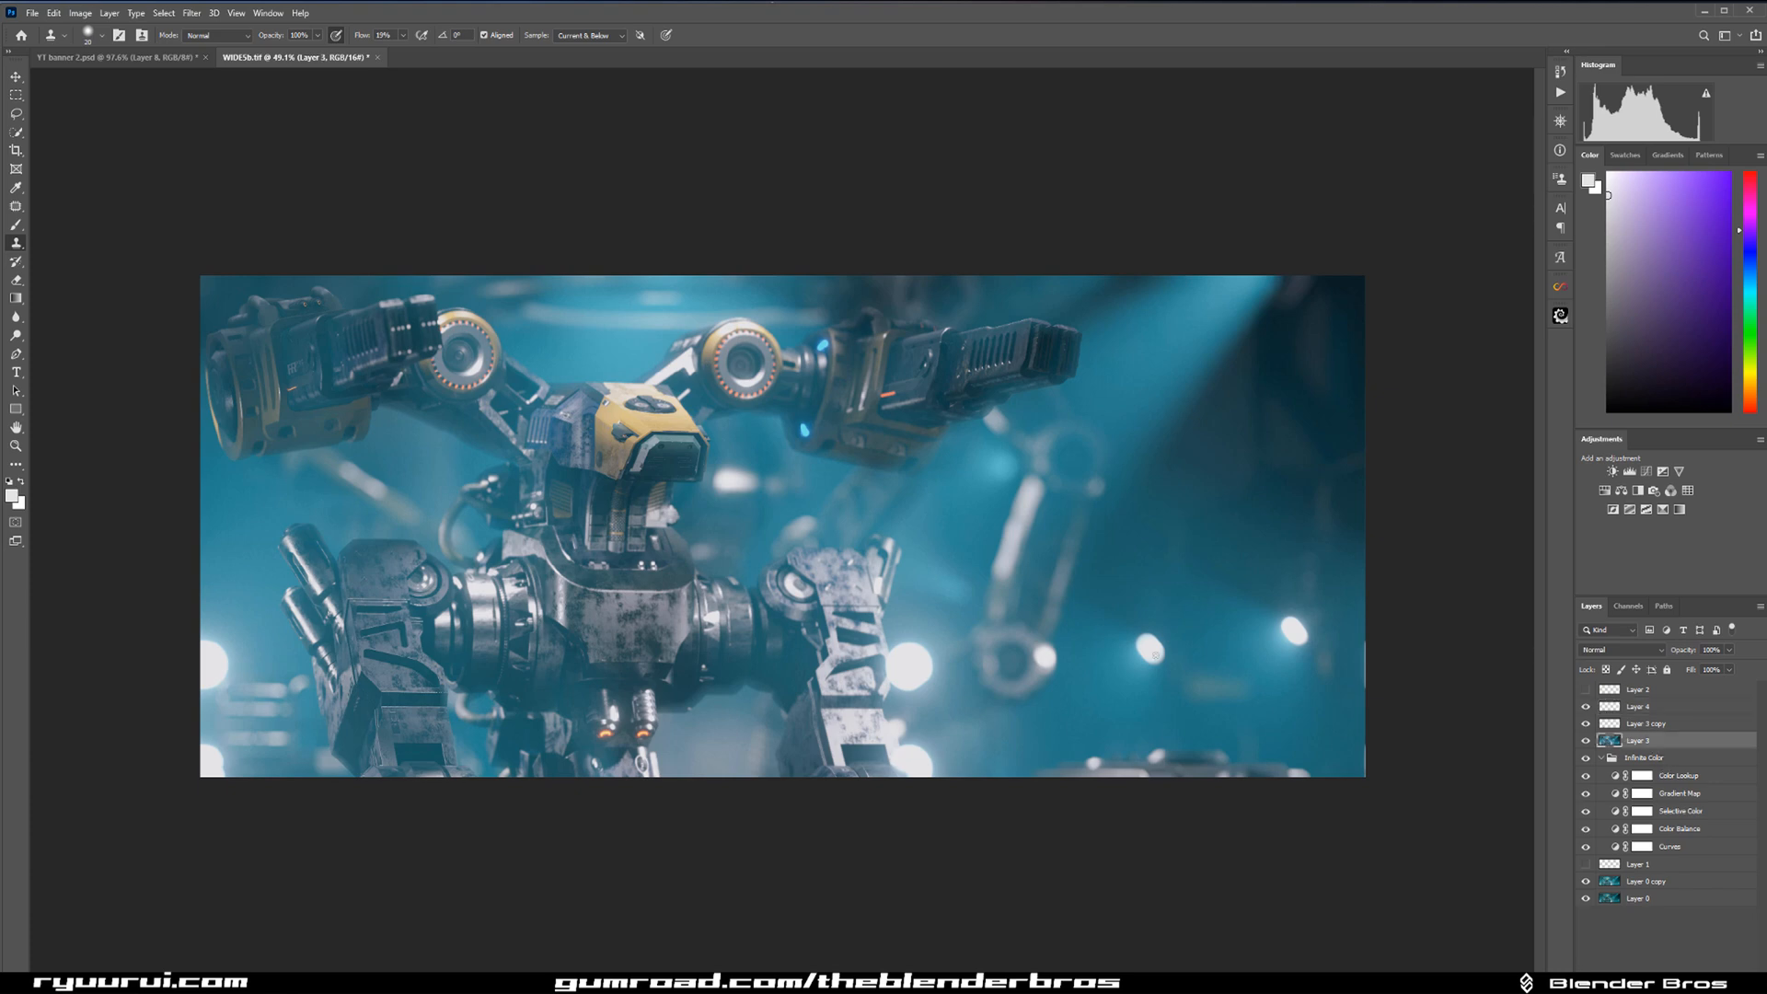
scroll(723, 624, up, 5)
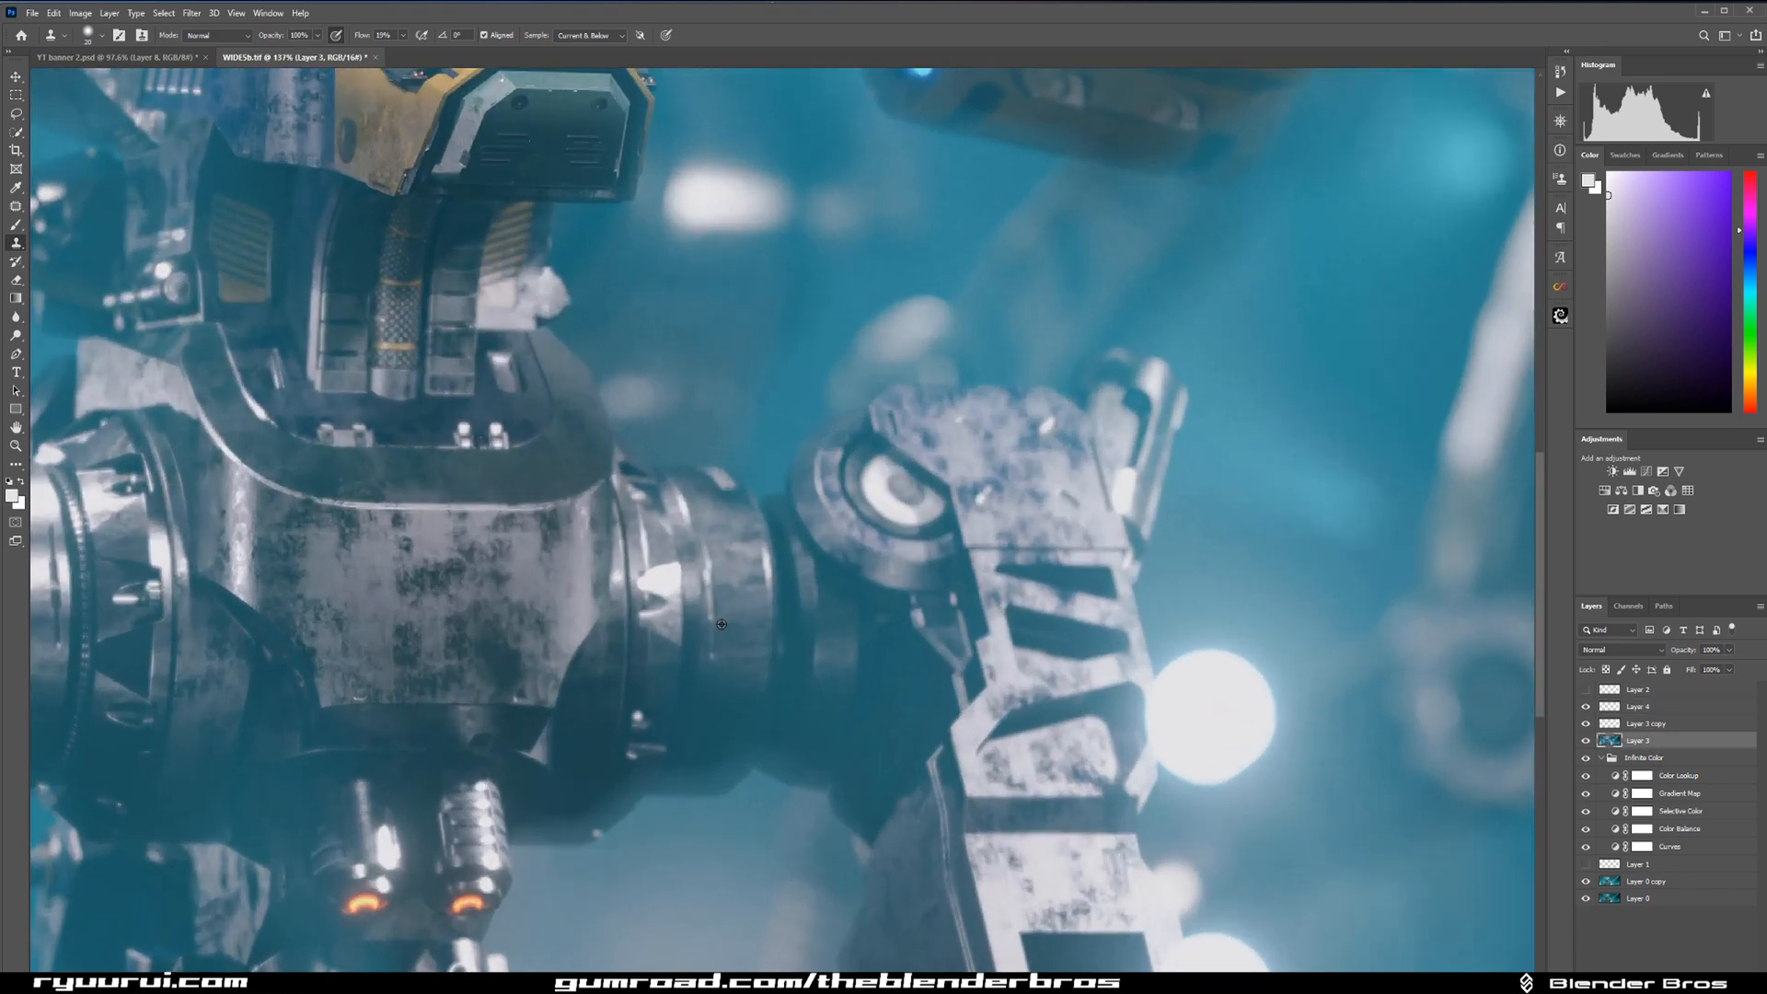
scroll(721, 624, up, 1)
drag(886, 235, 873, 401)
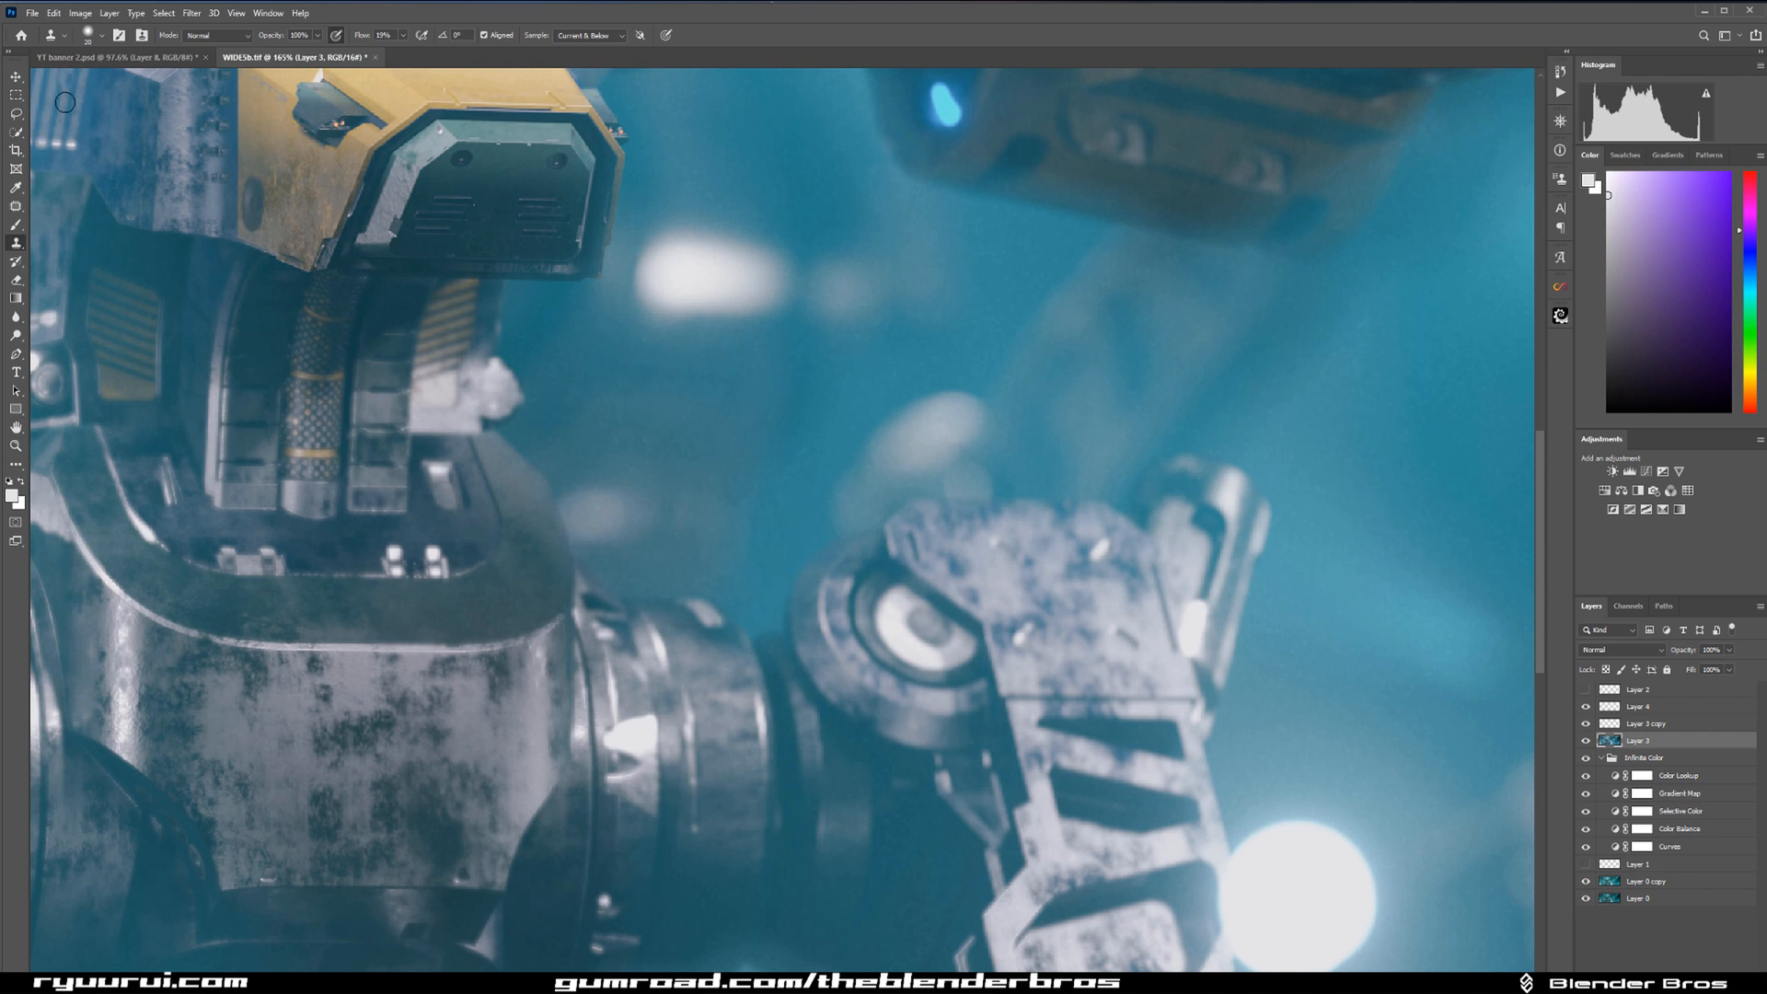
click(16, 112)
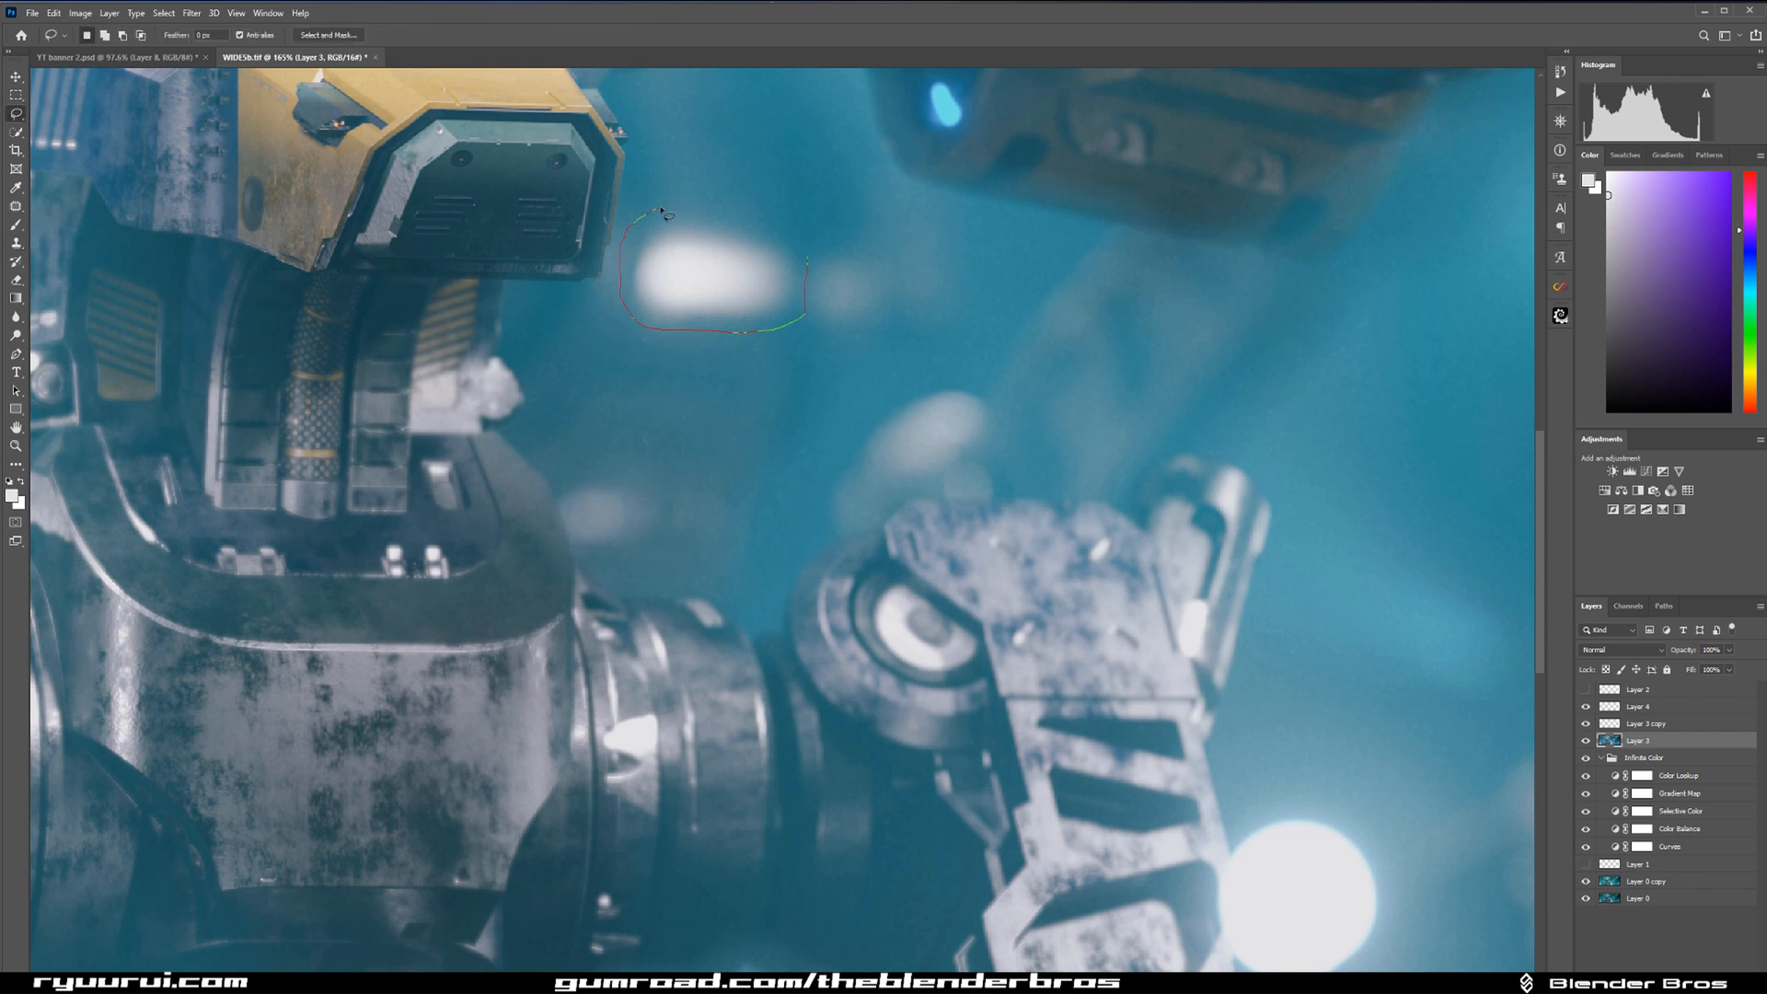
drag(662, 212, 655, 210)
Remove the selected light with Content-Aware Fill output to a new layer, and clear the selection.
click(54, 12)
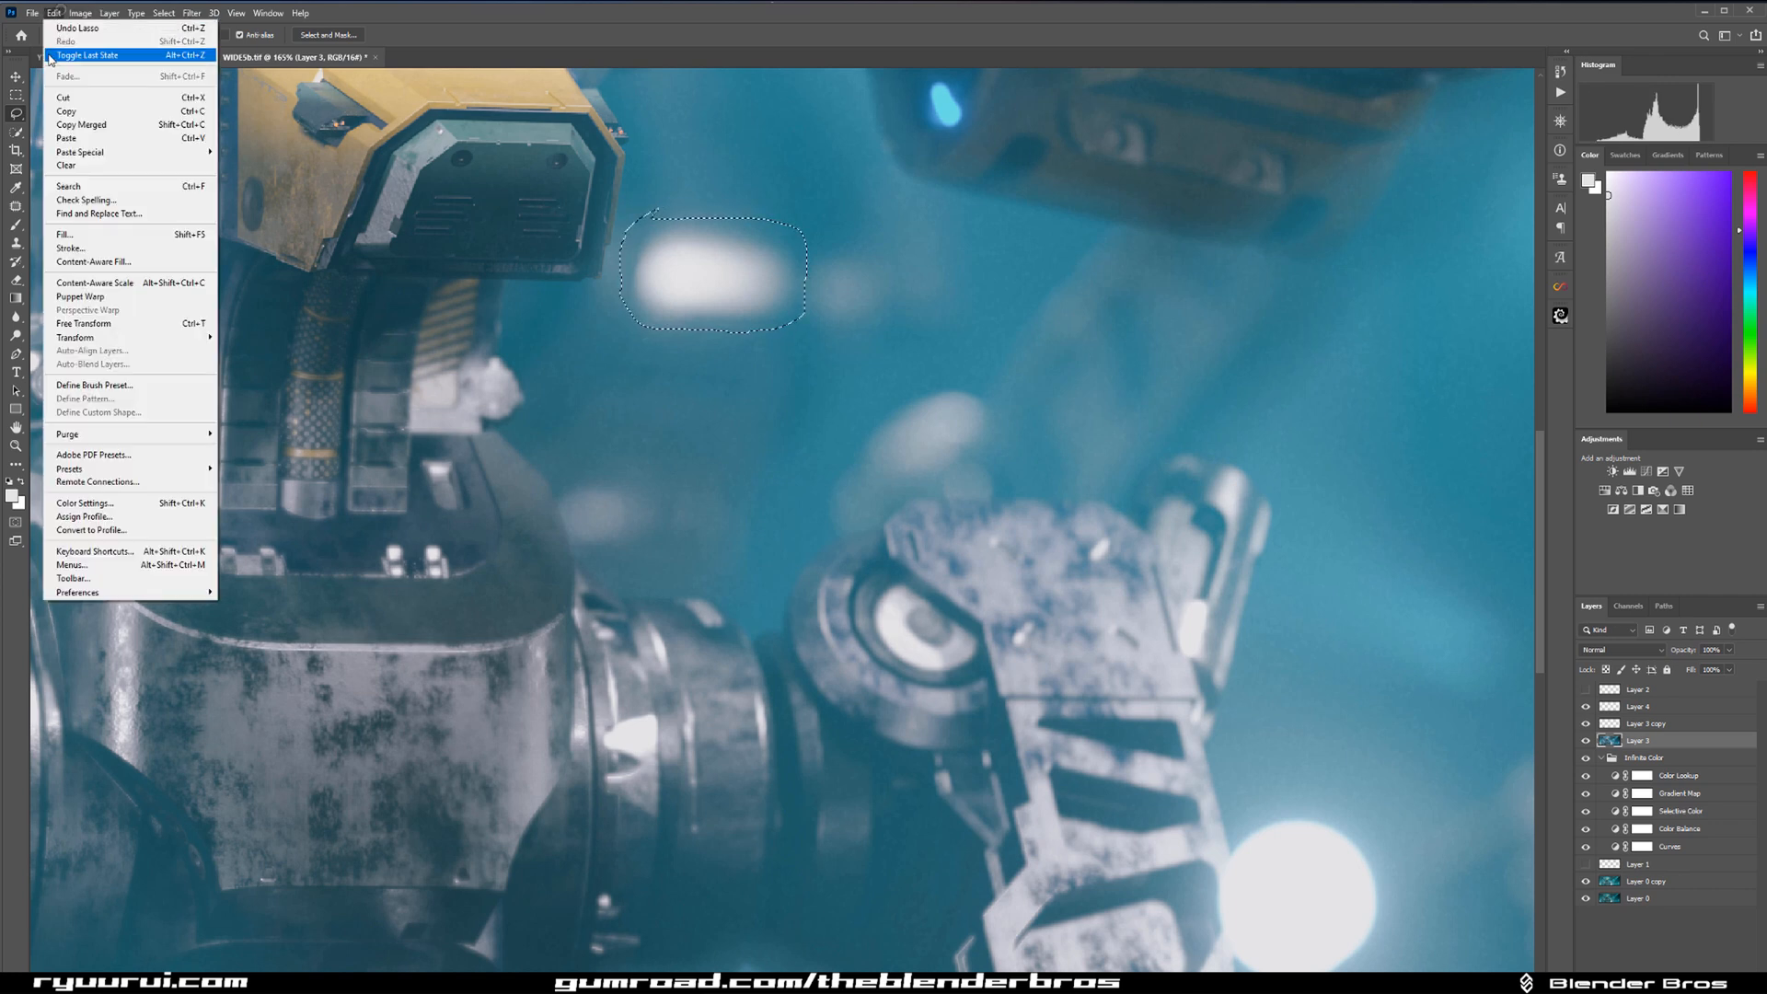
click(103, 263)
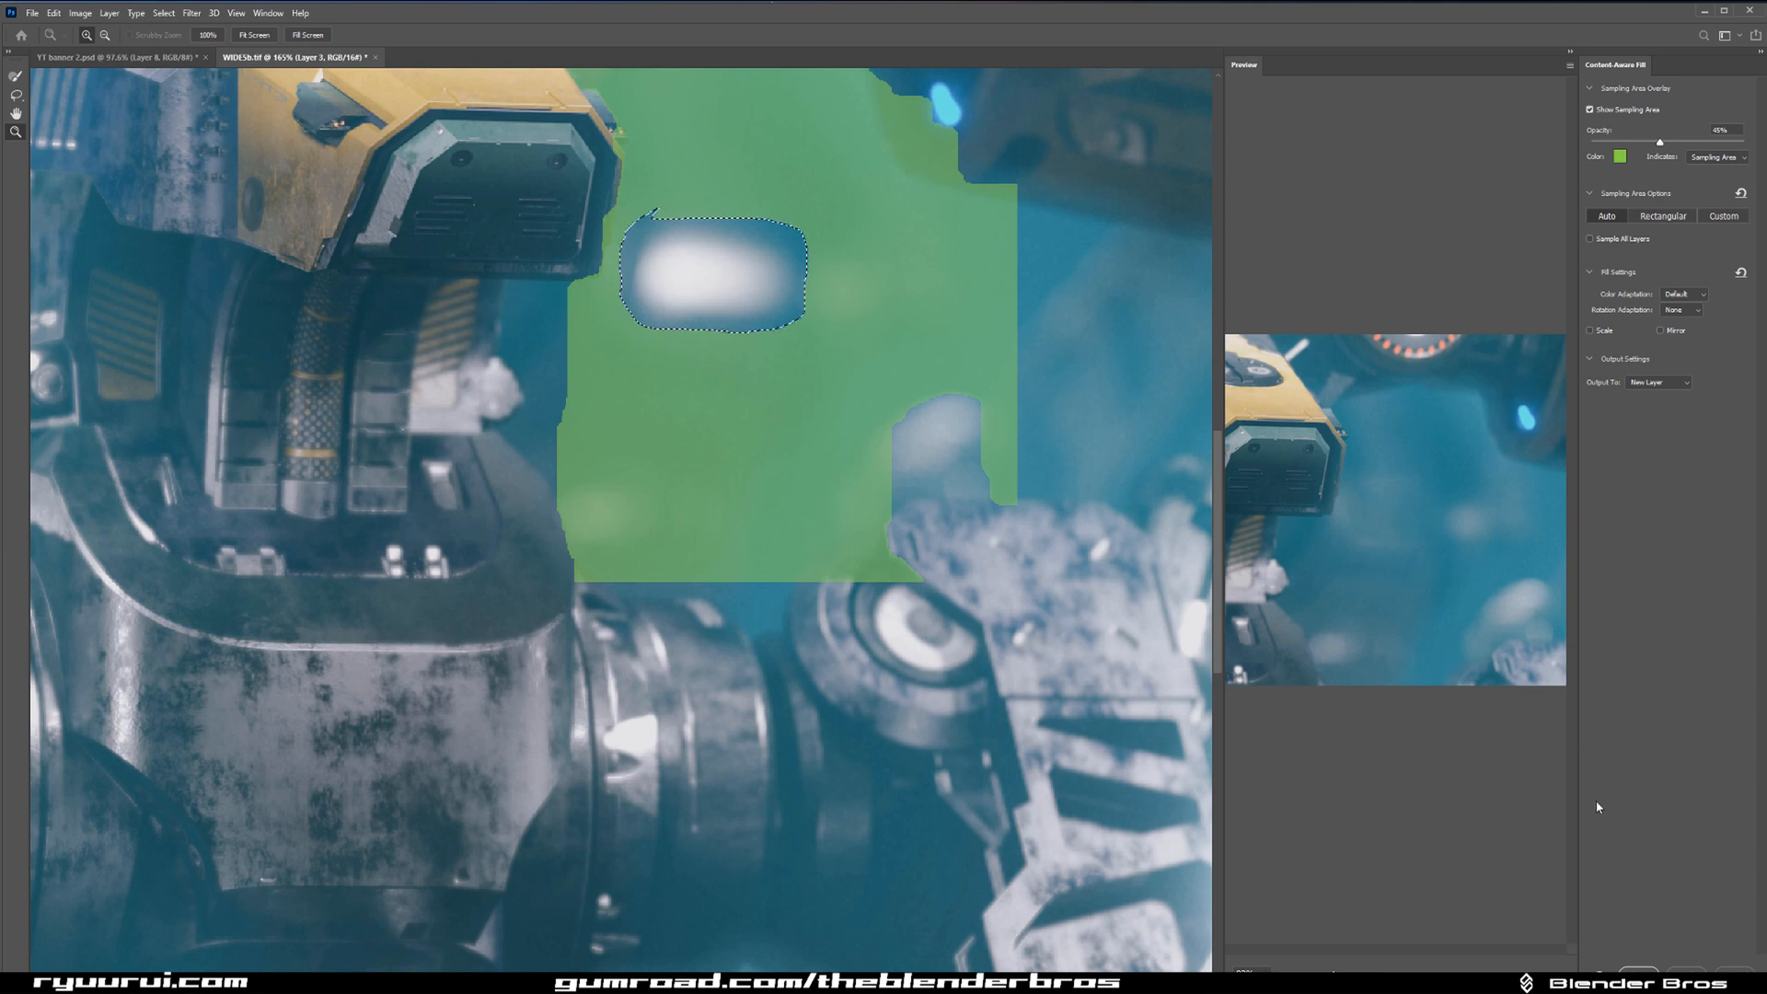
click(1636, 970)
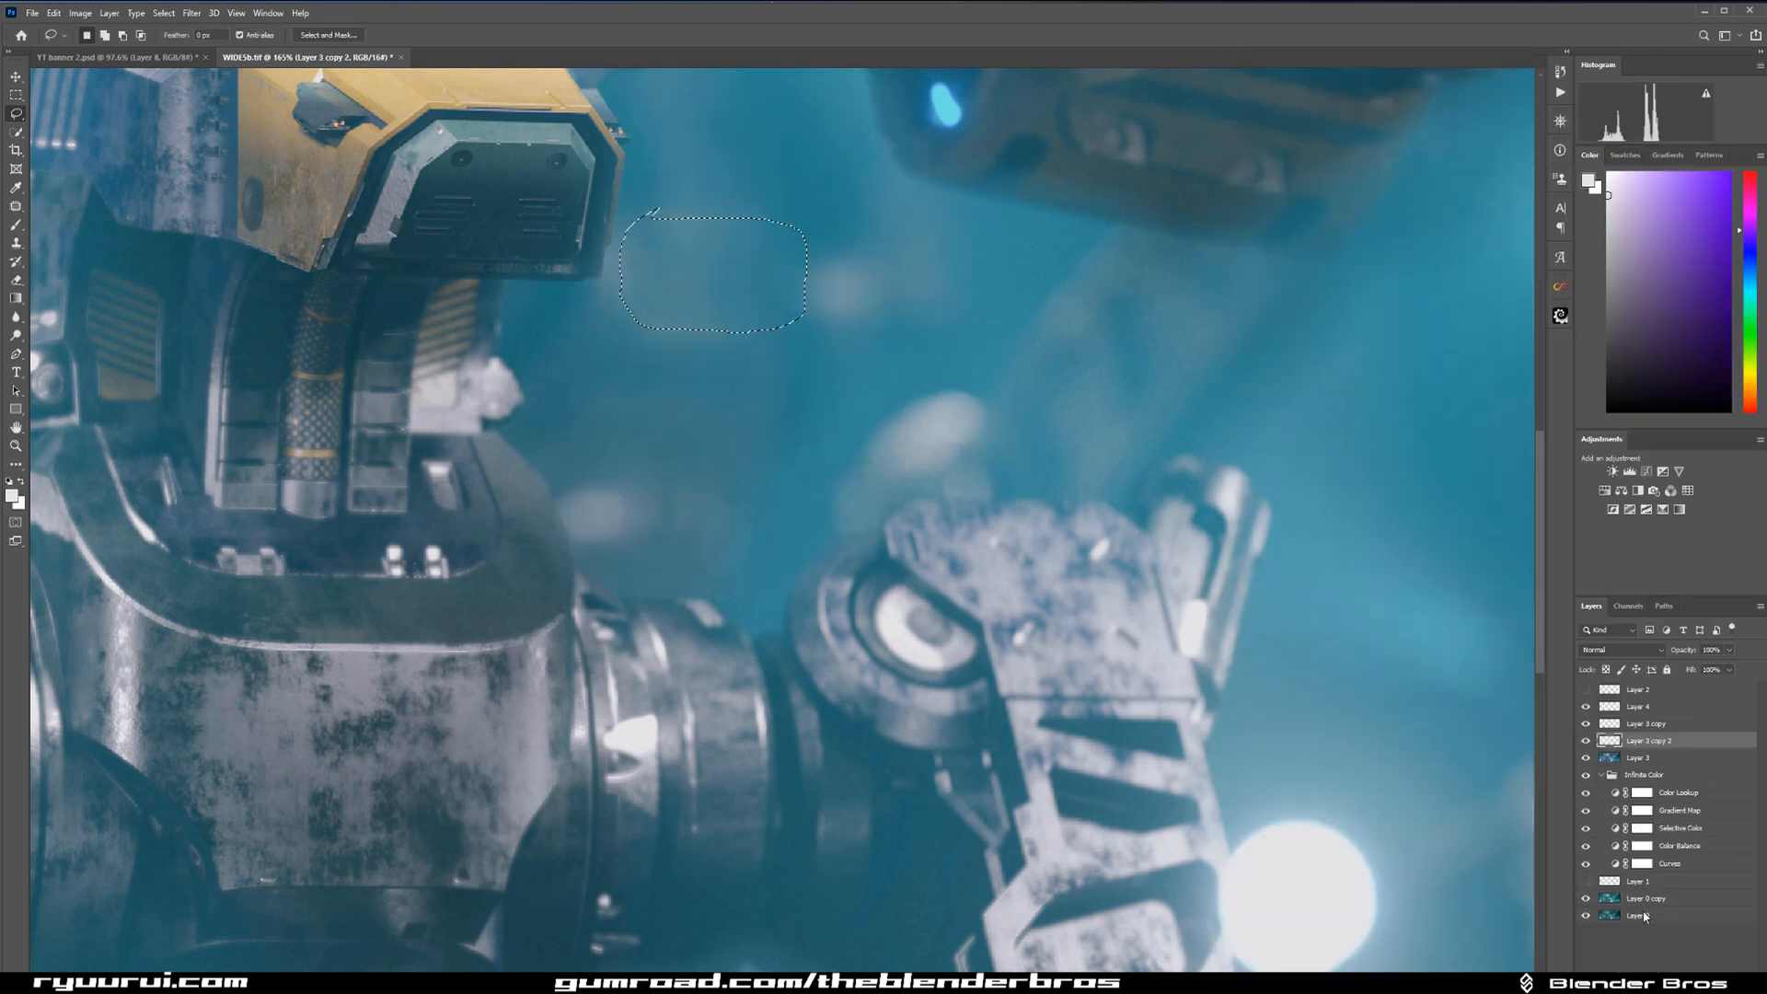
key(ctrl+d)
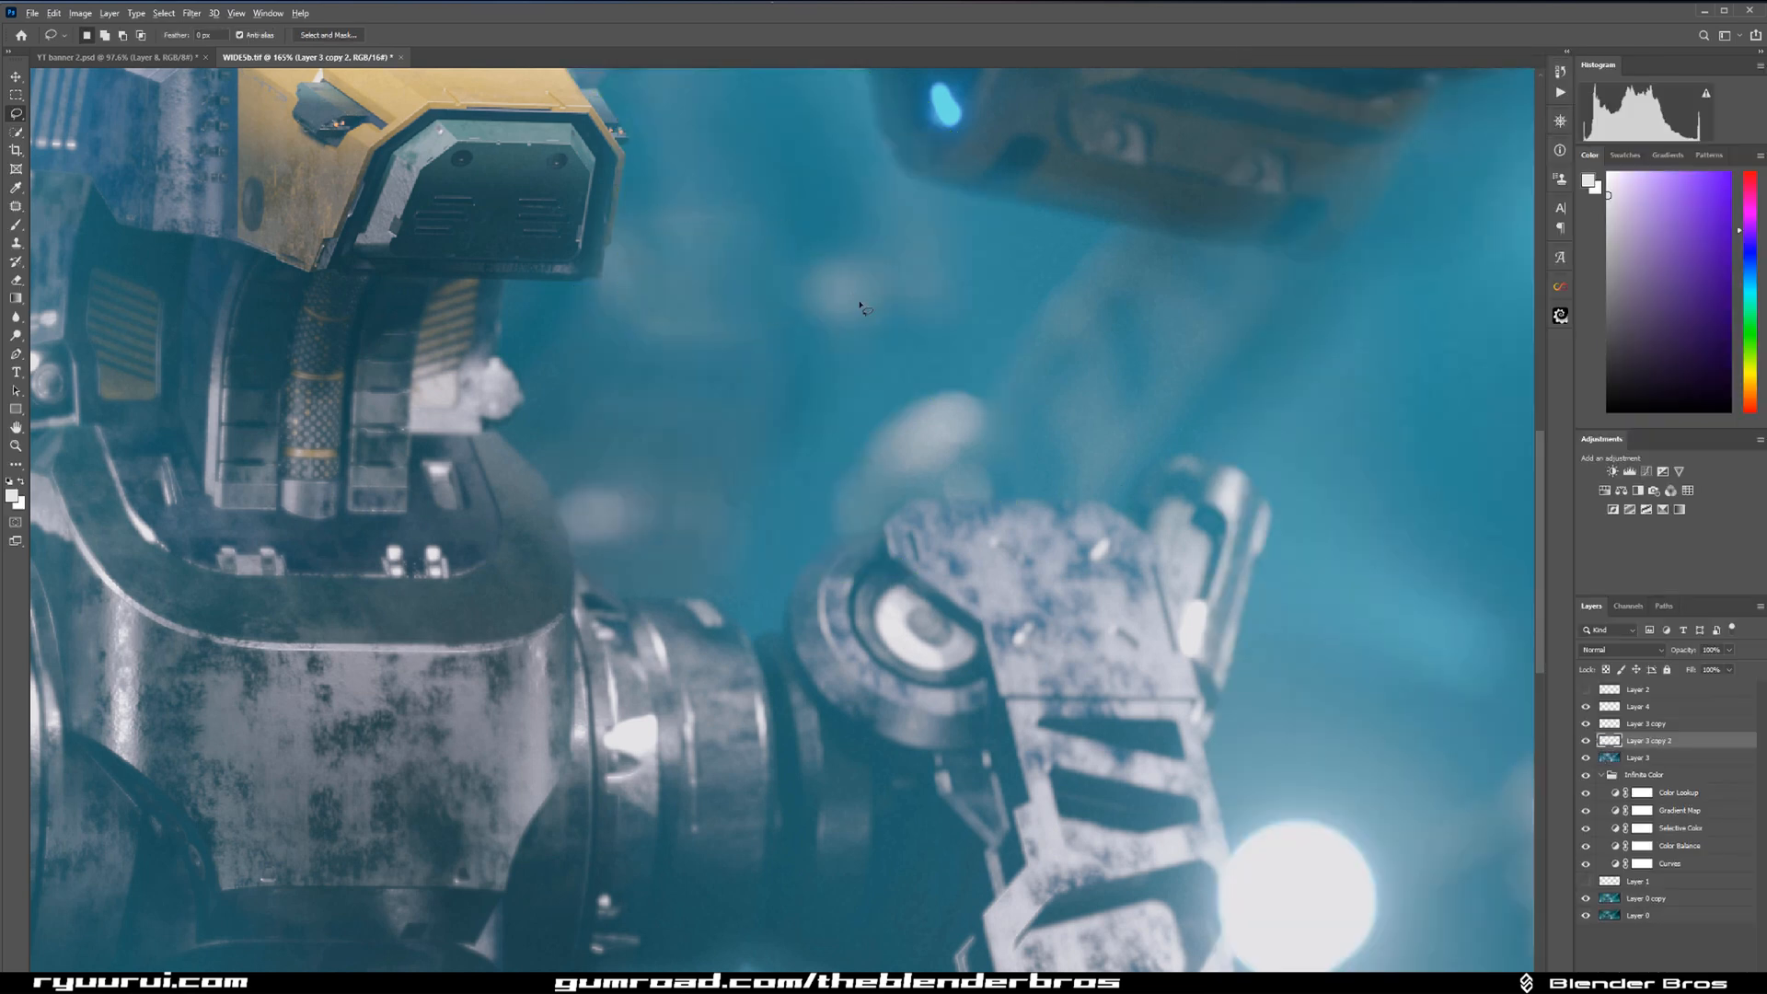
Select Layer 2 and try clone-stamping the filled background beside the robot's head with a larger brush.
scroll(778, 249, up, 2)
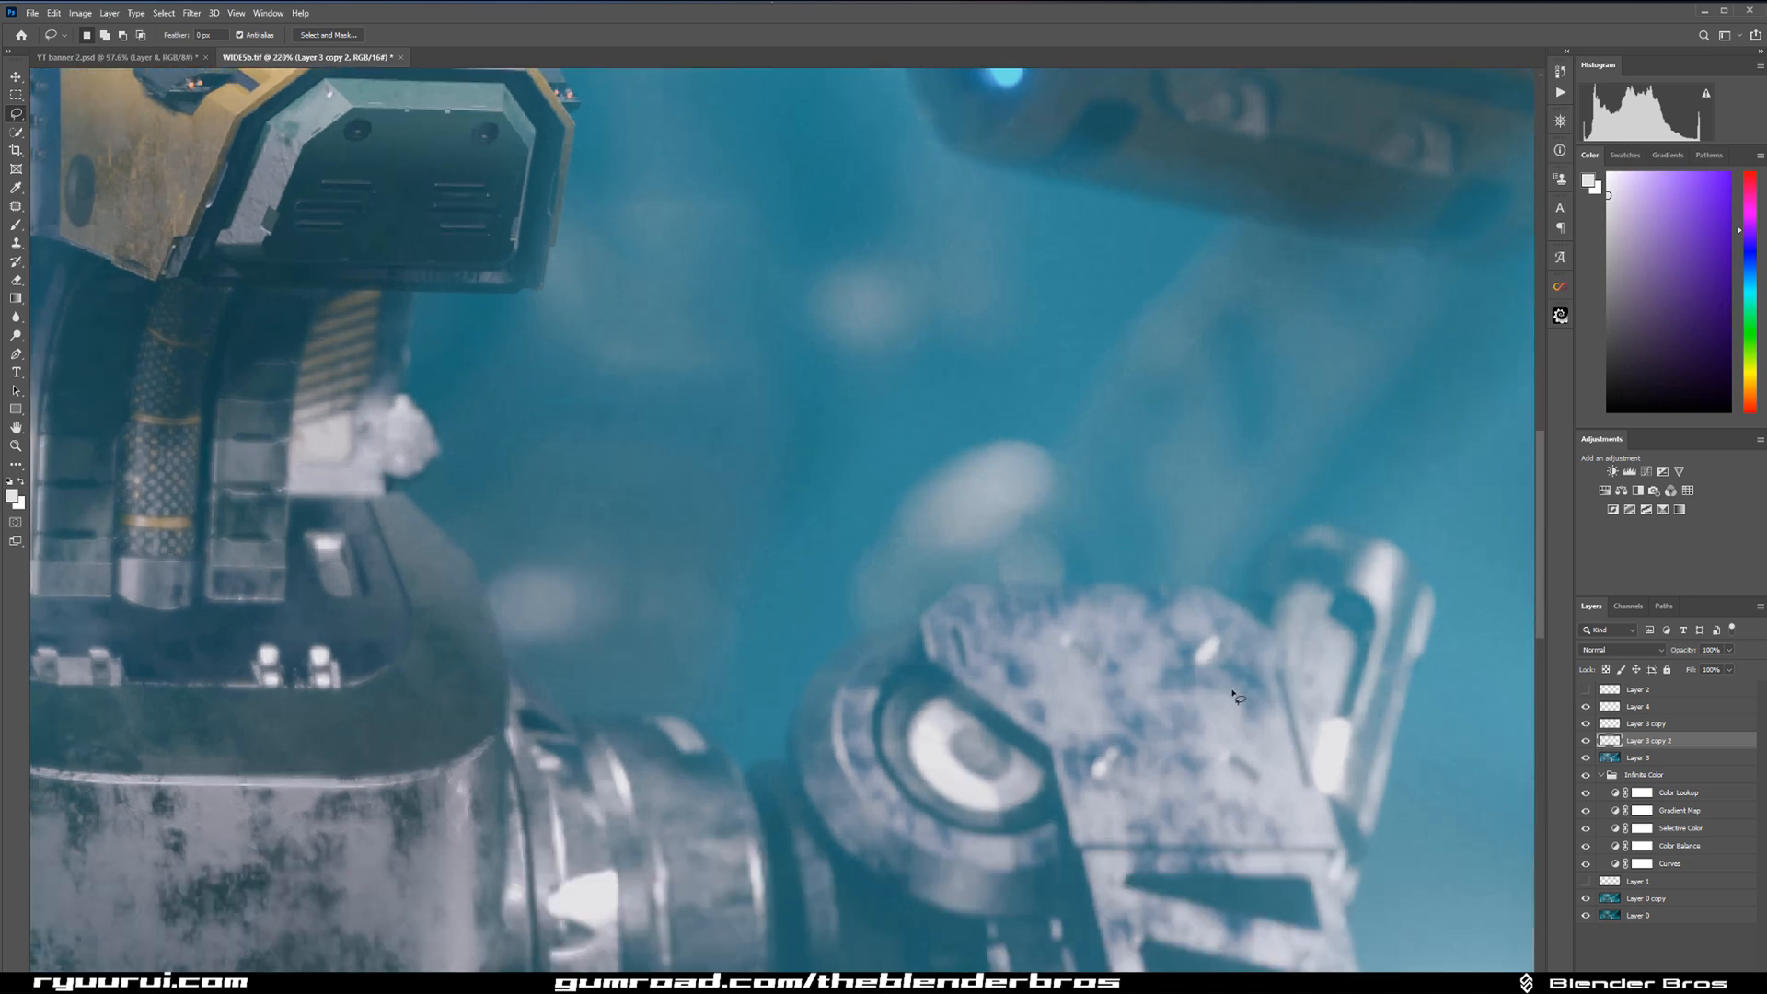
click(1611, 692)
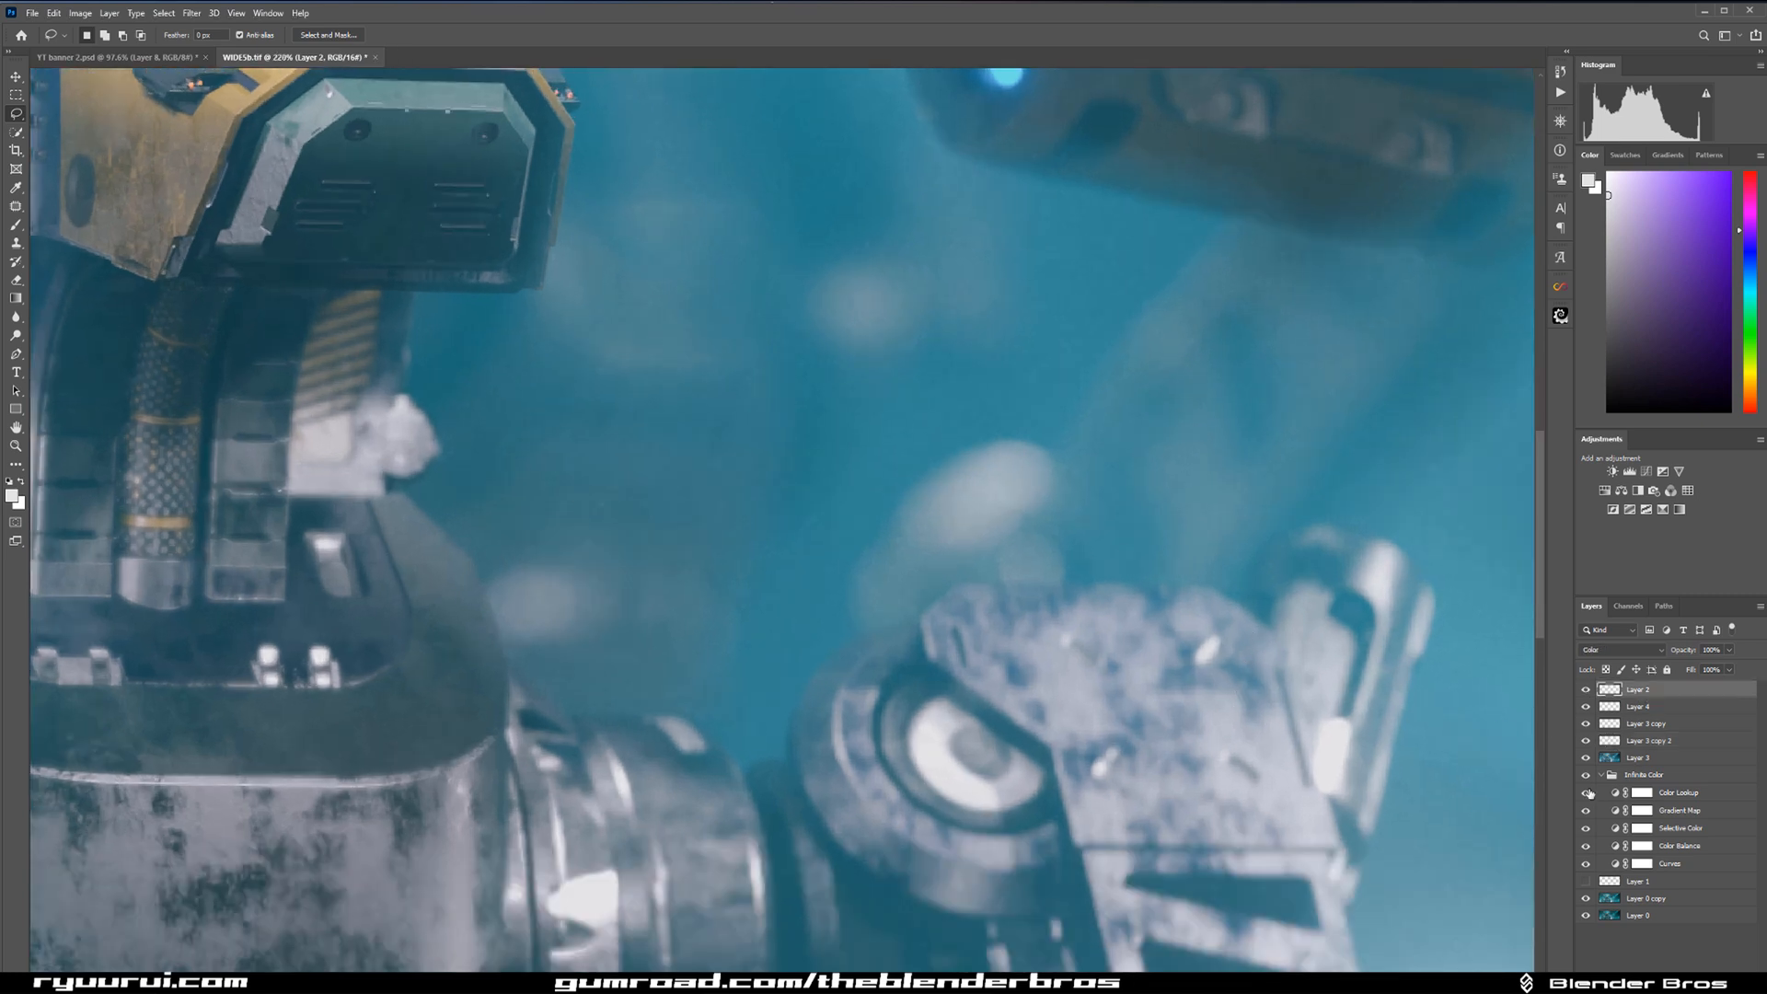
key(s)
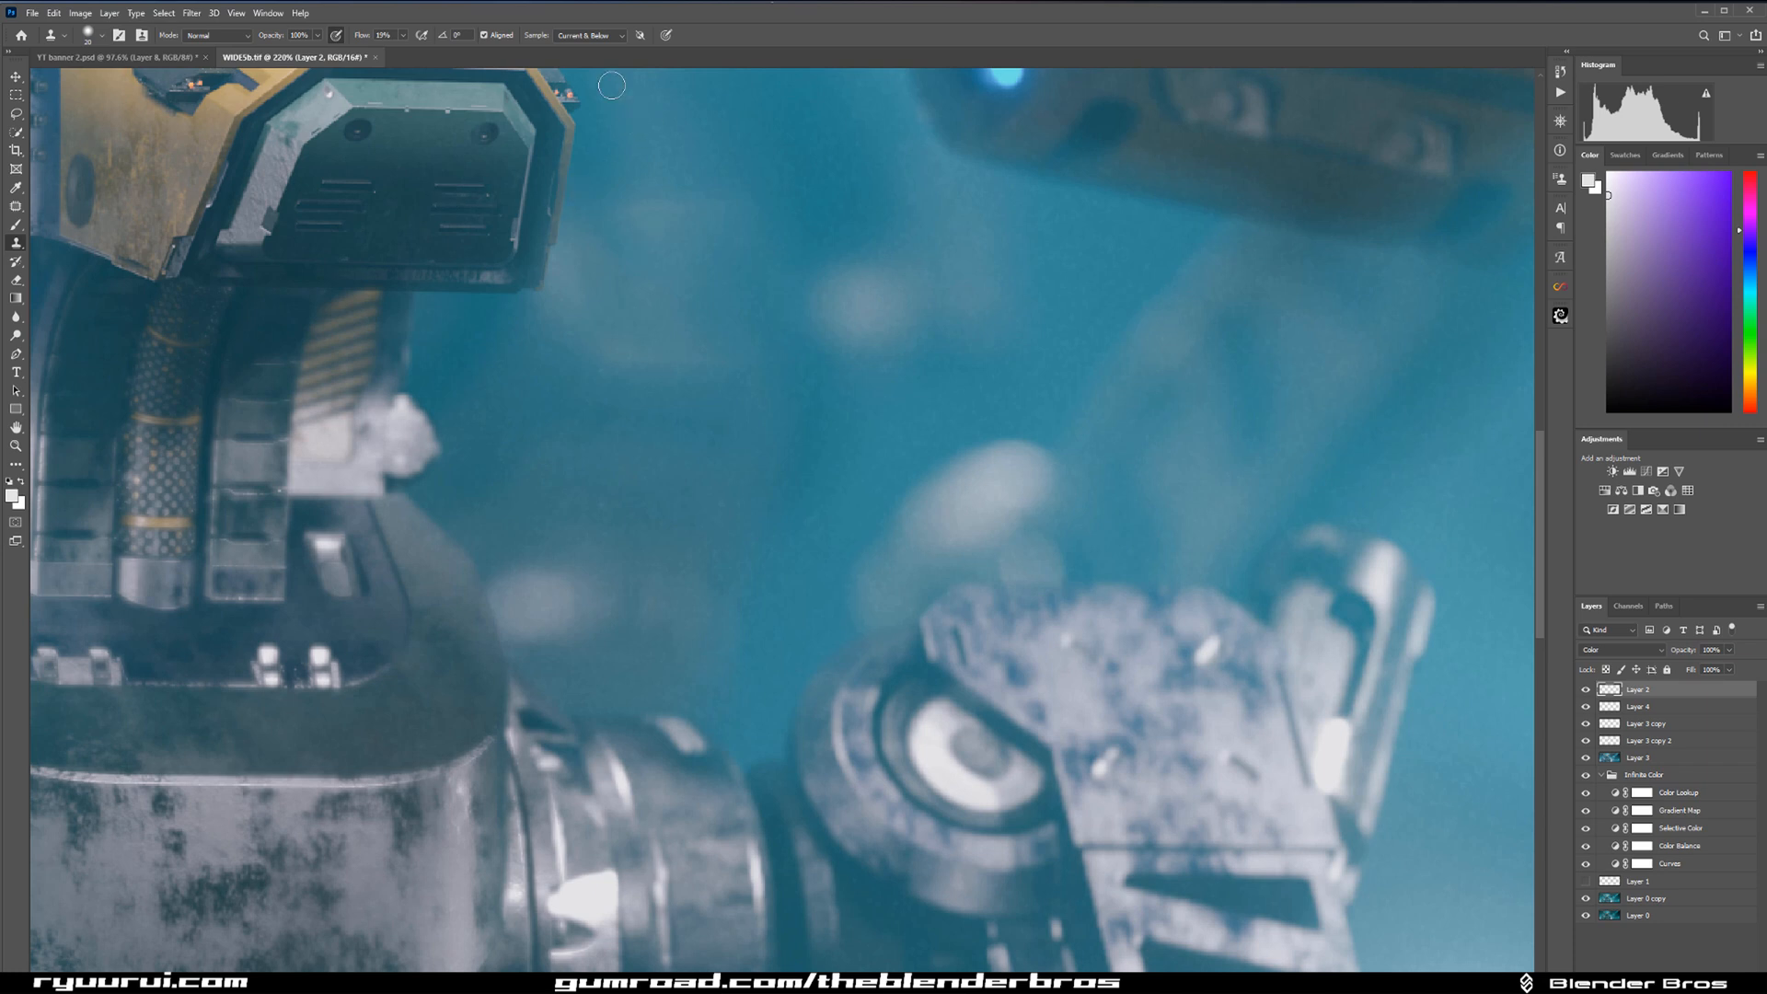
click(614, 36)
click(589, 55)
key(bracketright)
key(bracketright)
key(bracketright)
key(bracketright)
key(bracketright)
alt+click(683, 415)
Try retouching the filled background on Layer 2 with a smaller Healing Brush.
click(18, 205)
click(60, 218)
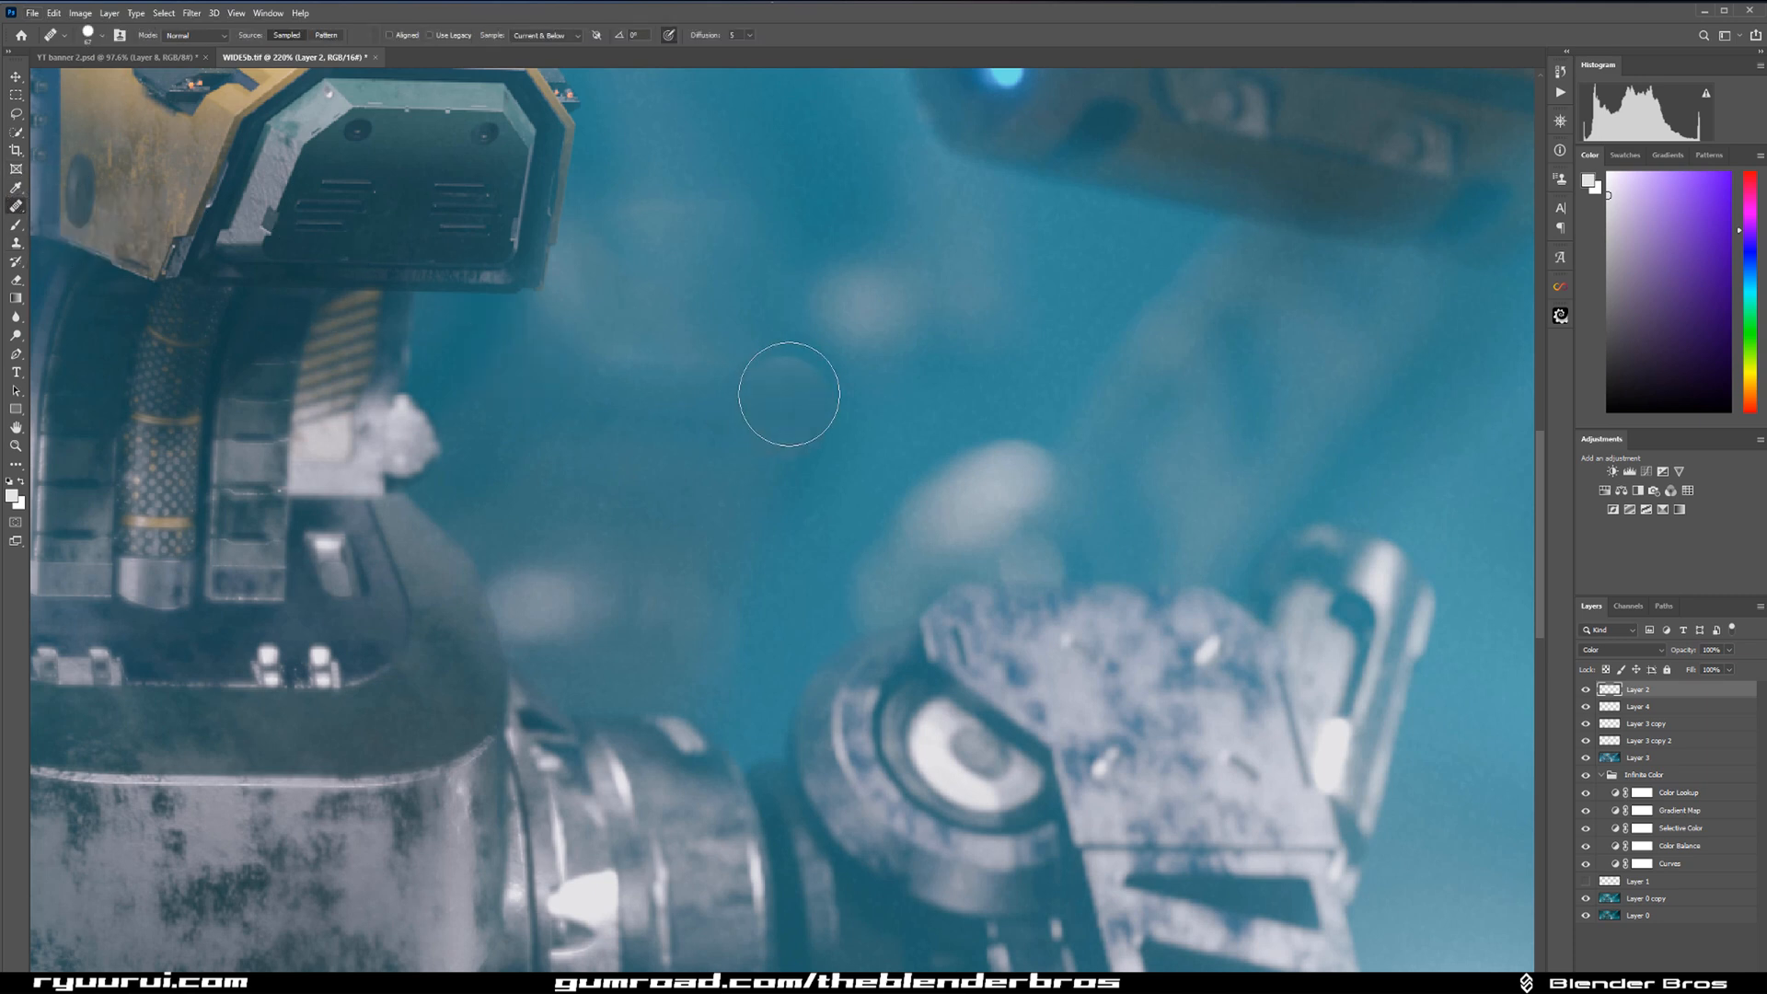
key(bracketleft)
key(bracketleft)
key(bracketleft)
key(bracketleft)
click(663, 343)
click(677, 157)
key(alt)
Add a new layer on top and try healing the faint blurred spots beside the robot's head.
key(ctrl+shift+alt+n)
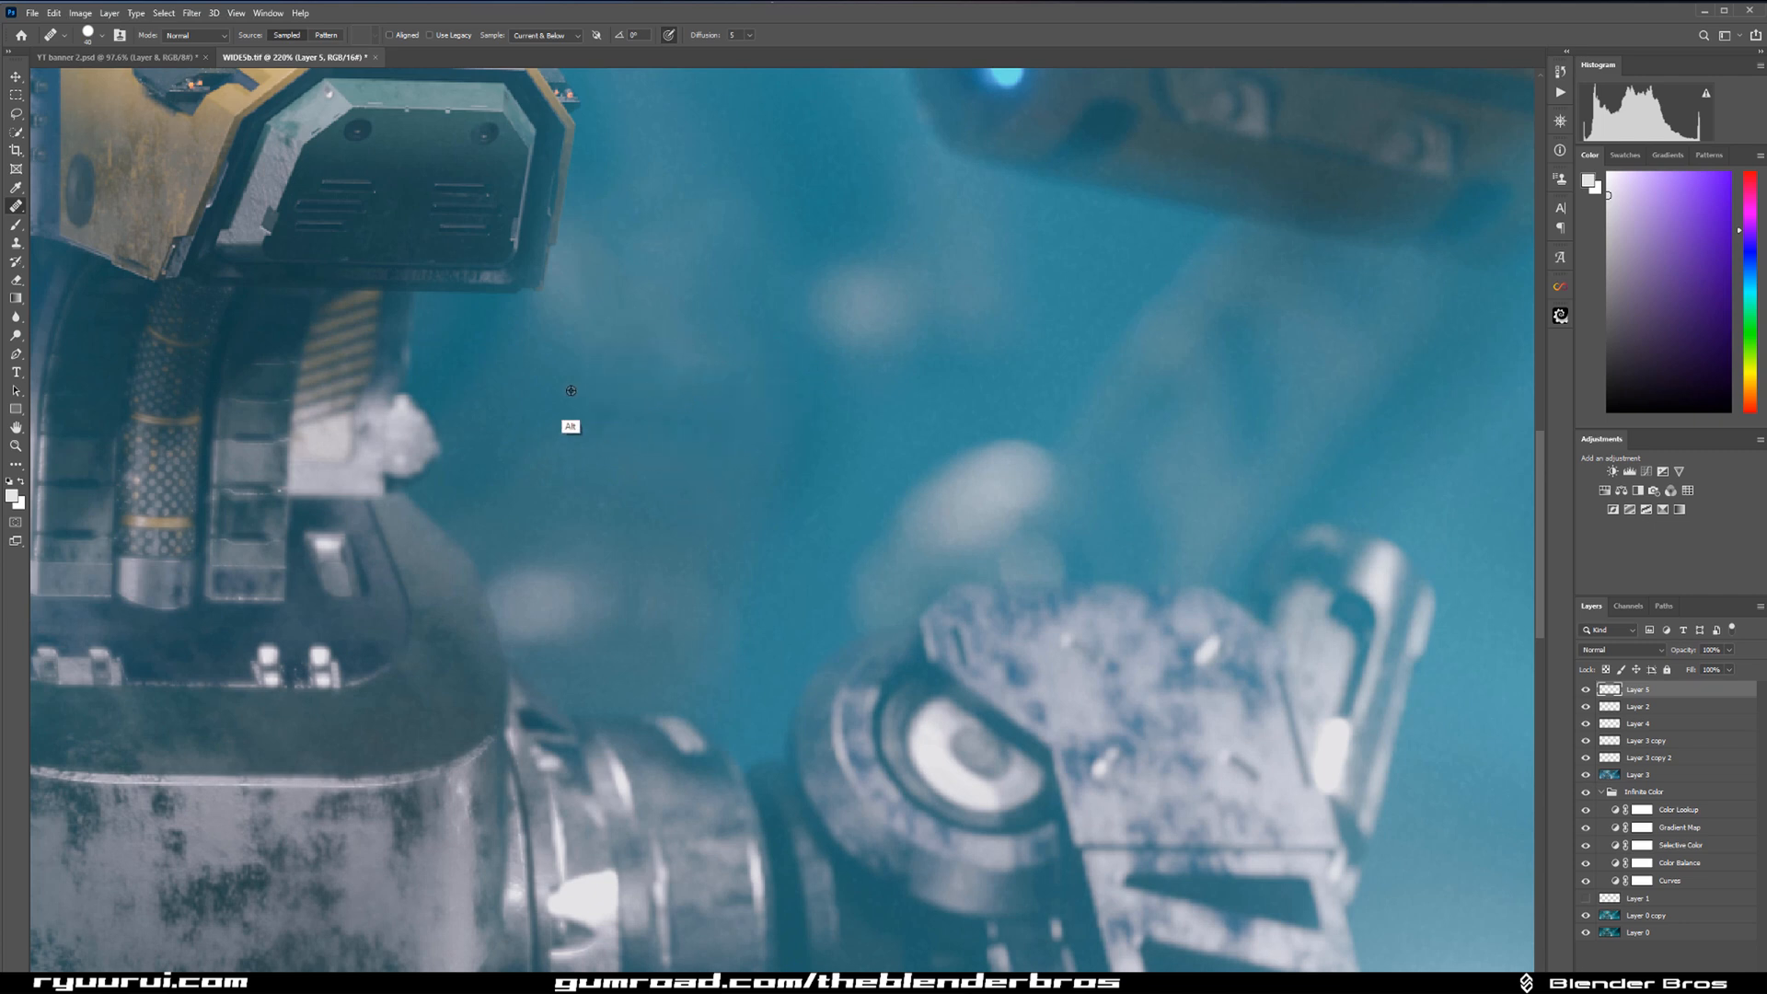
drag(645, 274, 599, 292)
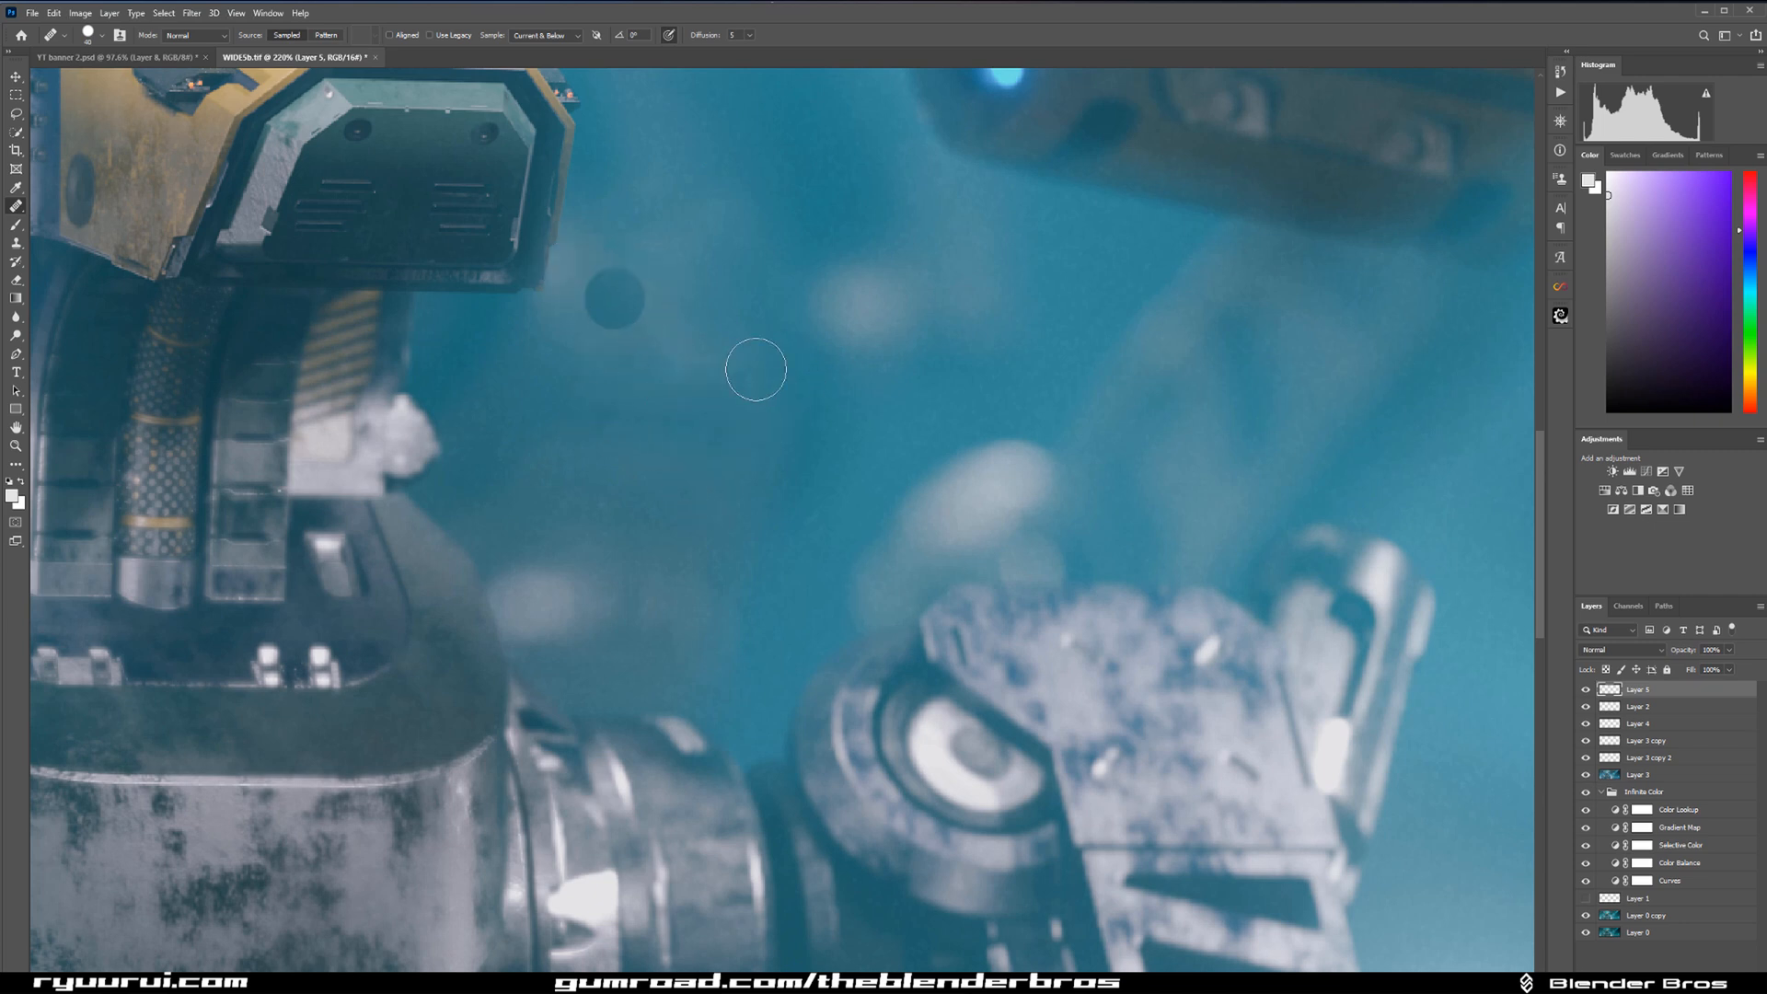
mouse_move(874, 308)
mouse_down()
mouse_move(843, 296)
mouse_move(846, 324)
mouse_up()
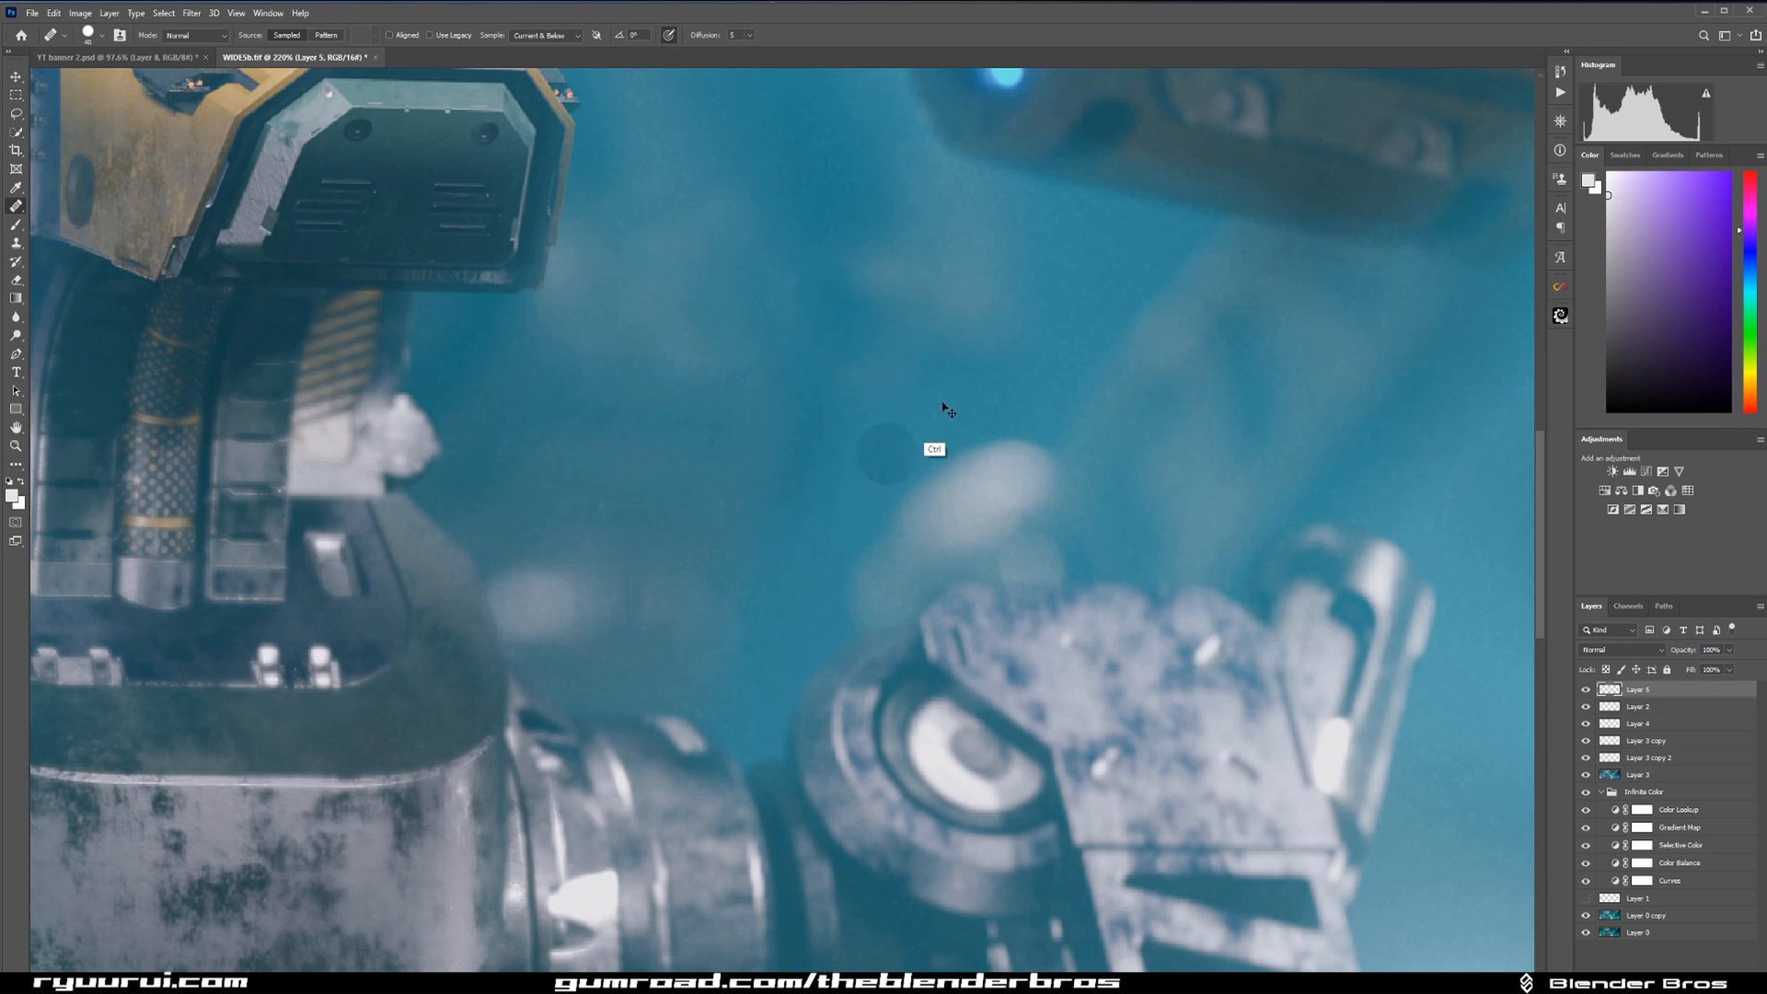
key(ctrl+z)
alt+click(860, 226)
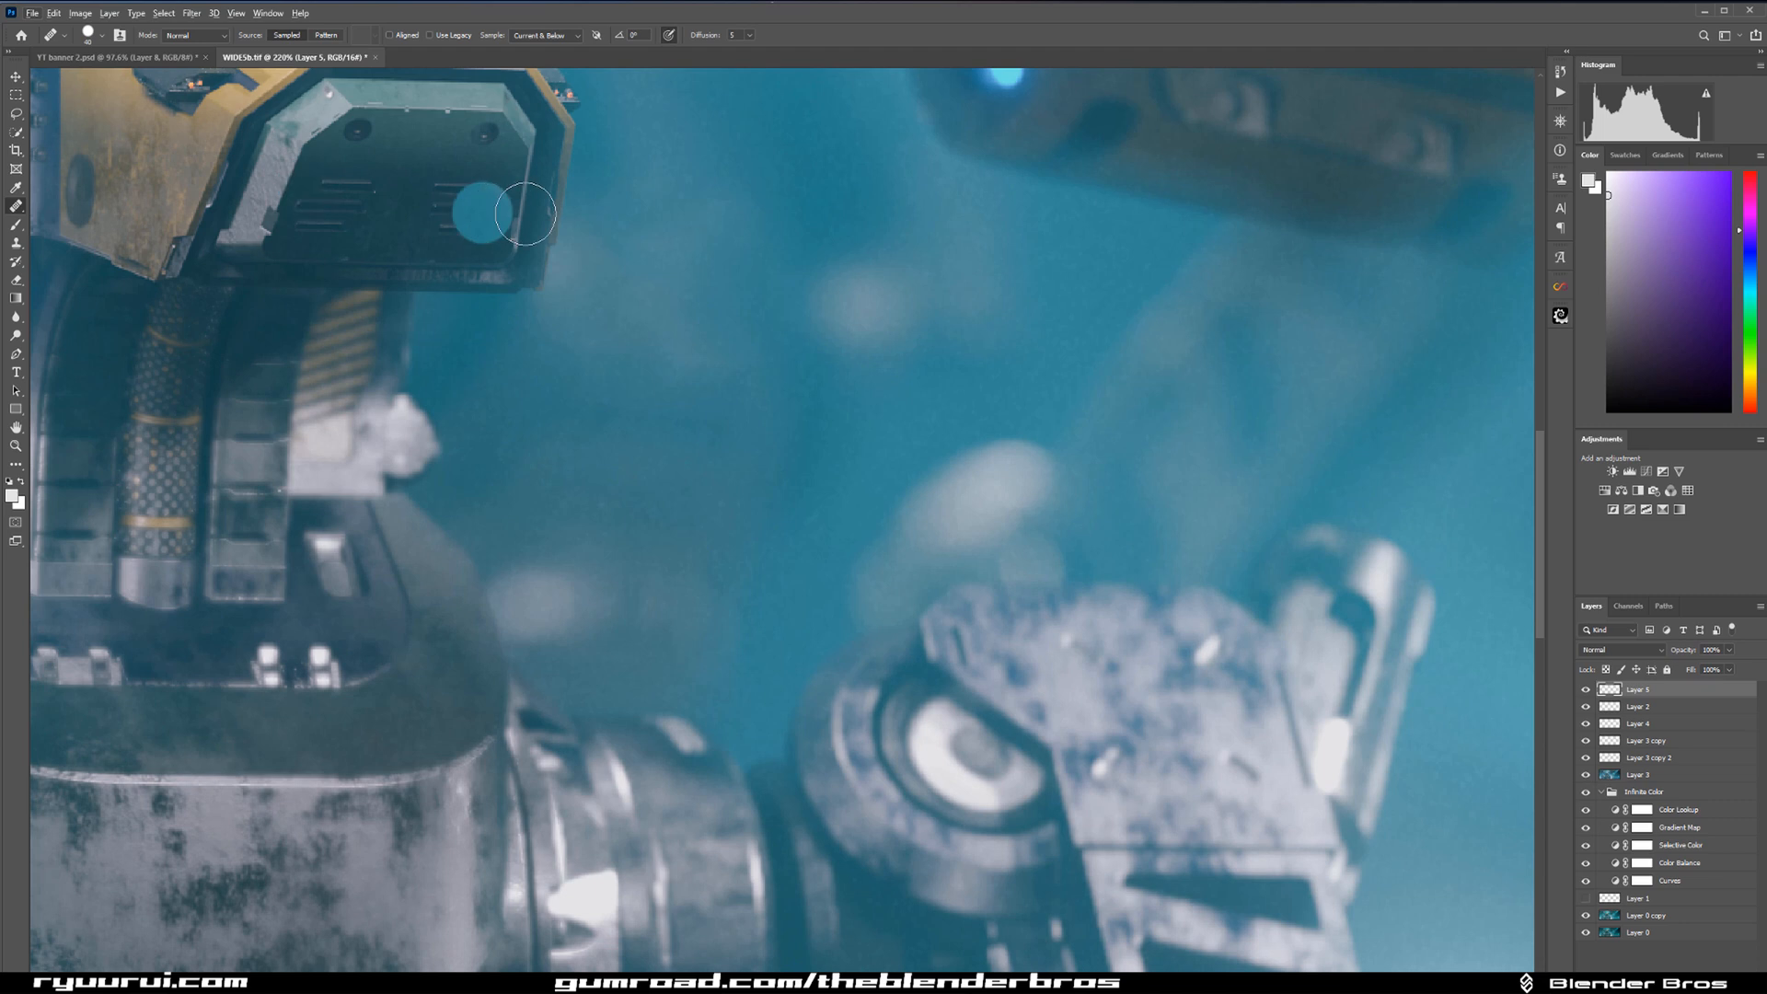
Clone-stamp the hazy background along the edge of the robot's head and just below it on the new layer.
click(16, 242)
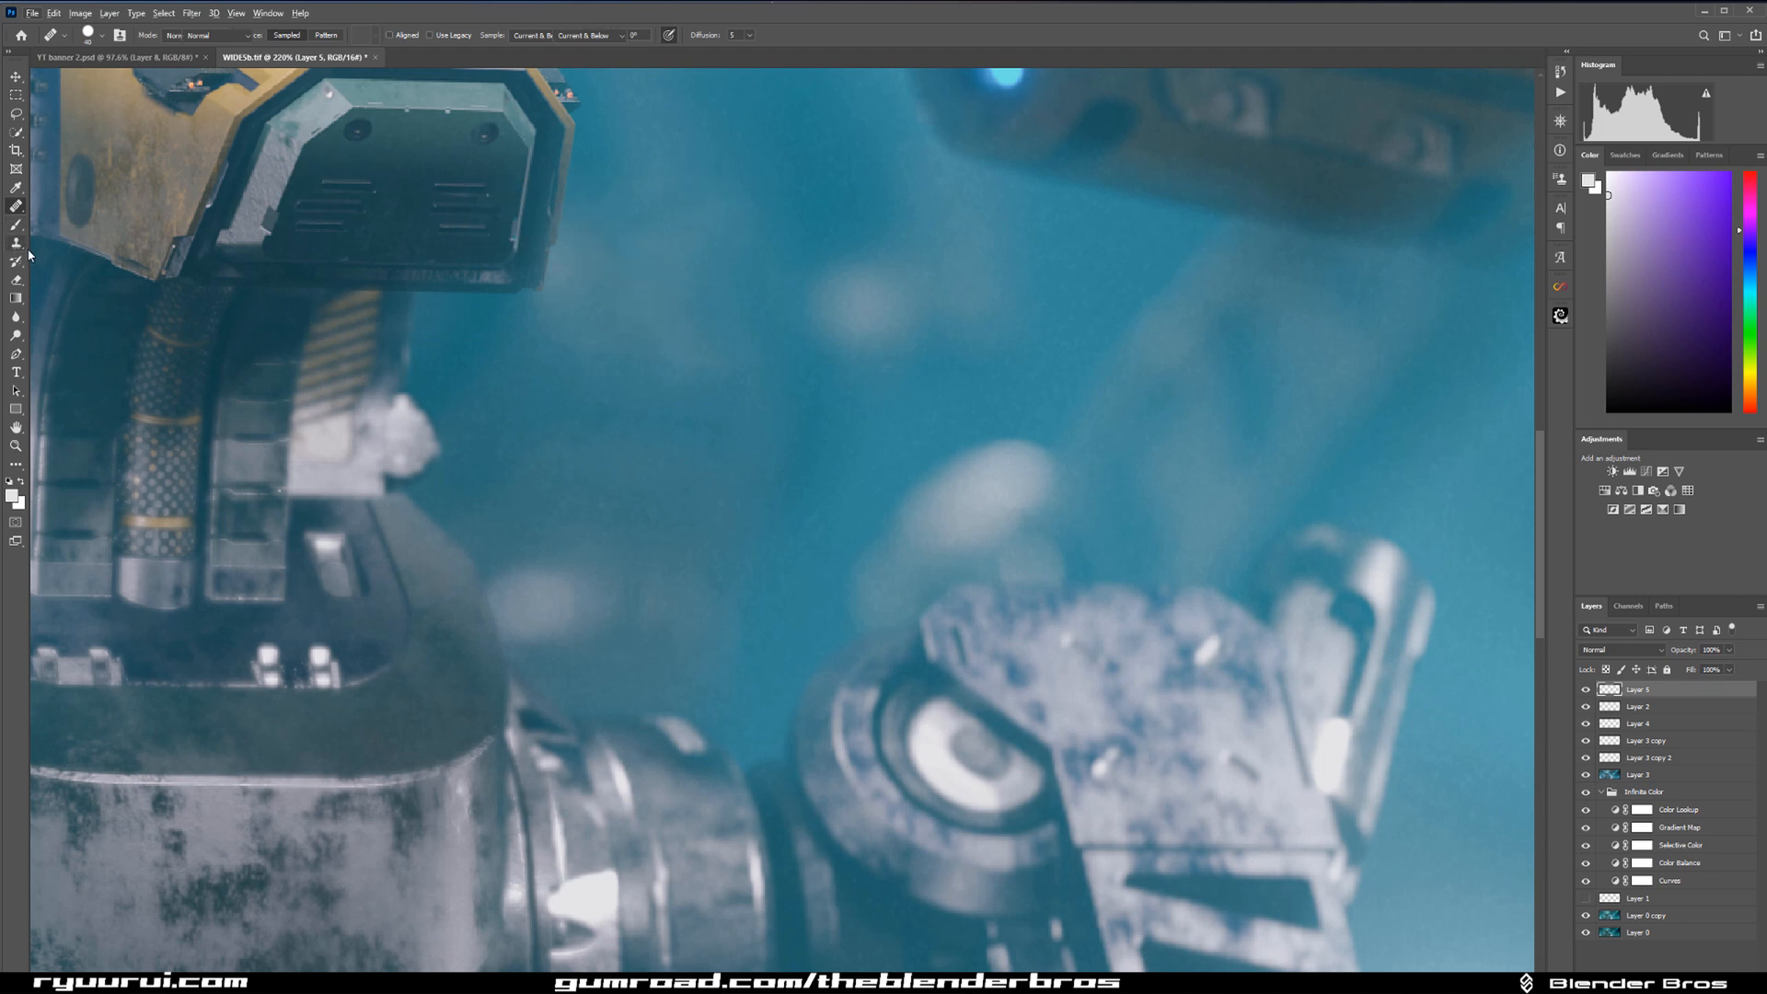
alt+click(605, 222)
drag(581, 243, 581, 241)
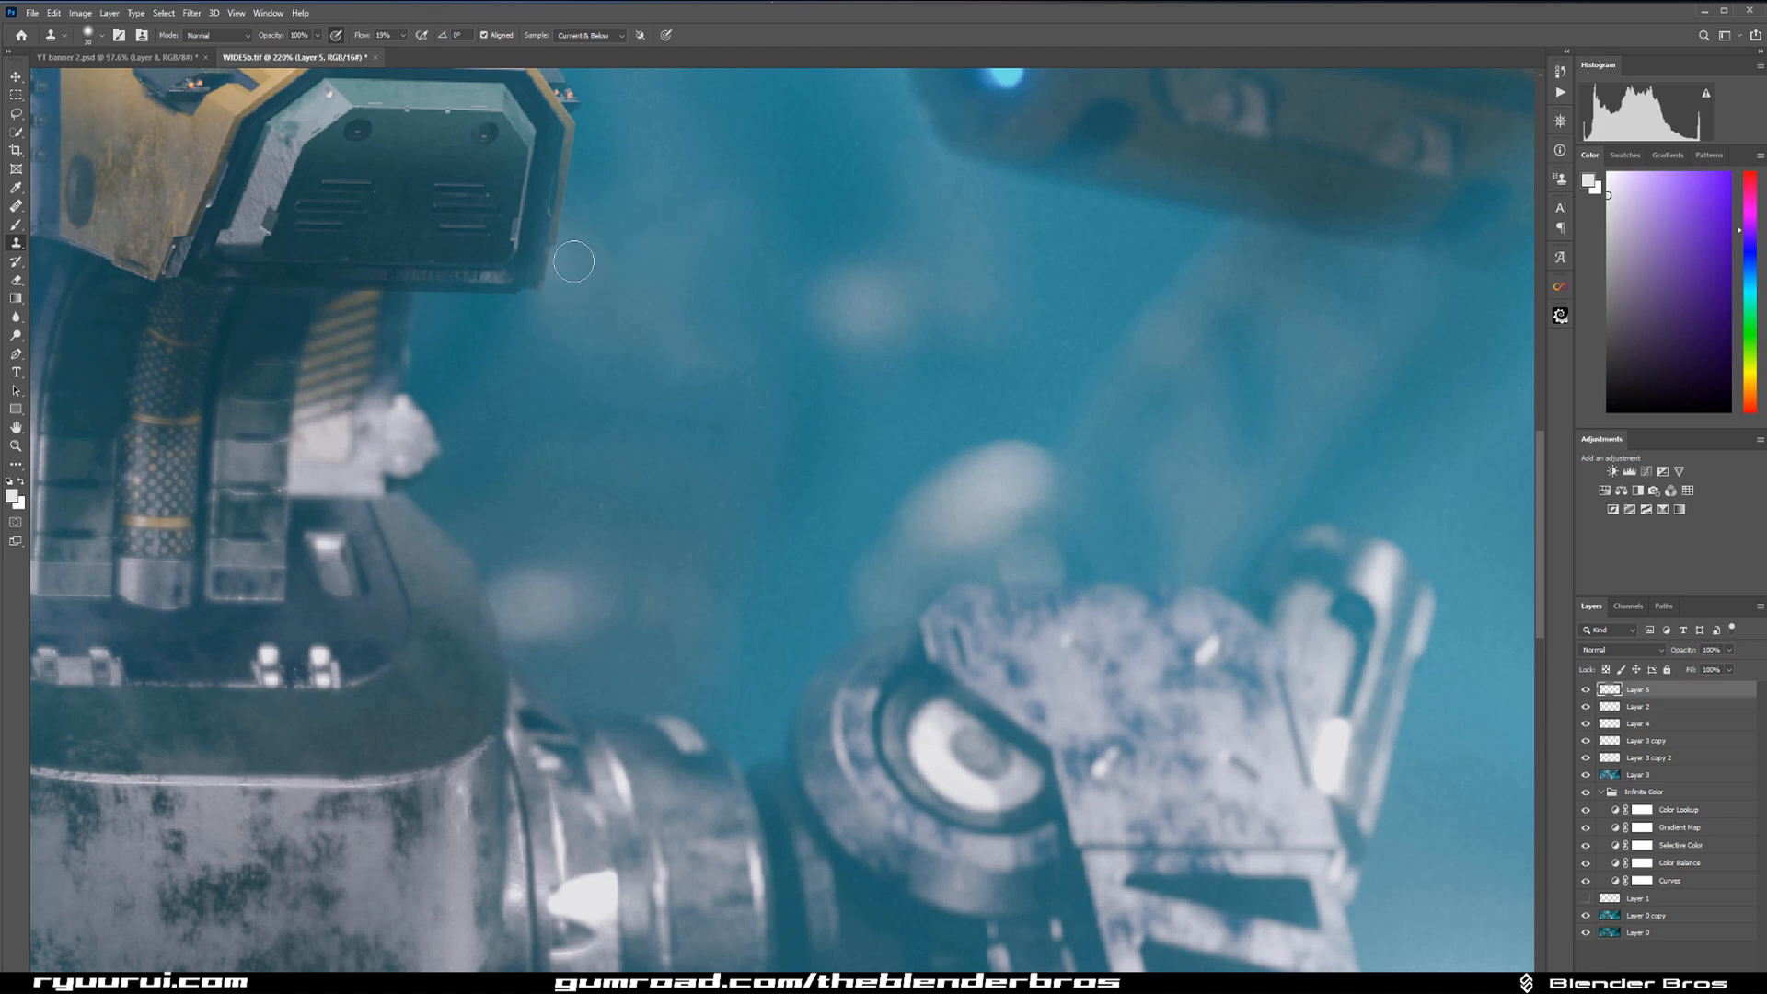
alt+click(619, 212)
mouse_move(571, 277)
mouse_down()
mouse_move(557, 321)
mouse_move(540, 313)
mouse_up()
alt+click(487, 336)
alt+click(487, 338)
click(544, 312)
alt+click(559, 395)
alt+click(612, 332)
click(580, 282)
Blend the wider background area below and beside the head using a larger Clone Stamp brush.
key([)
key(])
key(])
key(])
alt+click(529, 381)
drag(580, 334, 629, 360)
alt+click(641, 317)
drag(611, 439, 607, 430)
Set the Clone Stamp flow to 100% and clean up the lower corner of the head's edge with a small brush.
scroll(607, 430, down, 10)
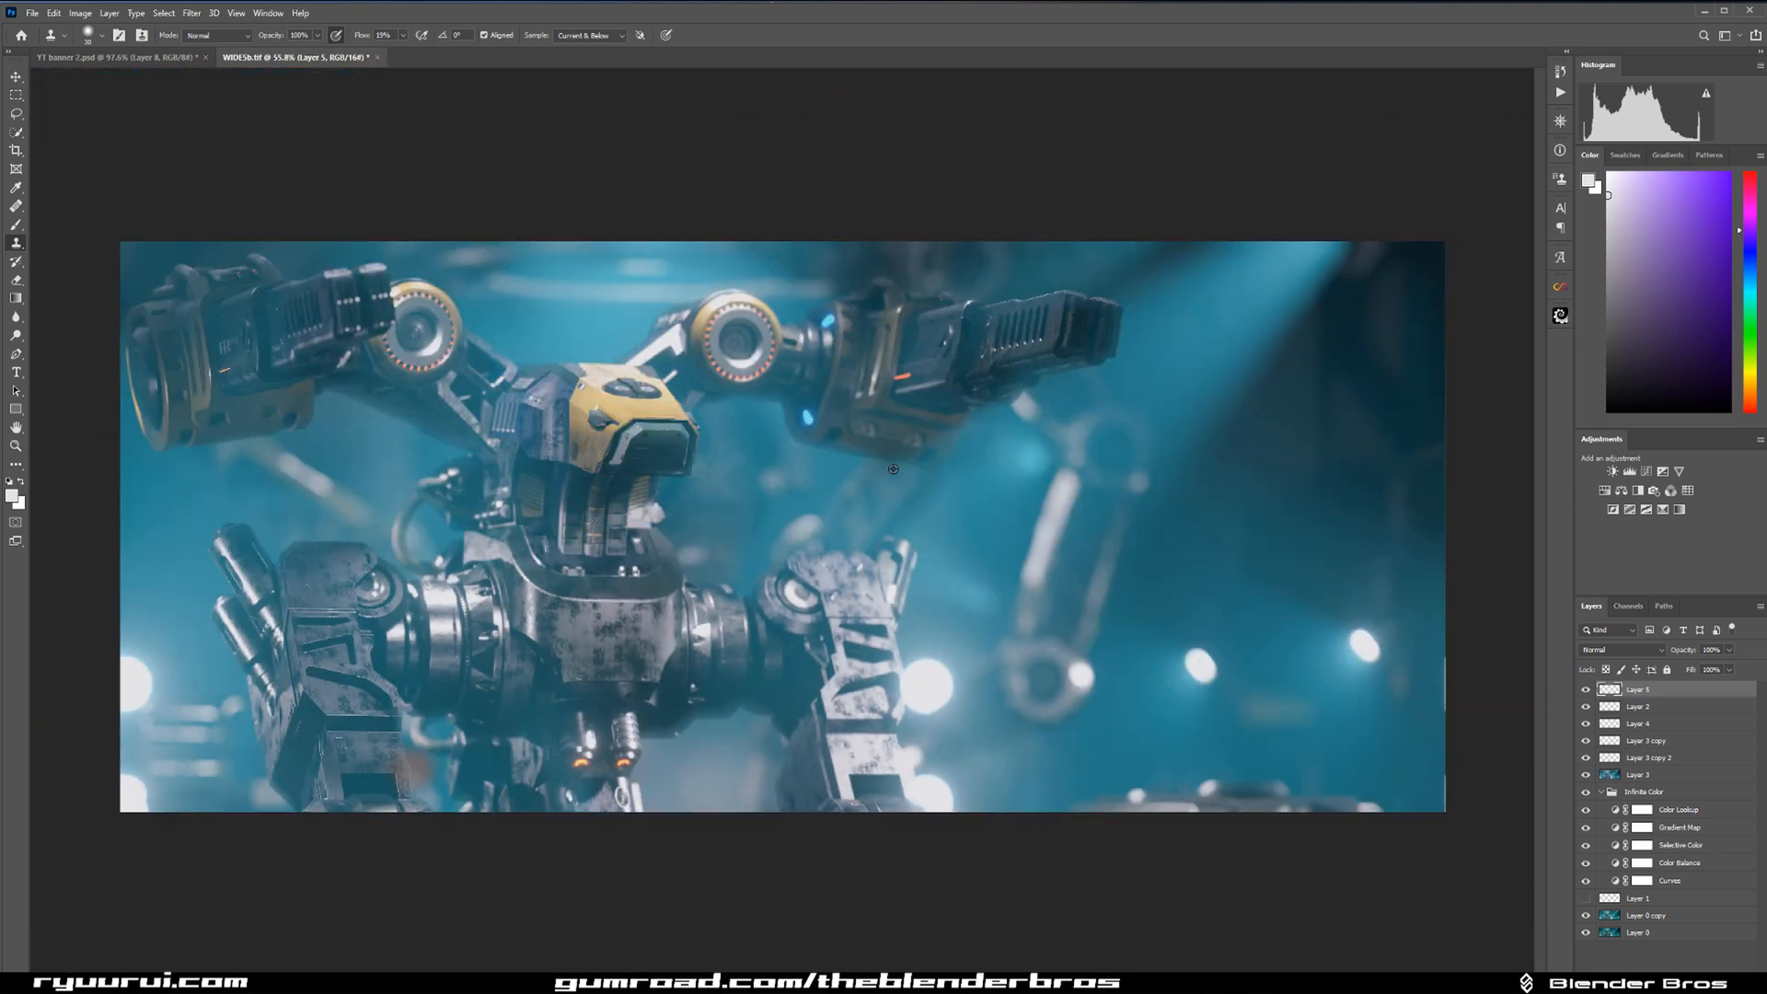
scroll(903, 466, up, 10)
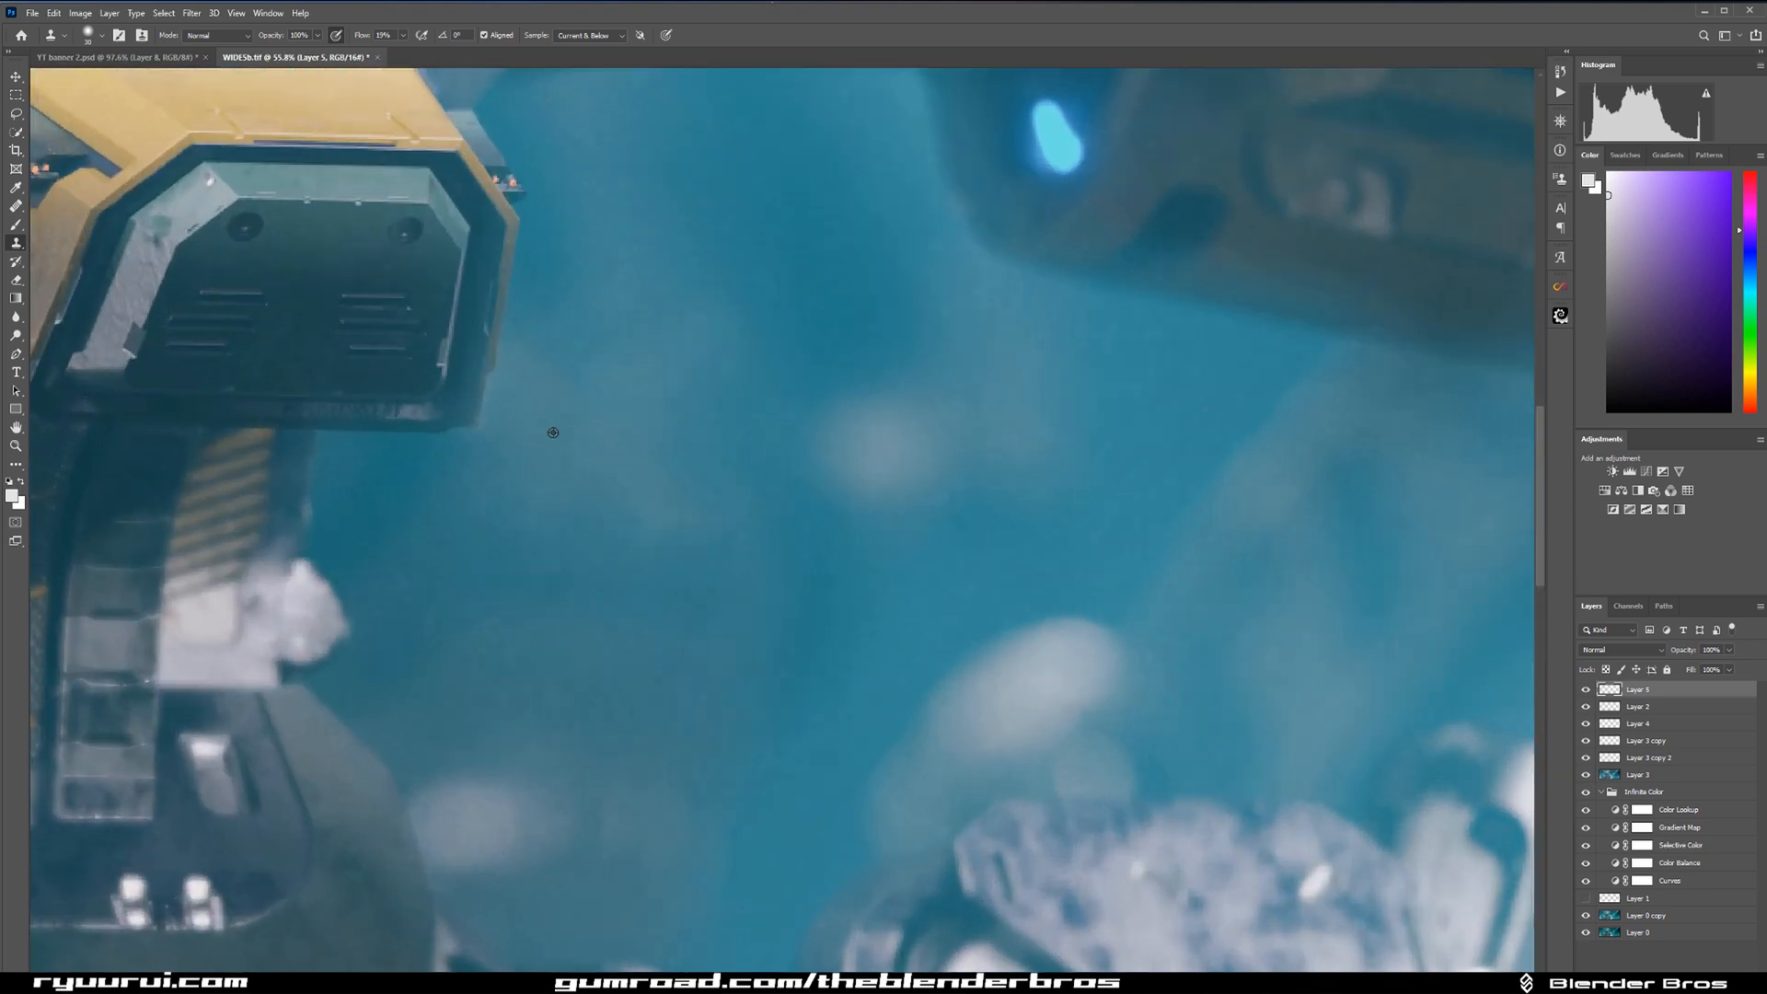
scroll(649, 392, up, 2)
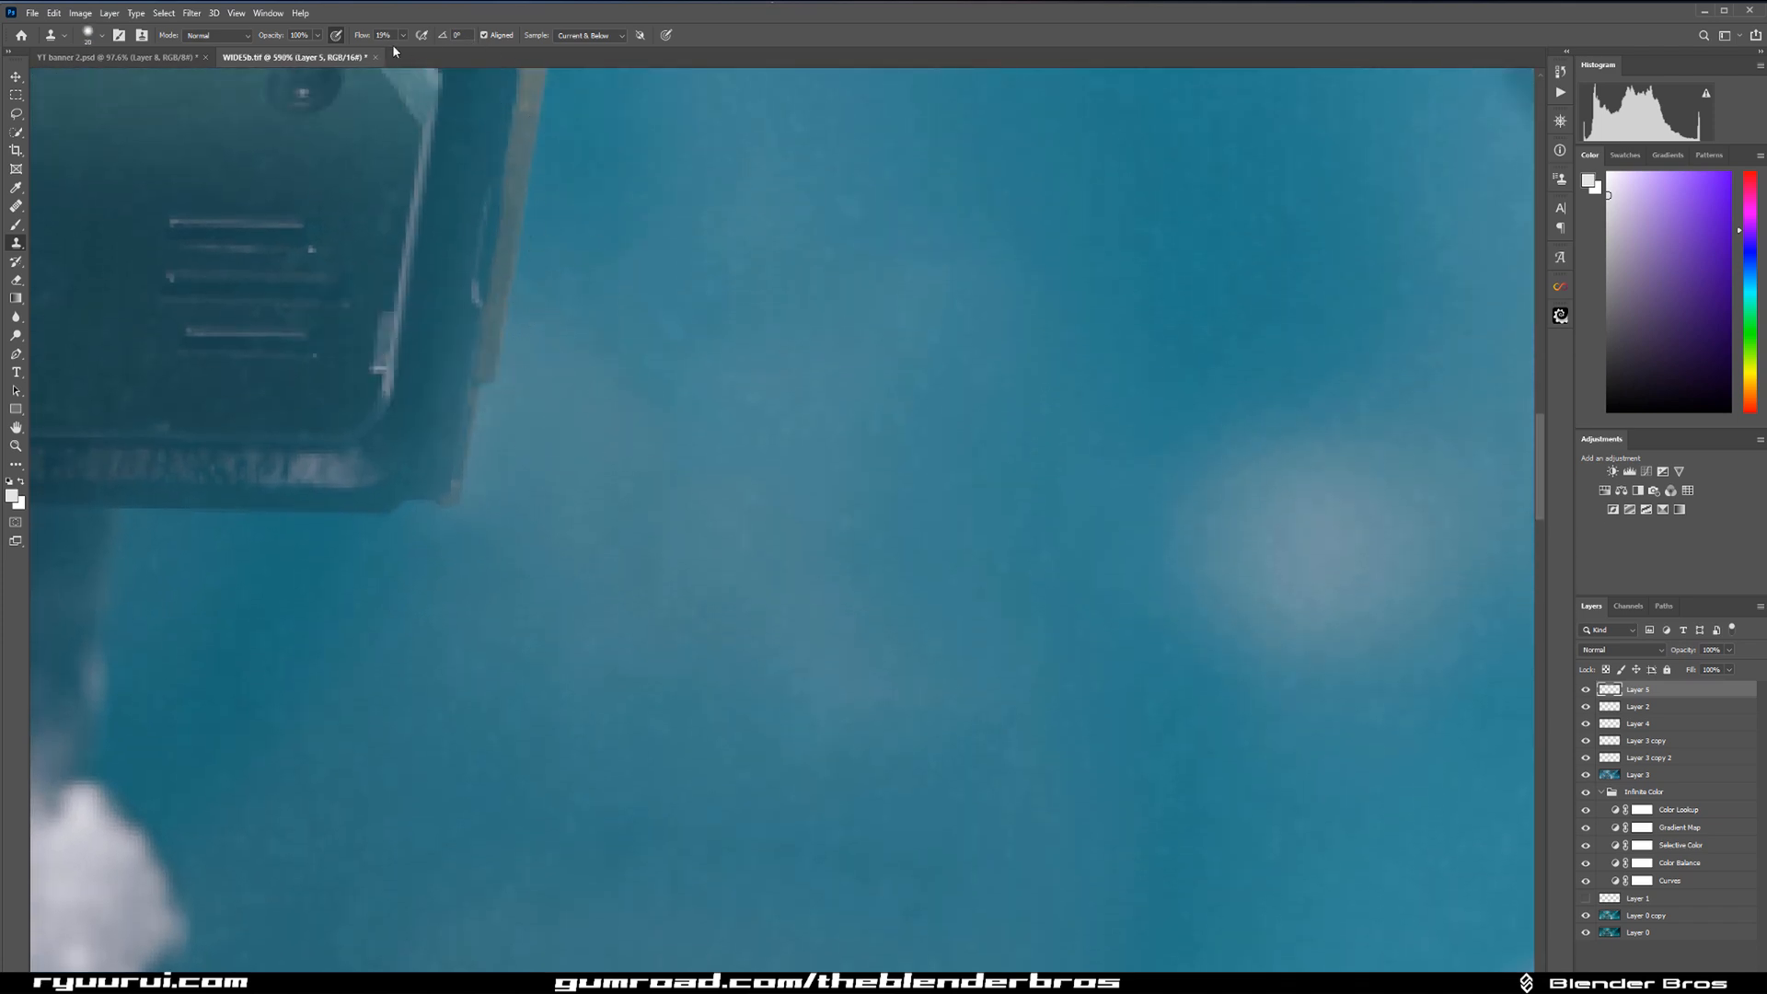
drag(360, 38, 469, 46)
key(])
key(])
key(])
key(])
key(])
key(])
key(bracketleft)
key(bracketleft)
key(bracketleft)
key(bracketleft)
key(bracketleft)
key(bracketleft)
key(bracketleft)
key(bracketleft)
key(bracketleft)
key(bracketleft)
key(bracketleft)
alt+click(486, 568)
mouse_move(475, 511)
mouse_down()
mouse_move(488, 608)
mouse_move(463, 532)
mouse_up()
key(ctrl+z)
alt+click(384, 570)
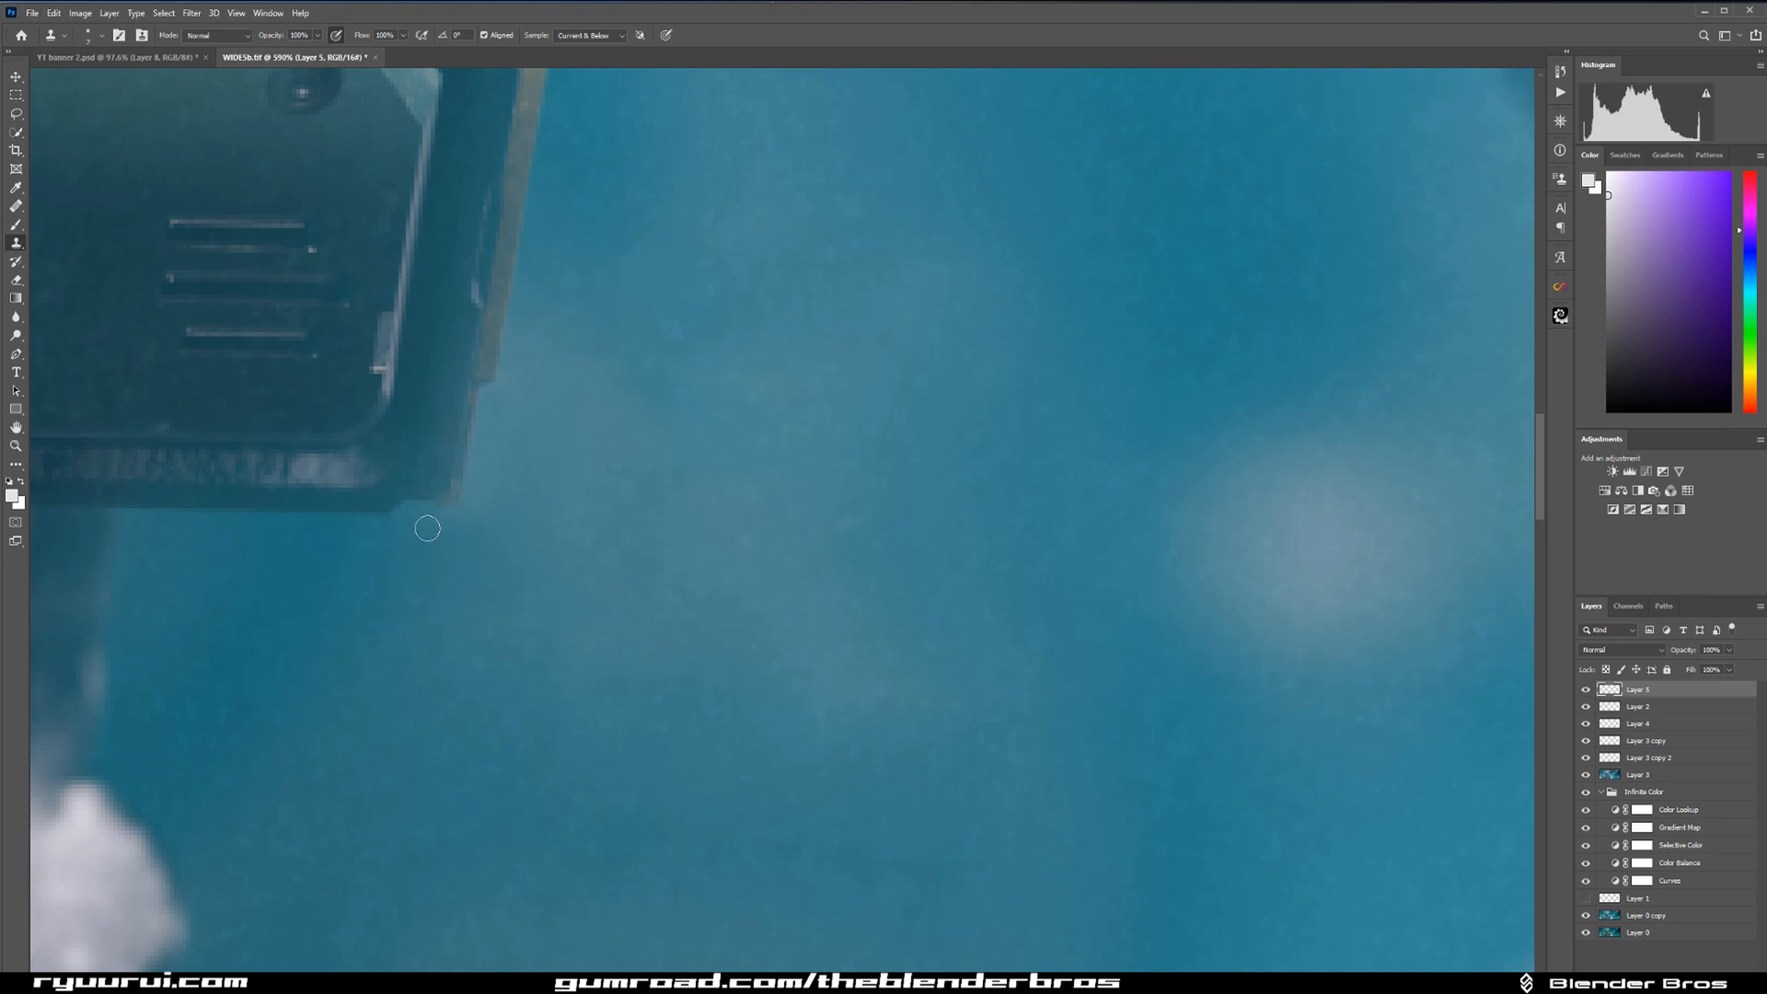
key(ctrl+z)
alt+click(497, 513)
drag(480, 505, 482, 504)
Clone-stamp the background beside the head with a larger brush and lower the fill of Layer 5.
scroll(1170, 209, down, 5)
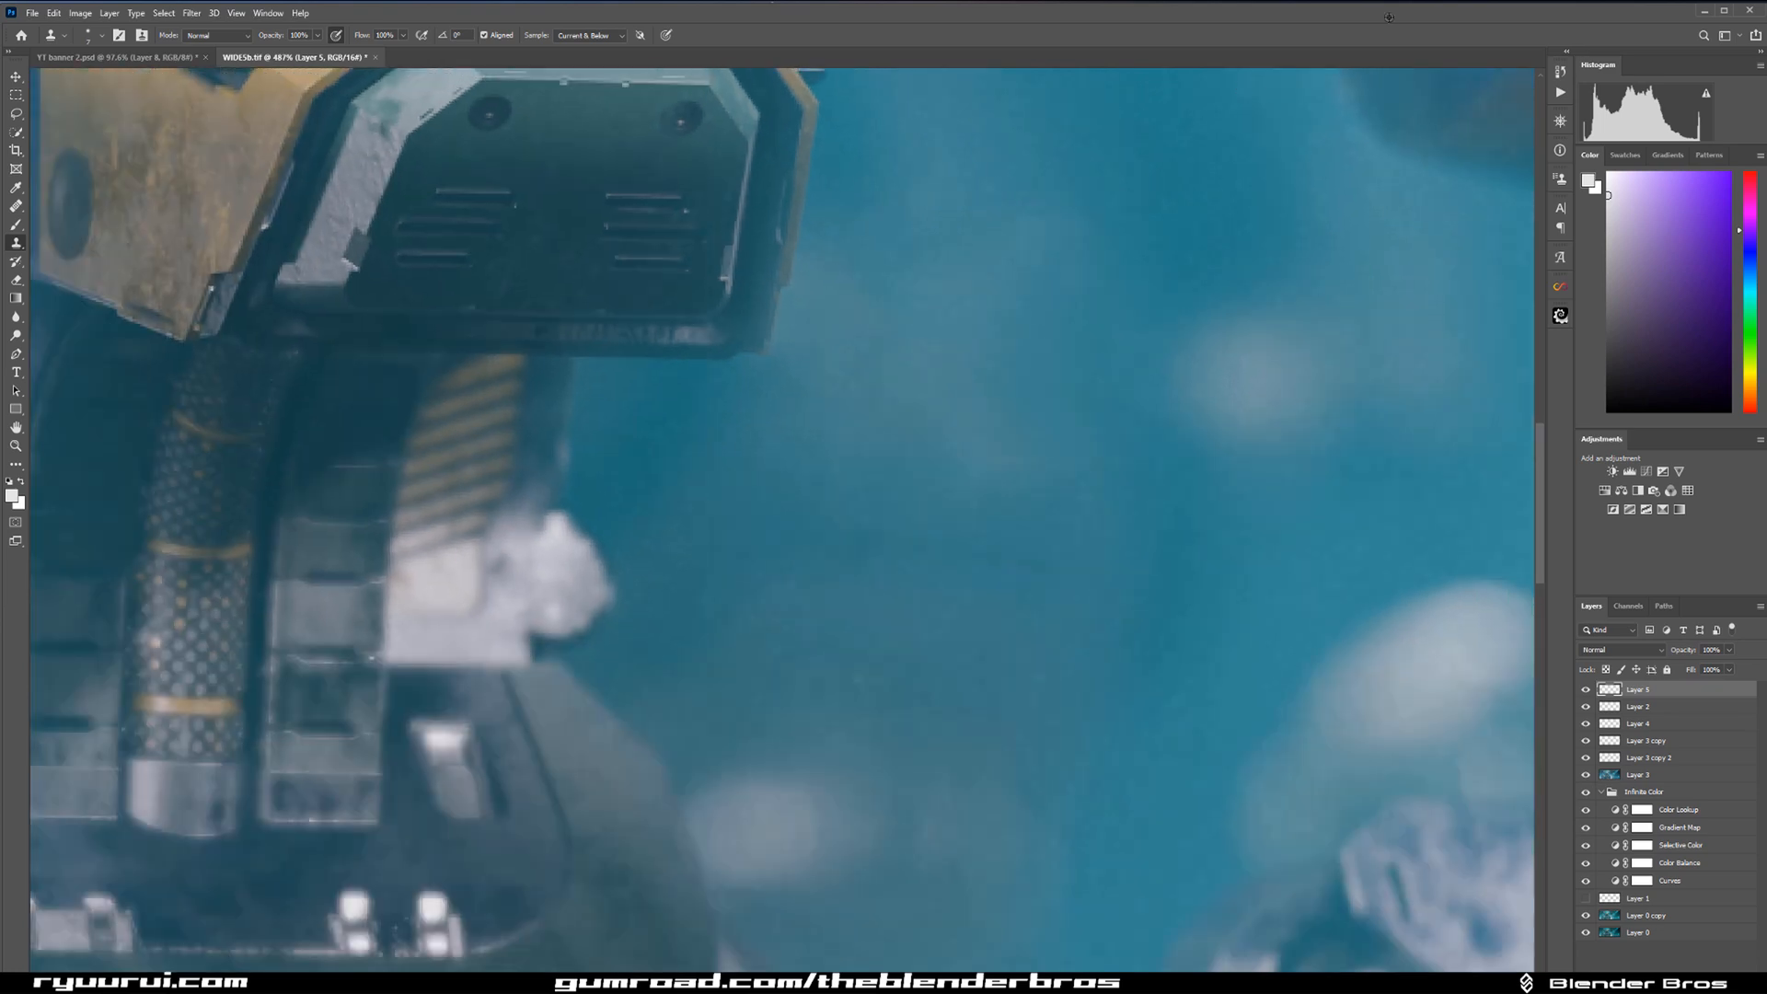
scroll(934, 383, up, 3)
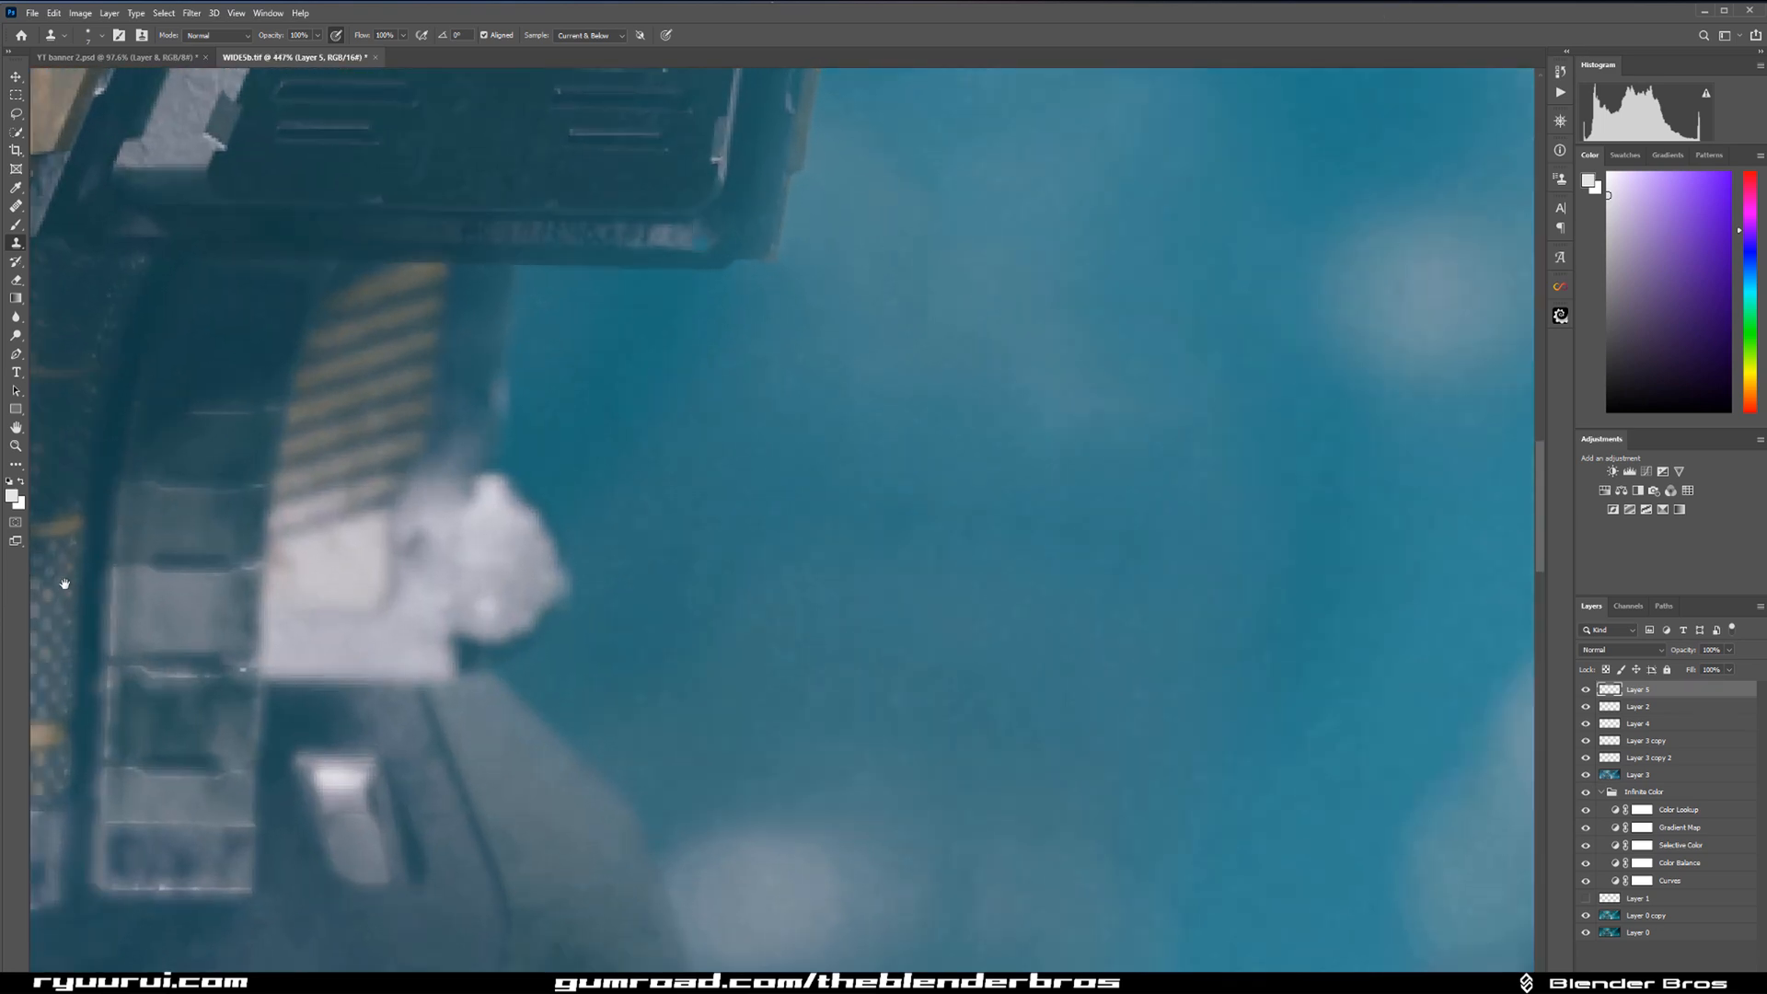
drag(713, 447, 512, 626)
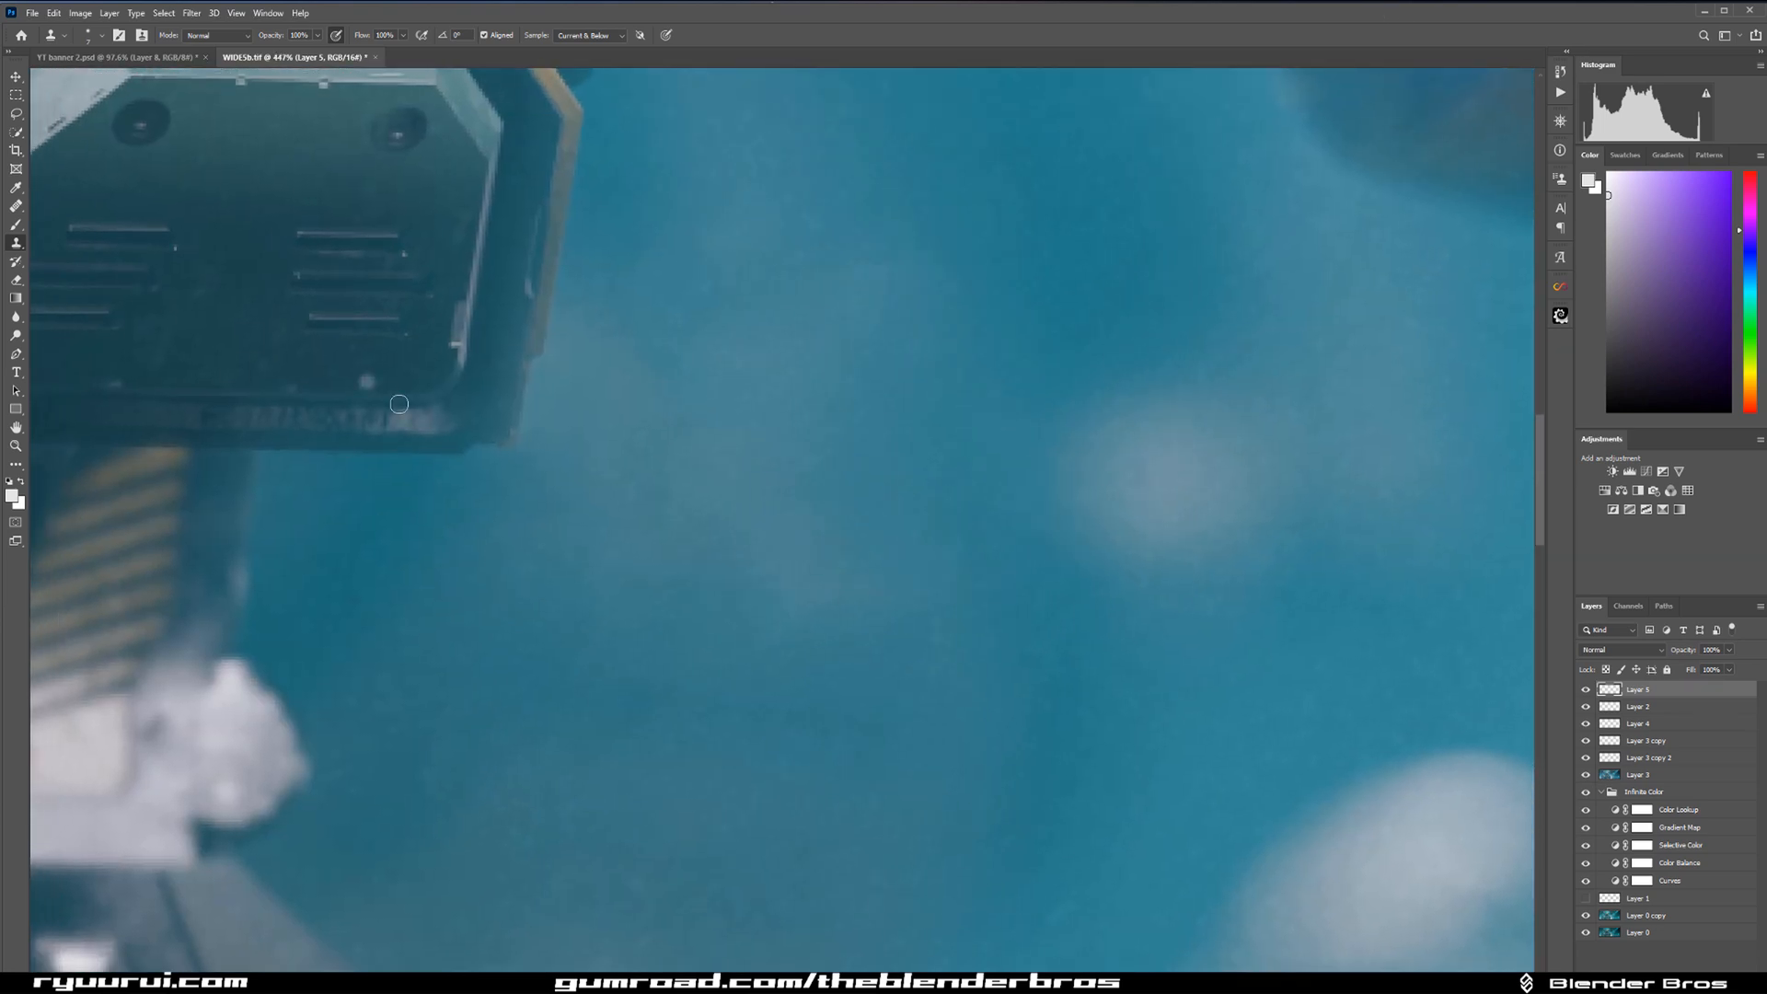
key(bracketright)
key(bracketright)
key(bracketright)
key(bracketright)
key(bracketright)
key(bracketright)
alt+click(577, 552)
drag(771, 525, 783, 502)
scroll(854, 479, down, 2)
scroll(853, 479, down, 6)
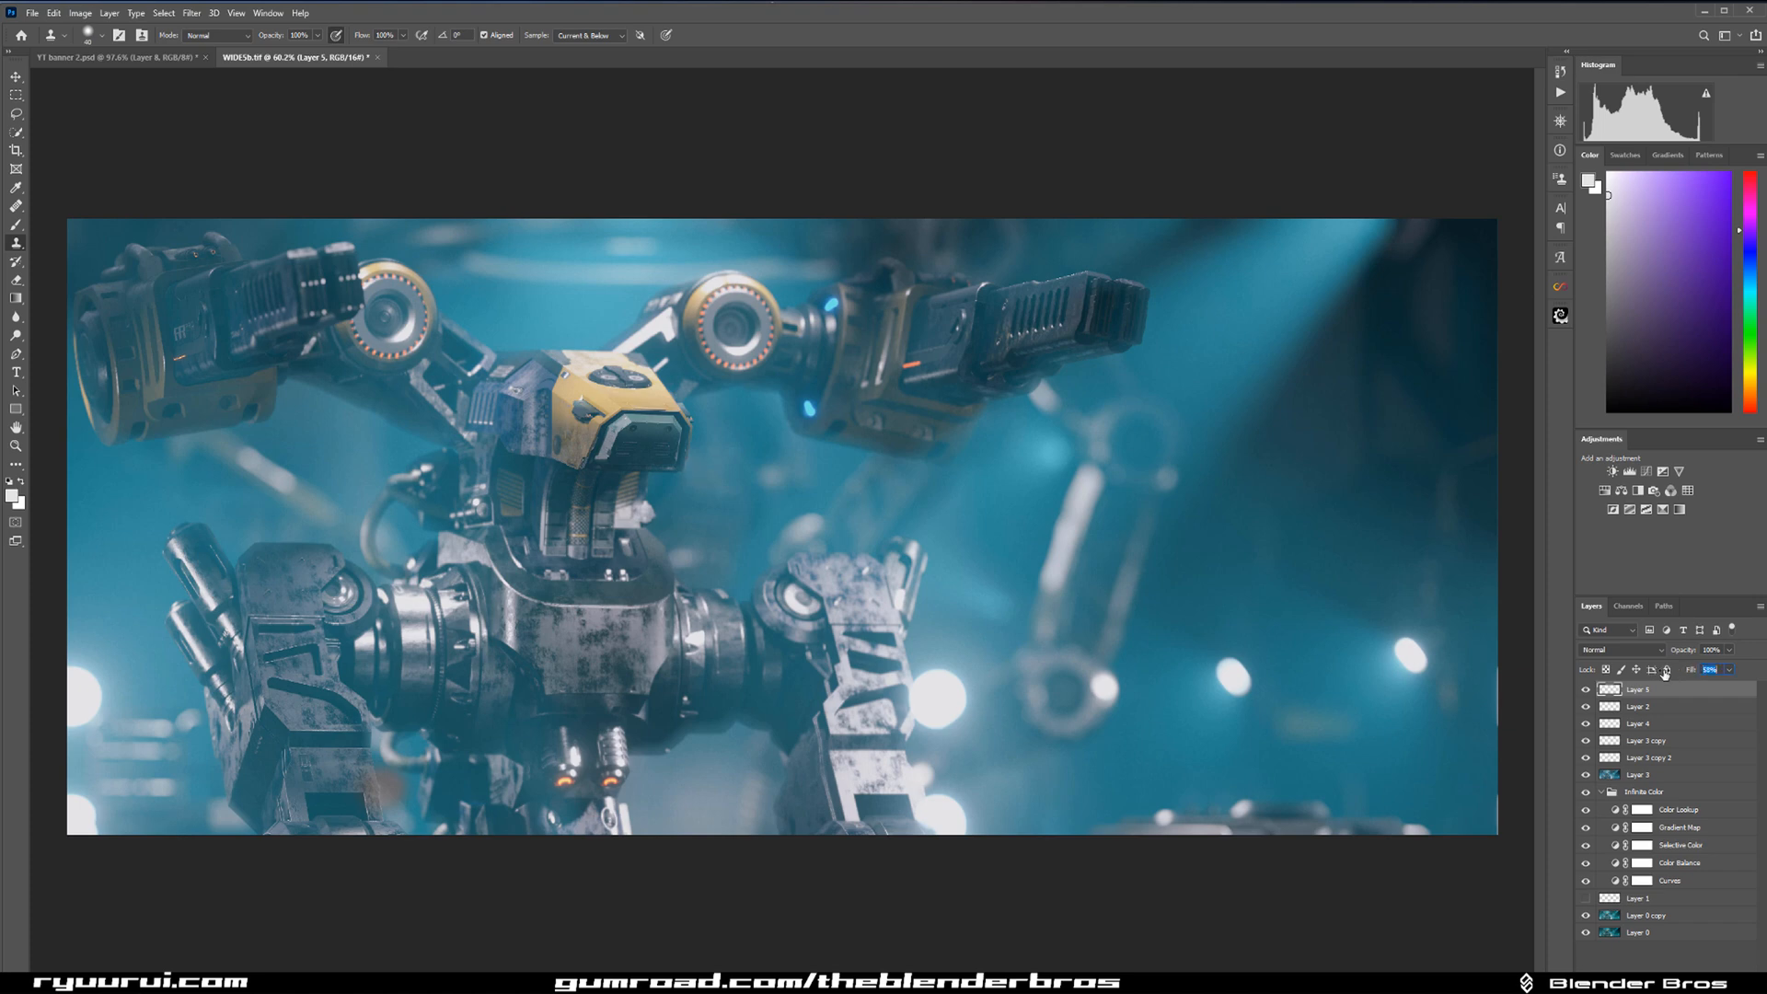
scroll(876, 390, down, 3)
Add a new layer and paint background teal sampled from the image over the haze beside the robot's head.
scroll(1104, 450, up, 4)
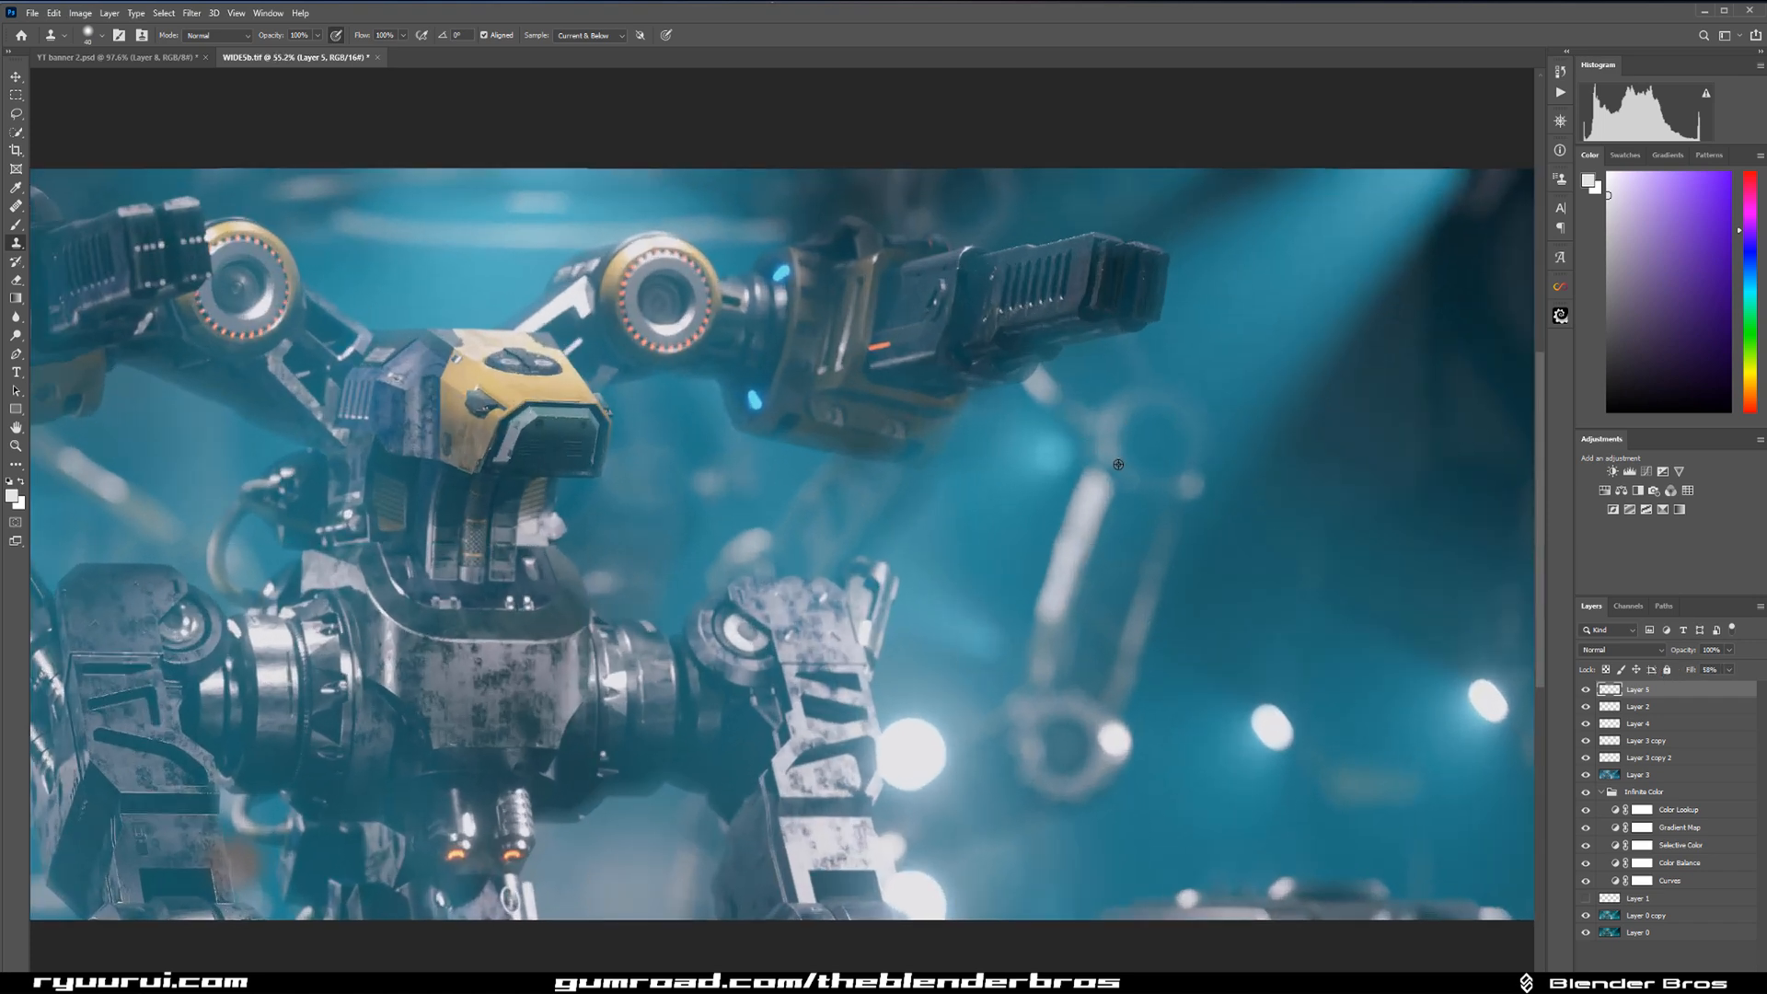
scroll(1113, 502, down, 3)
scroll(998, 678, up, 4)
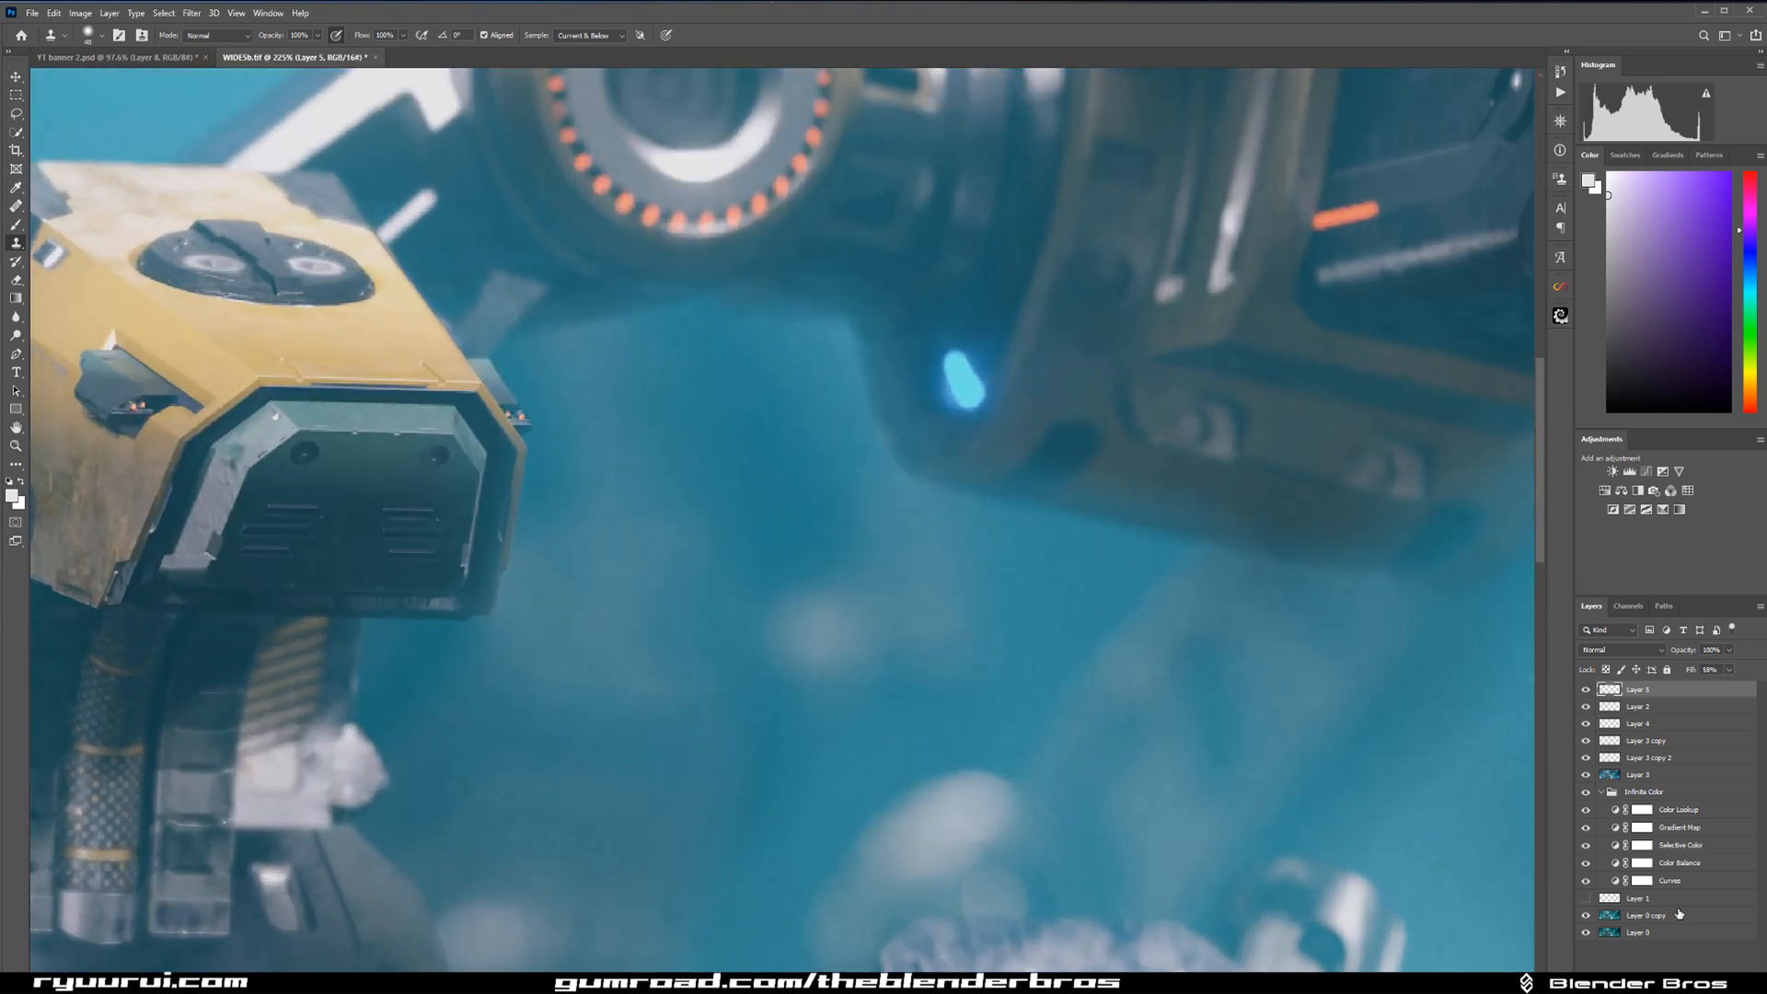
key(ctrl+shift+alt+n)
key(b)
alt+click(716, 411)
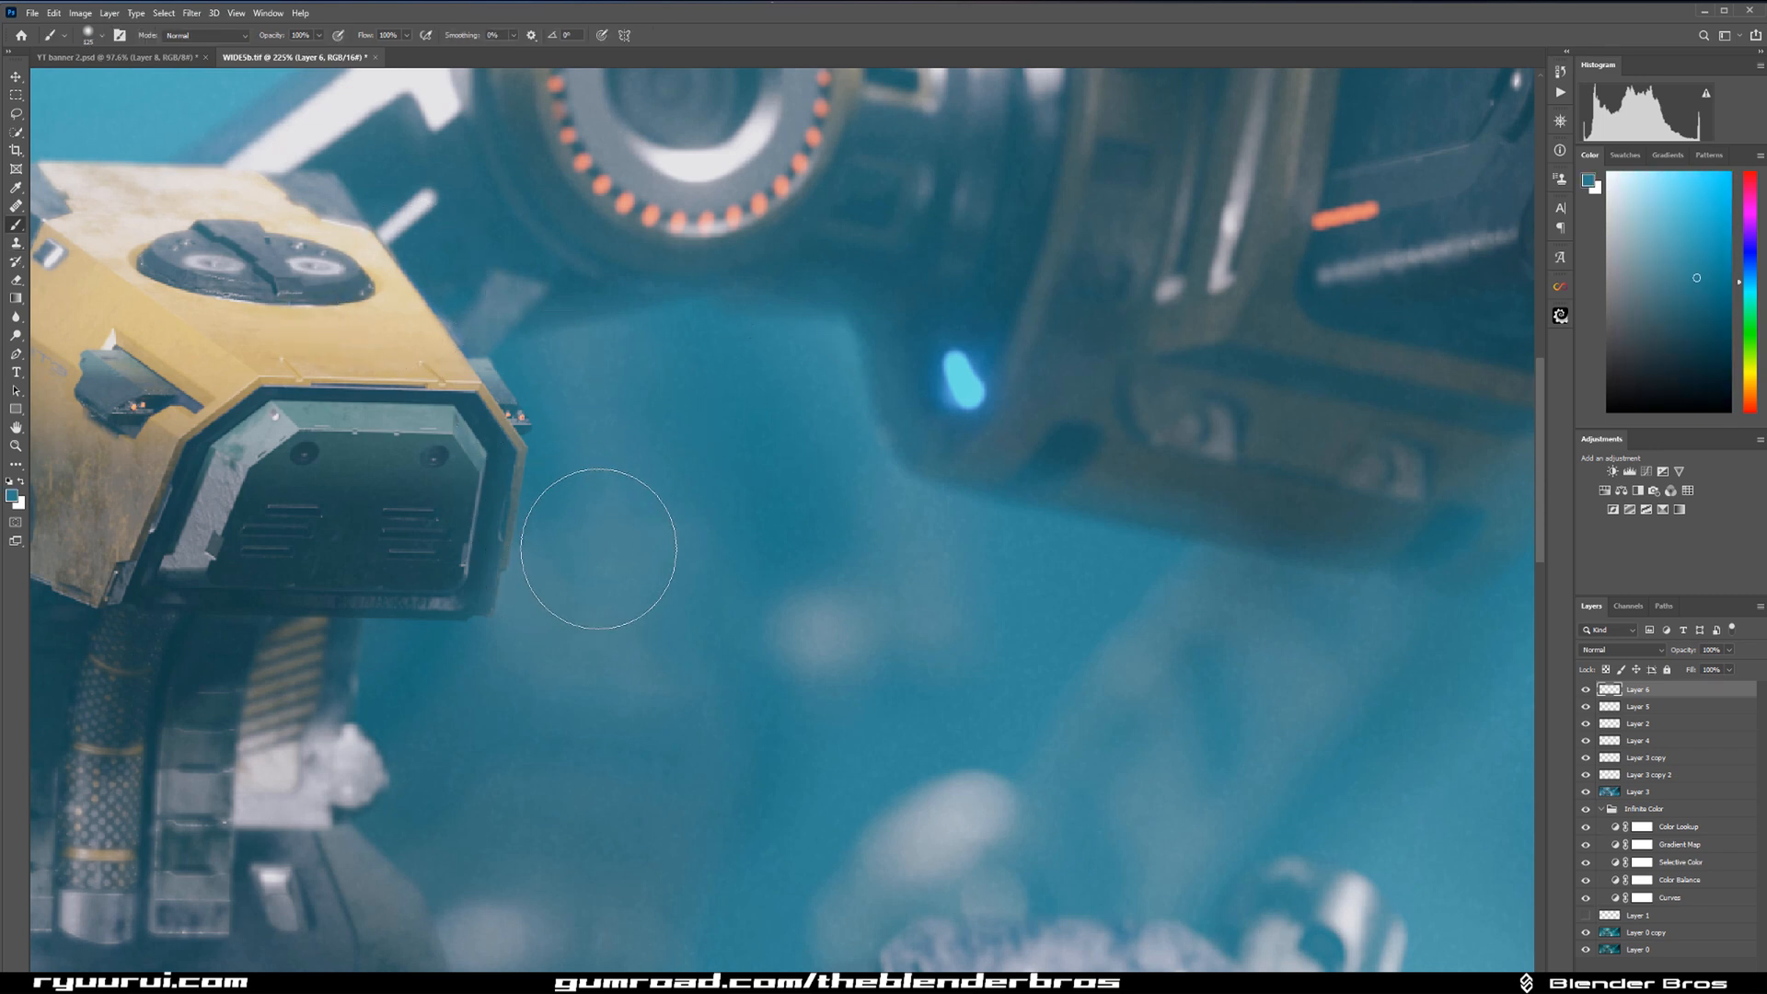
key(ctrl+z)
key(bracketleft)
key(bracketleft)
key(bracketleft)
click(582, 523)
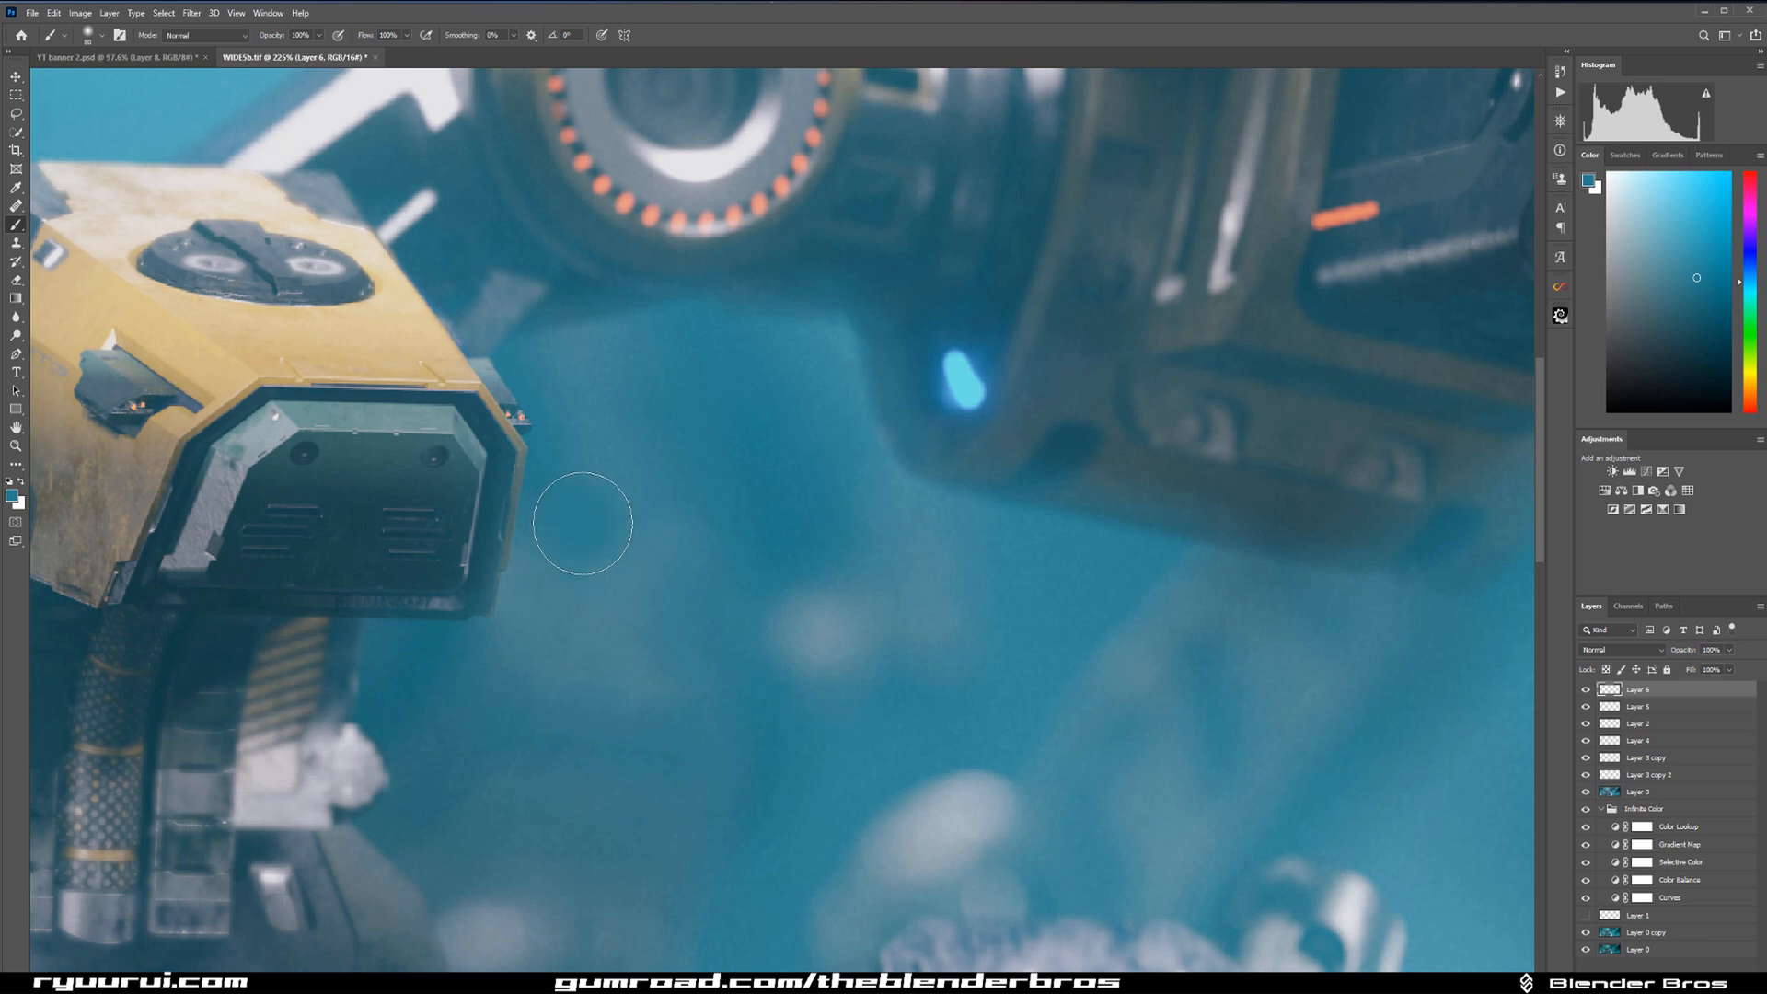
Cover the remaining haze next to the head with teal, using a smaller brush at the edge and a larger one outside.
key(bracketleft)
key(bracketleft)
key(bracketleft)
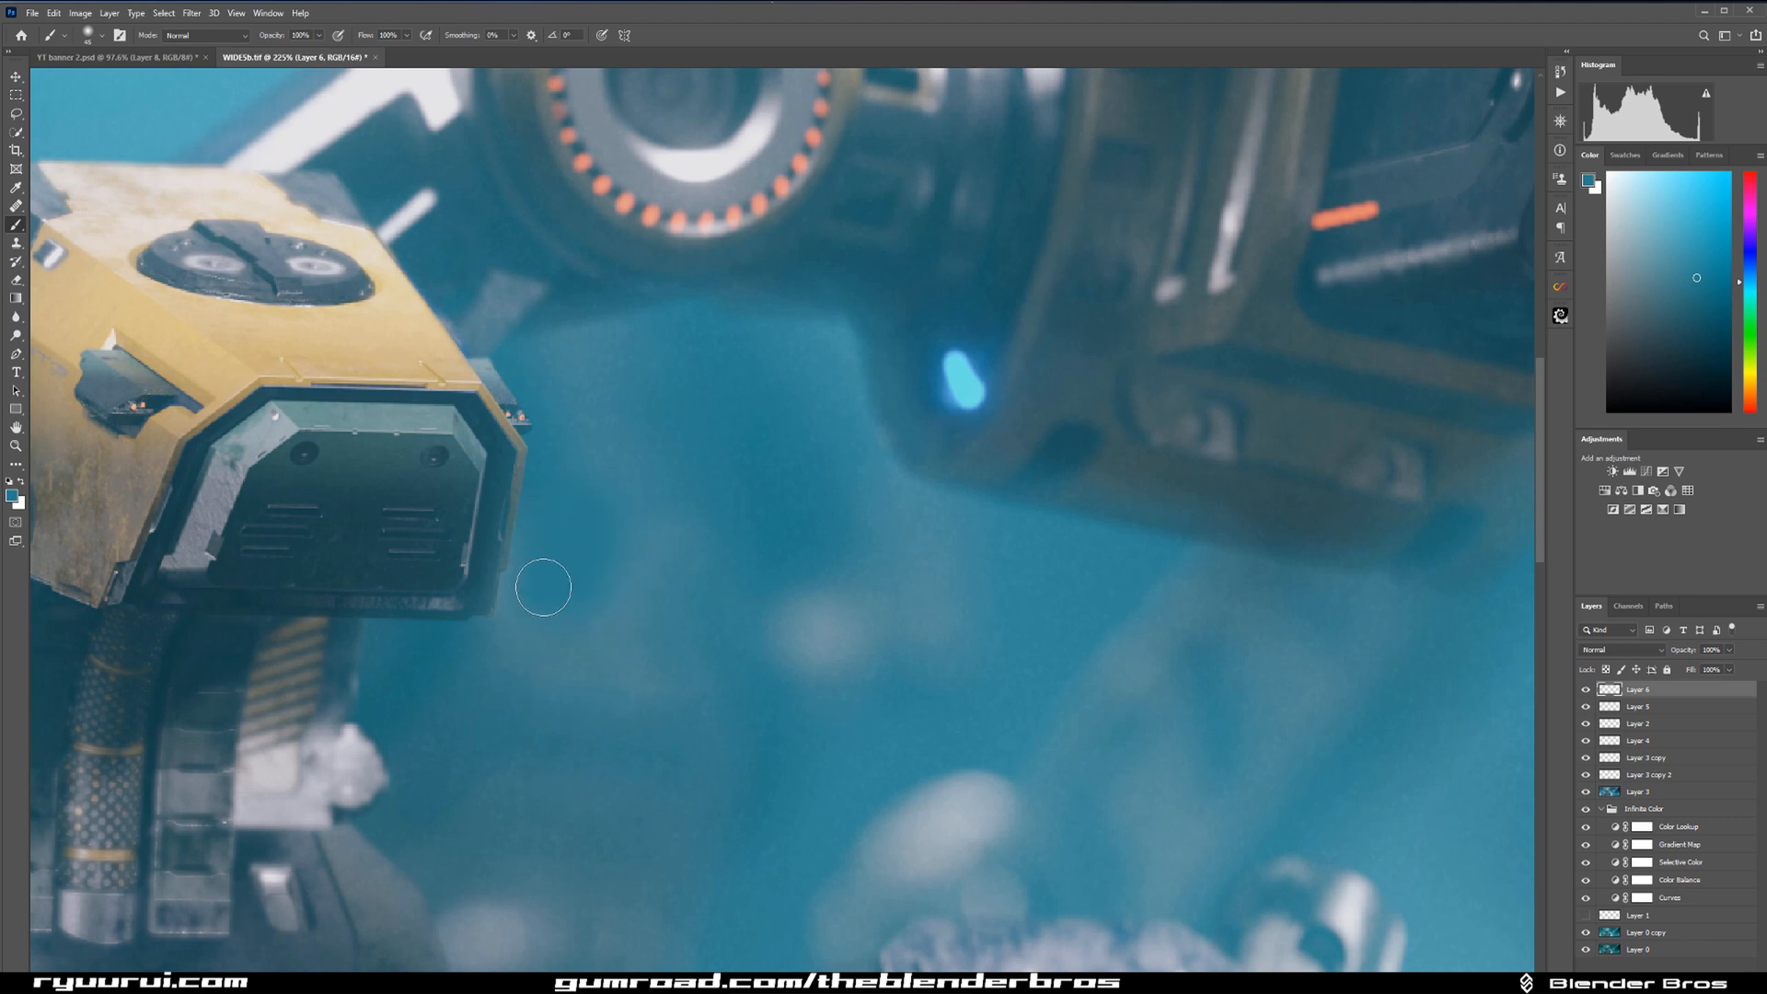
key(bracketright)
key(bracketright)
key(bracketright)
key(bracketright)
key(bracketright)
key(bracketright)
key(bracketright)
key(bracketright)
key(bracketright)
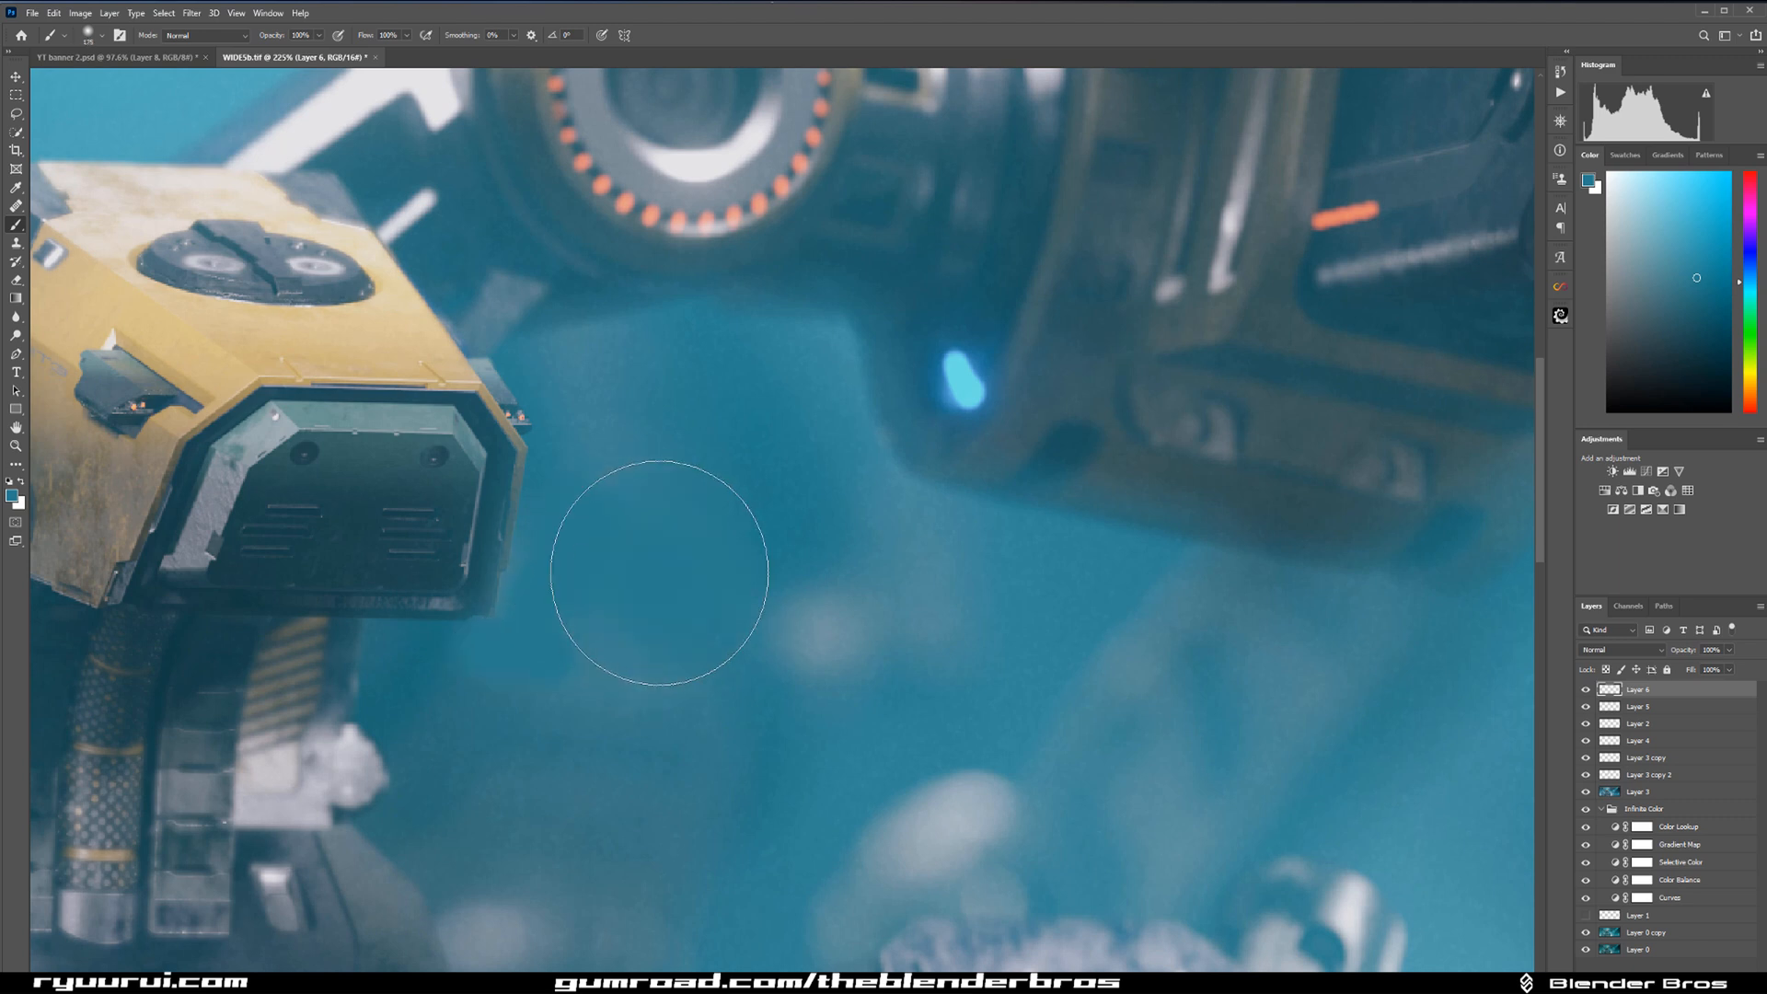
Set the painted teal layer's blend mode to Color and reduce its fill.
click(1615, 650)
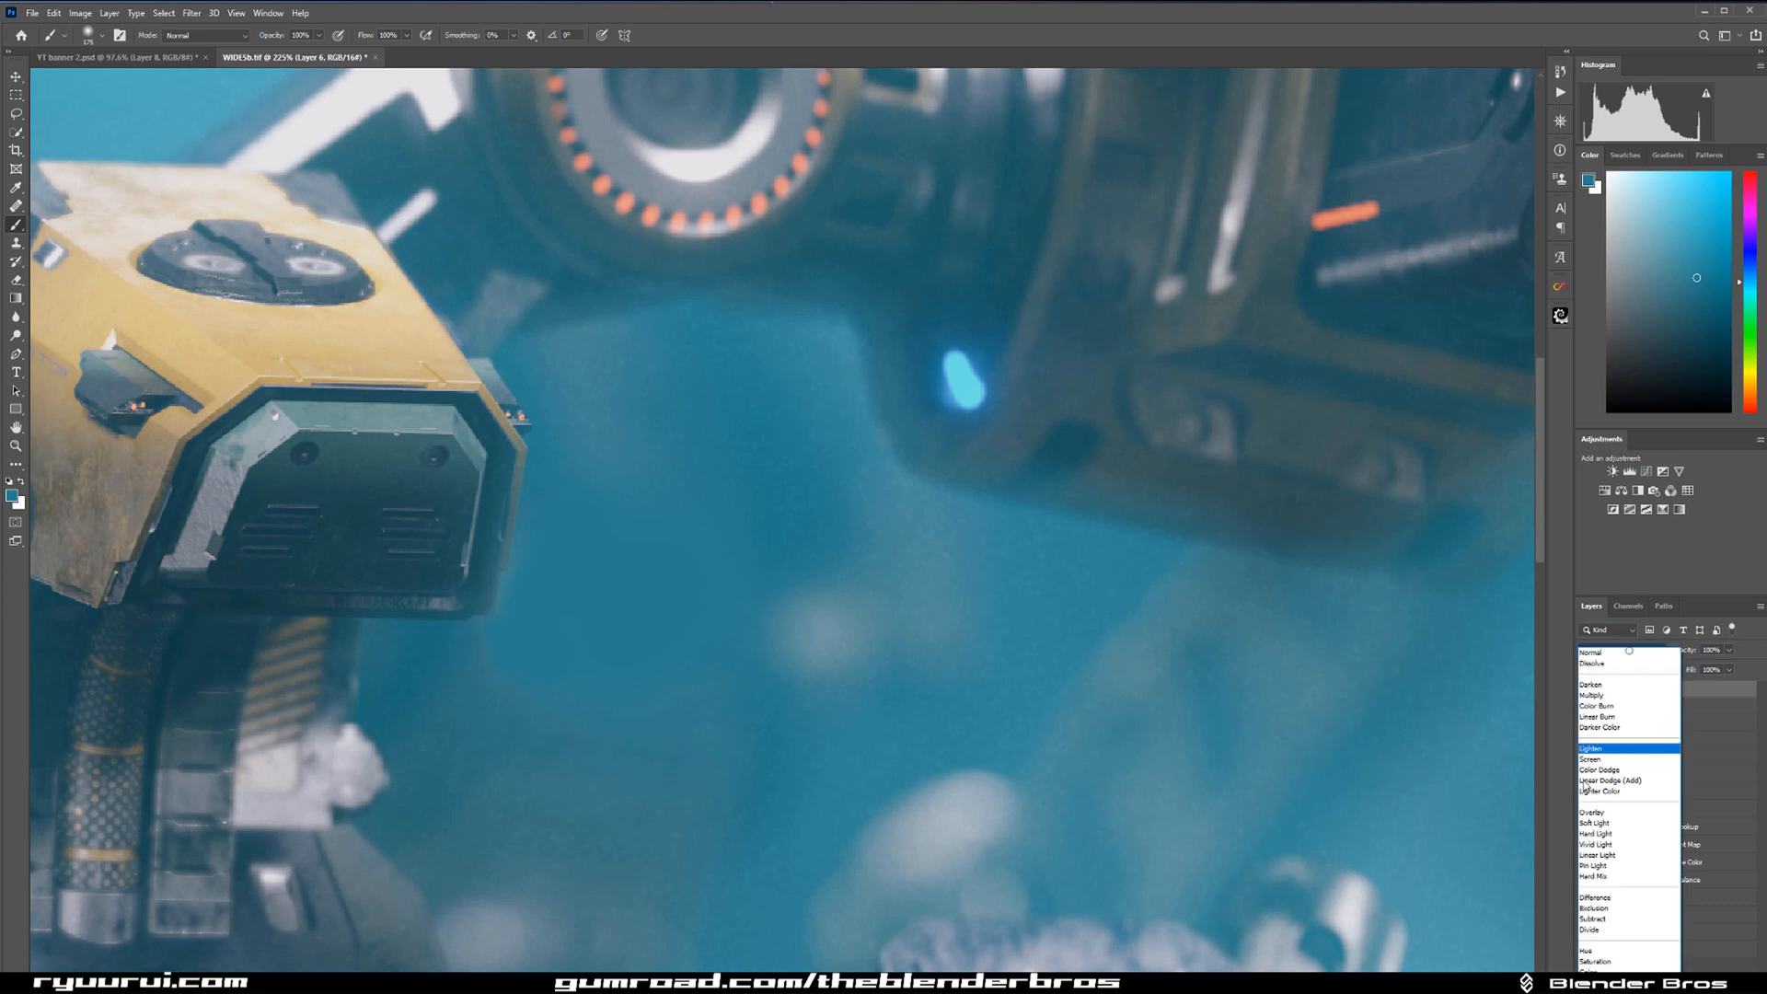
click(1597, 972)
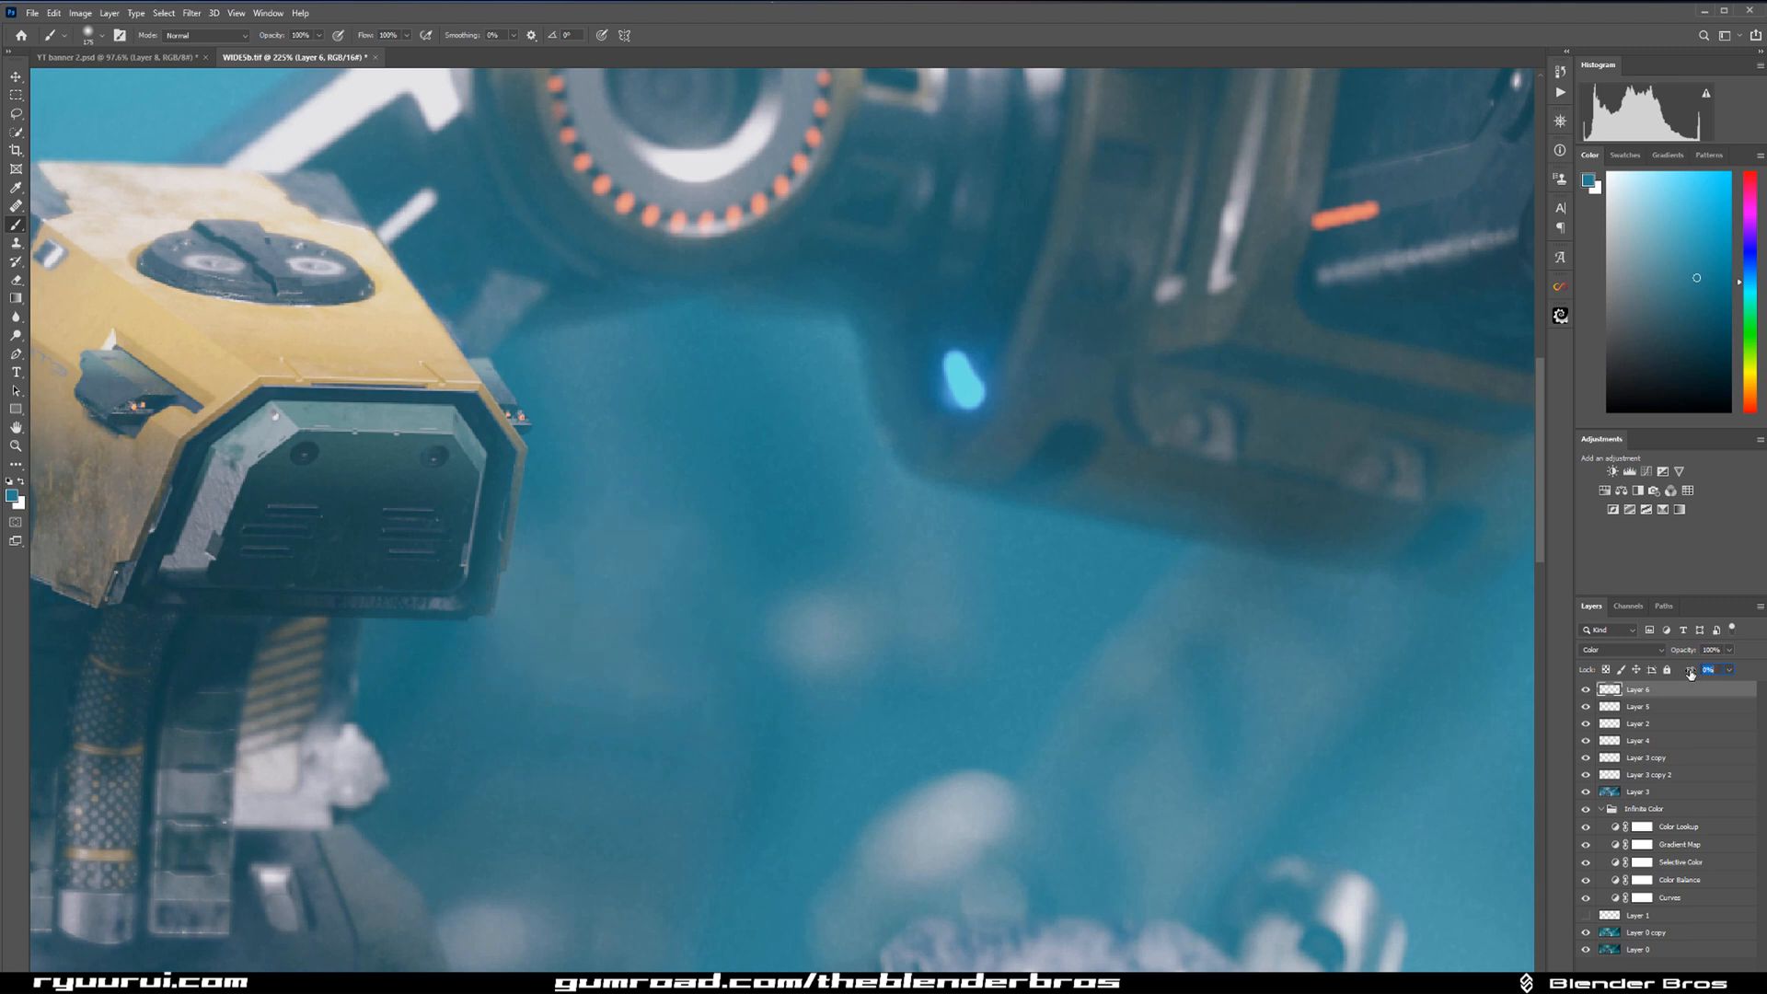
drag(1690, 673, 1685, 674)
Add a new layer and paint teal sampled from the background over the haze beneath the robot's head.
alt+click(798, 490)
alt+click(565, 830)
click(1702, 983)
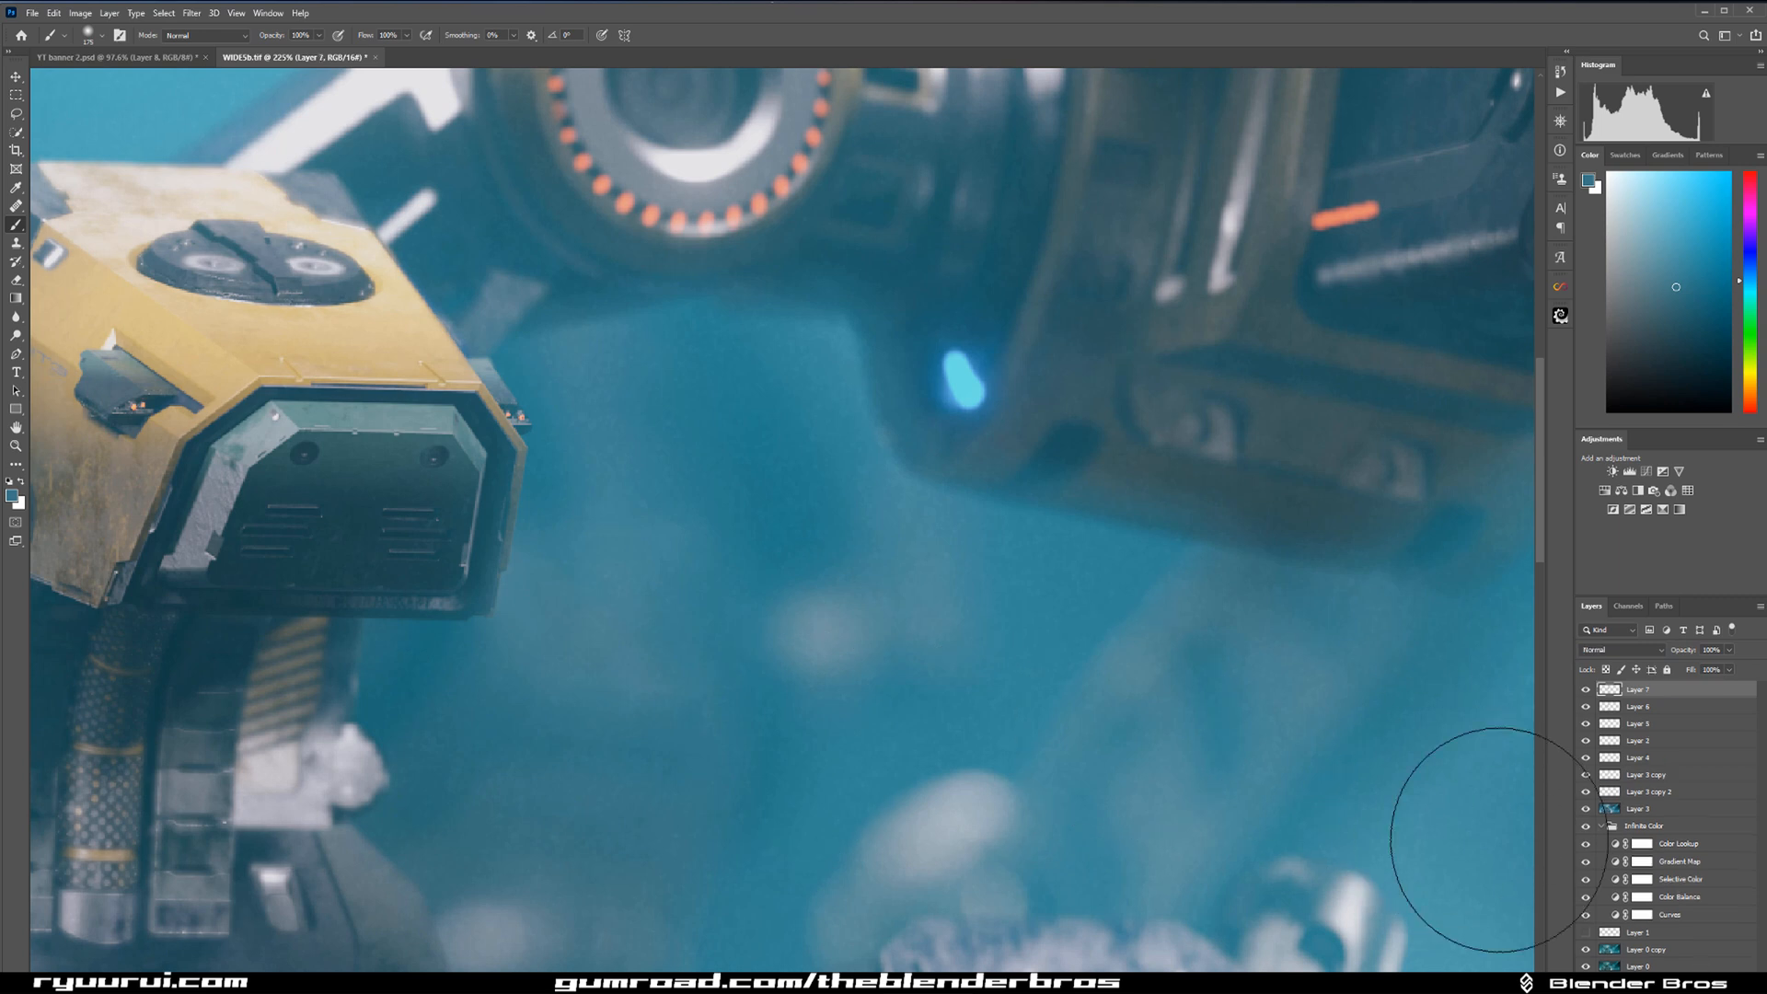
alt+click(542, 817)
mouse_move(609, 670)
mouse_down()
mouse_move(601, 621)
mouse_move(661, 572)
mouse_move(697, 717)
mouse_move(678, 789)
mouse_up()
Set the new teal layer's blend mode to Luminosity, compare it on and off, and lower its fill to 19%.
click(1648, 650)
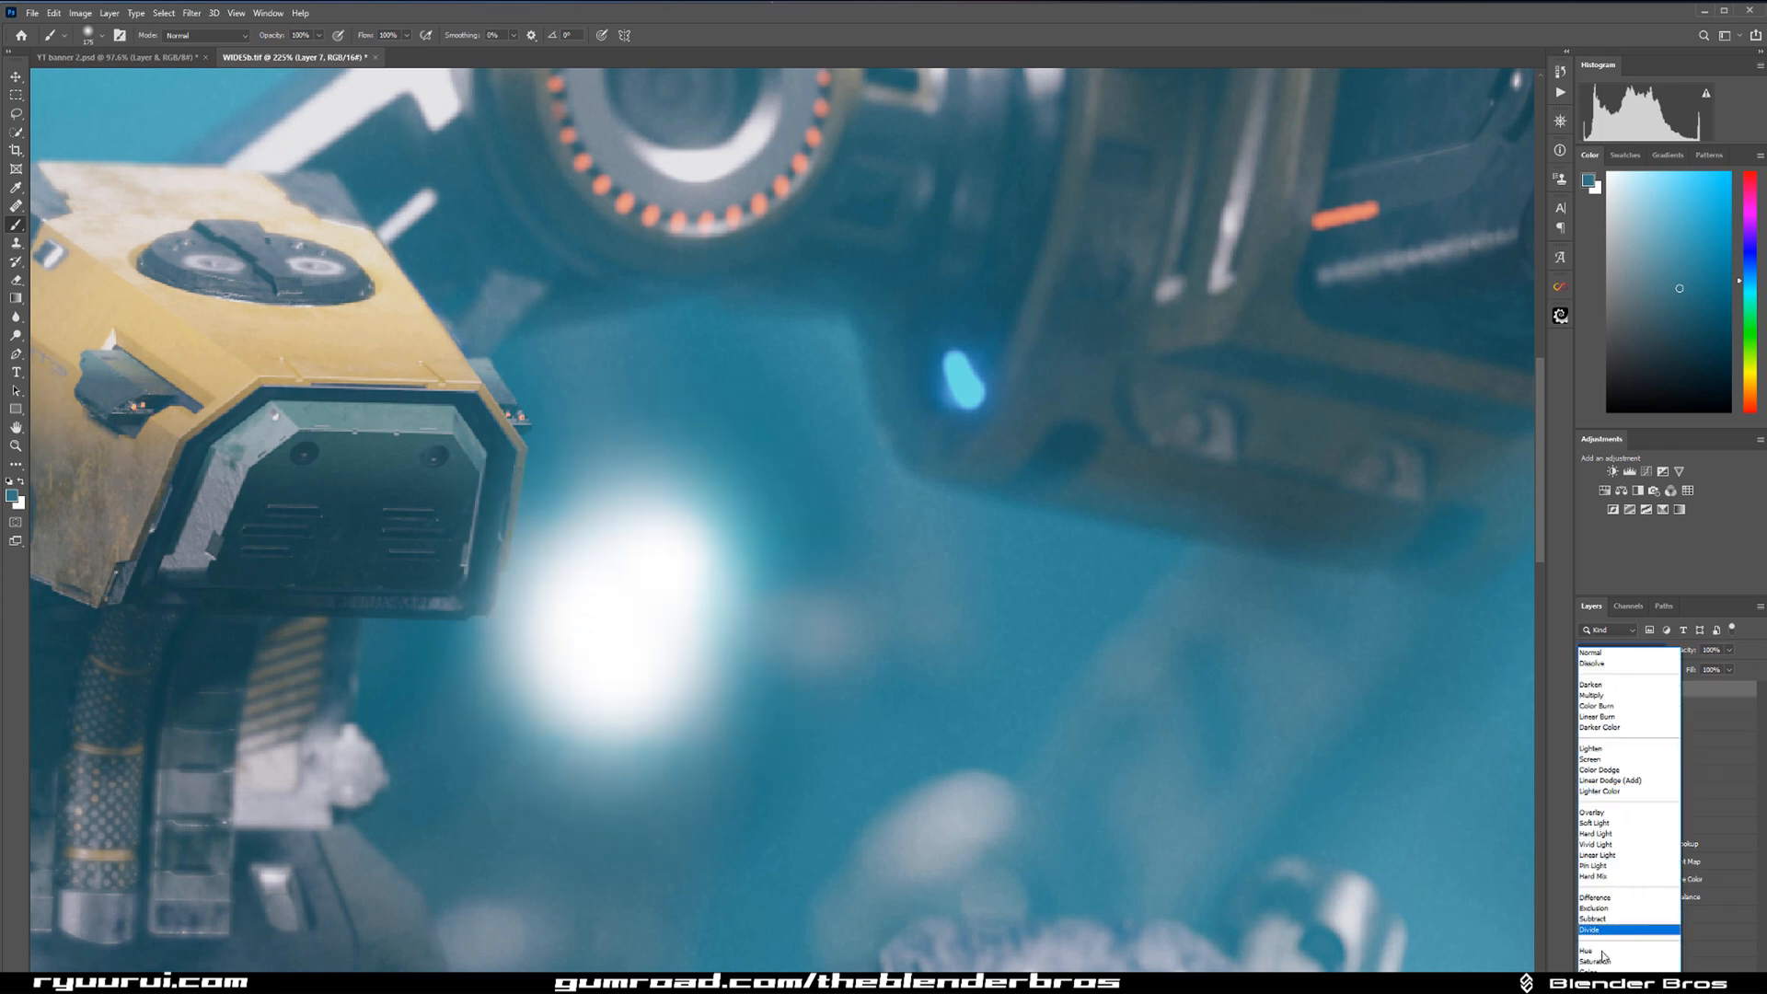
click(1629, 948)
click(1625, 650)
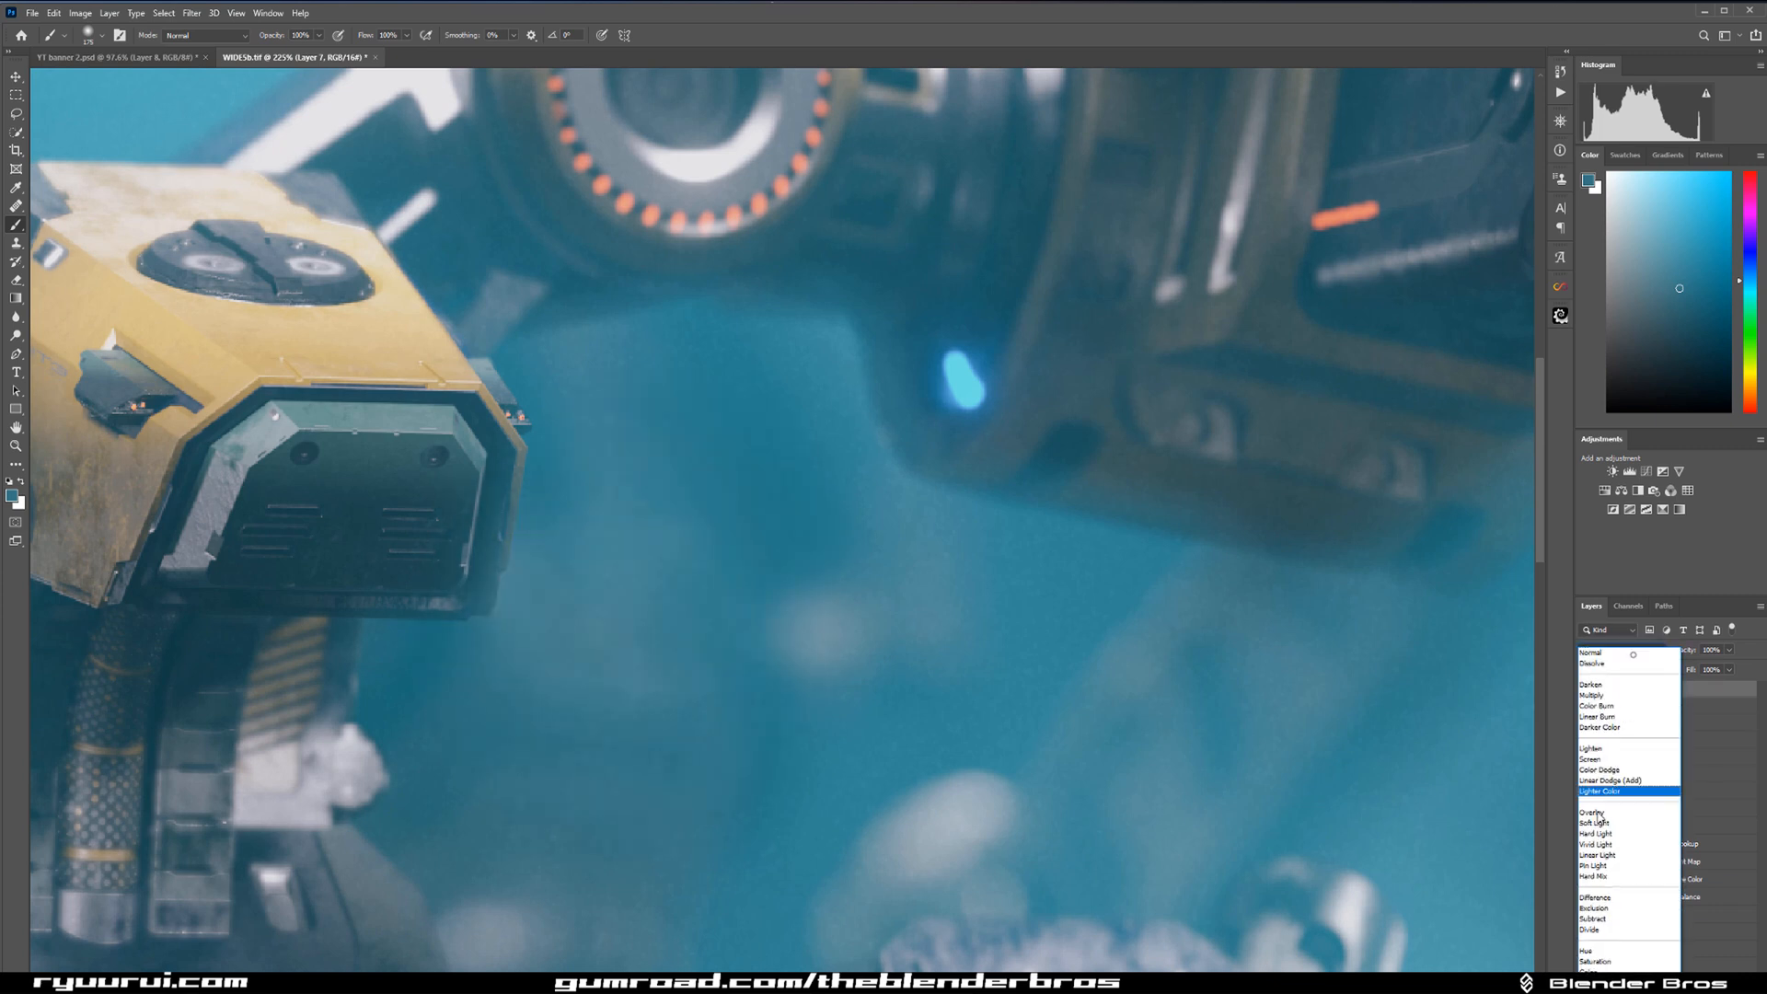
click(1619, 967)
click(1645, 651)
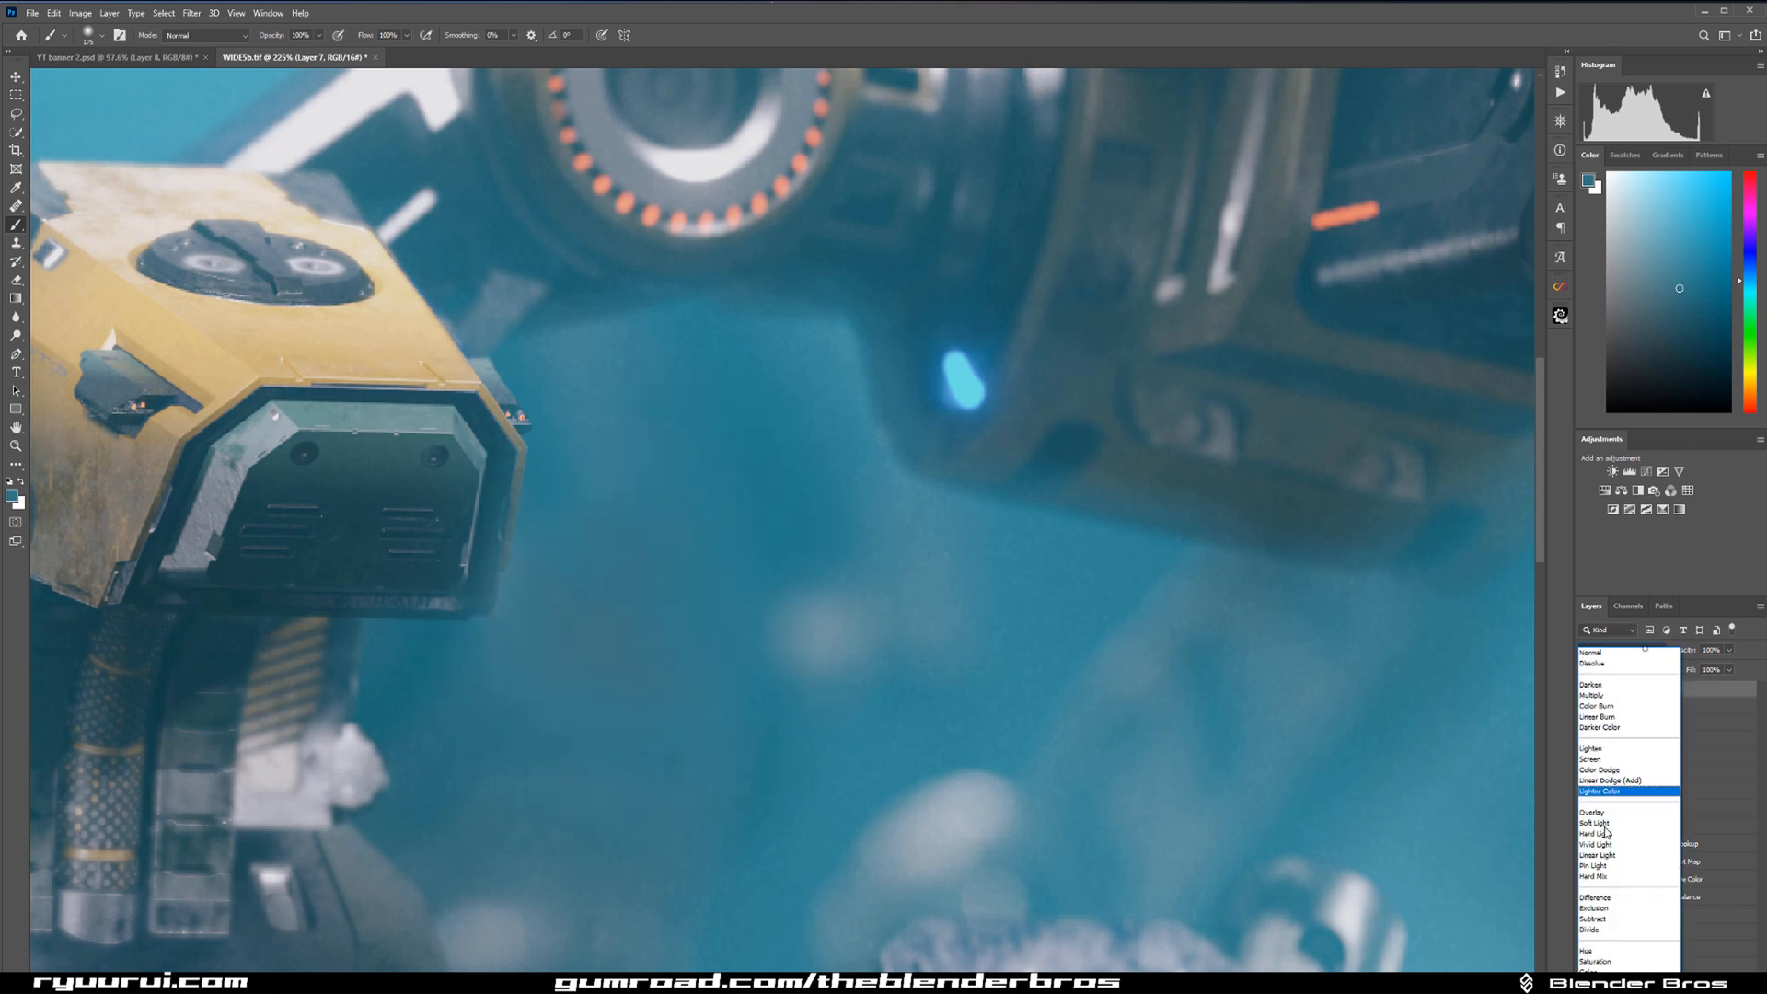
click(1617, 977)
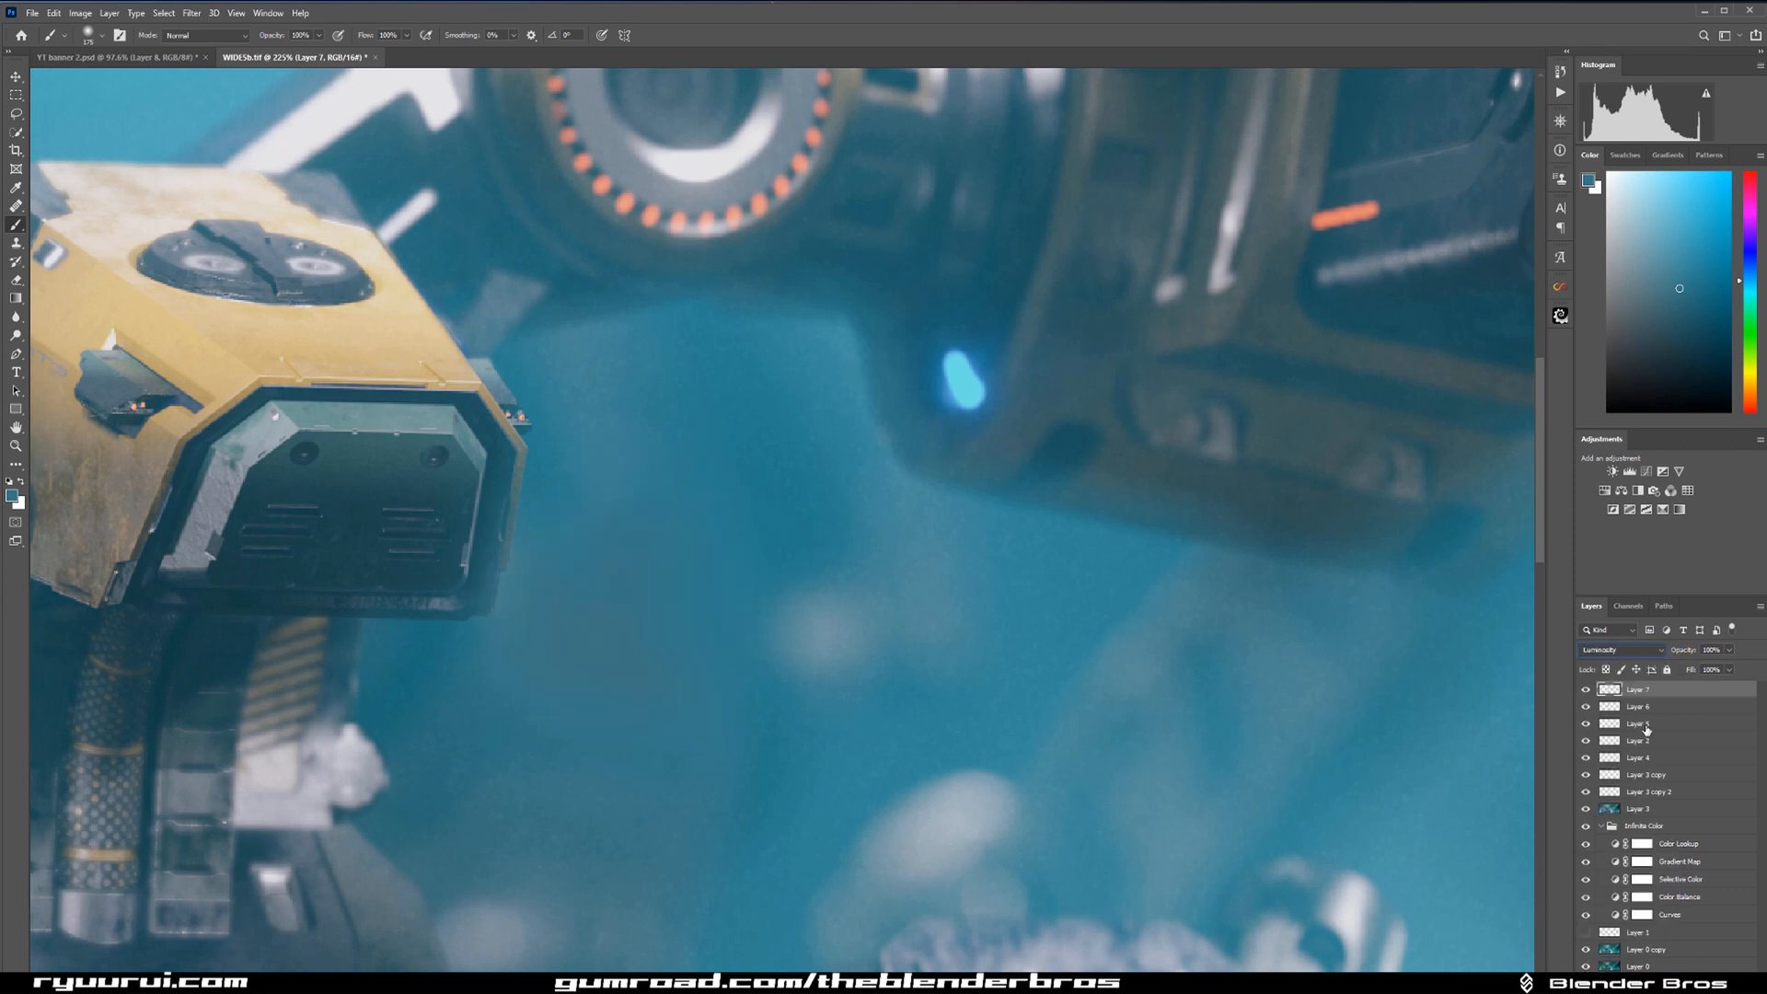
click(1585, 691)
click(1585, 691)
drag(1686, 671, 1682, 671)
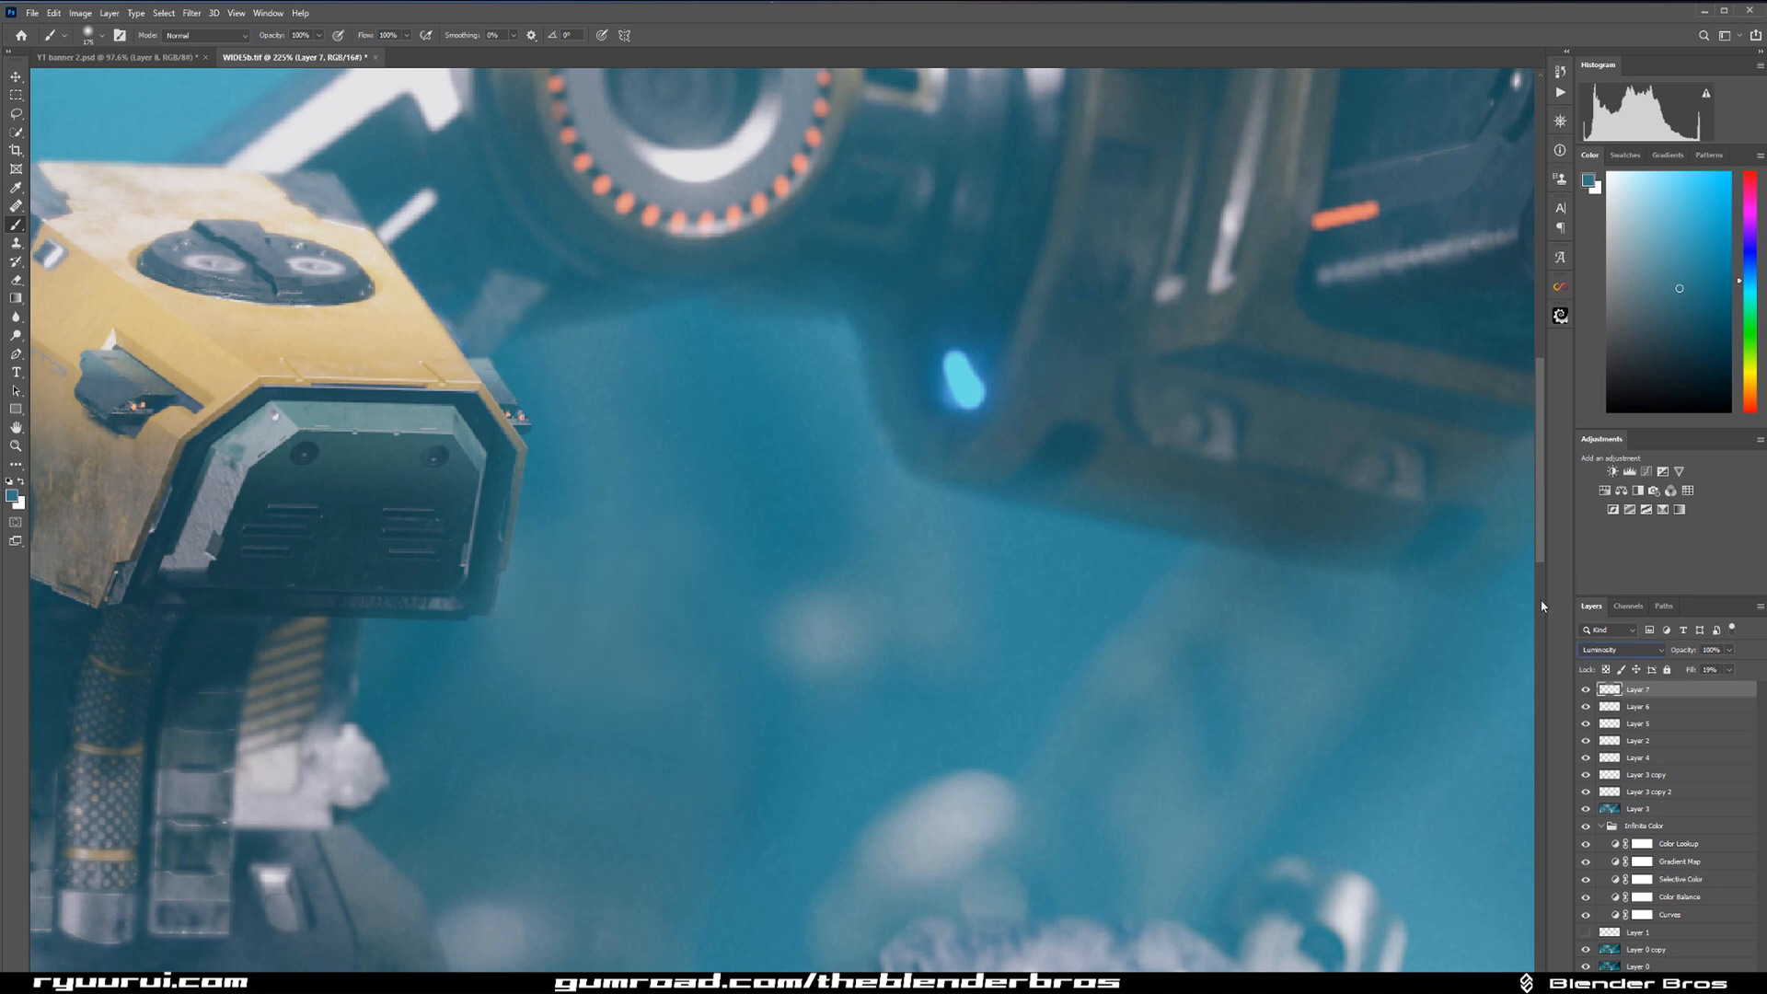
Group the retouching layers above the merged image layer and add an empty layer on top.
click(16, 77)
scroll(804, 457, down, 5)
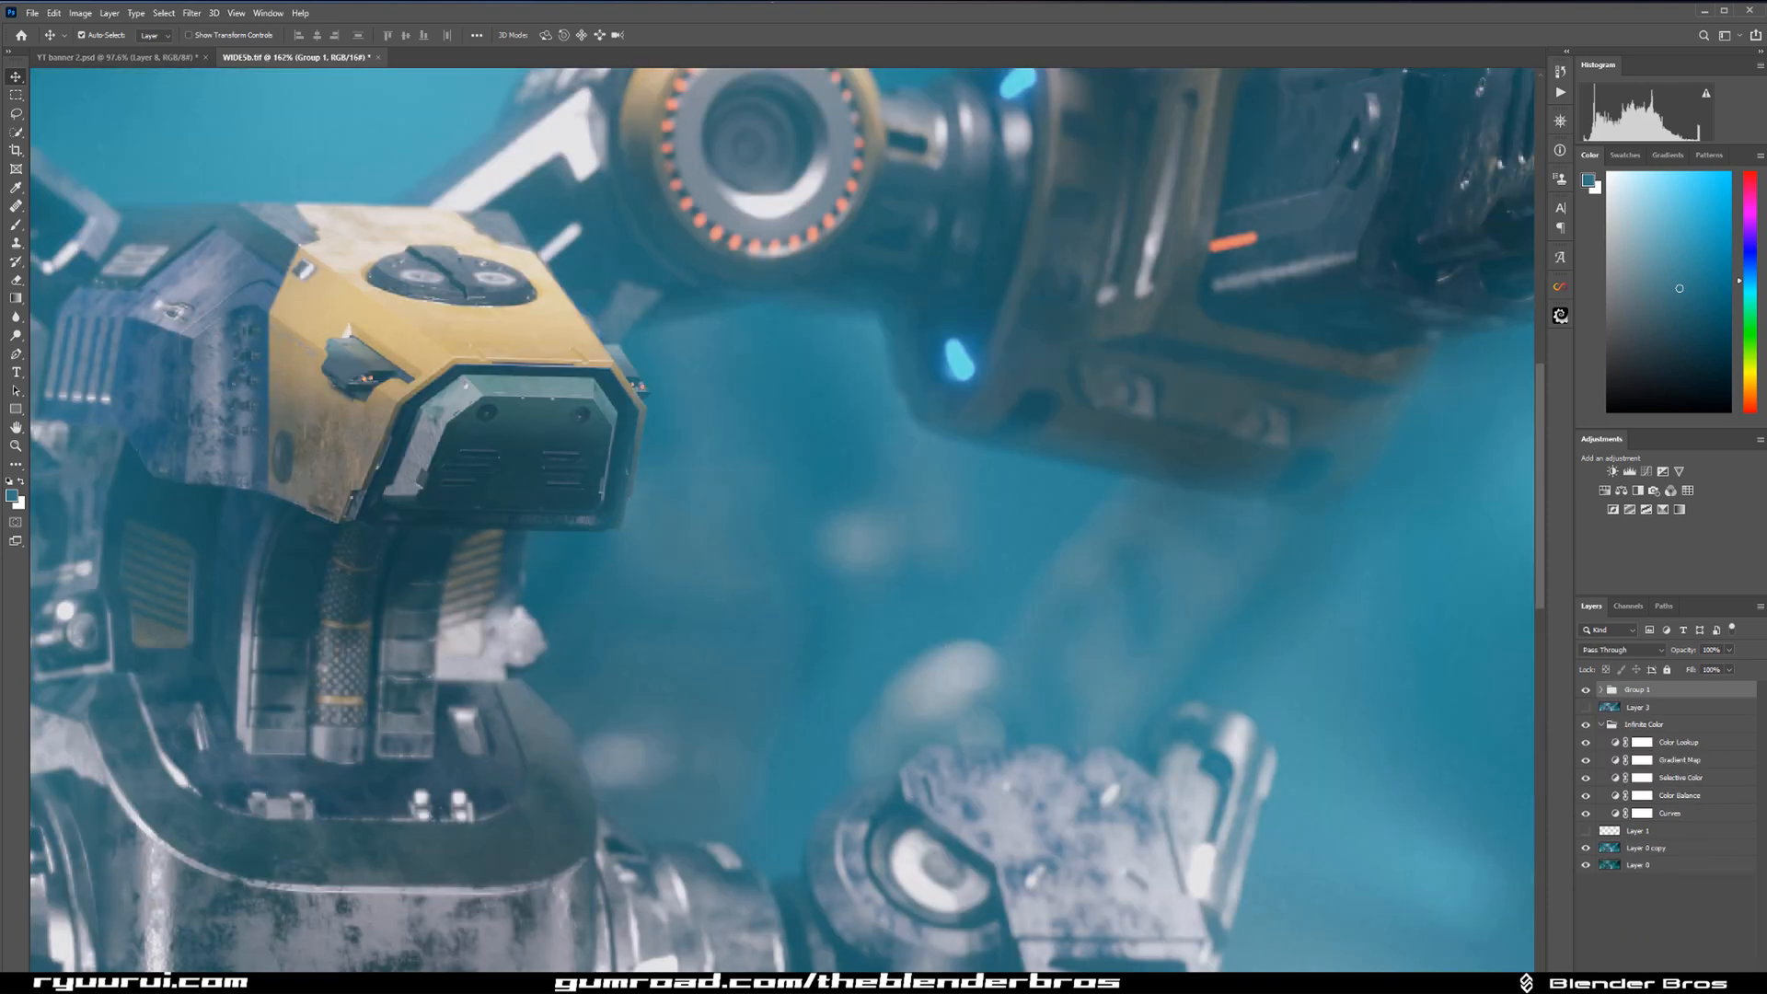
click(1706, 980)
Try to patch the hazy spot beside the robot's neck on the empty layer with the Patch tool.
click(18, 243)
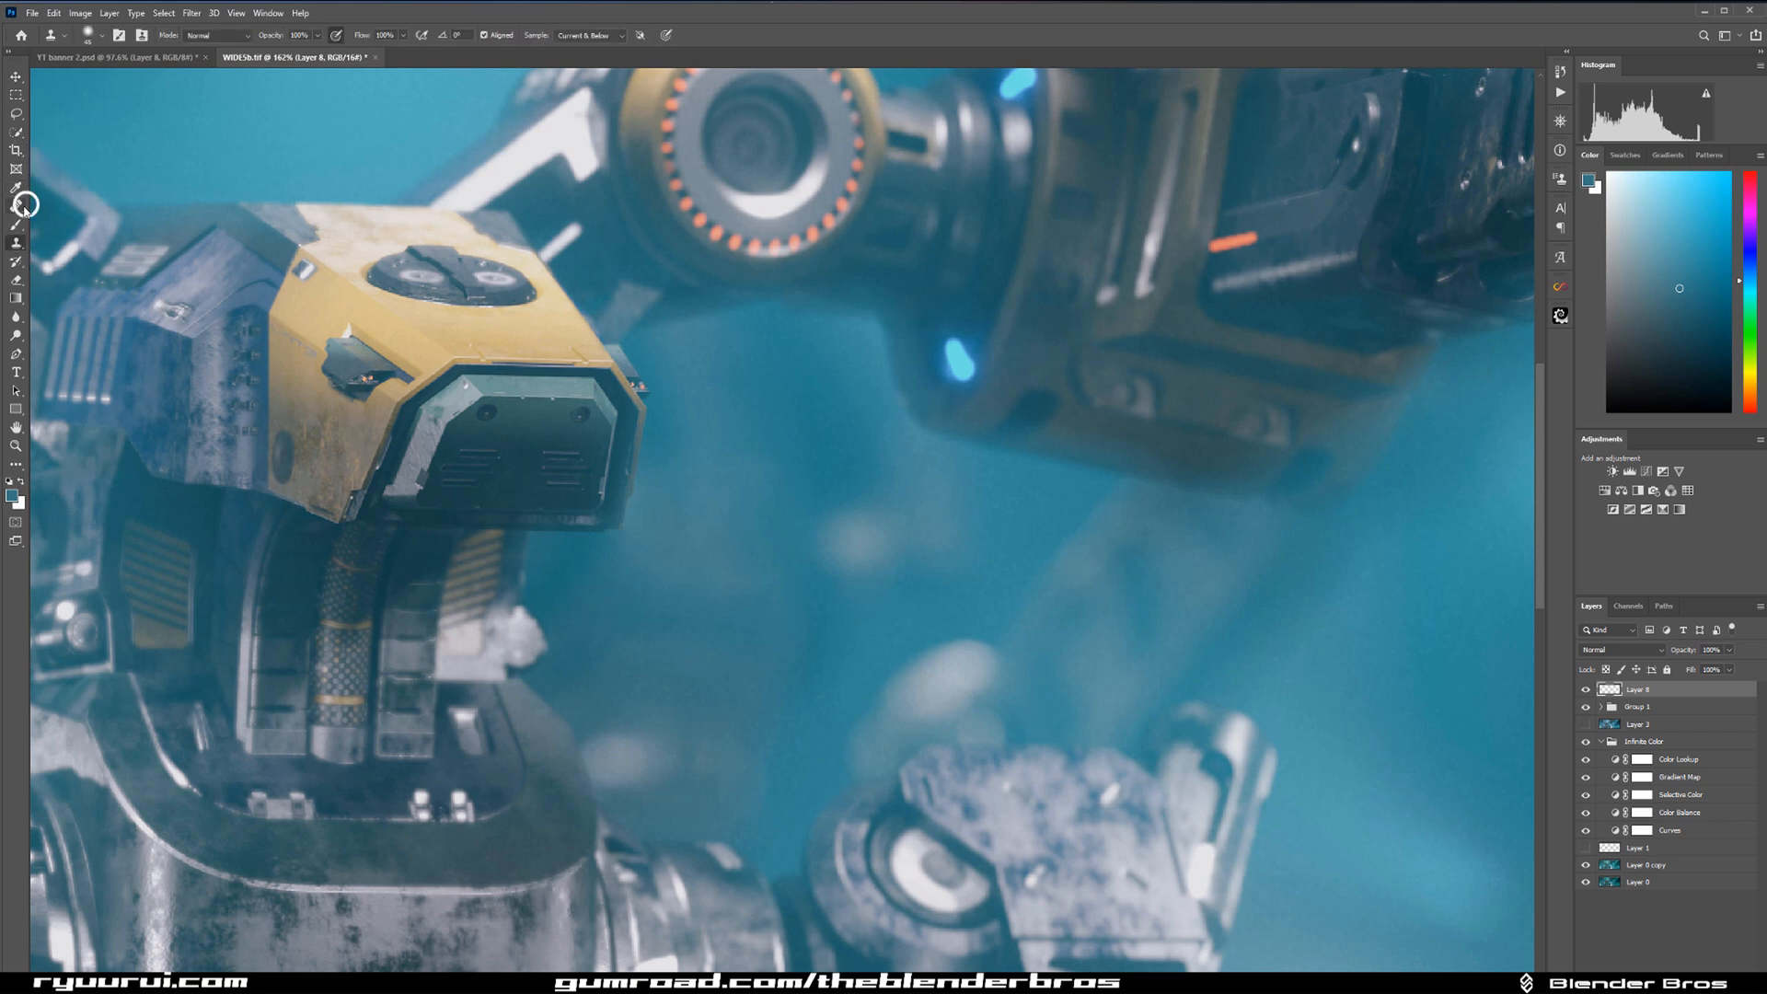
right_click(18, 206)
click(74, 231)
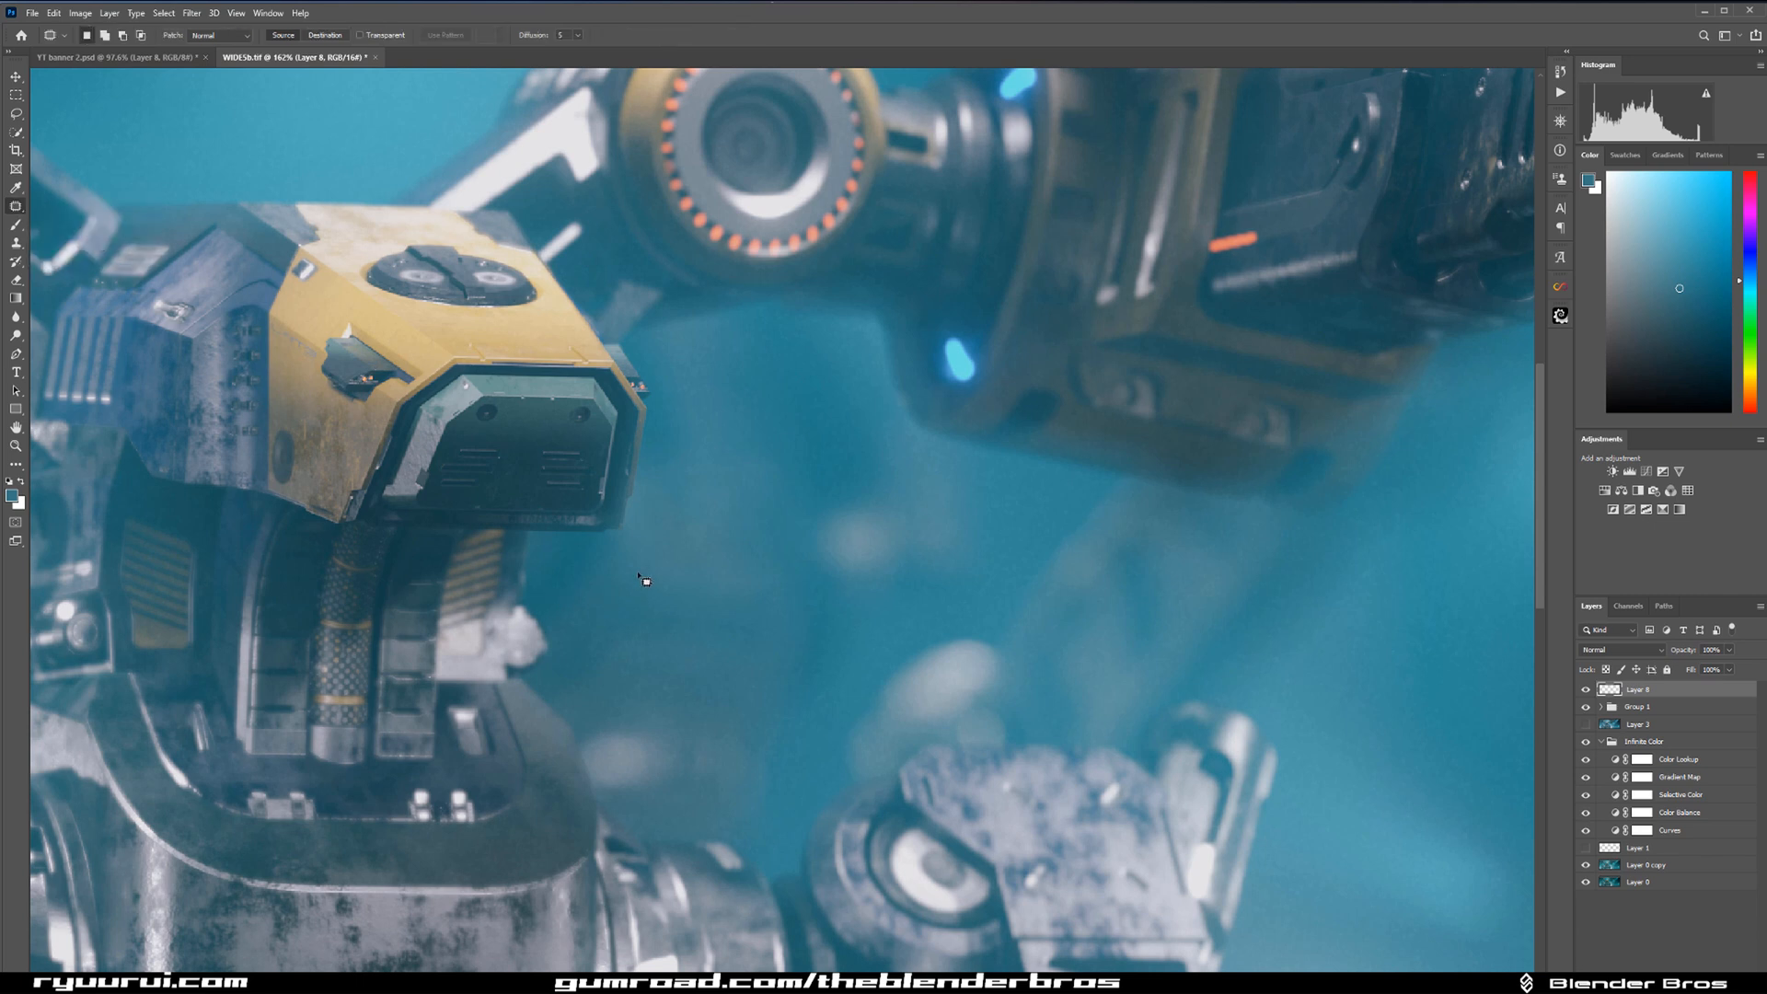
drag(619, 568, 710, 620)
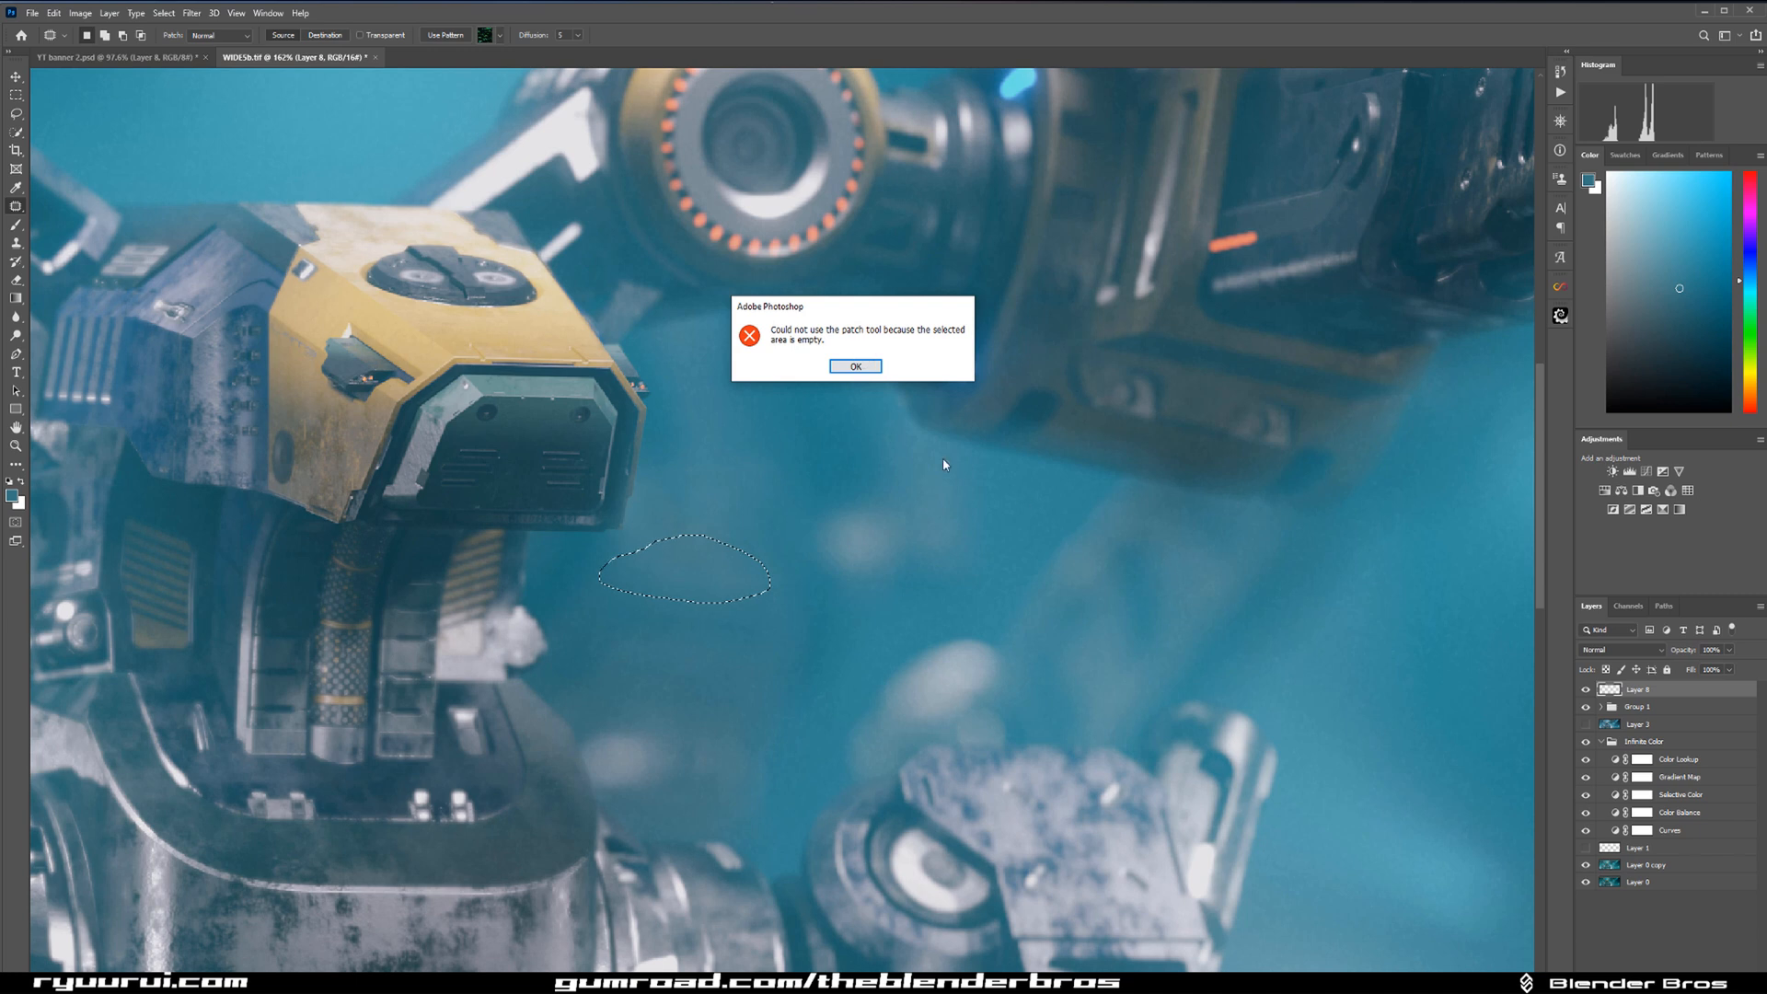
click(865, 368)
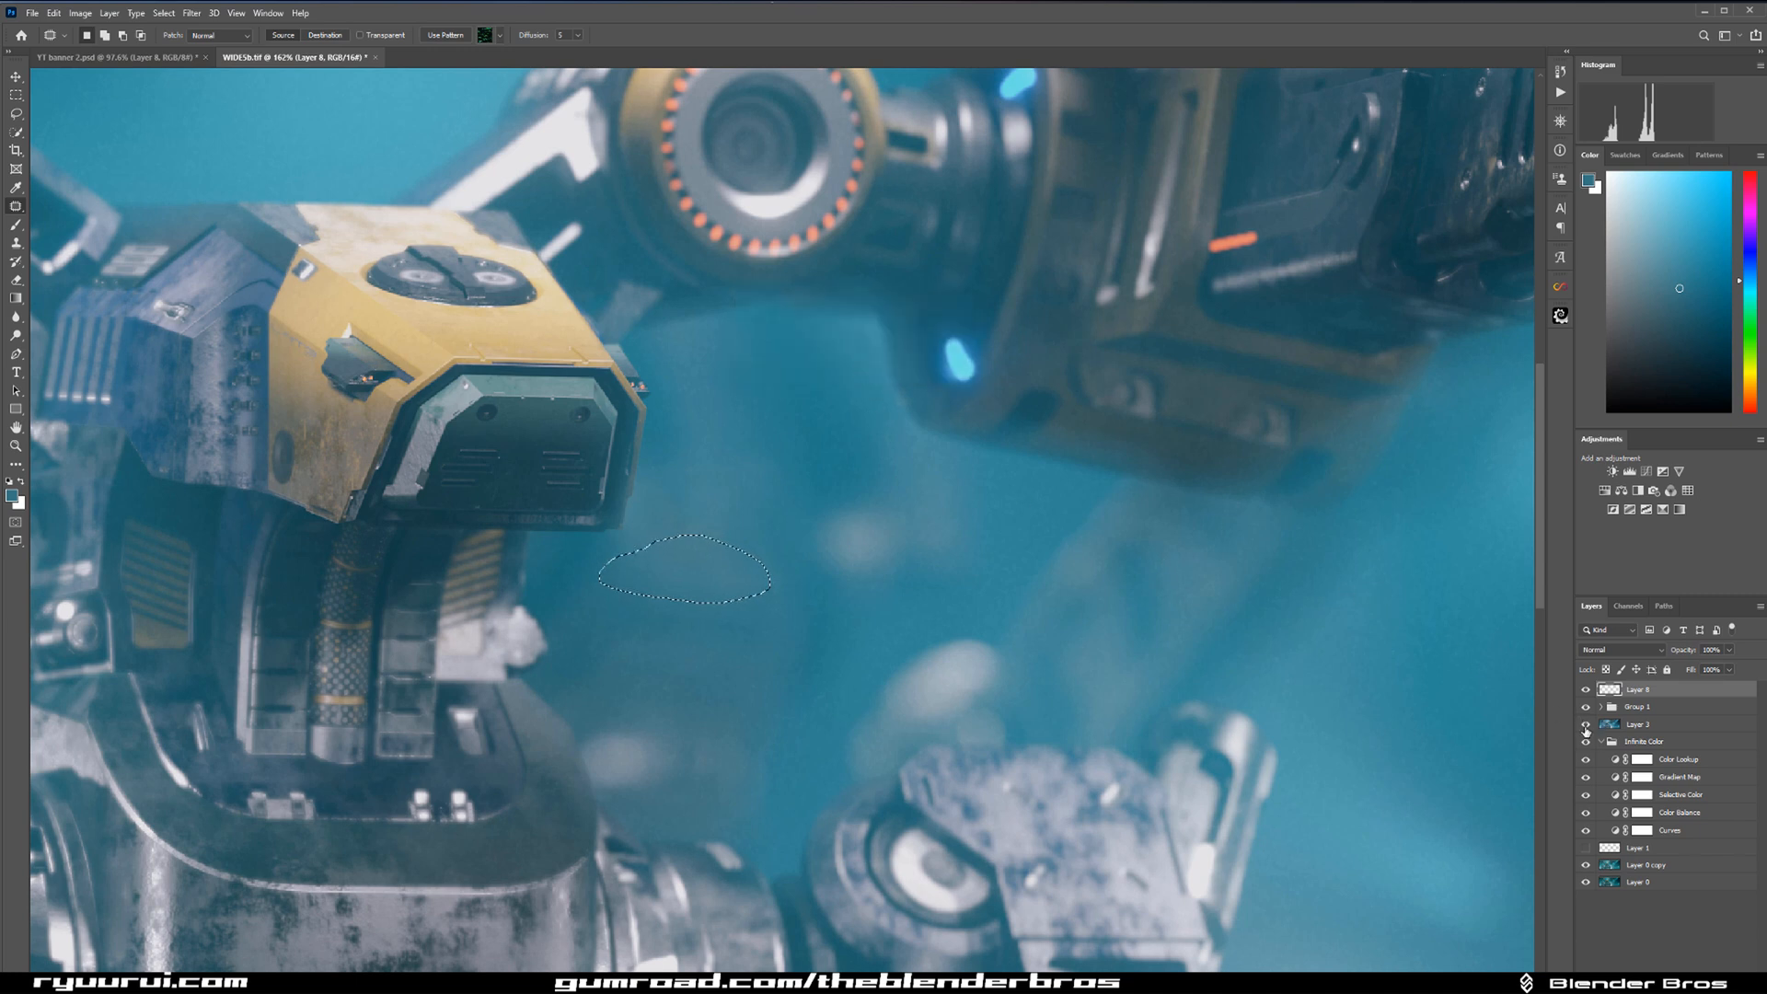
Try to patch the same hazy spot on the merged image layer below the group, and clear the selection.
click(1611, 731)
drag(705, 591, 828, 730)
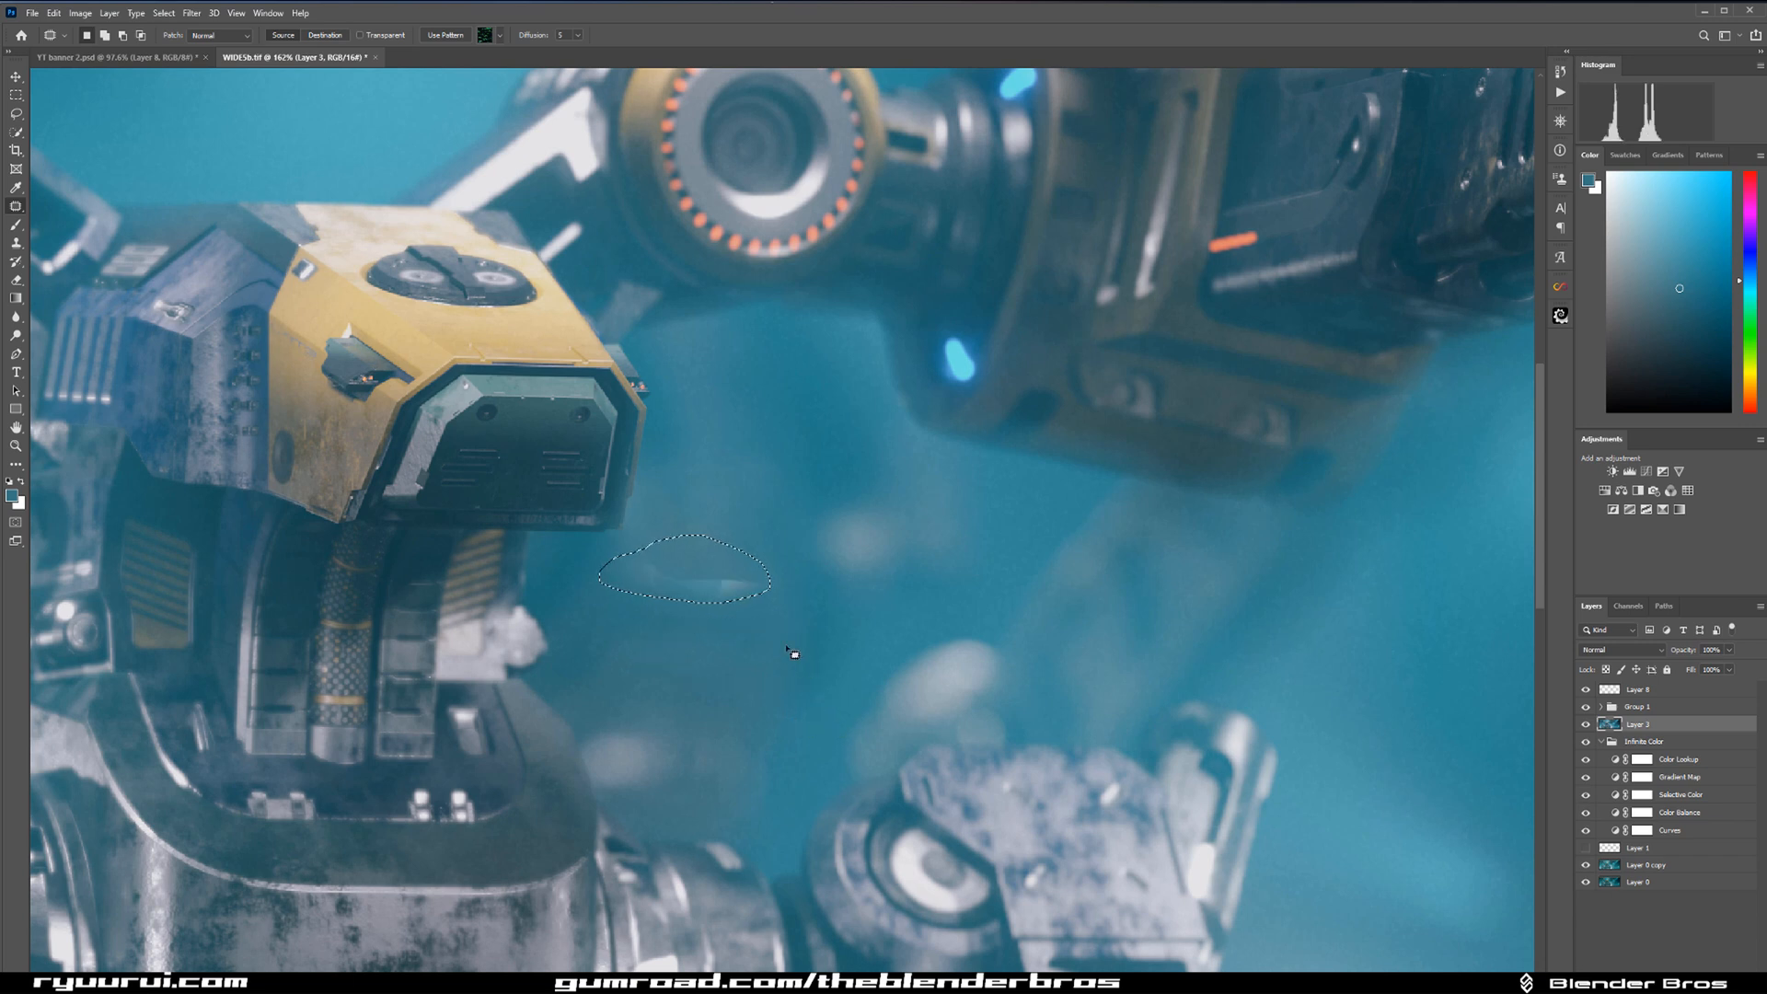
drag(709, 568, 756, 521)
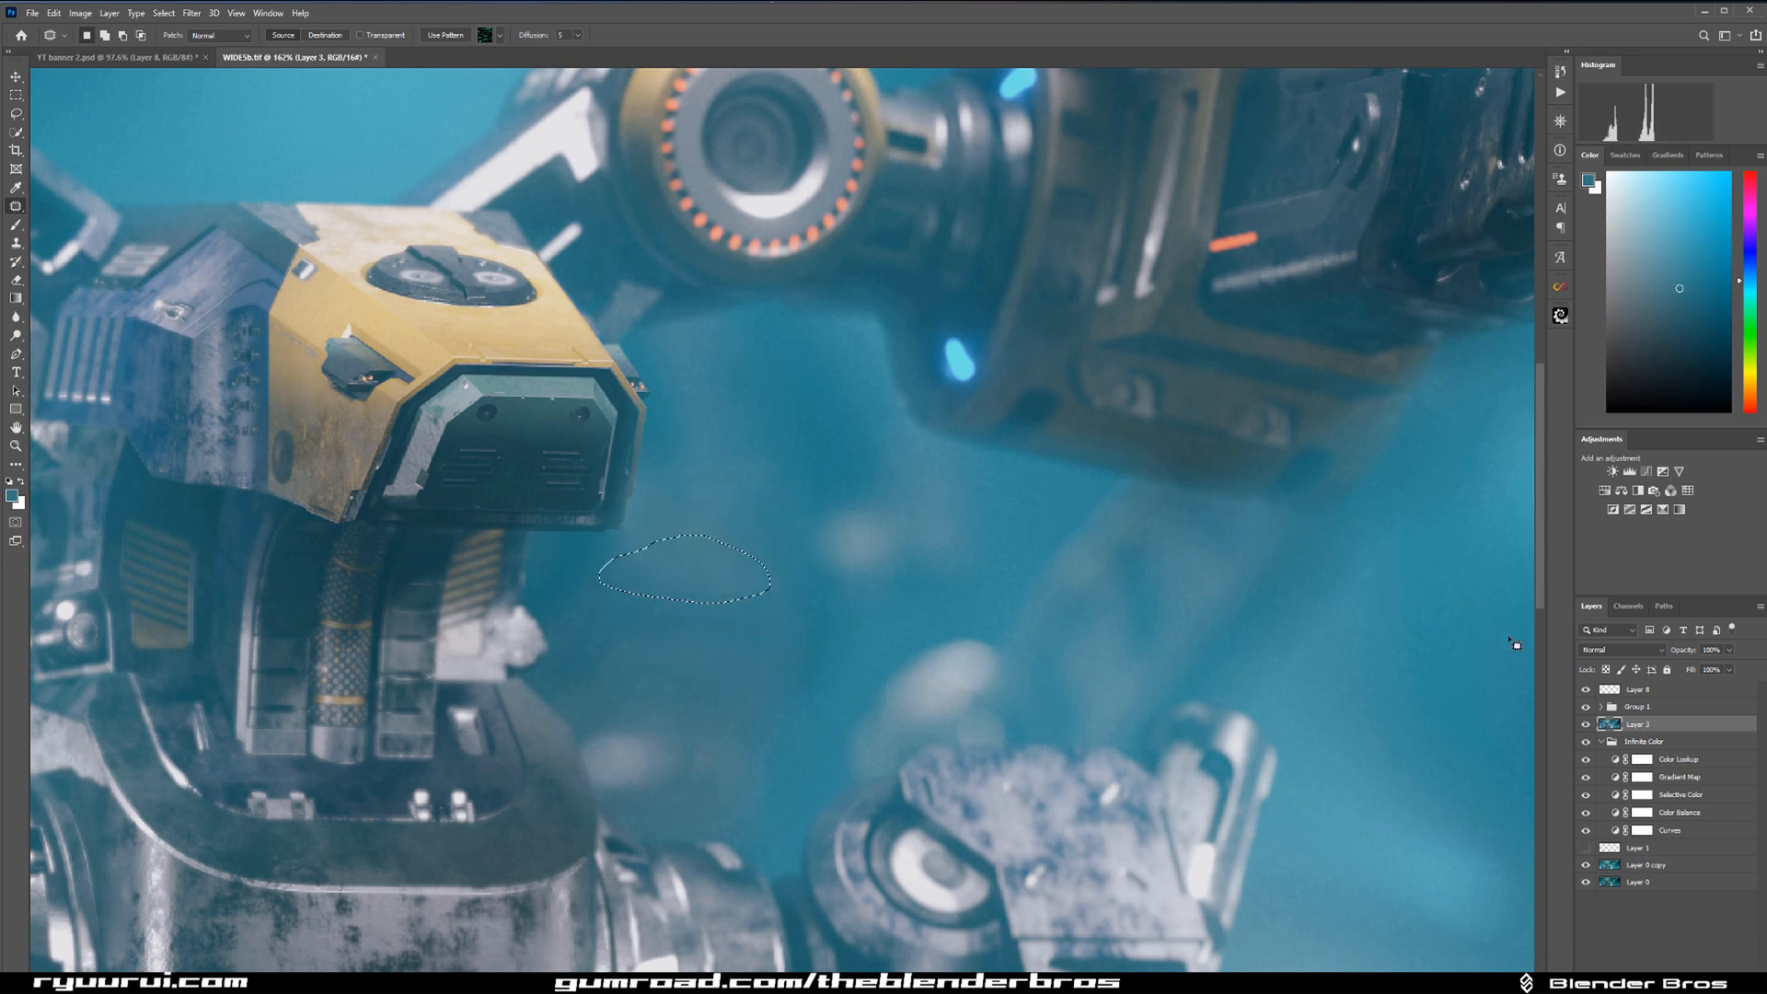
key(ctrl+d)
Stamp all visible layers into the top layer and patch the haze beneath the head with background from just below.
click(1692, 689)
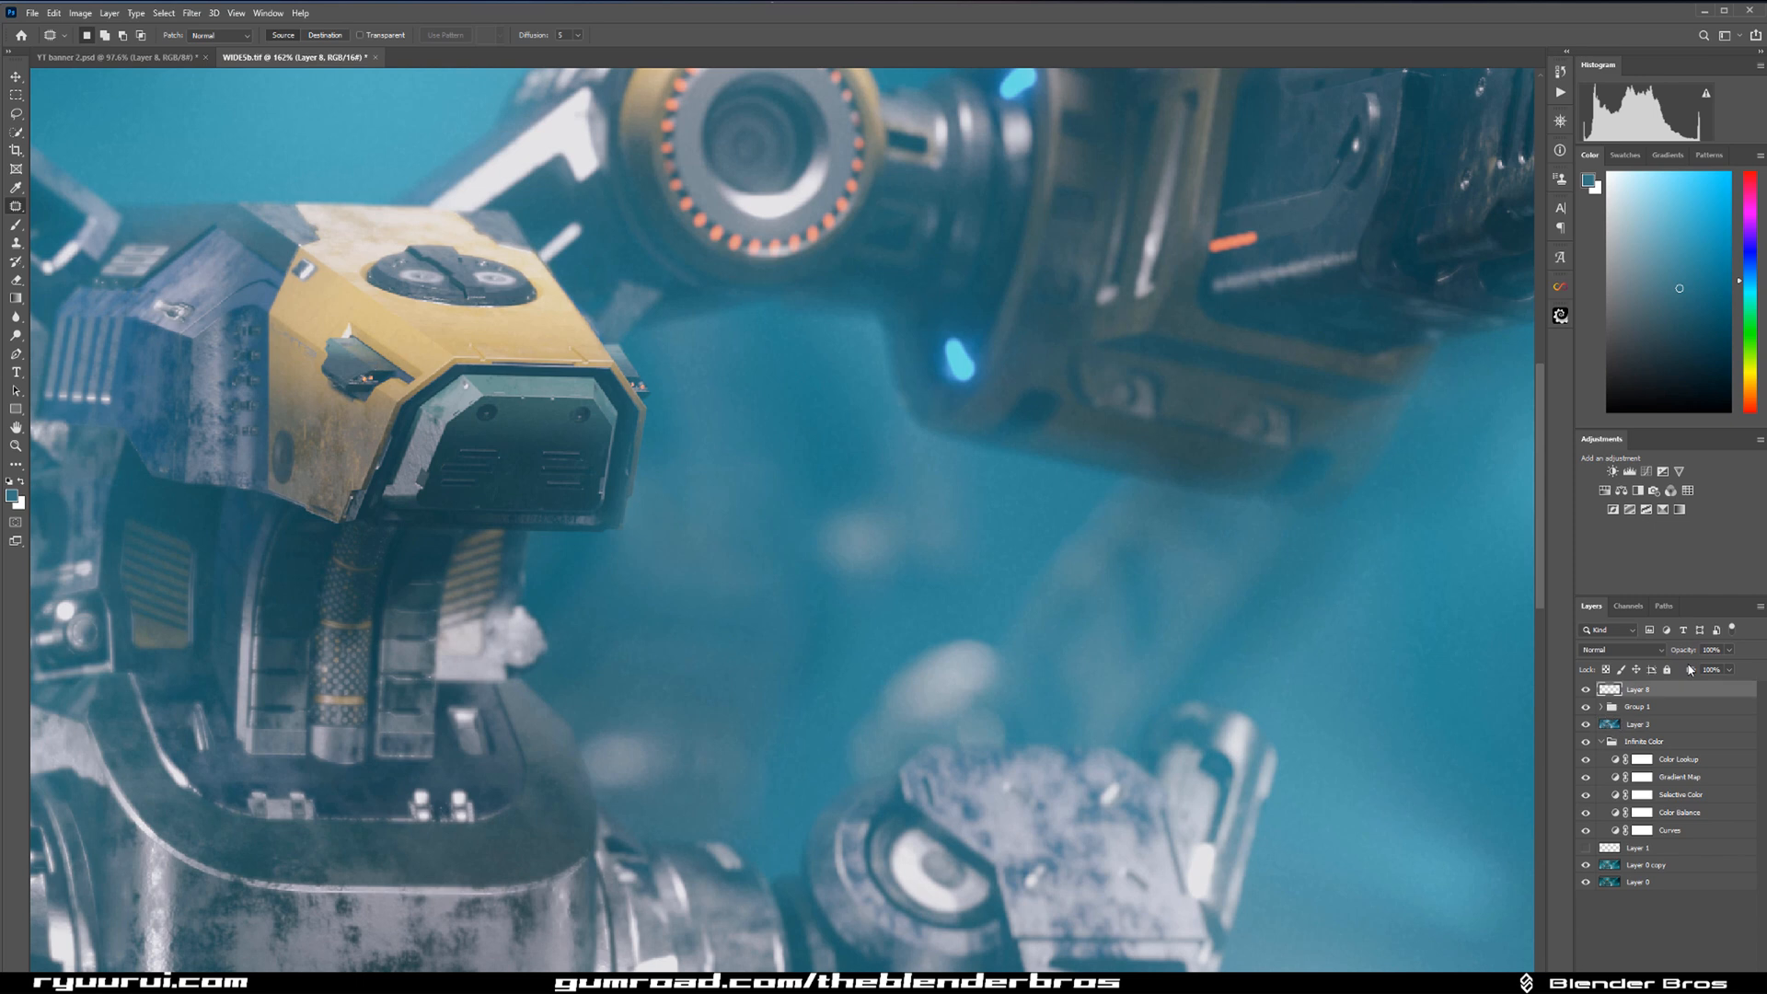
key(ctrl+shift+alt+e)
mouse_move(665, 514)
mouse_down()
mouse_move(606, 556)
mouse_move(689, 605)
mouse_move(768, 569)
mouse_move(656, 520)
mouse_up()
drag(702, 588, 710, 650)
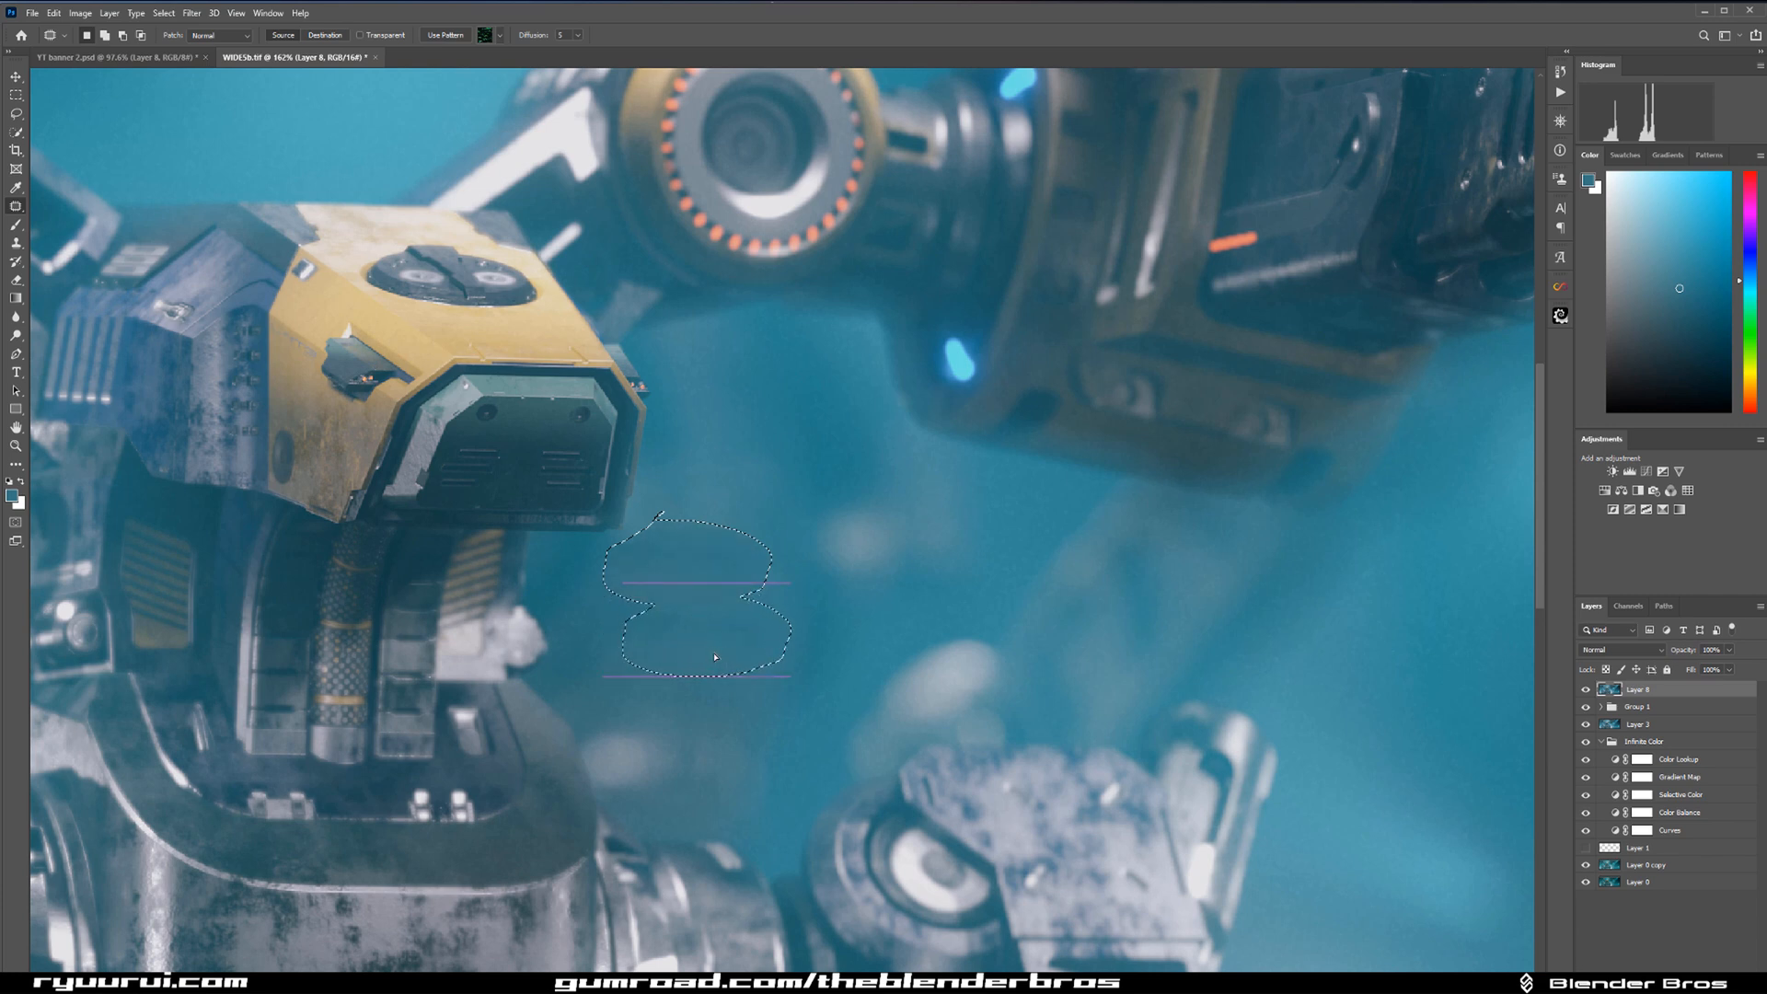
key(ctrl+d)
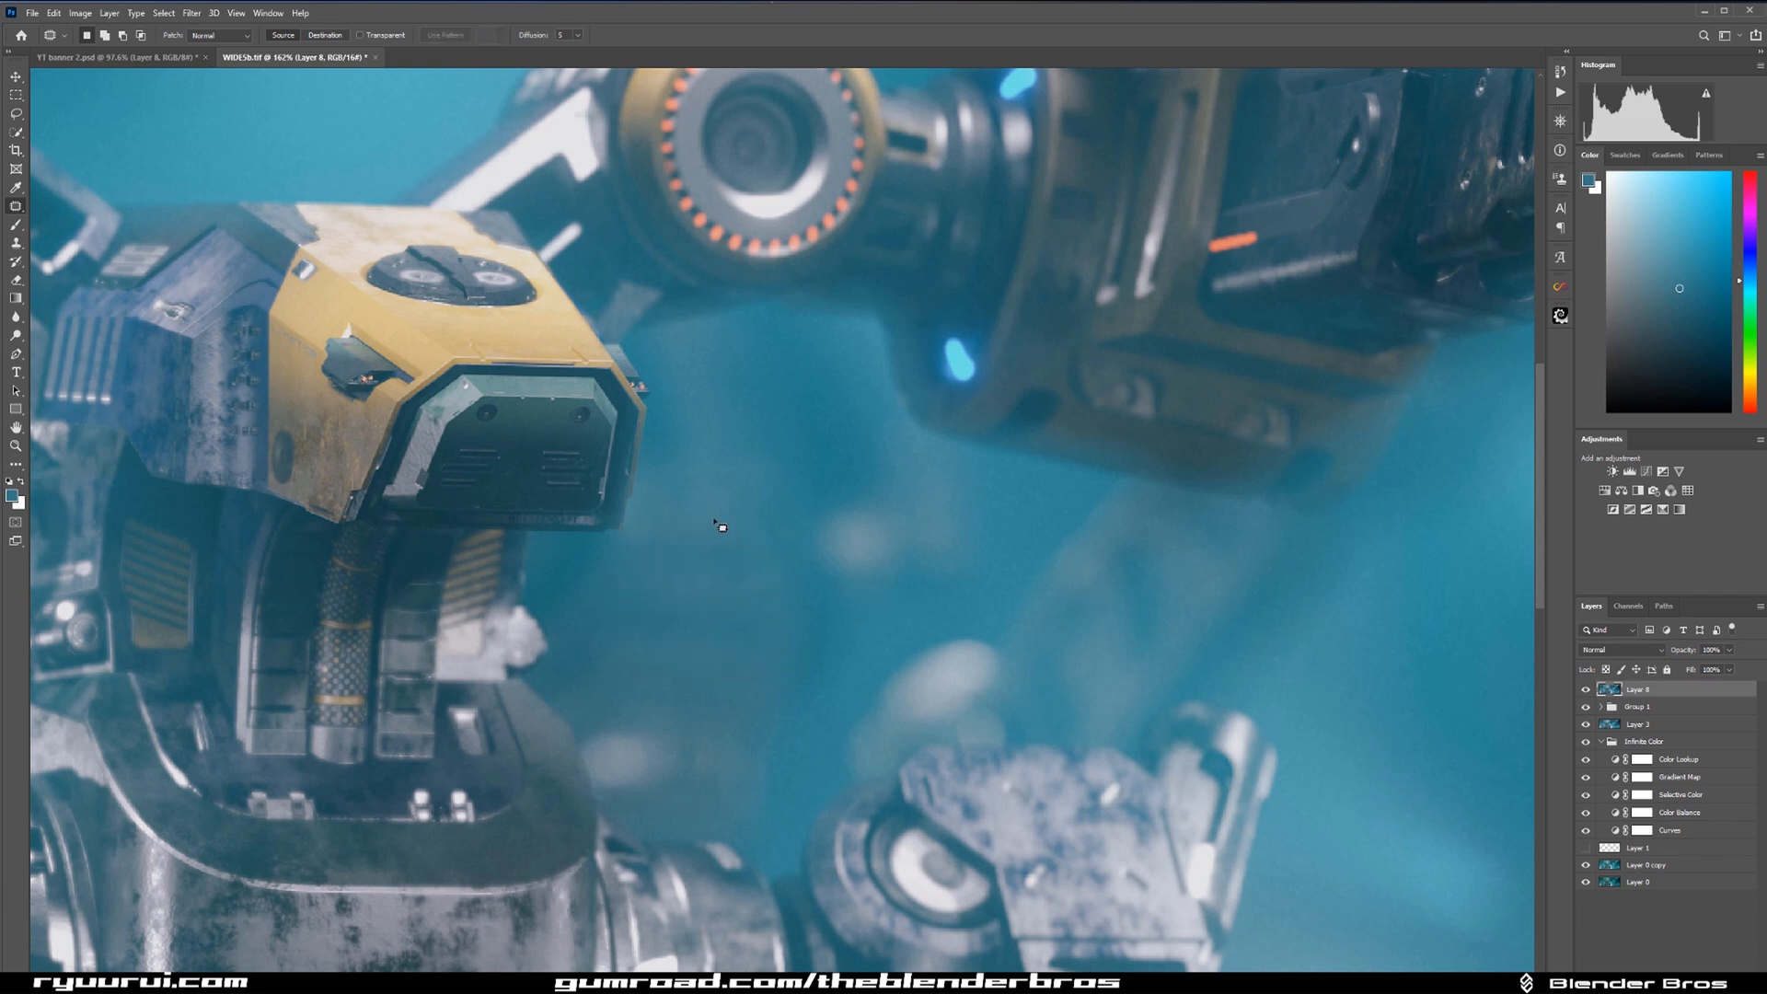
Patch two more uneven background spots beside and below the head with neighbouring clean teal areas.
mouse_move(699, 506)
mouse_down()
mouse_move(764, 589)
mouse_move(728, 499)
mouse_move(751, 458)
mouse_up()
key(ctrl+d)
drag(741, 613, 748, 615)
drag(747, 619, 836, 638)
key(ctrl+d)
Examine the patched background around the head in the full image and close up.
scroll(833, 635, down, 6)
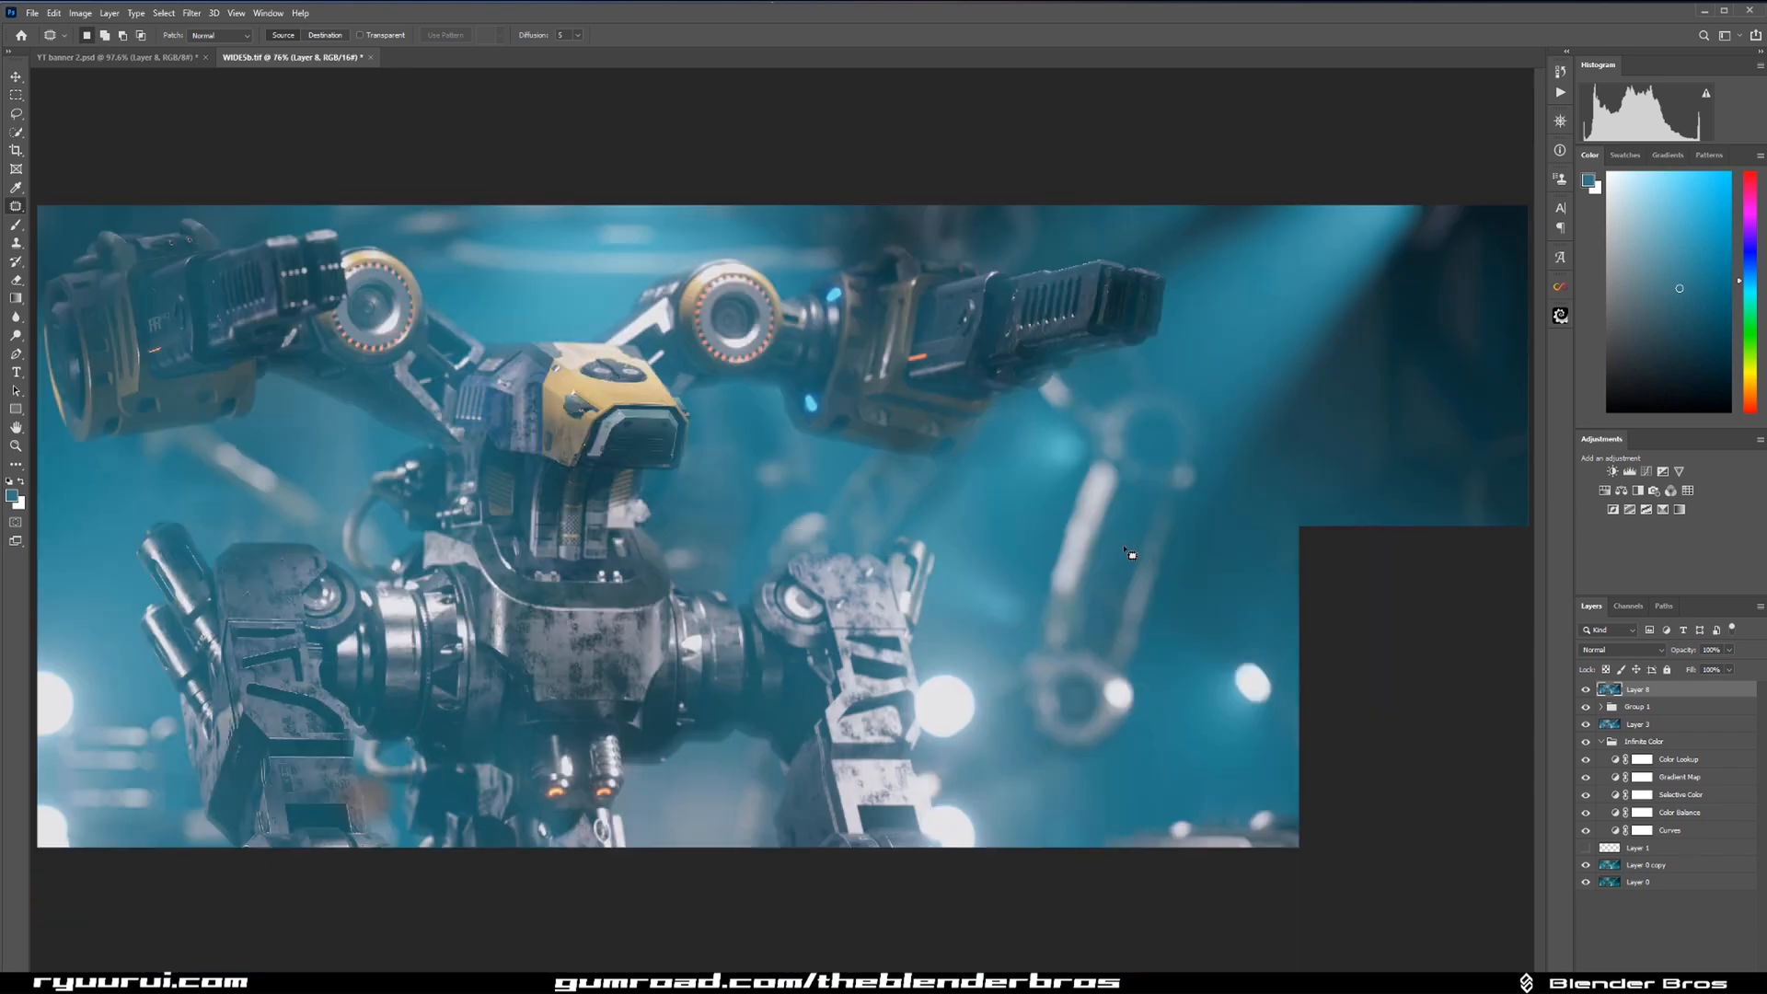
scroll(1137, 554, down, 2)
scroll(797, 440, down, 3)
scroll(853, 432, up, 2)
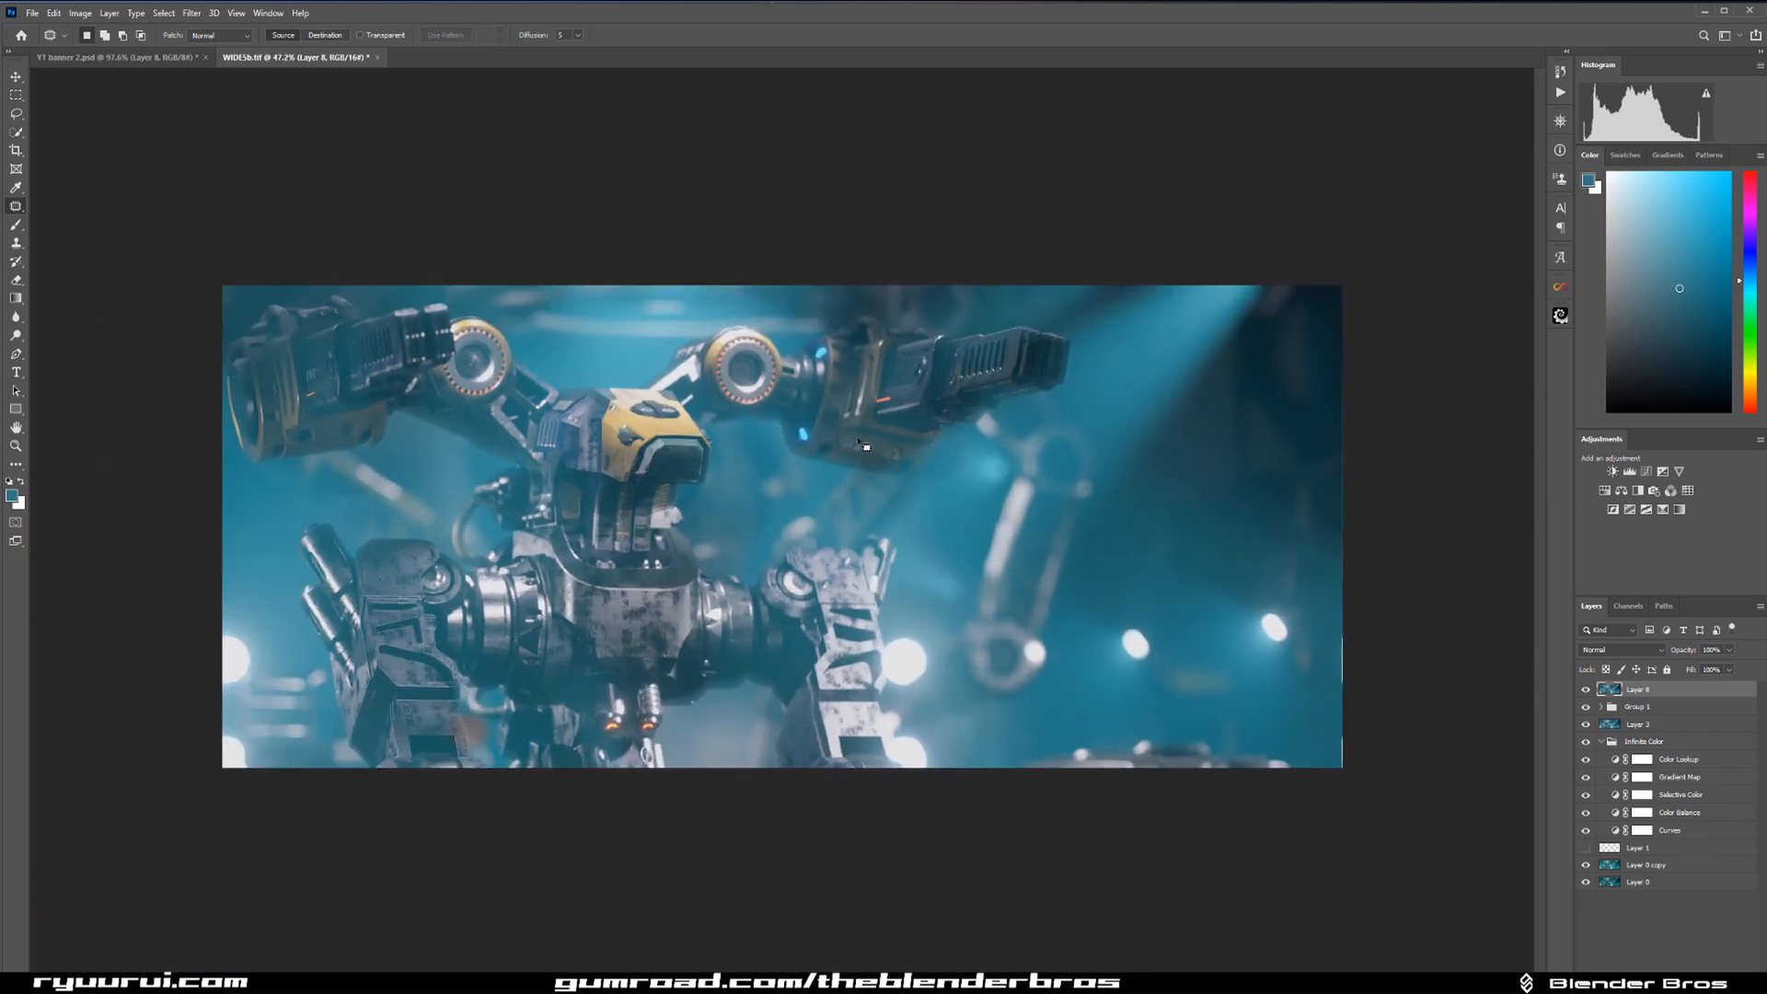
scroll(787, 477, up, 3)
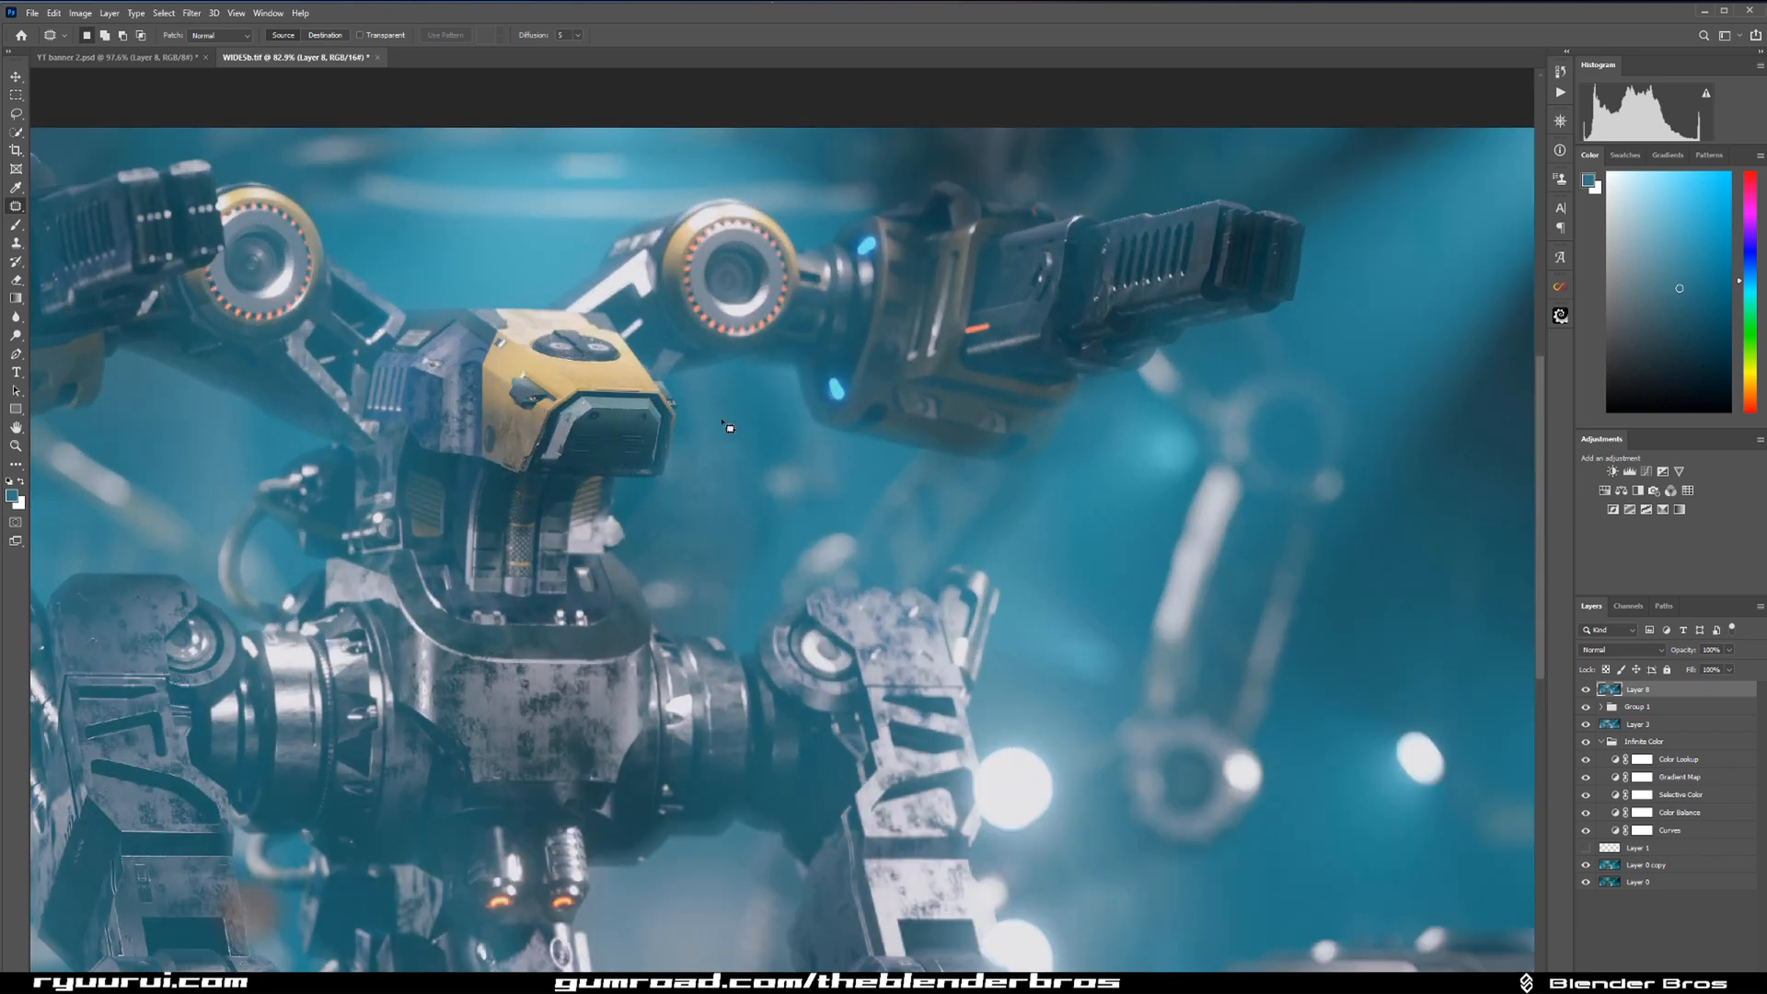
scroll(742, 438, up, 2)
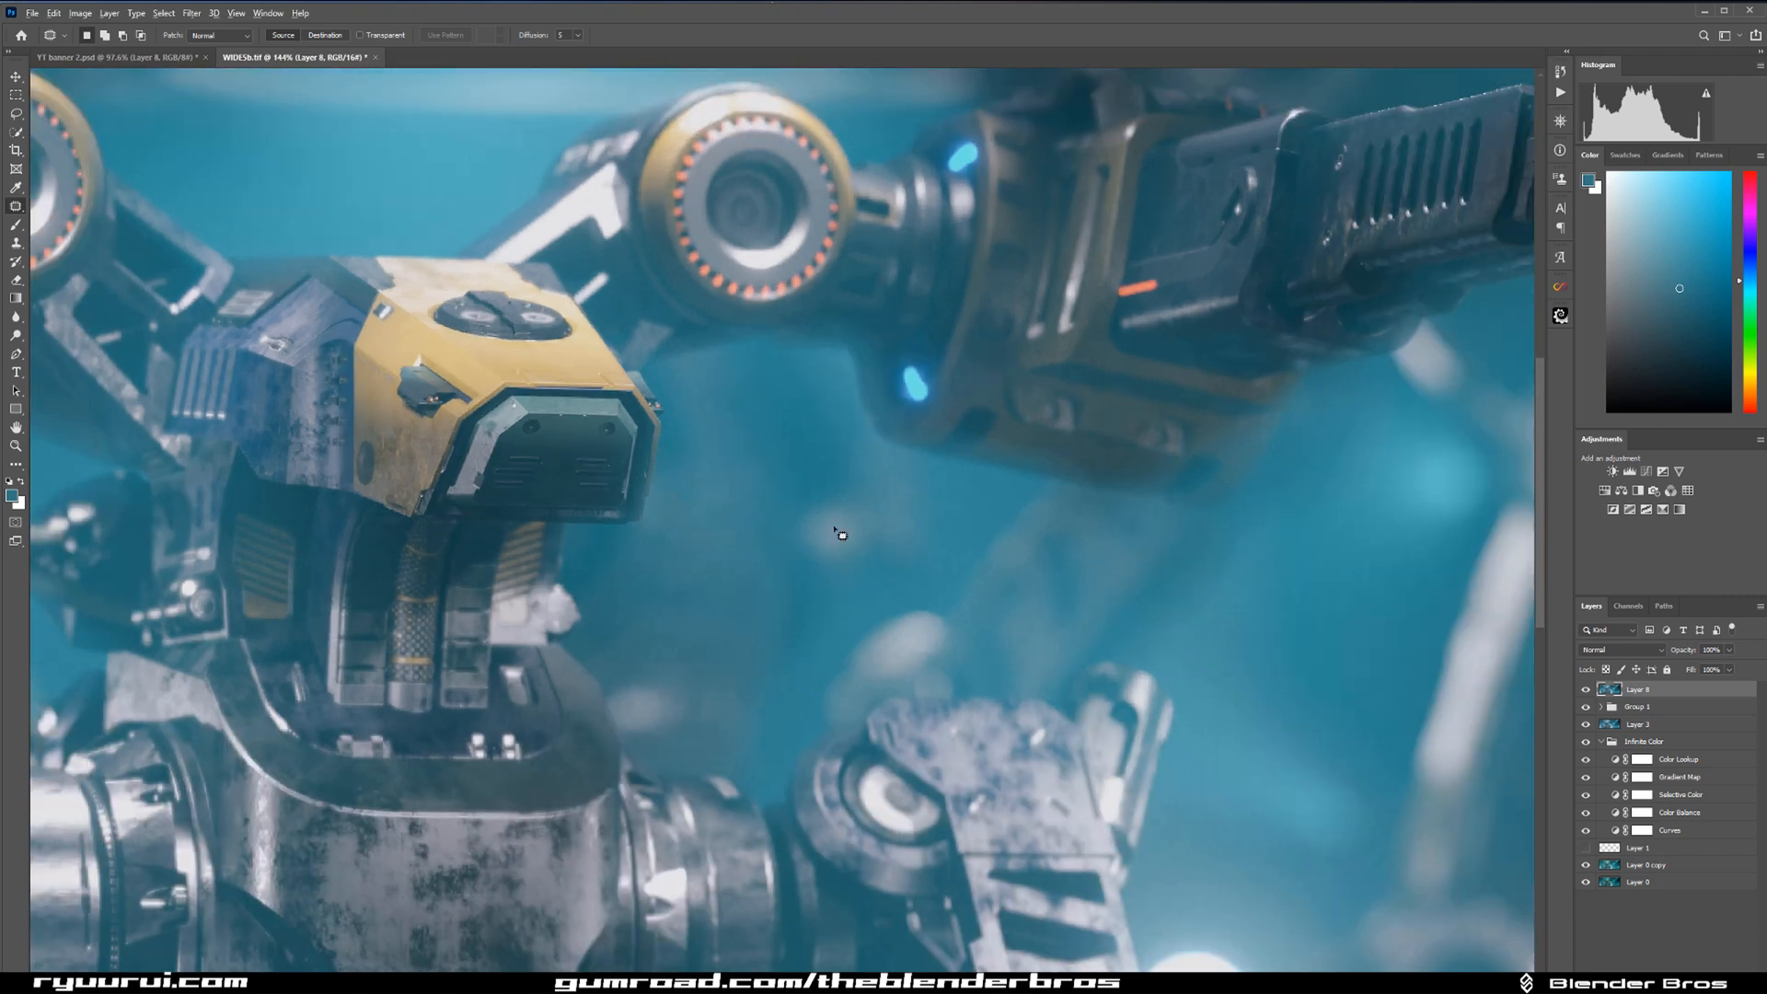
scroll(828, 532, down, 3)
scroll(927, 525, down, 1)
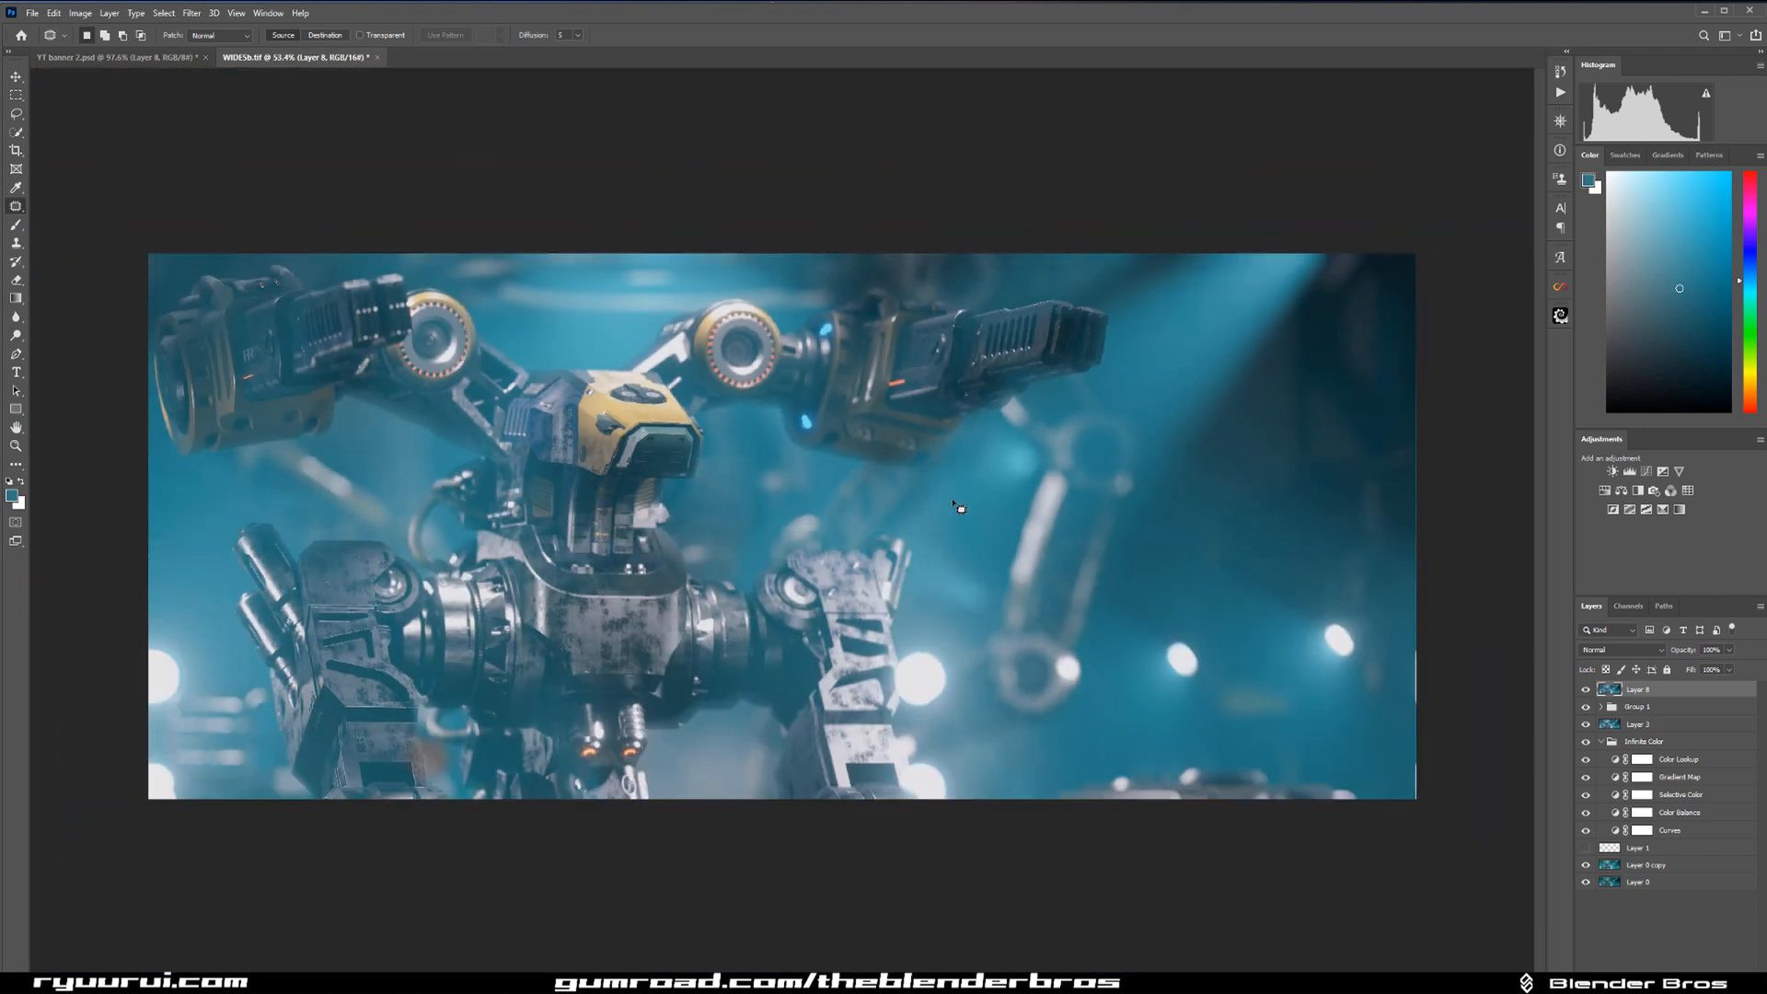
scroll(734, 457, up, 7)
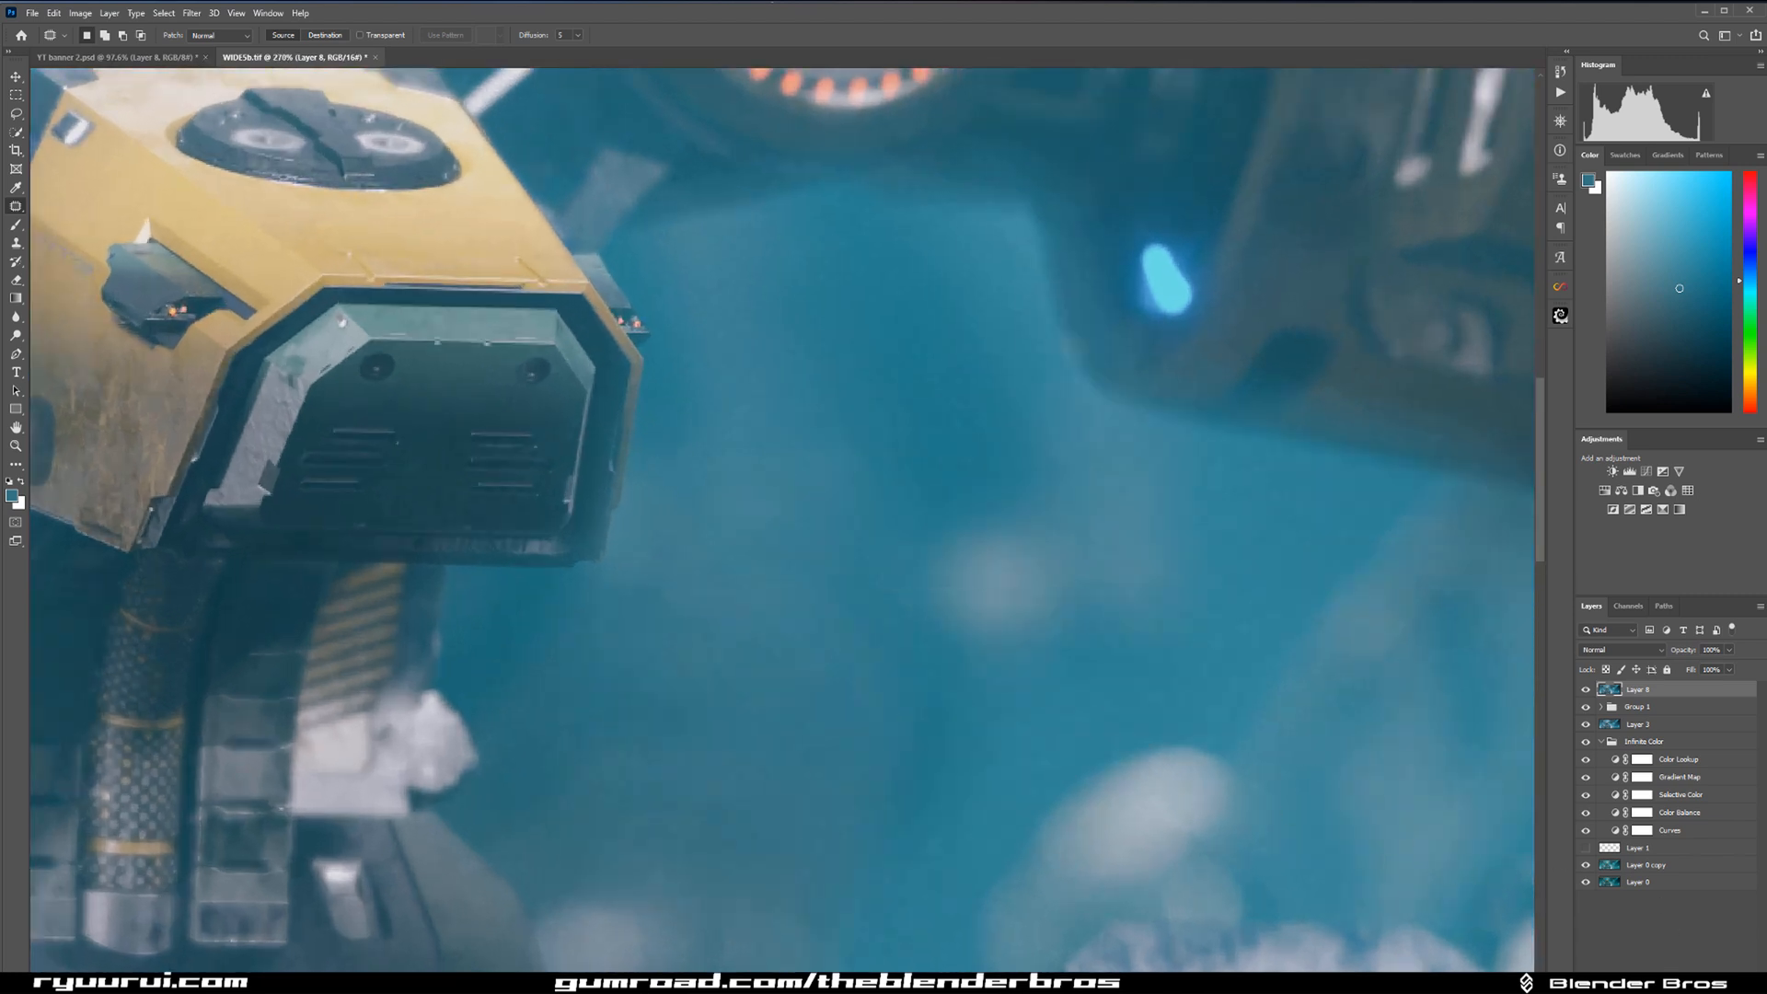
Add a new layer and clone-stamp clean background along the edge of the robot's head, varying the brush size.
key(ctrl+shift+alt+n)
key(s)
key(bracketleft)
key(bracketleft)
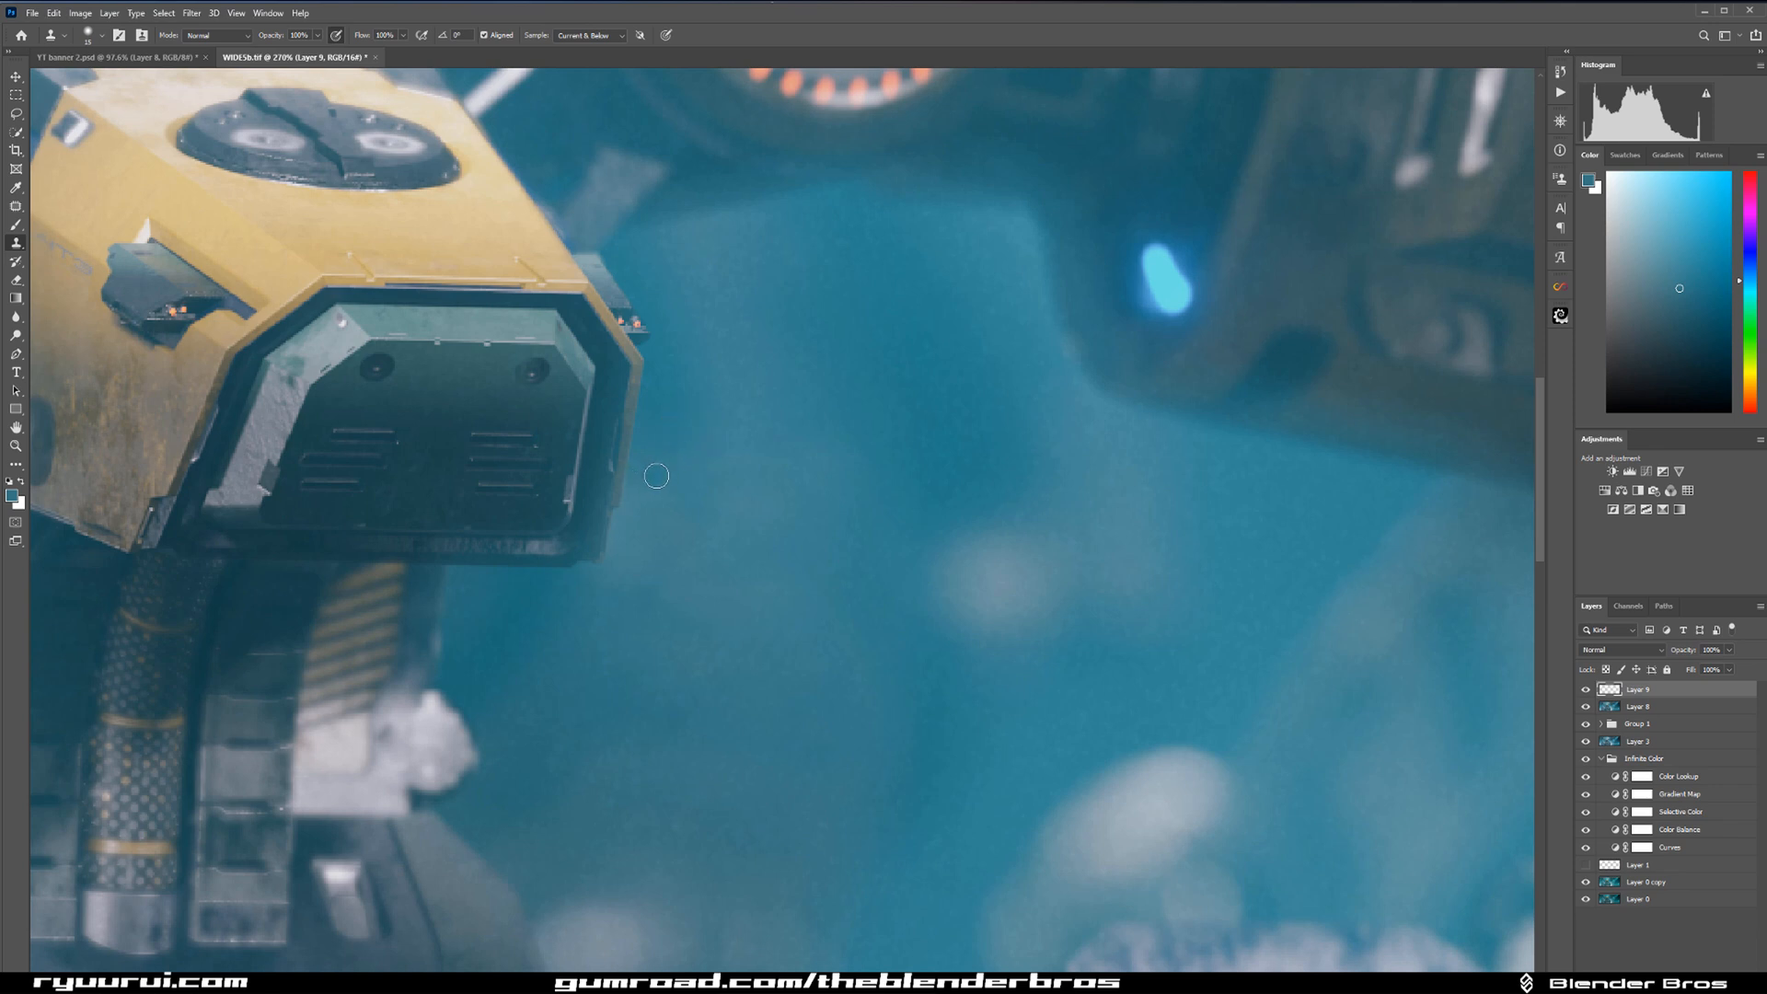
key(bracketright)
key(bracketright)
key(bracketright)
key(bracketright)
key(bracketleft)
key(bracketleft)
key(bracketleft)
key(bracketleft)
Clone-stamp the remaining haze in the background beside the head with a larger brush.
scroll(920, 542, down, 8)
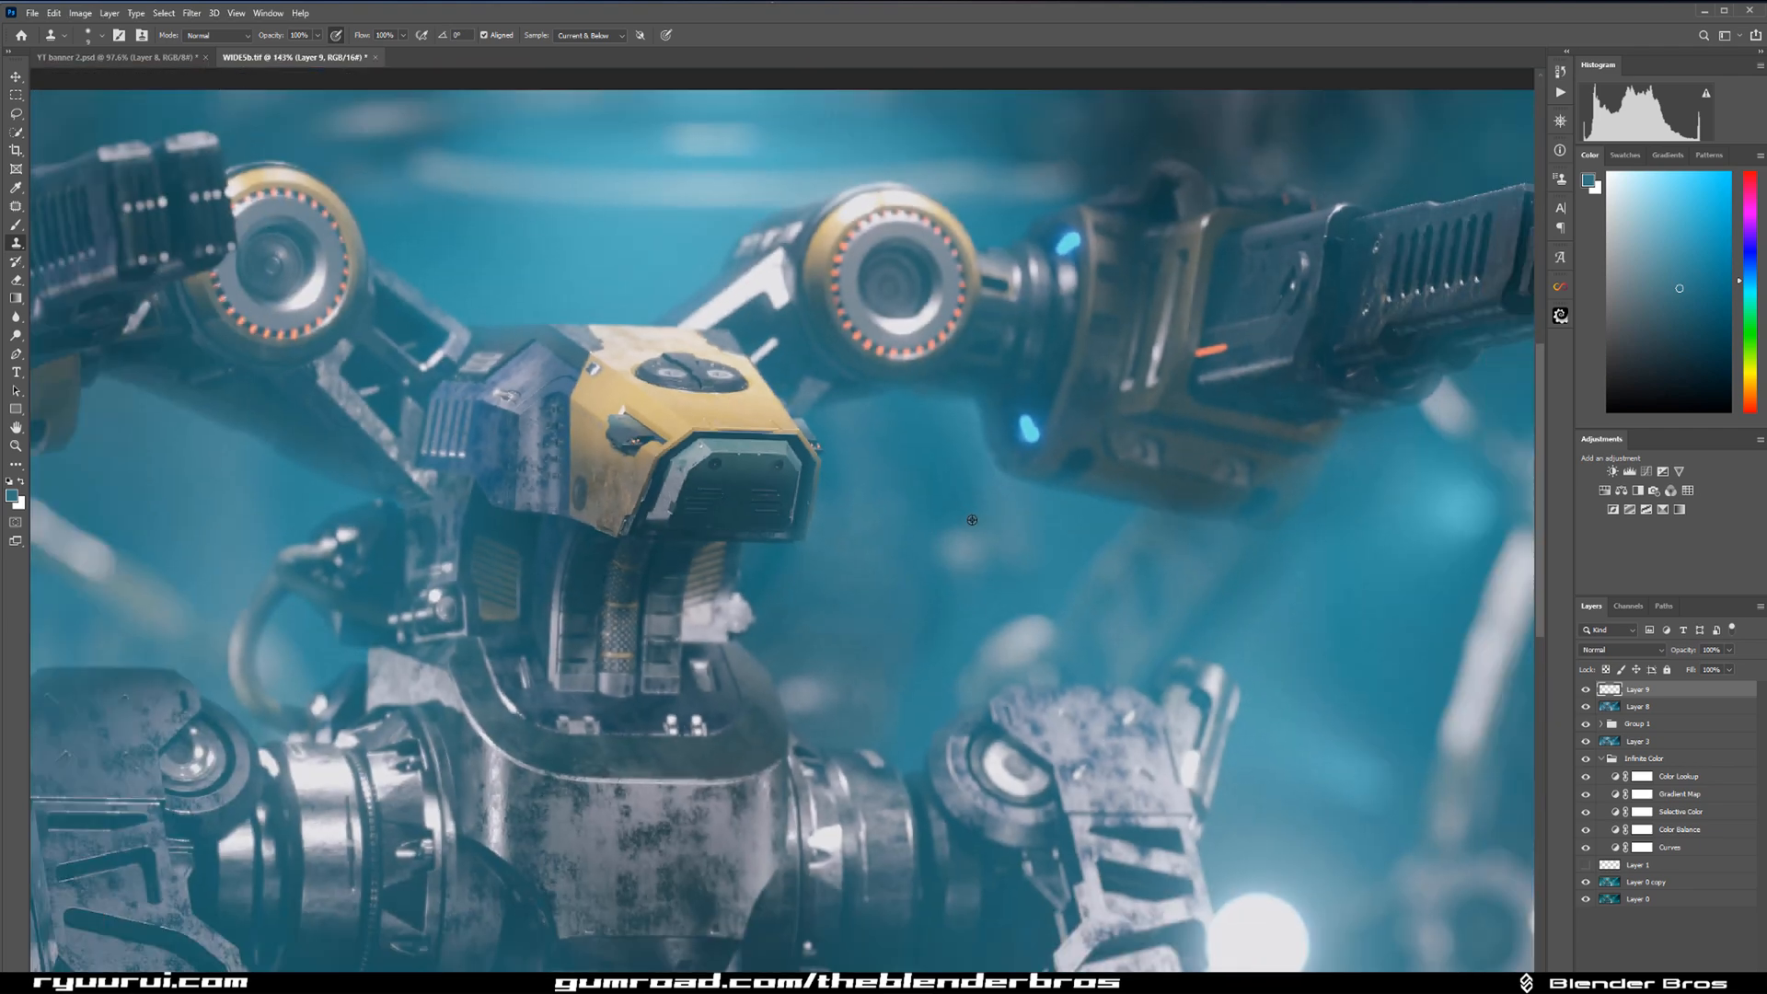
scroll(1034, 480, up, 4)
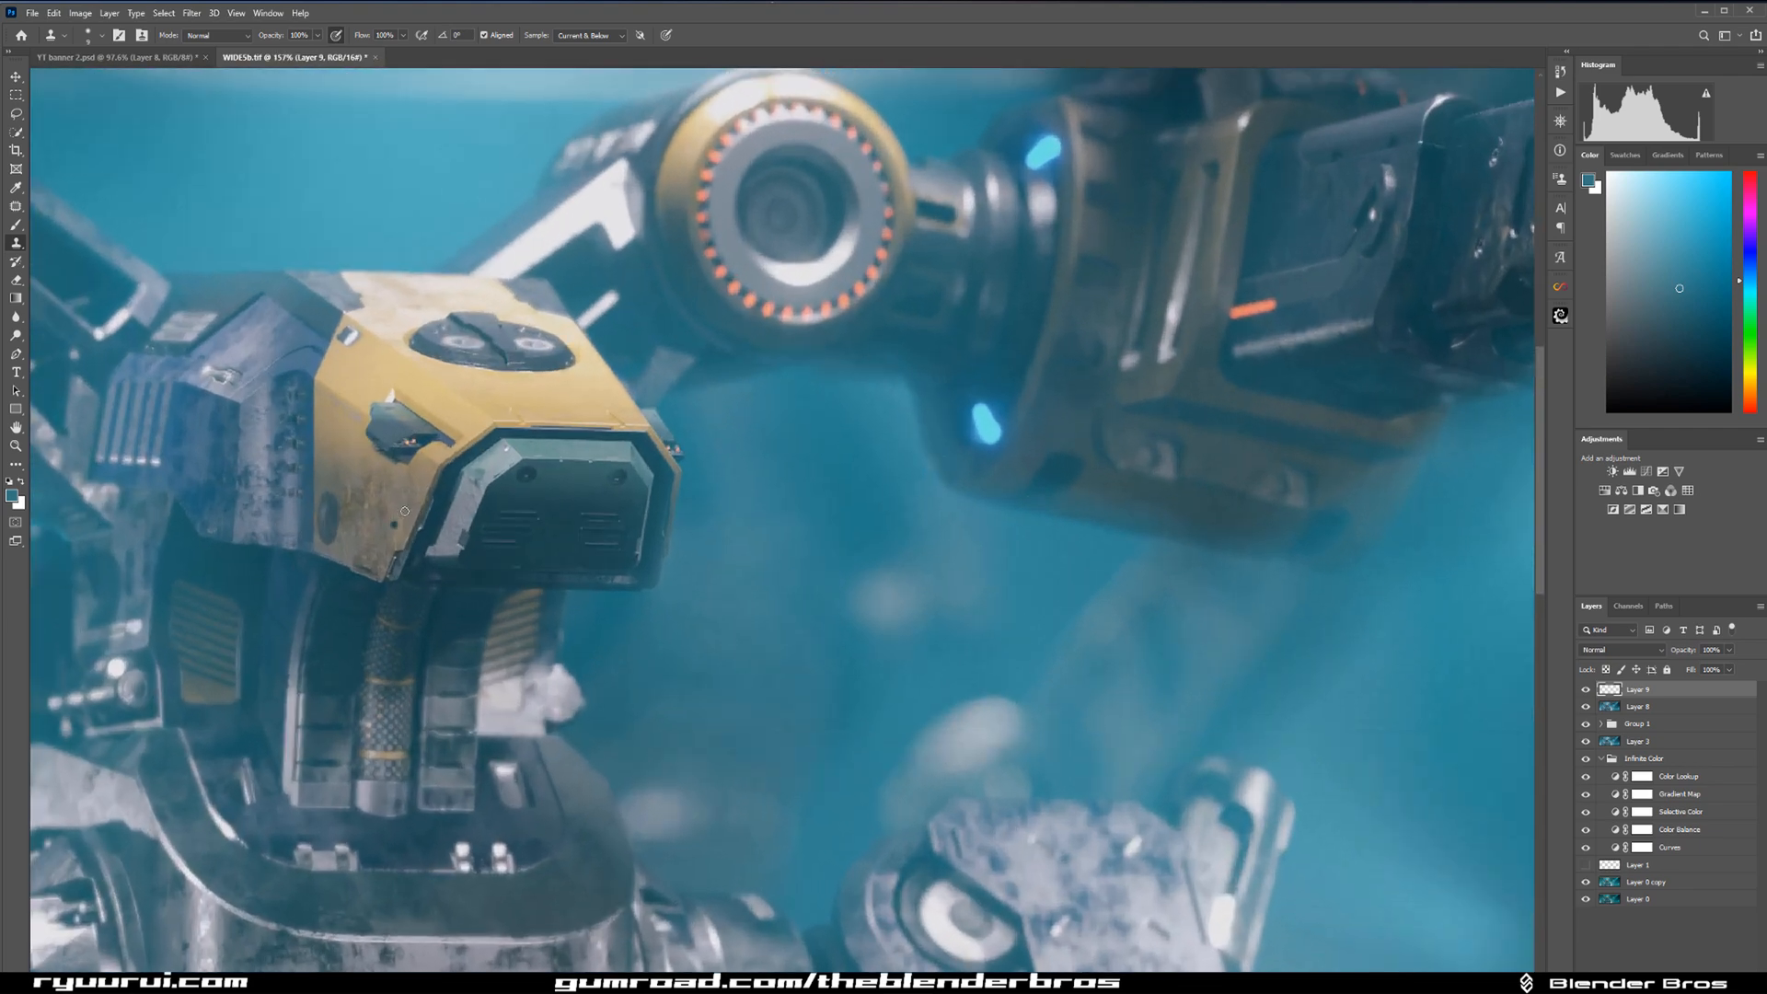
key(bracketright)
key(bracketright)
key(bracketright)
key(bracketright)
key(bracketright)
key(bracketright)
key(bracketright)
alt+click(768, 540)
Compare the image with and without the top clone-stamped layer, both close up and at full view.
scroll(821, 619, down, 8)
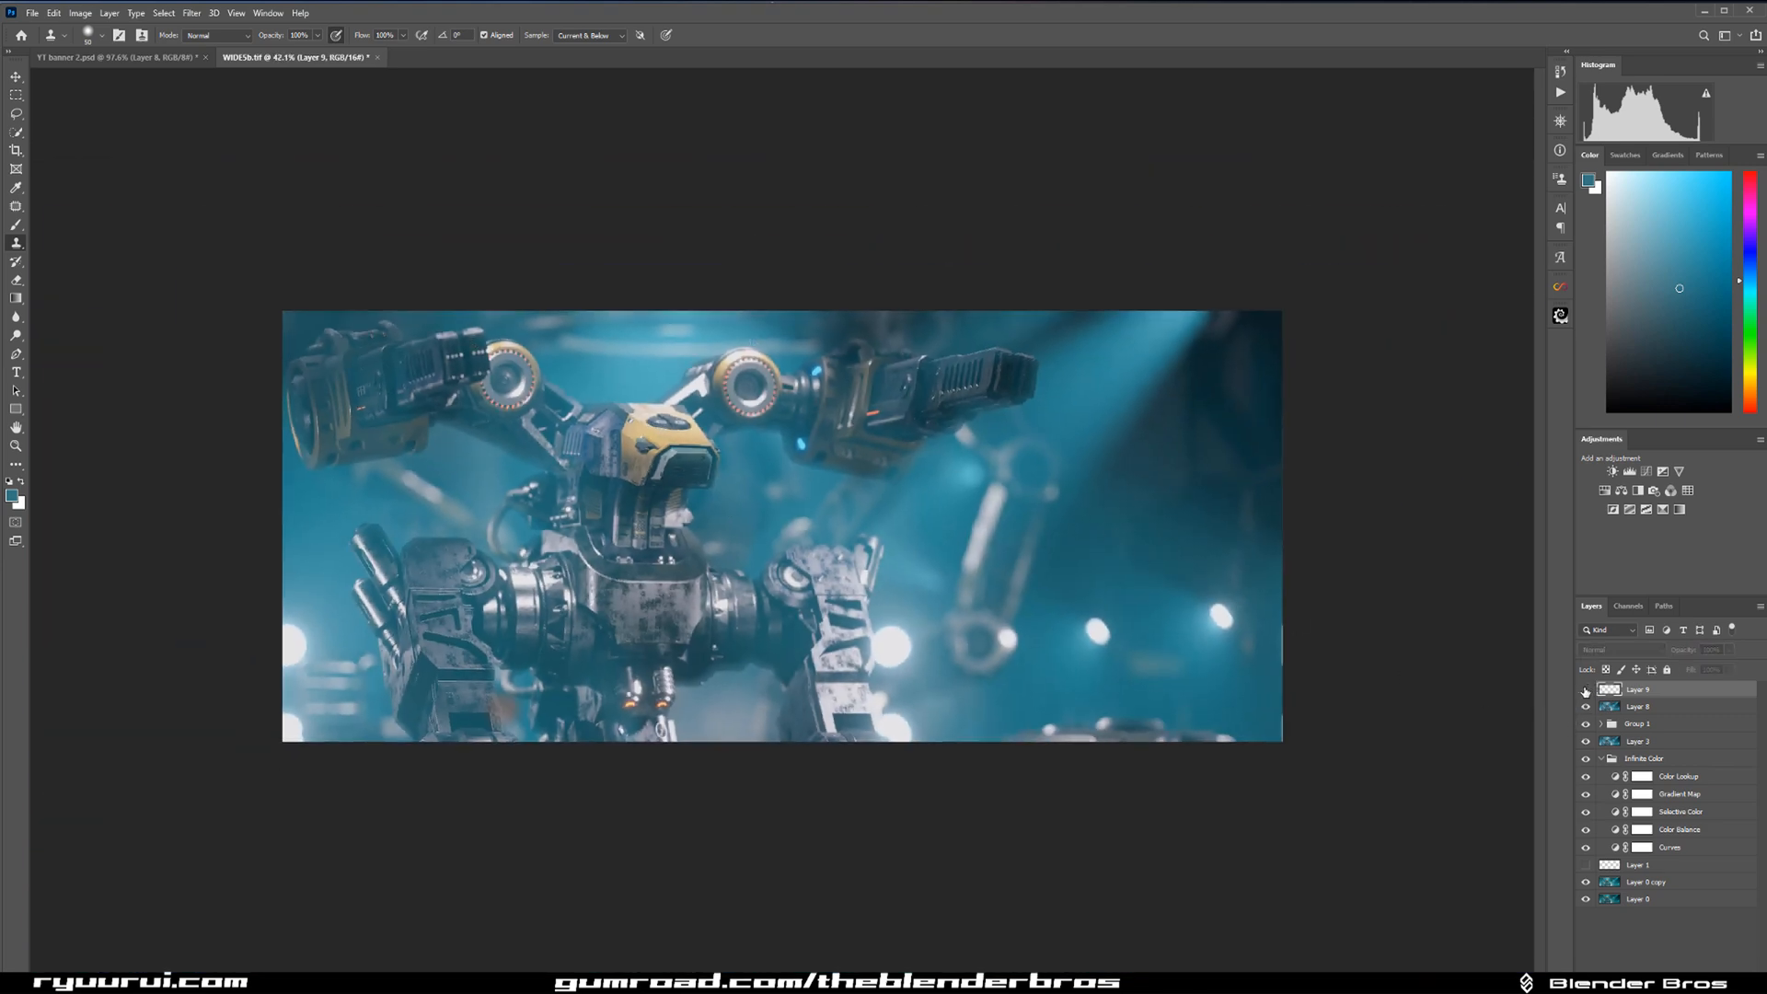
scroll(605, 476, up, 5)
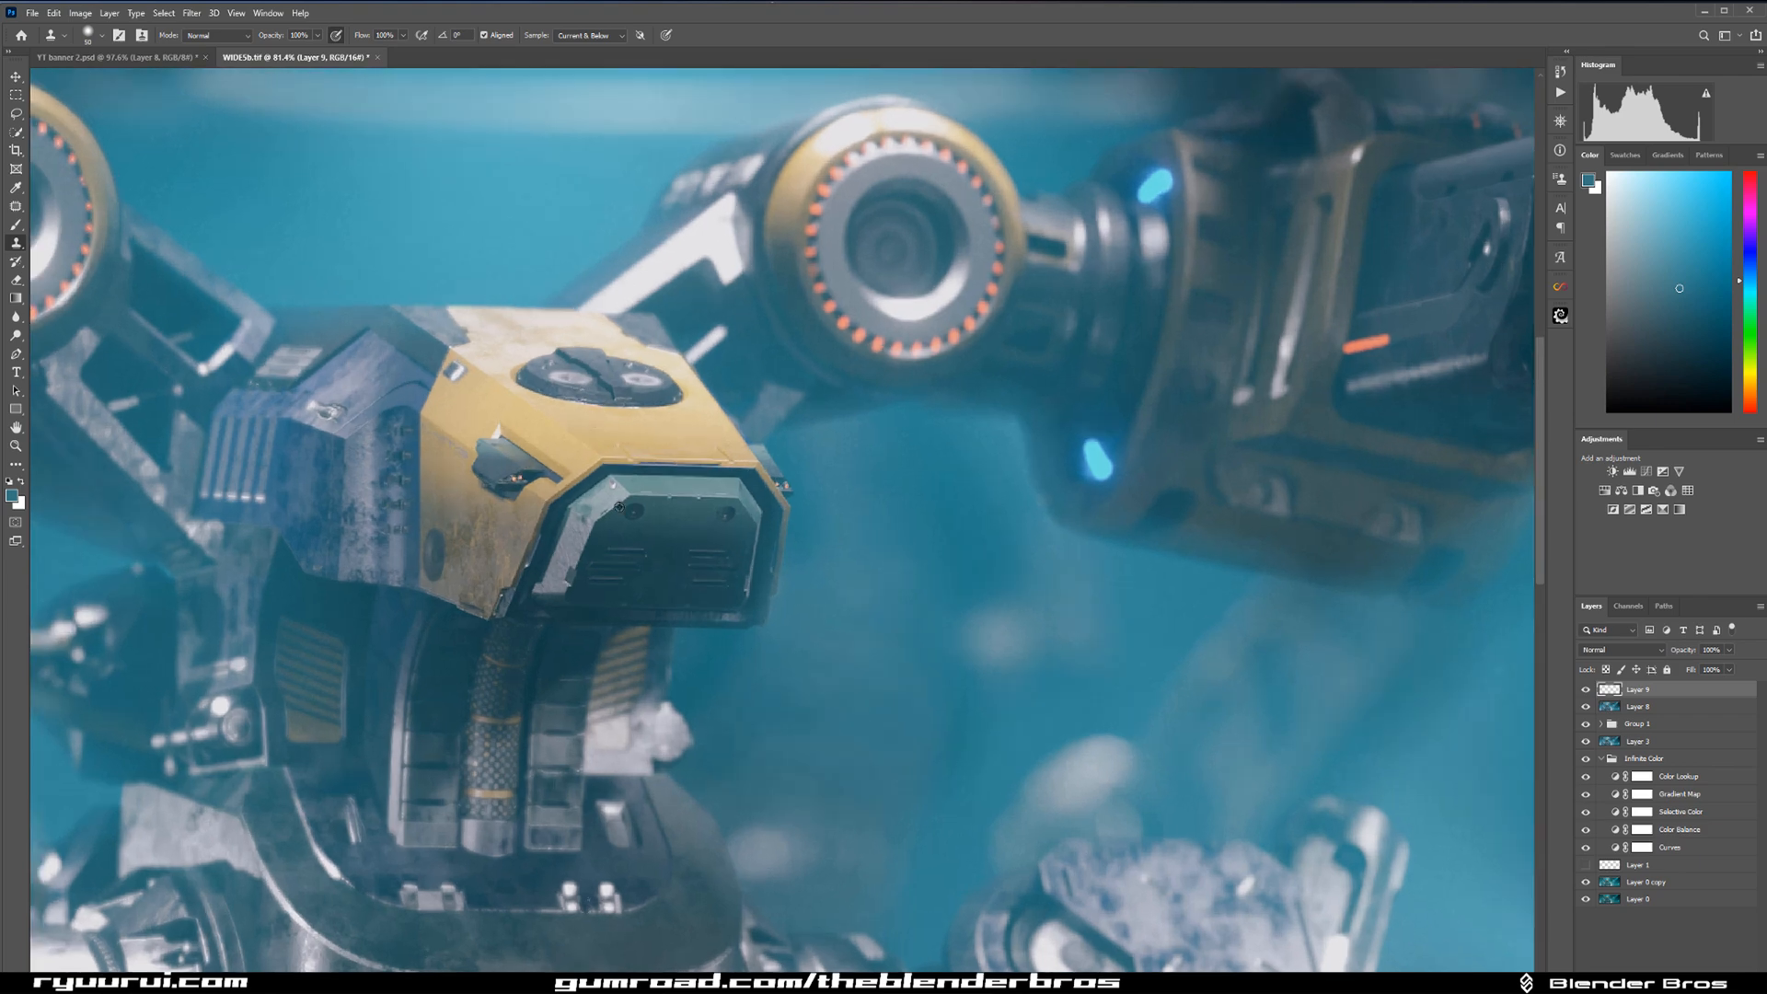
scroll(606, 476, up, 3)
click(1587, 690)
click(1587, 690)
click(1586, 690)
click(1587, 690)
scroll(803, 529, down, 2)
scroll(803, 530, down, 4)
scroll(1487, 784, up, 1)
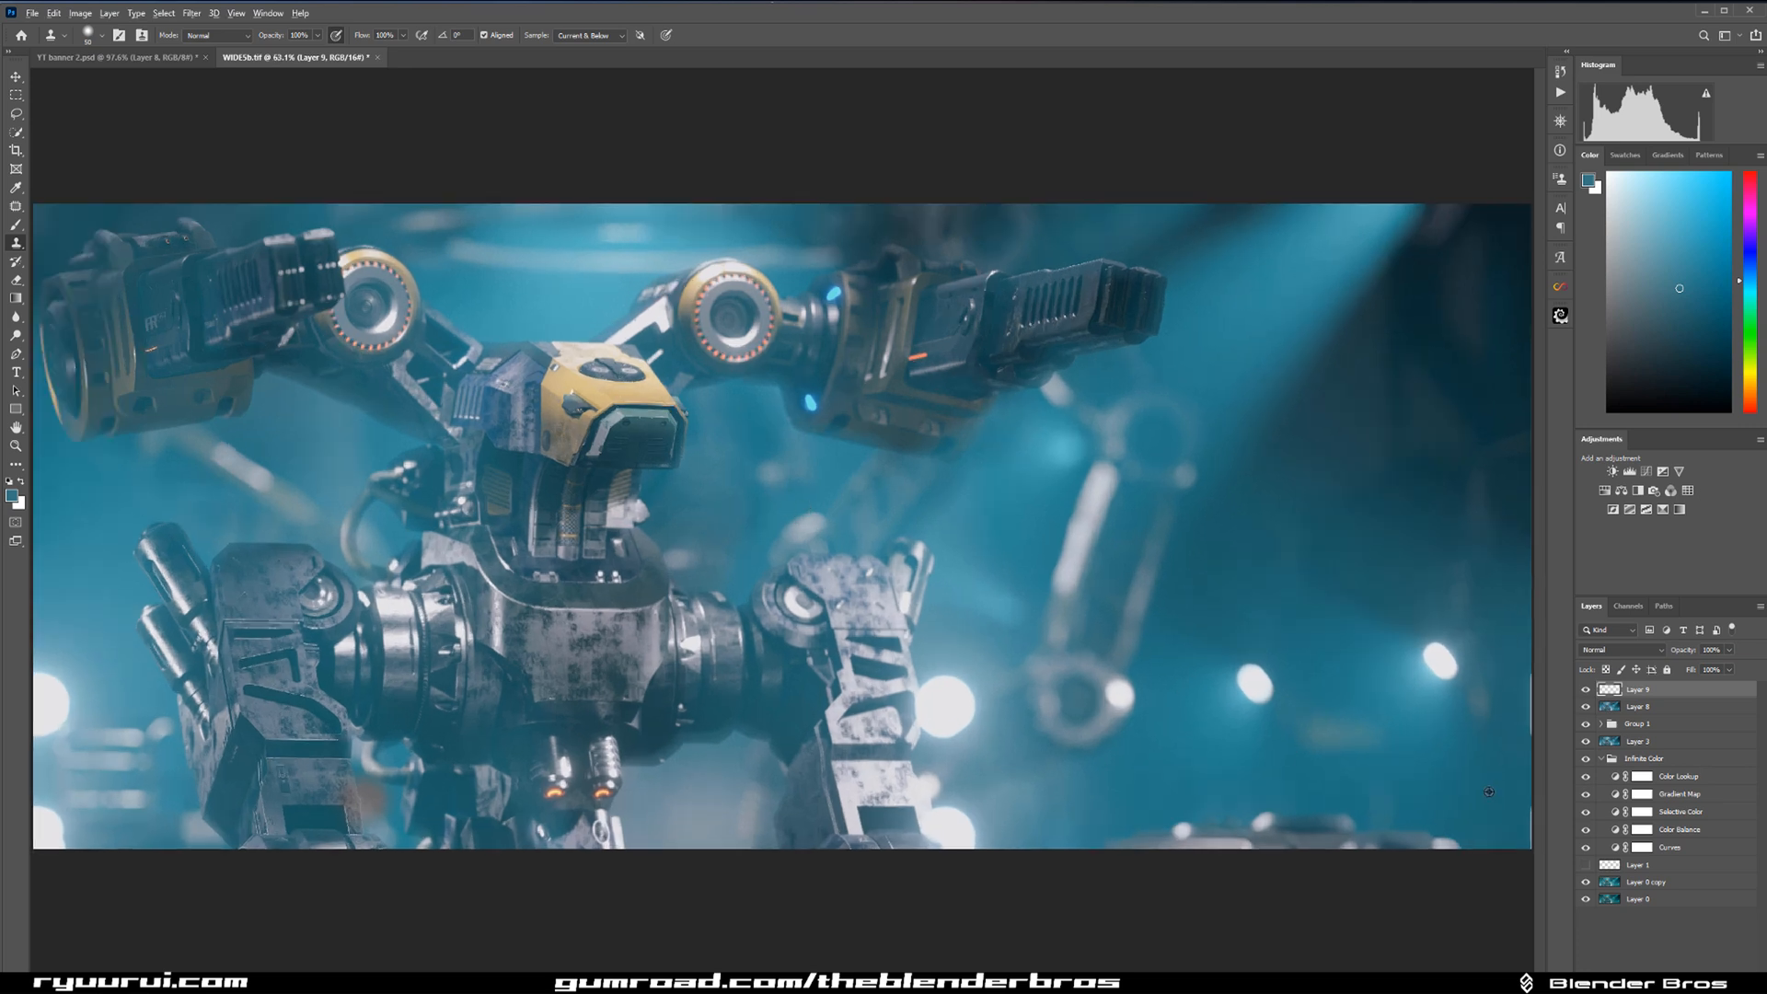
Compare the finished edit with the original render by repeatedly isolating the Layer 0 copy.
alt+click(1586, 882)
alt+click(1586, 881)
alt+click(1586, 881)
alt+click(1585, 881)
scroll(1530, 828, down, 2)
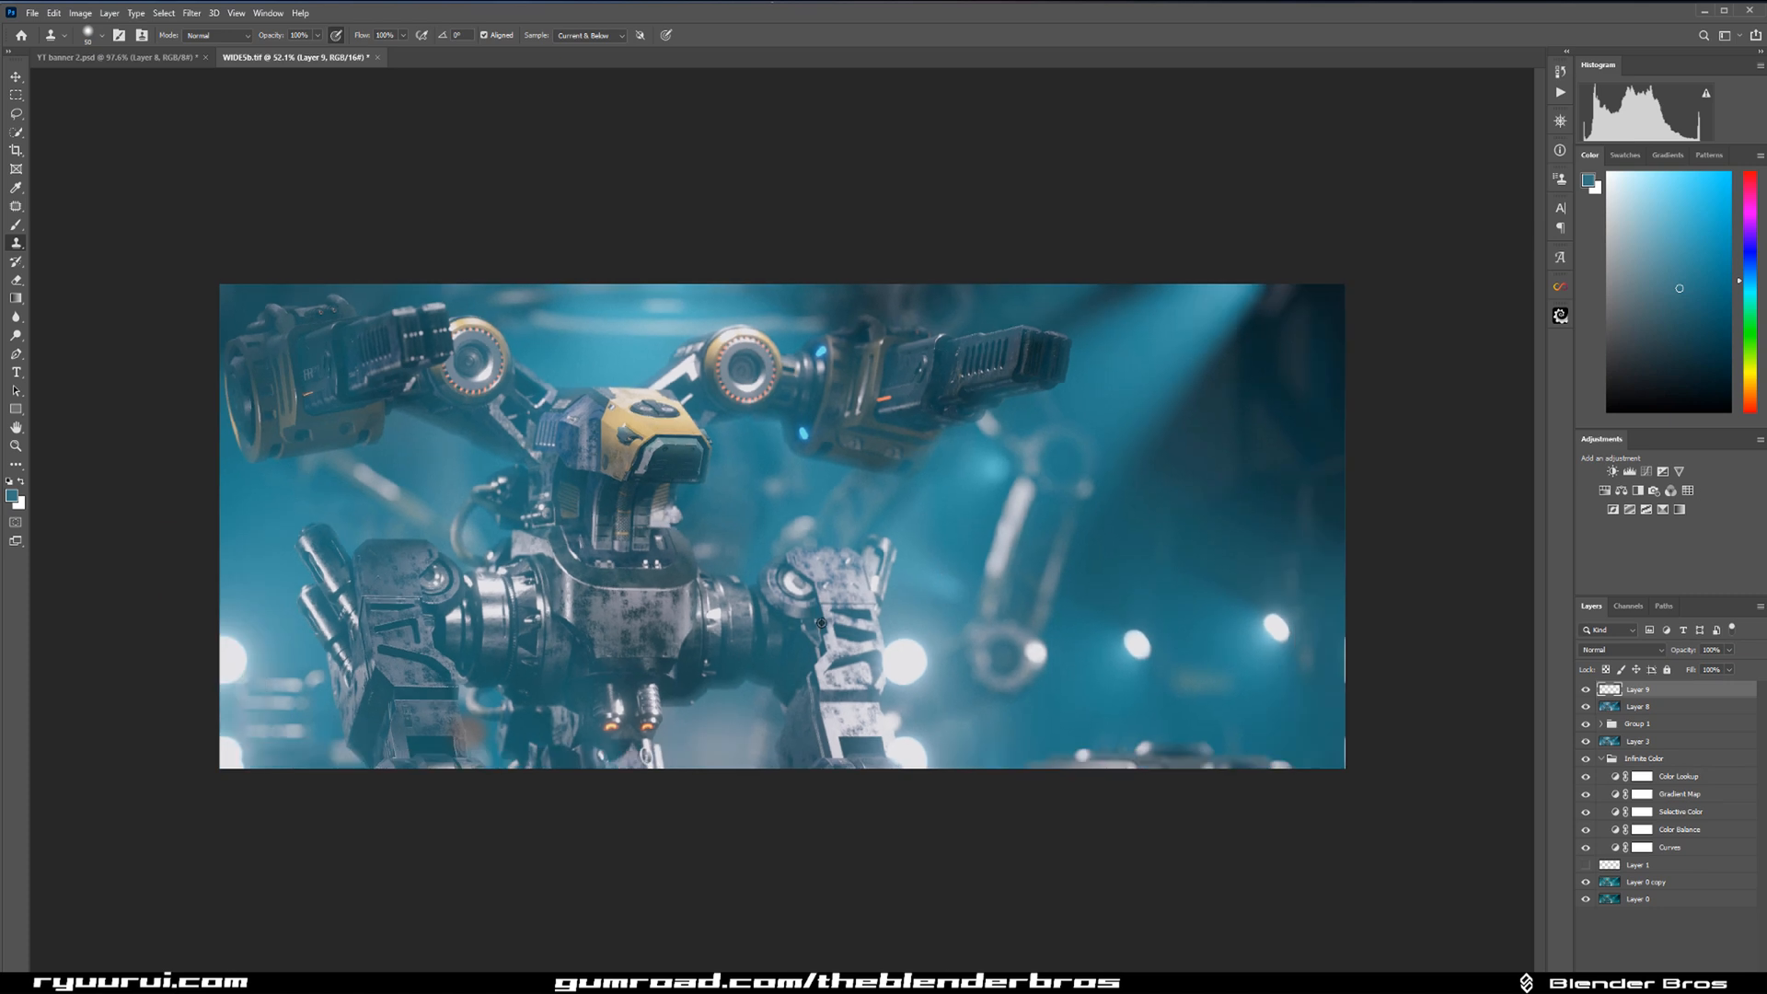
alt+click(1582, 884)
alt+click(1582, 885)
alt+click(1582, 885)
alt+click(1582, 884)
scroll(583, 382, up, 2)
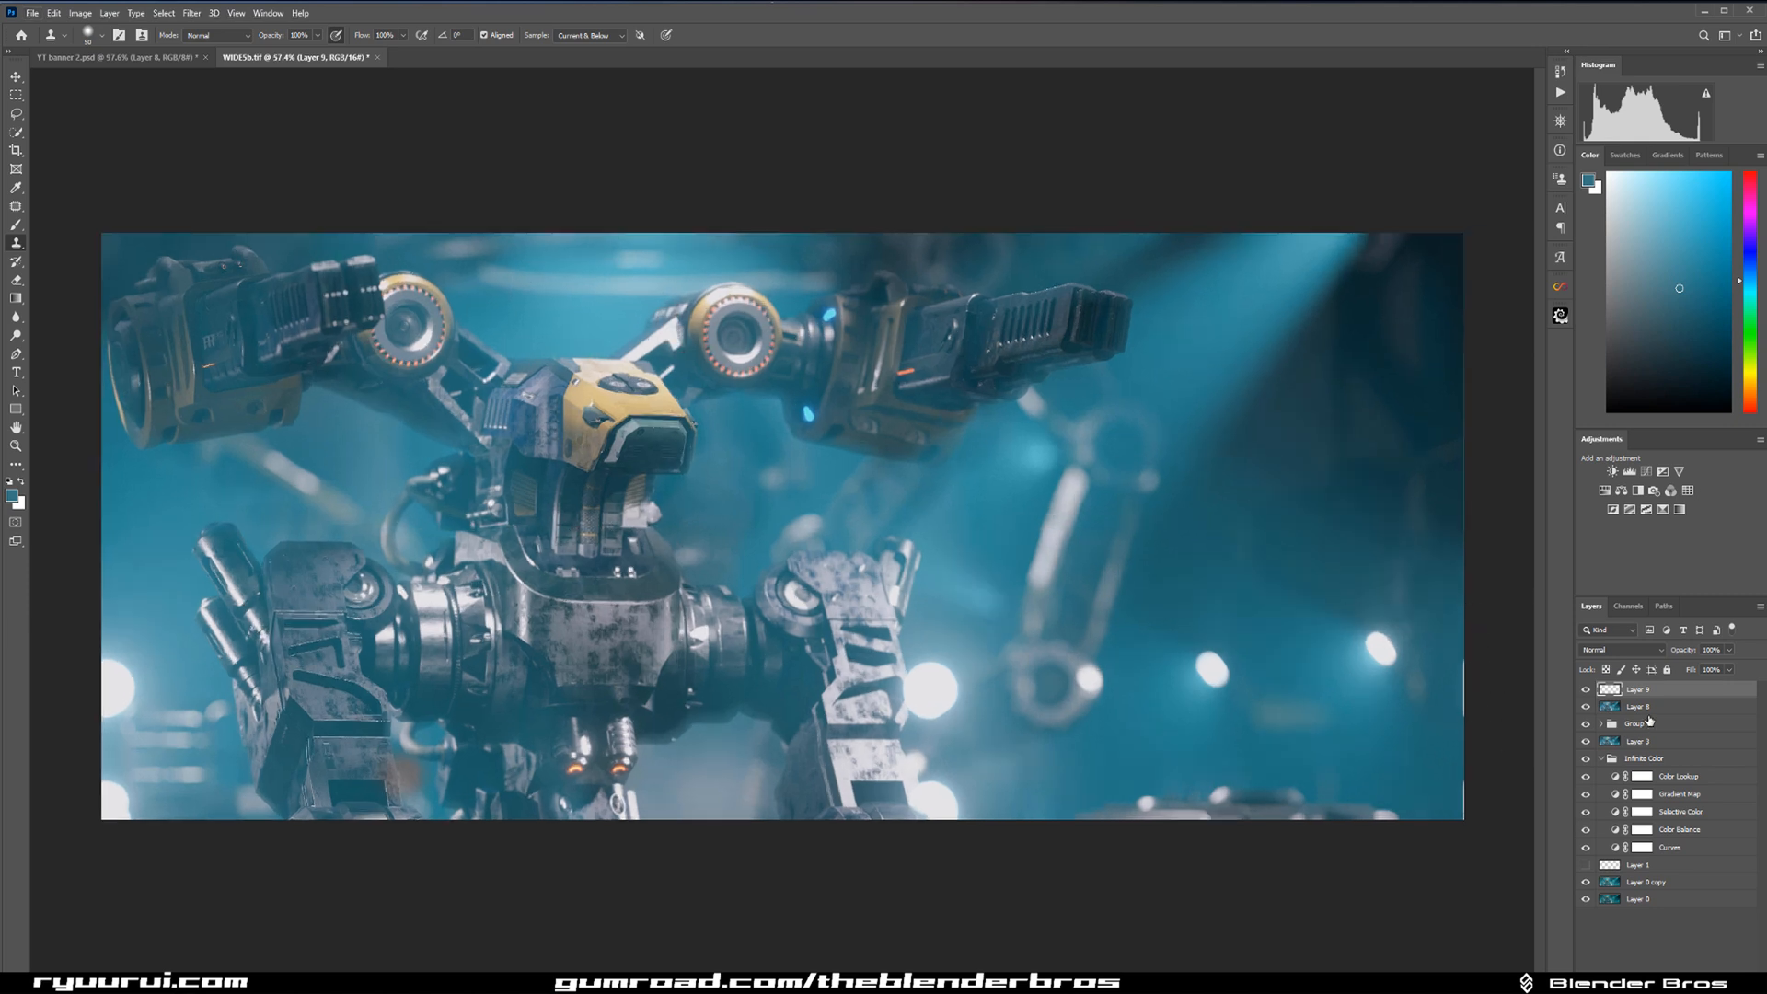
Select the strip along the lower right edge of Layer 8 and repair it with Content-Aware Fill output to a new layer.
click(1644, 709)
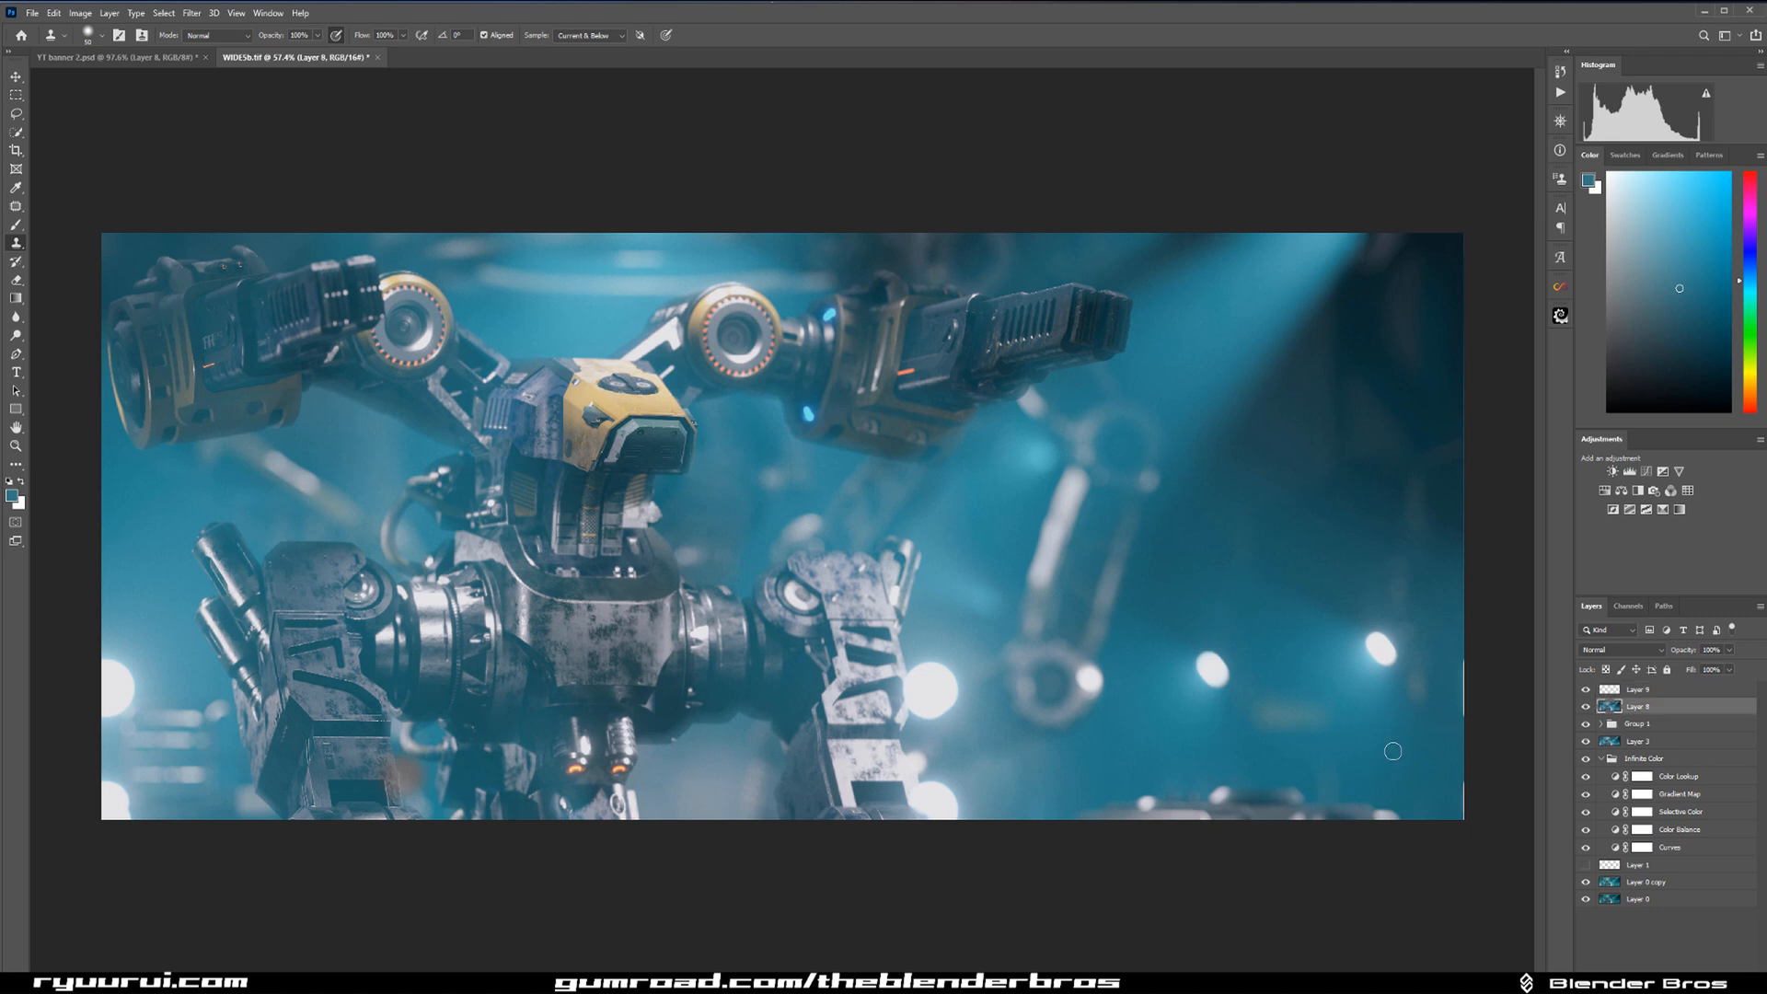
click(15, 95)
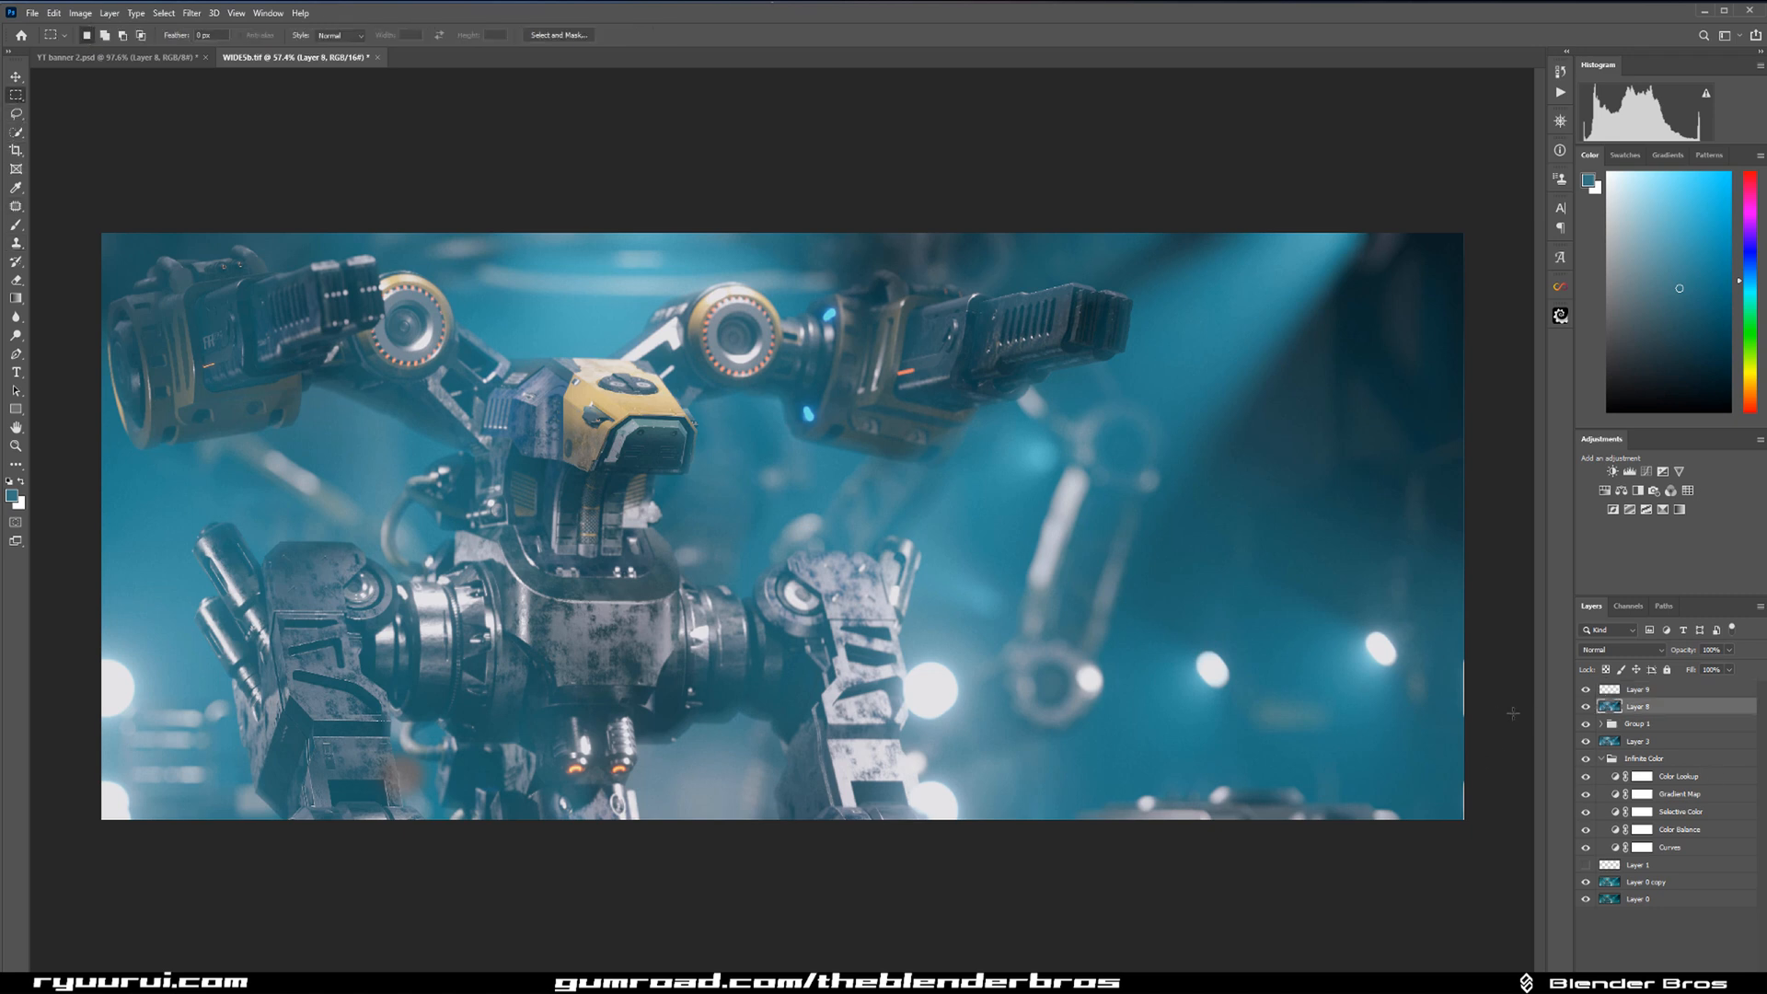
drag(1456, 650, 1568, 845)
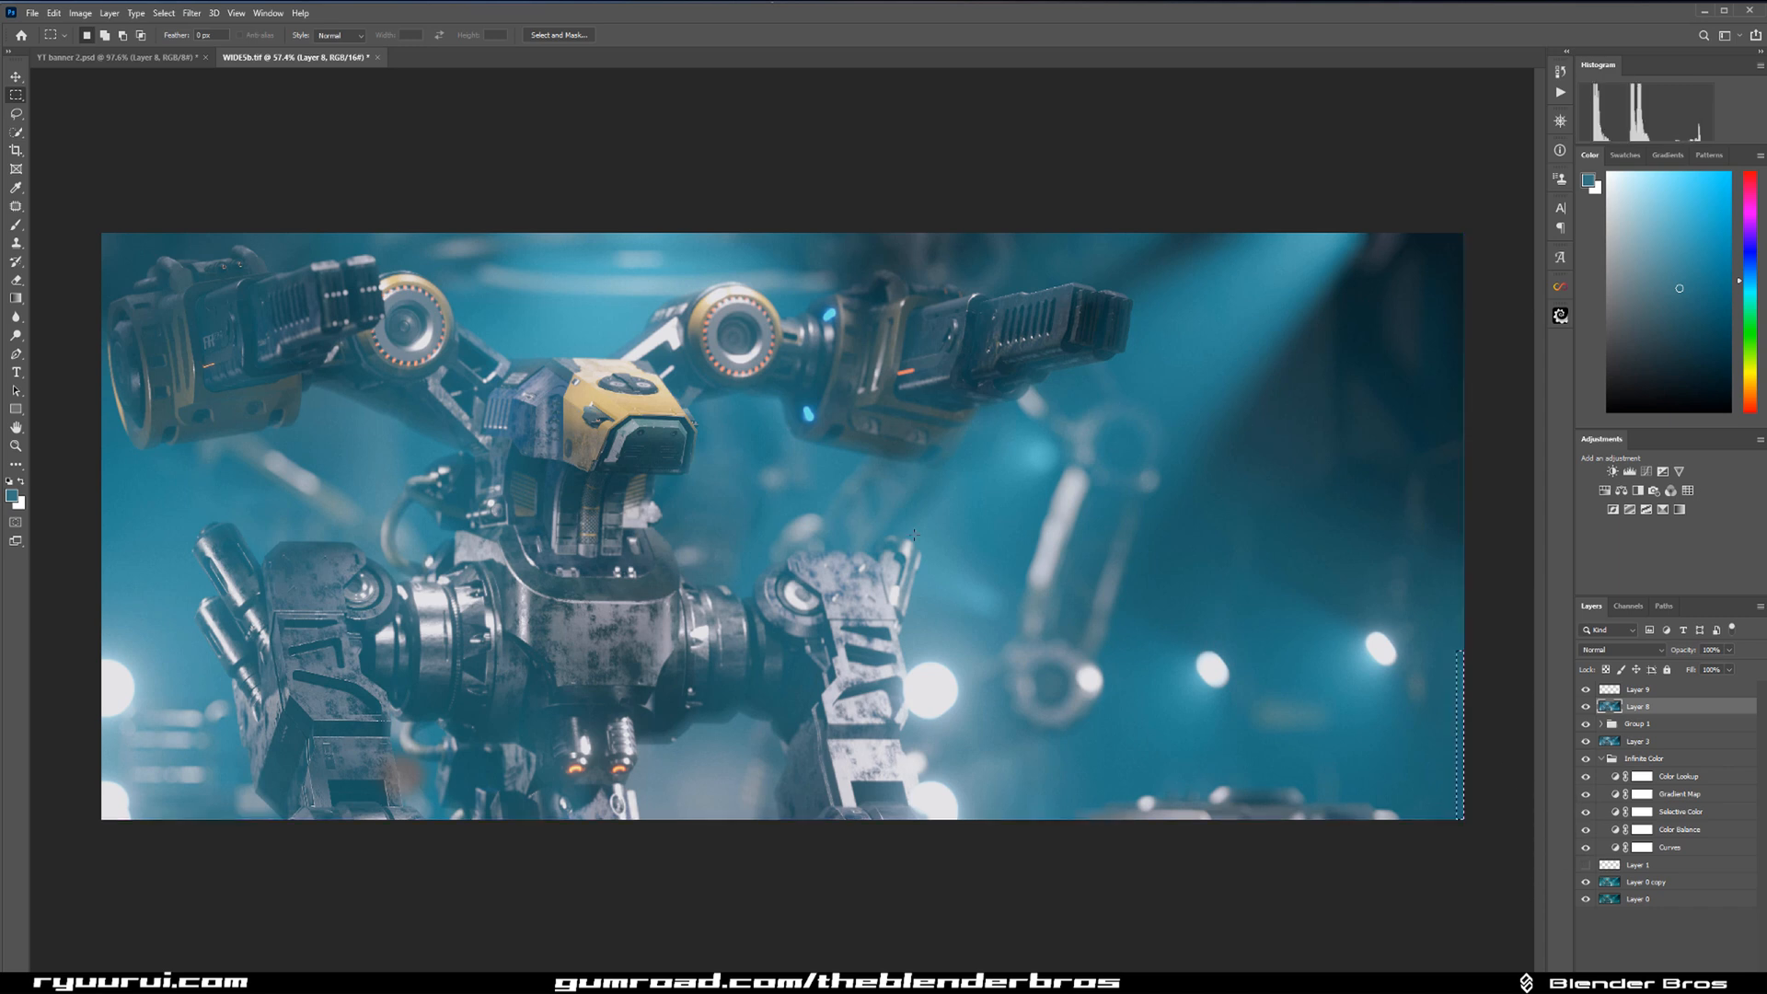
click(55, 13)
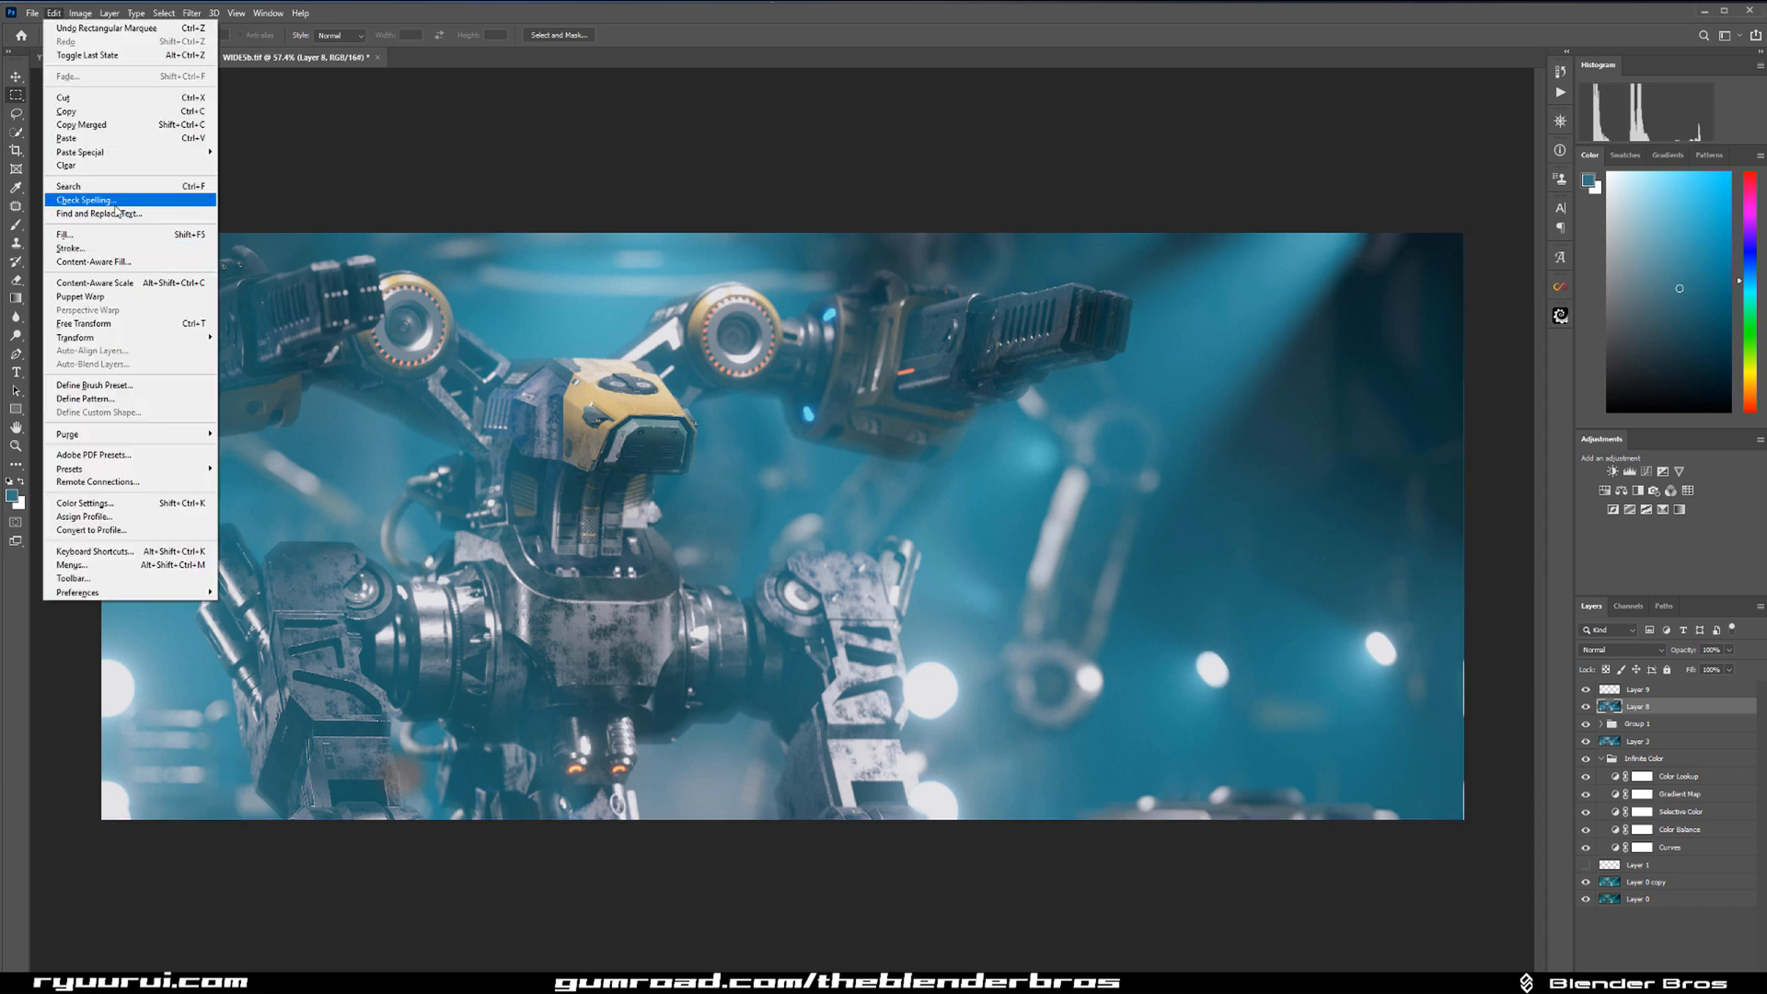
click(116, 261)
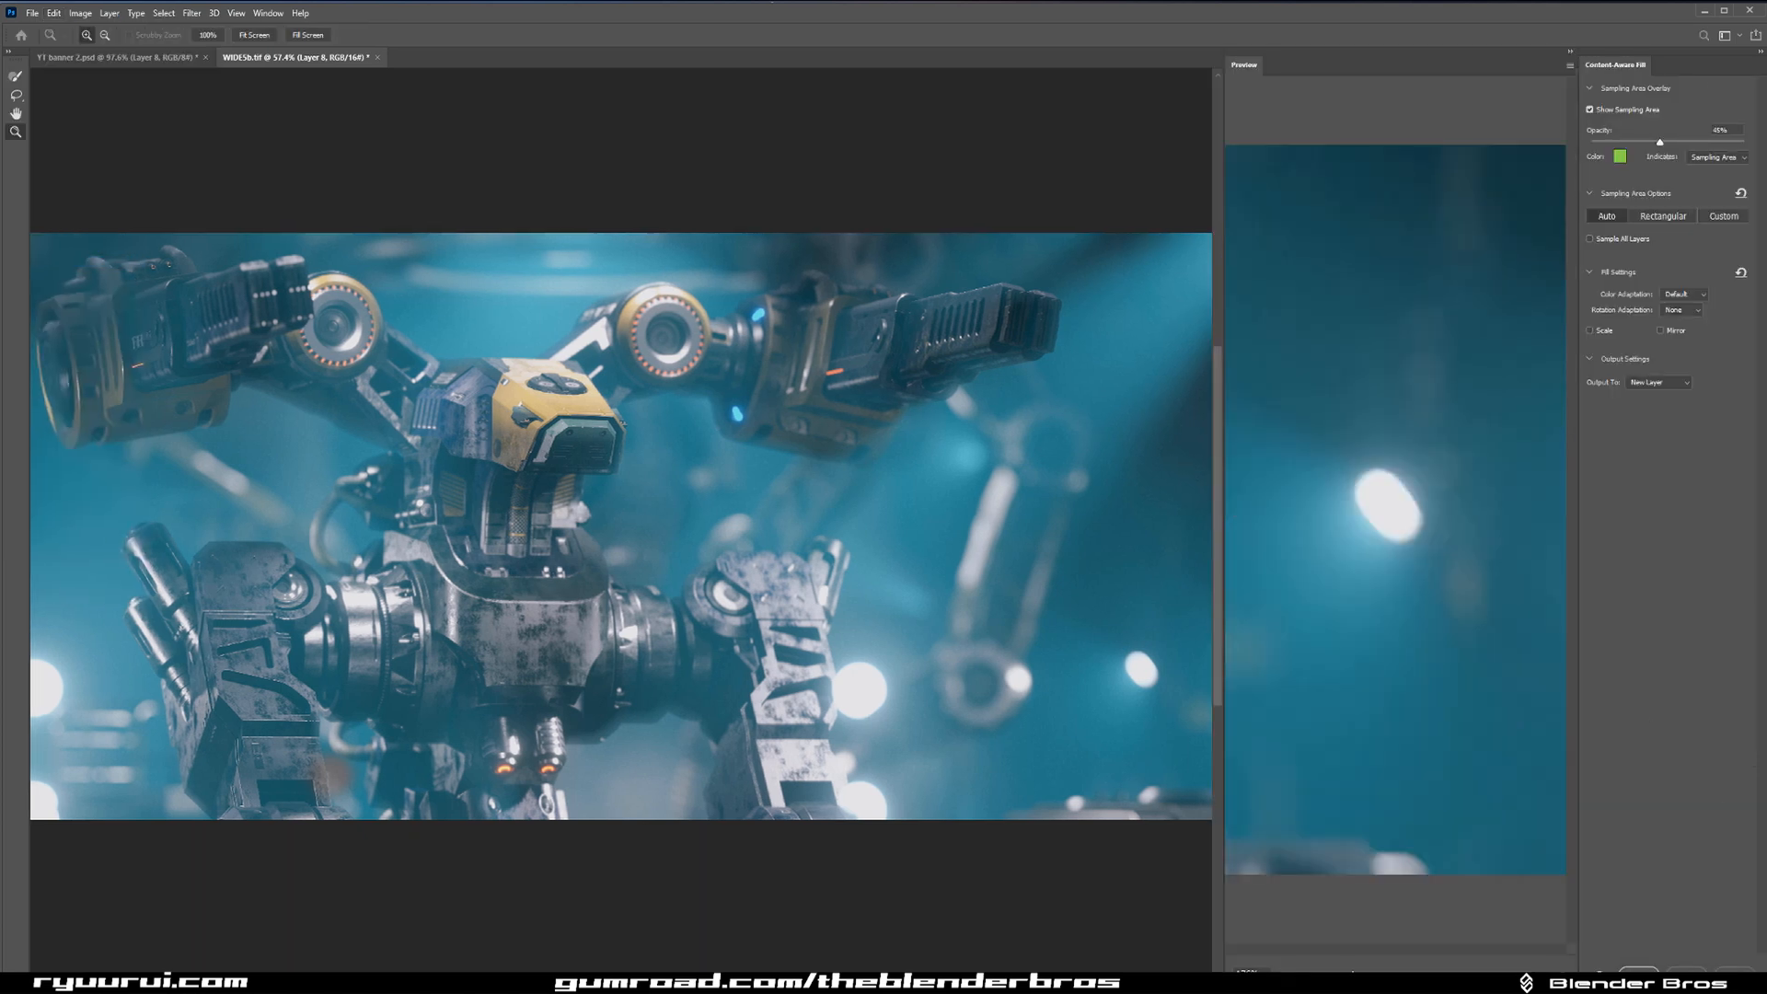
click(1647, 971)
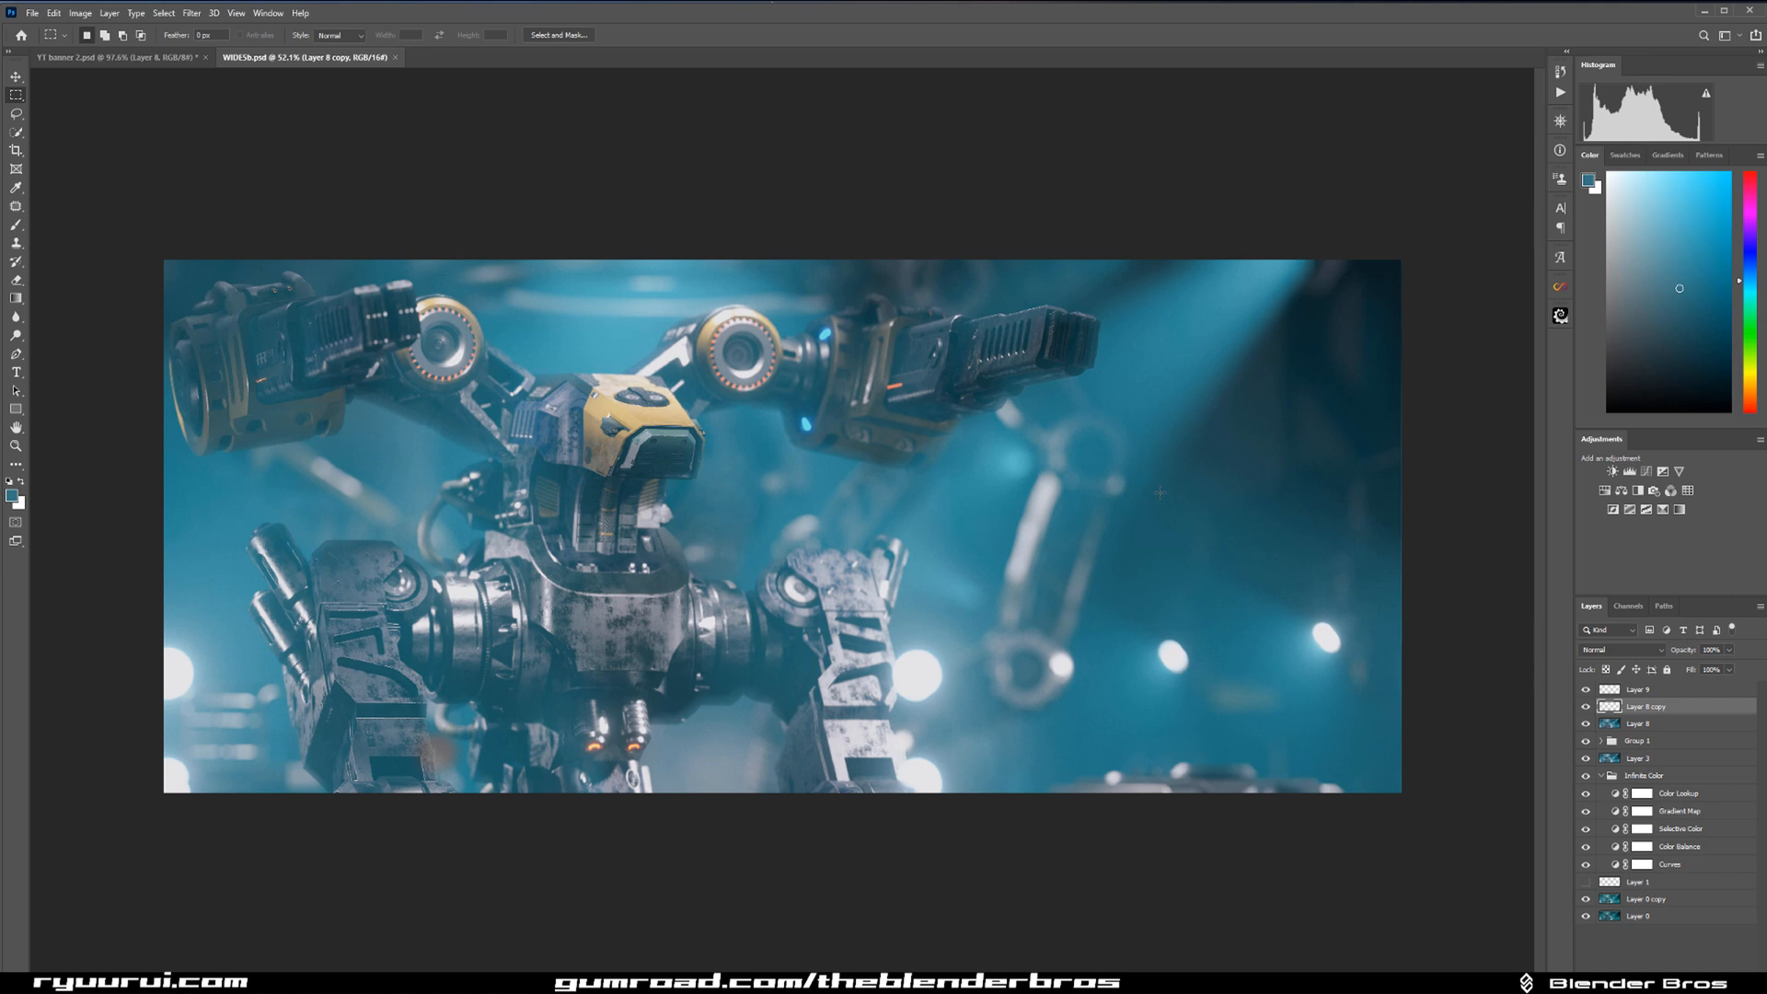
scroll(1160, 492, up, 1)
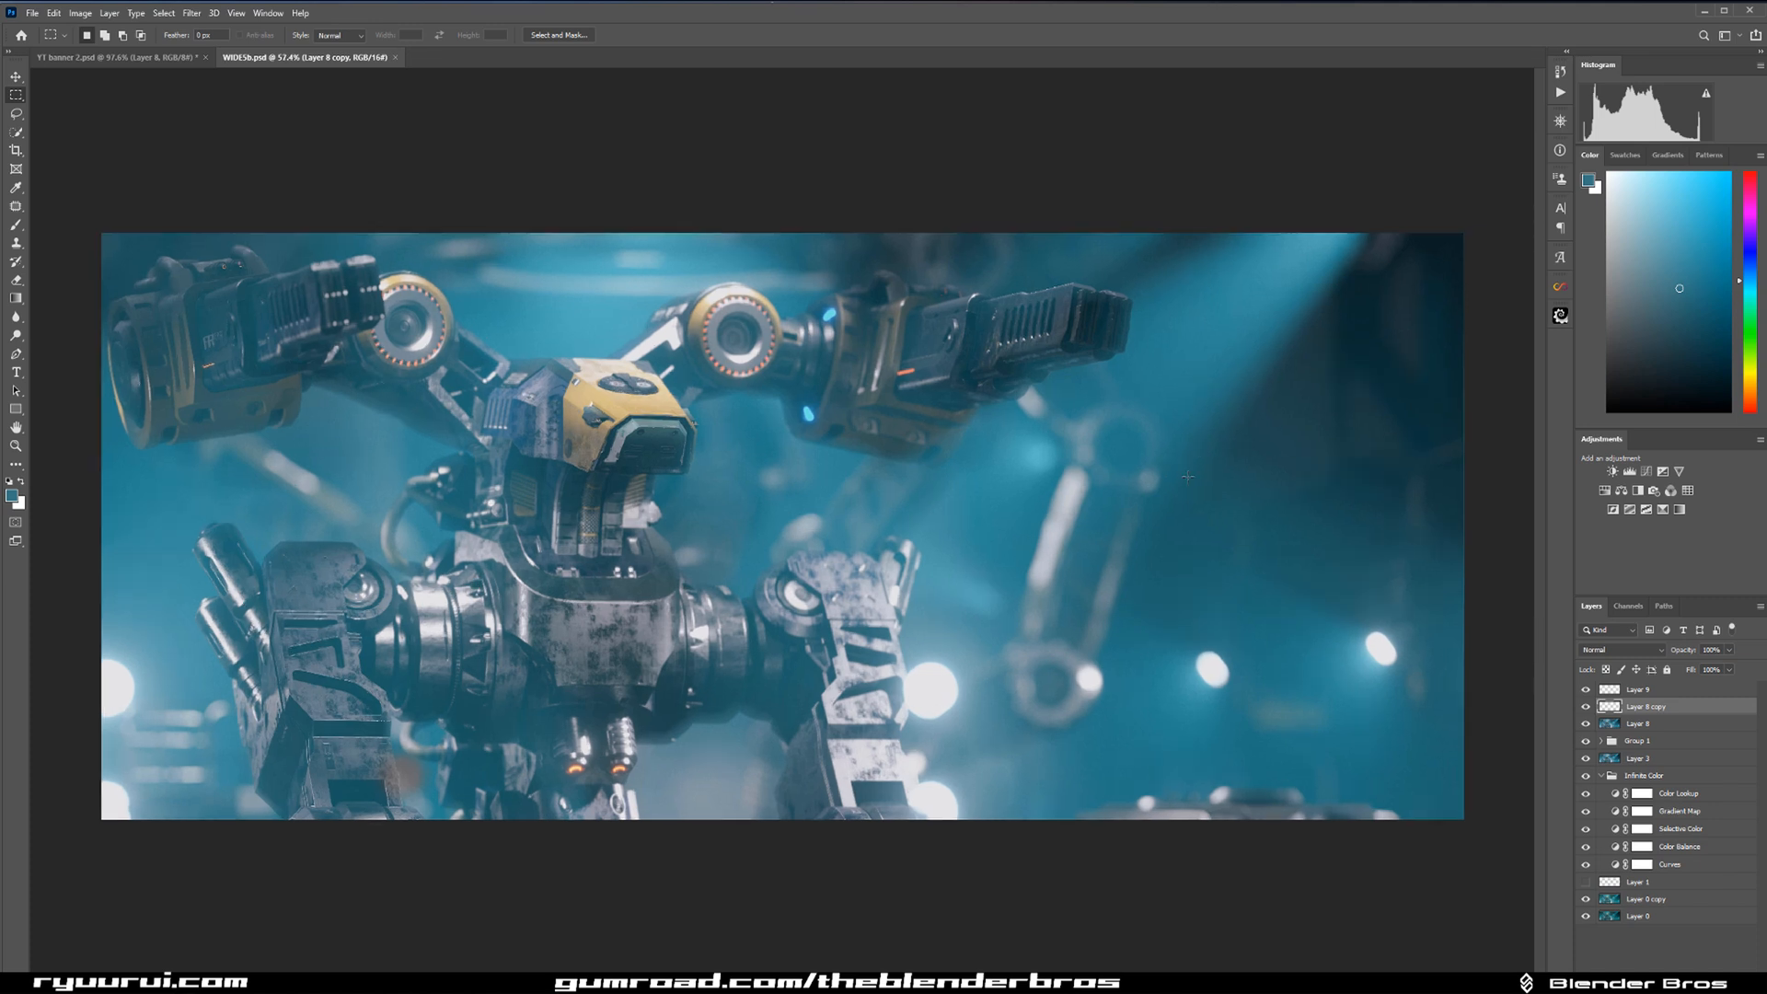
Add a new layer above Layer 9 and stamp all visible layers into it.
click(1666, 689)
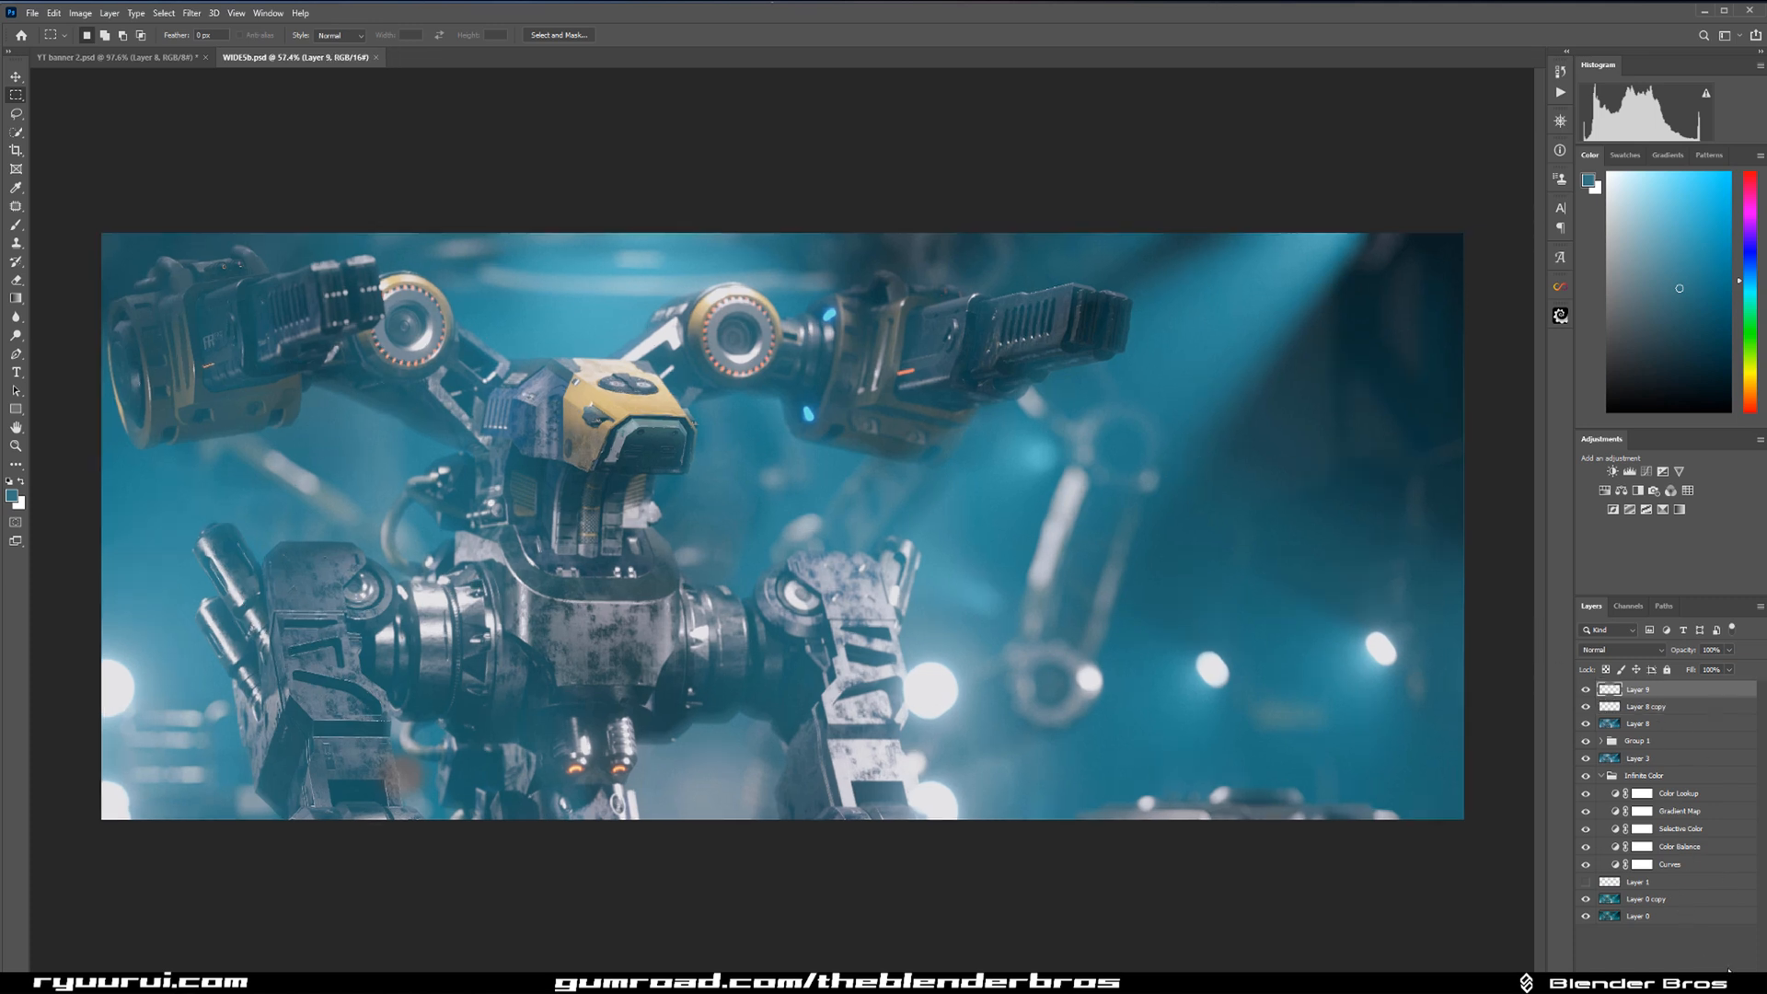
key(ctrl+shift+alt+n)
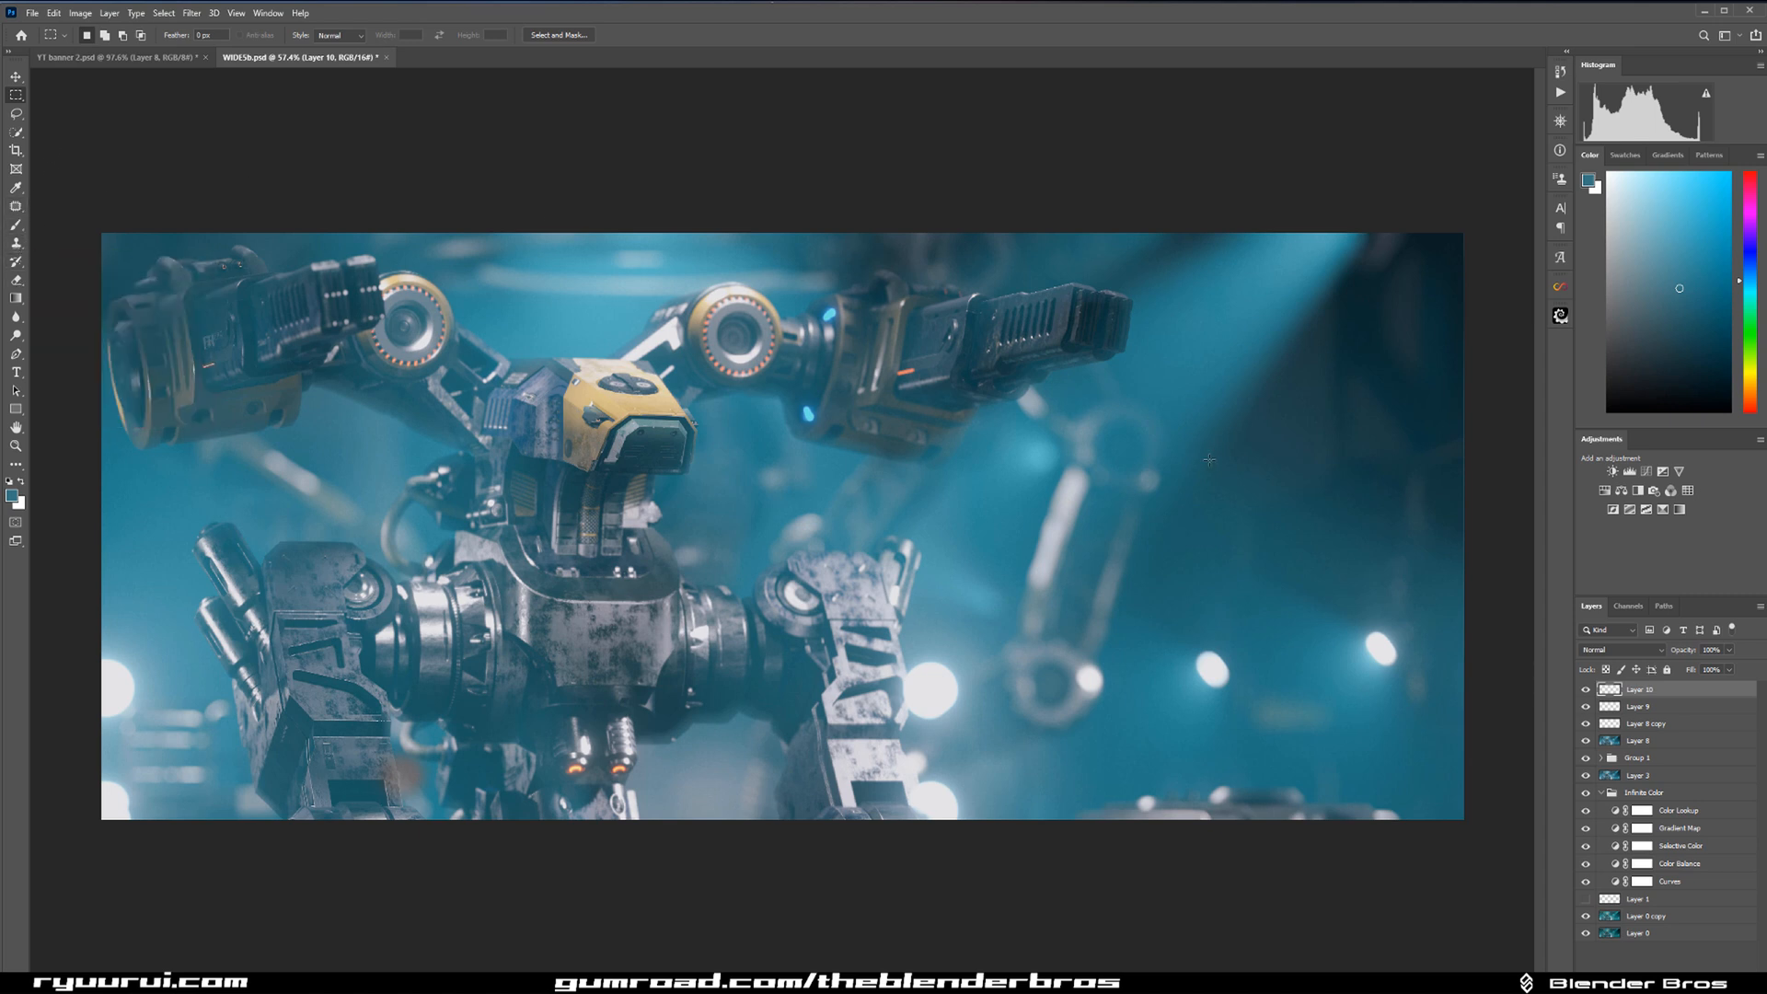
key(ctrl+z)
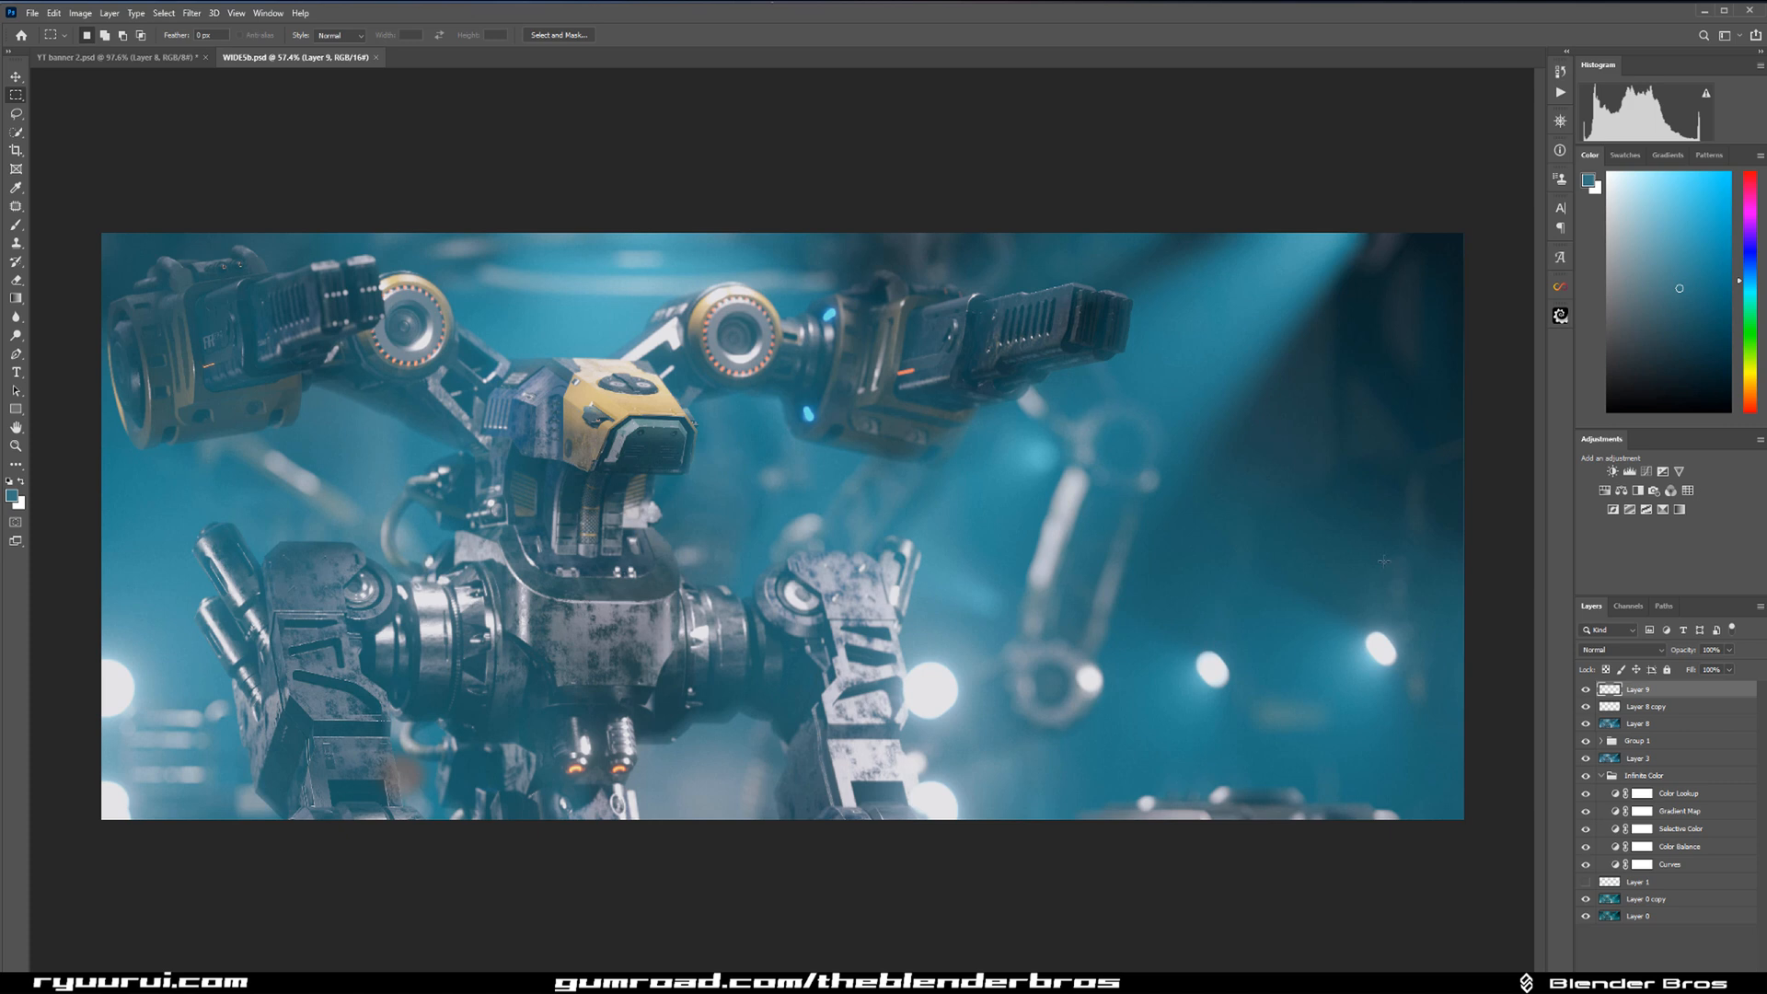
key(ctrl+shift+z)
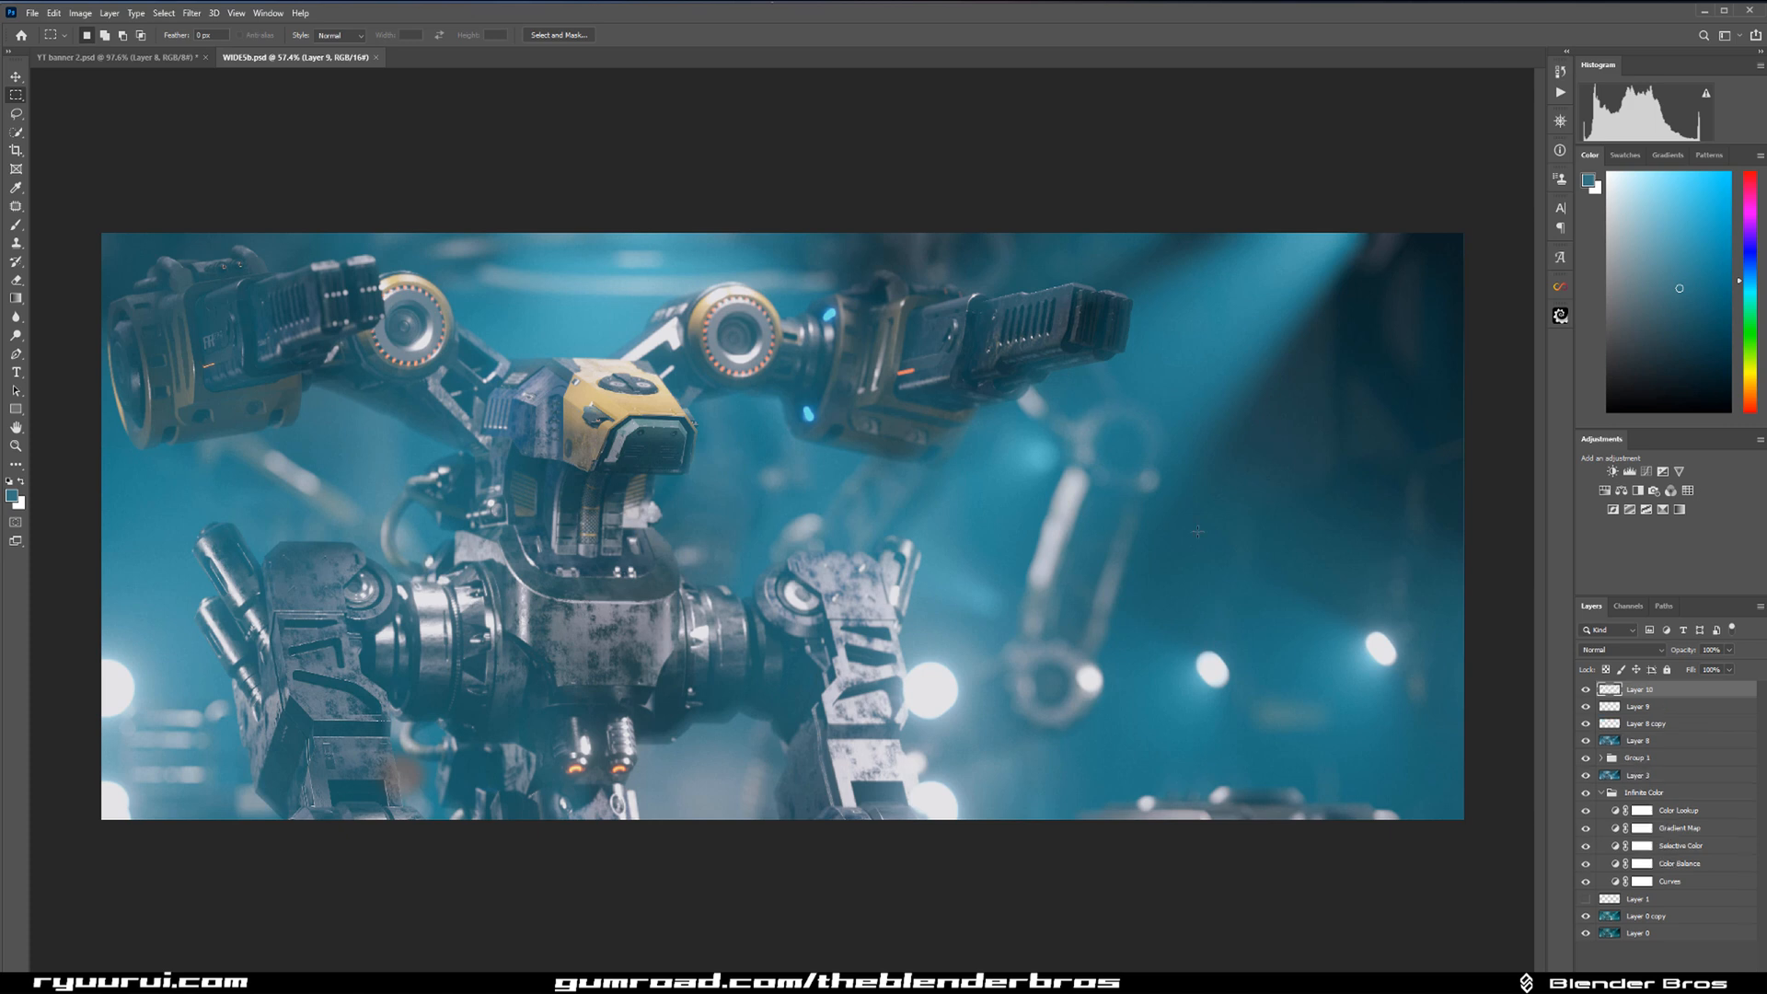
Group all layers beneath the merged Layer 10, hide the group, and make Layer 10 active.
click(1659, 711)
shift+click(1678, 937)
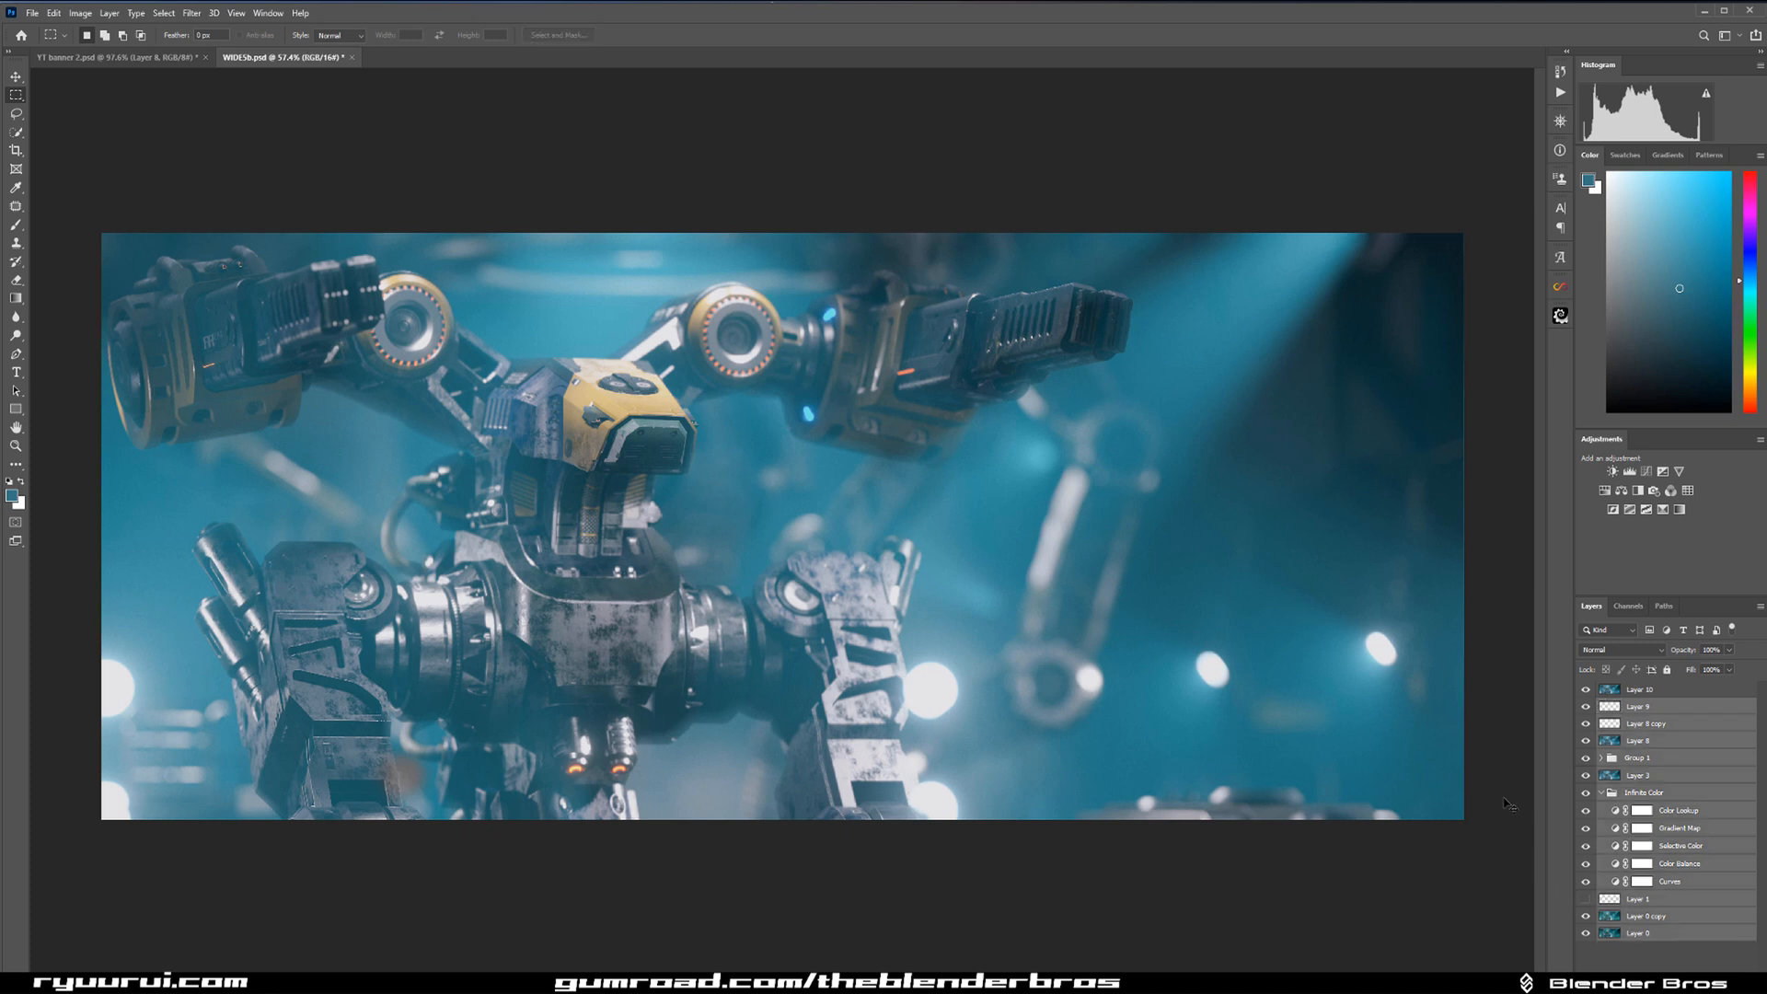
key(ctrl+g)
click(1586, 707)
key(alt+bracketright)
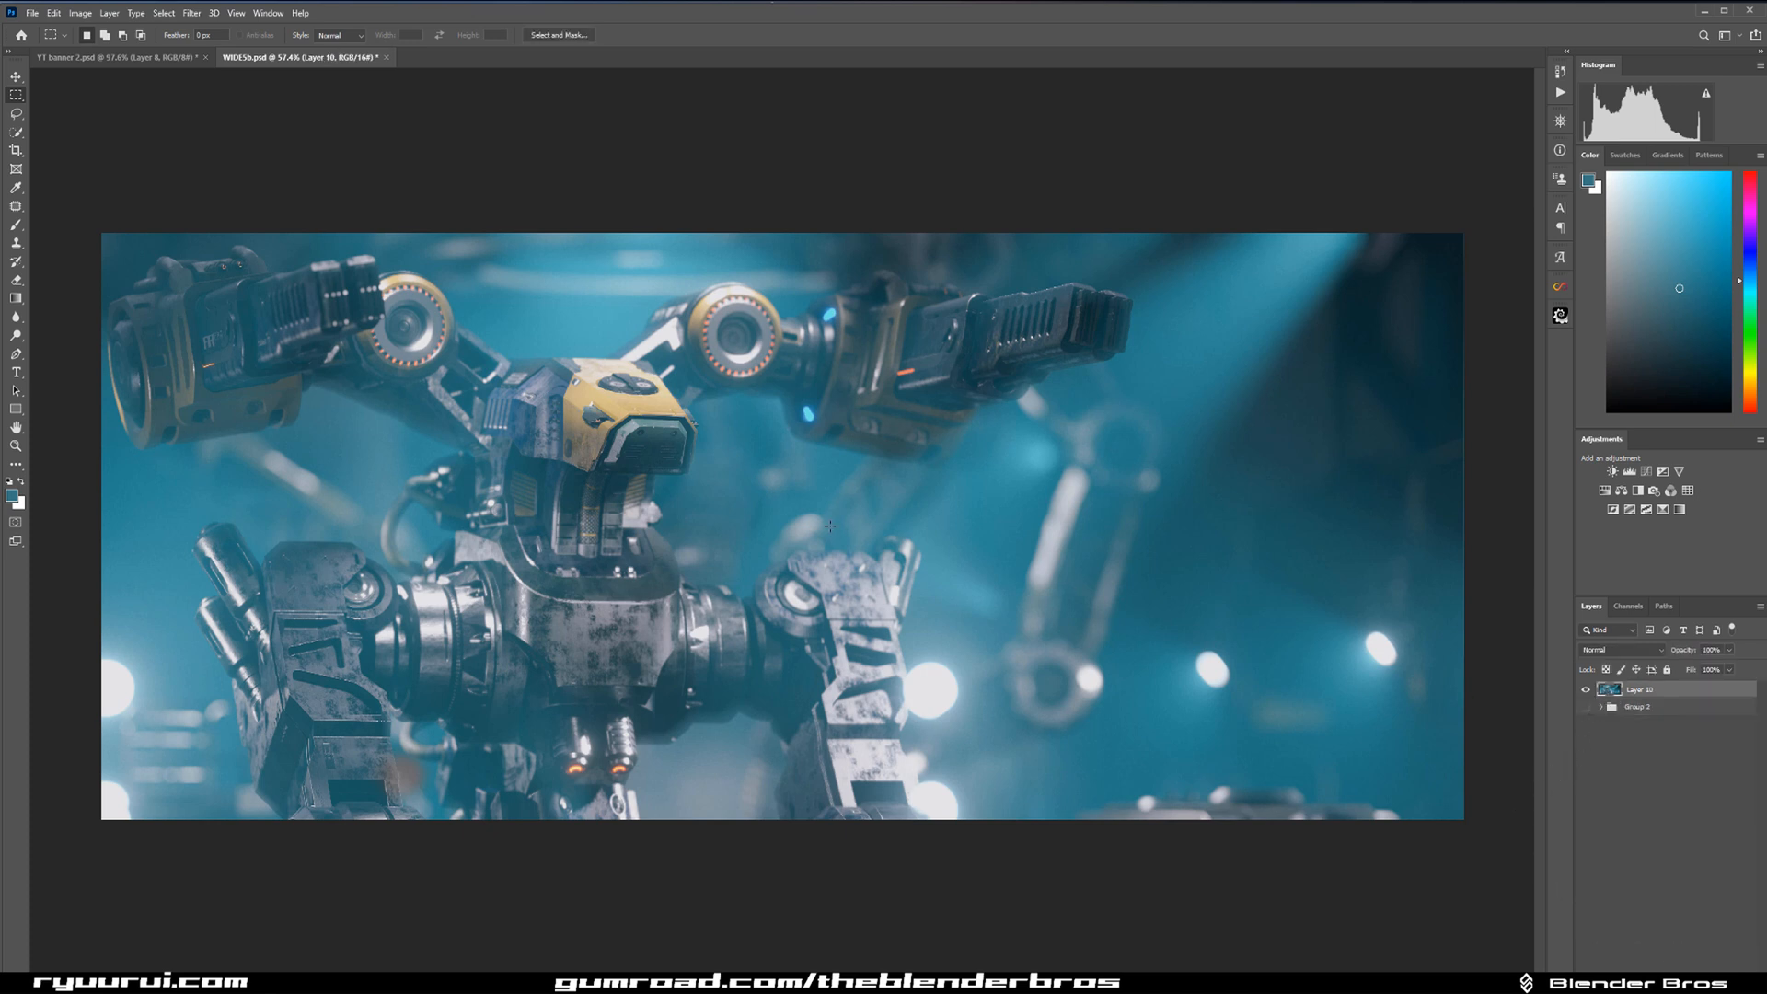
Apply the Pro Contrast effect of Nik Collection's Color Efex Pro 4 to the merged layer.
click(191, 14)
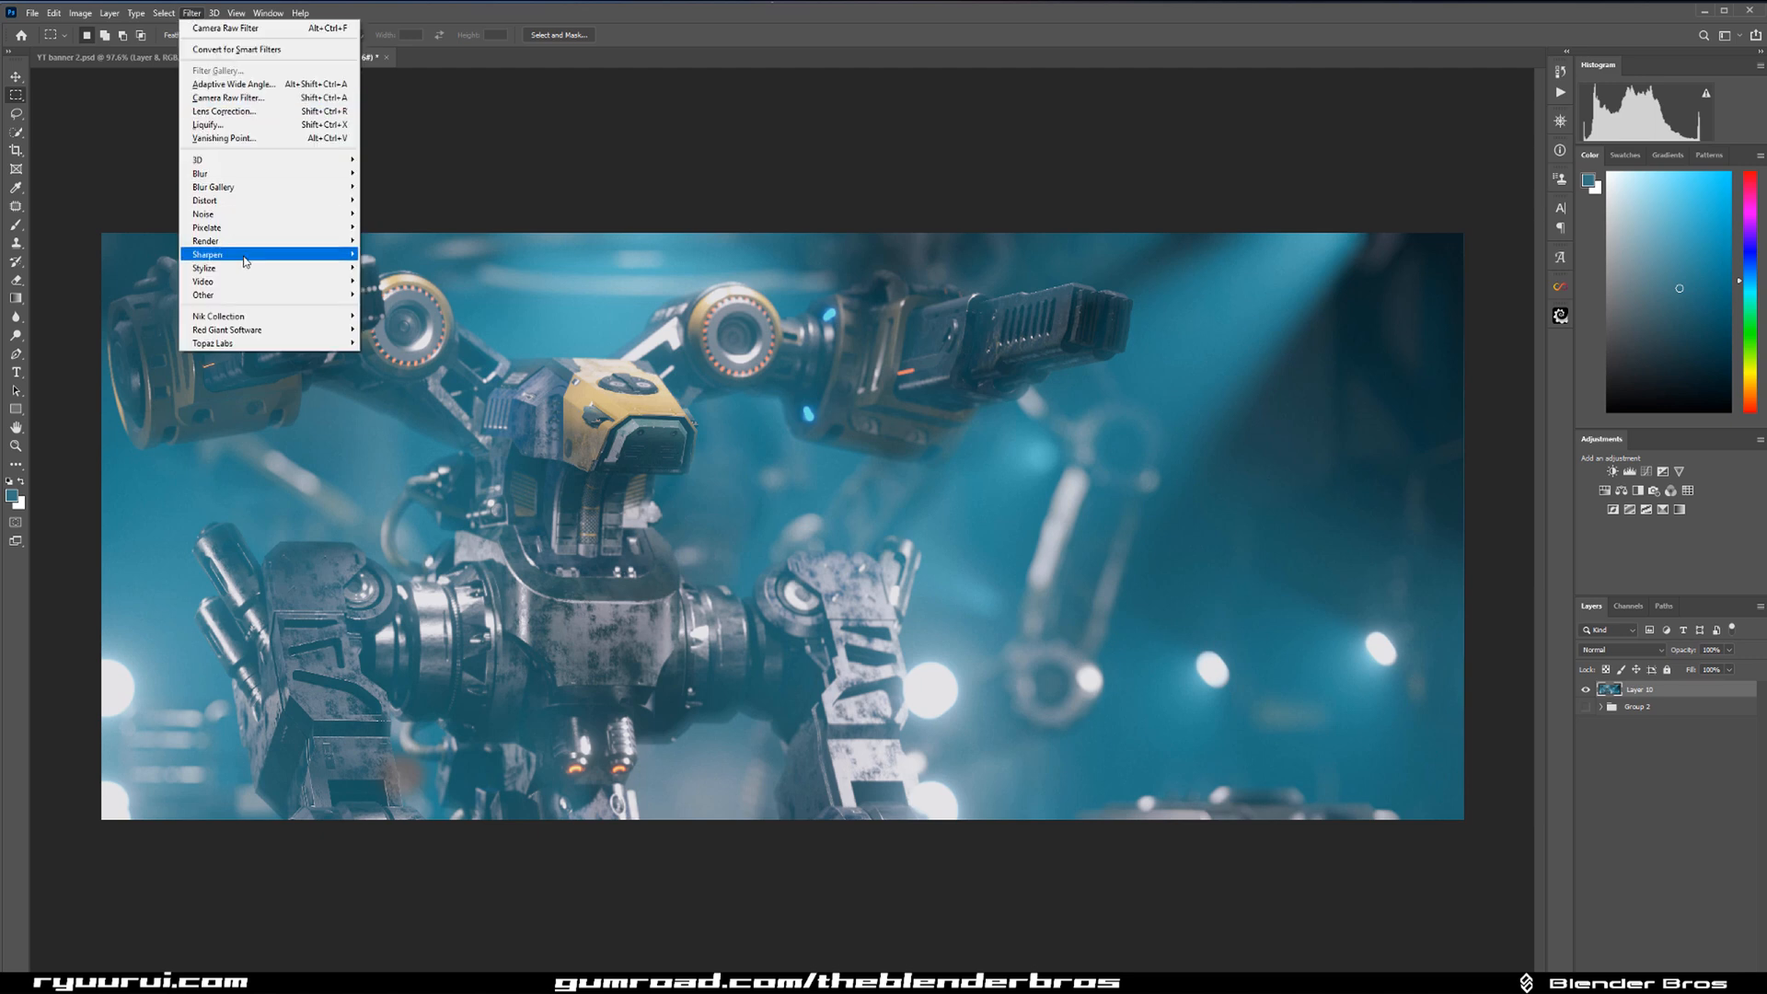
mouse_move(267, 315)
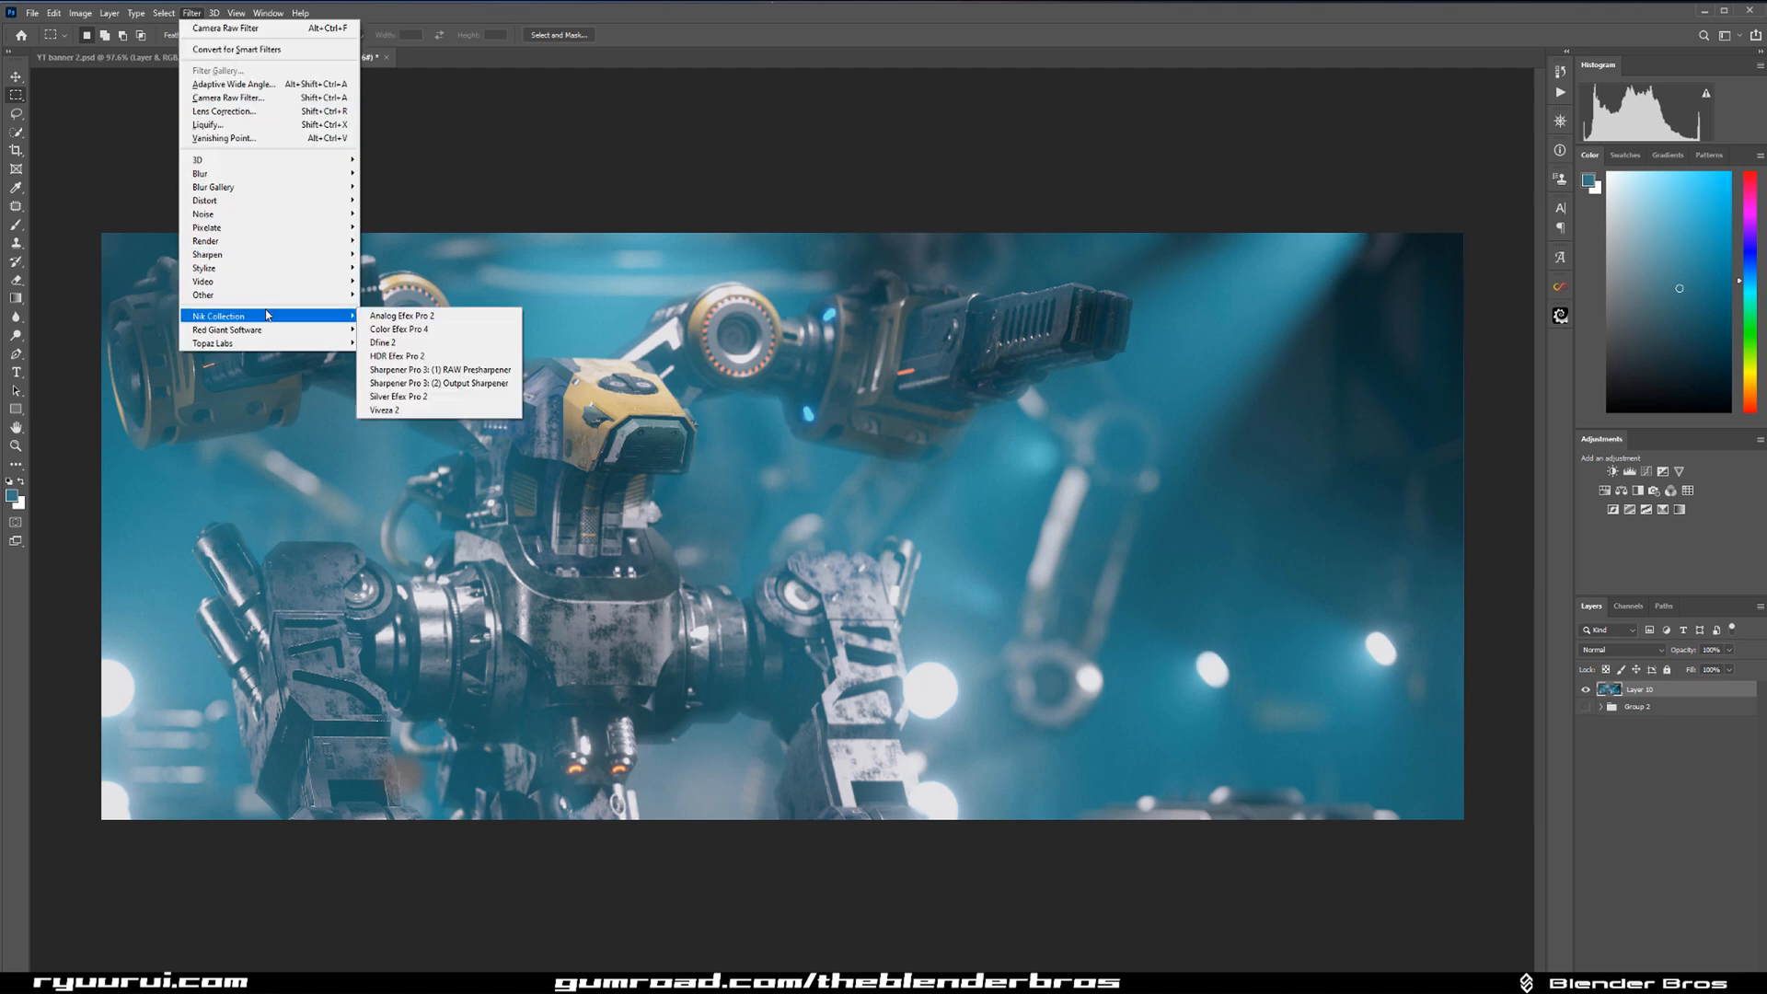
click(406, 329)
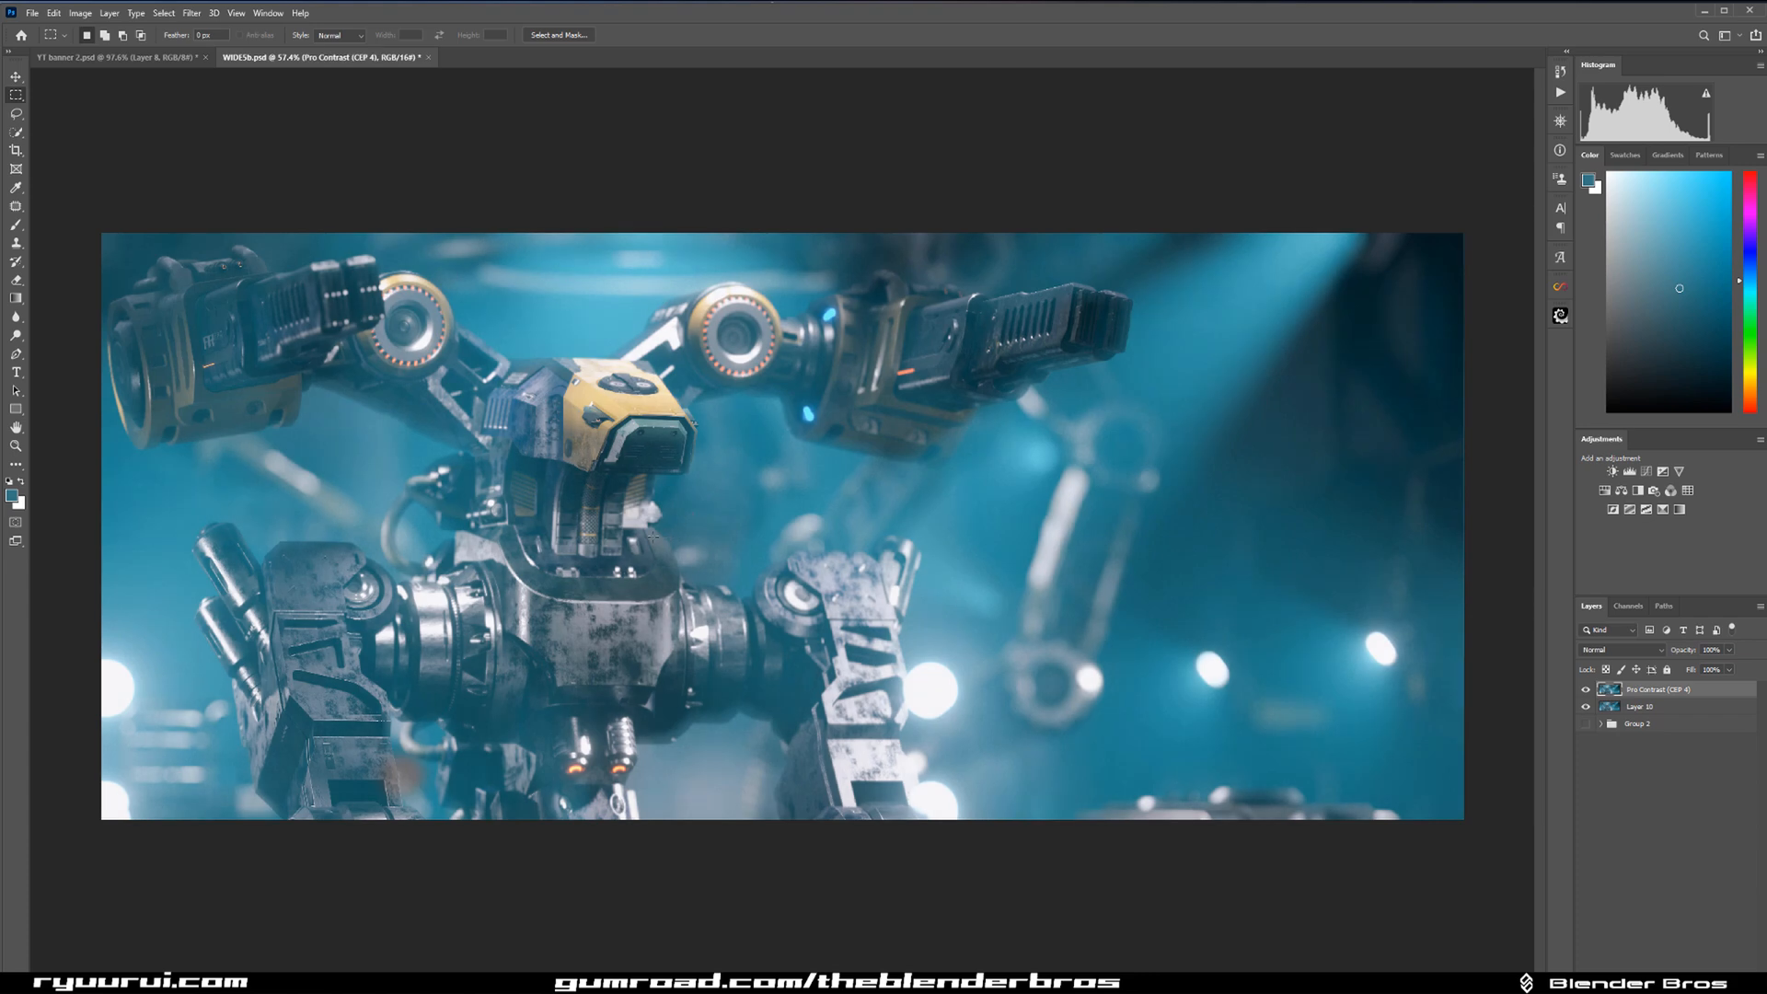
Add a Luminosity-mode Curves adjustment that darkens the bright patch beside the neck, and invert its mask.
scroll(664, 541, up, 10)
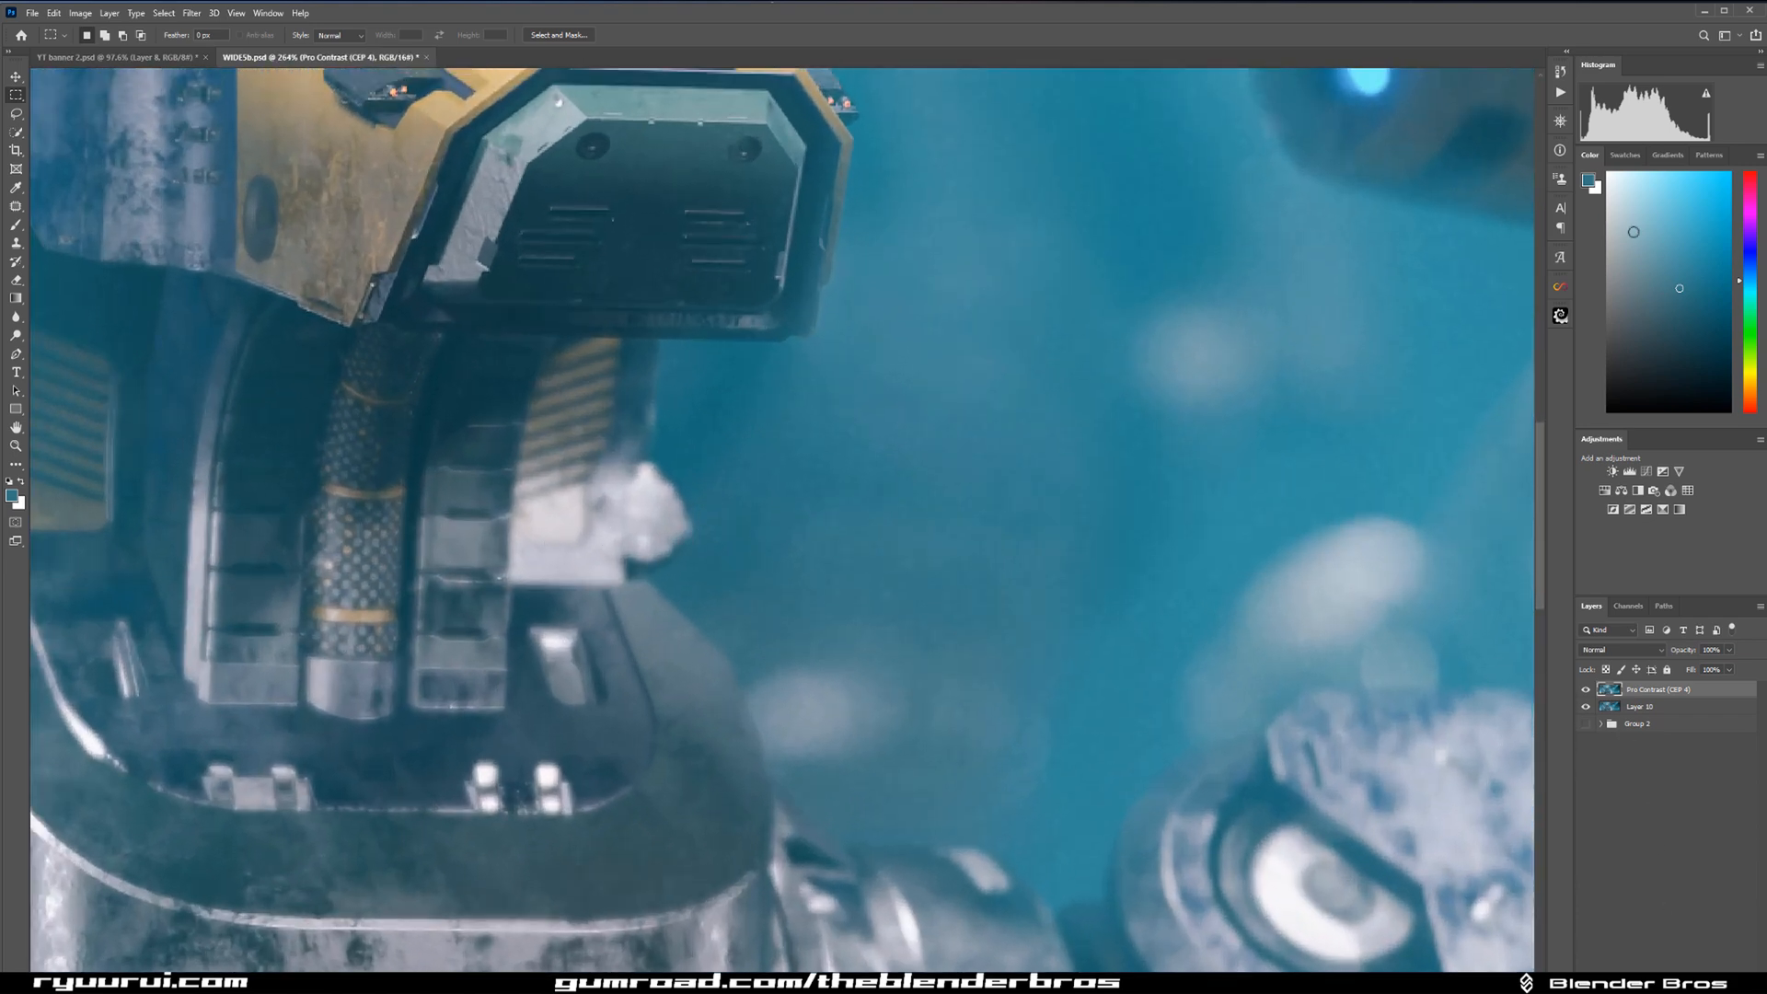
click(1646, 472)
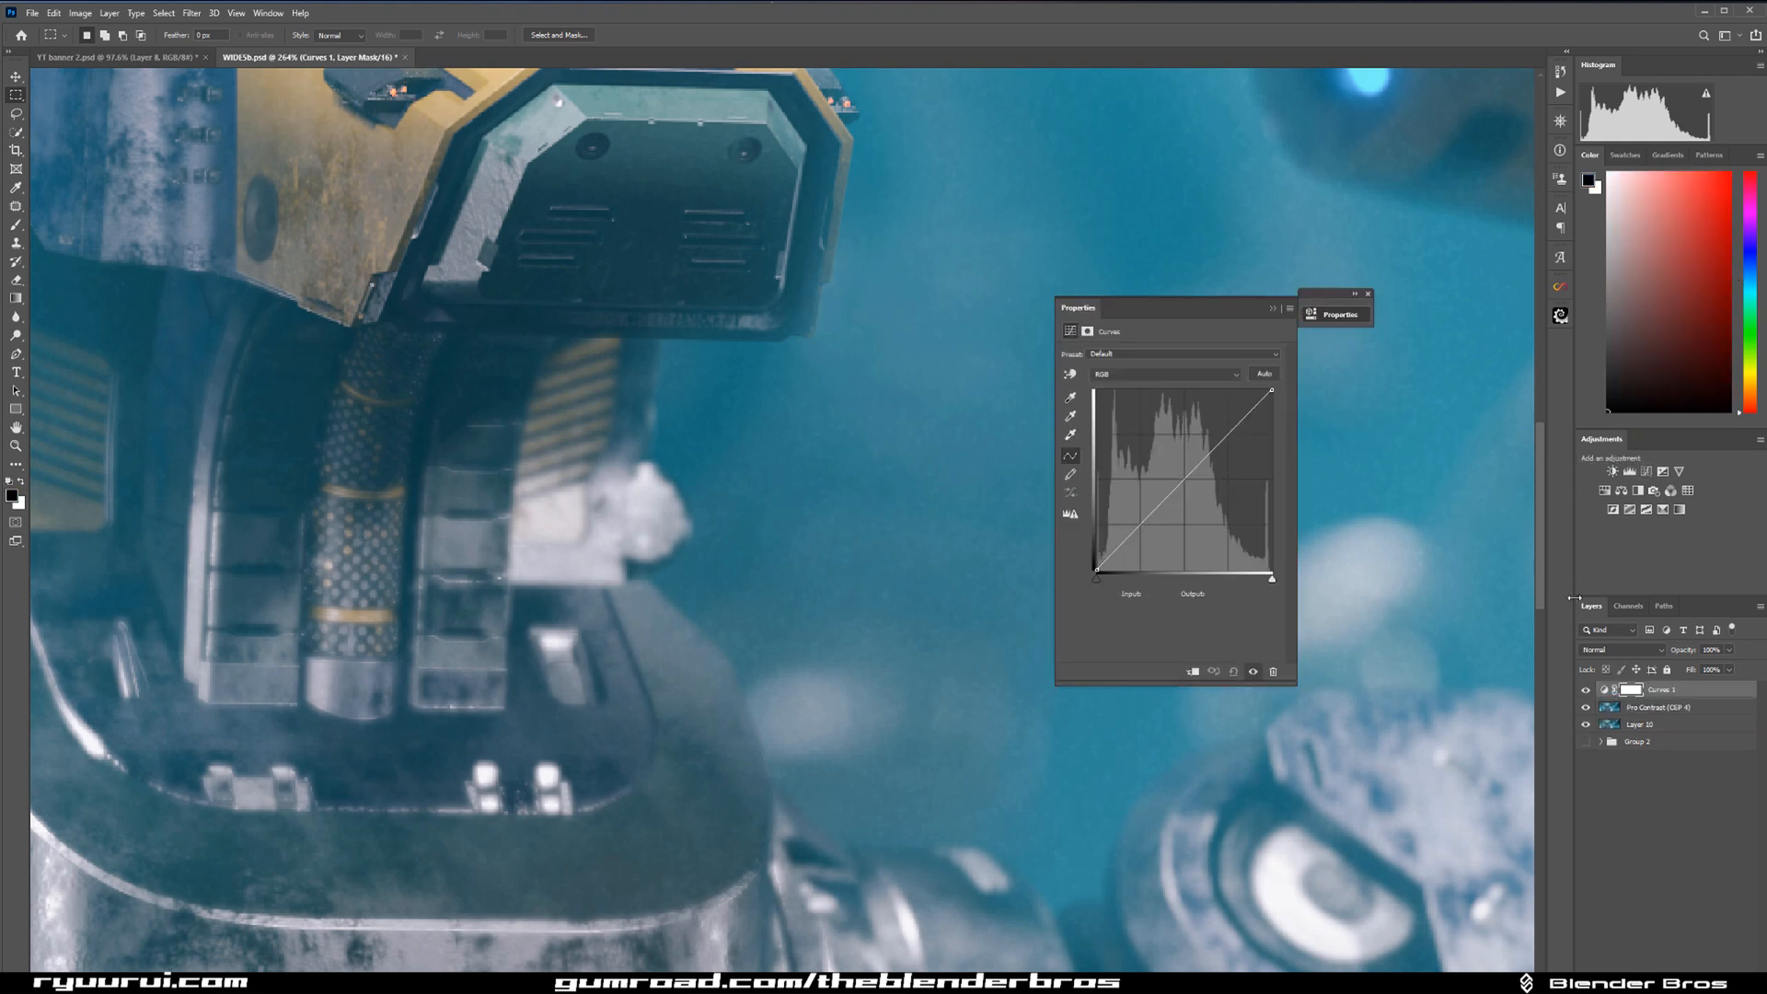
click(1625, 650)
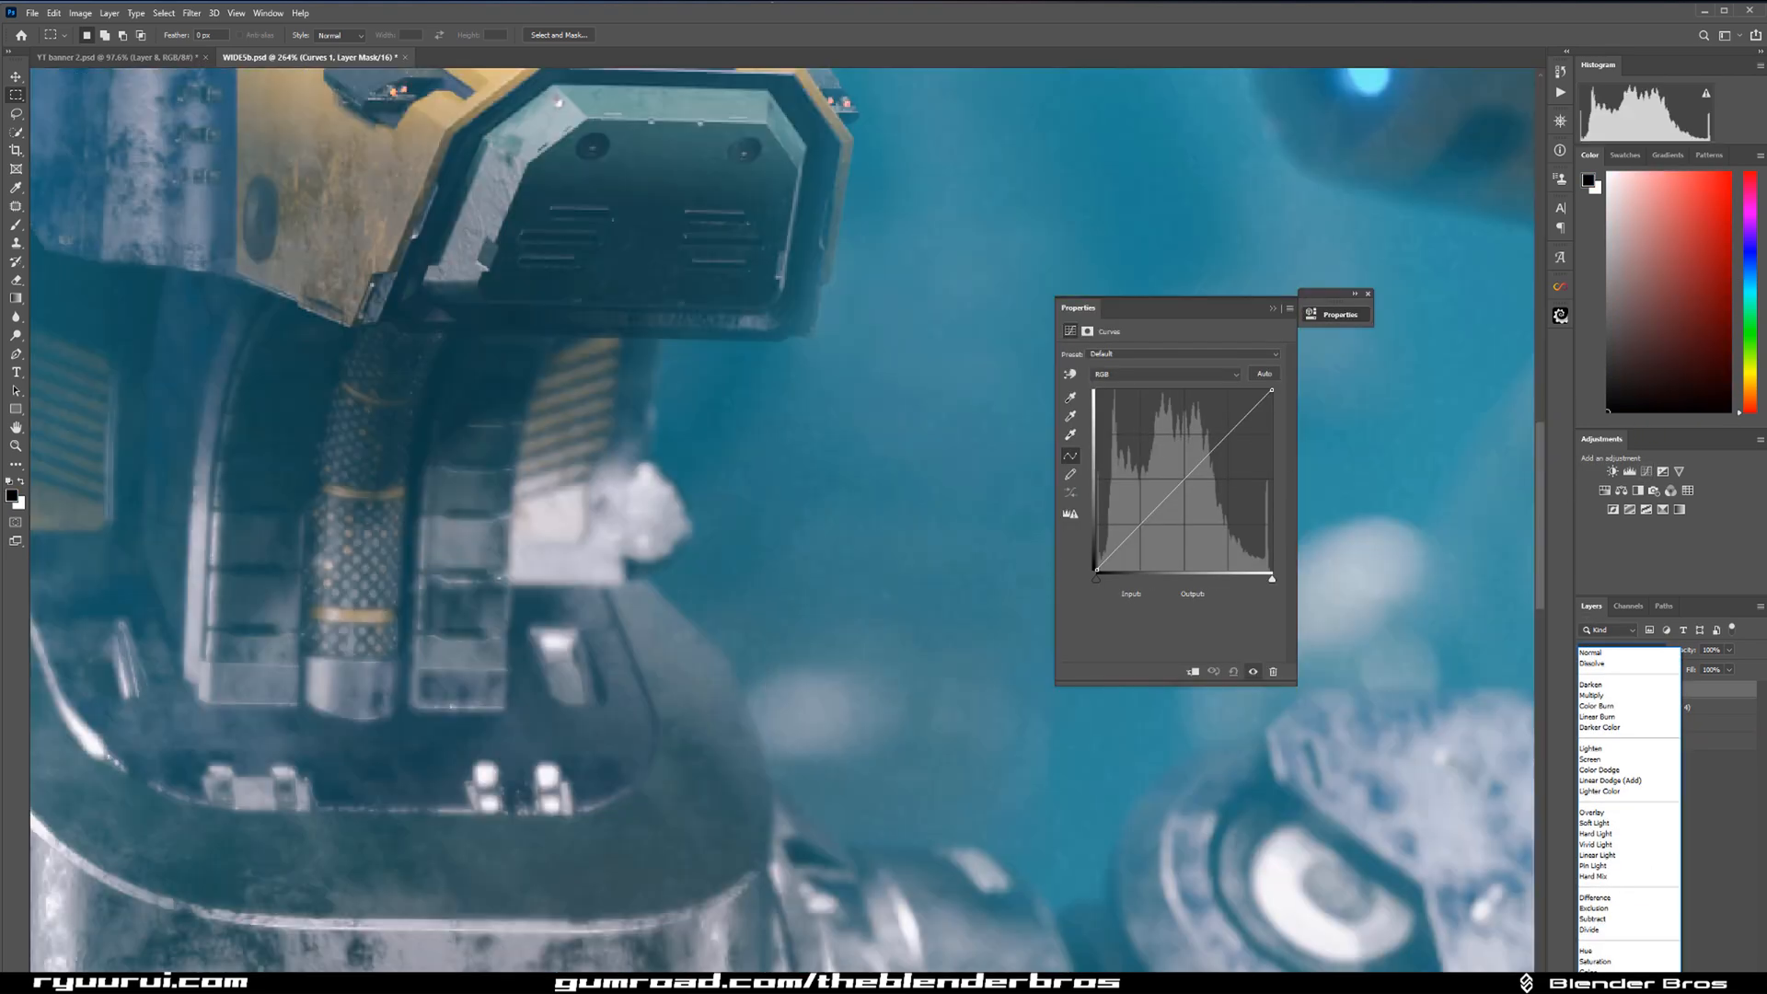
click(1612, 964)
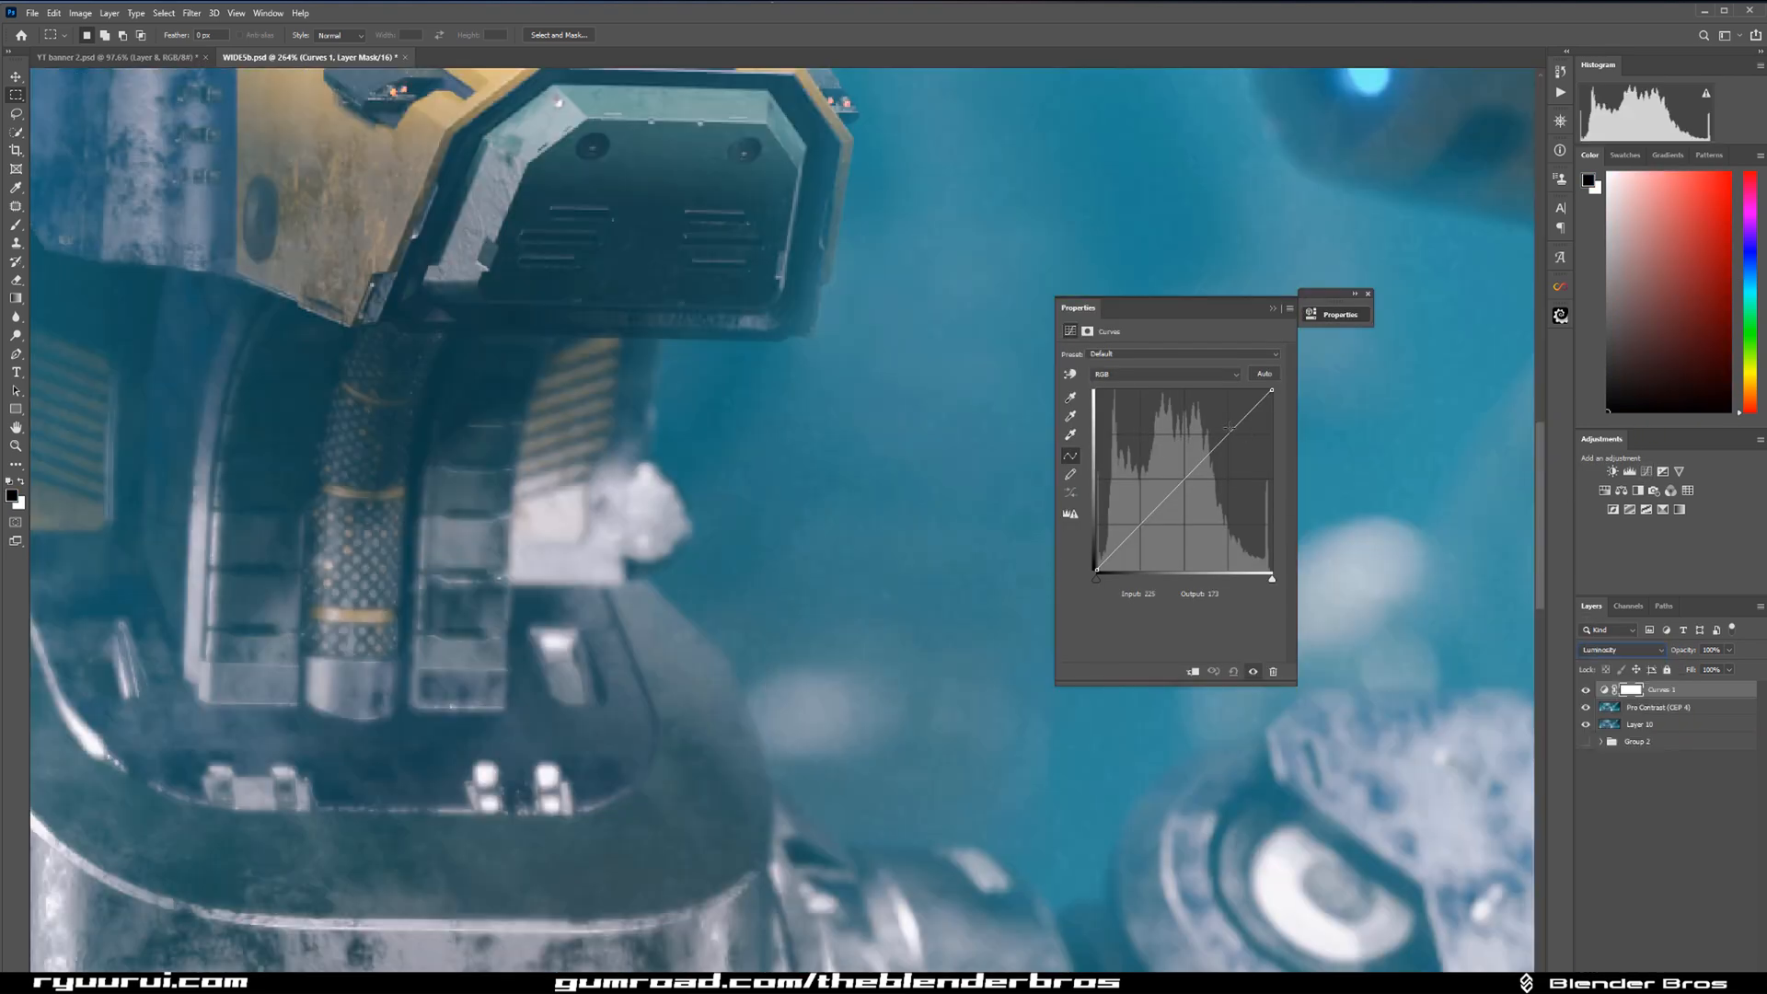
click(1070, 374)
drag(608, 529, 624, 563)
click(1272, 308)
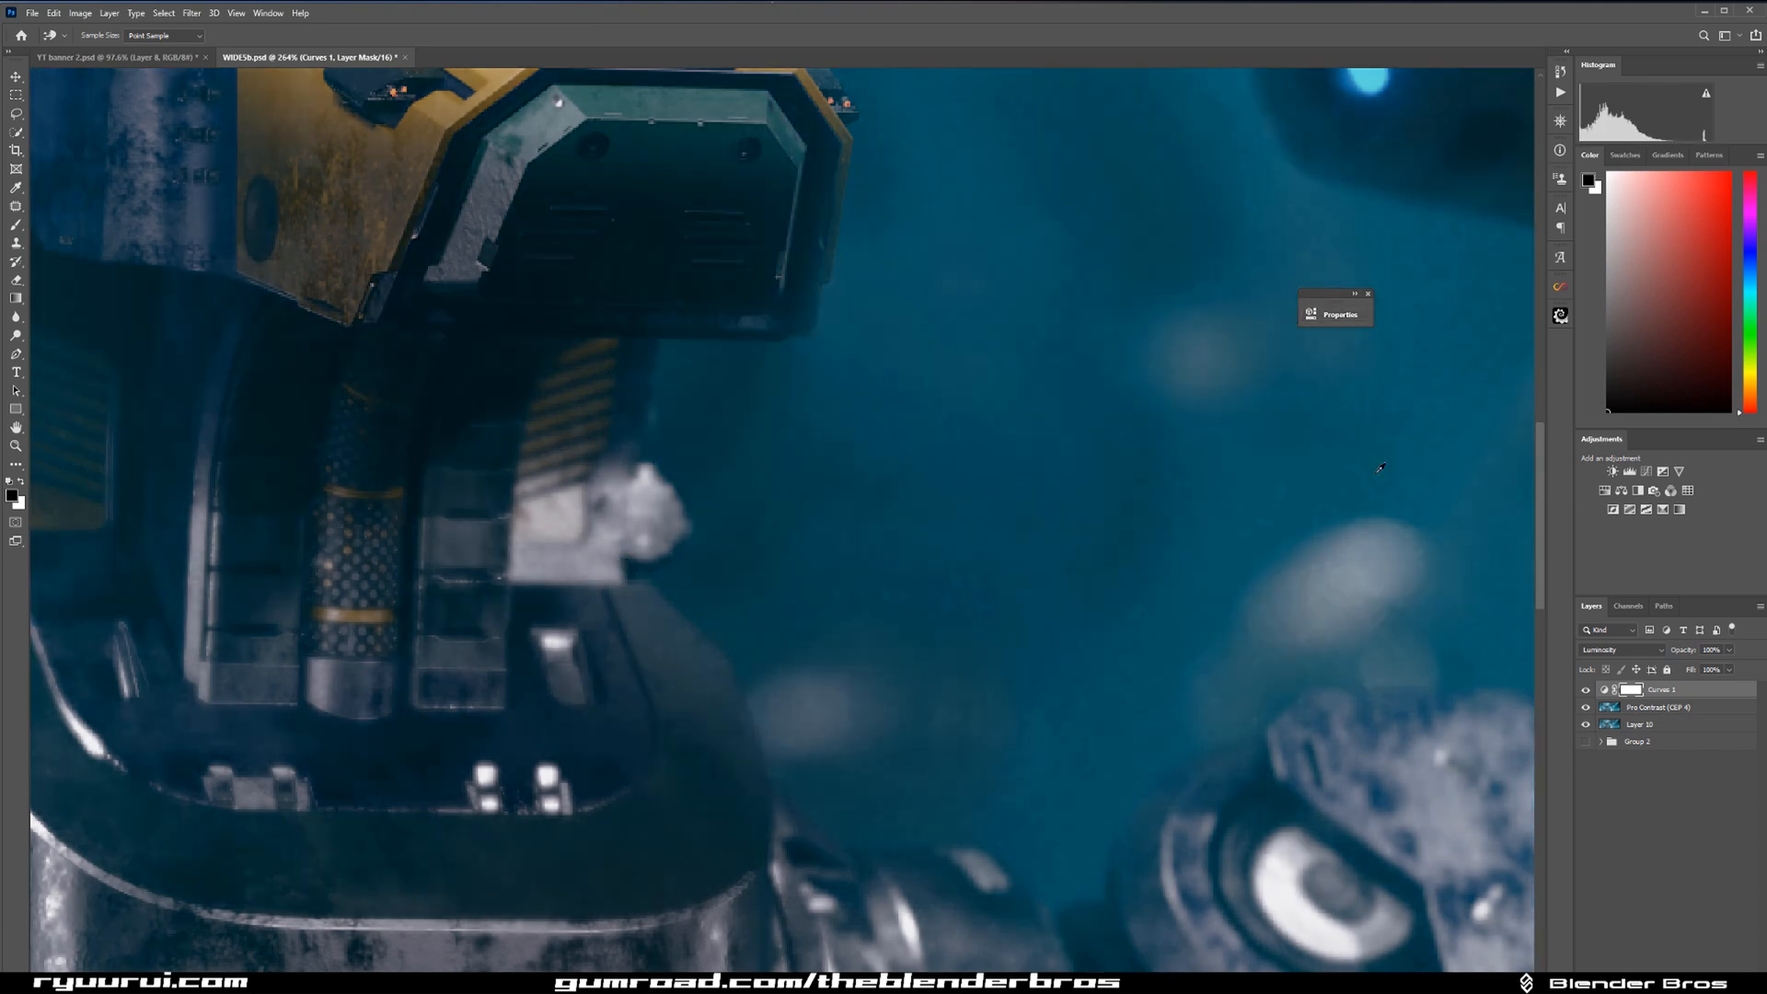
key(ctrl+i)
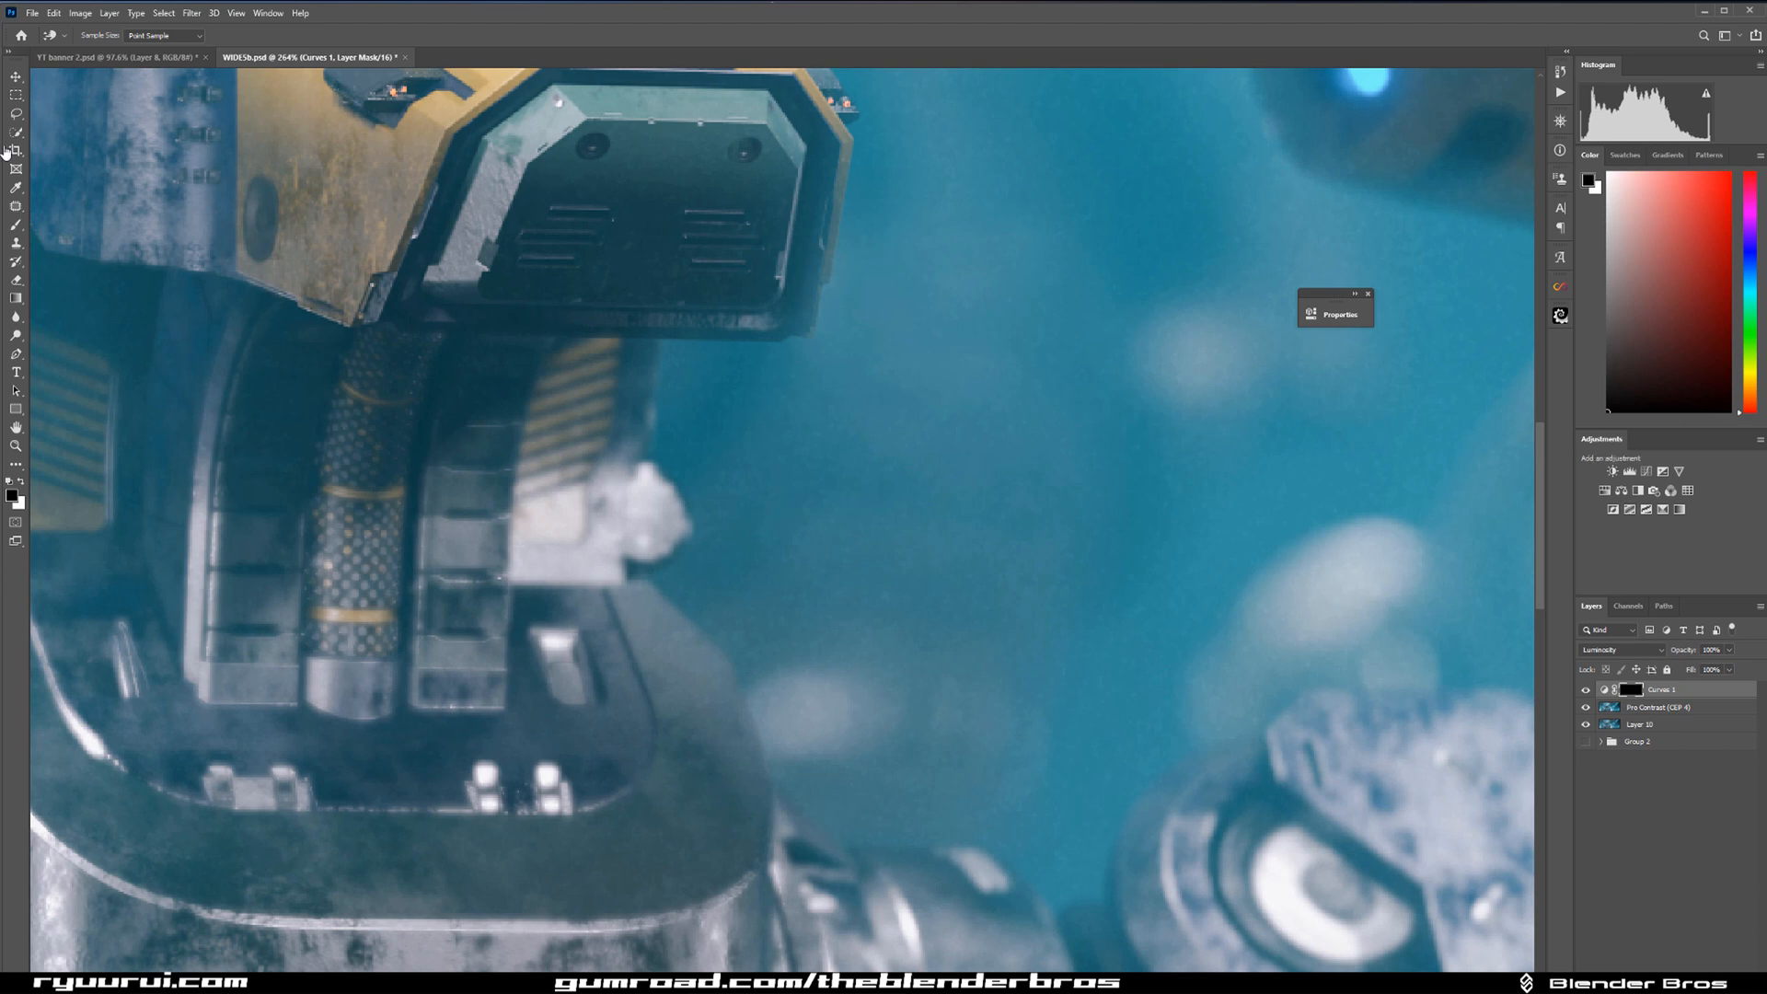
Paint white on the Curves mask over the bright patch beside the neck, undoing the unwanted strokes.
click(17, 230)
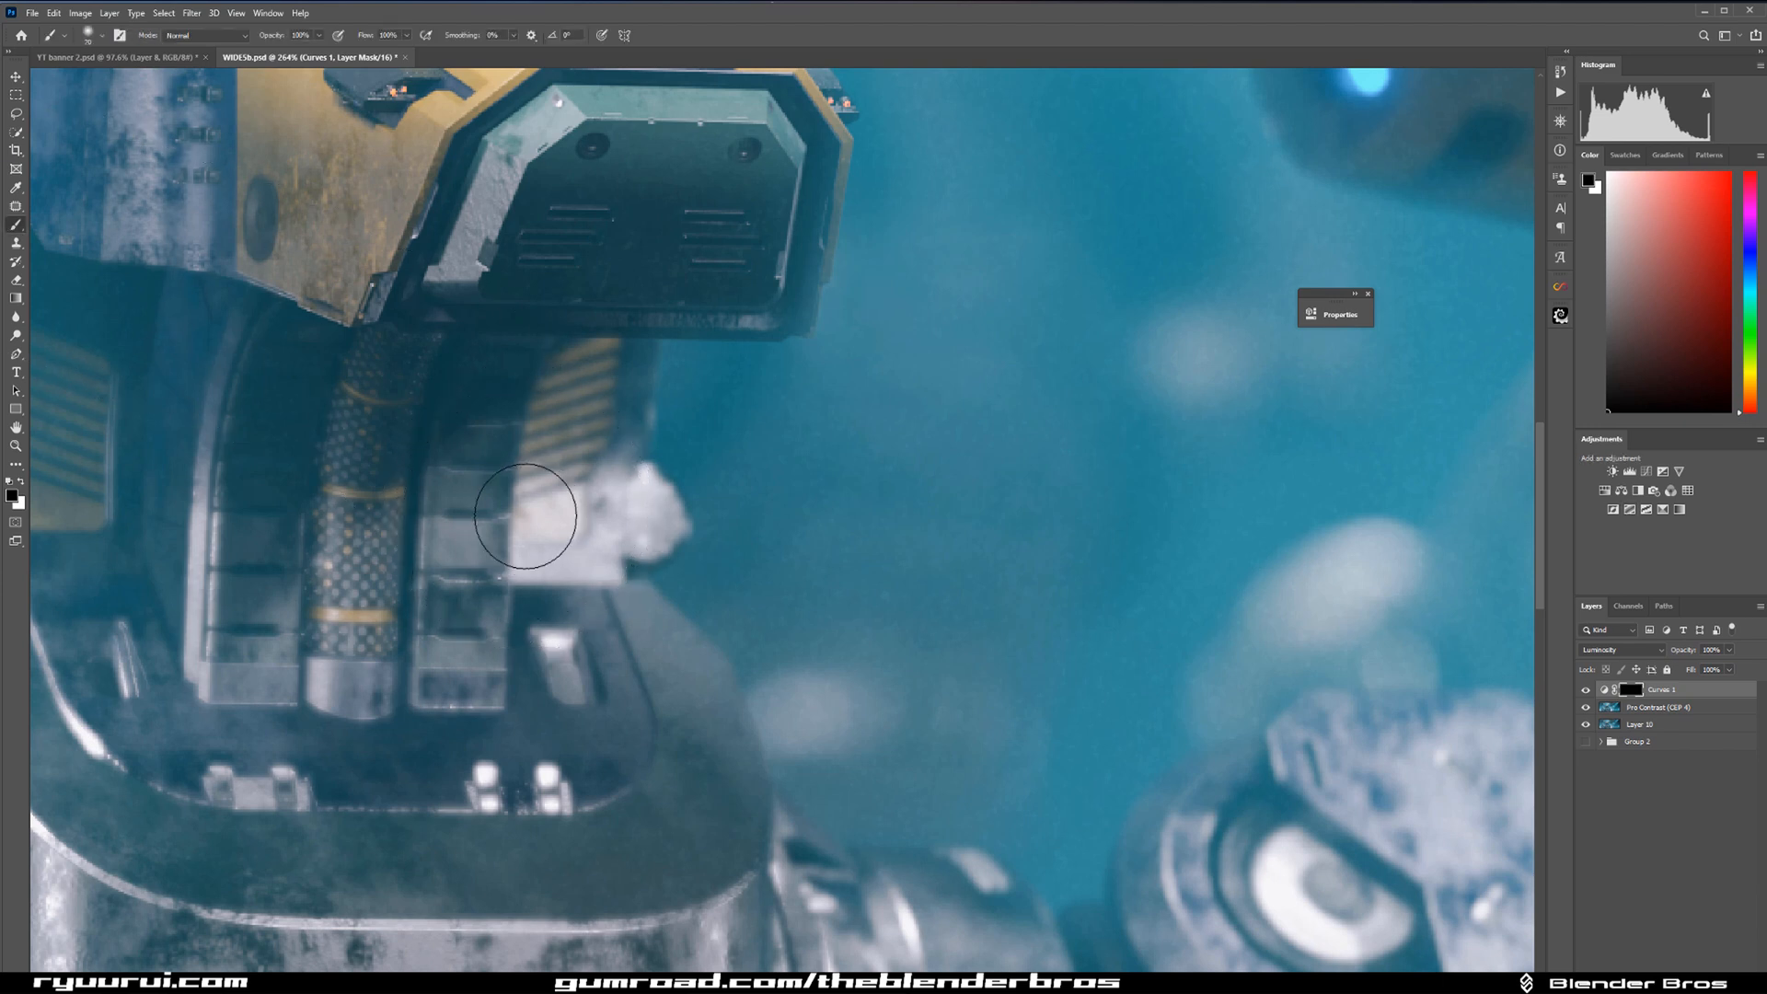
key(x)
mouse_move(587, 542)
mouse_down()
mouse_move(553, 541)
mouse_move(609, 517)
mouse_move(555, 524)
mouse_move(538, 552)
mouse_move(607, 561)
mouse_move(653, 497)
mouse_move(626, 533)
mouse_up()
key(ctrl+z)
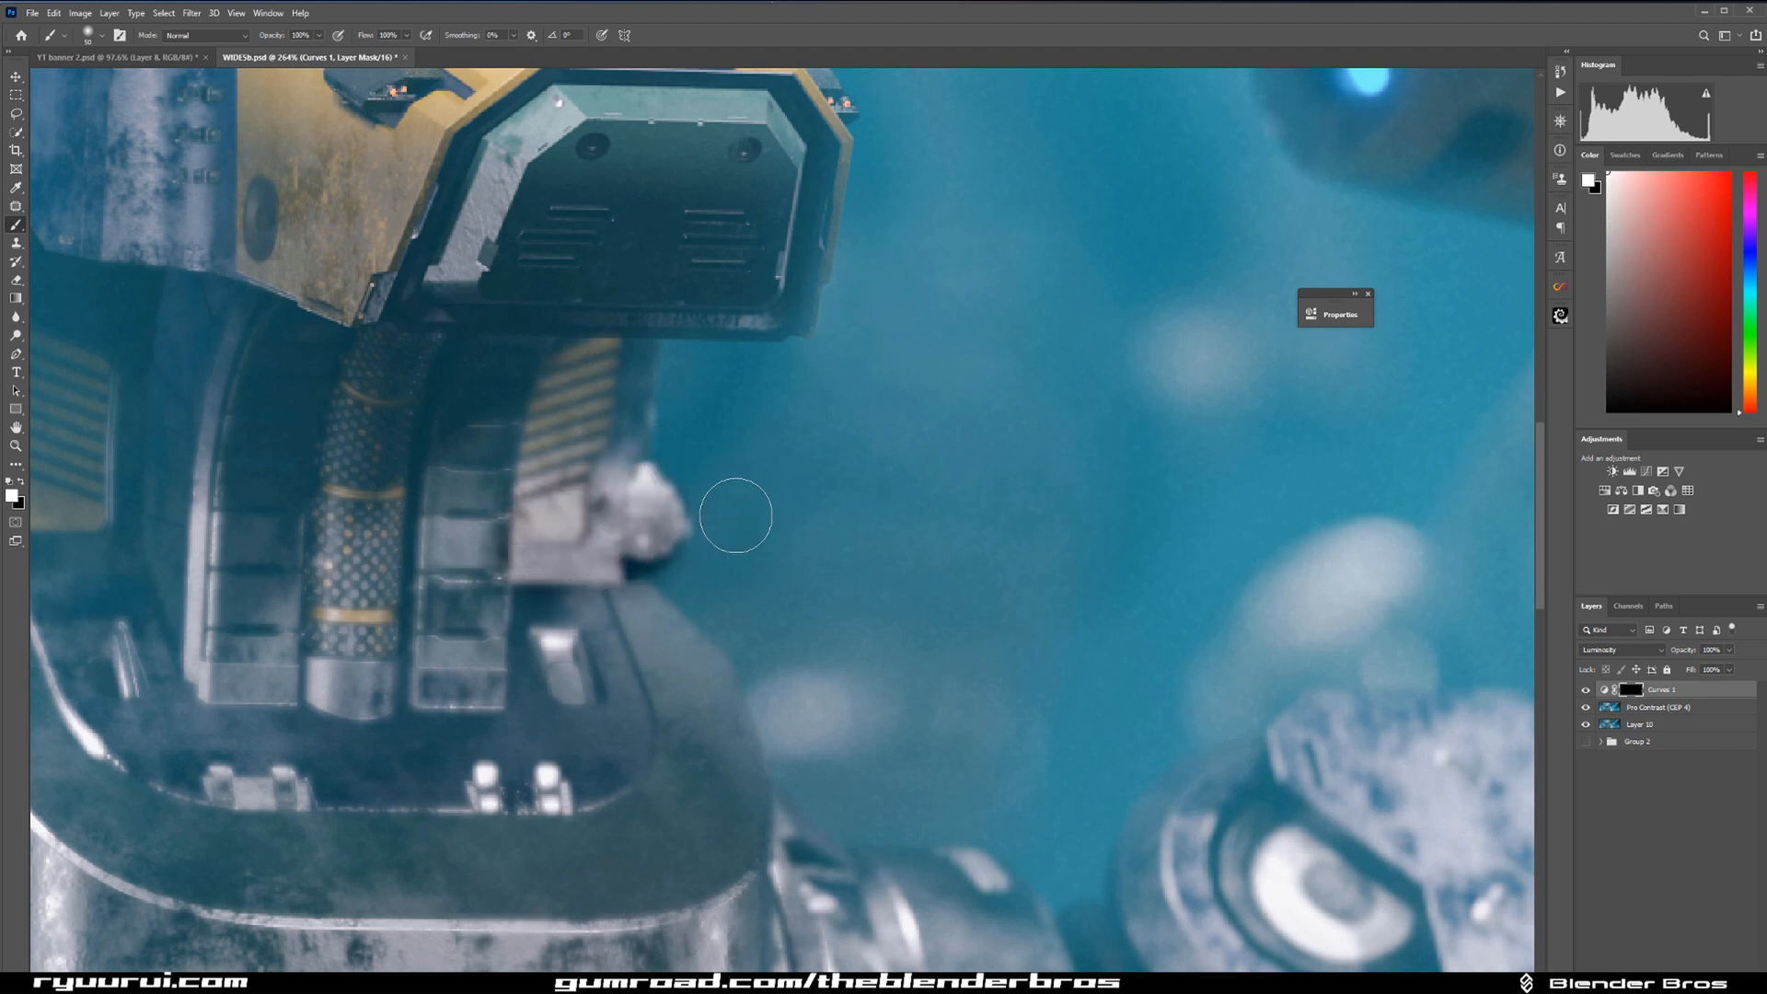
key(ctrl+z)
key(ctrl+z)
key(ctrl+z)
key(ctrl+z)
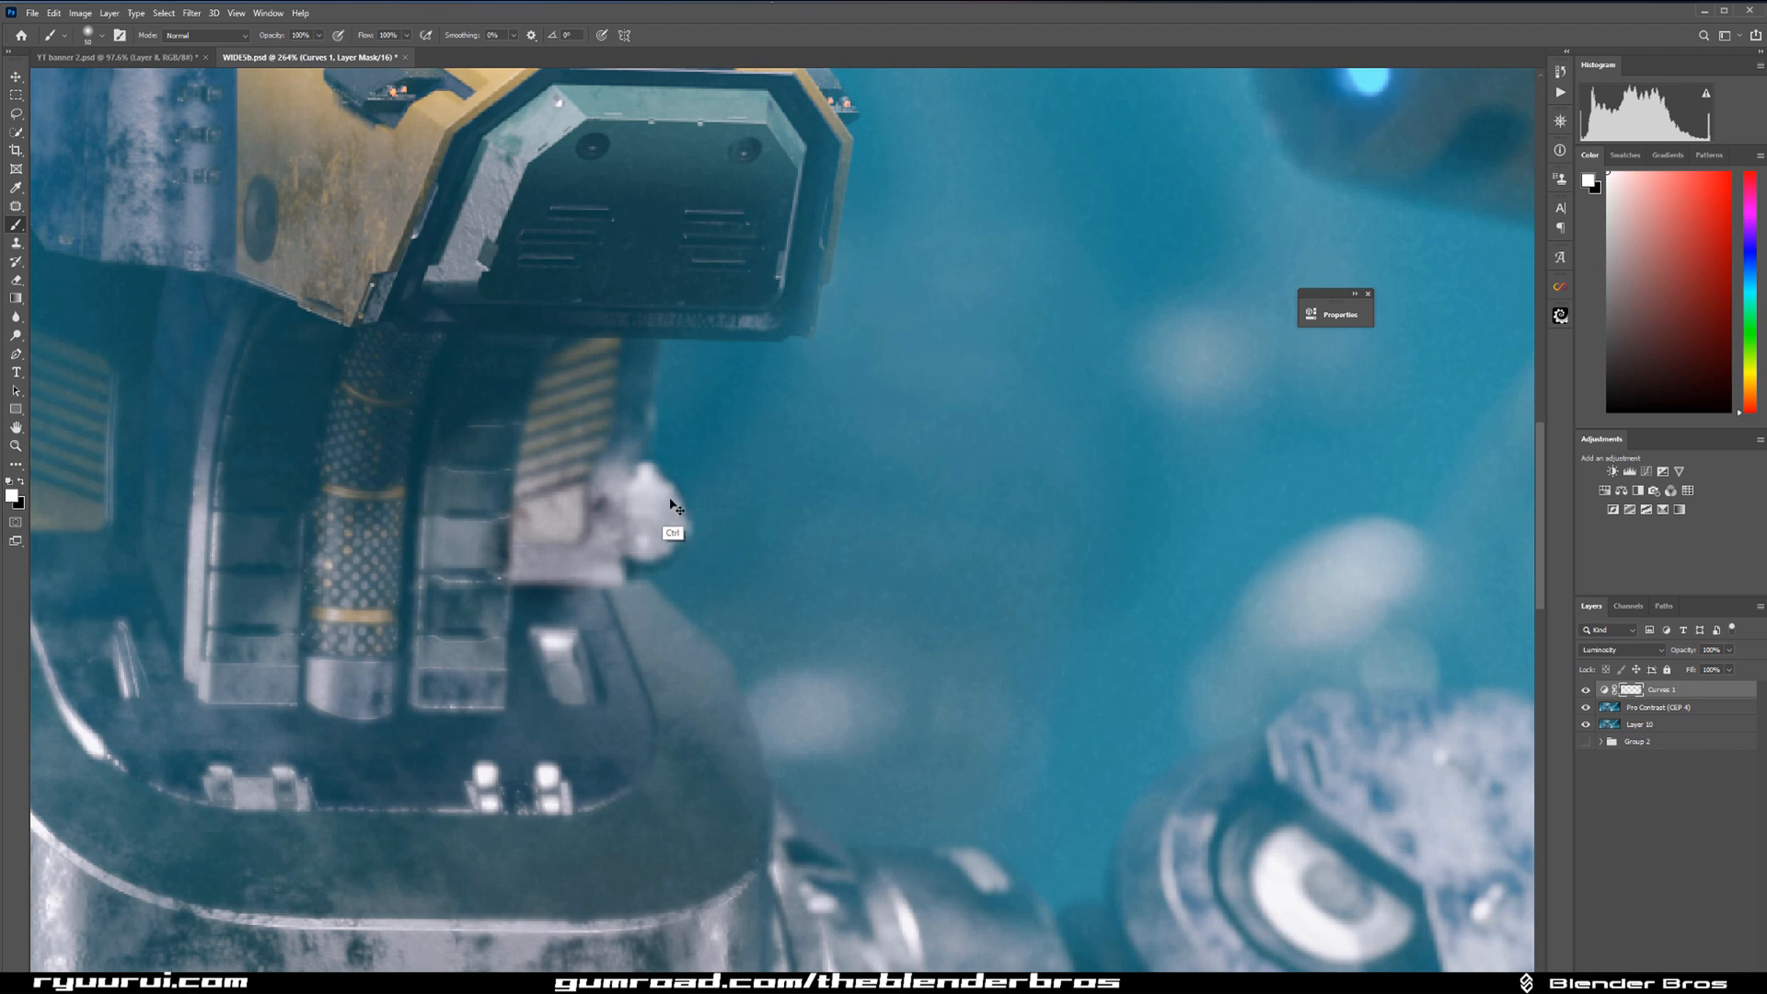
key(ctrl+z)
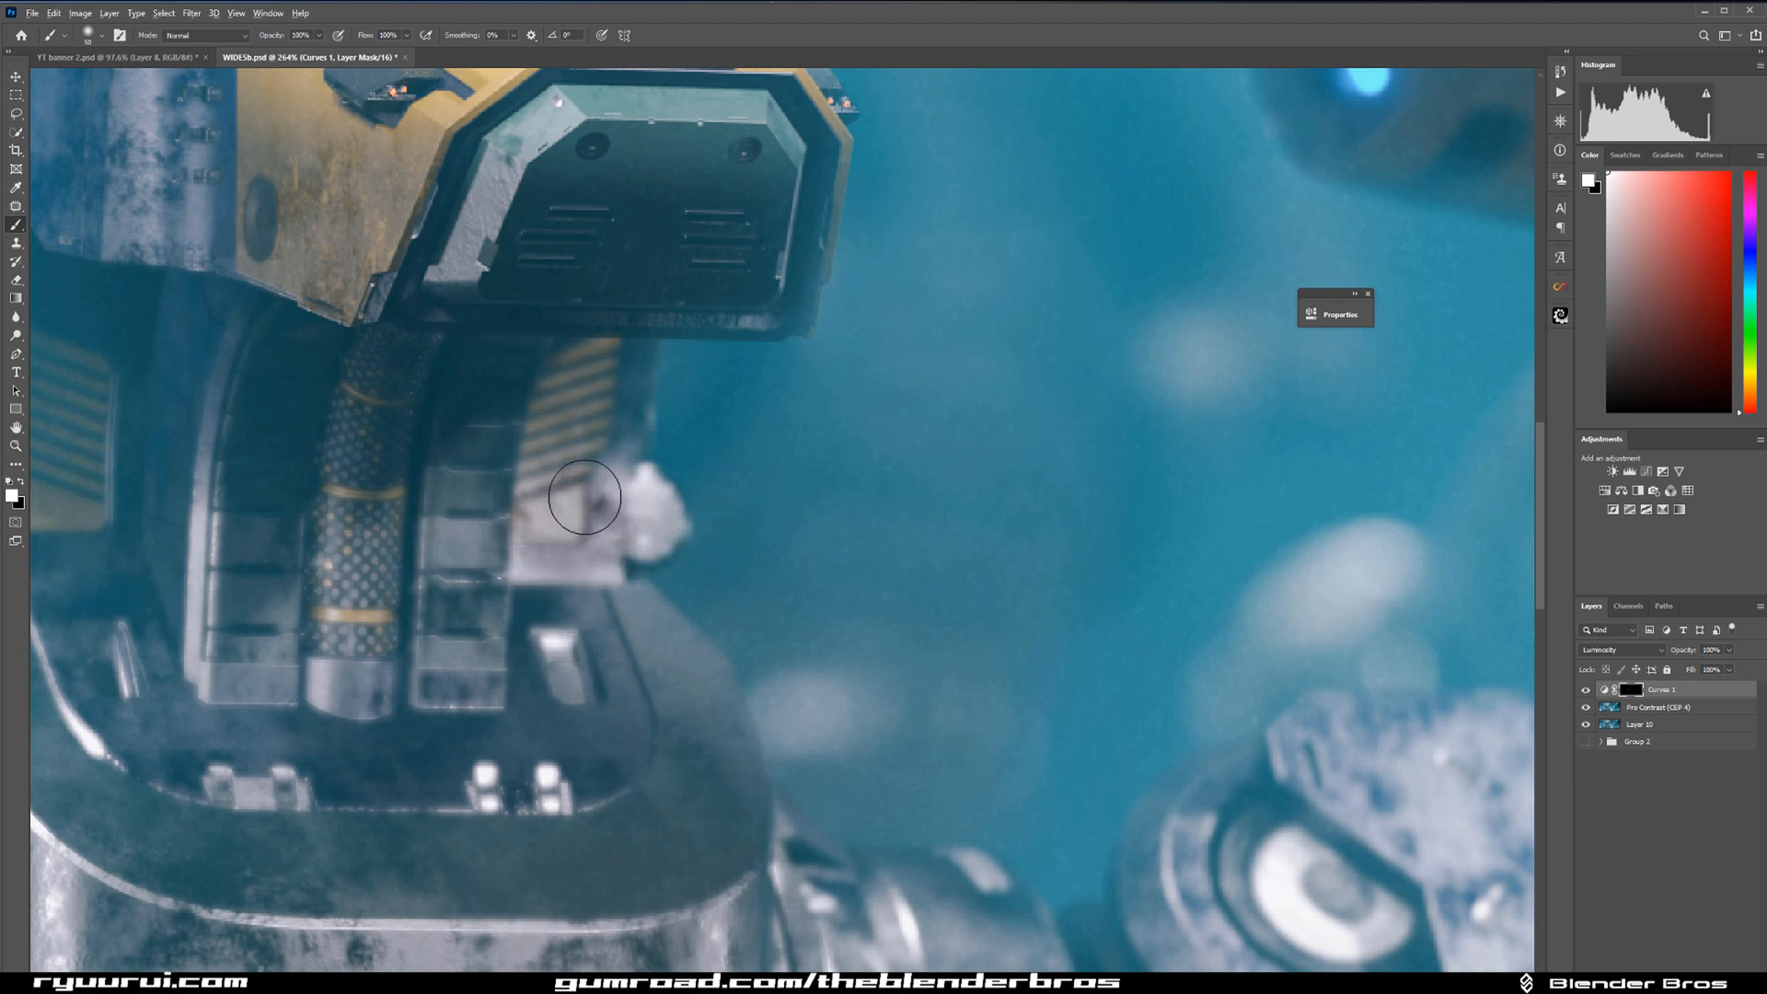
Paint white on the Curves mask over the rest of the bright neck patch with a smaller brush.
scroll(585, 498, up, 5)
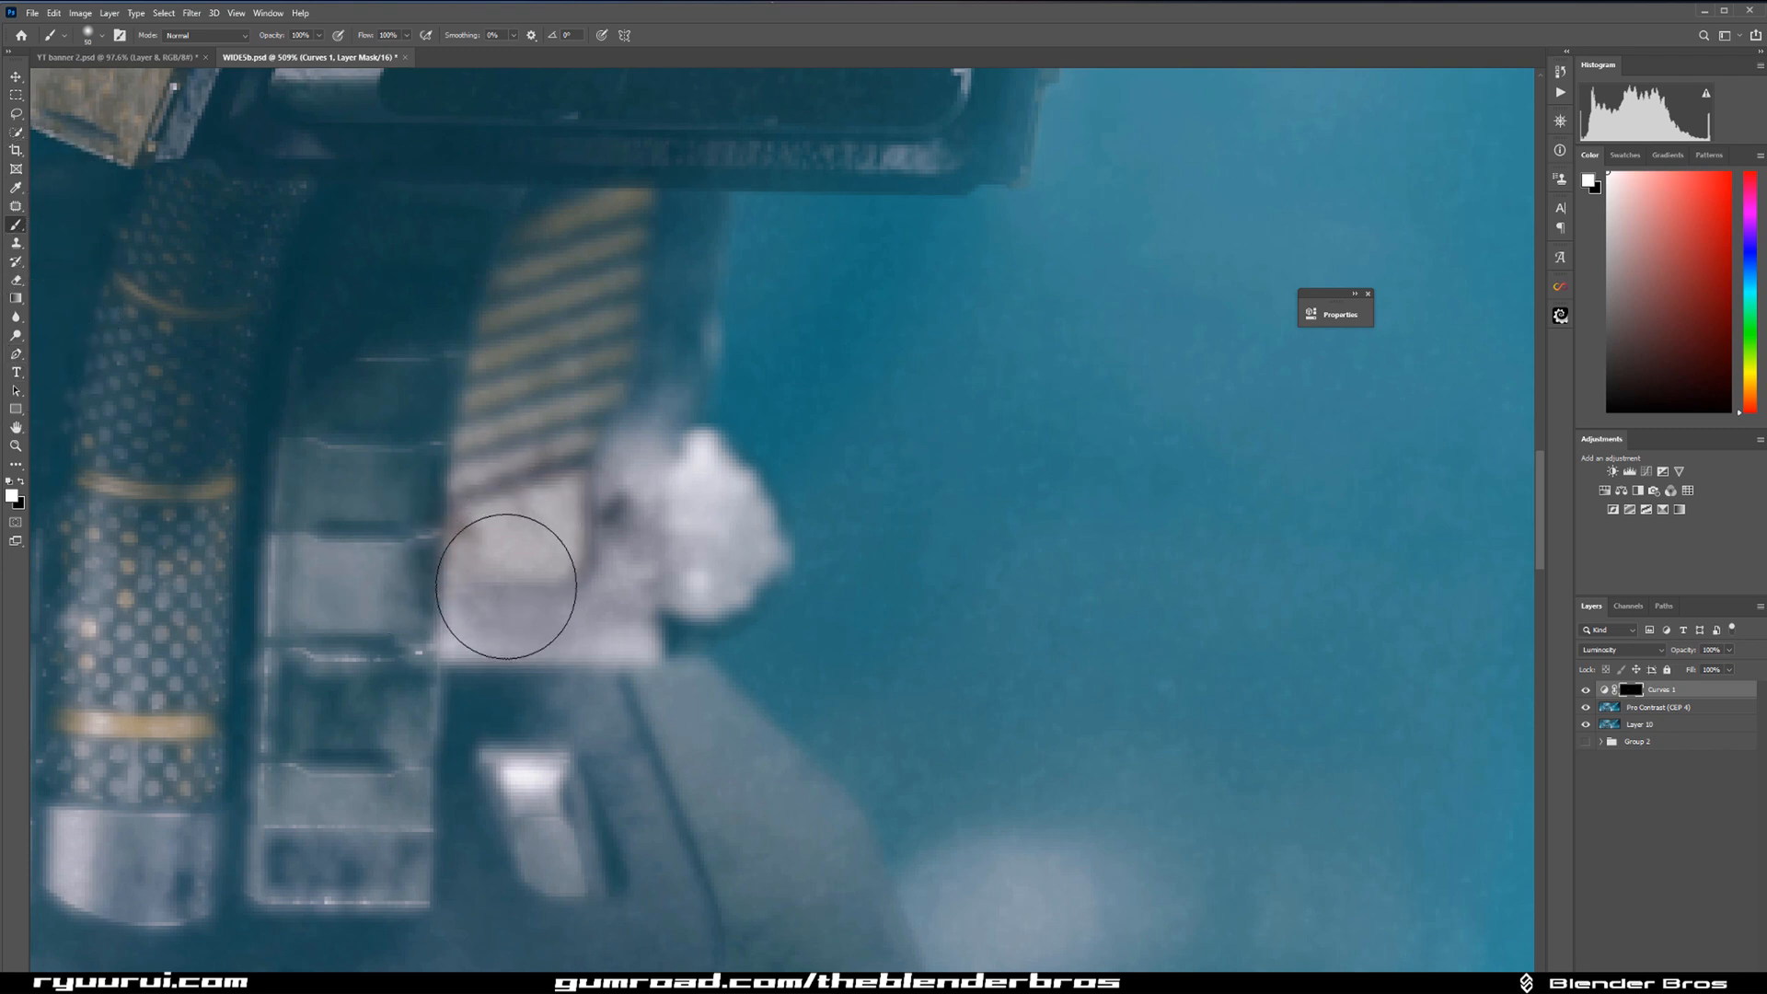
key(bracketleft)
key(bracketleft)
key(bracketleft)
key(bracketleft)
key(bracketleft)
key(bracketleft)
mouse_move(462, 633)
mouse_down()
mouse_move(623, 631)
mouse_move(748, 505)
mouse_move(693, 494)
mouse_move(707, 449)
mouse_move(752, 533)
mouse_move(645, 433)
mouse_move(537, 509)
mouse_move(467, 475)
mouse_up()
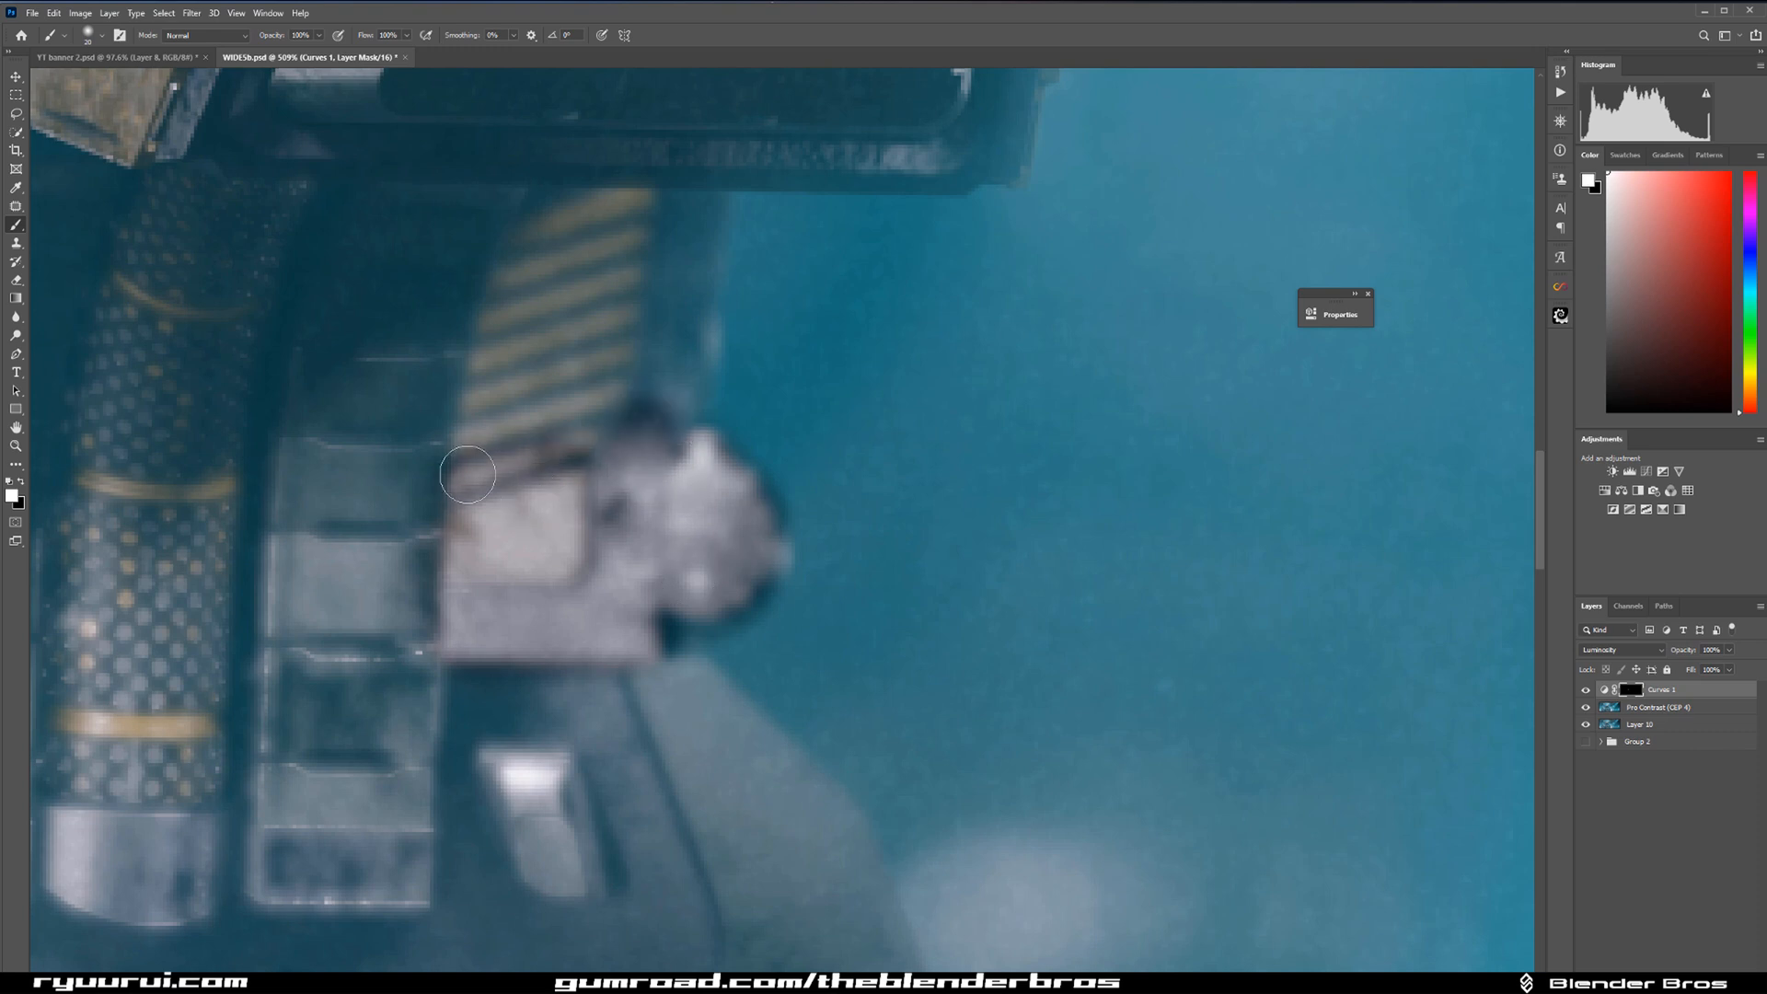
Split the Underlying Layer's black Blend If slider on Curves 1 so the darkening fades out in the shadows.
double_click(1716, 698)
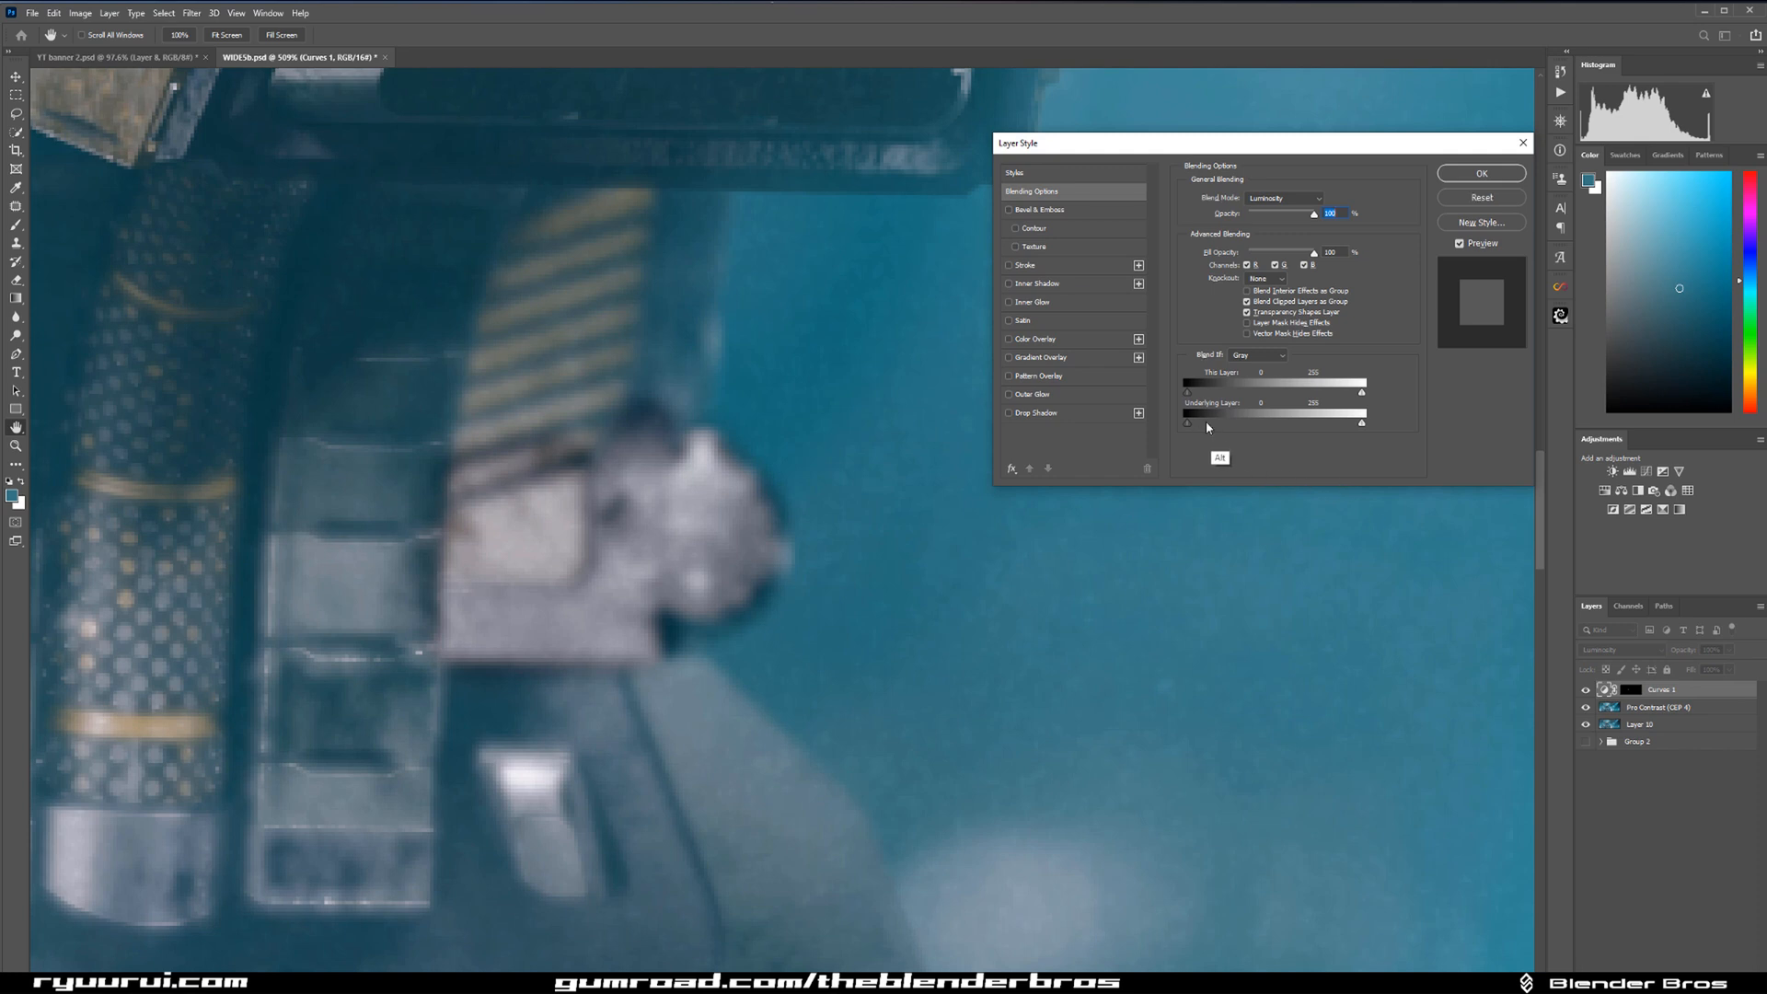
mouse_move(1187, 423)
mouse_down()
mouse_move(1322, 425)
mouse_move(1184, 425)
mouse_move(1213, 425)
mouse_up()
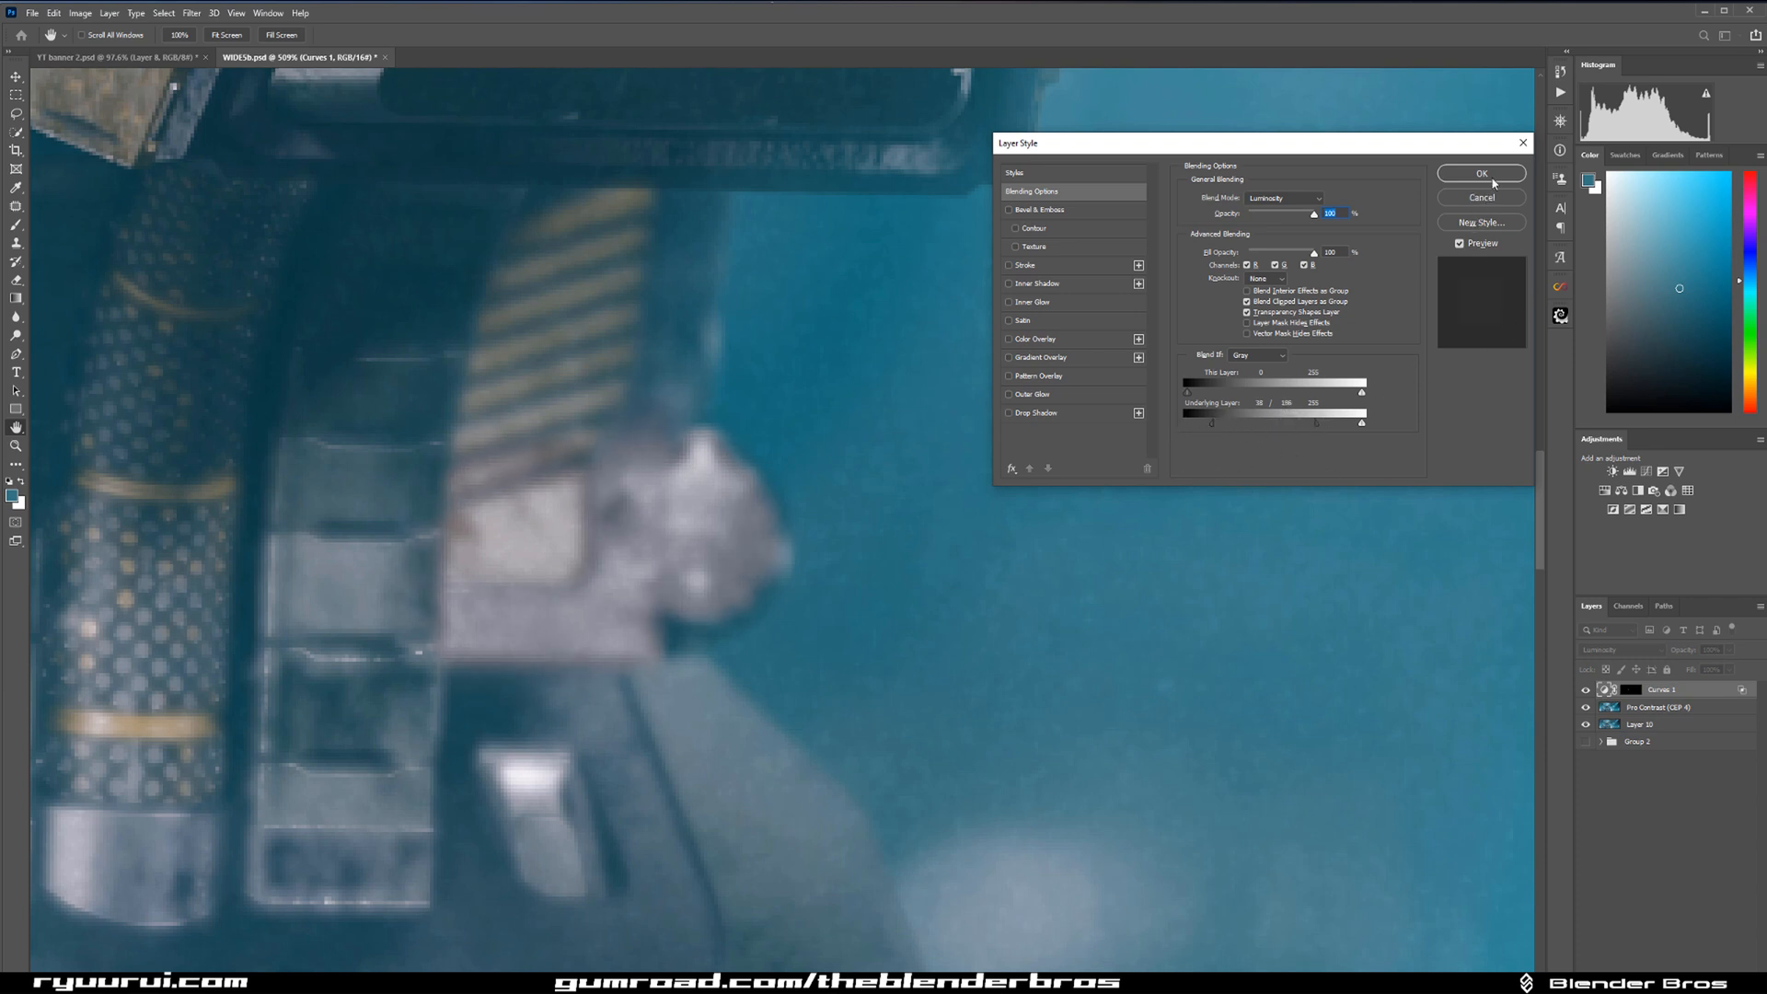
click(1488, 176)
Compare the neck patch with and without the Curves adjustment.
click(1586, 690)
click(1585, 689)
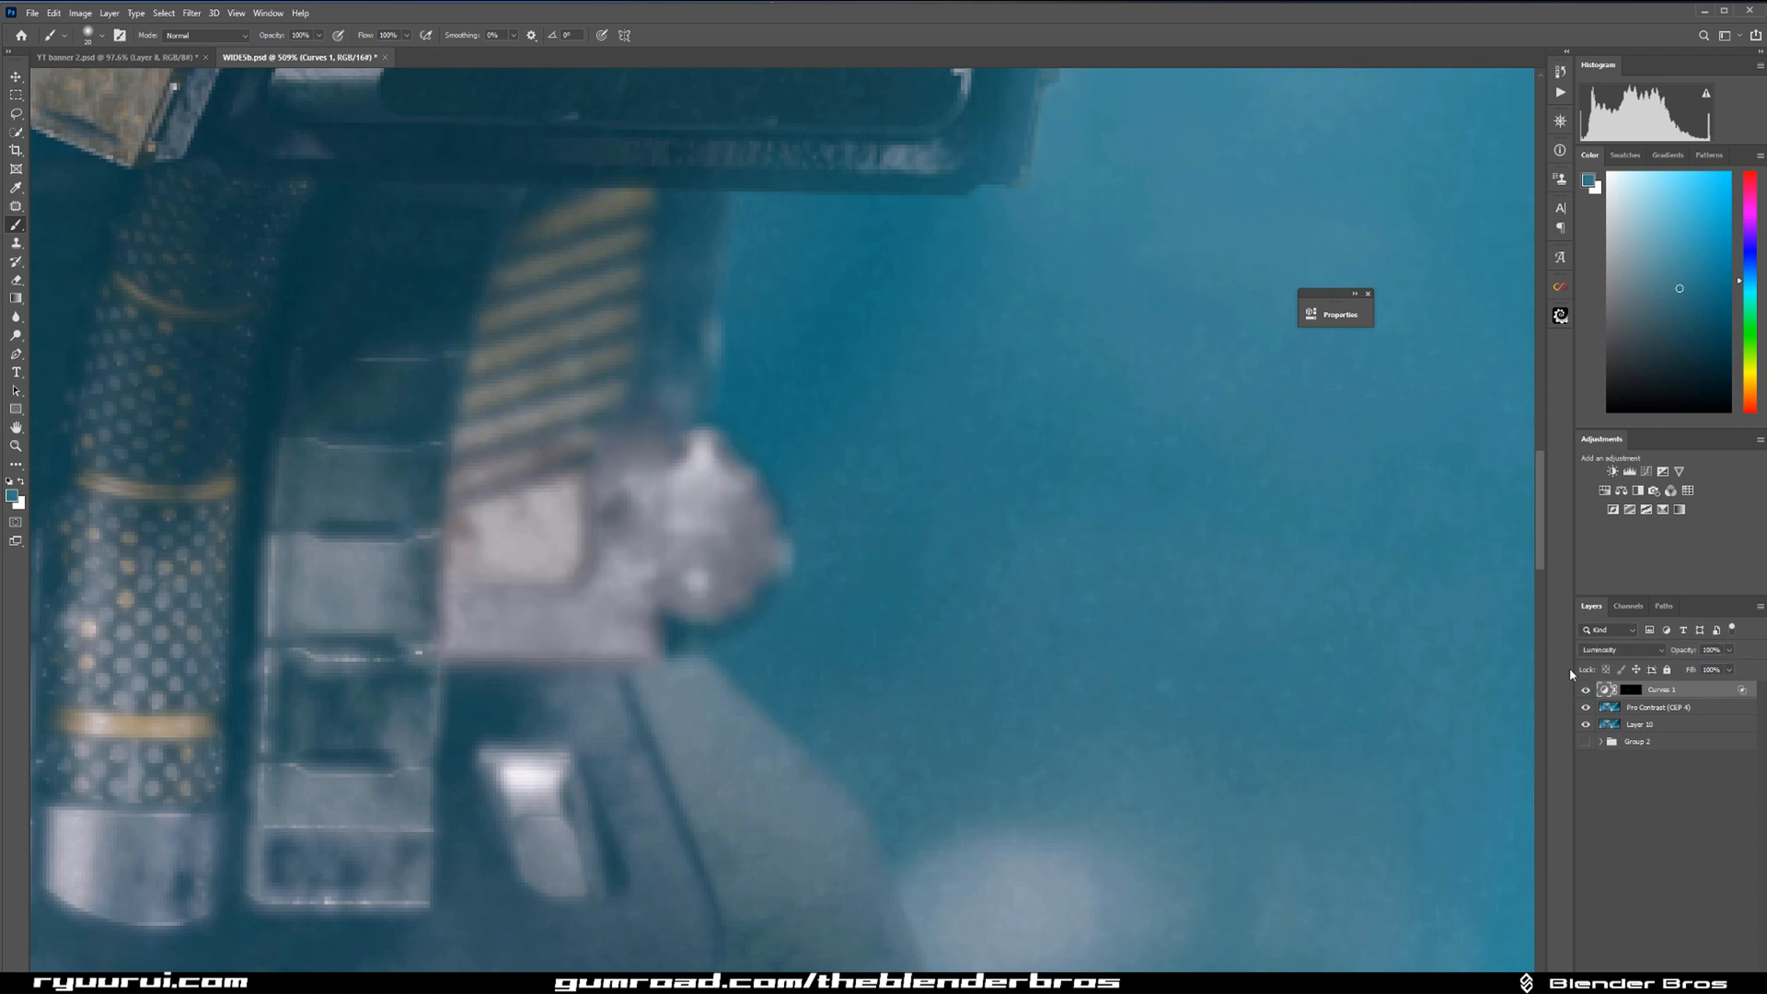
click(1586, 690)
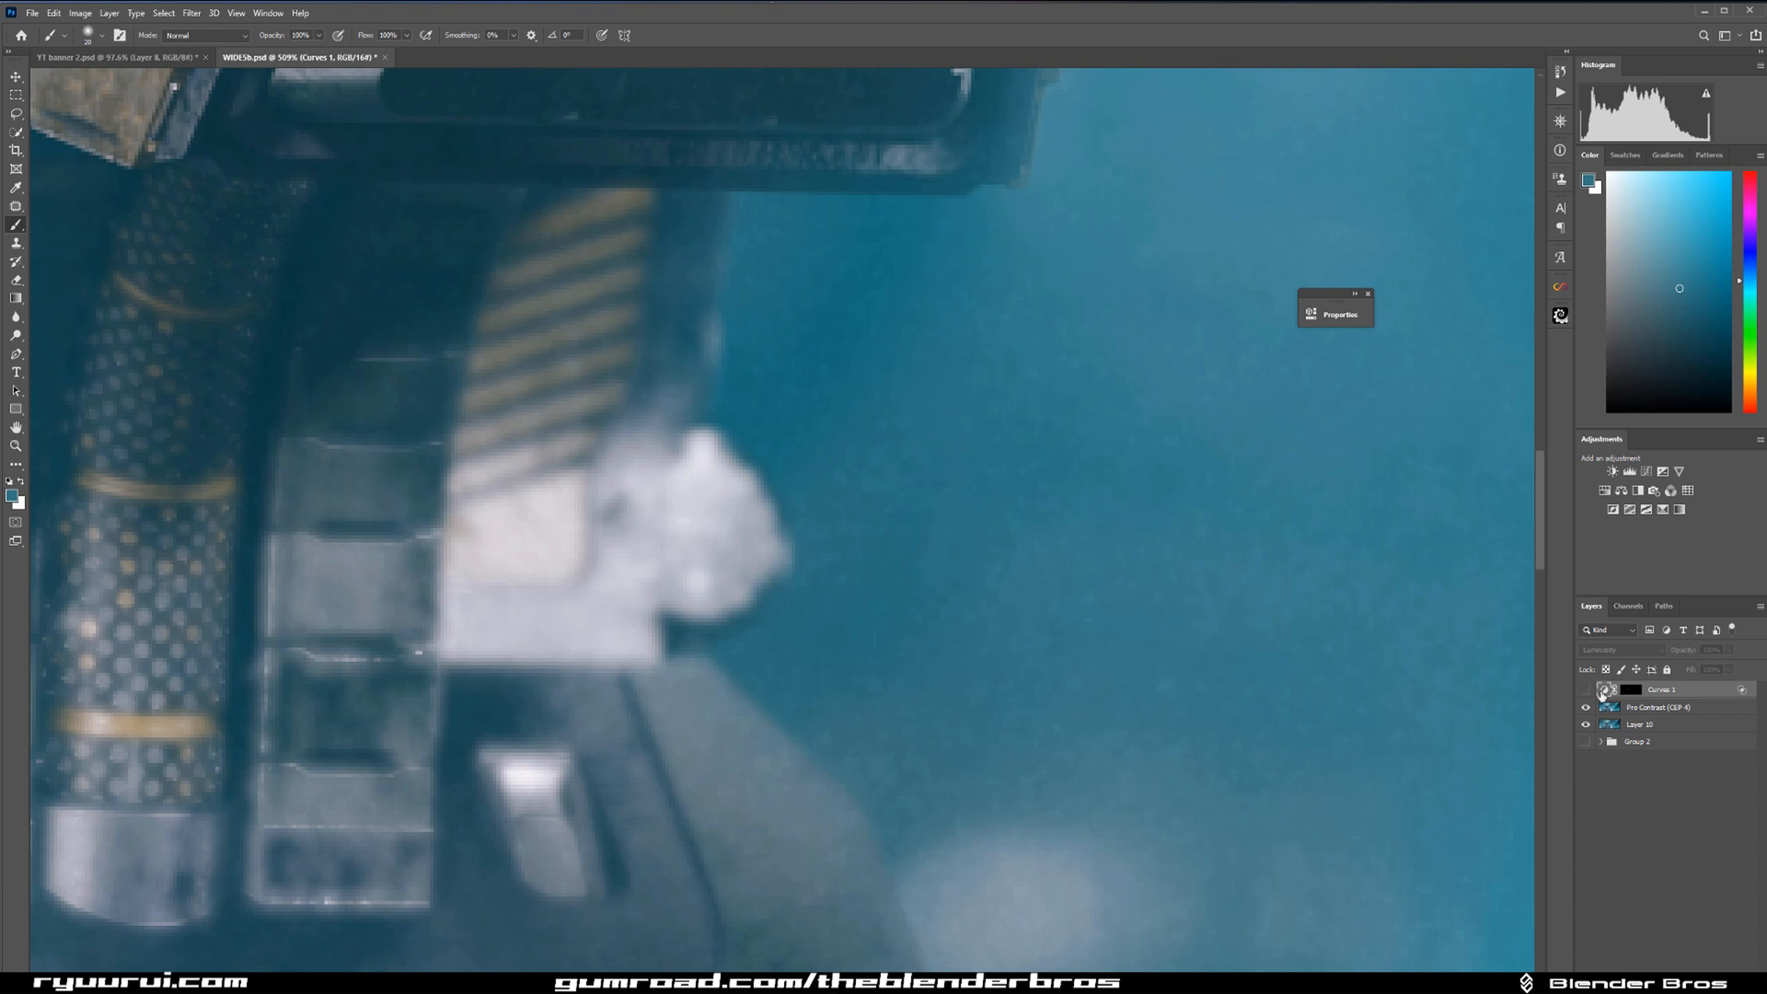
click(1586, 690)
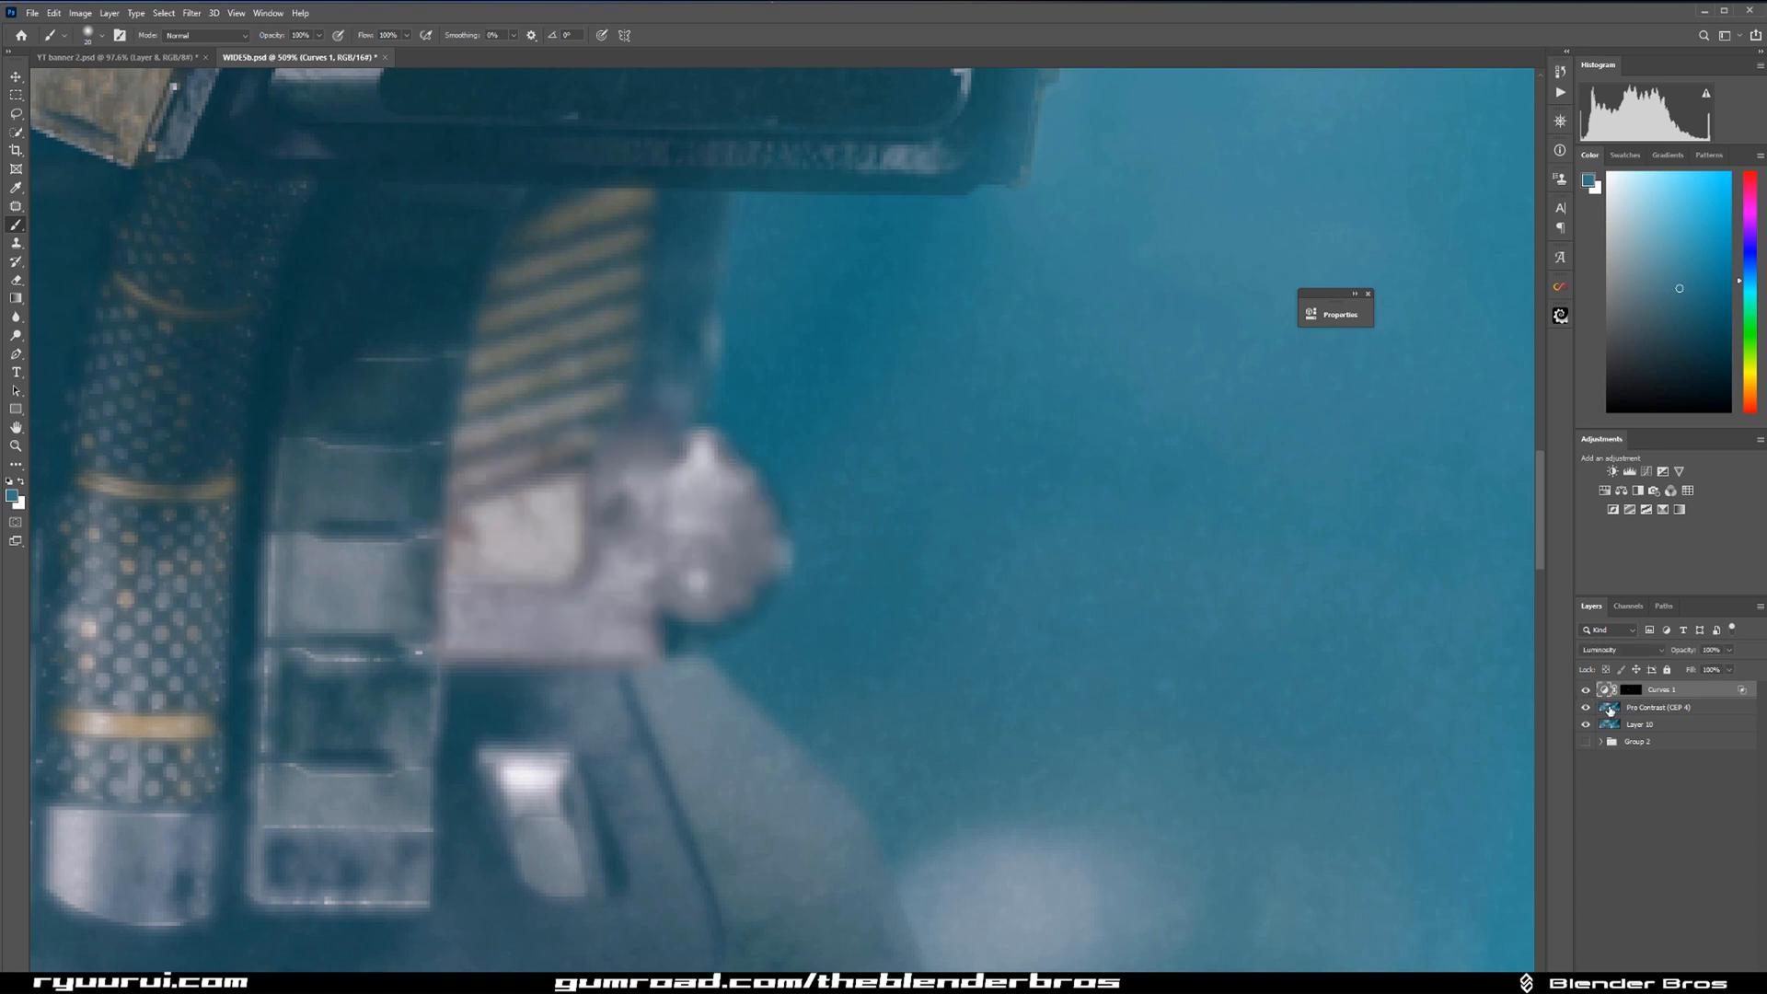
Hide the Pro Contrast layer, stamp the visible layers into a new top layer, and review the whole image.
click(1585, 708)
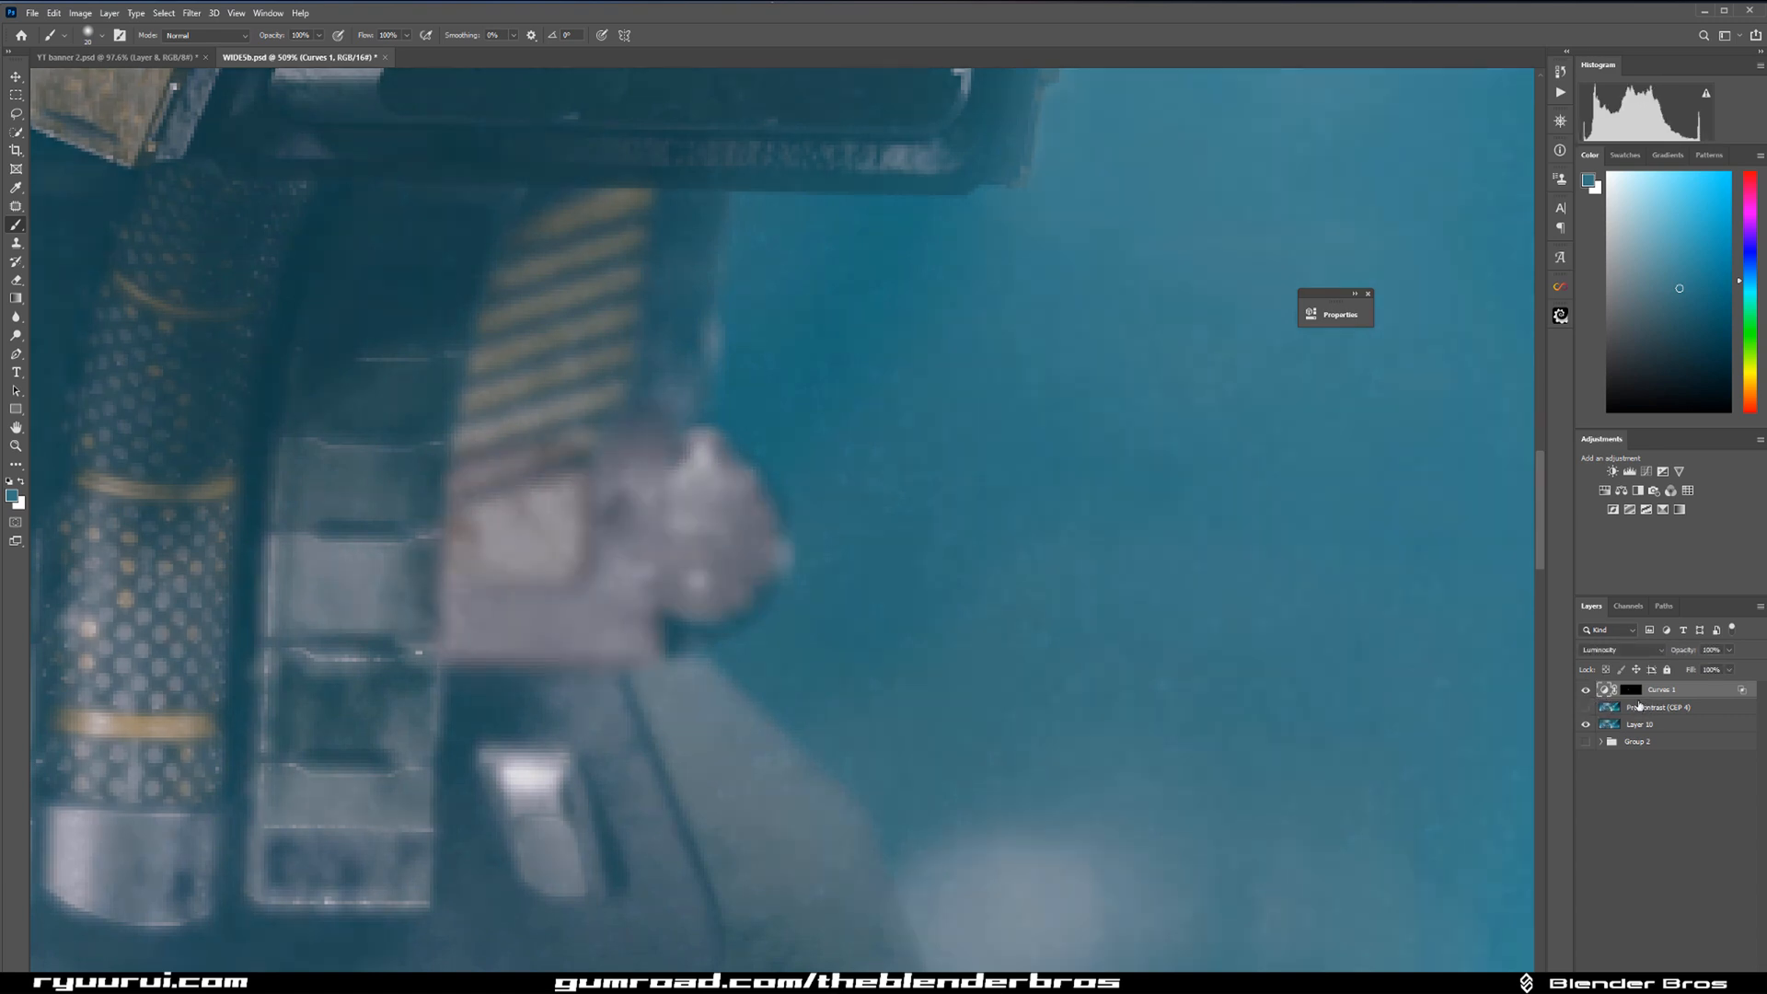
scroll(1325, 364, down, 10)
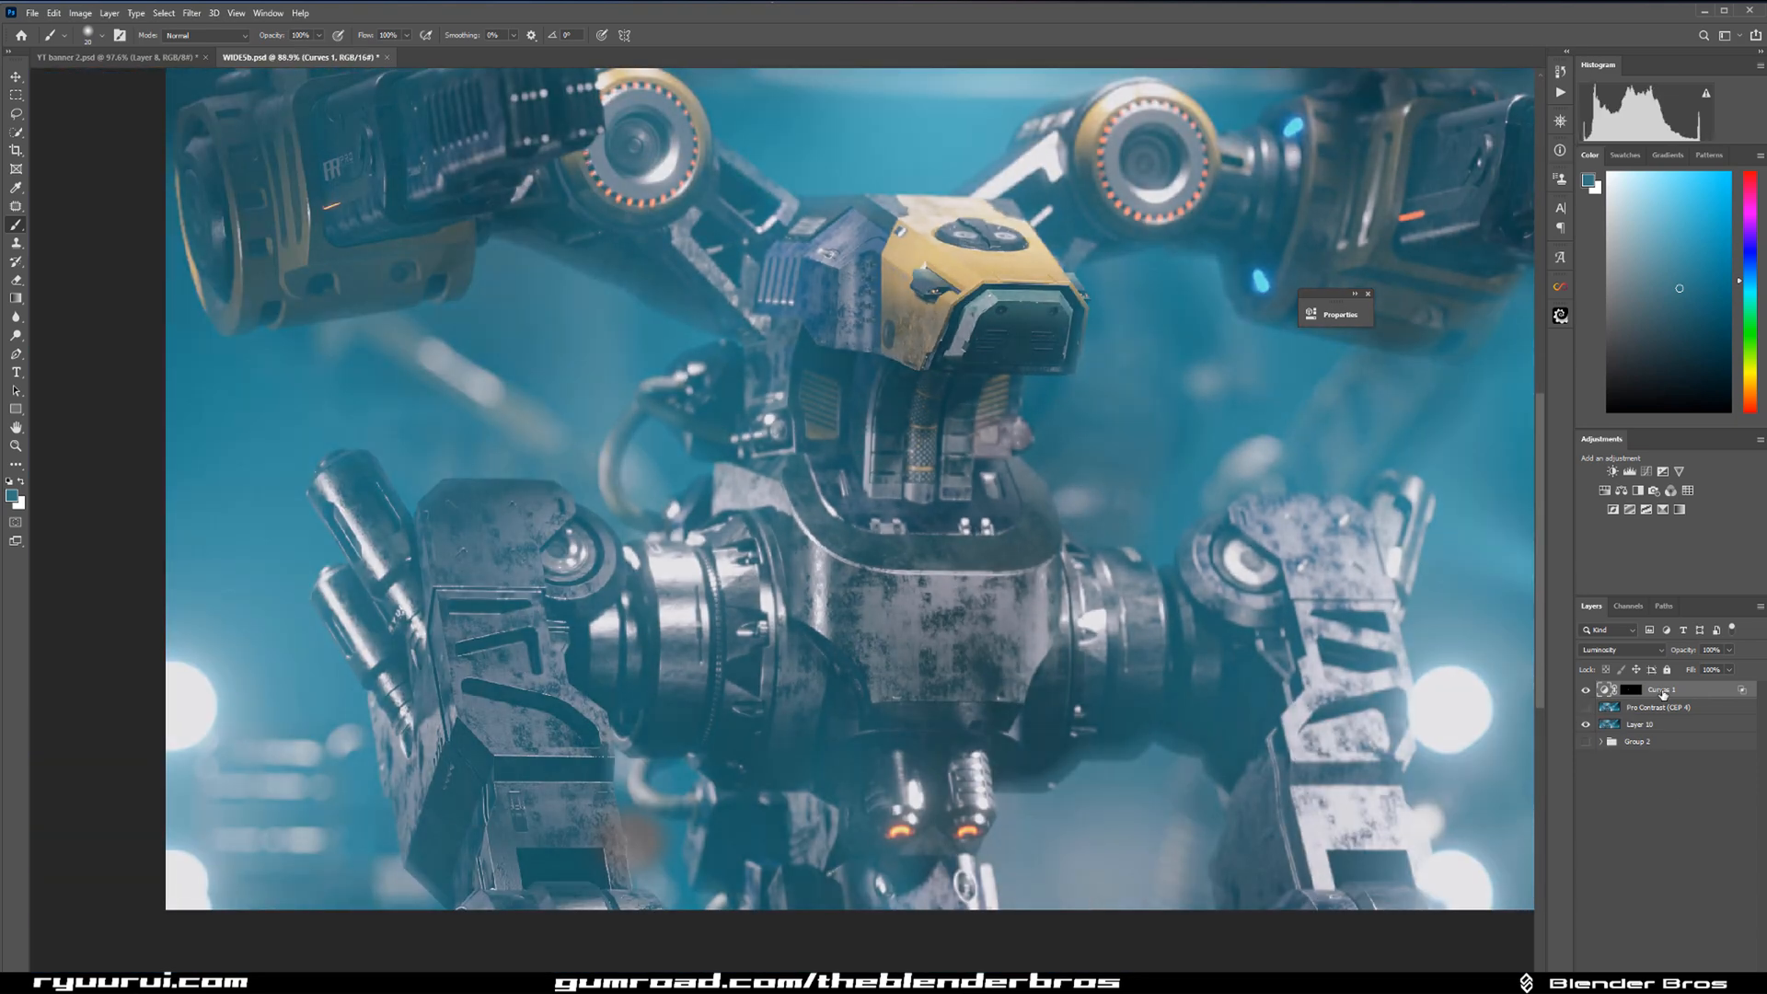
key(ctrl+shift+alt+e)
scroll(996, 597, down, 4)
drag(1356, 444, 998, 493)
scroll(994, 502, up, 2)
scroll(991, 506, down, 1)
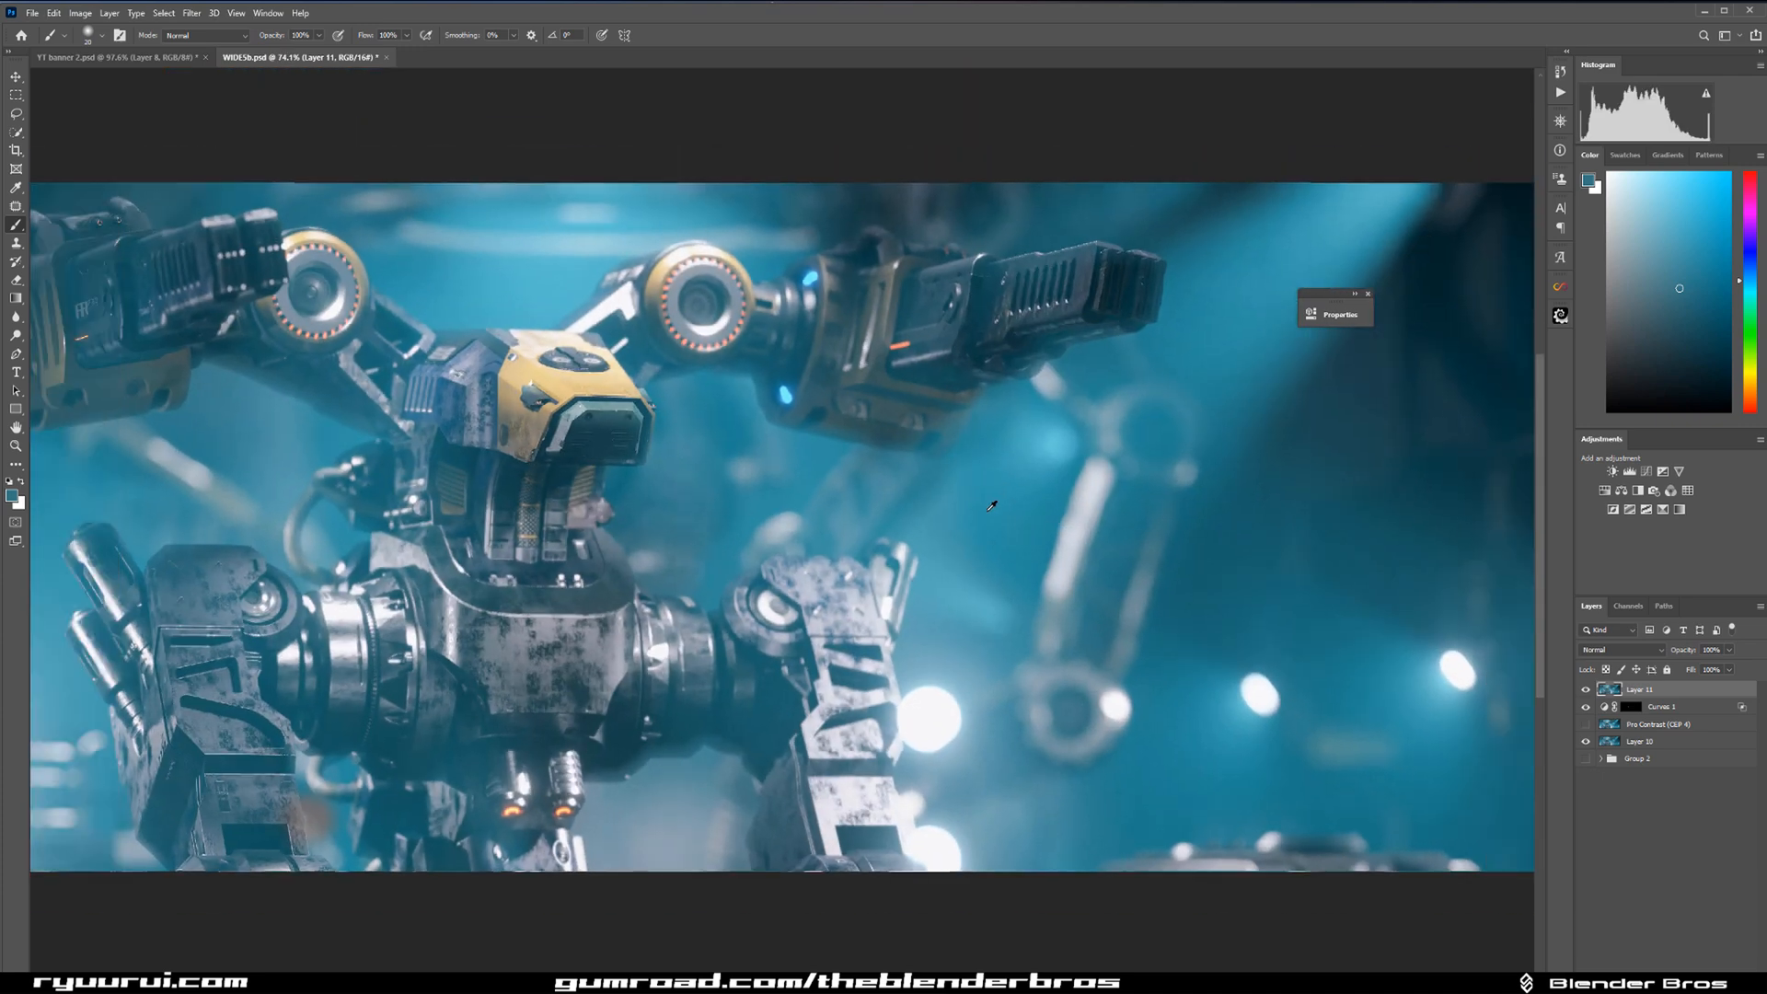
scroll(991, 505, down, 1)
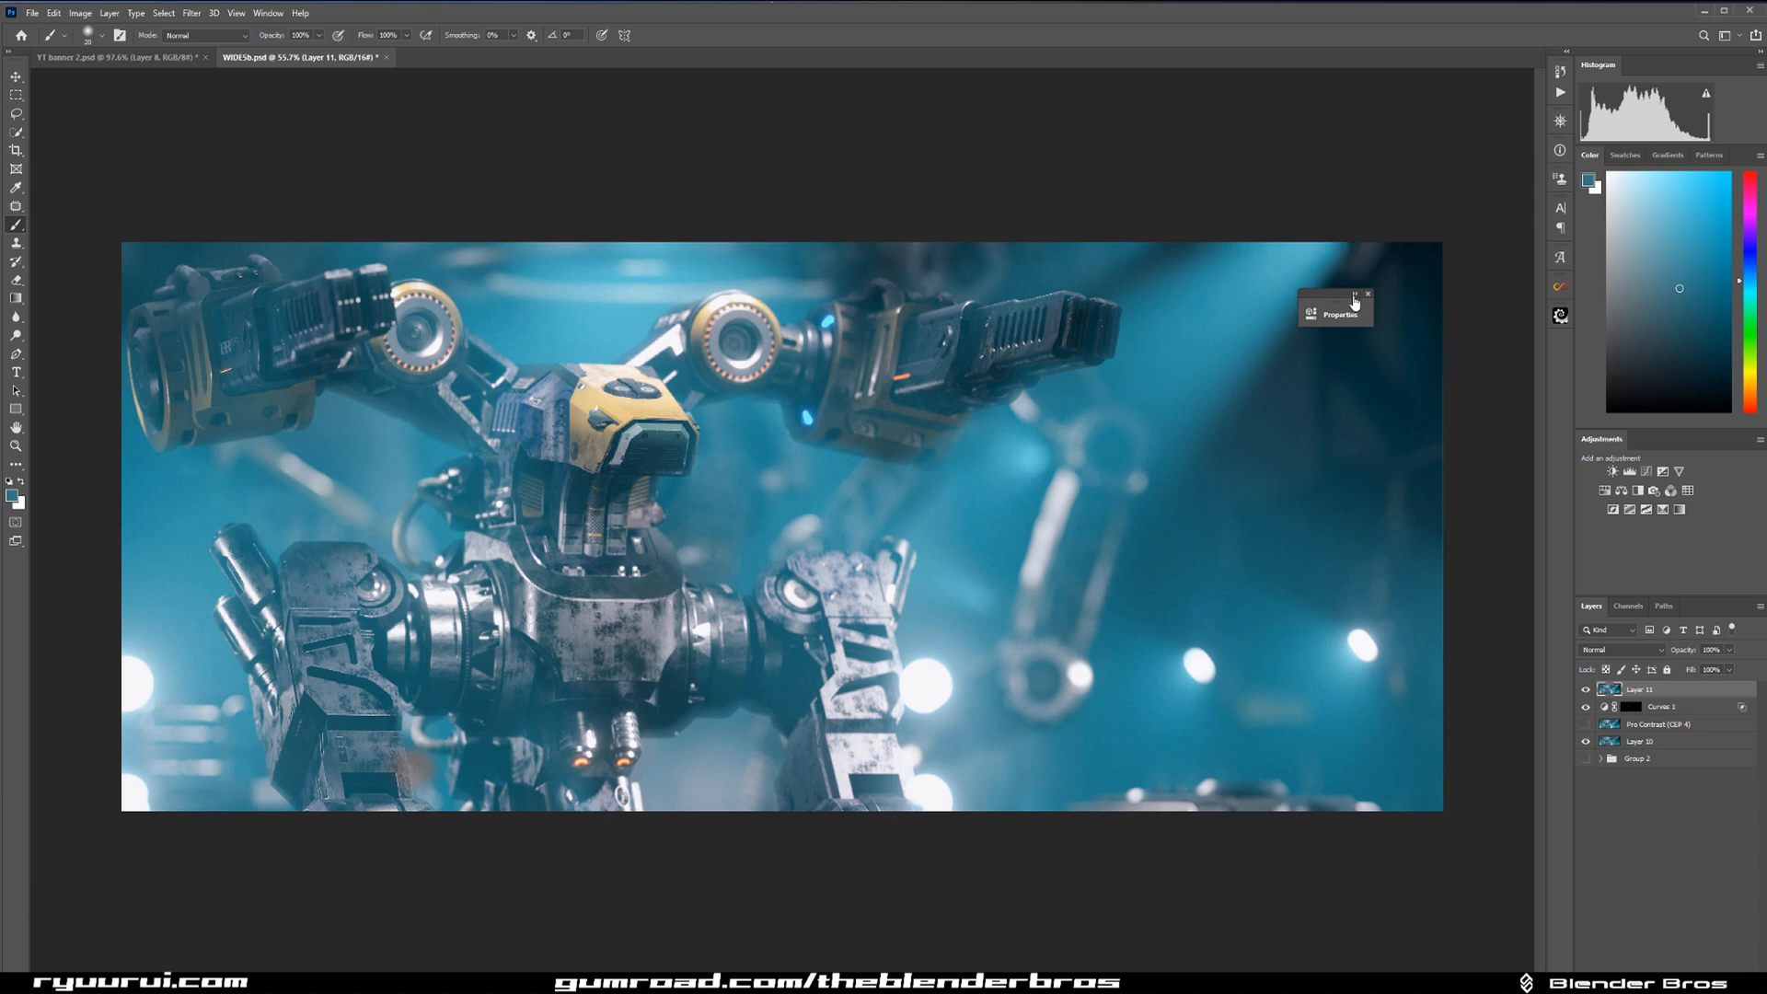
Compare the image with and without the stamped Layer 11.
click(1367, 296)
click(1585, 690)
click(1585, 690)
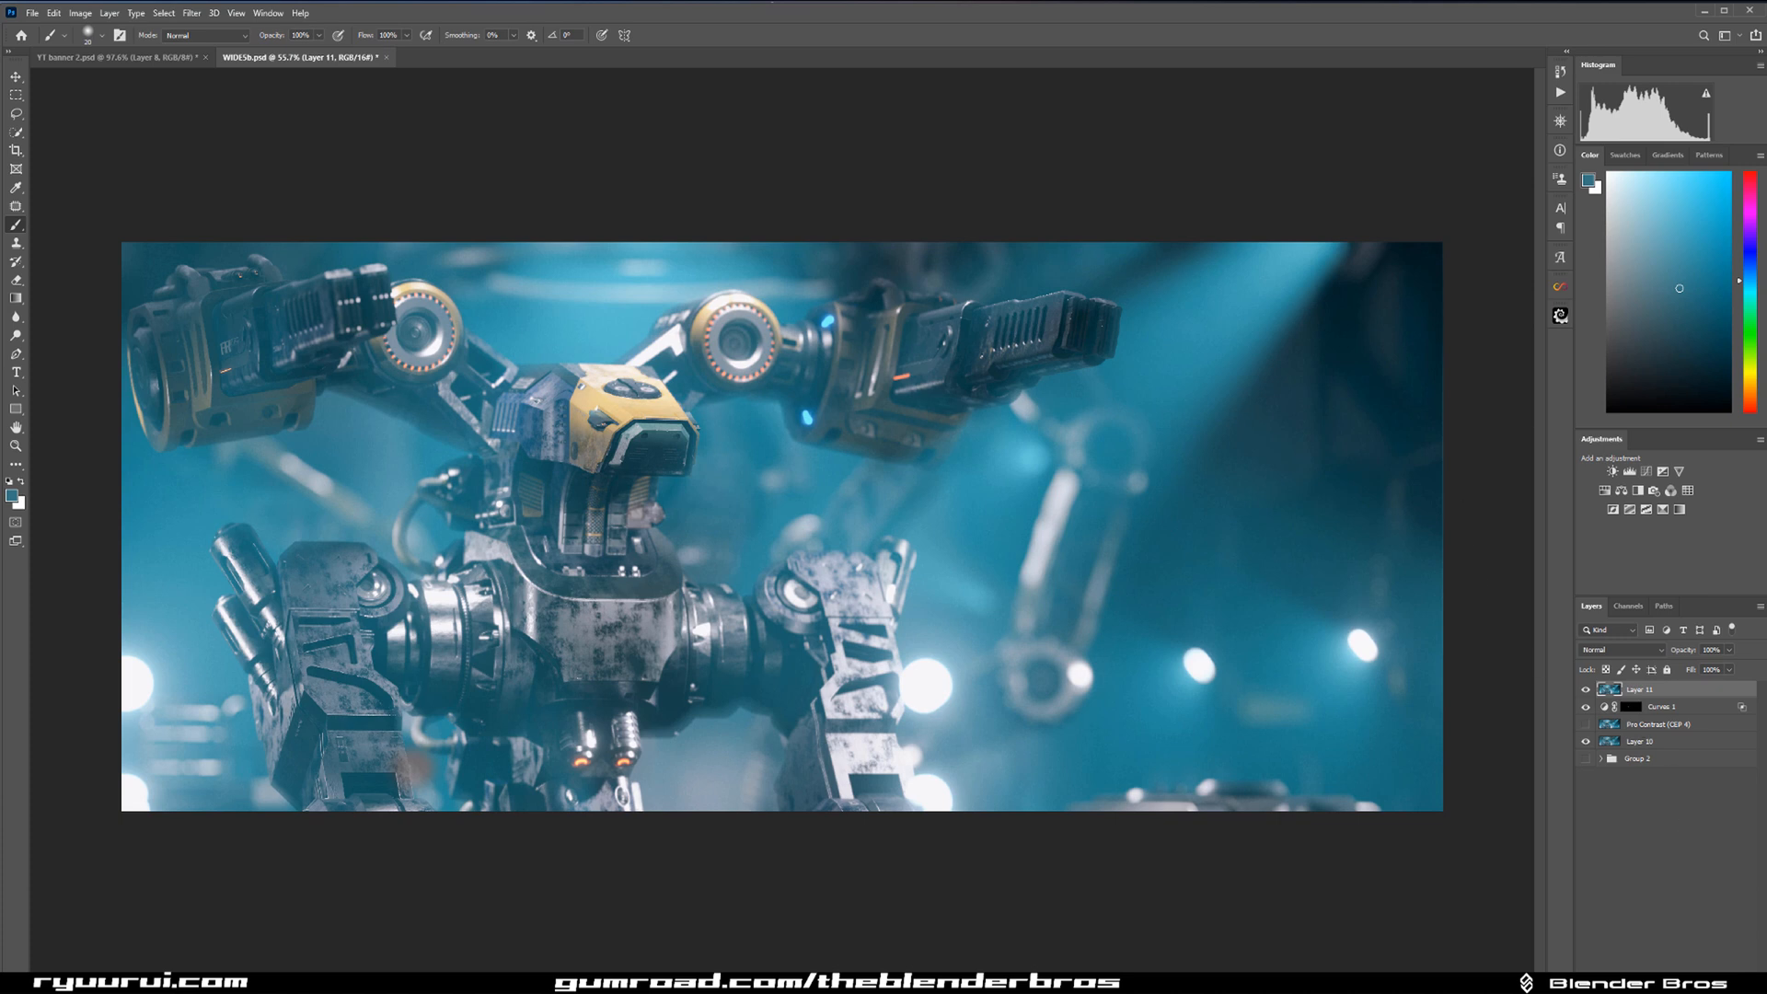
Add a layer mask to Layer 11 and paint black on part of it with a large soft brush.
click(1652, 984)
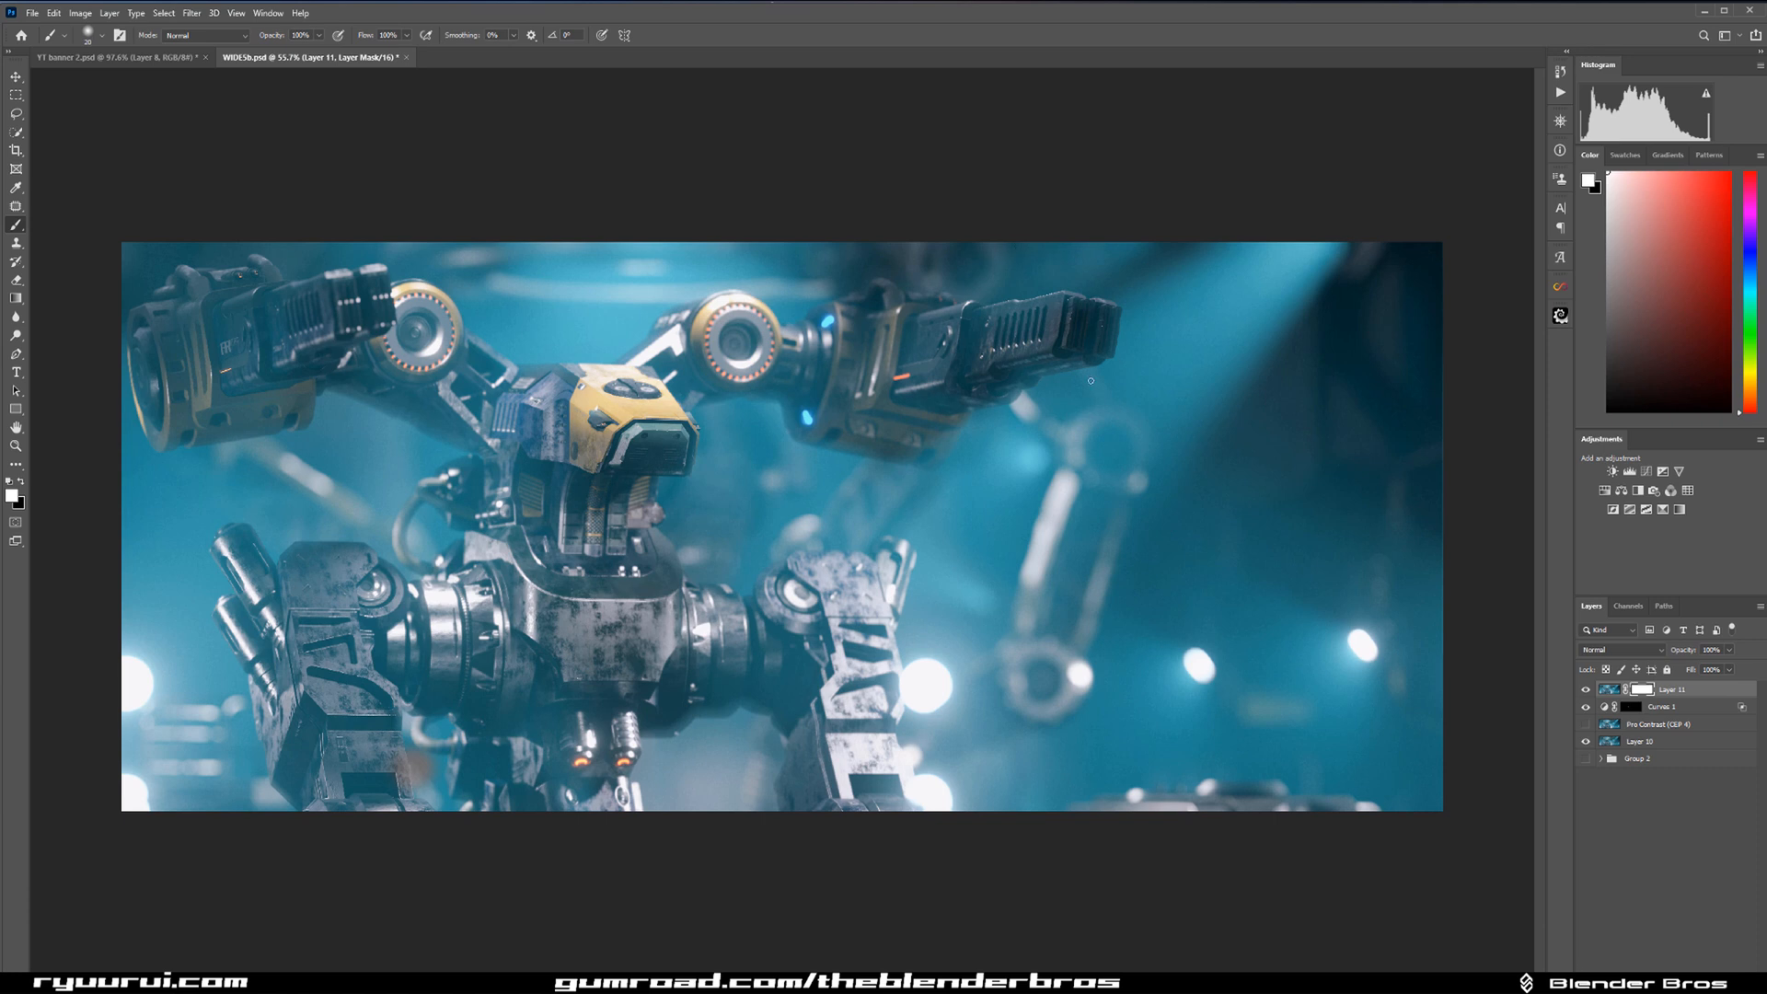
key(bracketright)
key(bracketright)
key(bracketright)
key(bracketright)
key(bracketright)
key(bracketright)
key(bracketright)
key(bracketright)
key(bracketright)
key(bracketright)
key(bracketright)
key(bracketright)
key(bracketright)
key(bracketright)
key(bracketright)
key(x)
key(bracketleft)
key(bracketleft)
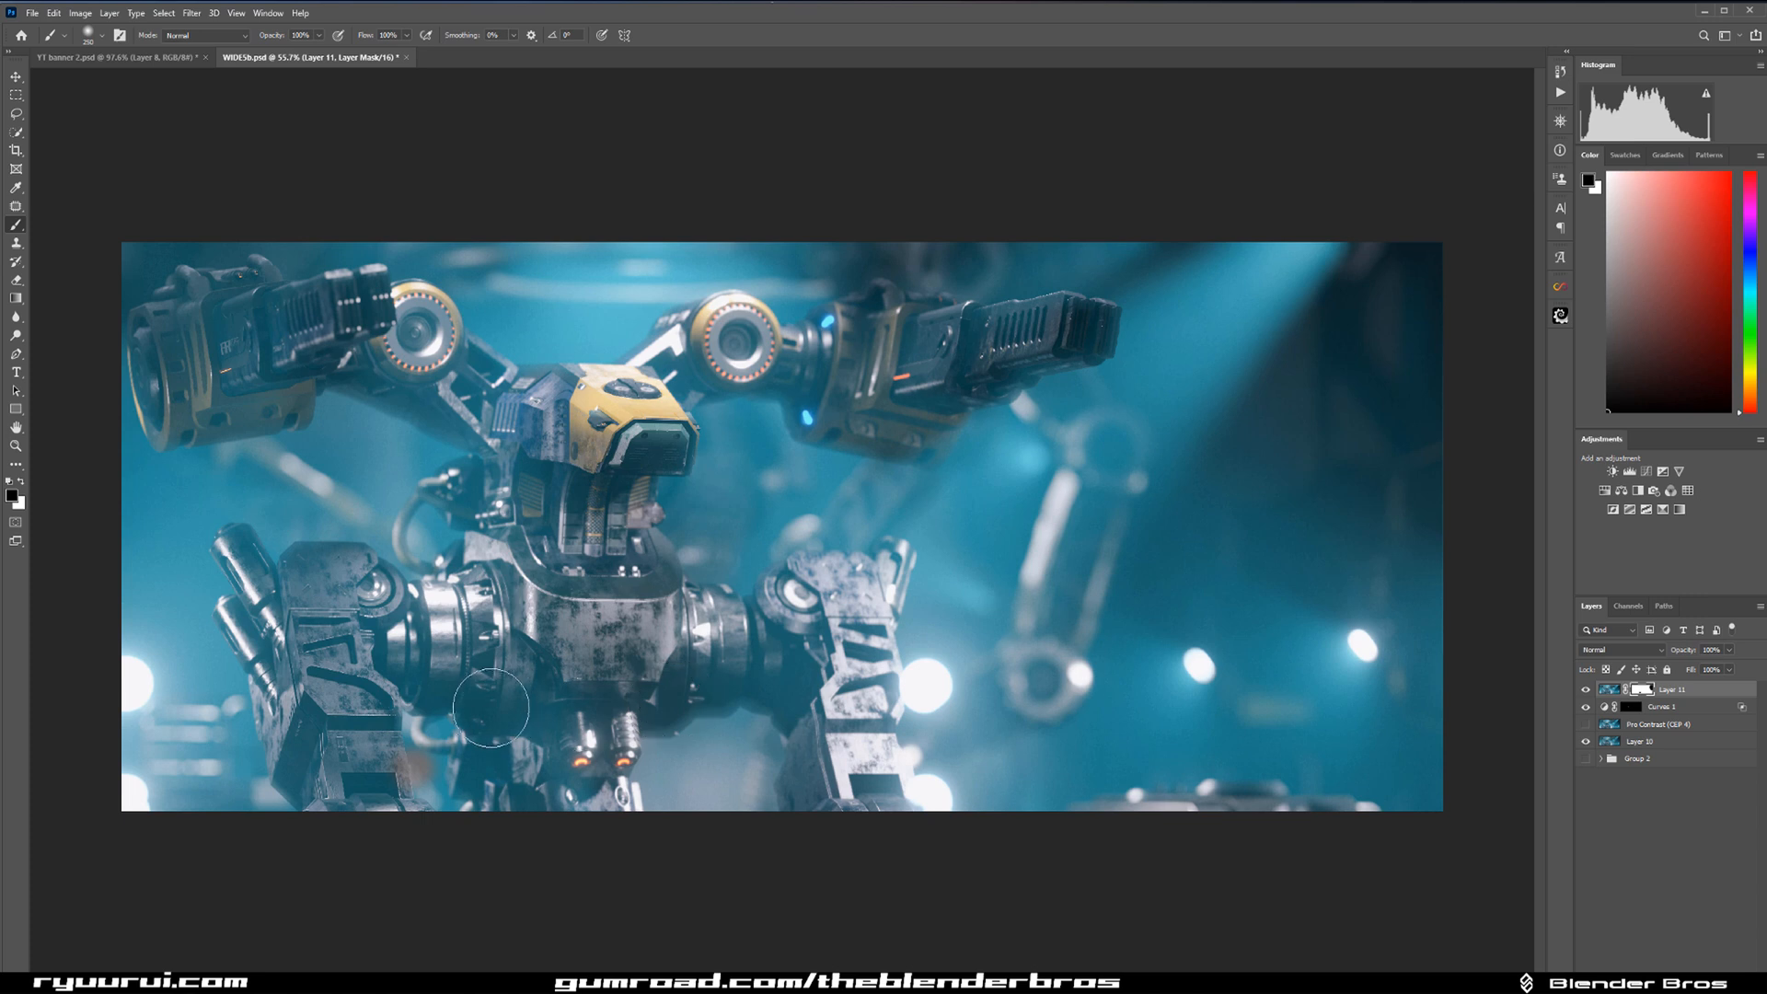
key(bracketleft)
Add an empty layer on top and choose the first brush of the WG Dust Particles set.
click(1710, 983)
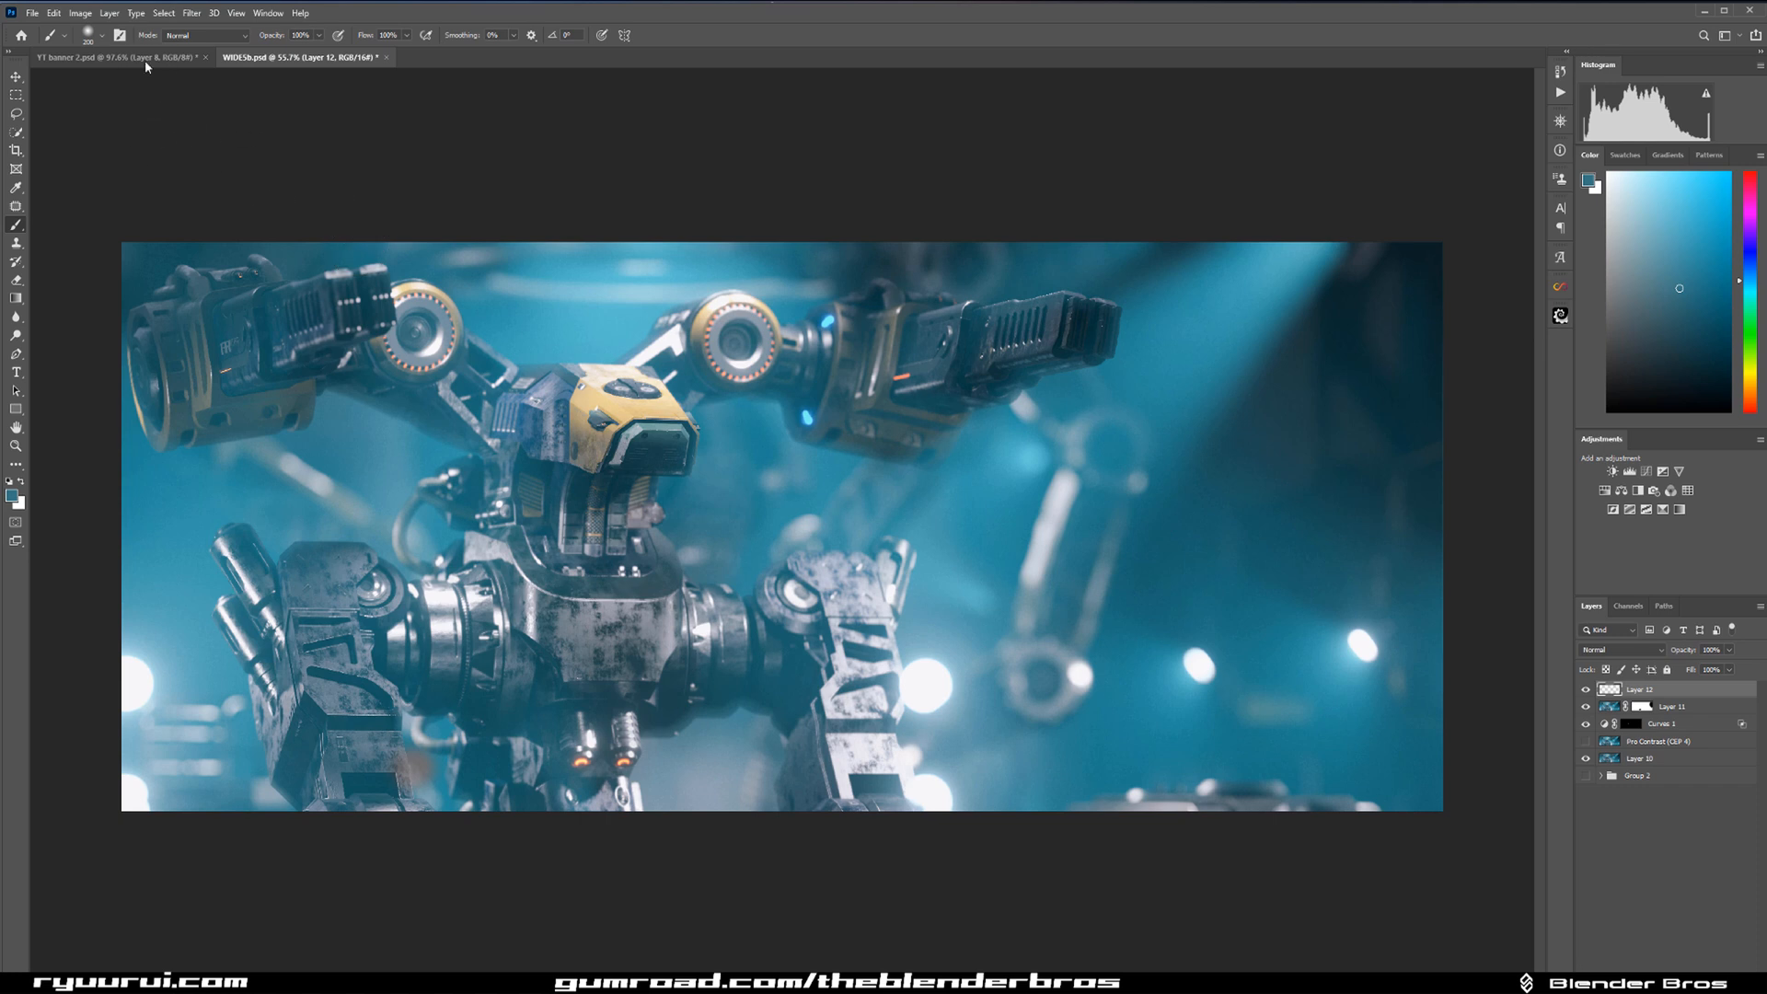
click(119, 35)
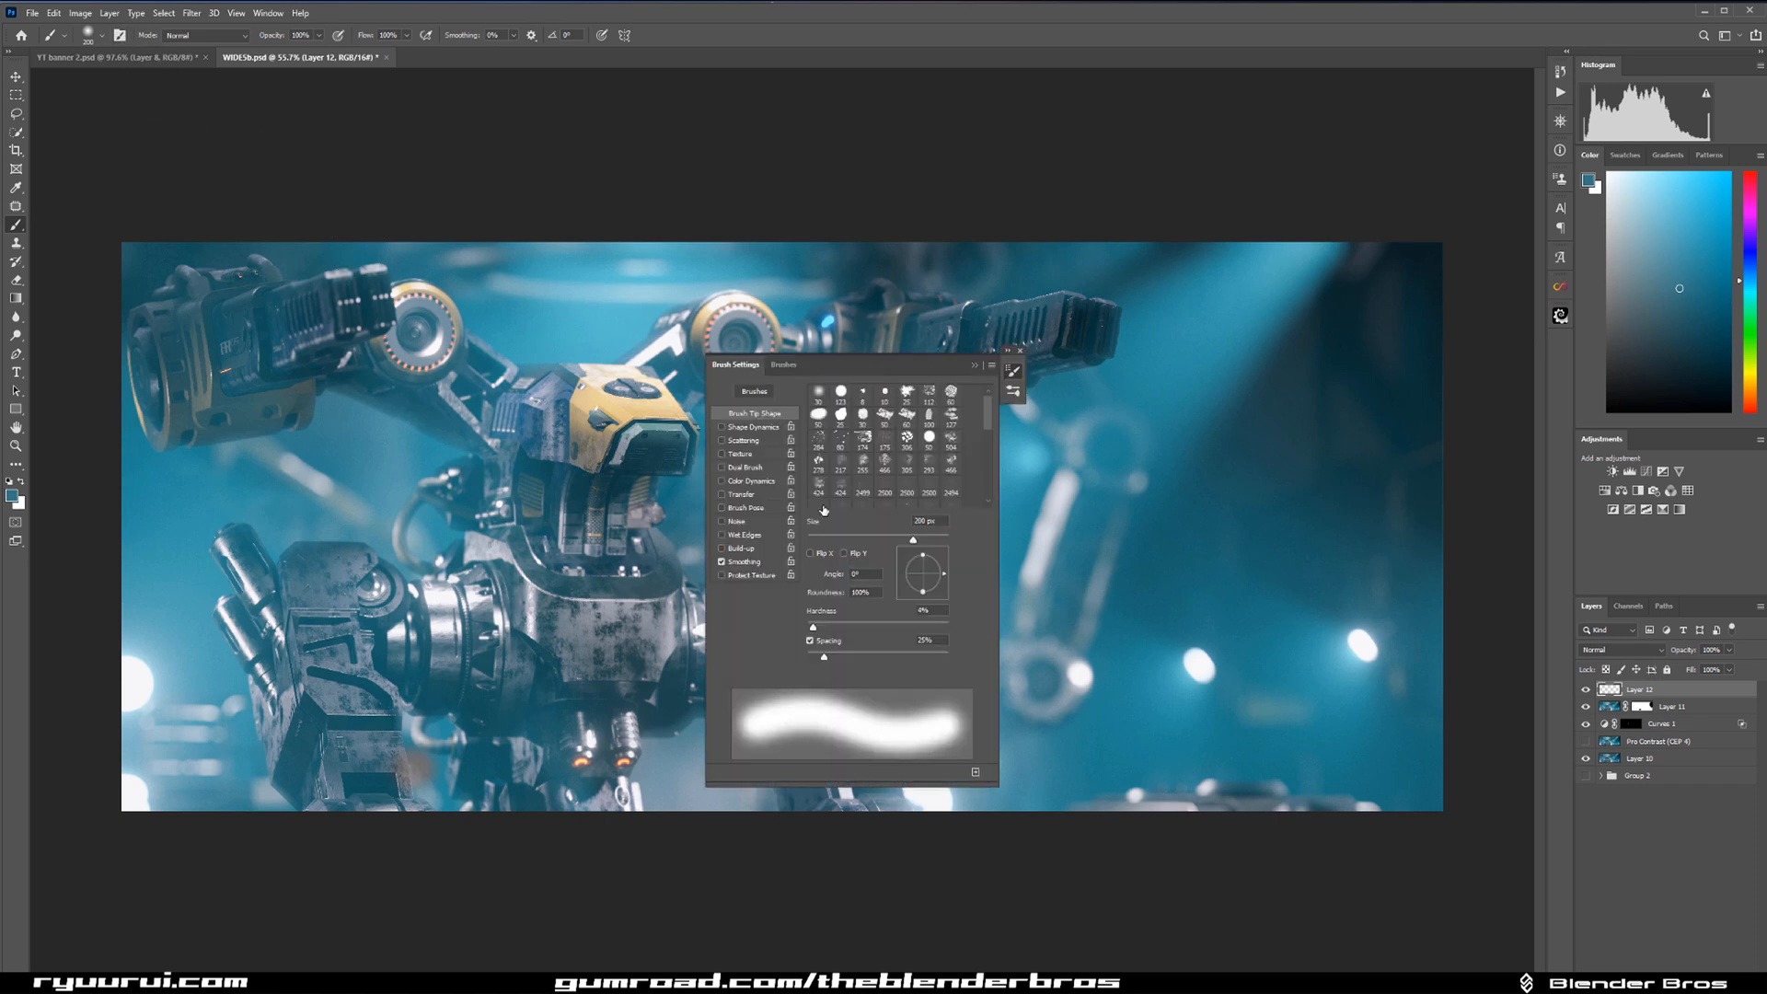
click(759, 402)
scroll(825, 605, down, 5)
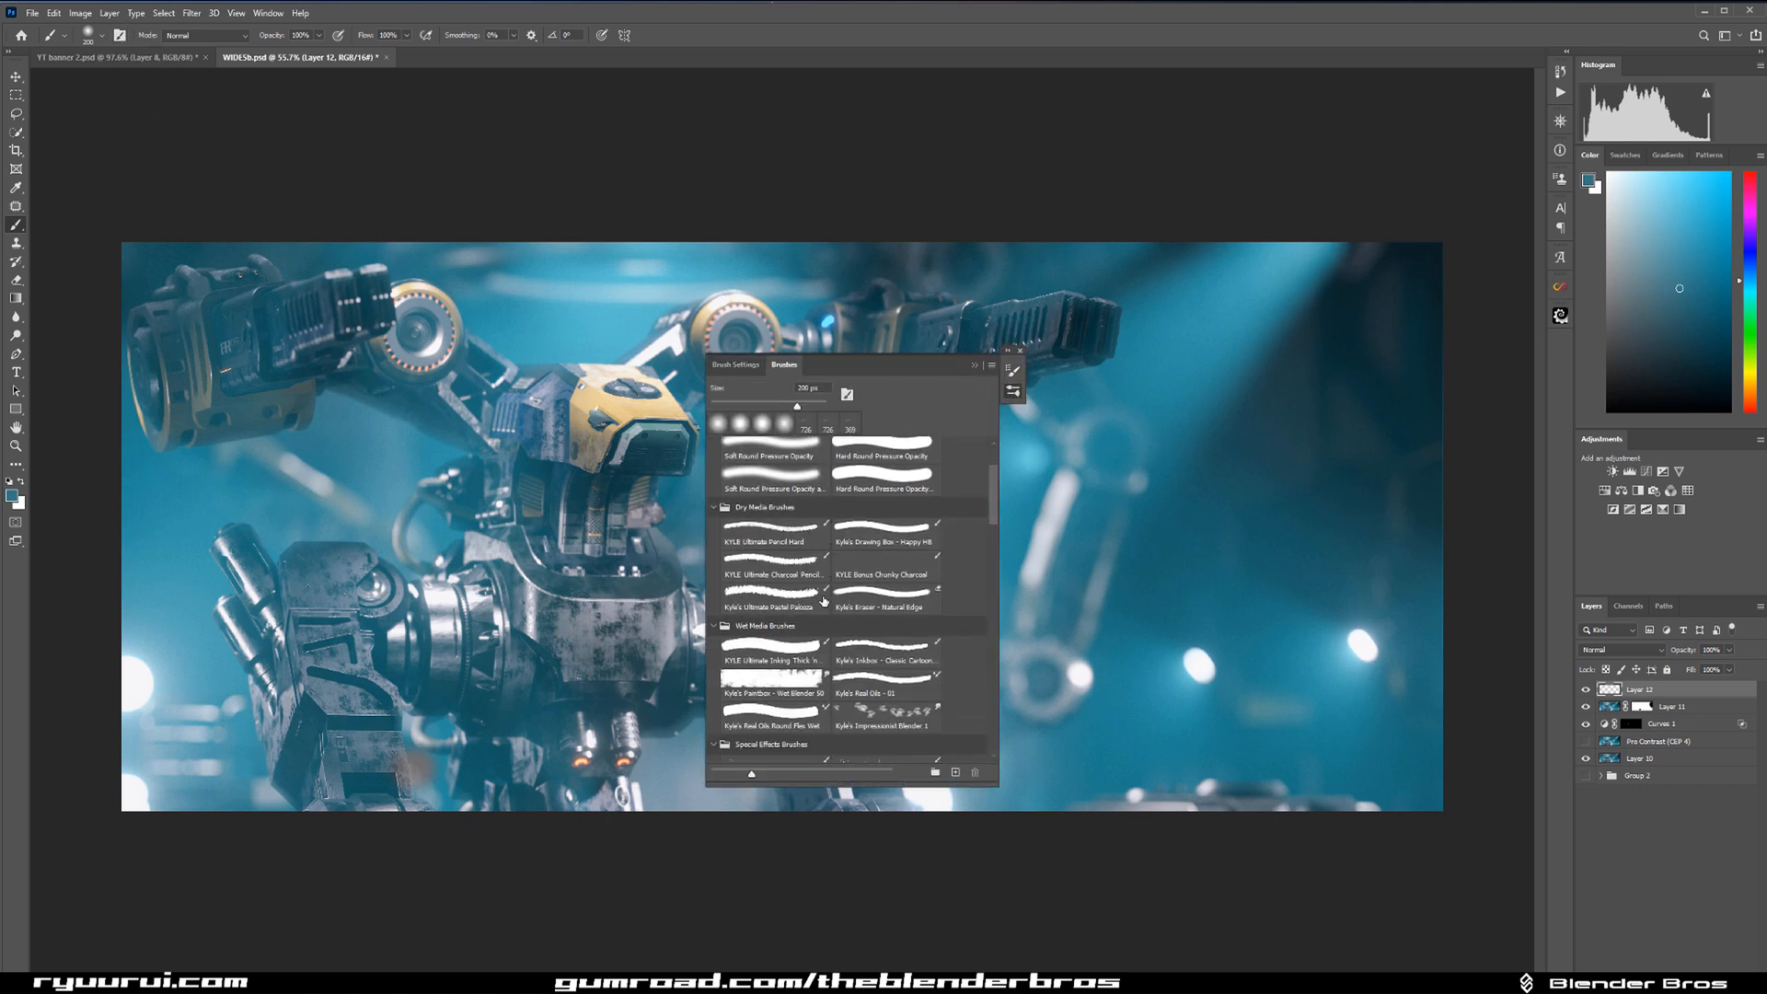
scroll(825, 605, down, 4)
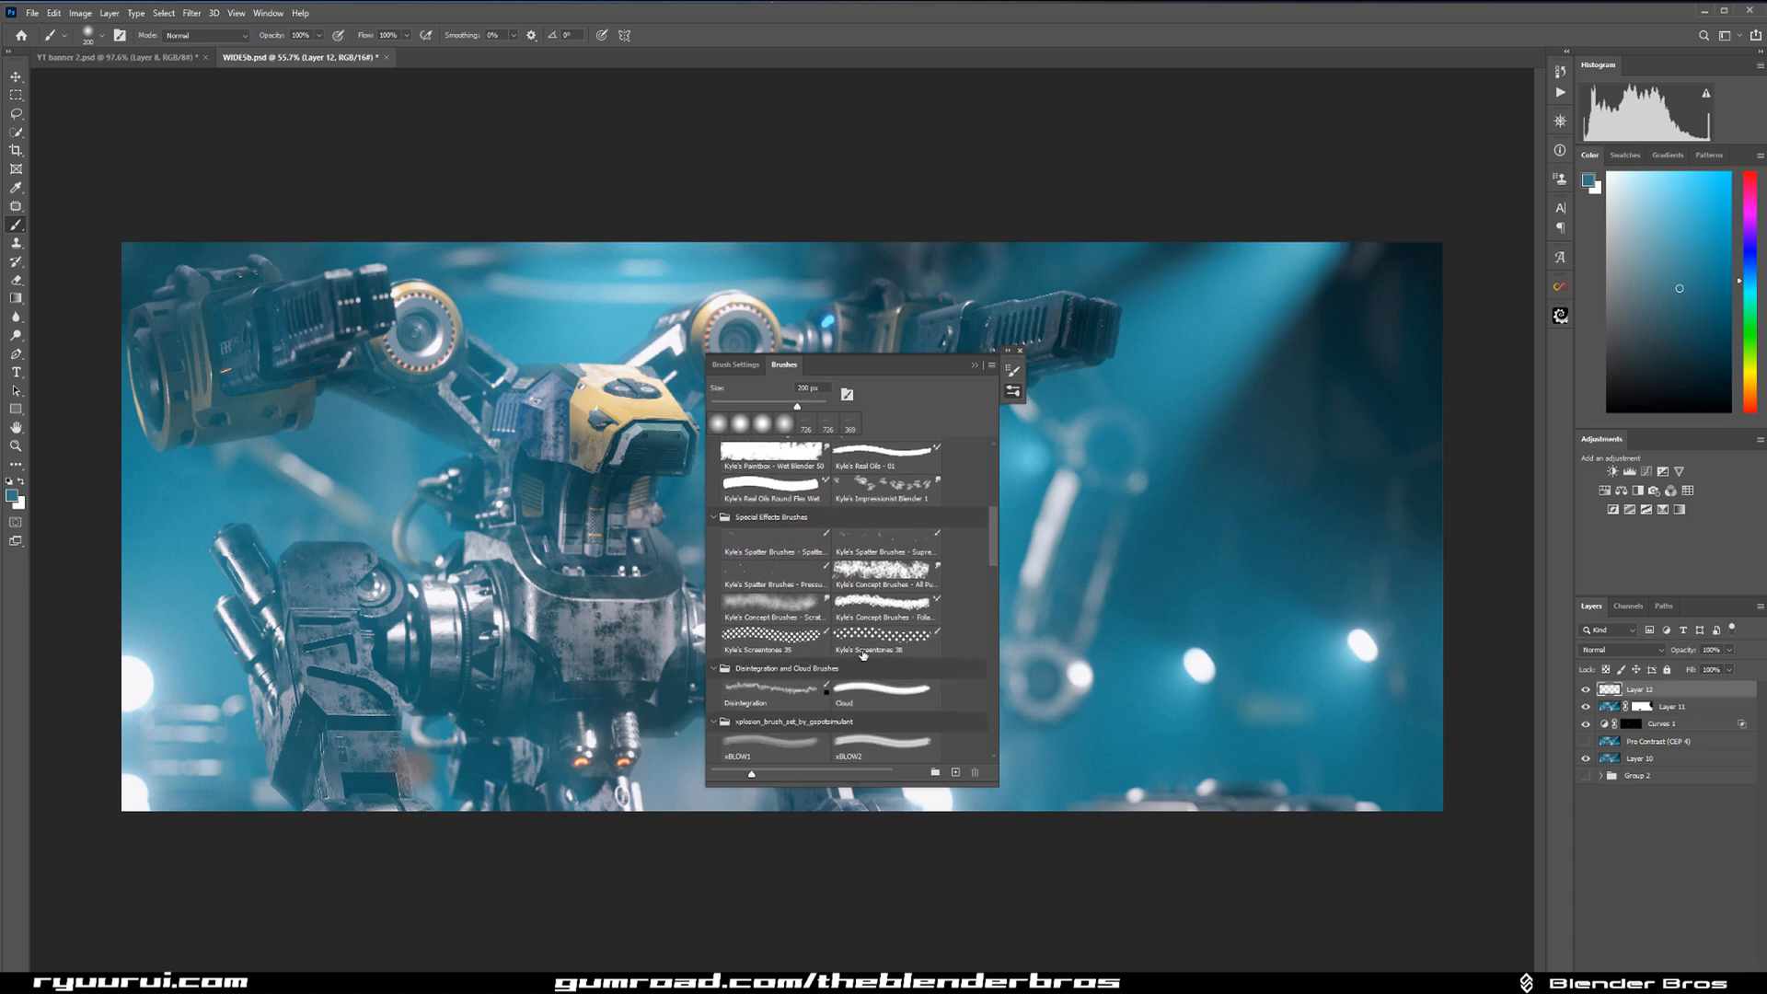
scroll(847, 626, down, 3)
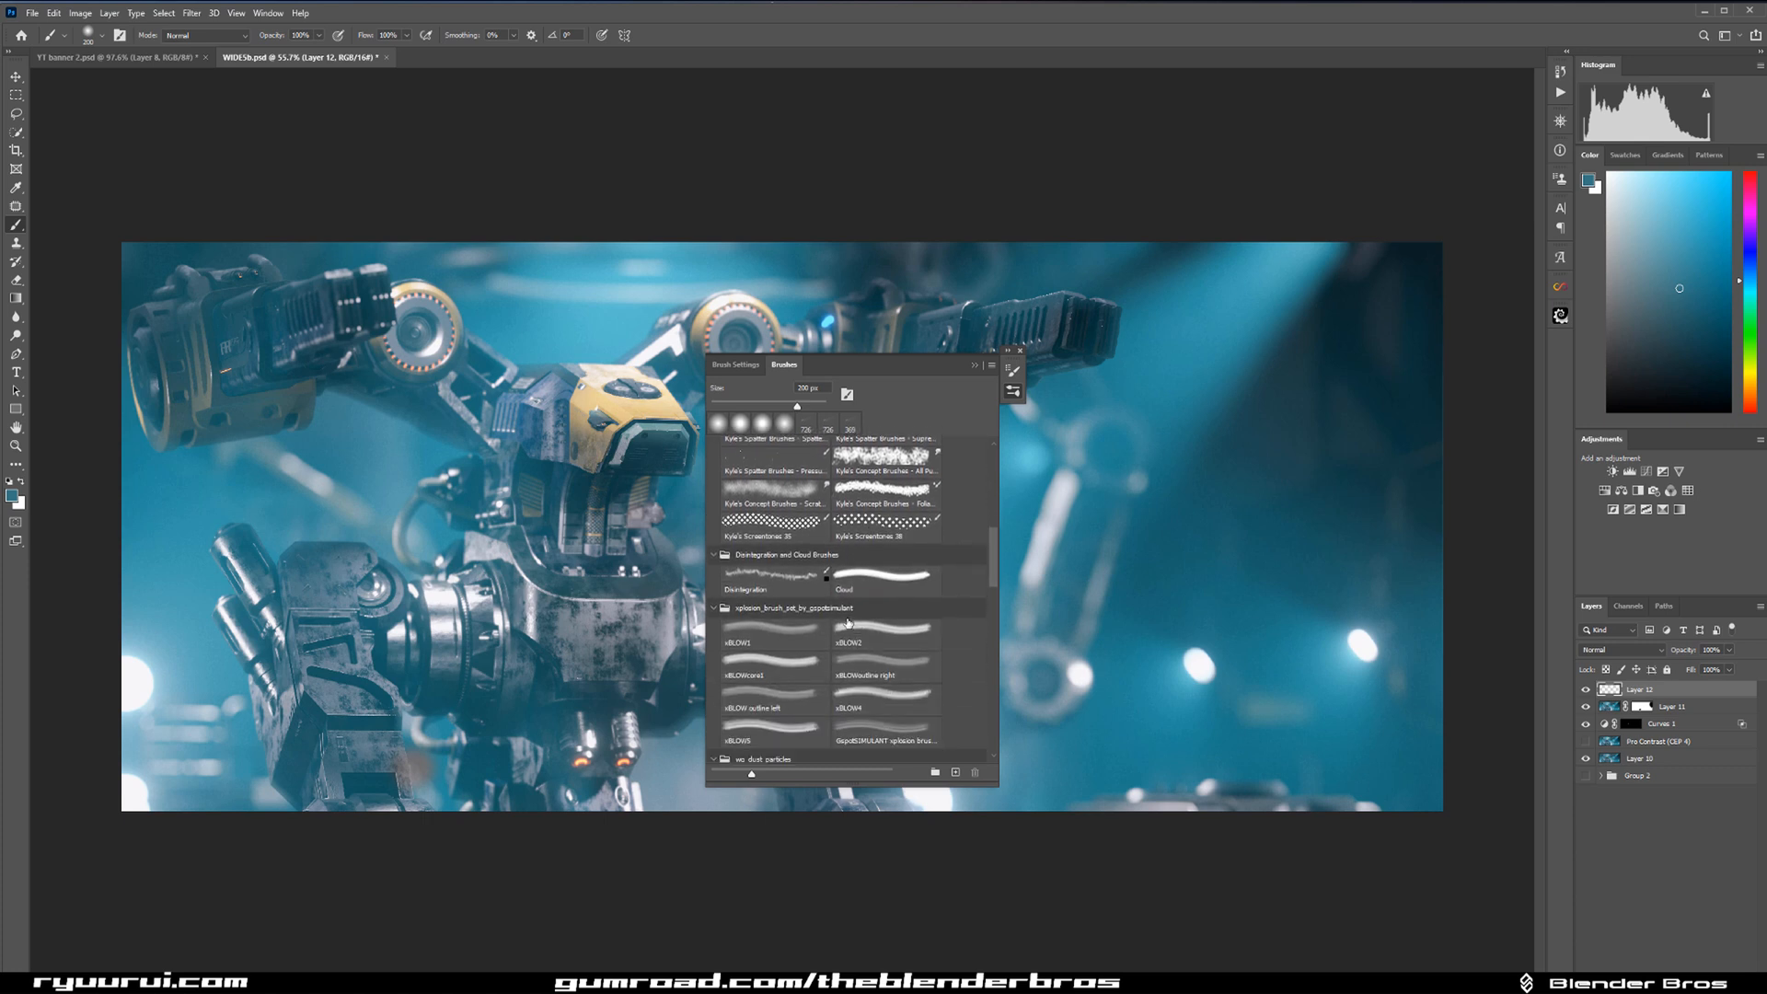
click(789, 626)
scroll(846, 653, down, 4)
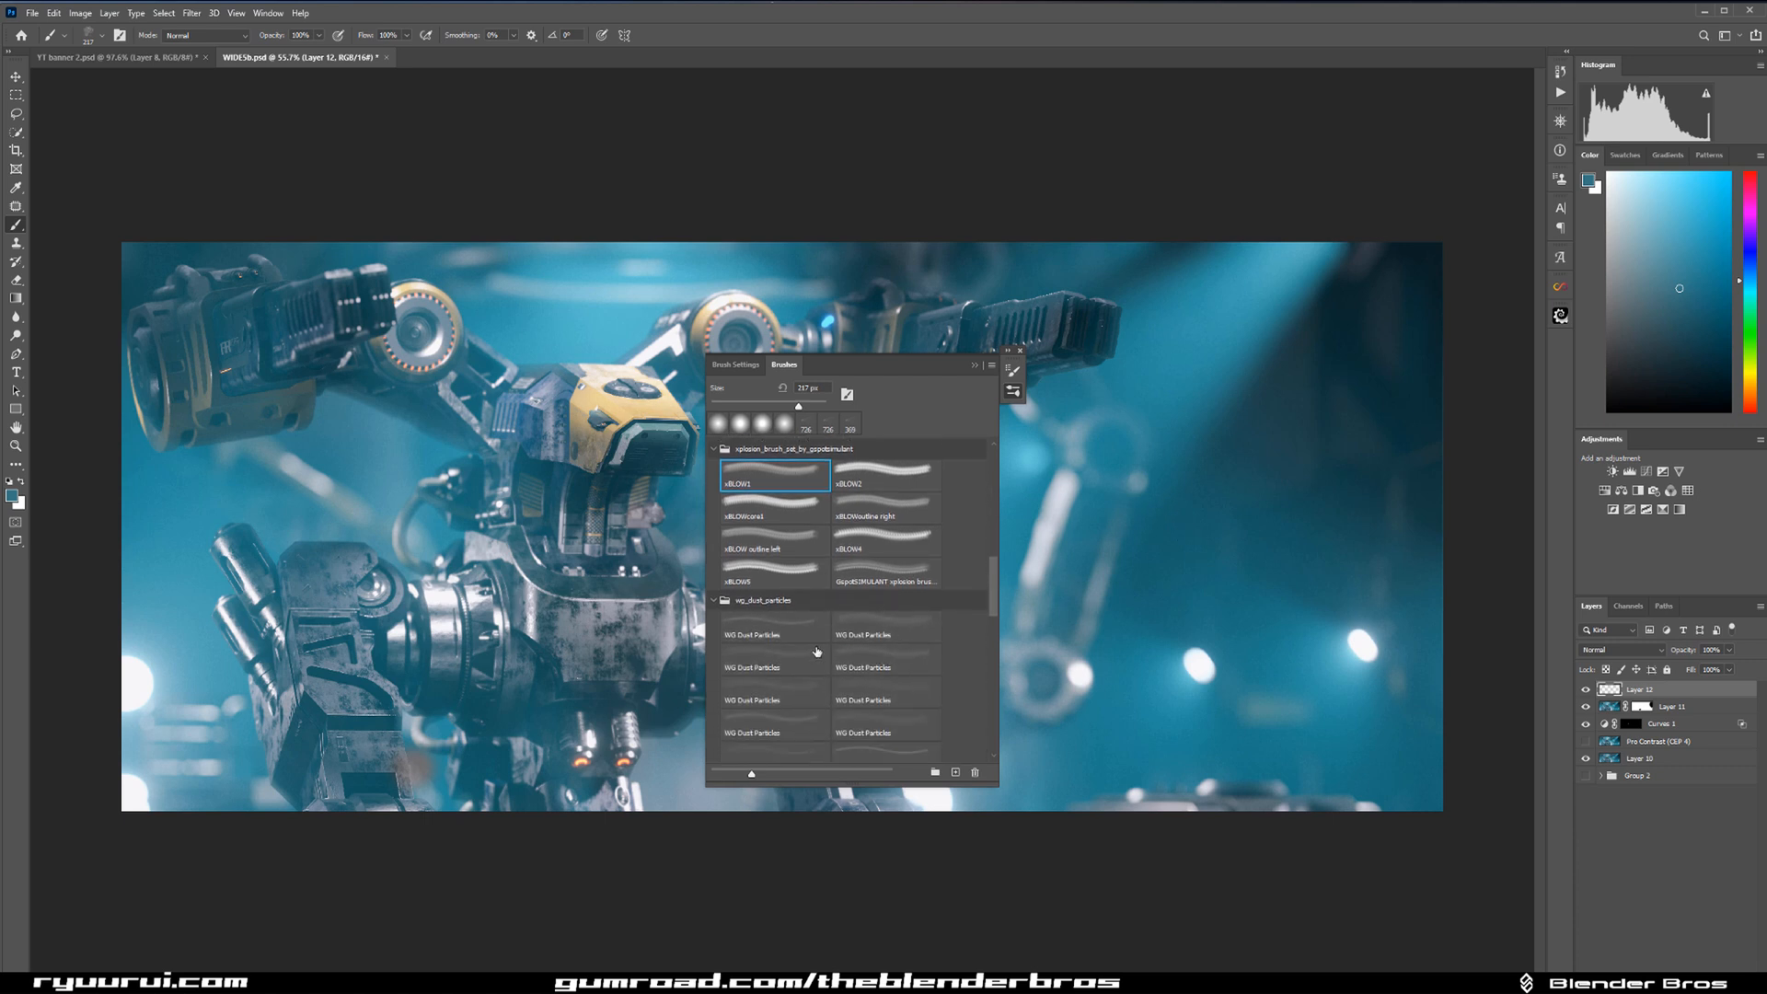
click(799, 630)
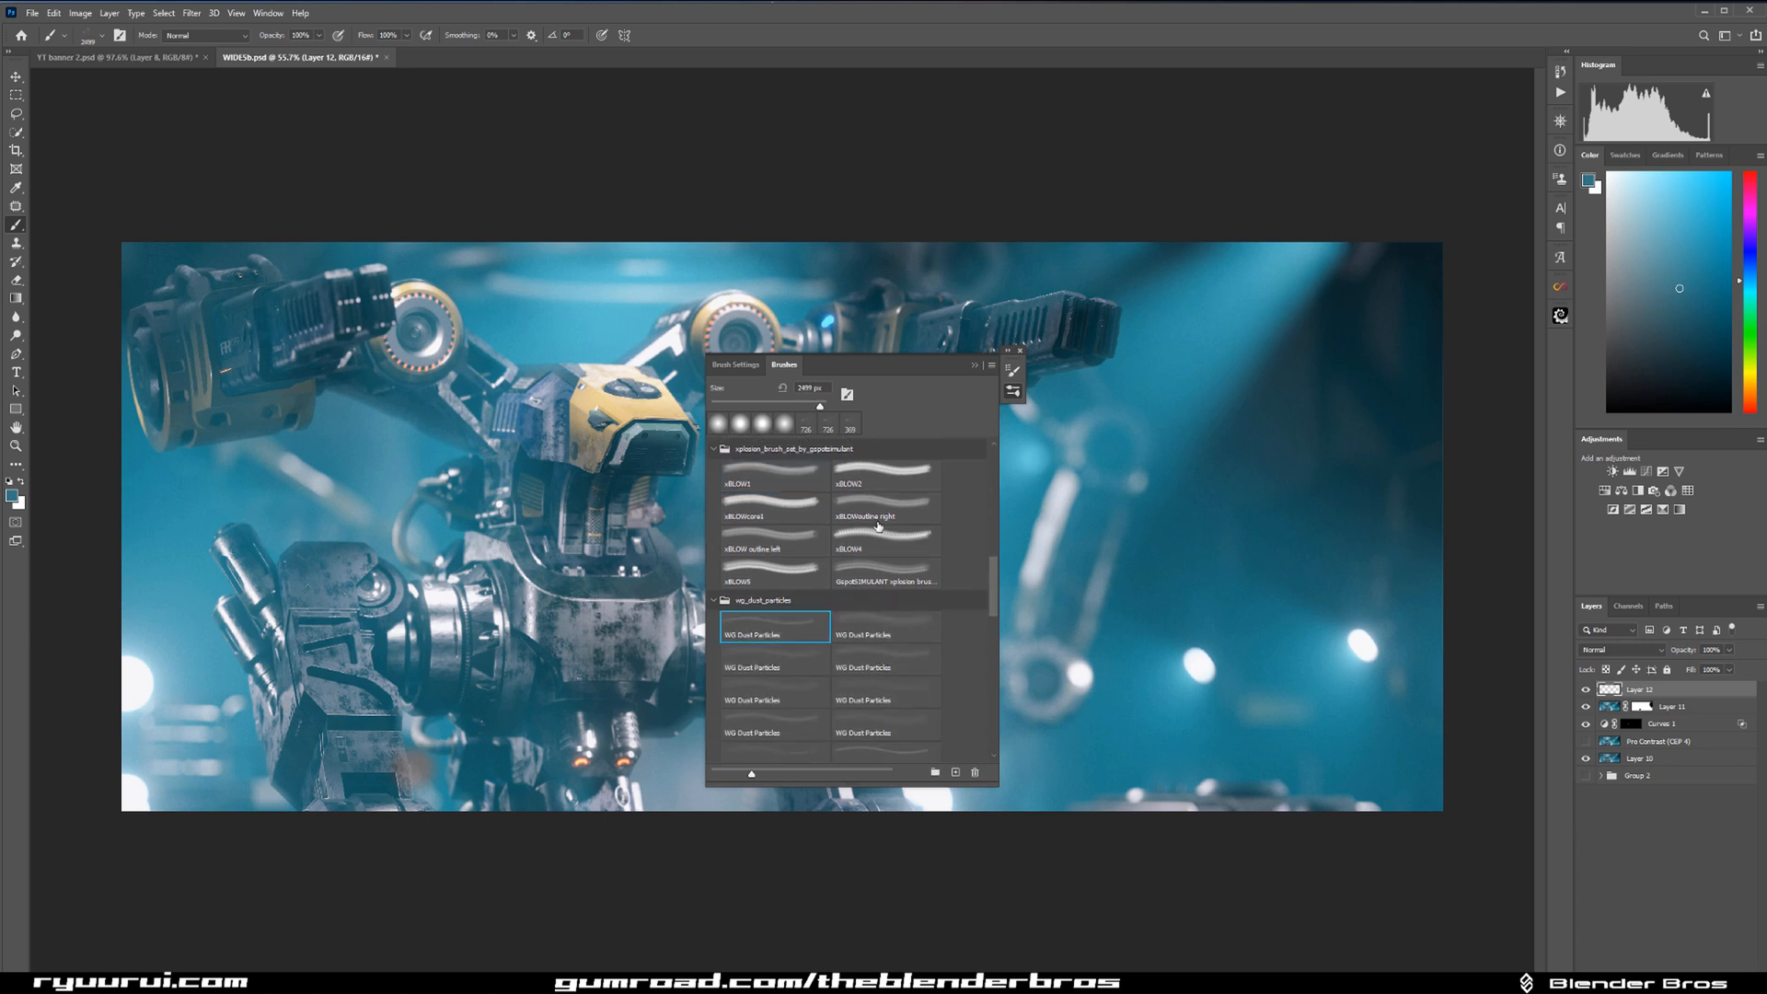
Set the dust brush's size jitter to 35% and enable a small amount of scattering.
click(736, 365)
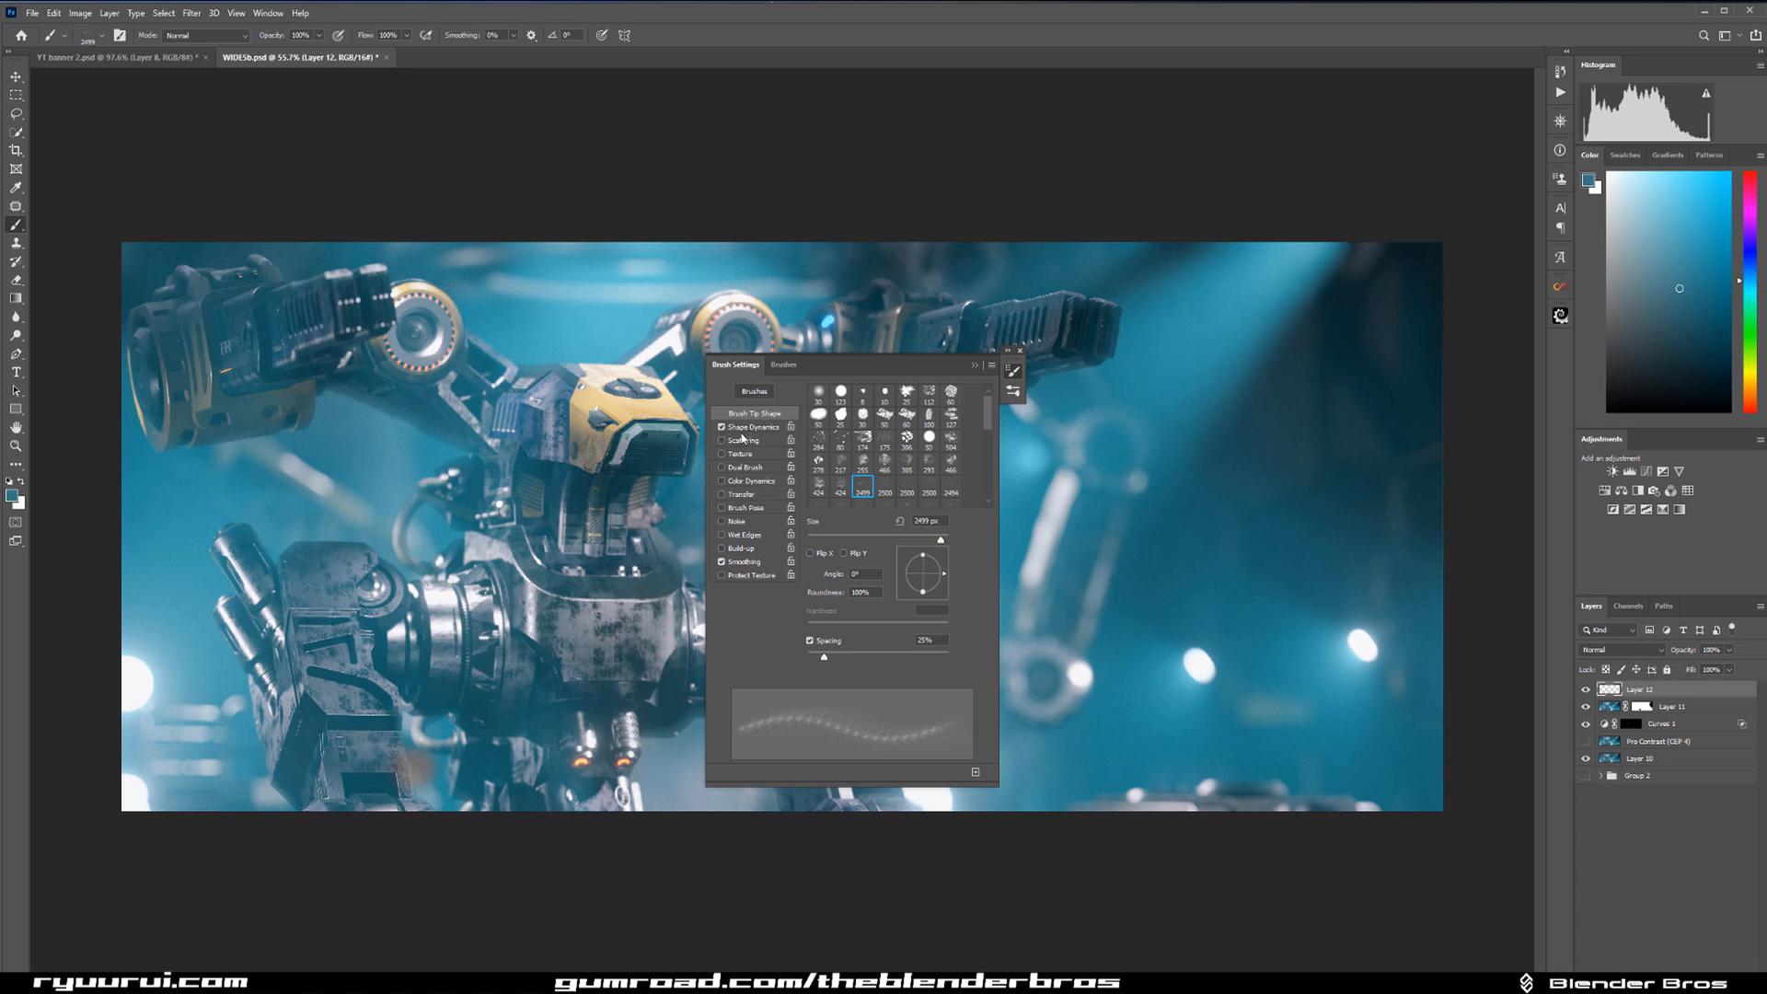
click(753, 427)
drag(872, 402, 856, 405)
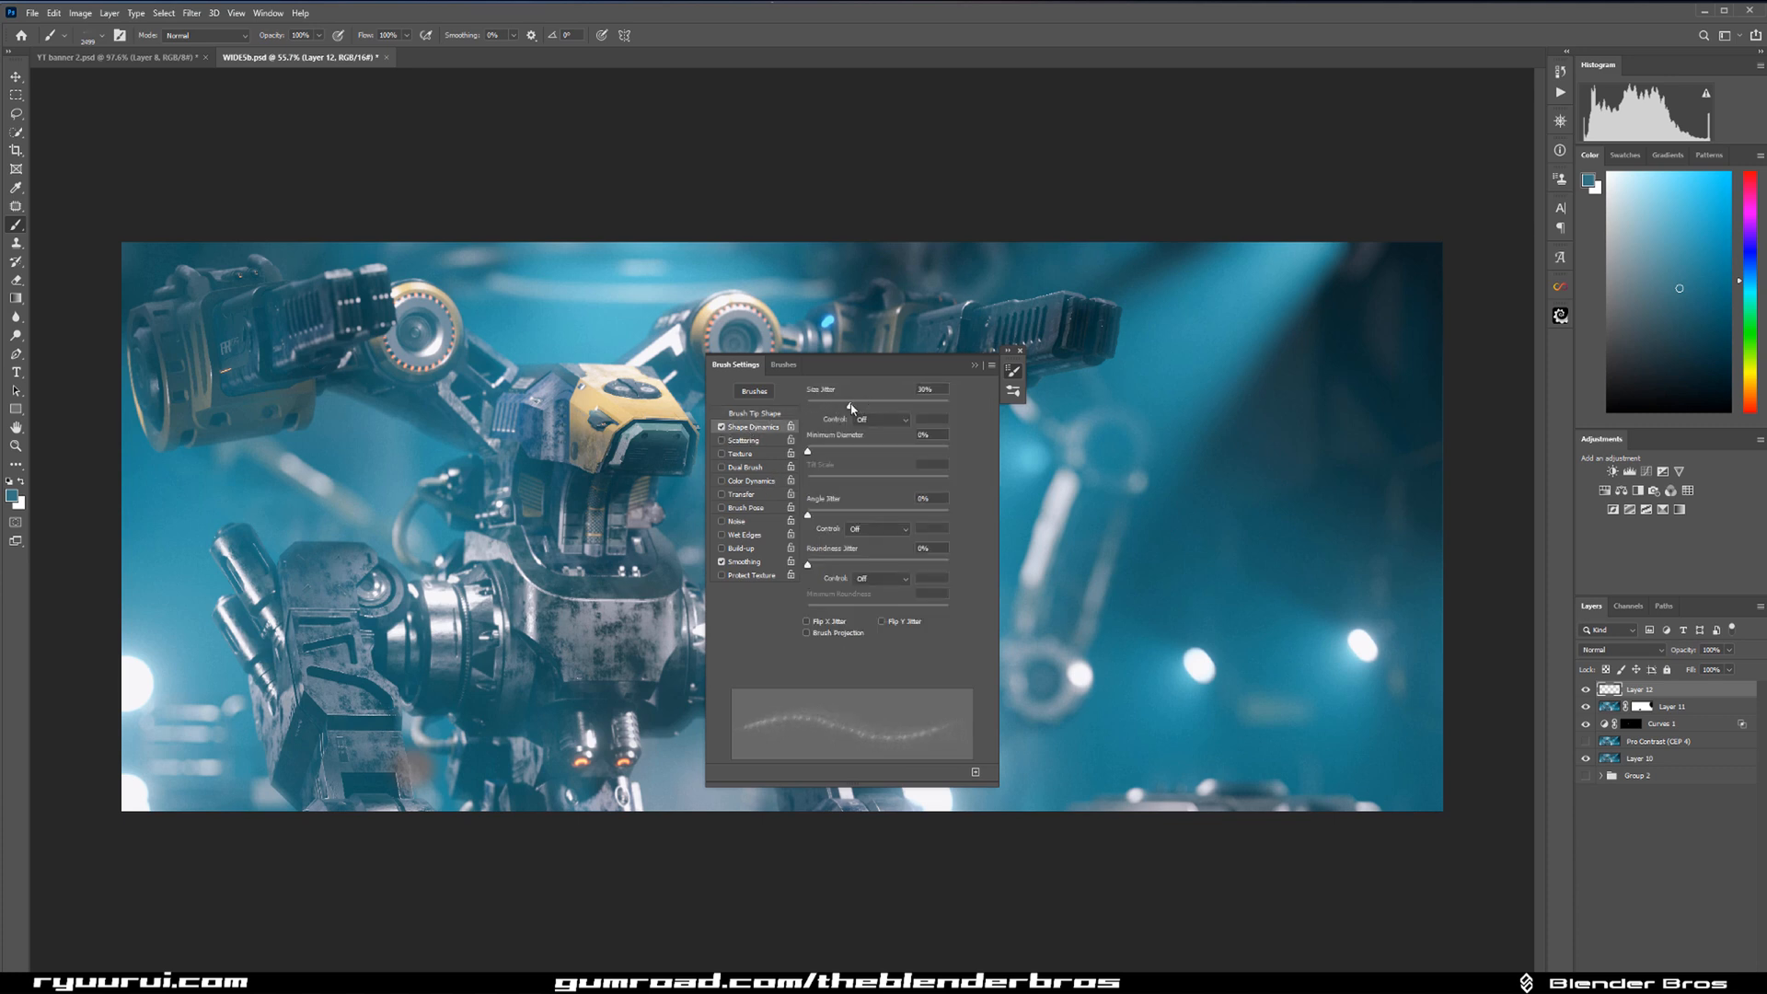
click(760, 442)
mouse_move(808, 405)
mouse_down()
mouse_move(856, 408)
mouse_move(817, 407)
mouse_up()
Raise the dust brush's angle jitter to just over half and its size jitter to nearly maximum, and enable Build-up.
click(753, 427)
mouse_move(810, 515)
mouse_down()
mouse_move(902, 516)
mouse_move(887, 515)
mouse_up()
drag(858, 412, 946, 408)
click(722, 549)
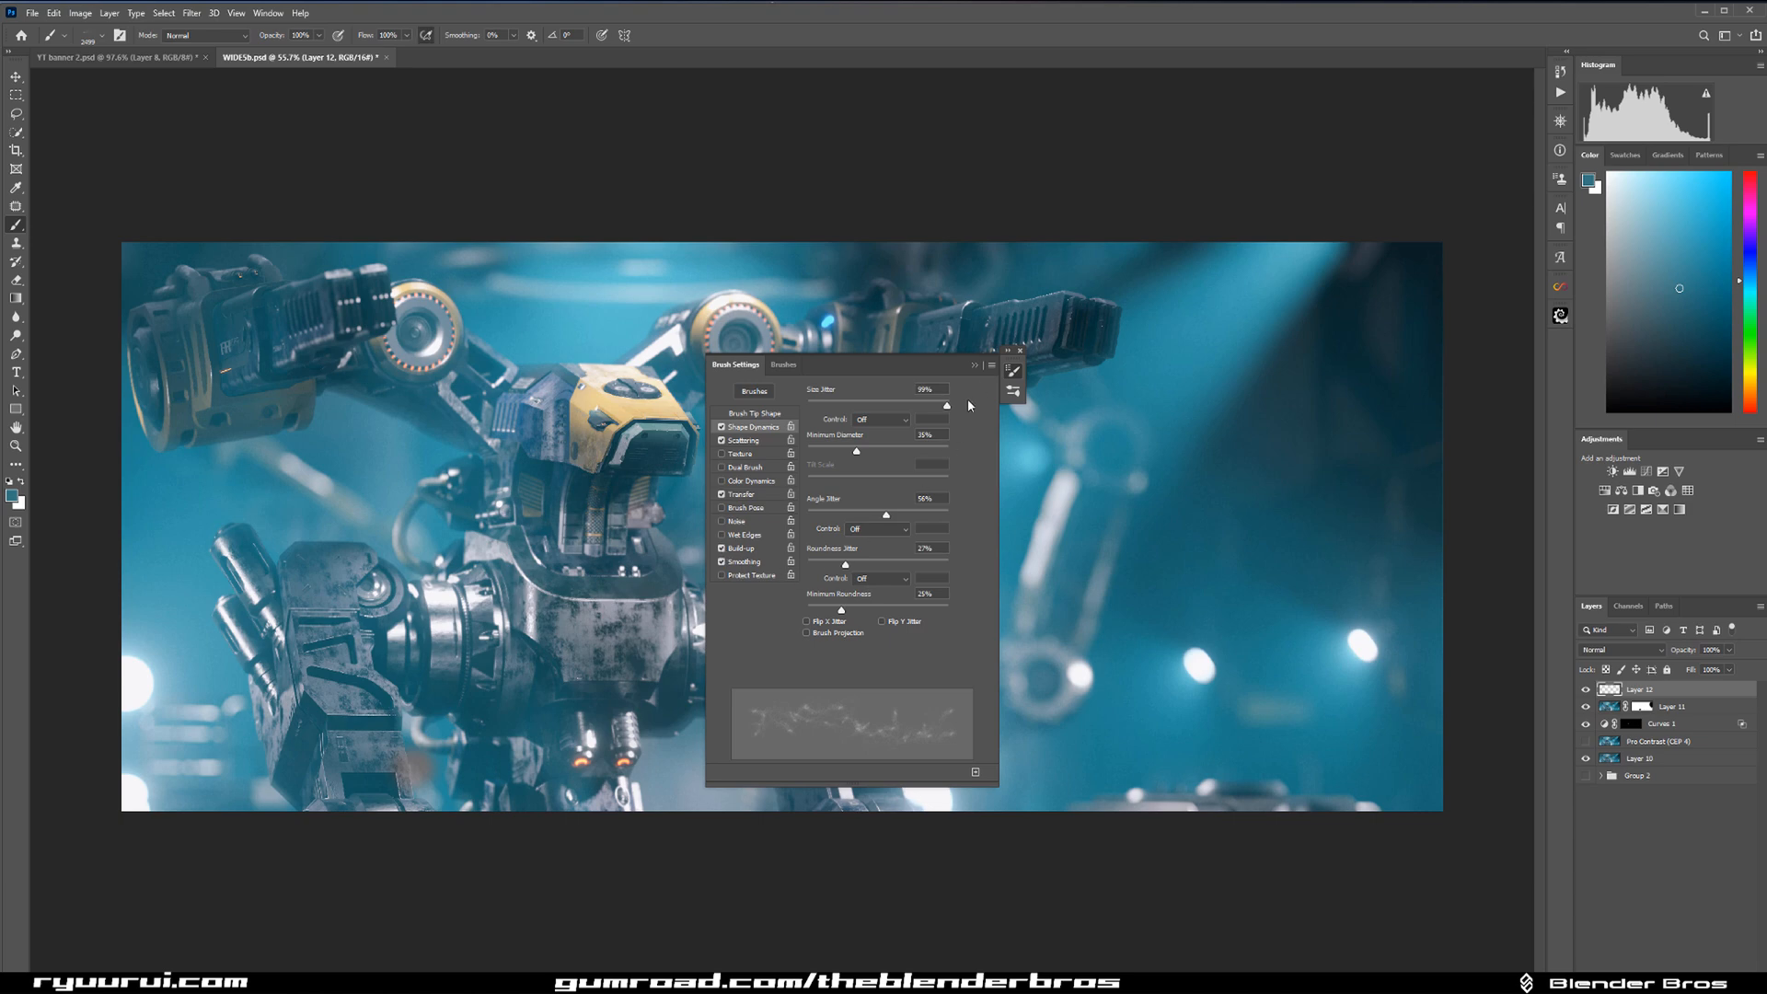
click(976, 365)
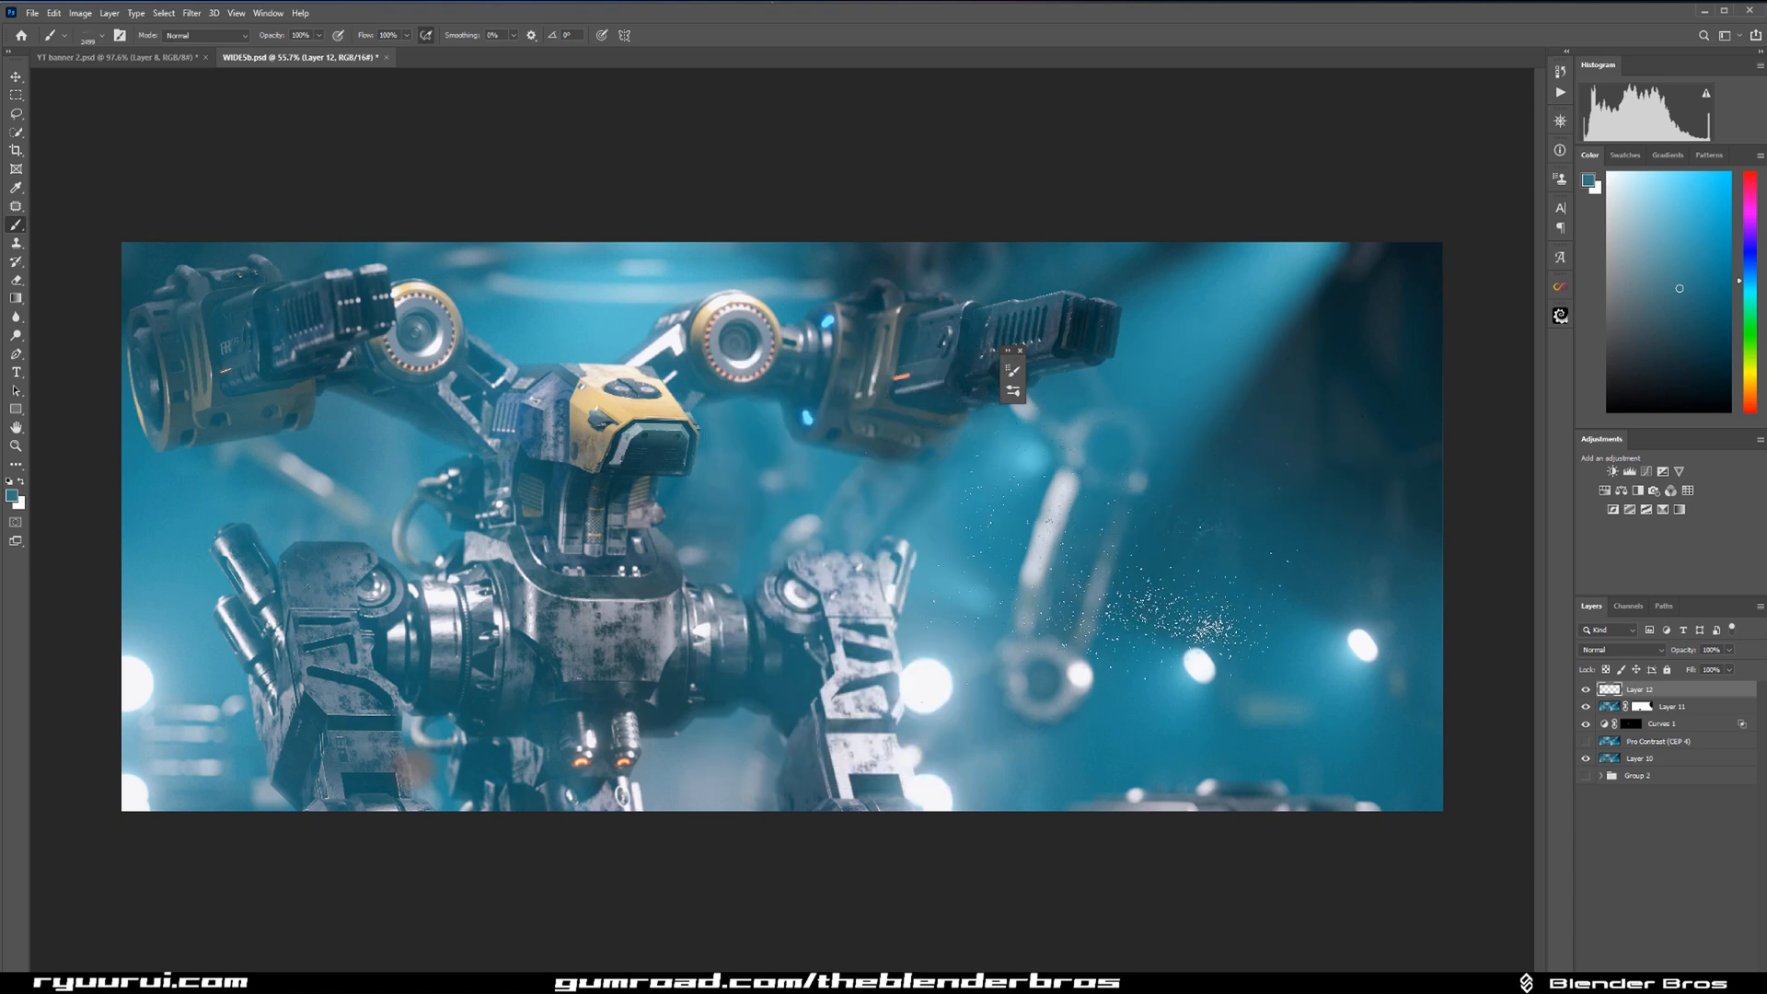
Replace the test-particle layer with a fresh empty layer and sample the white of the bright background light as the brush colour.
key(Delete)
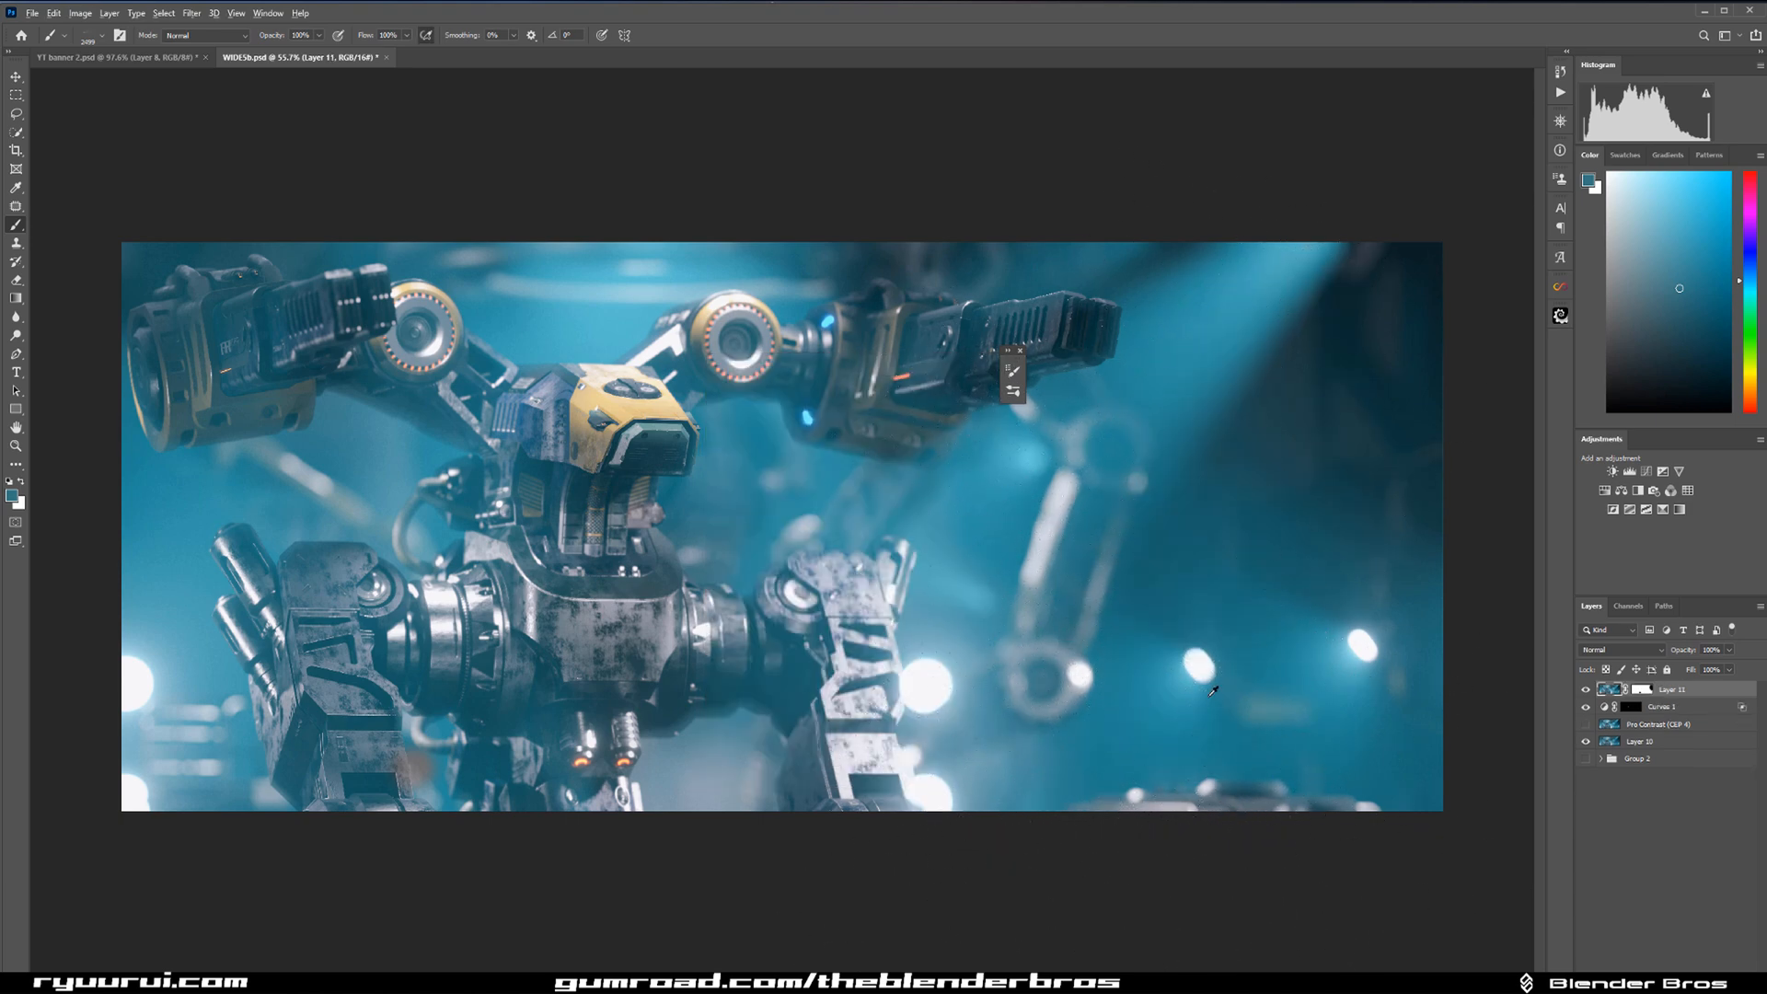
alt+click(1192, 668)
scroll(1265, 571, up, 2)
drag(1266, 568, 881, 622)
scroll(1257, 570, down, 4)
scroll(1184, 592, up, 2)
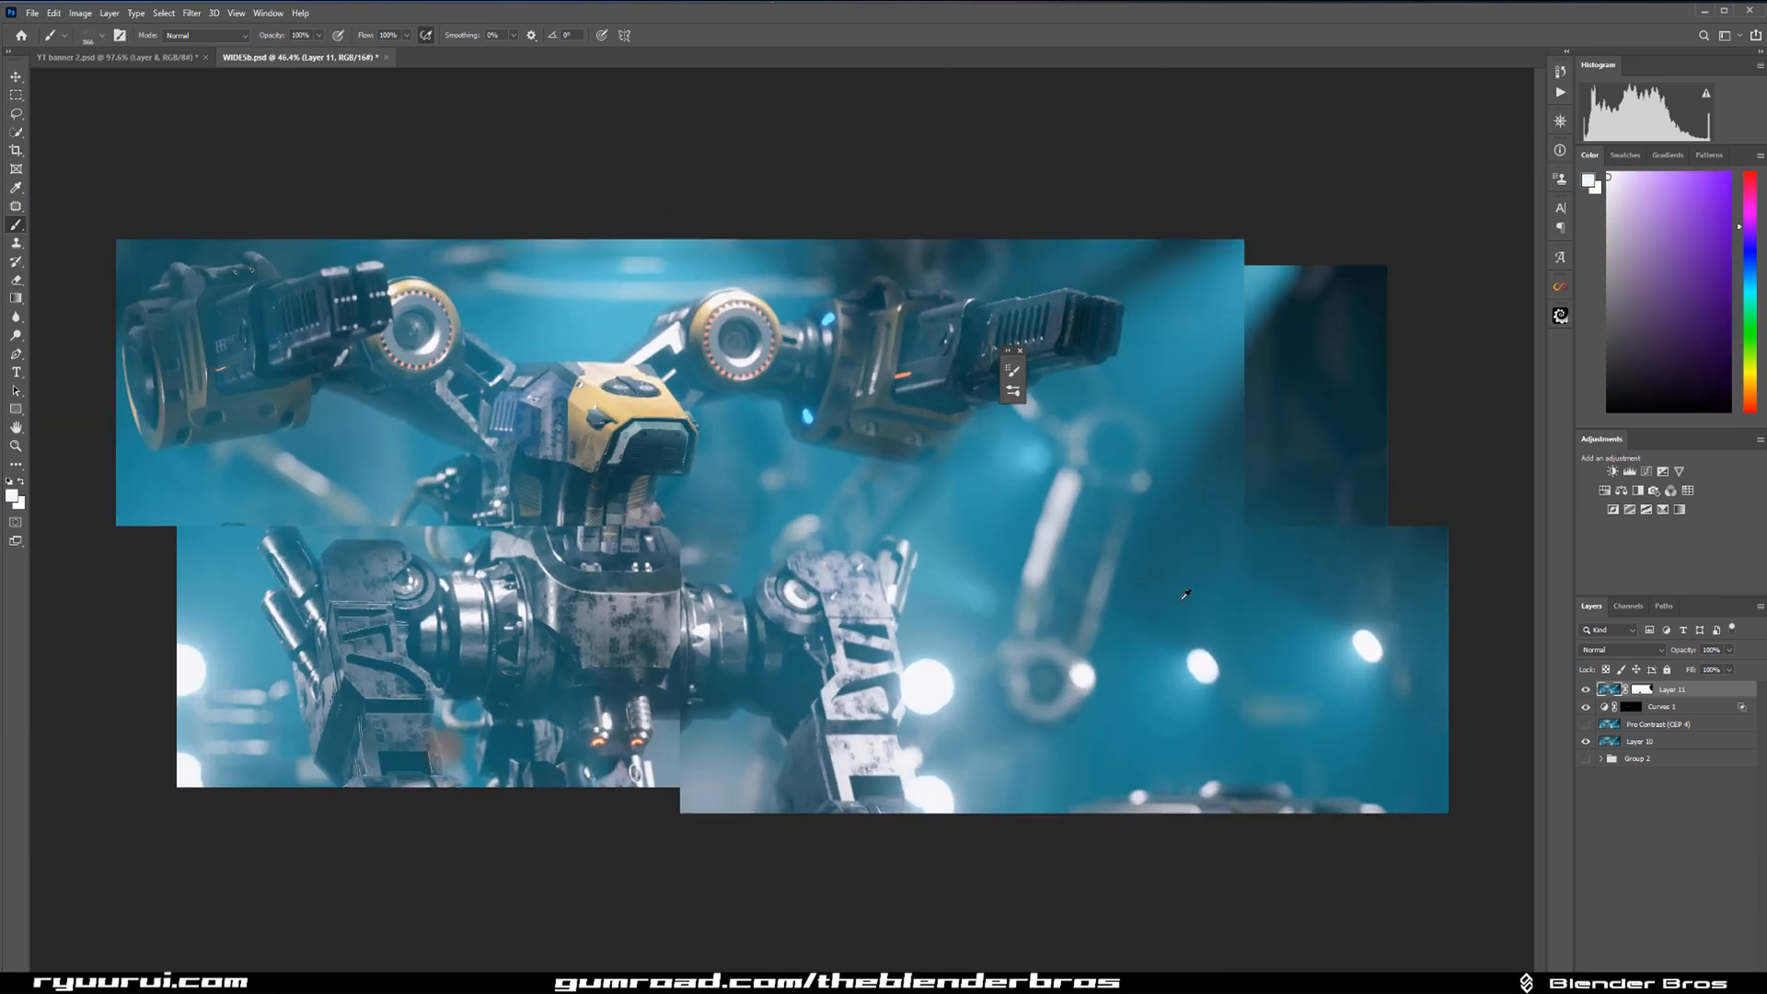
click(1706, 983)
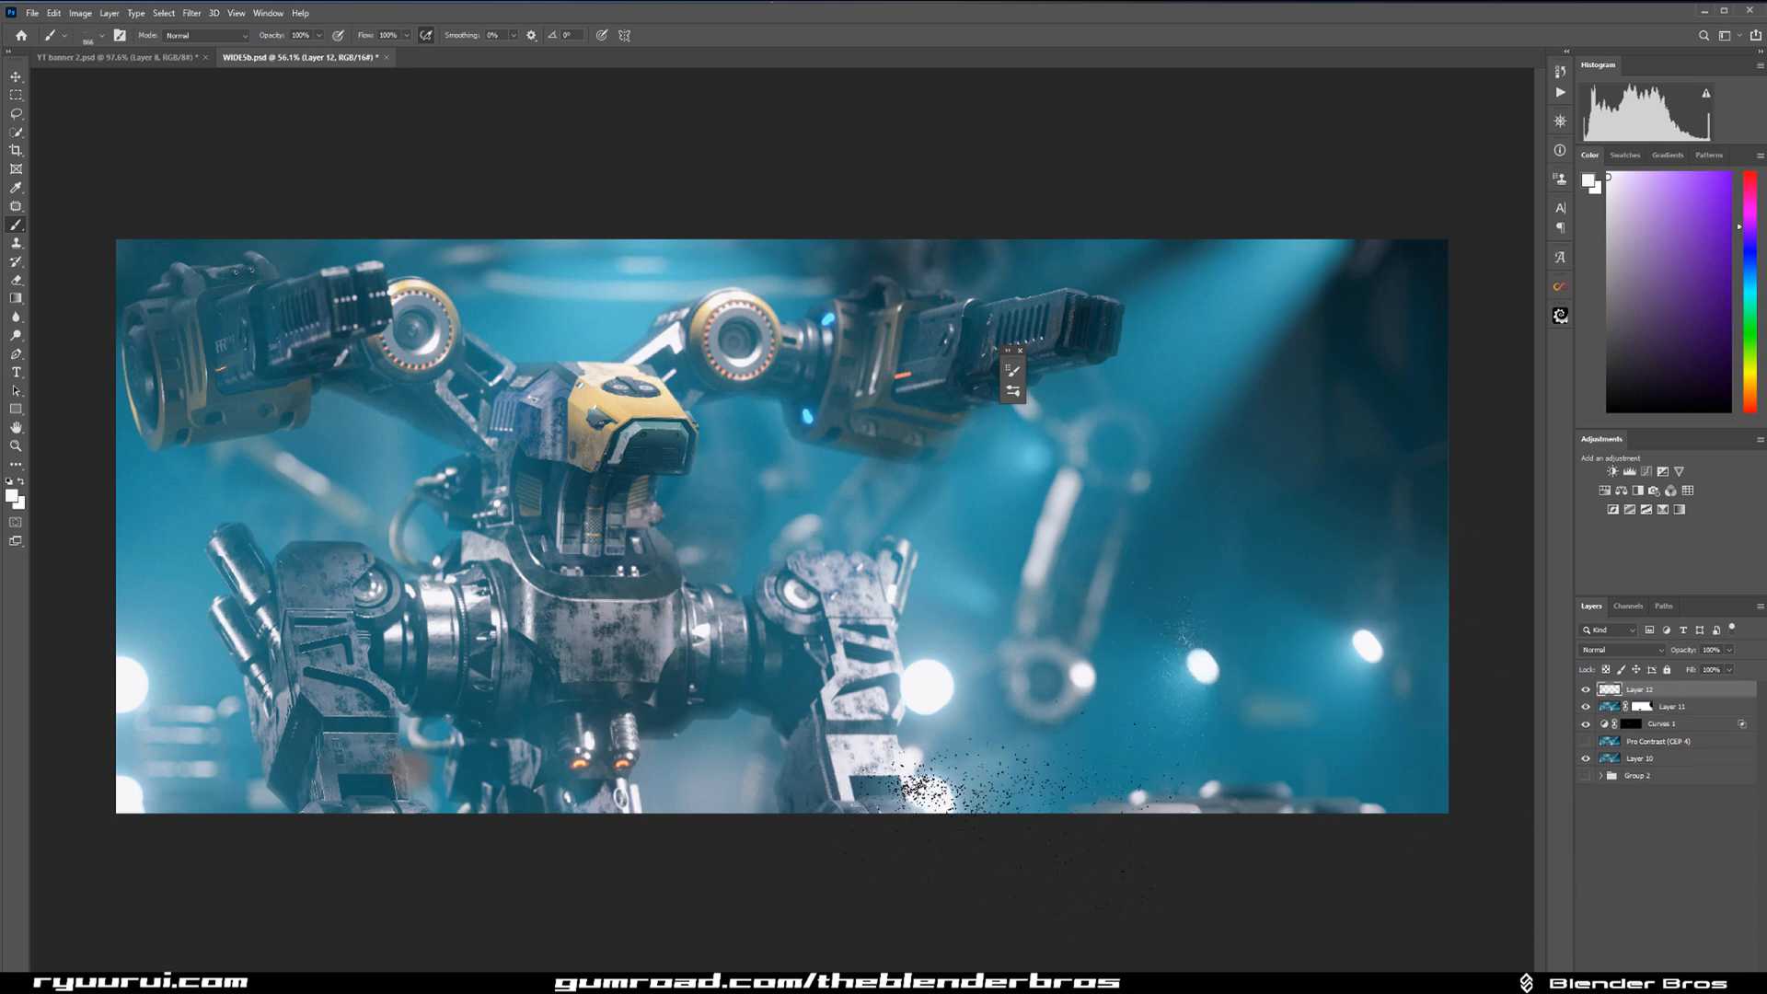
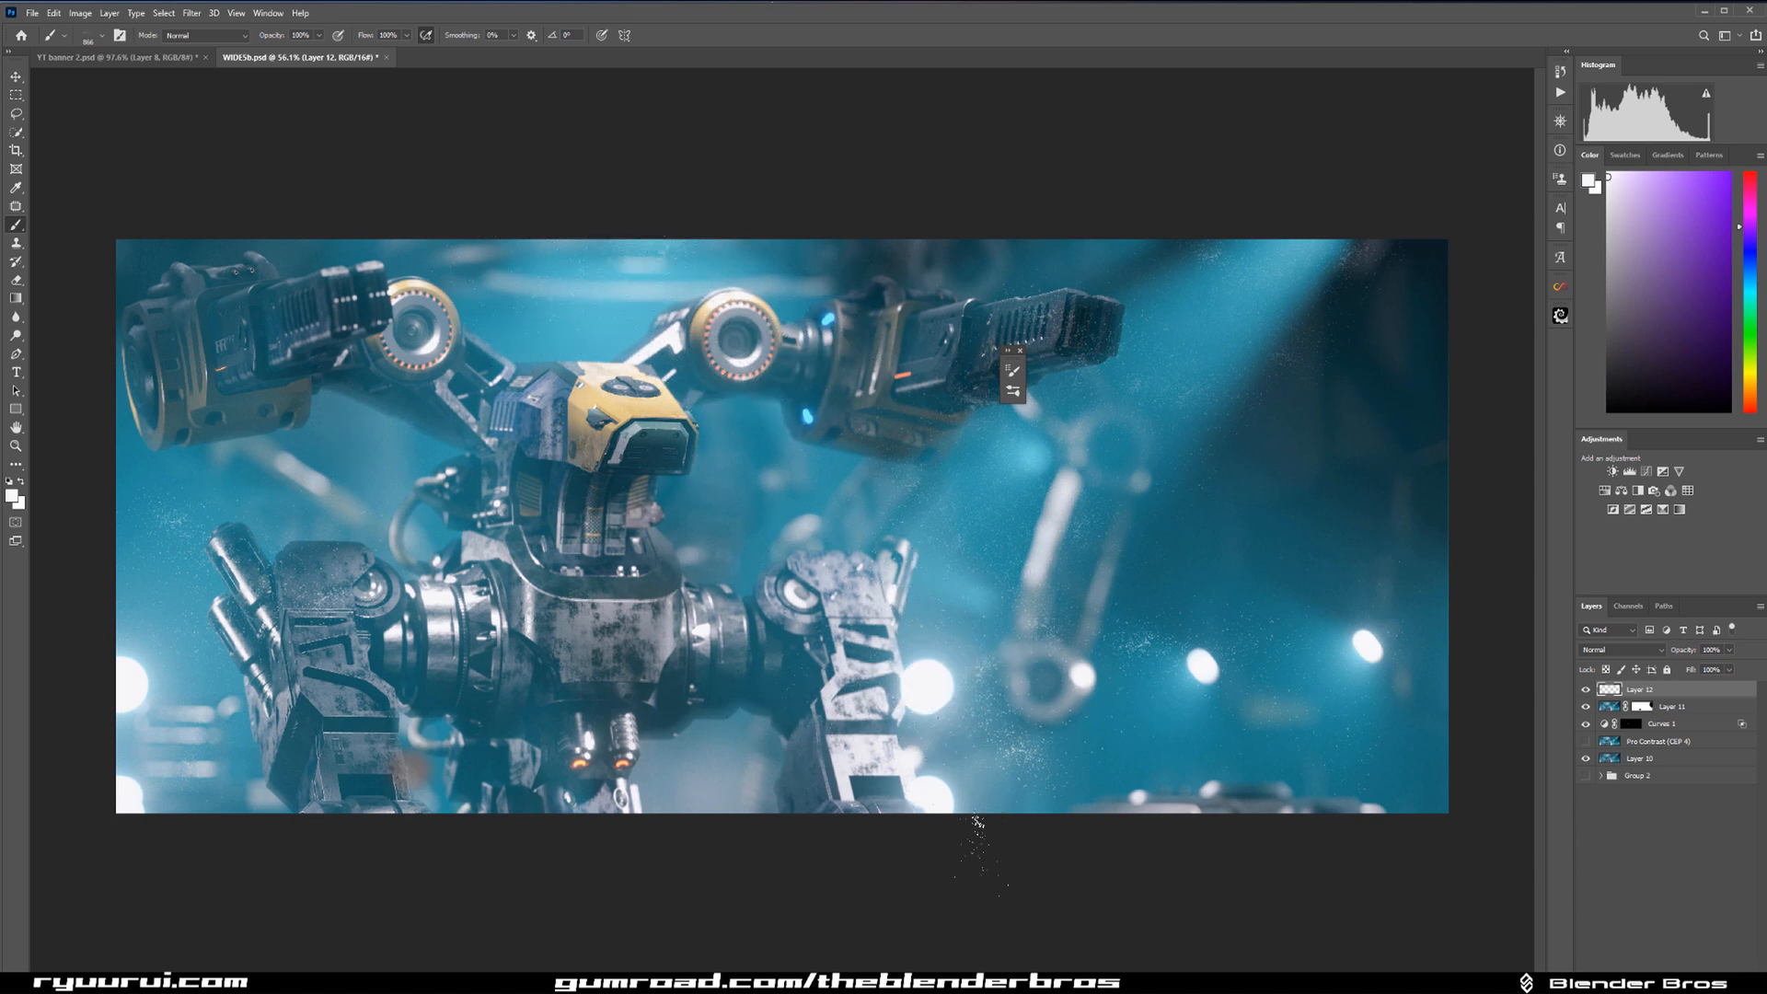
Add a layer mask to the dust layer and choose the Soft Round brush for masking.
click(1153, 742)
click(1653, 982)
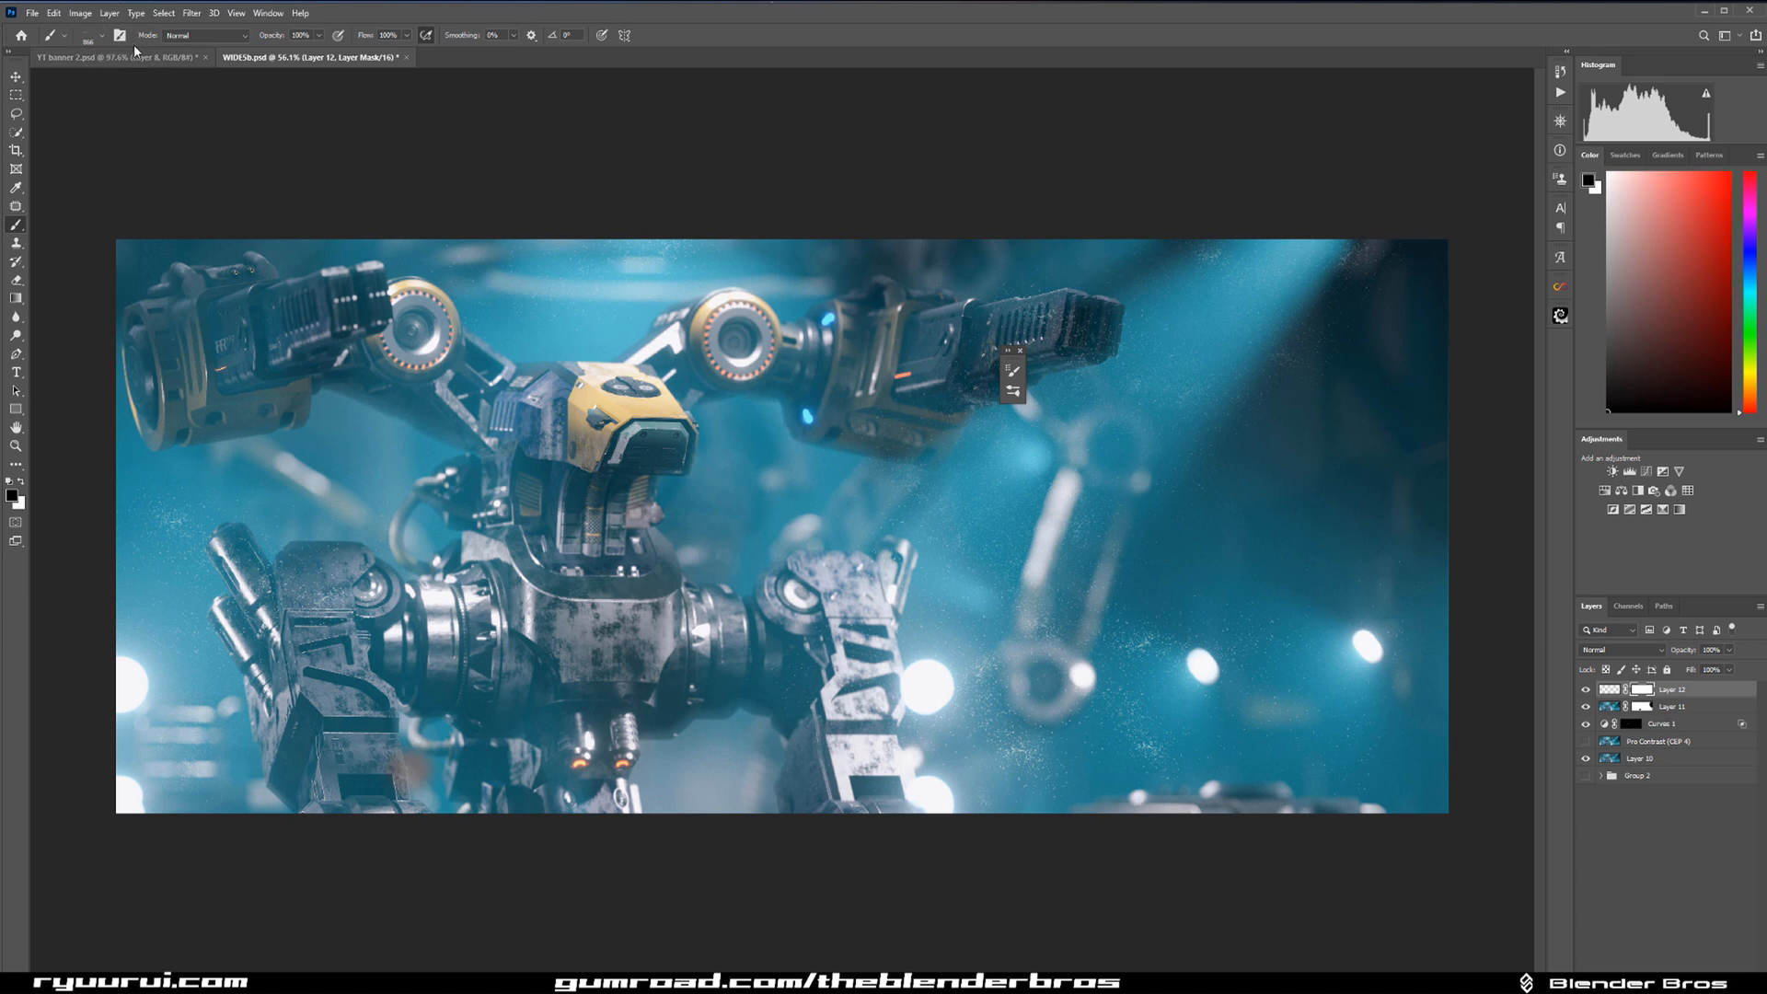
key(F5)
click(790, 366)
scroll(931, 555, up, 5)
drag(992, 560, 992, 479)
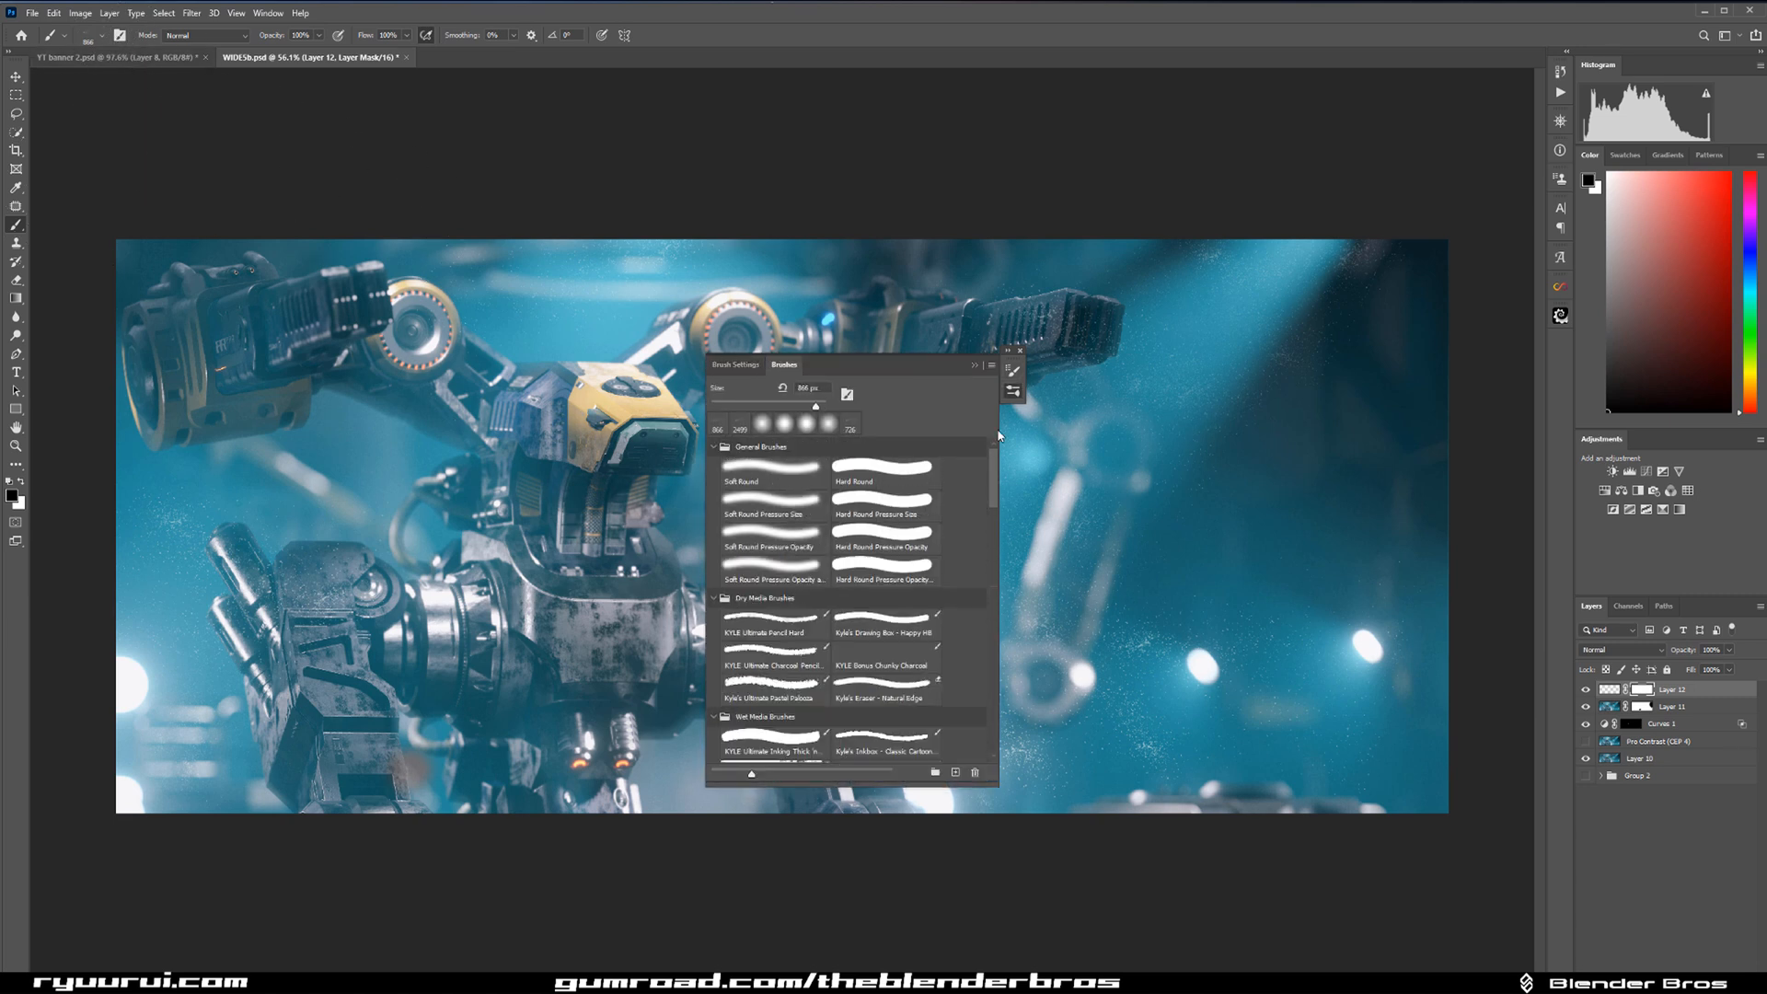
click(815, 477)
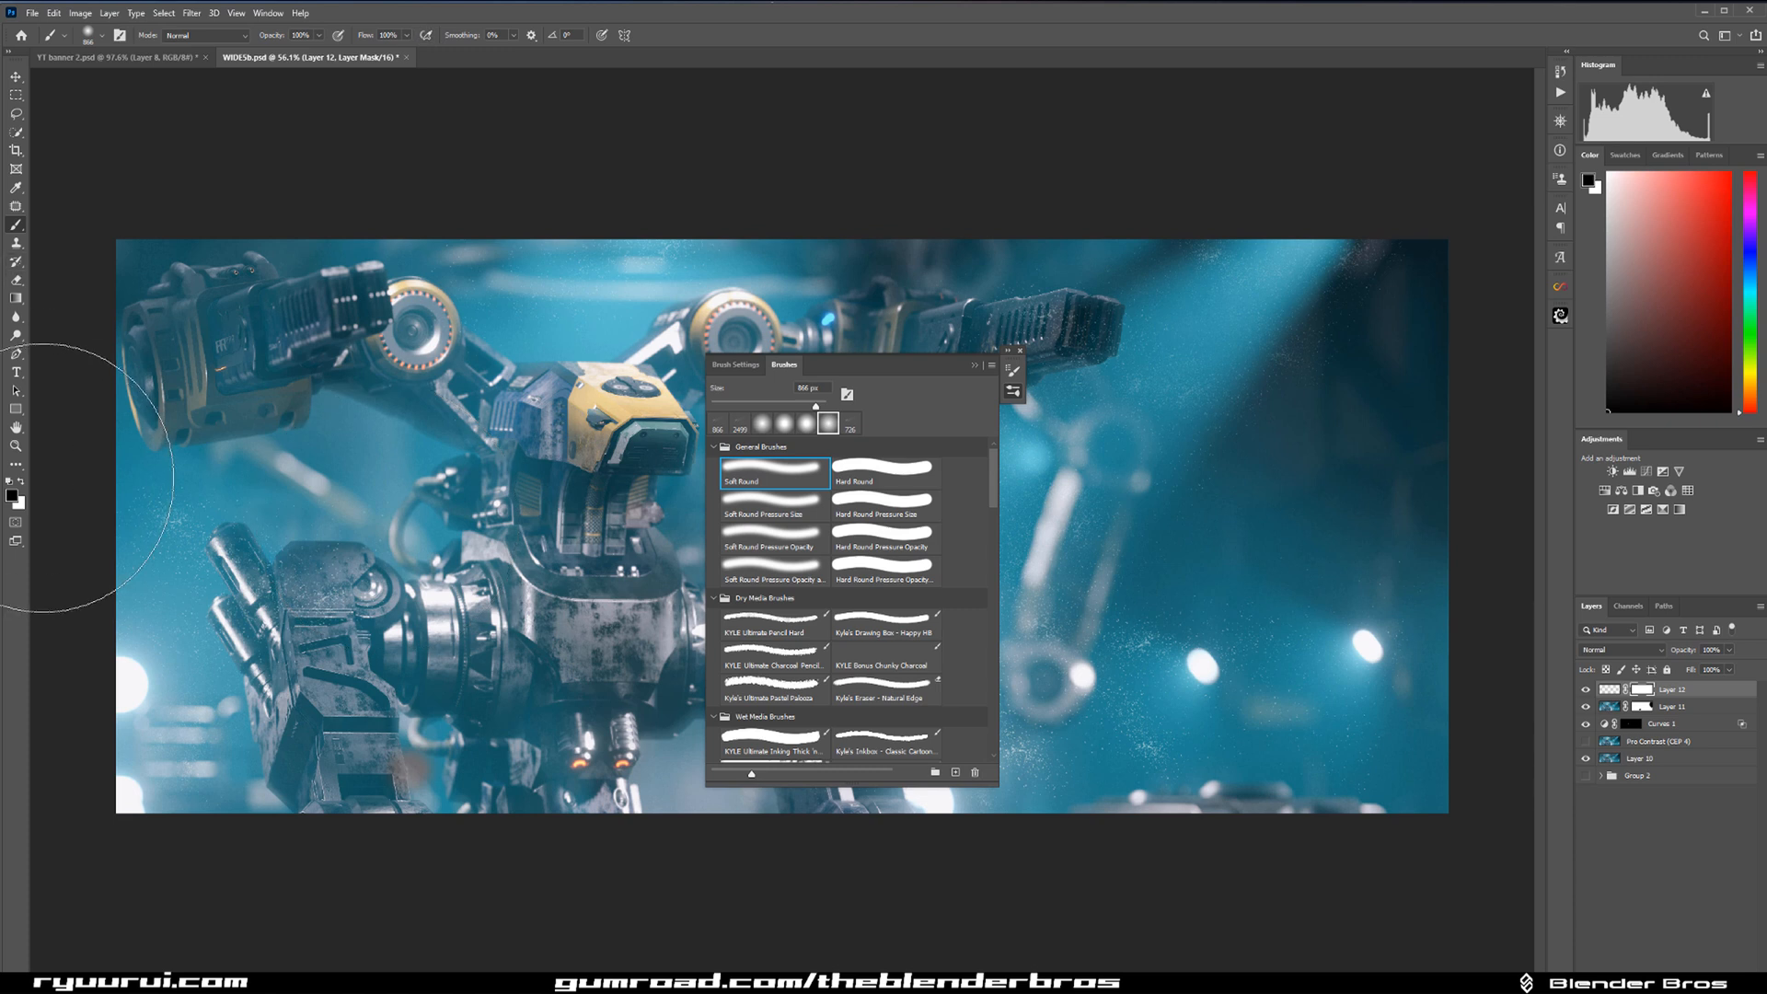
click(973, 366)
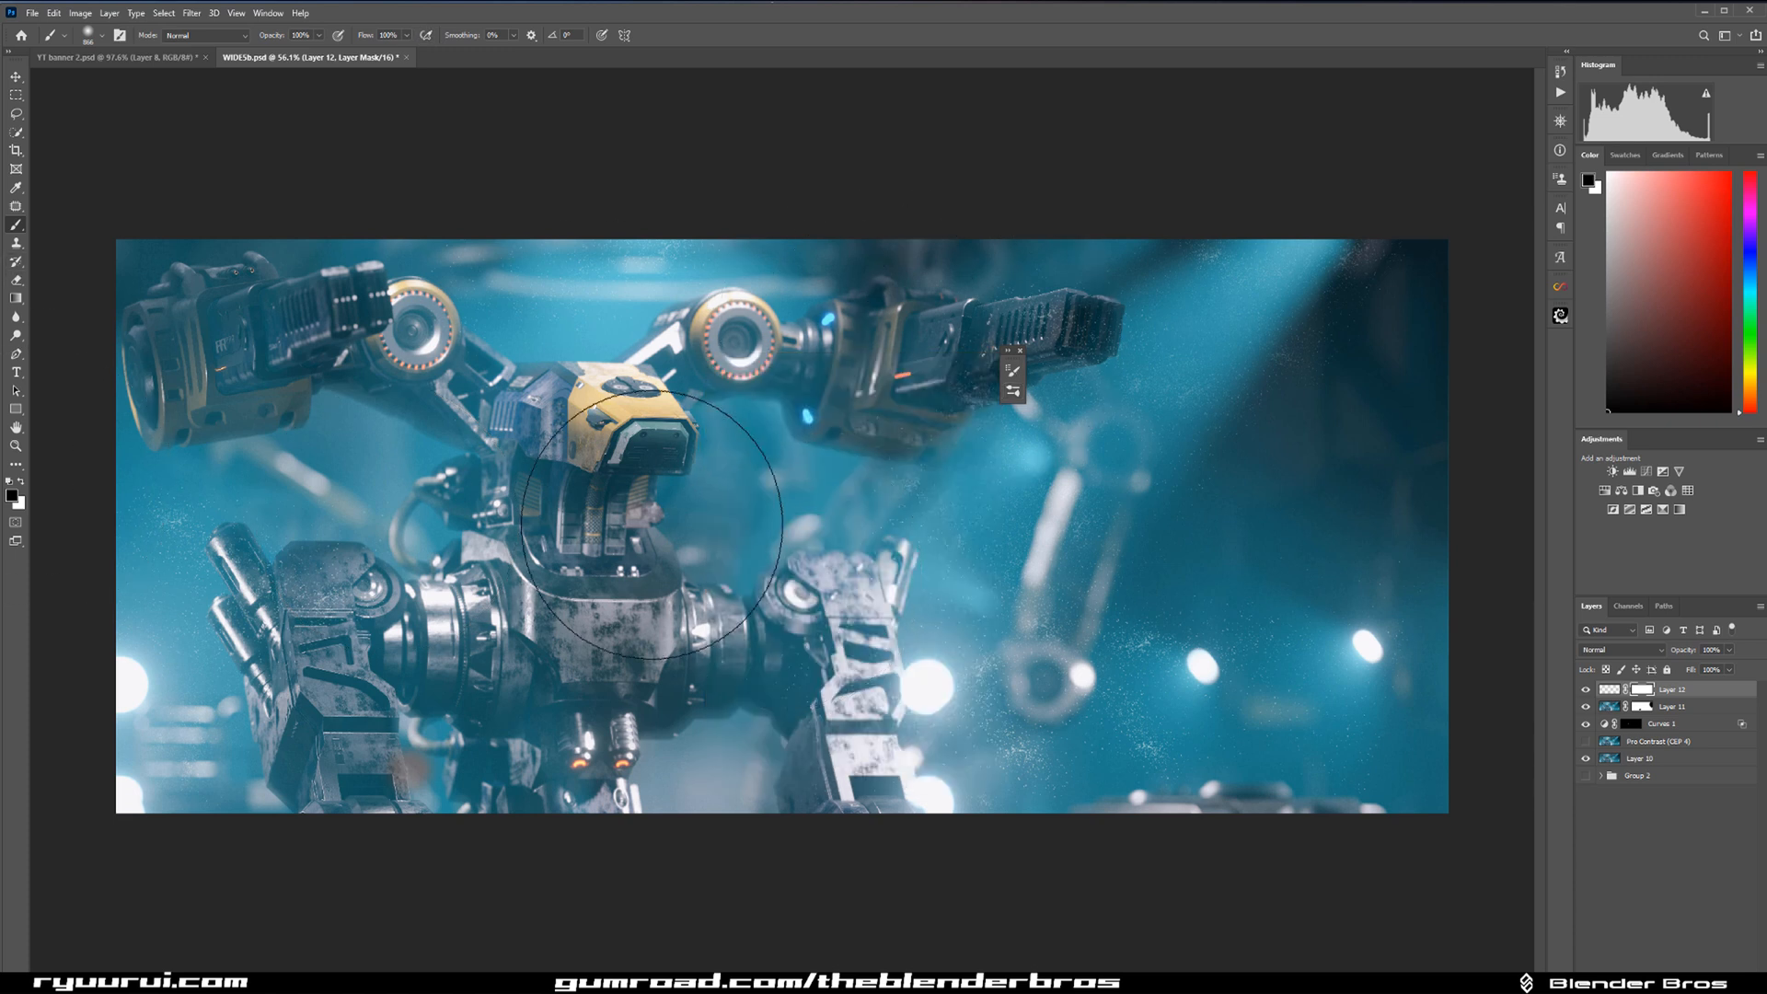
Paint black on the dust mask over the robot's shoulders, body and outstretched arm to clear the particles, varying the brush size.
key(bracketleft)
key(bracketleft)
key(bracketleft)
key(bracketleft)
key(bracketleft)
key(bracketleft)
key(bracketleft)
key(bracketleft)
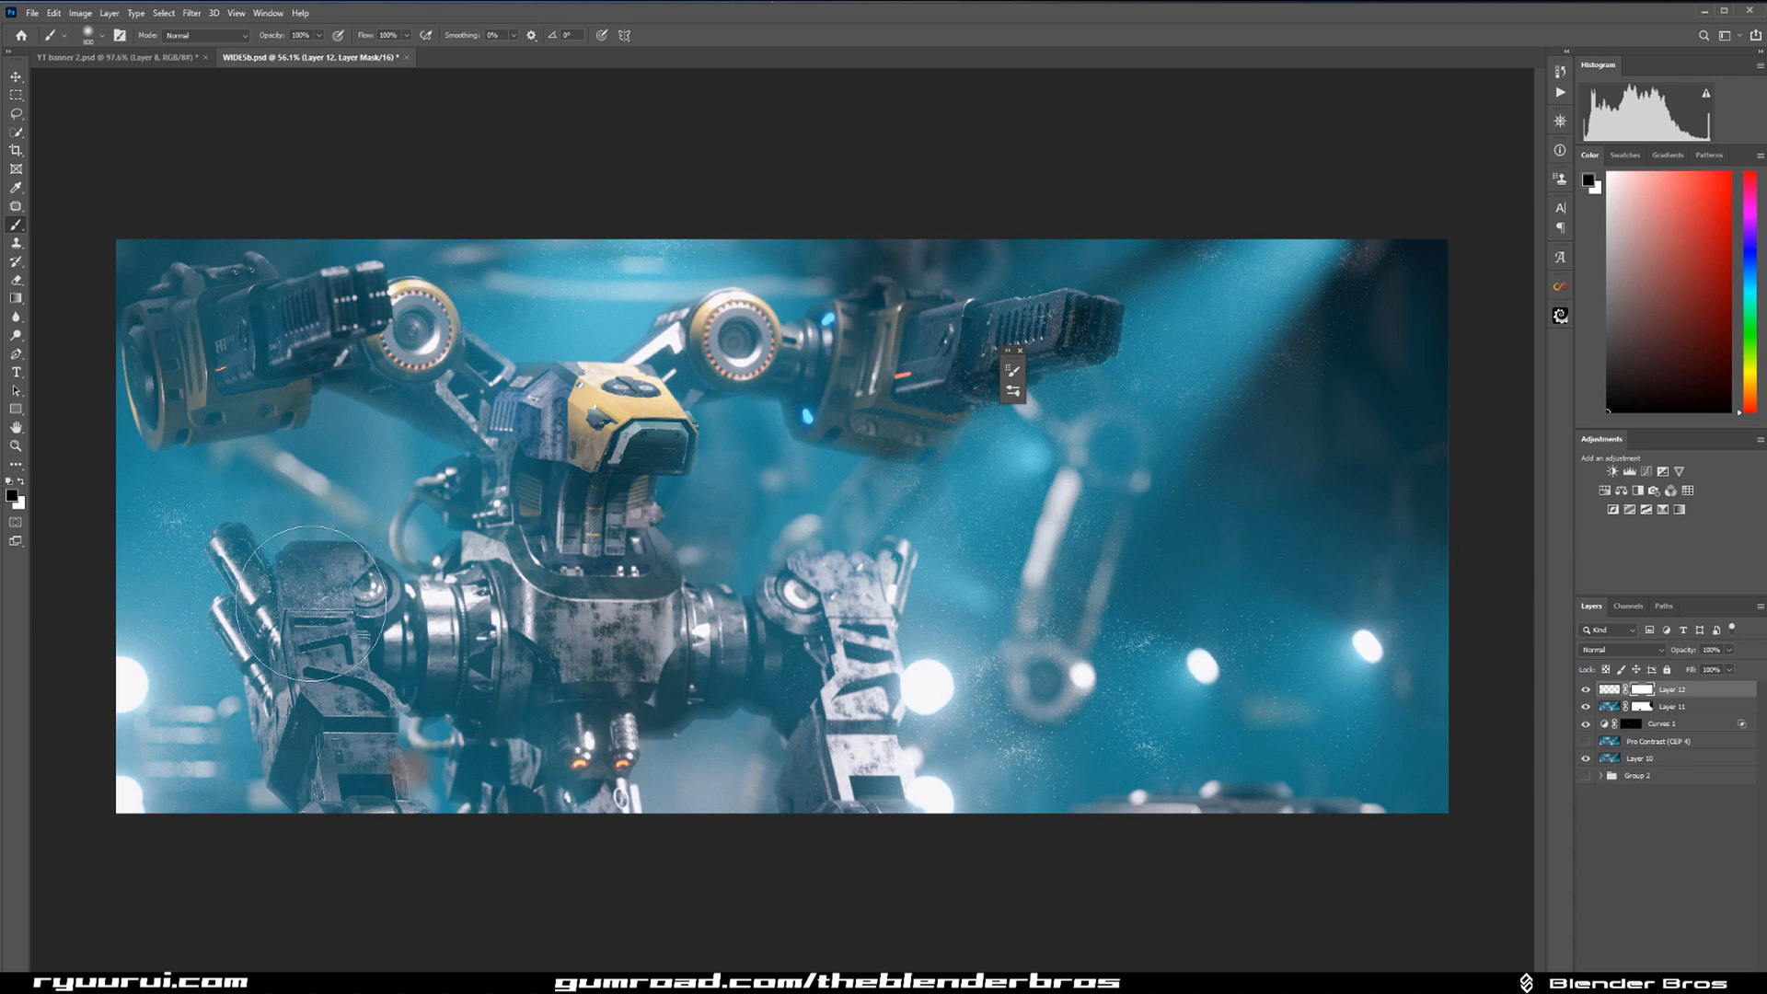
key(bracketright)
key(bracketright)
key(bracketright)
key(bracketright)
key(bracketright)
key(bracketright)
key(bracketright)
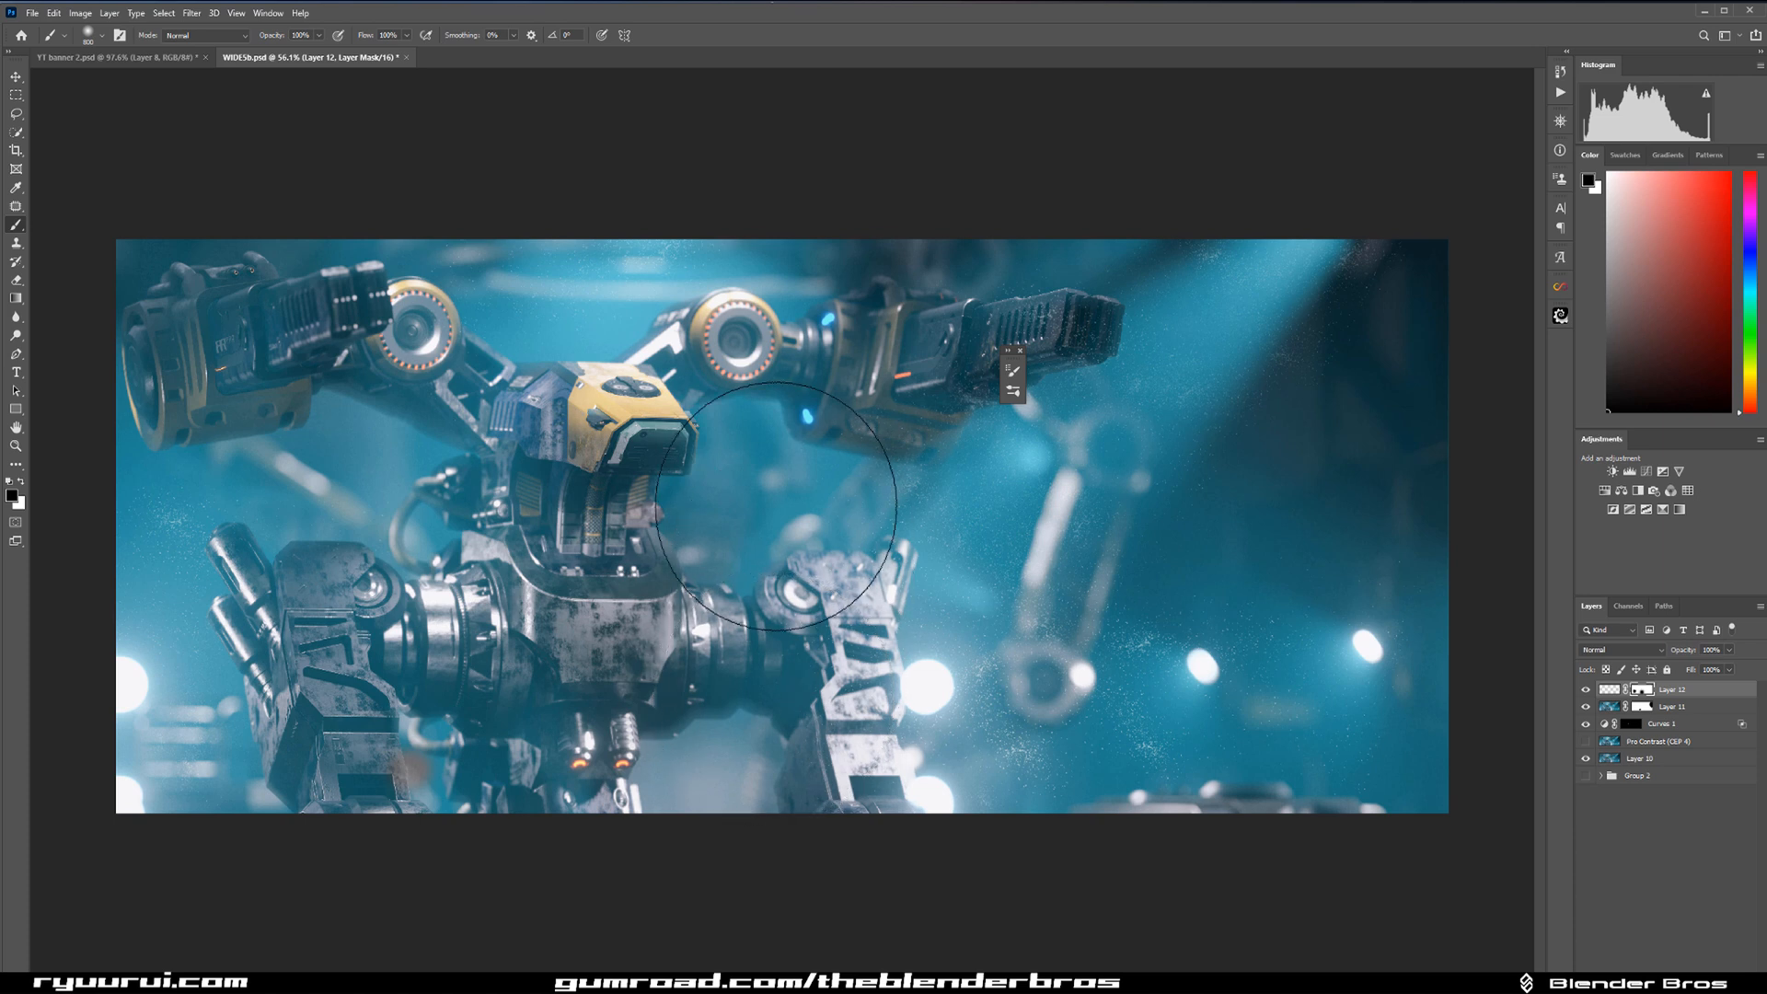
key(bracketleft)
key(bracketleft)
key(bracketleft)
key(bracketleft)
key(bracketleft)
key(bracketleft)
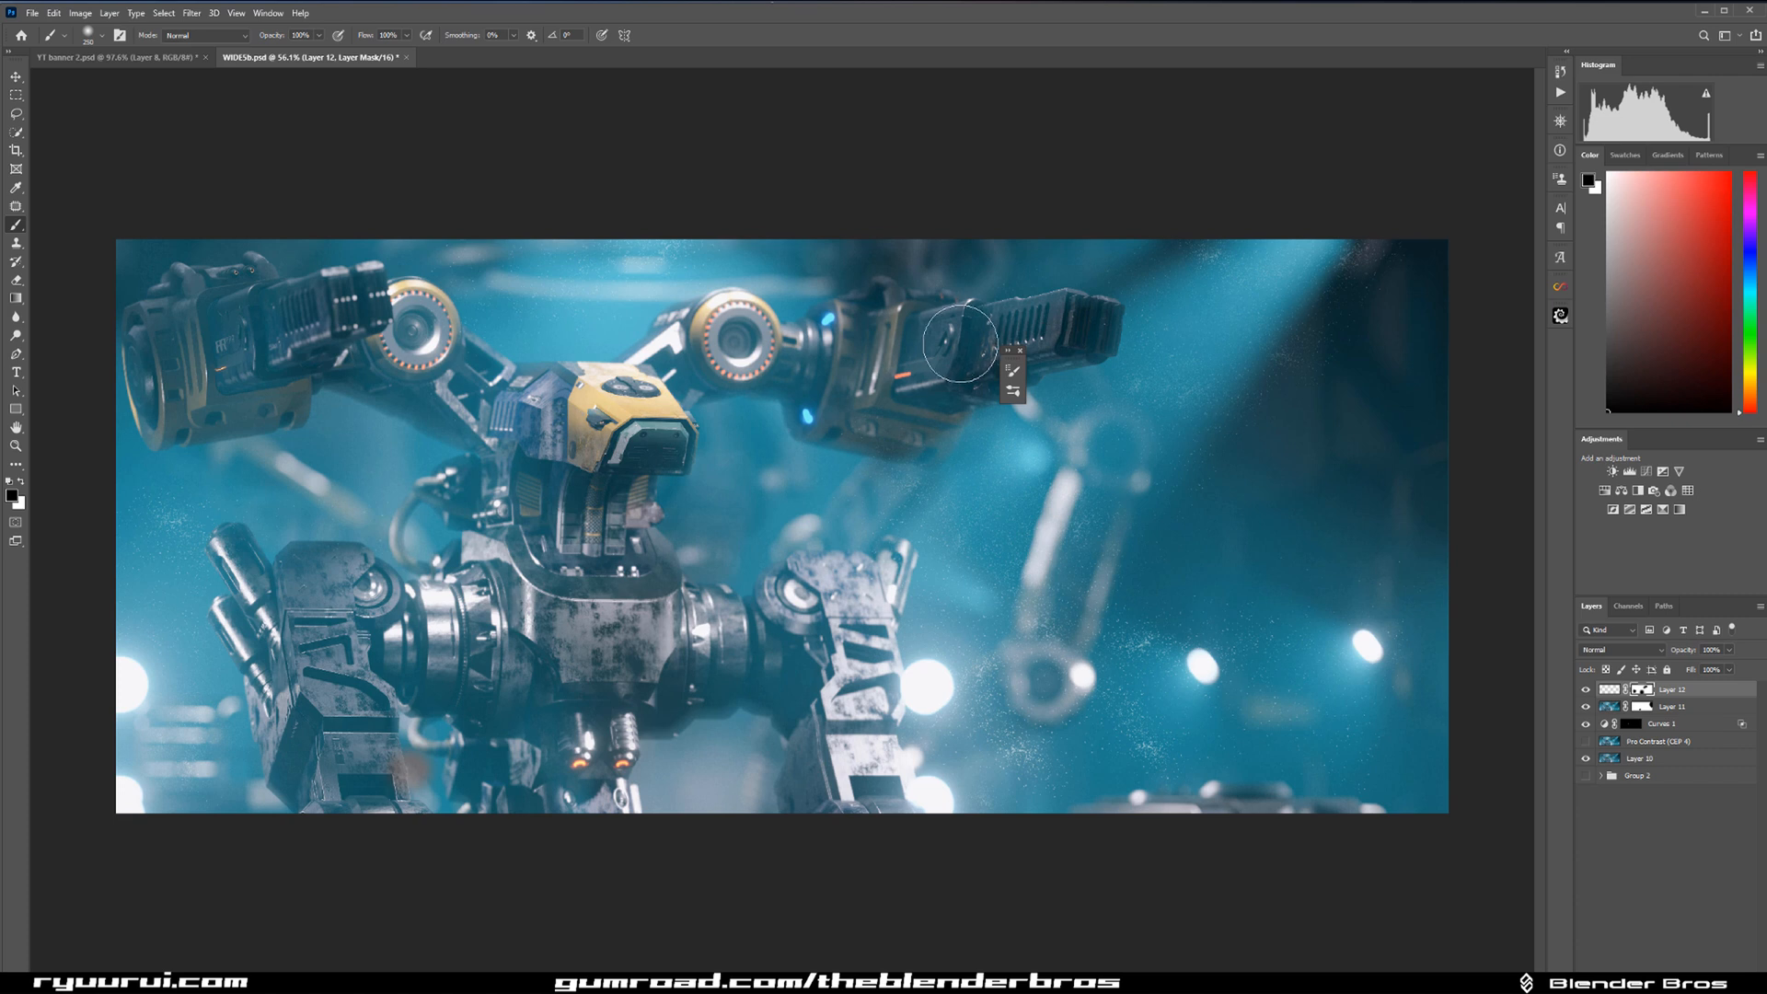
key(bracketright)
key(bracketright)
key(bracketright)
key(bracketright)
key(bracketright)
key(bracketright)
Soften the dust particles on the masked layer with a Gaussian Blur.
click(1609, 691)
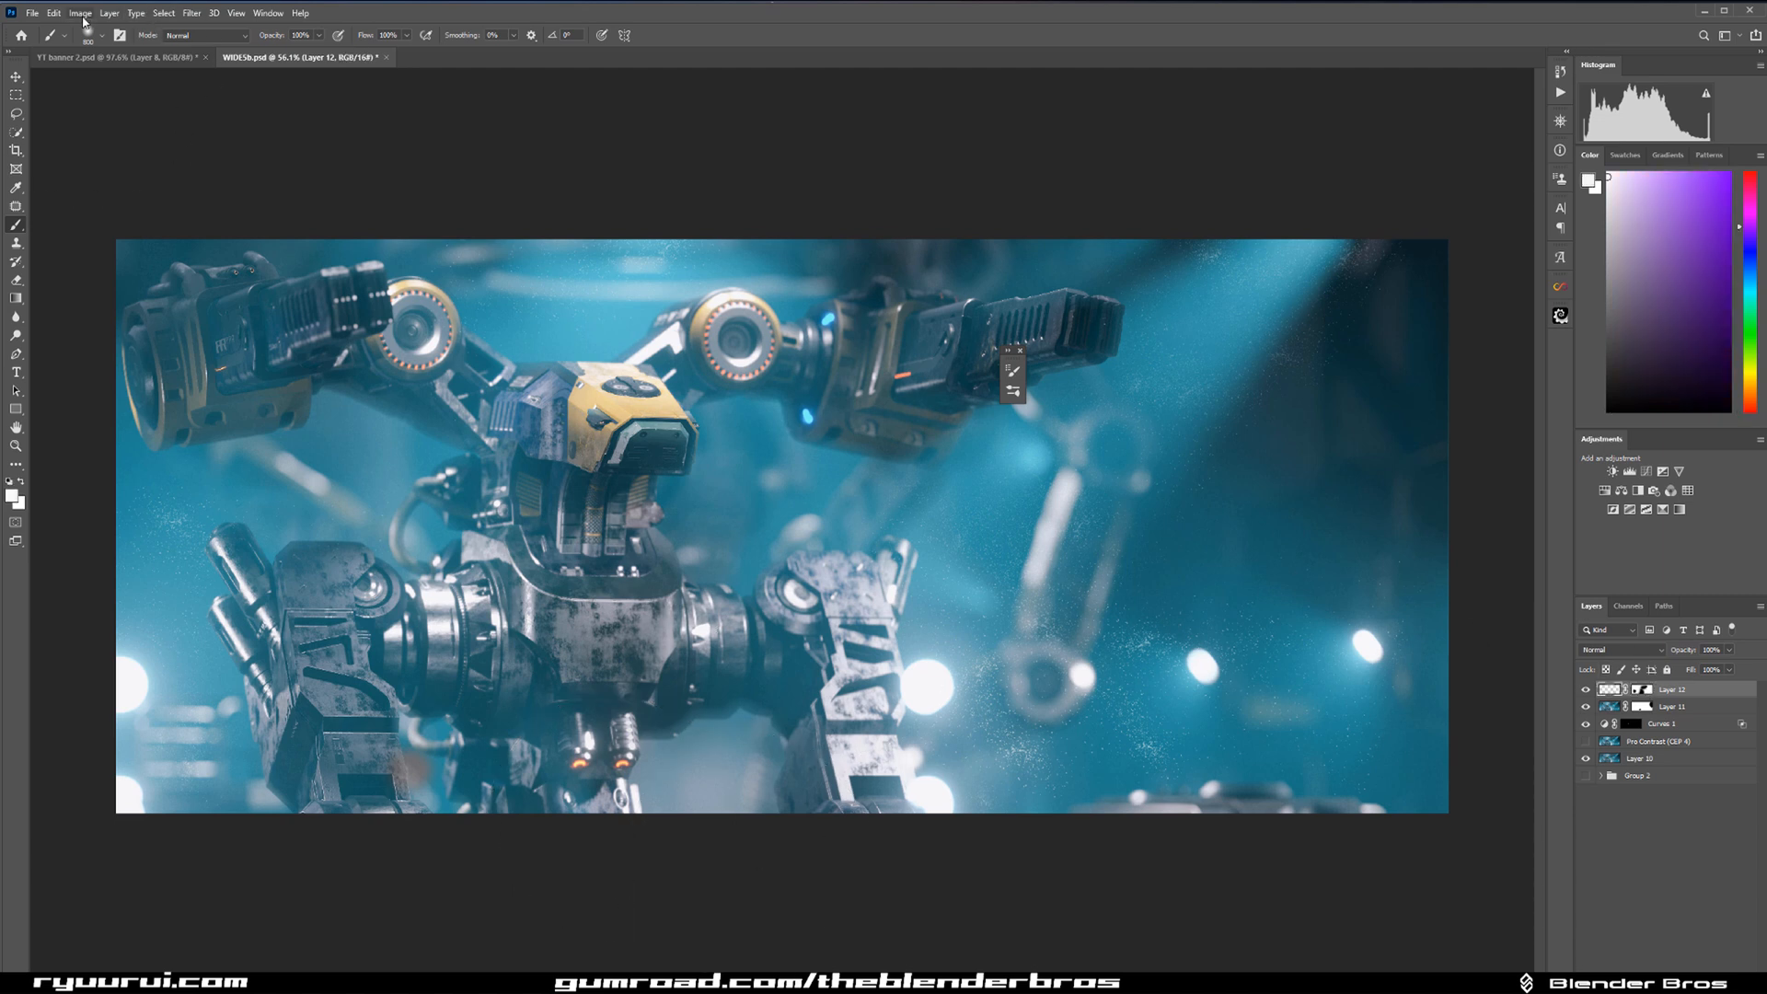
click(189, 13)
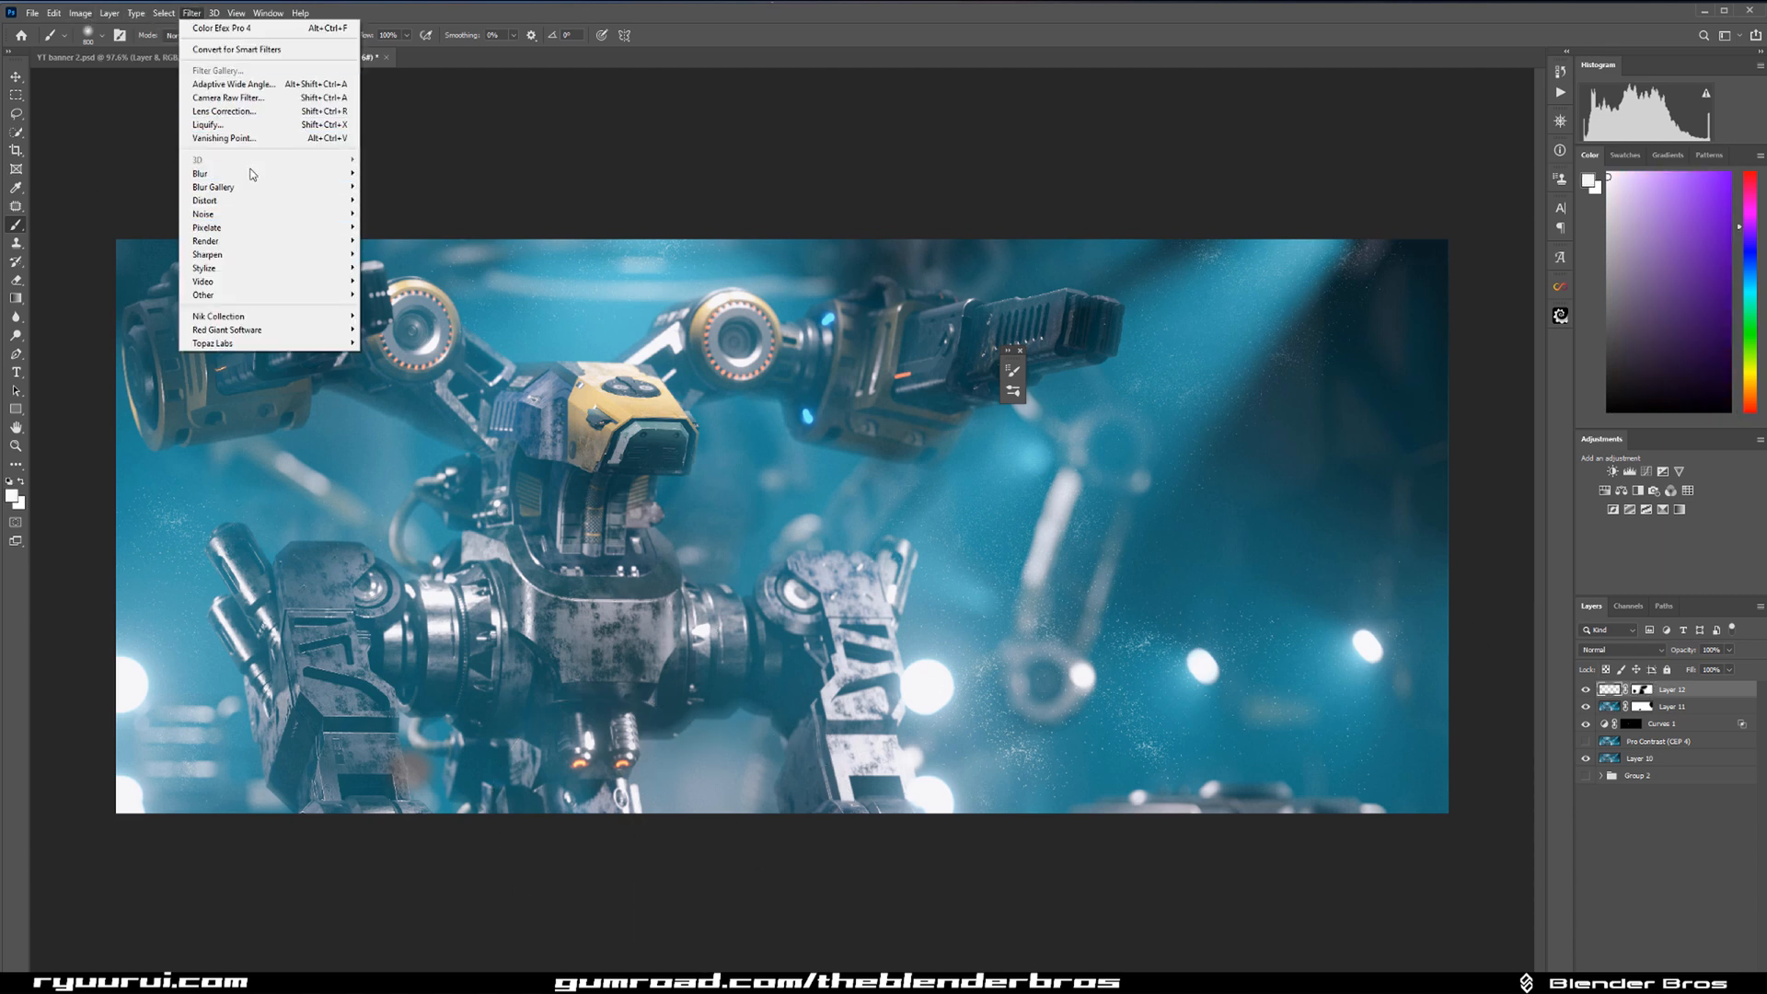
mouse_move(346, 175)
click(395, 227)
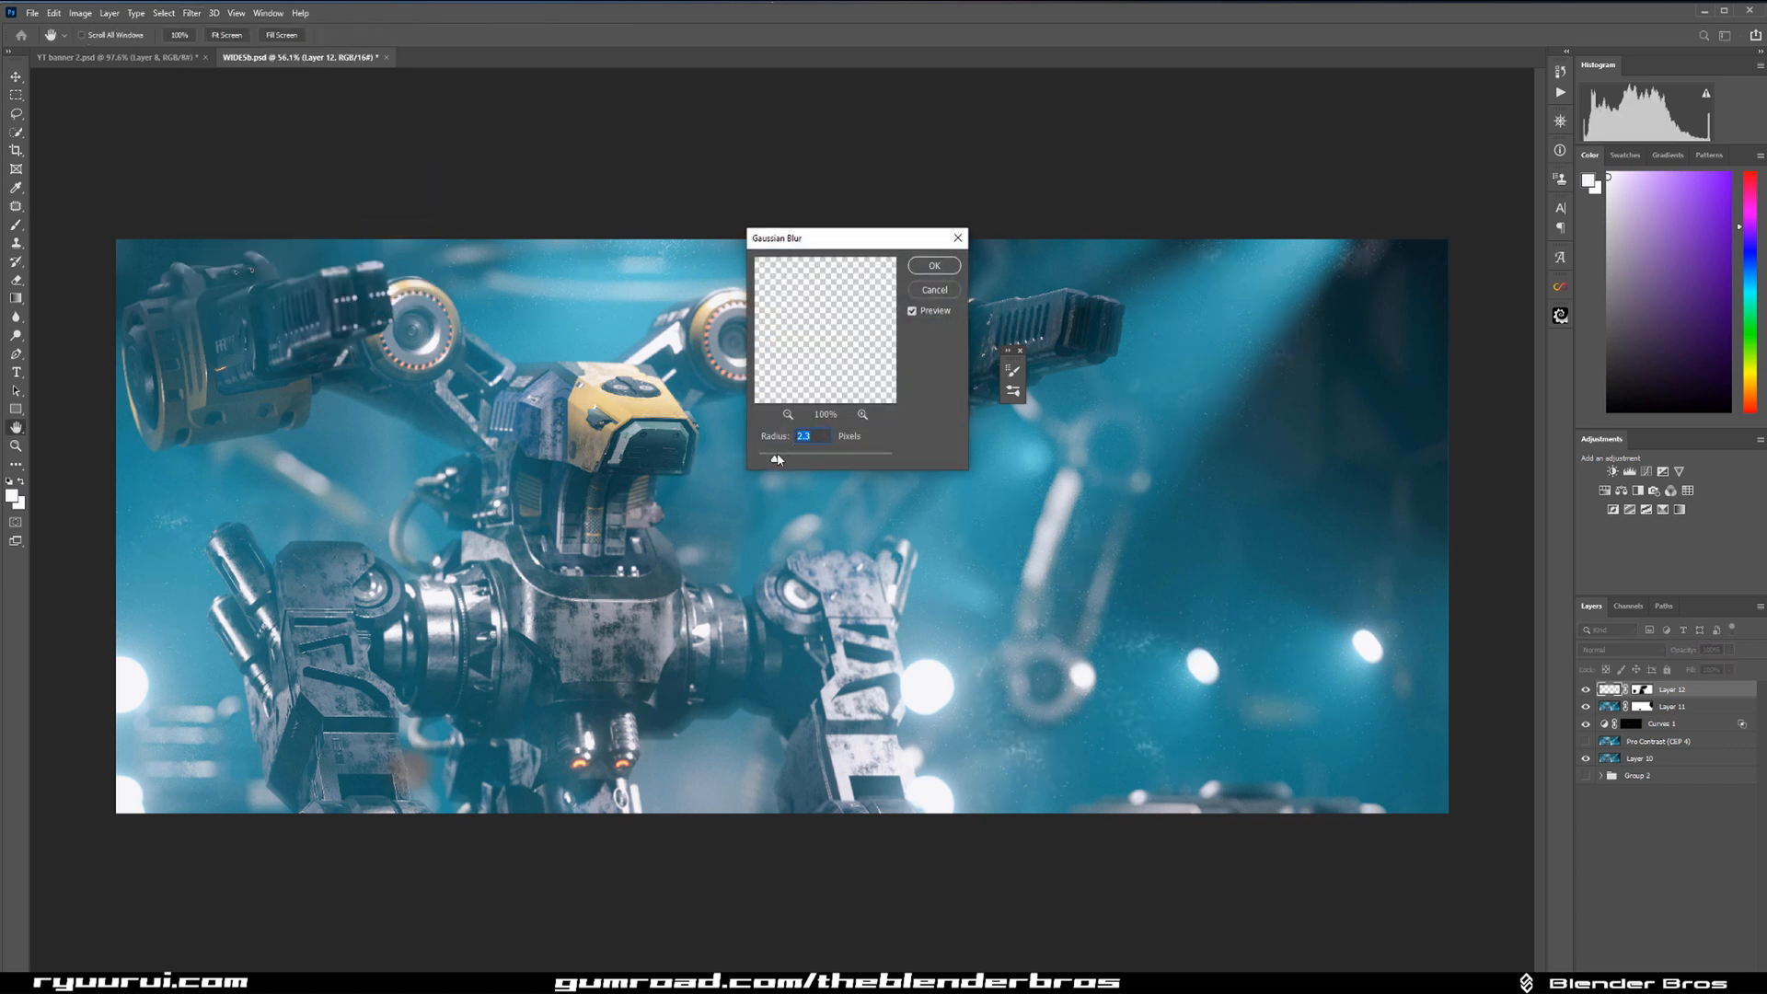
drag(777, 459, 775, 460)
drag(783, 463, 799, 466)
click(933, 266)
Switch back to the first brush of the WG Dust Particles set.
key(b)
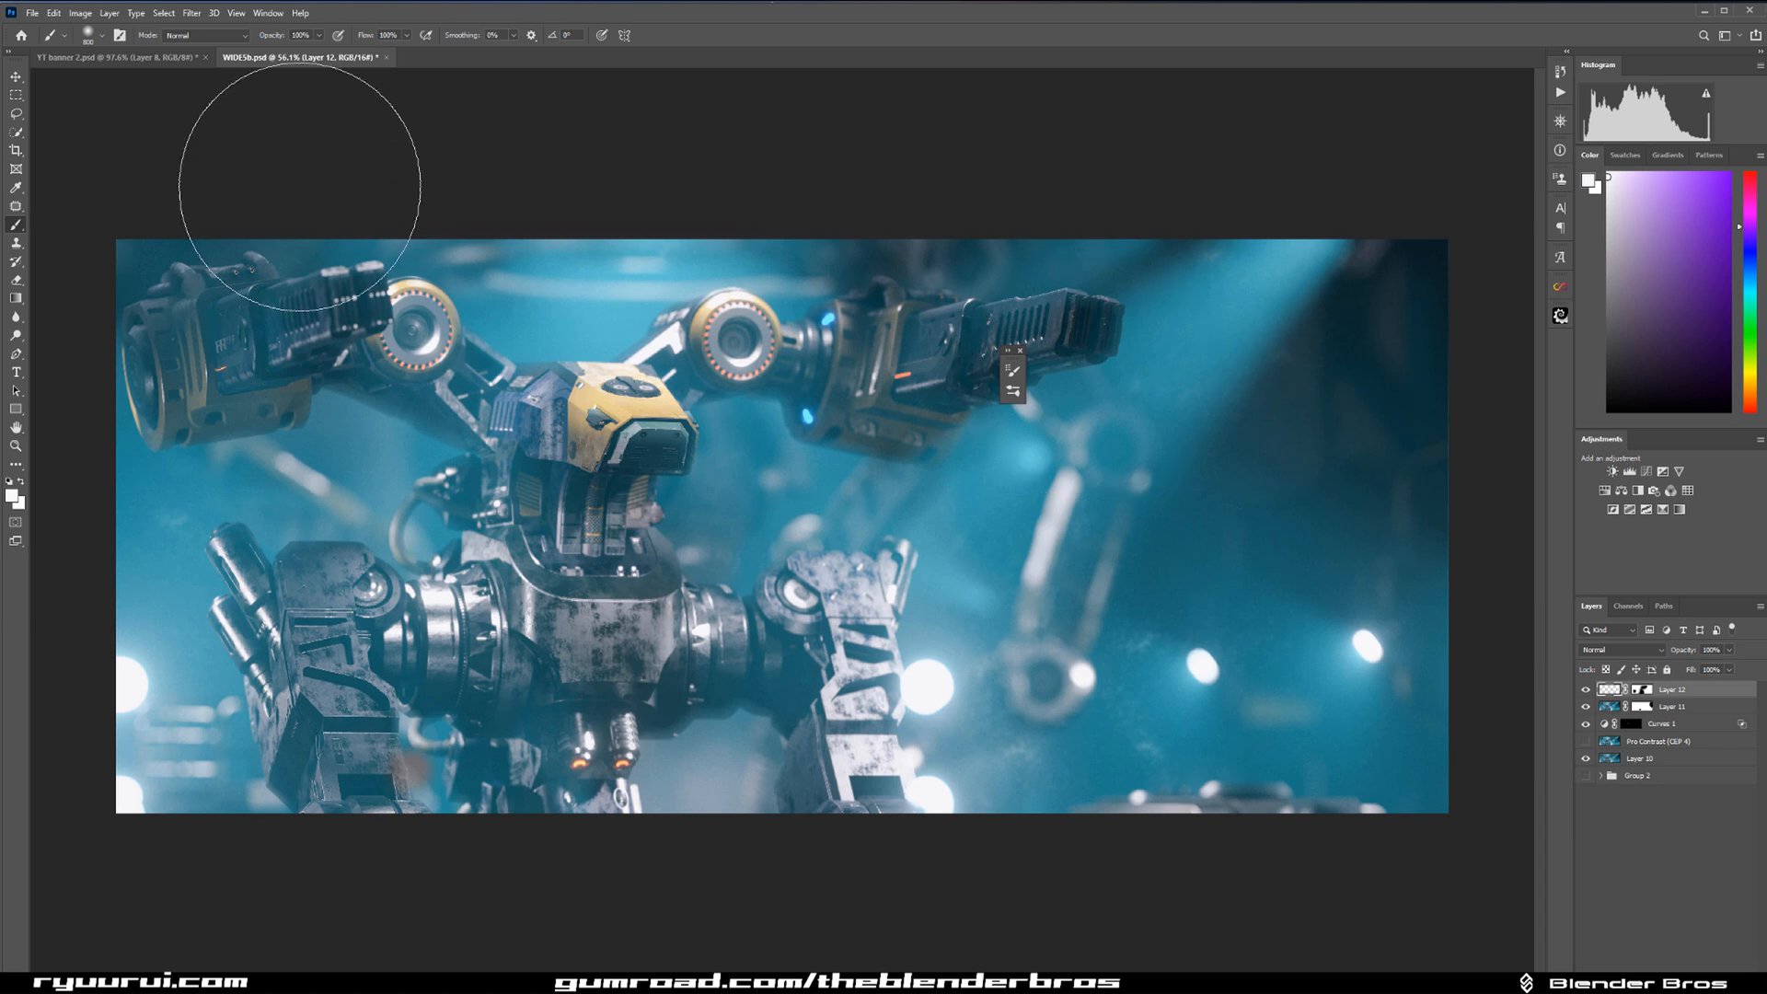
click(80, 13)
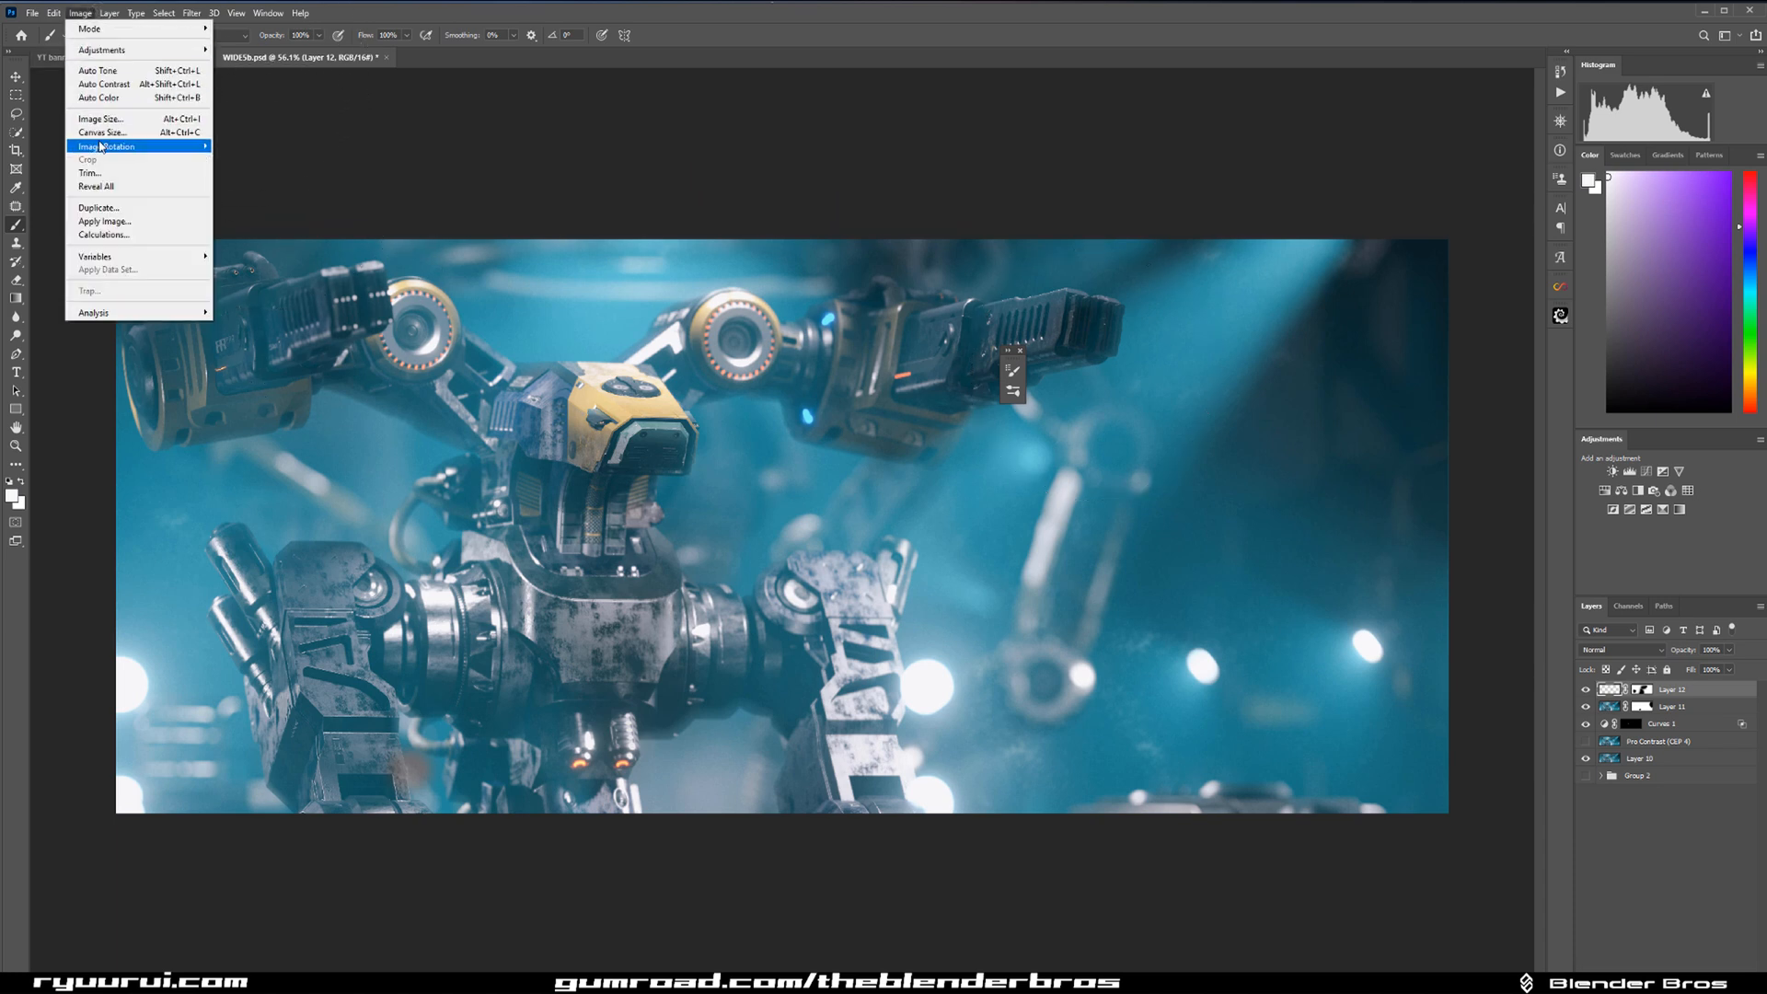
click(121, 36)
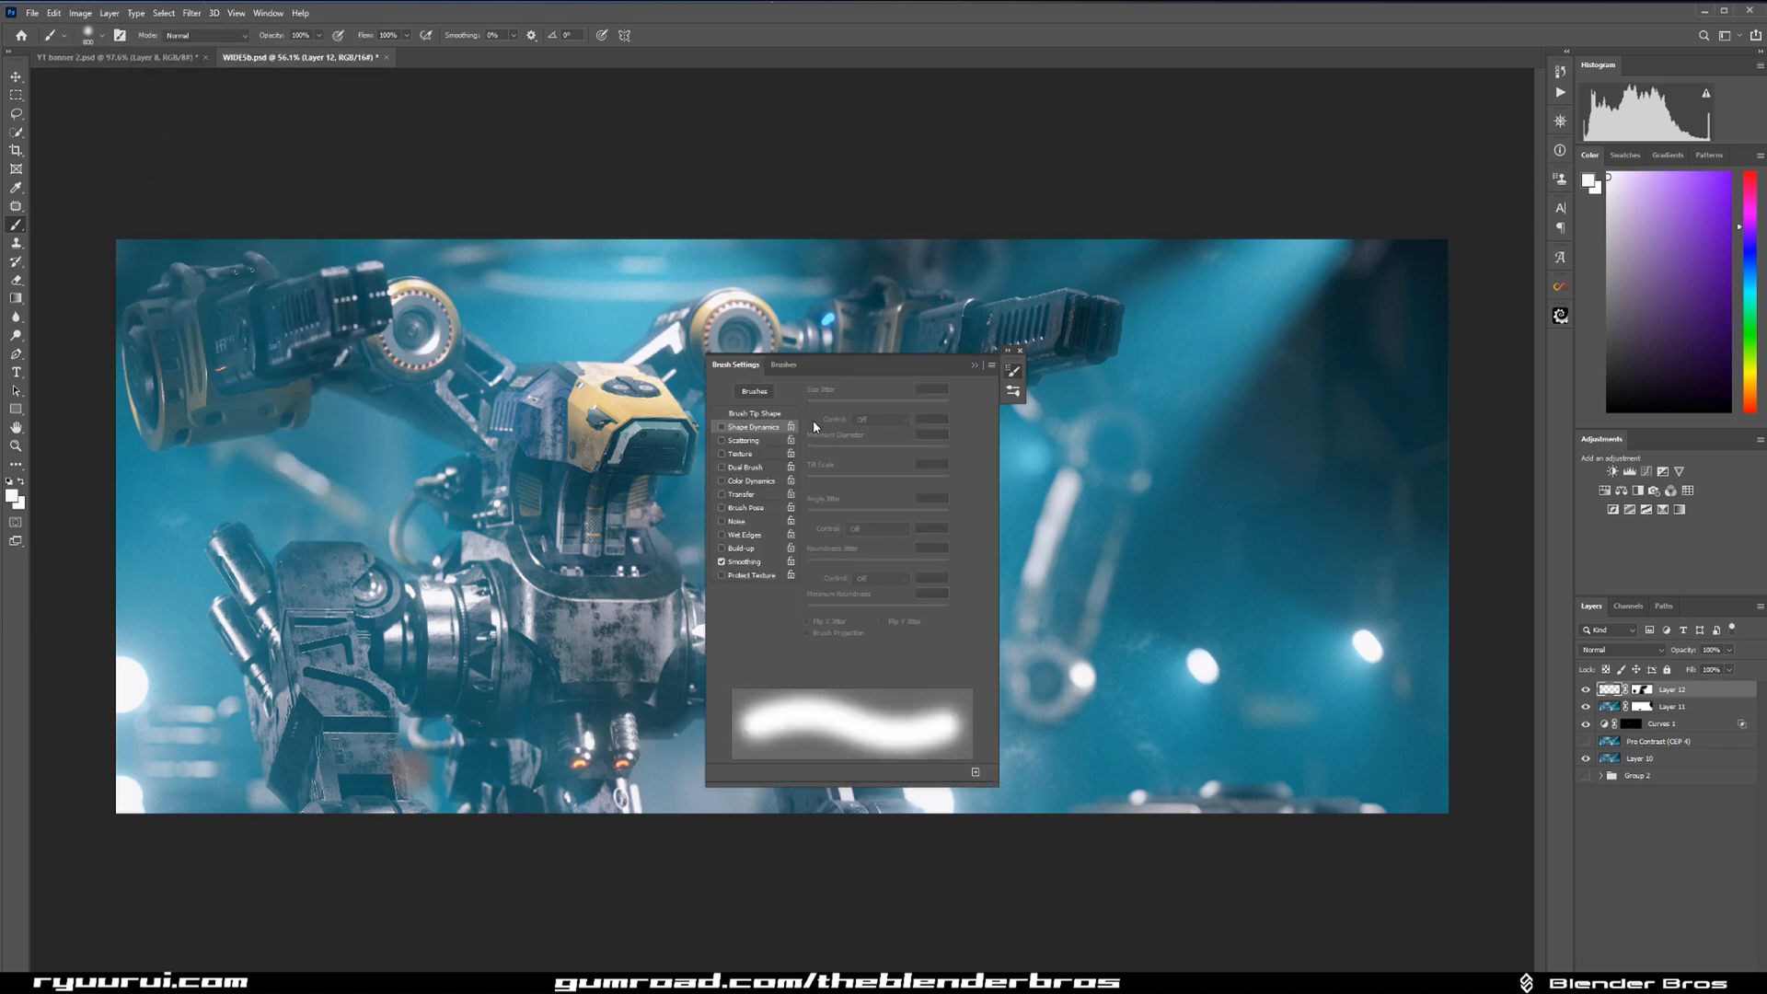
click(784, 364)
mouse_move(996, 473)
mouse_down()
mouse_move(963, 681)
mouse_move(980, 667)
mouse_up()
scroll(979, 644, down, 8)
click(795, 571)
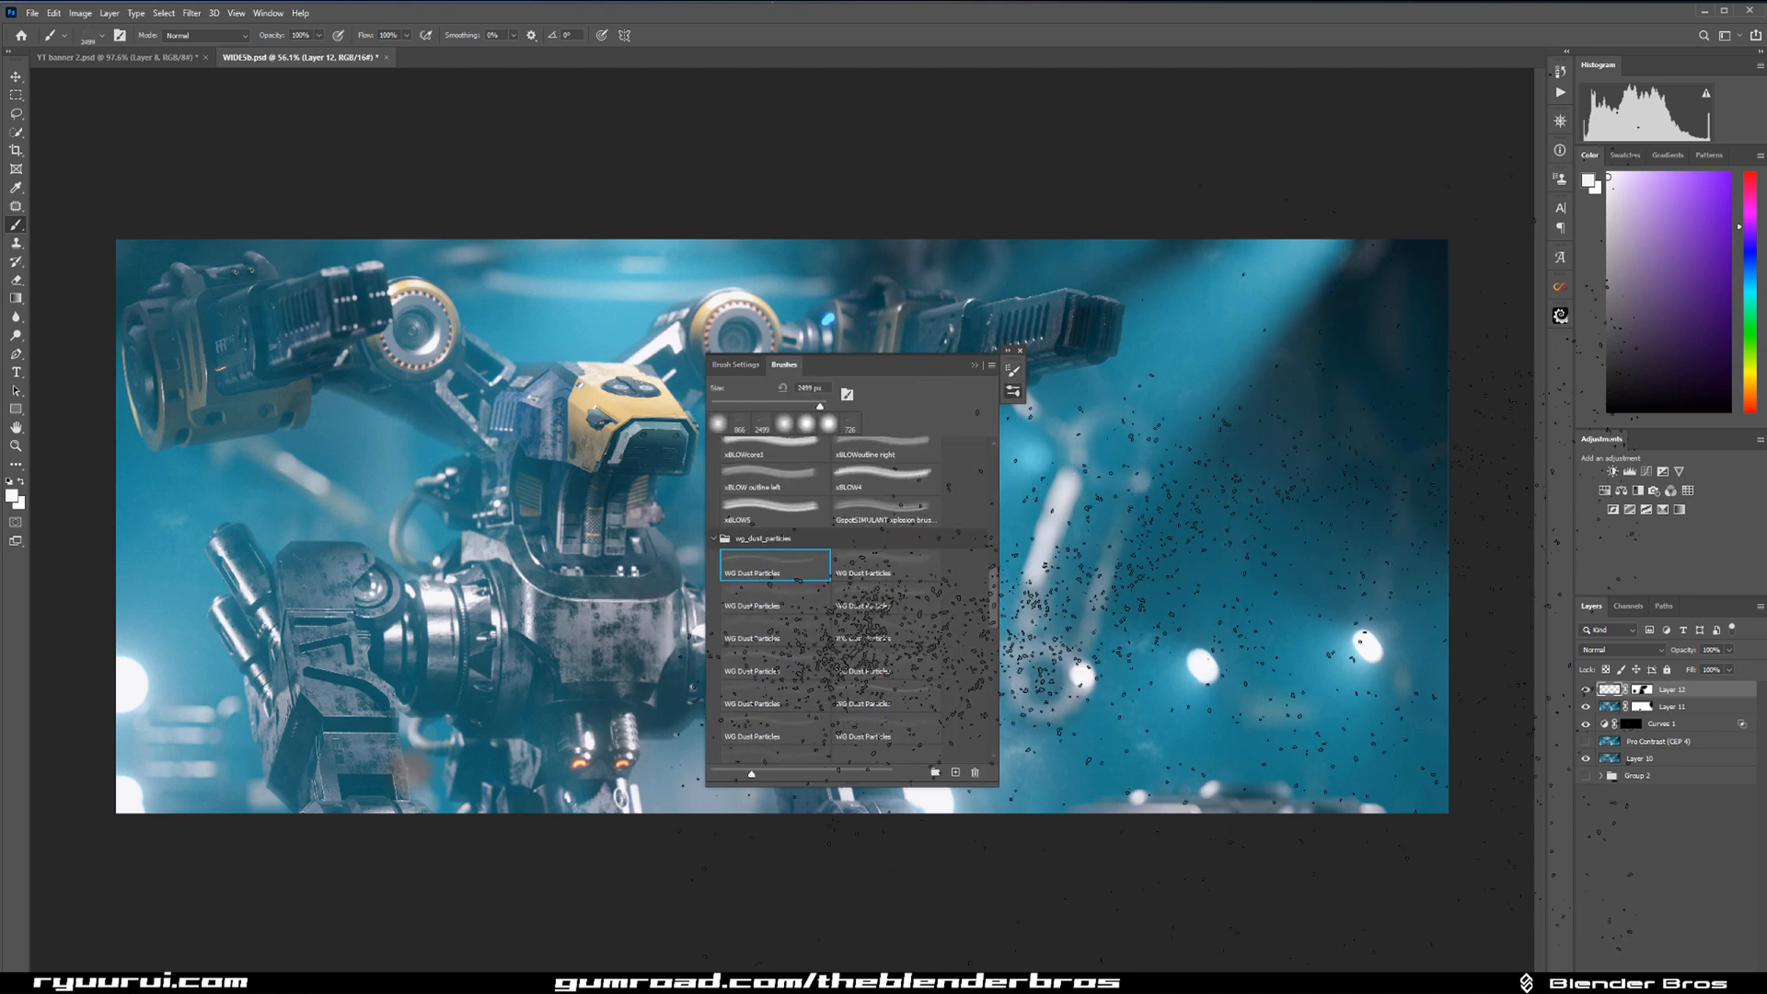
click(975, 366)
Resize the dust brush and stamp larger particles over the background beside the robot on a new empty top layer.
key(bracketleft)
key(bracketleft)
key(bracketleft)
key(bracketleft)
key(bracketleft)
key(bracketleft)
key(bracketleft)
key(bracketleft)
key(bracketleft)
key(bracketleft)
key(bracketleft)
key(bracketleft)
key(bracketleft)
key(bracketleft)
key(bracketleft)
key(bracketleft)
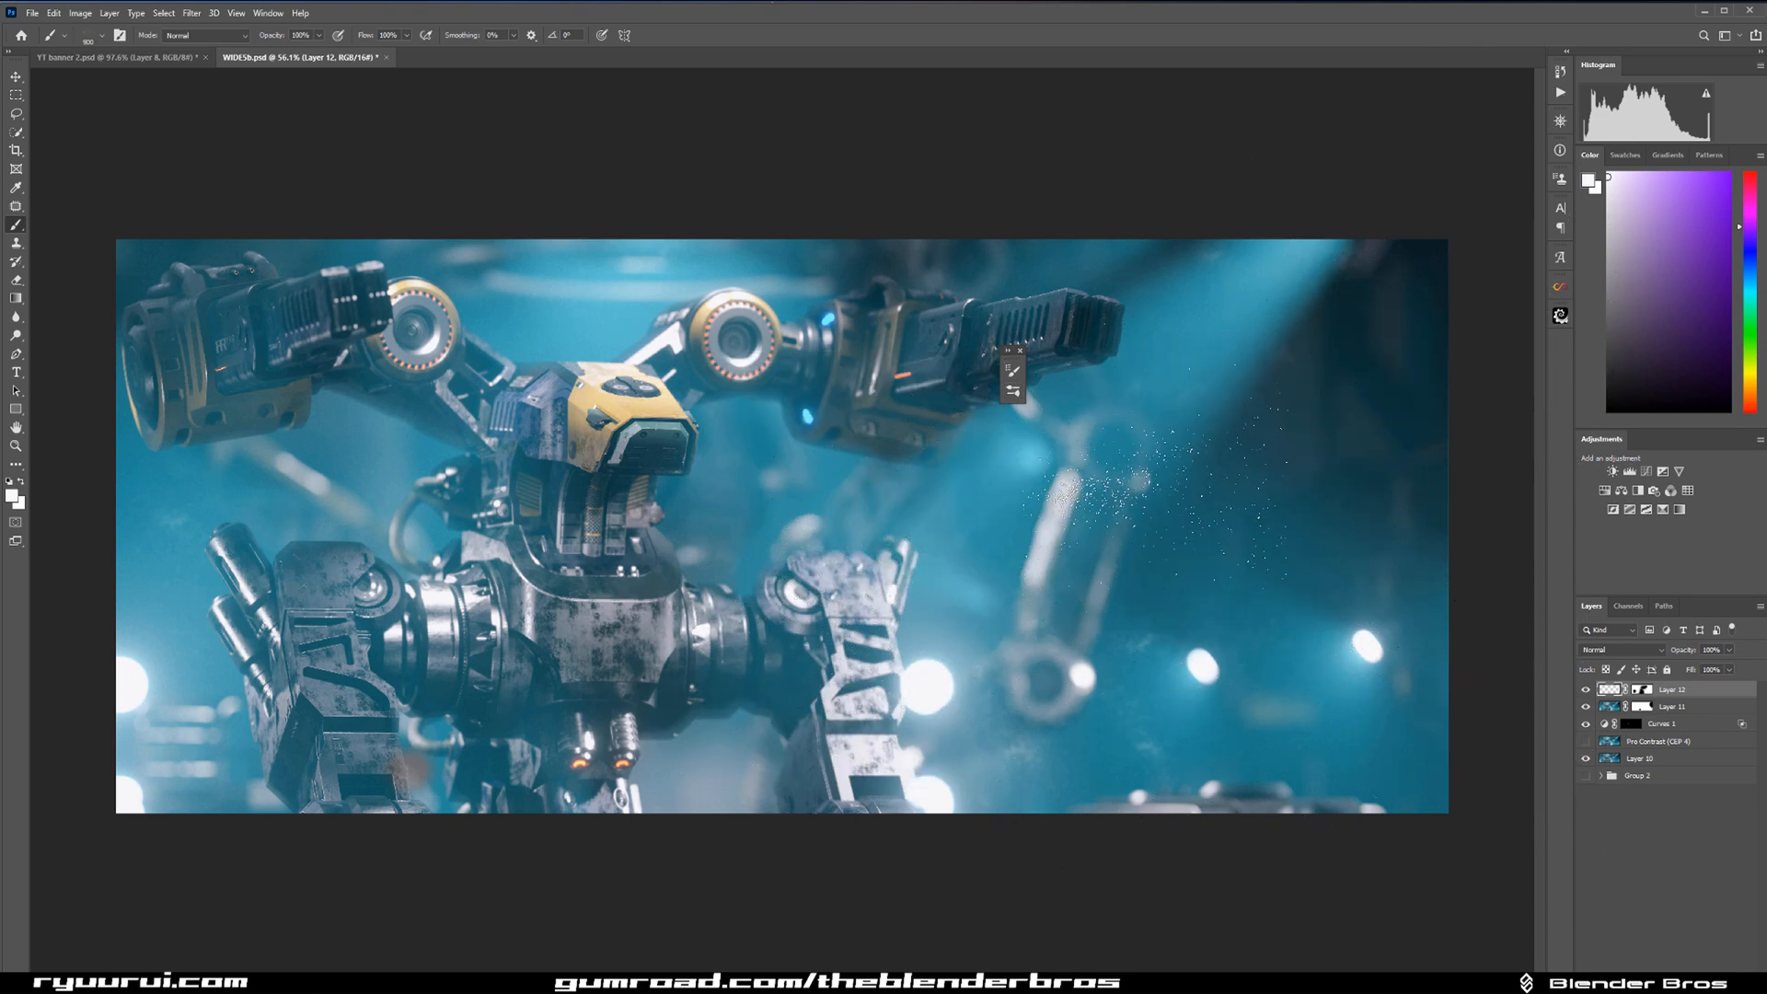
key(bracketright)
key(bracketright)
key(bracketright)
key(bracketright)
key(bracketright)
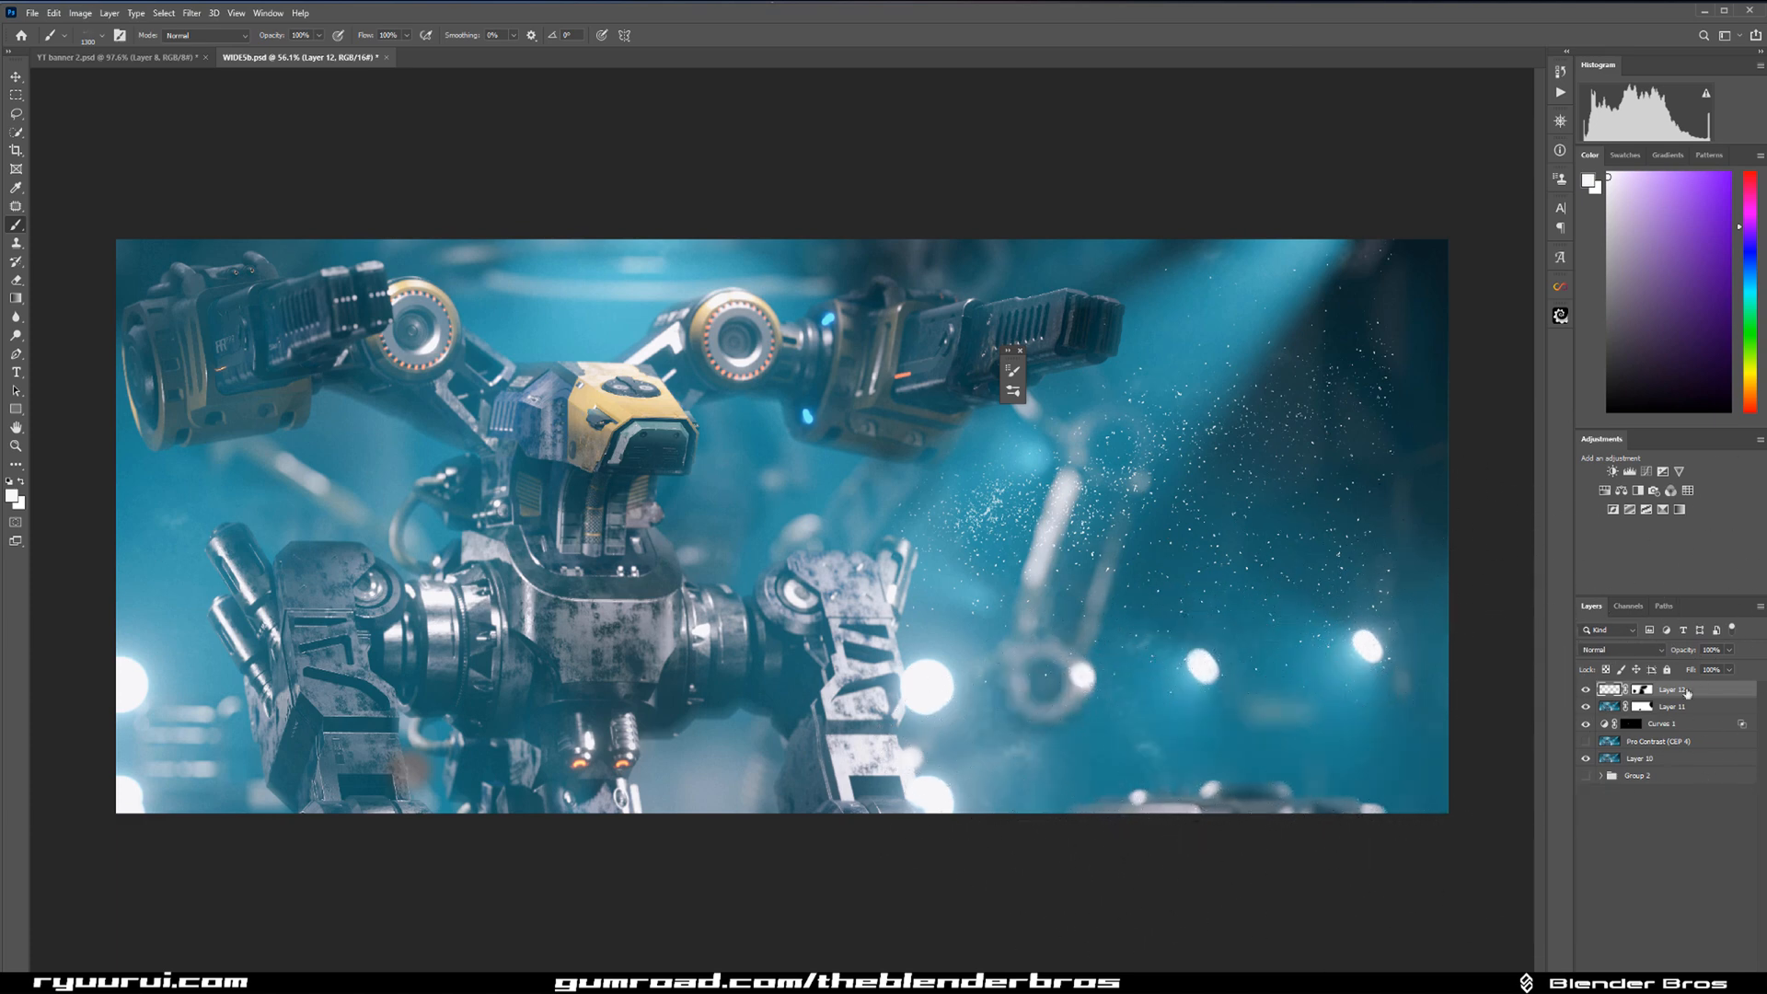
click(1703, 980)
click(1160, 506)
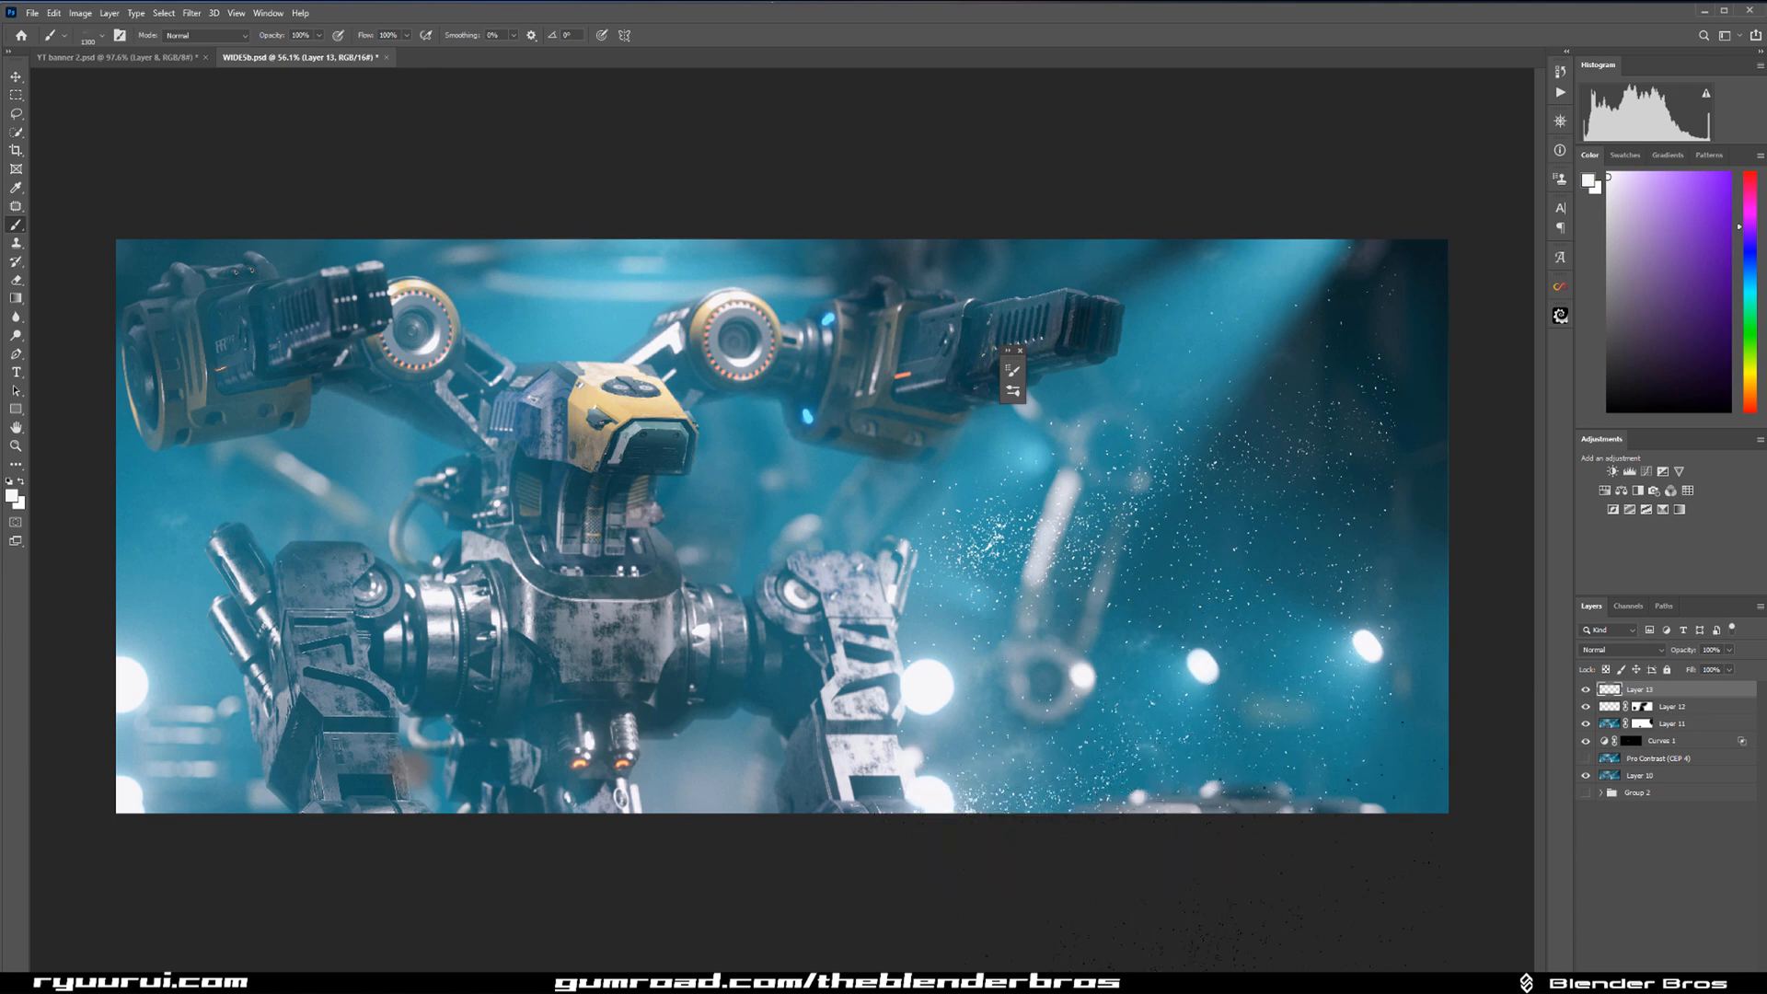
Undo the last dust dab and stamp a smaller one near the lower background lights.
key(ctrl+z)
key(bracketleft)
key(bracketleft)
key(bracketleft)
key(bracketleft)
key(bracketleft)
key(bracketleft)
key(bracketleft)
click(1072, 672)
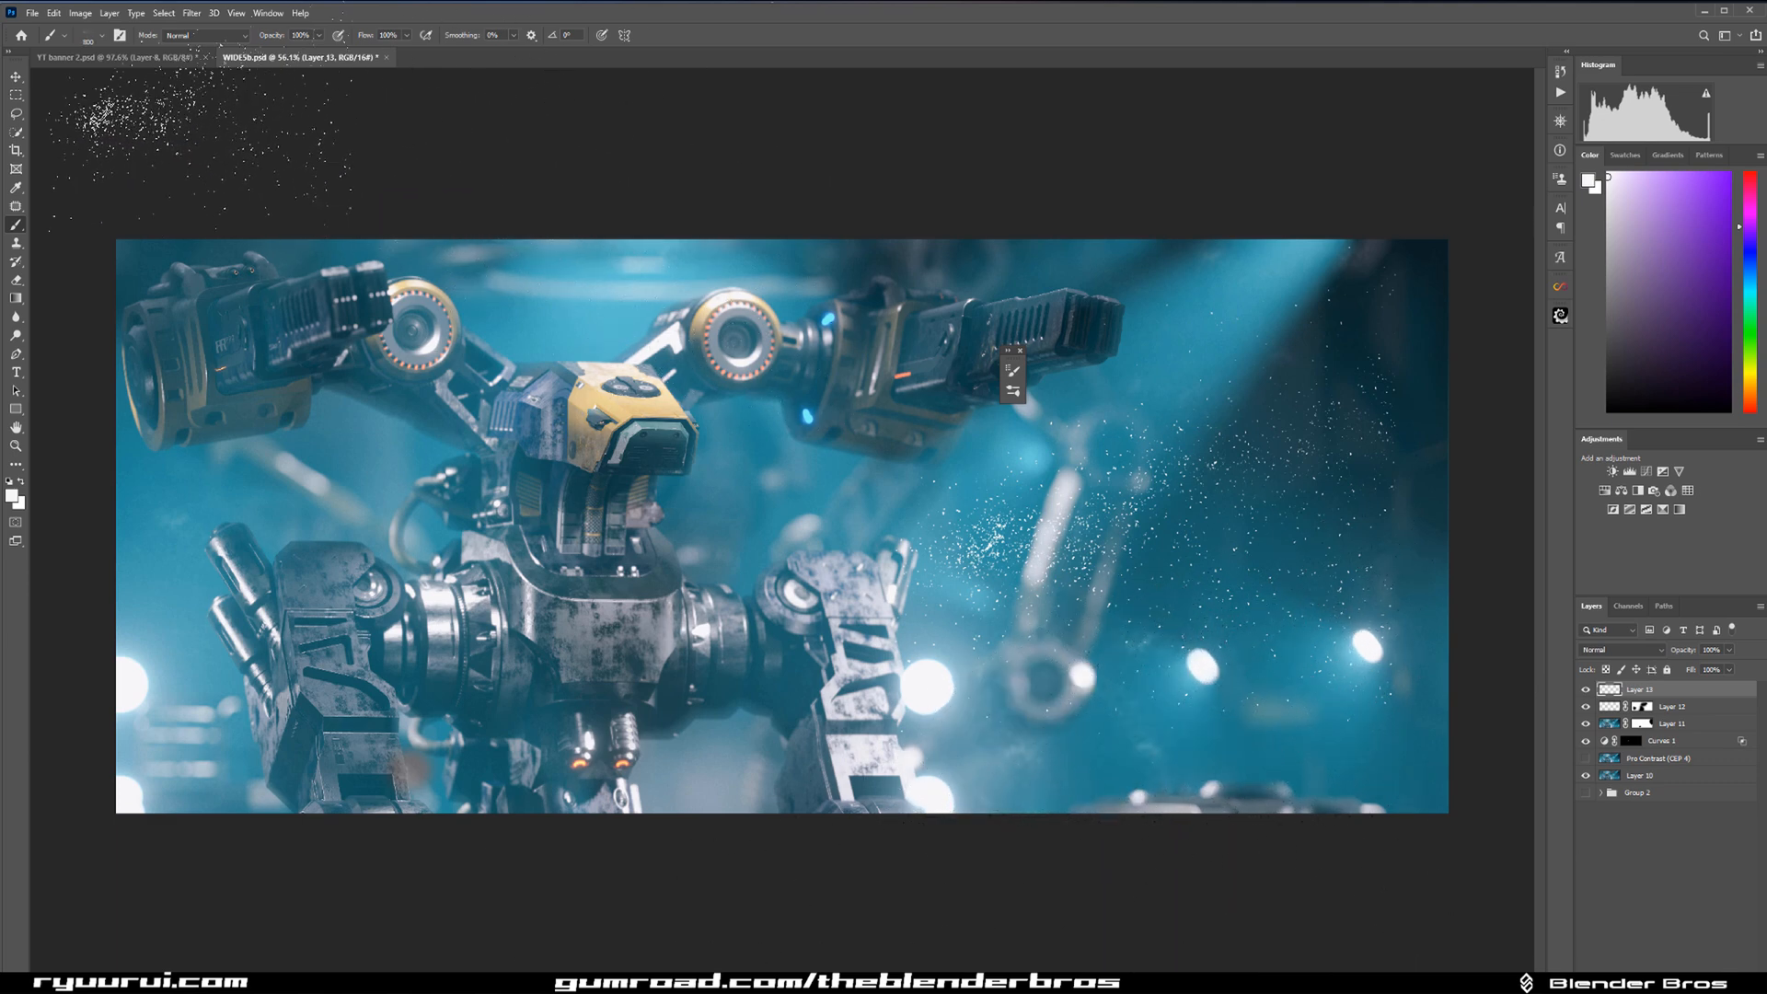
Set the dust brush's angle jitter to 48%.
click(121, 35)
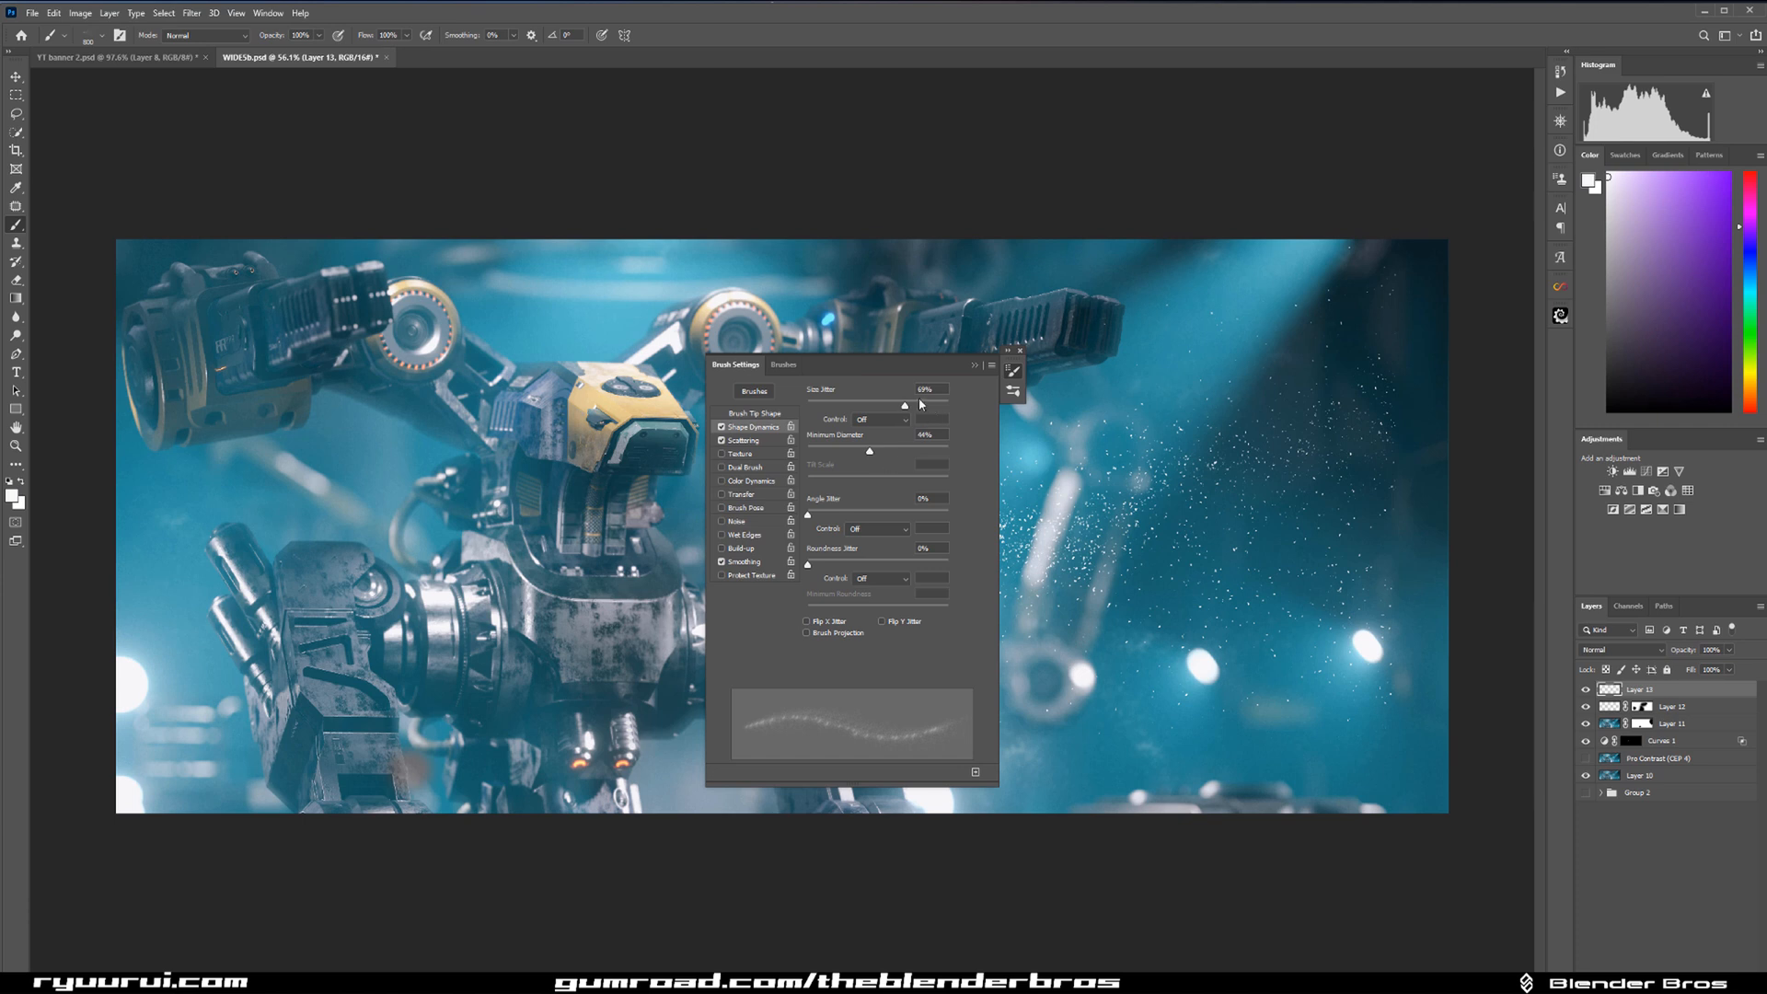
drag(808, 512, 875, 512)
click(975, 365)
Stamp more large dust particles around the background arm and lights, using a bigger brush.
key(bracketright)
key(bracketright)
key(bracketright)
key(bracketright)
key(bracketright)
key(bracketright)
click(1096, 613)
key(bracketright)
click(1141, 599)
key(bracketleft)
key(bracketleft)
key(bracketleft)
key(bracketleft)
key(bracketleft)
key(bracketleft)
key(bracketleft)
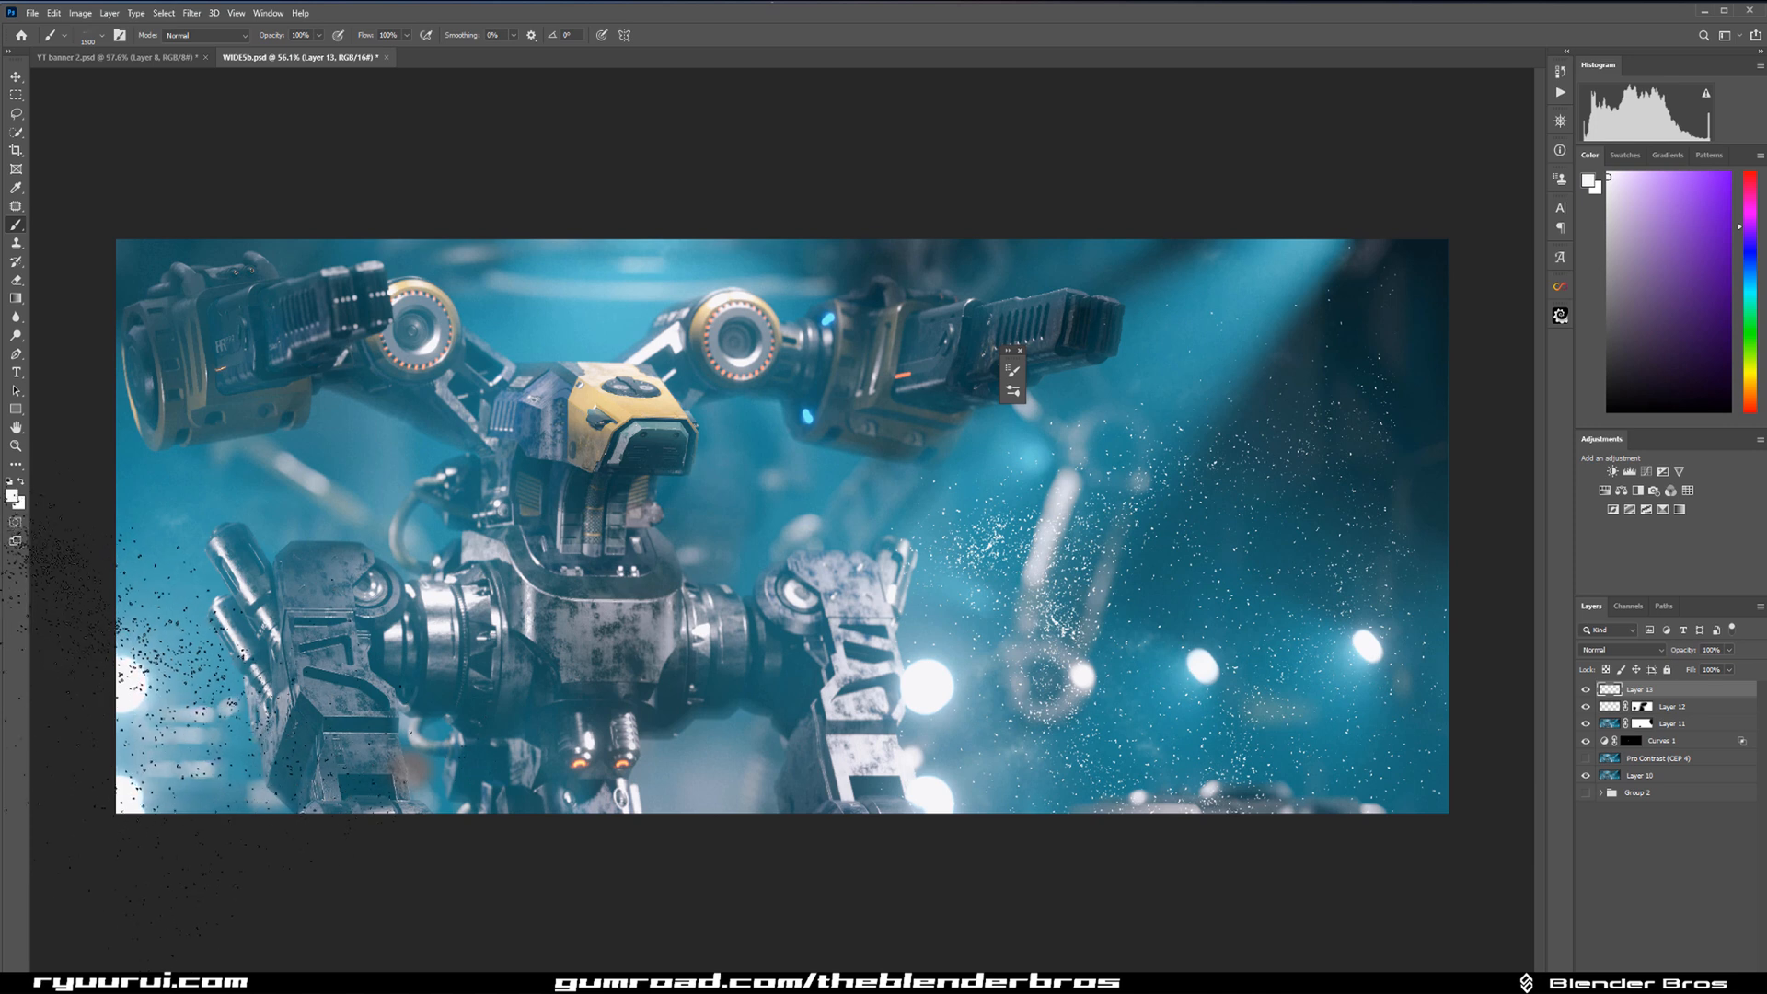
Blur the large dust particles with the previous Gaussian Blur and lower their layer's fill to 12%.
key(bracketleft)
click(895, 396)
key(ctrl+z)
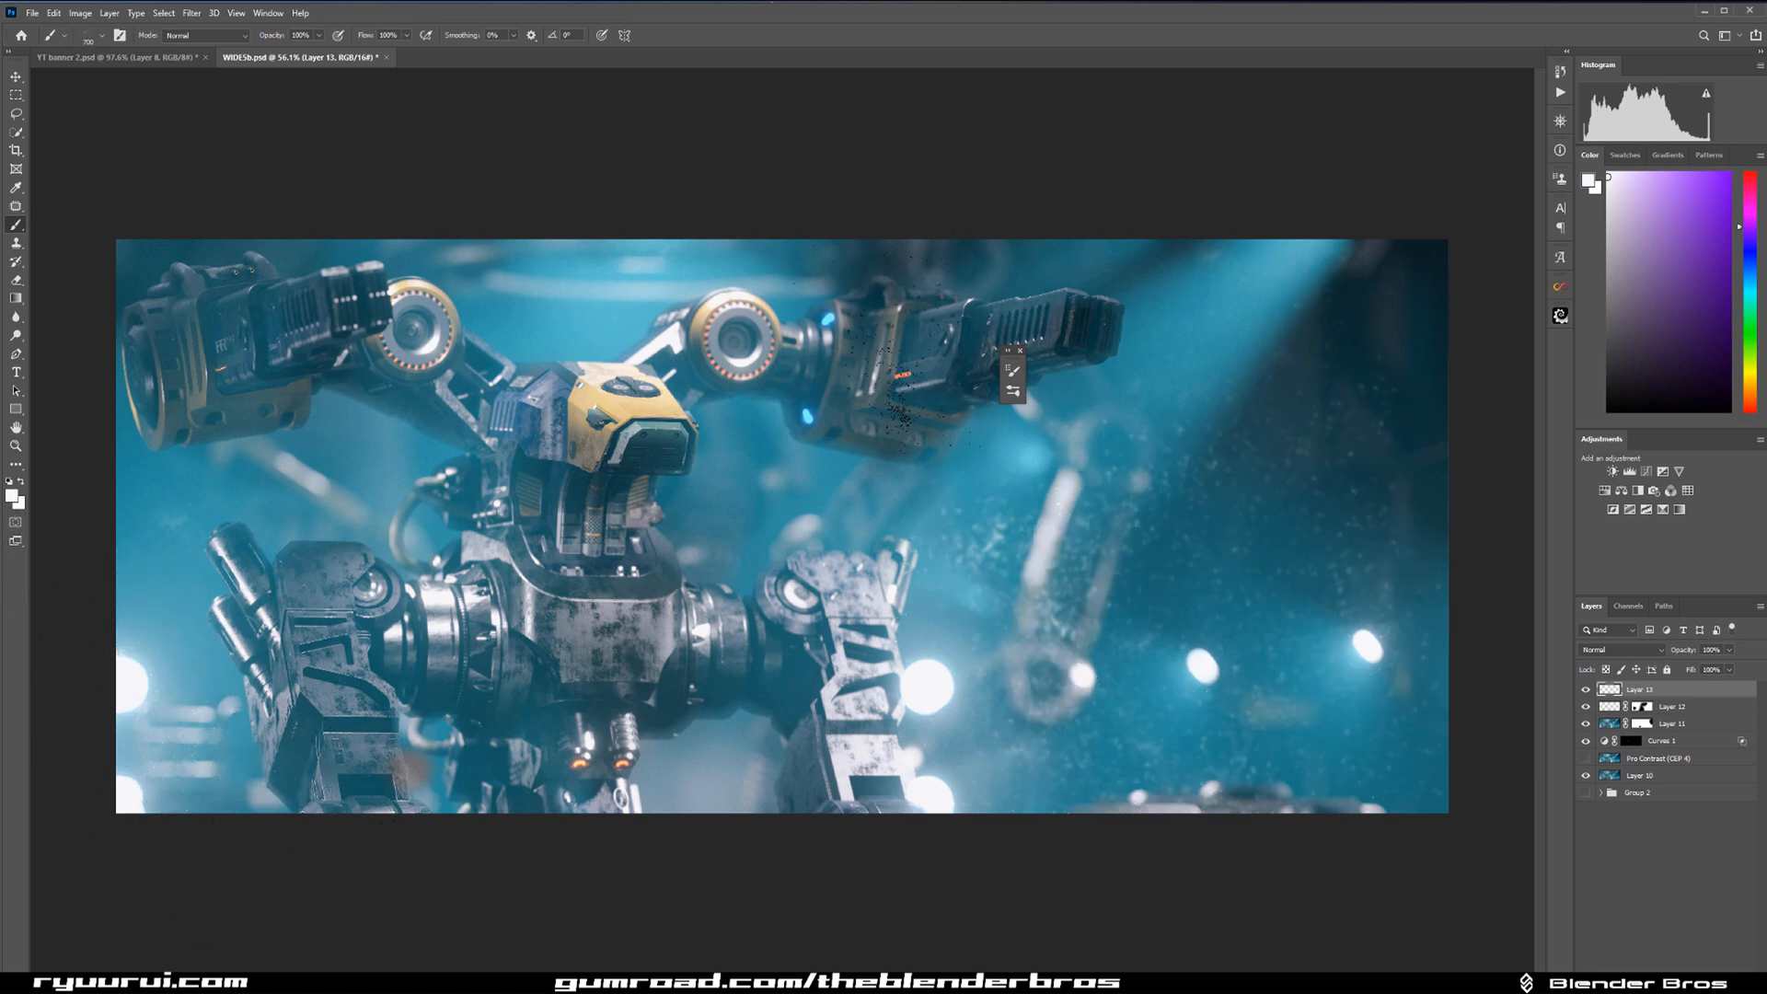
drag(1697, 669, 1645, 669)
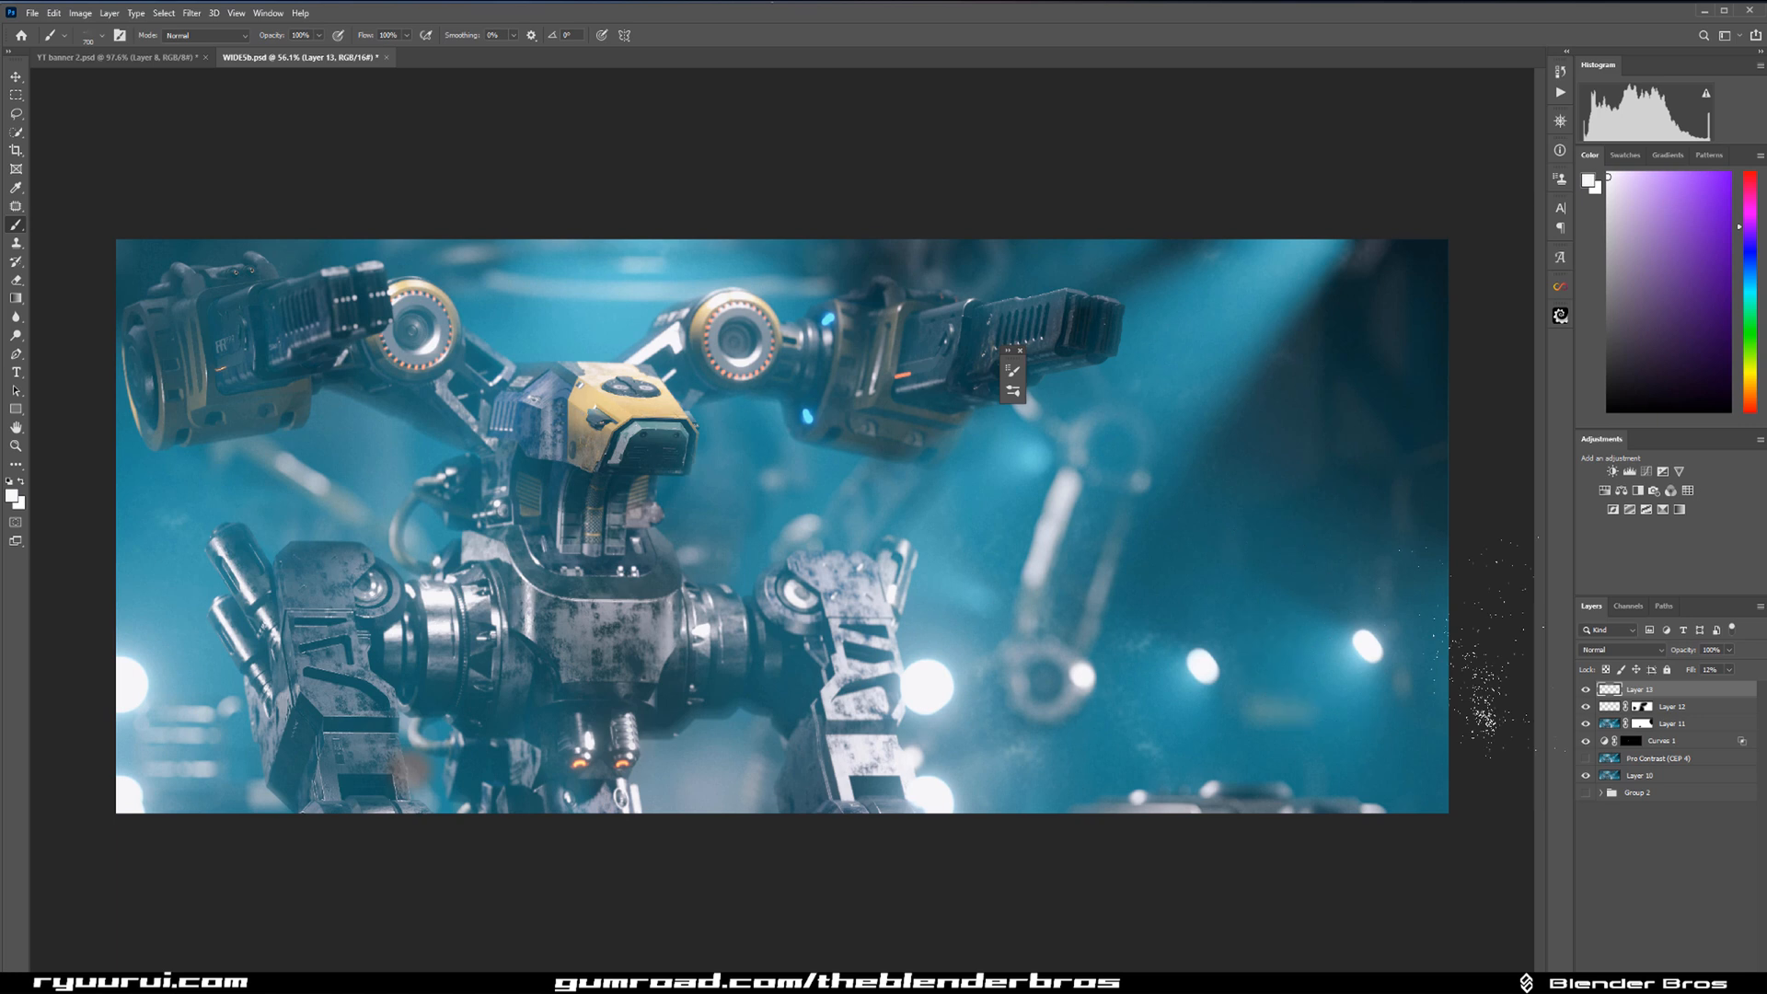
Brush a few more faint particles over the lower background and fine-tune the dust layer's fill.
drag(1340, 741, 1353, 791)
drag(1690, 672, 1693, 675)
drag(1029, 626, 1046, 676)
Stamp all visible layers into a new top layer and select the Soft Round brush.
key(ctrl+shift+alt+e)
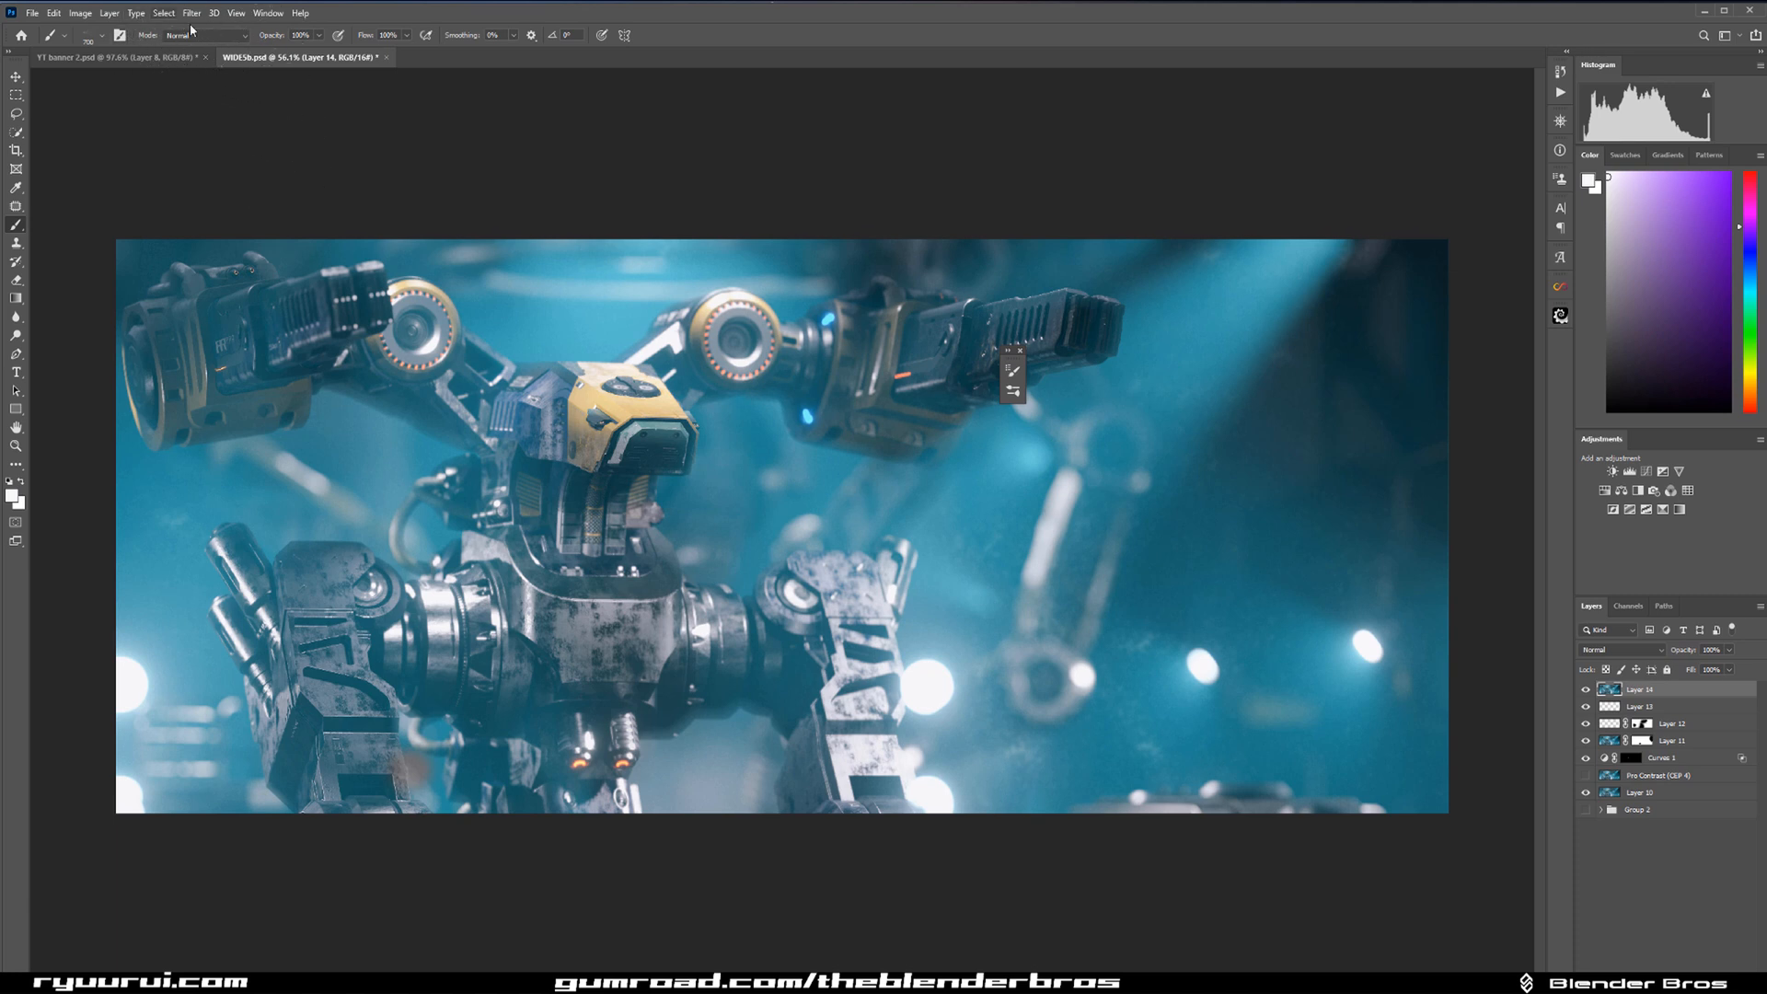
click(119, 35)
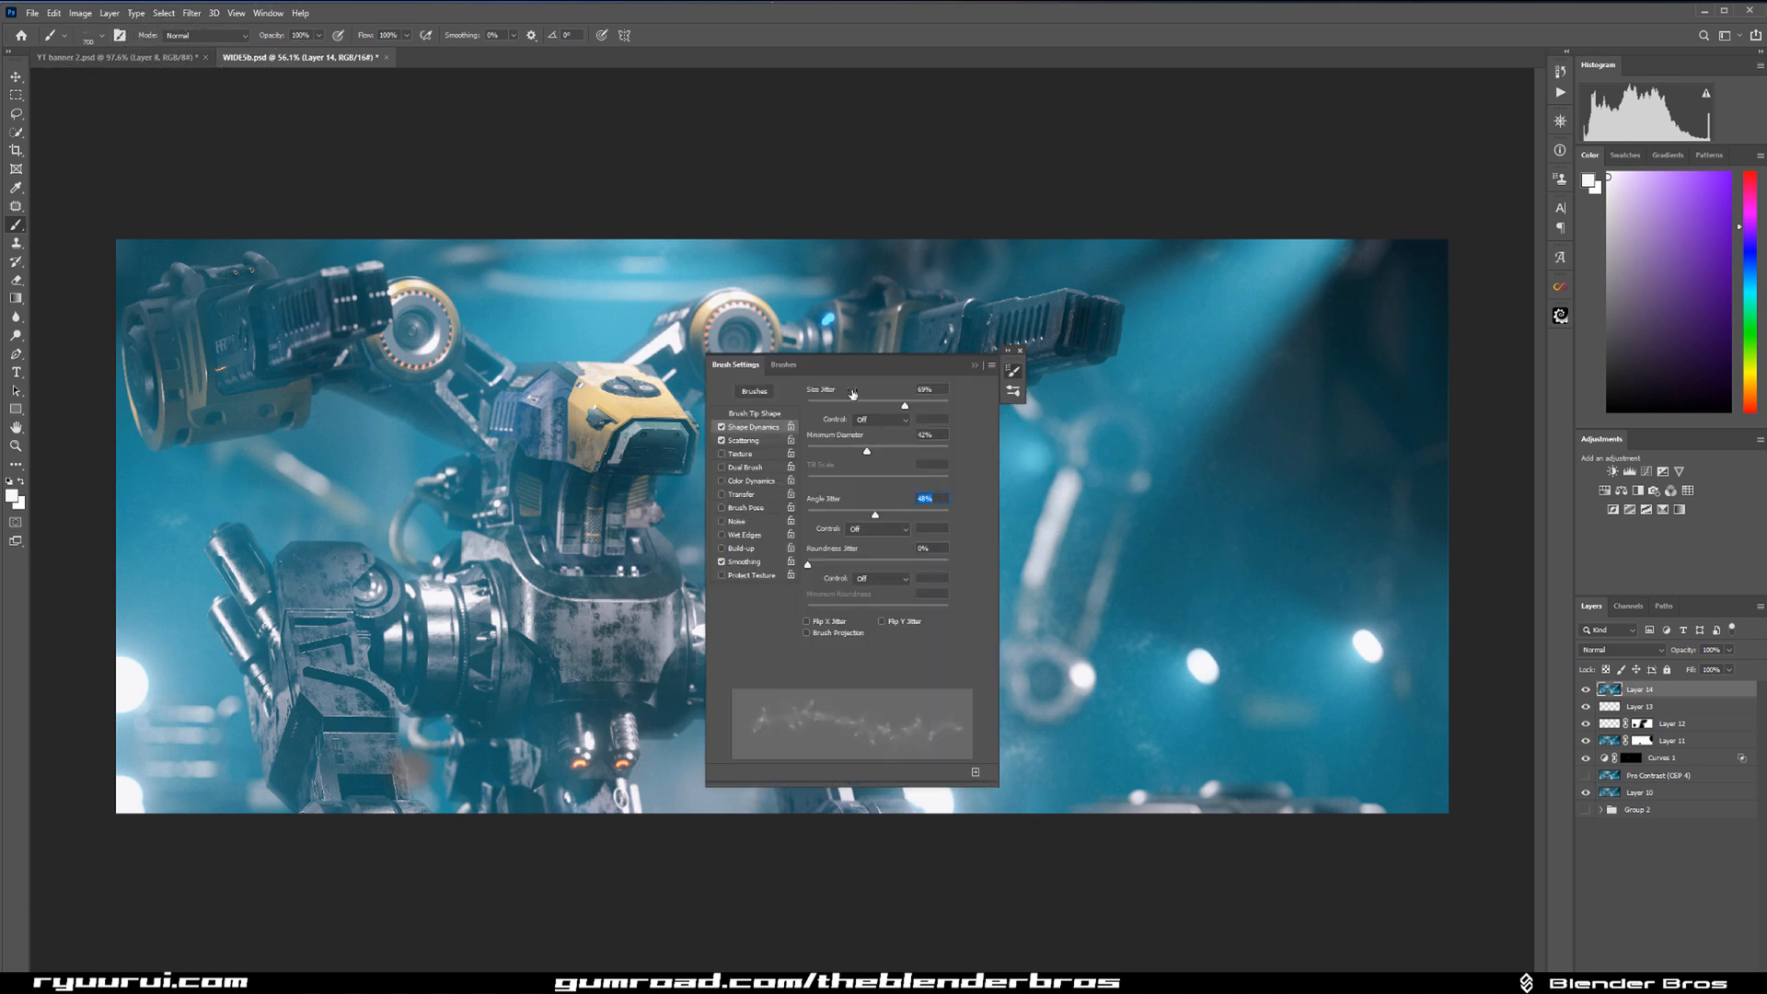
click(785, 365)
mouse_move(992, 597)
mouse_down()
mouse_move(1007, 503)
mouse_move(974, 449)
mouse_up()
click(800, 464)
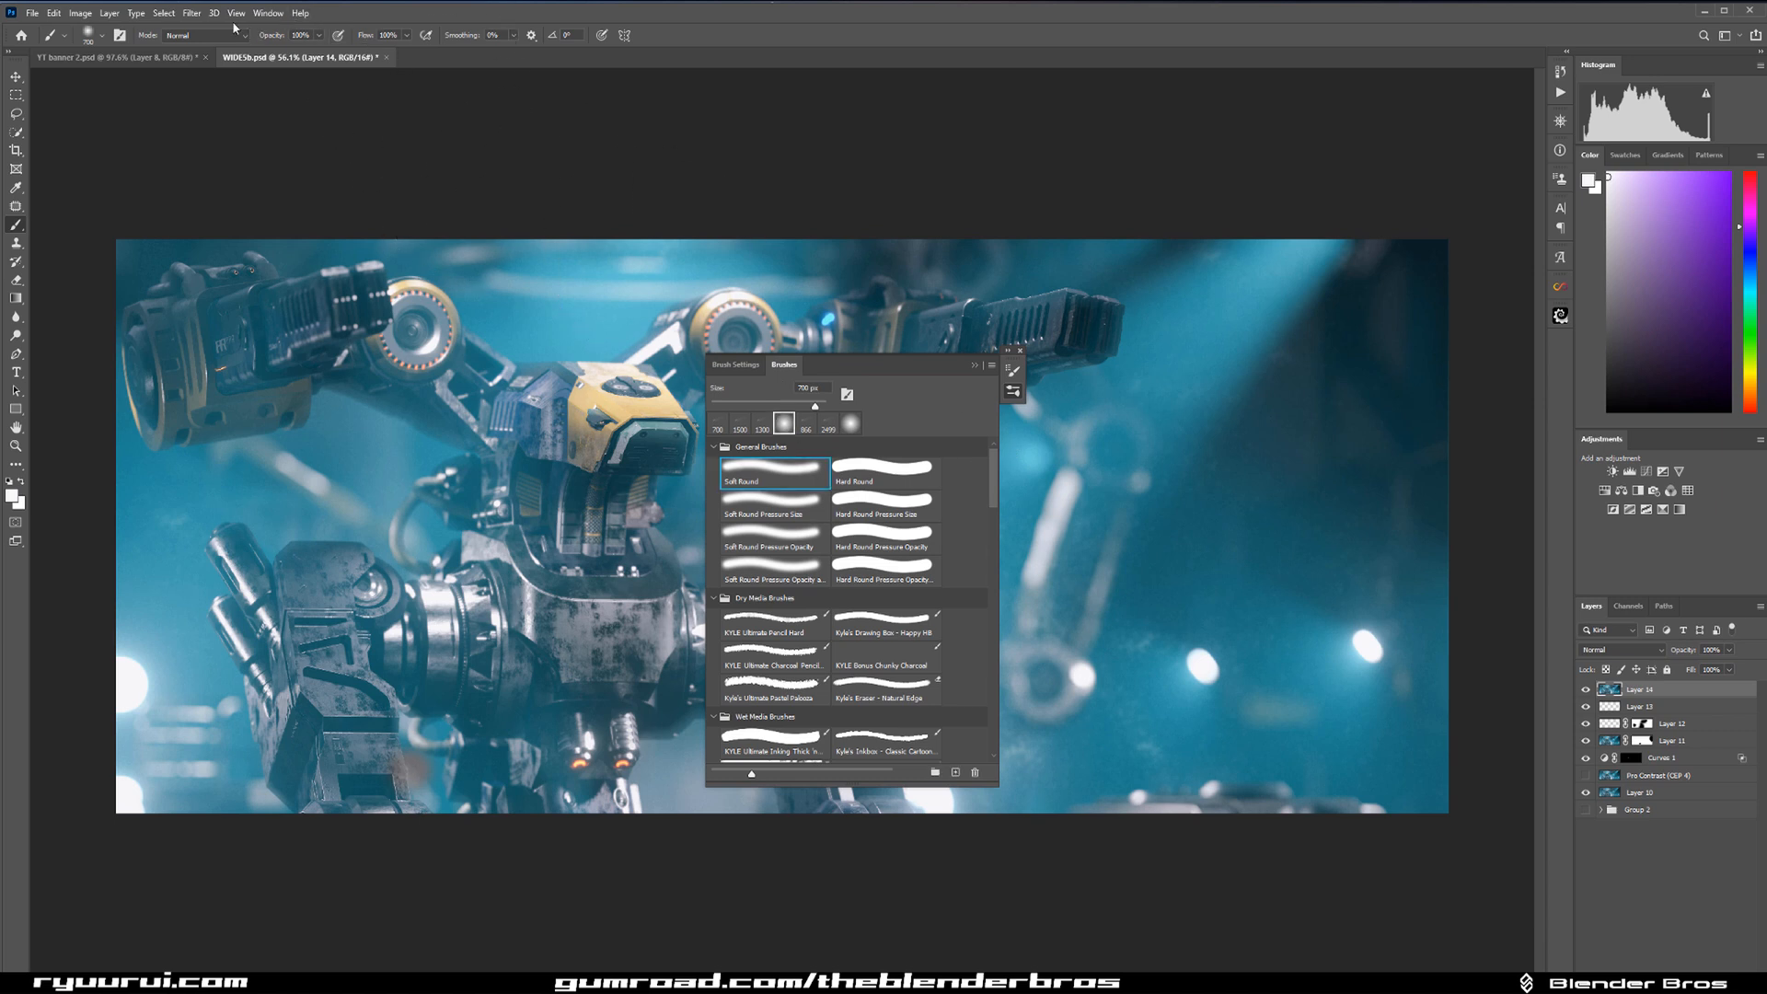
Open the merged layer in Color Efex Pro 4 and set the Brilliance/Warmth filter's warmth to -22%.
click(164, 13)
click(191, 13)
click(202, 17)
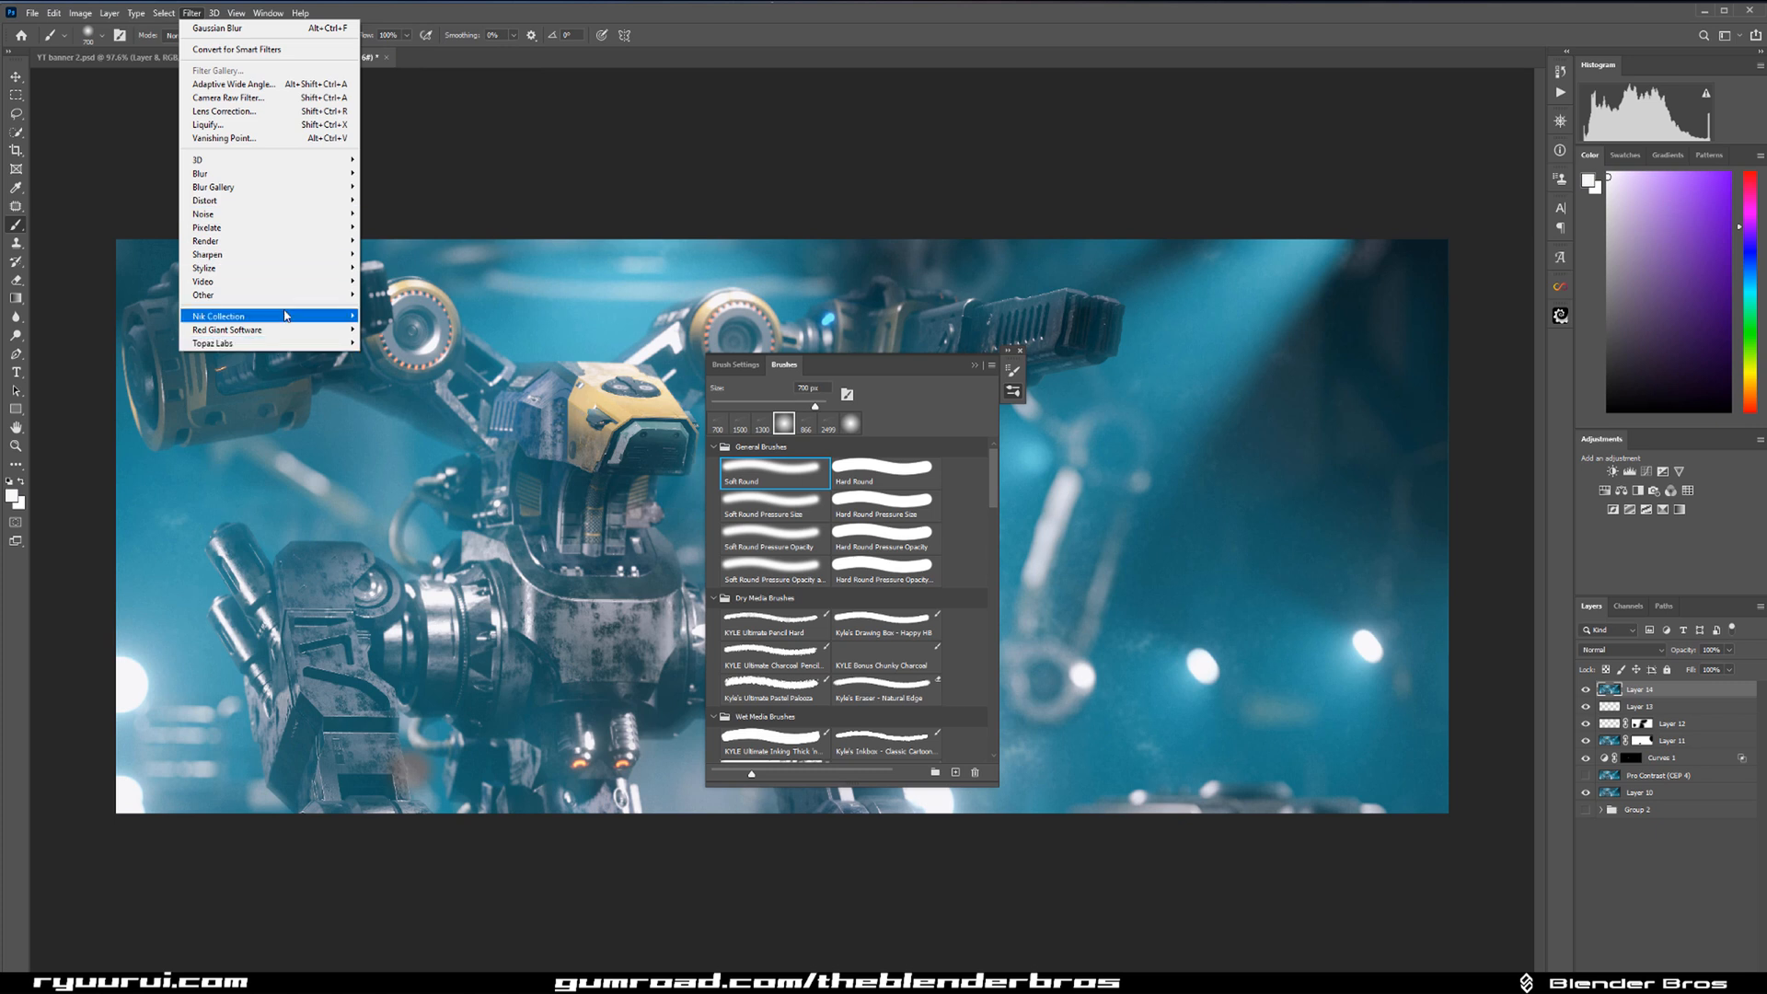
mouse_move(285, 315)
click(408, 328)
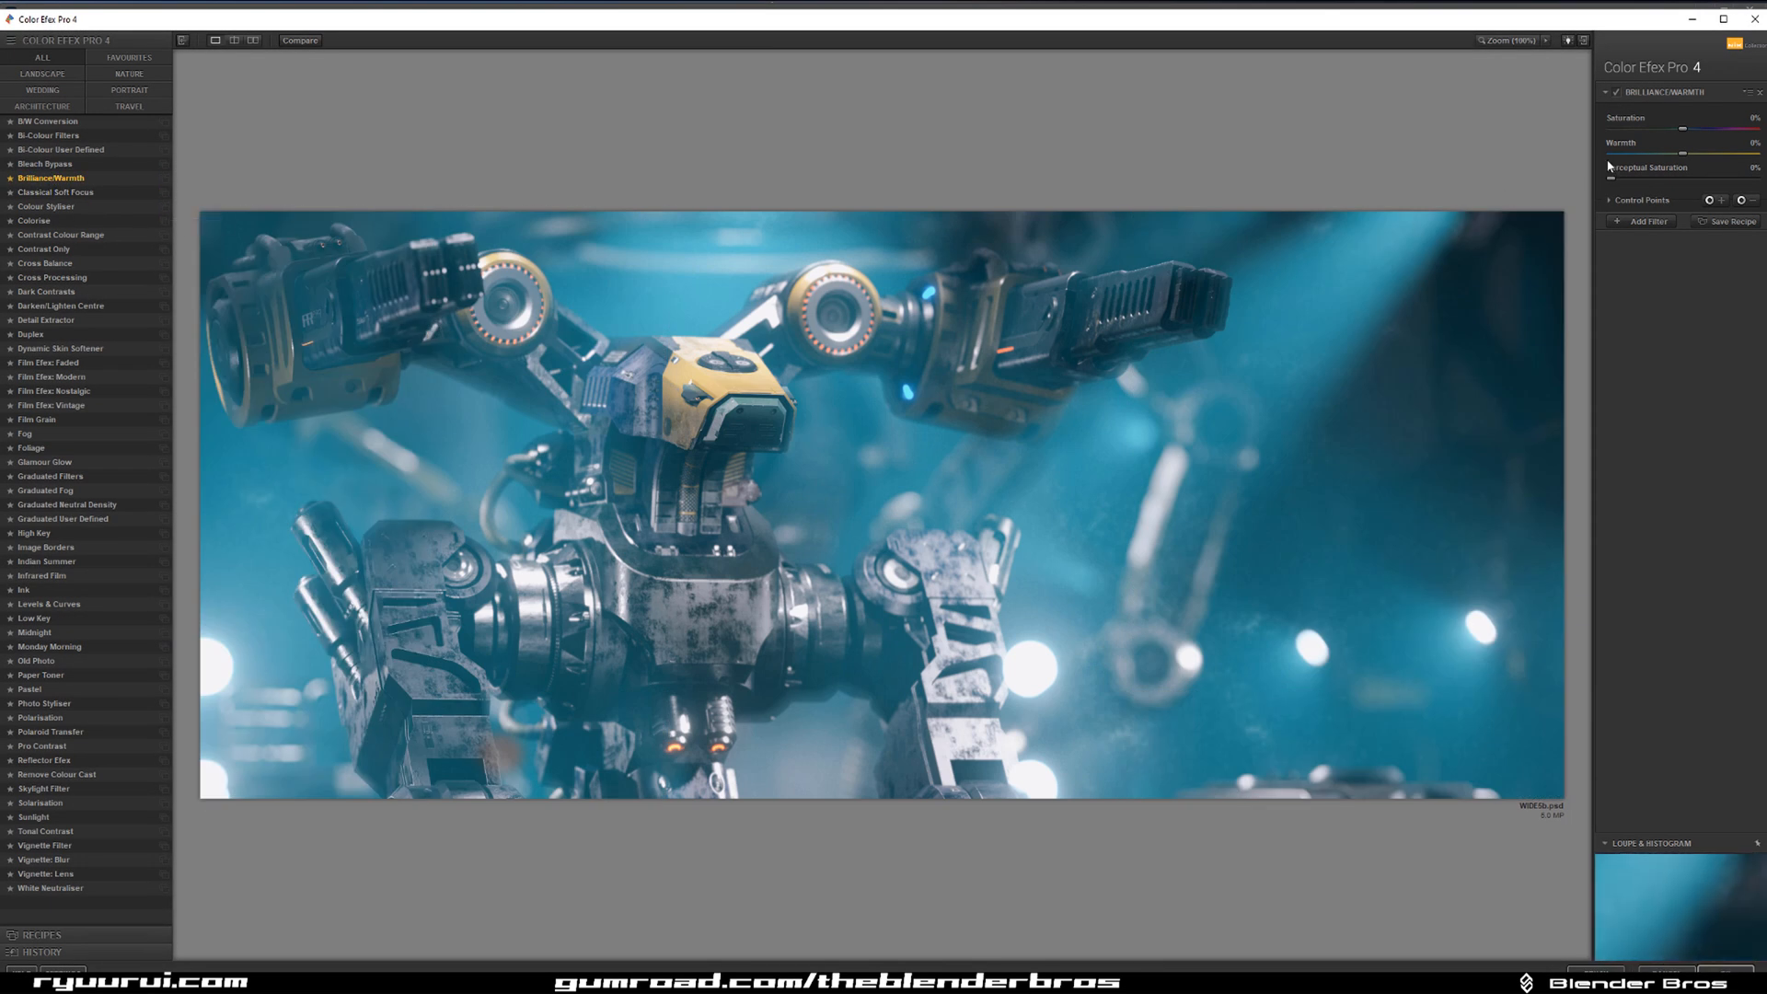
drag(1663, 155, 1672, 157)
click(1615, 201)
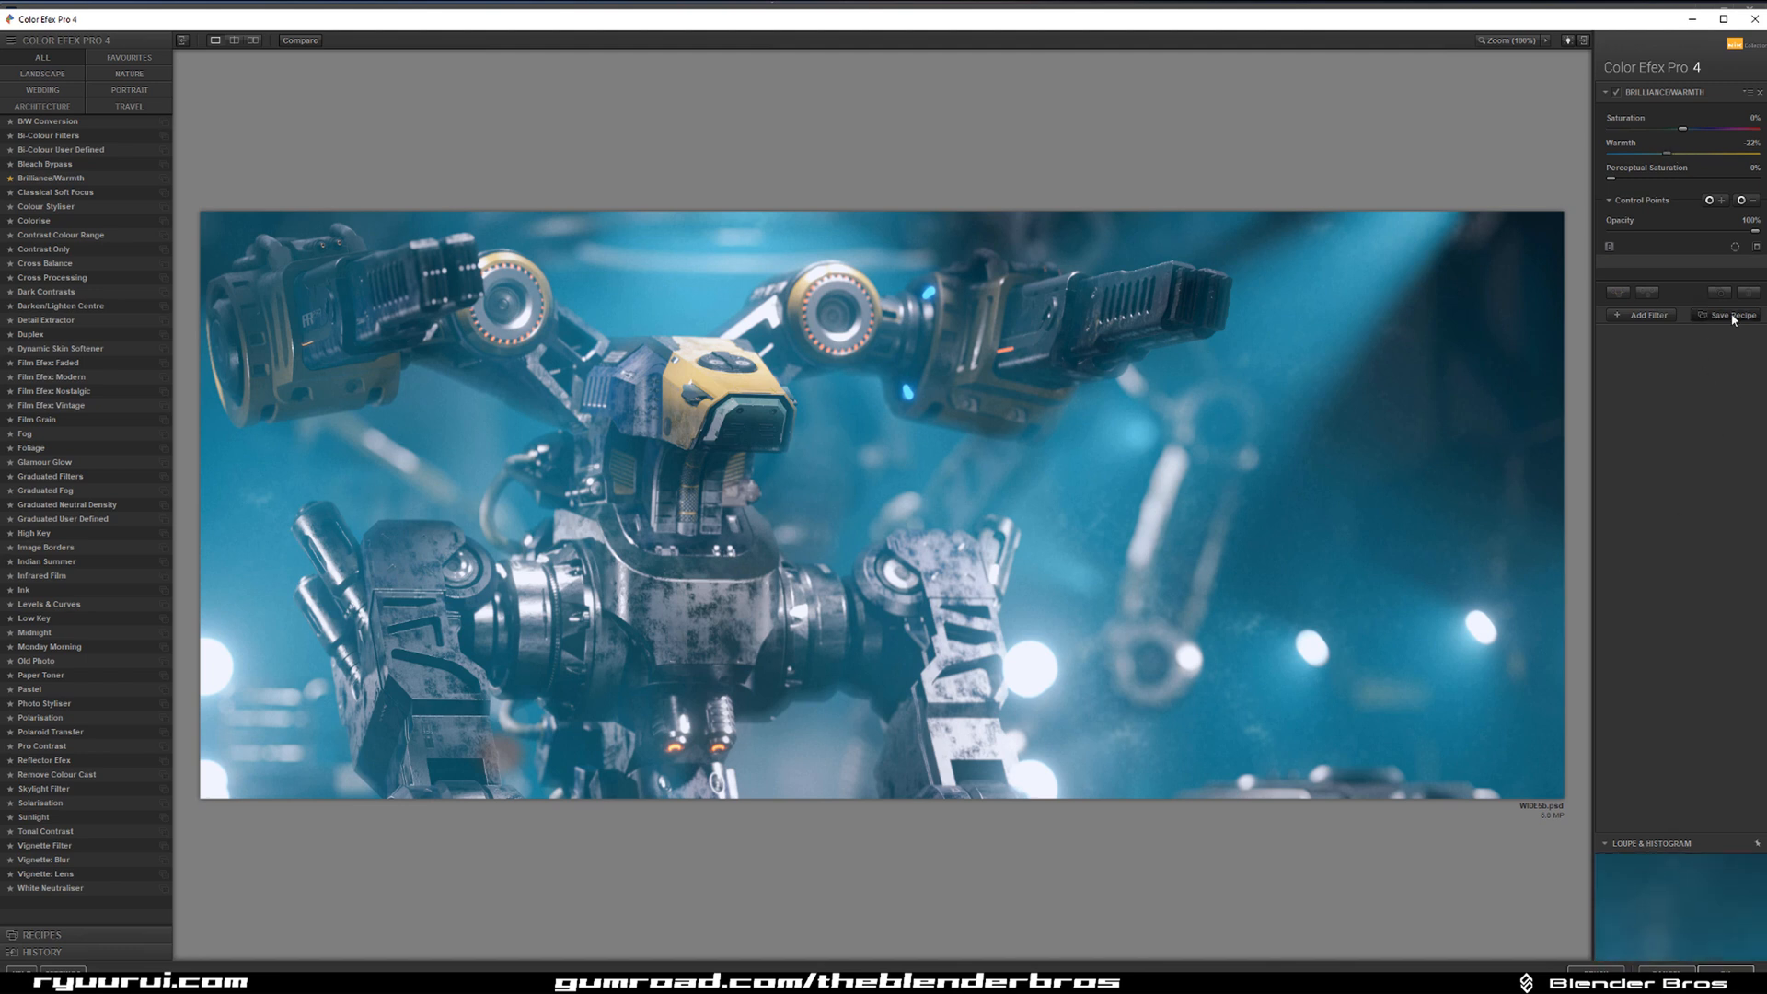
Add a Bleach Bypass filter at a low opacity, apply the grade and compare the image with and without it.
click(1668, 316)
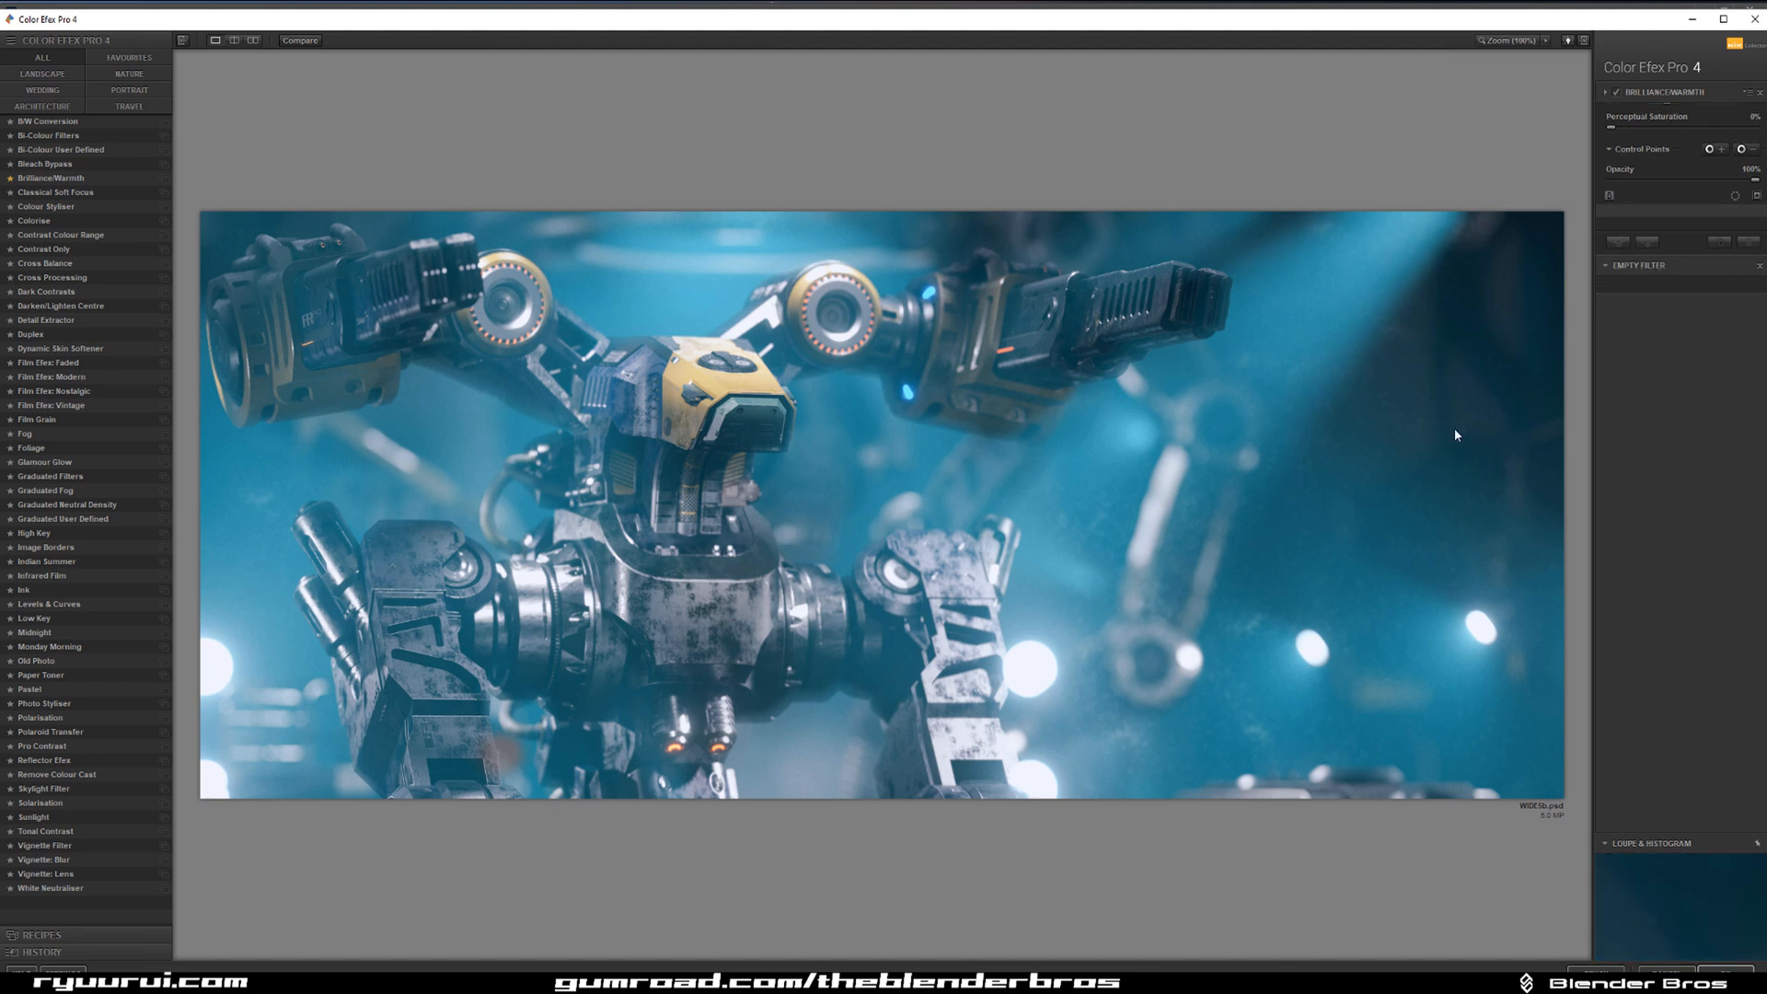
click(58, 166)
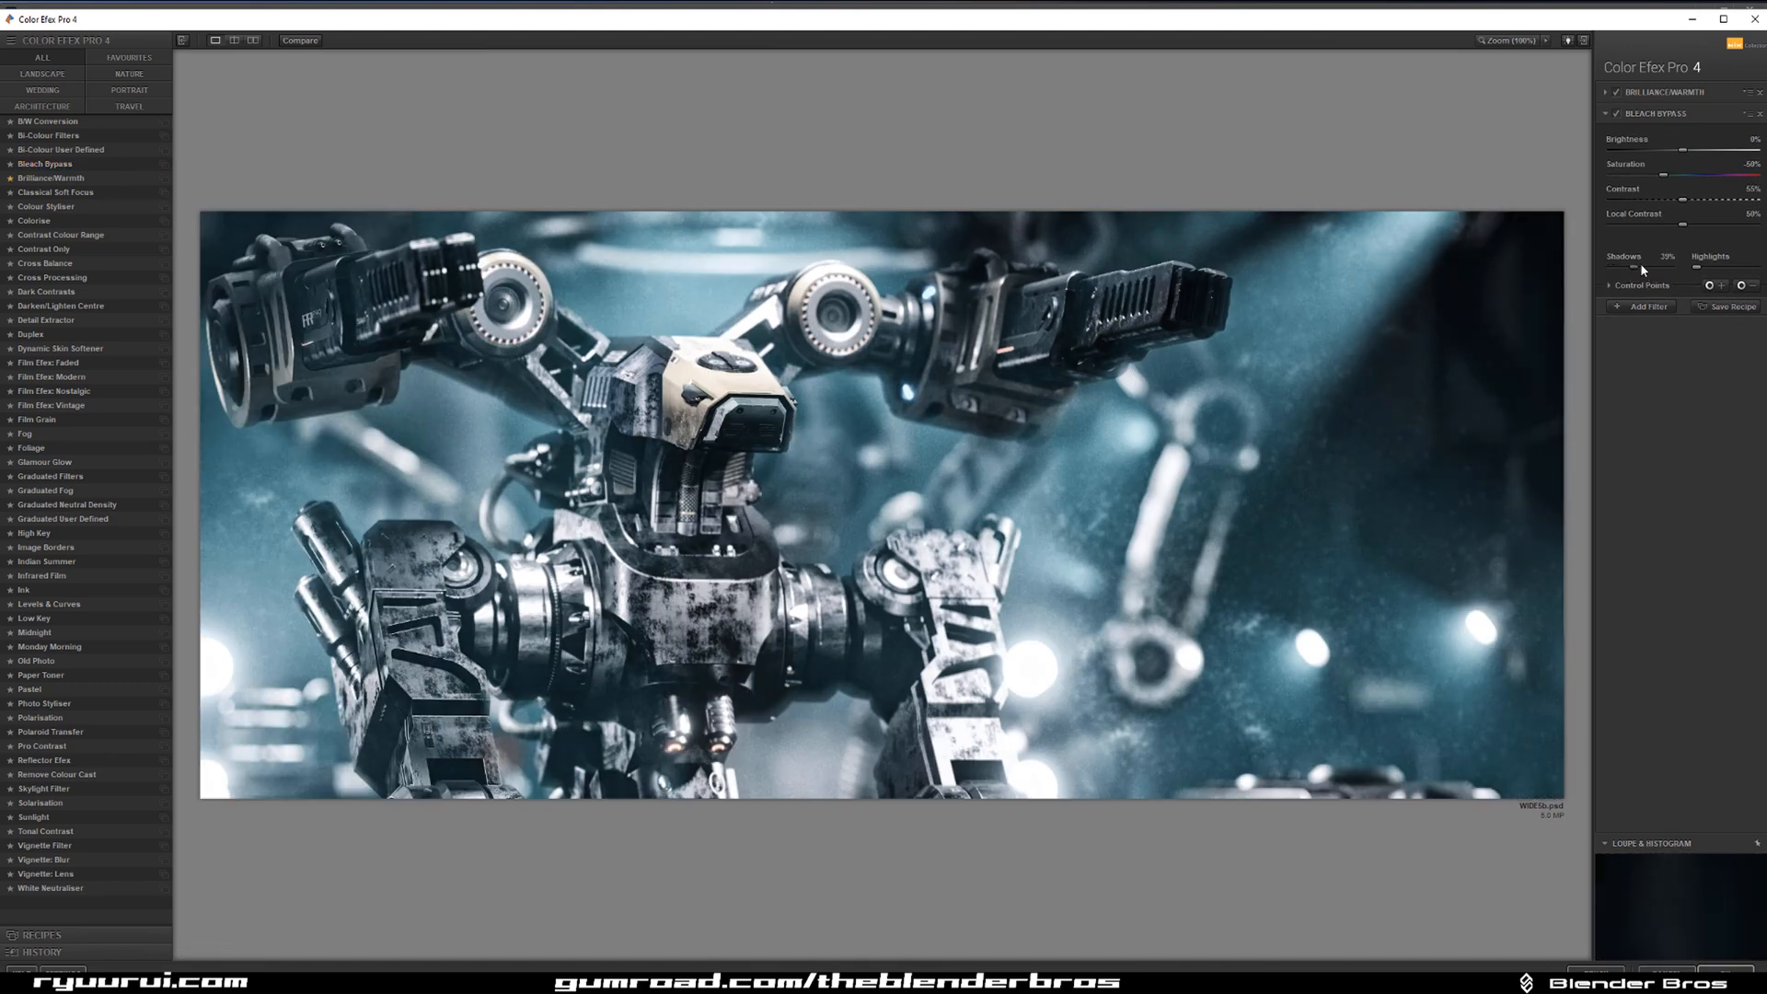
click(1609, 287)
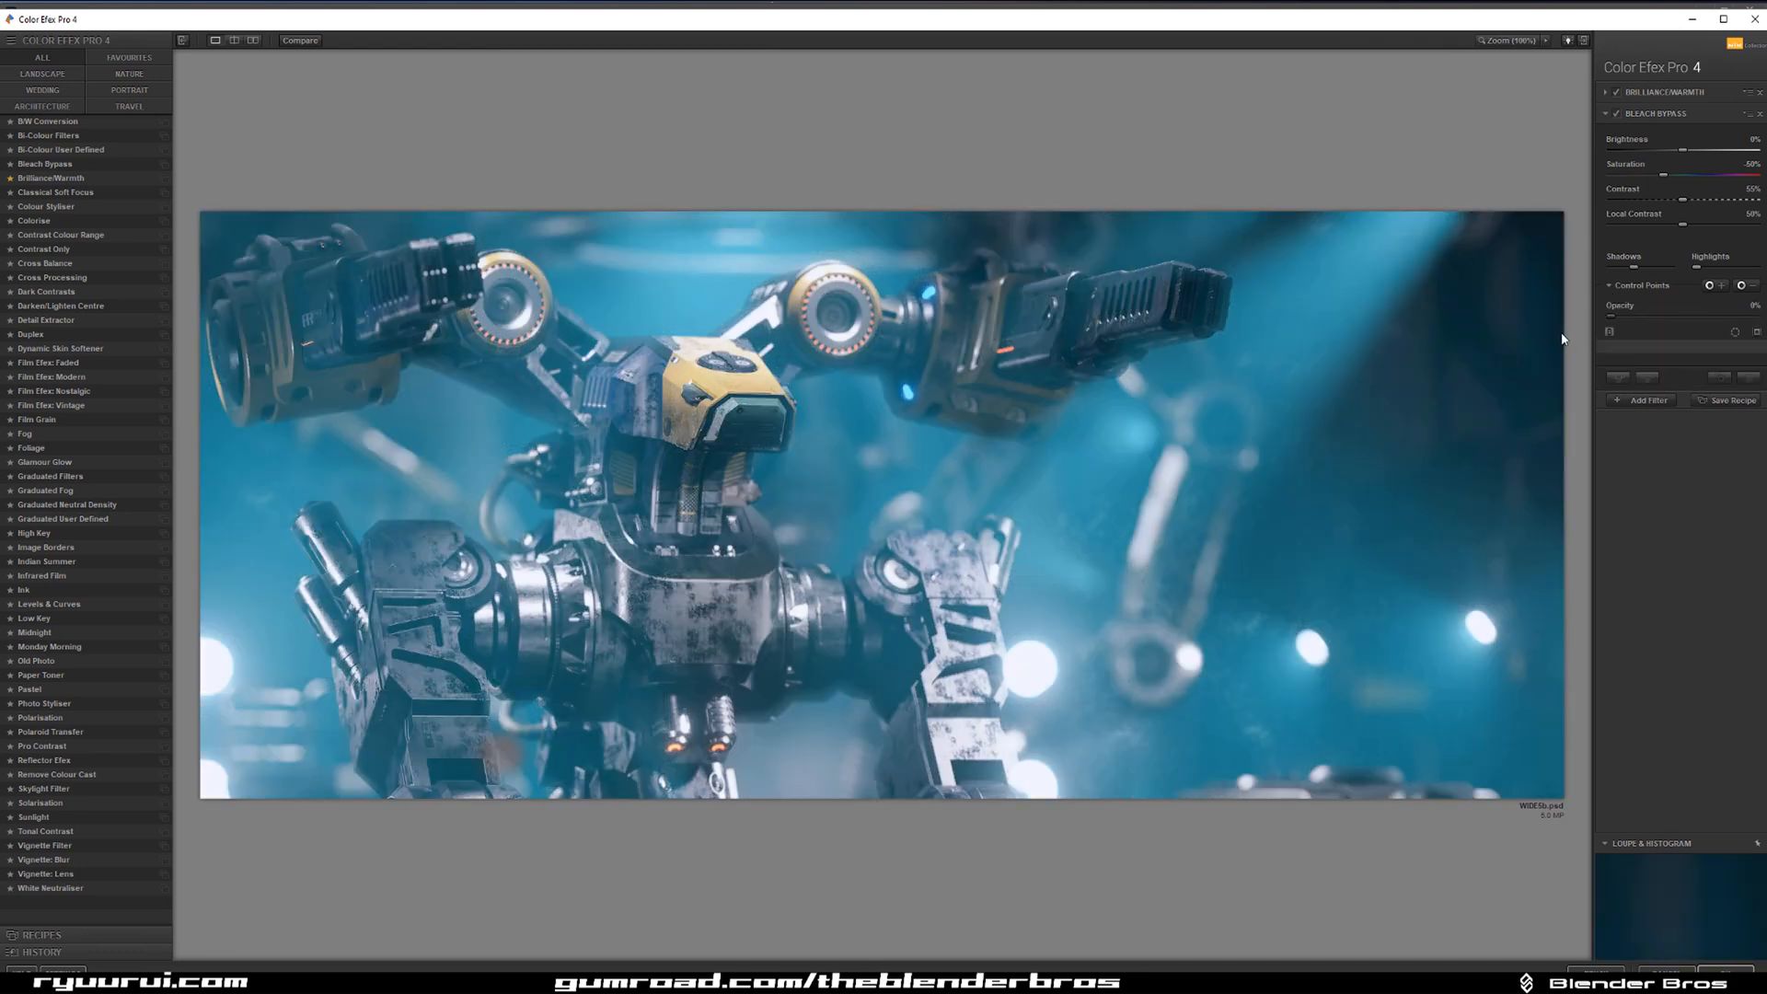
drag(1619, 320, 1628, 319)
click(1737, 970)
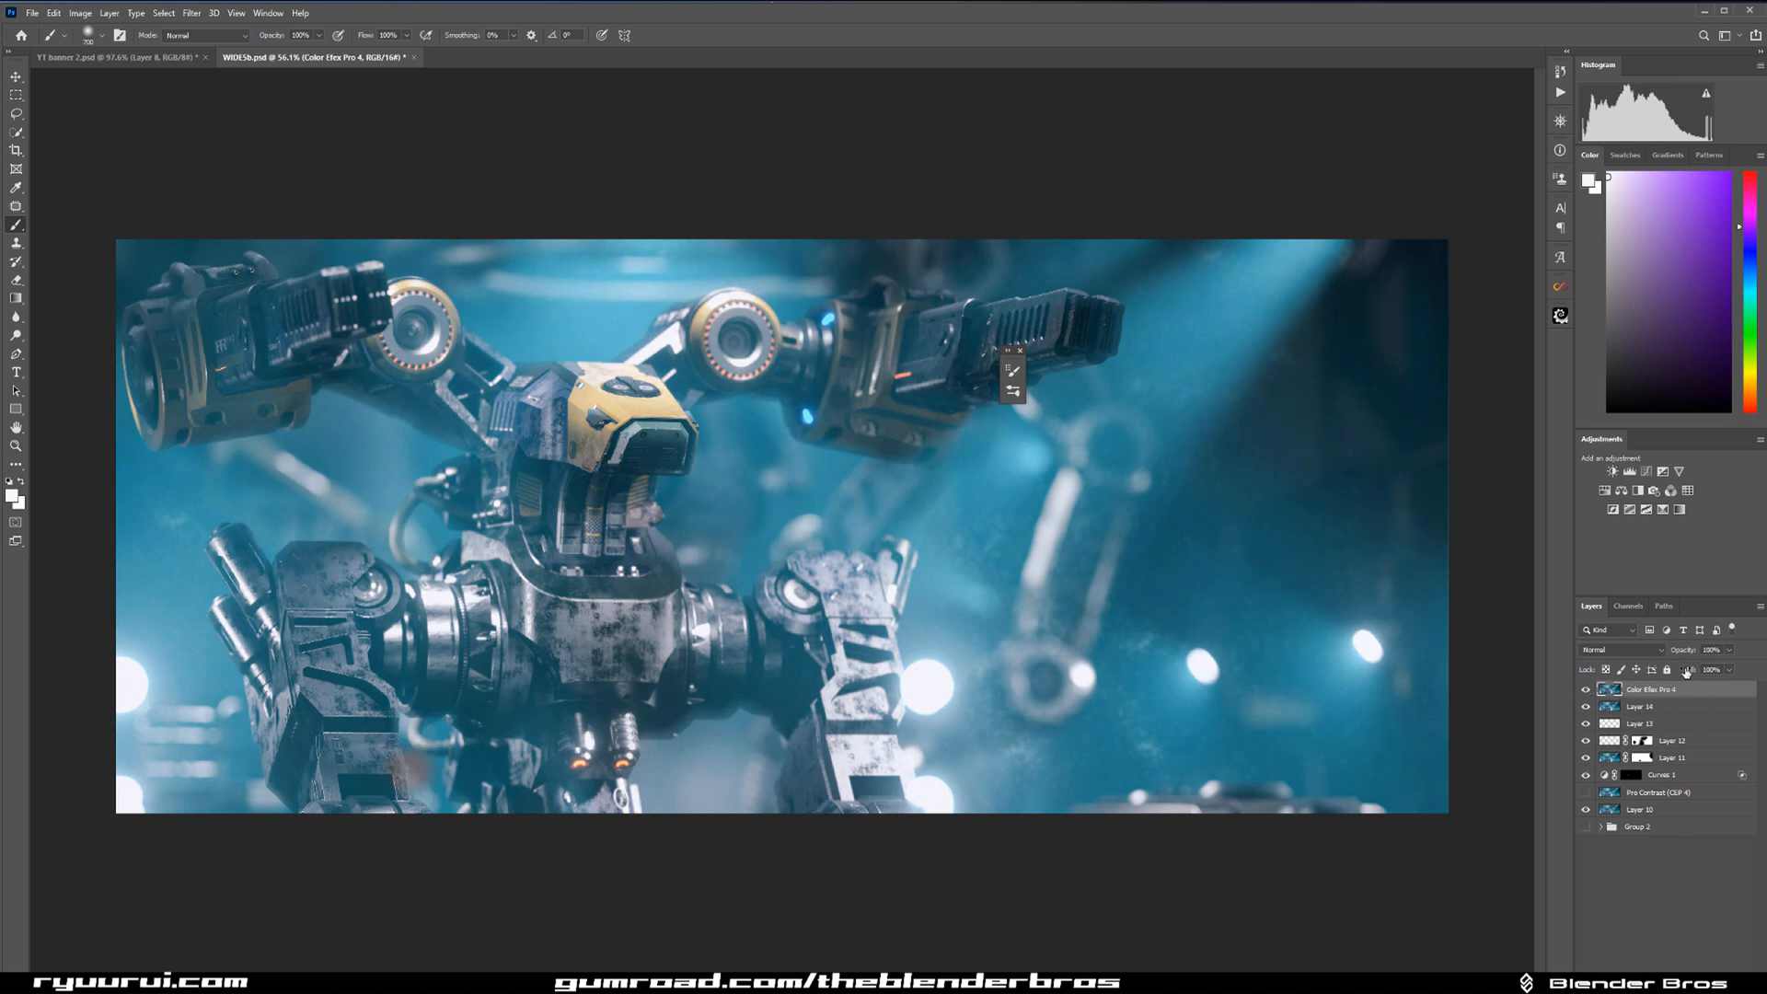
click(1585, 691)
click(1585, 692)
Add a Curves adjustment layer with a subtle S-curve that slightly darkens the shadows and brightens the highlights.
click(1662, 471)
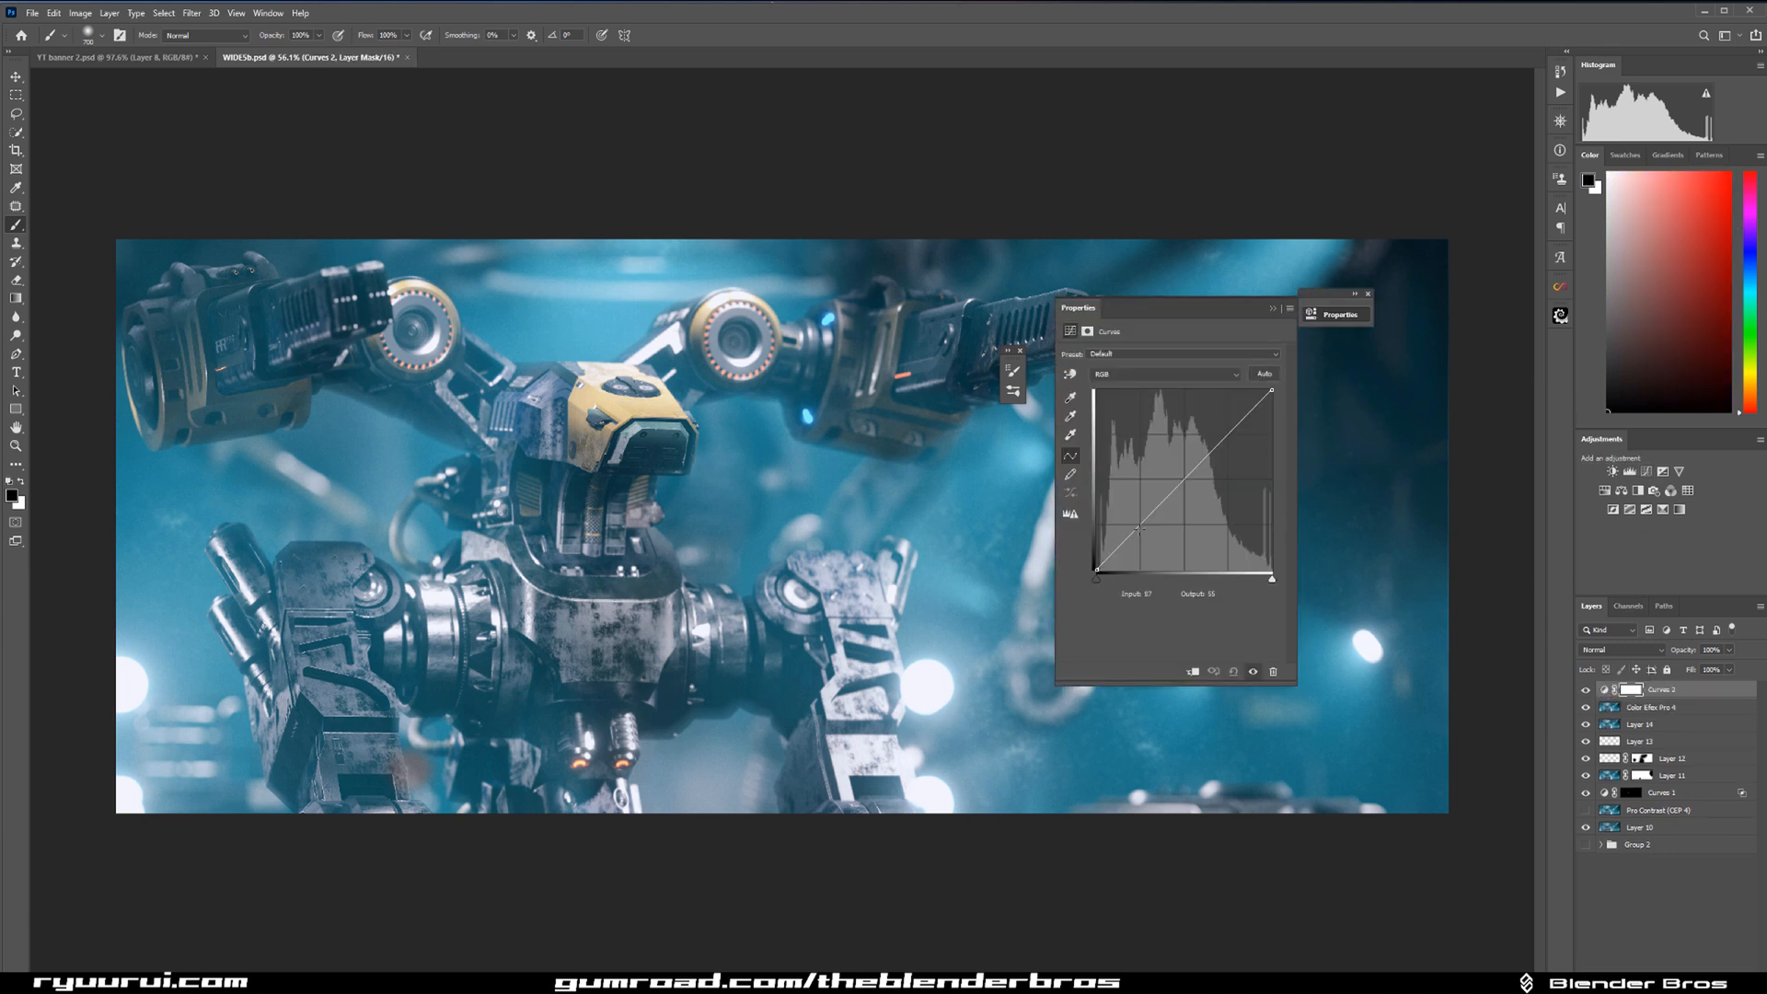
click(1139, 528)
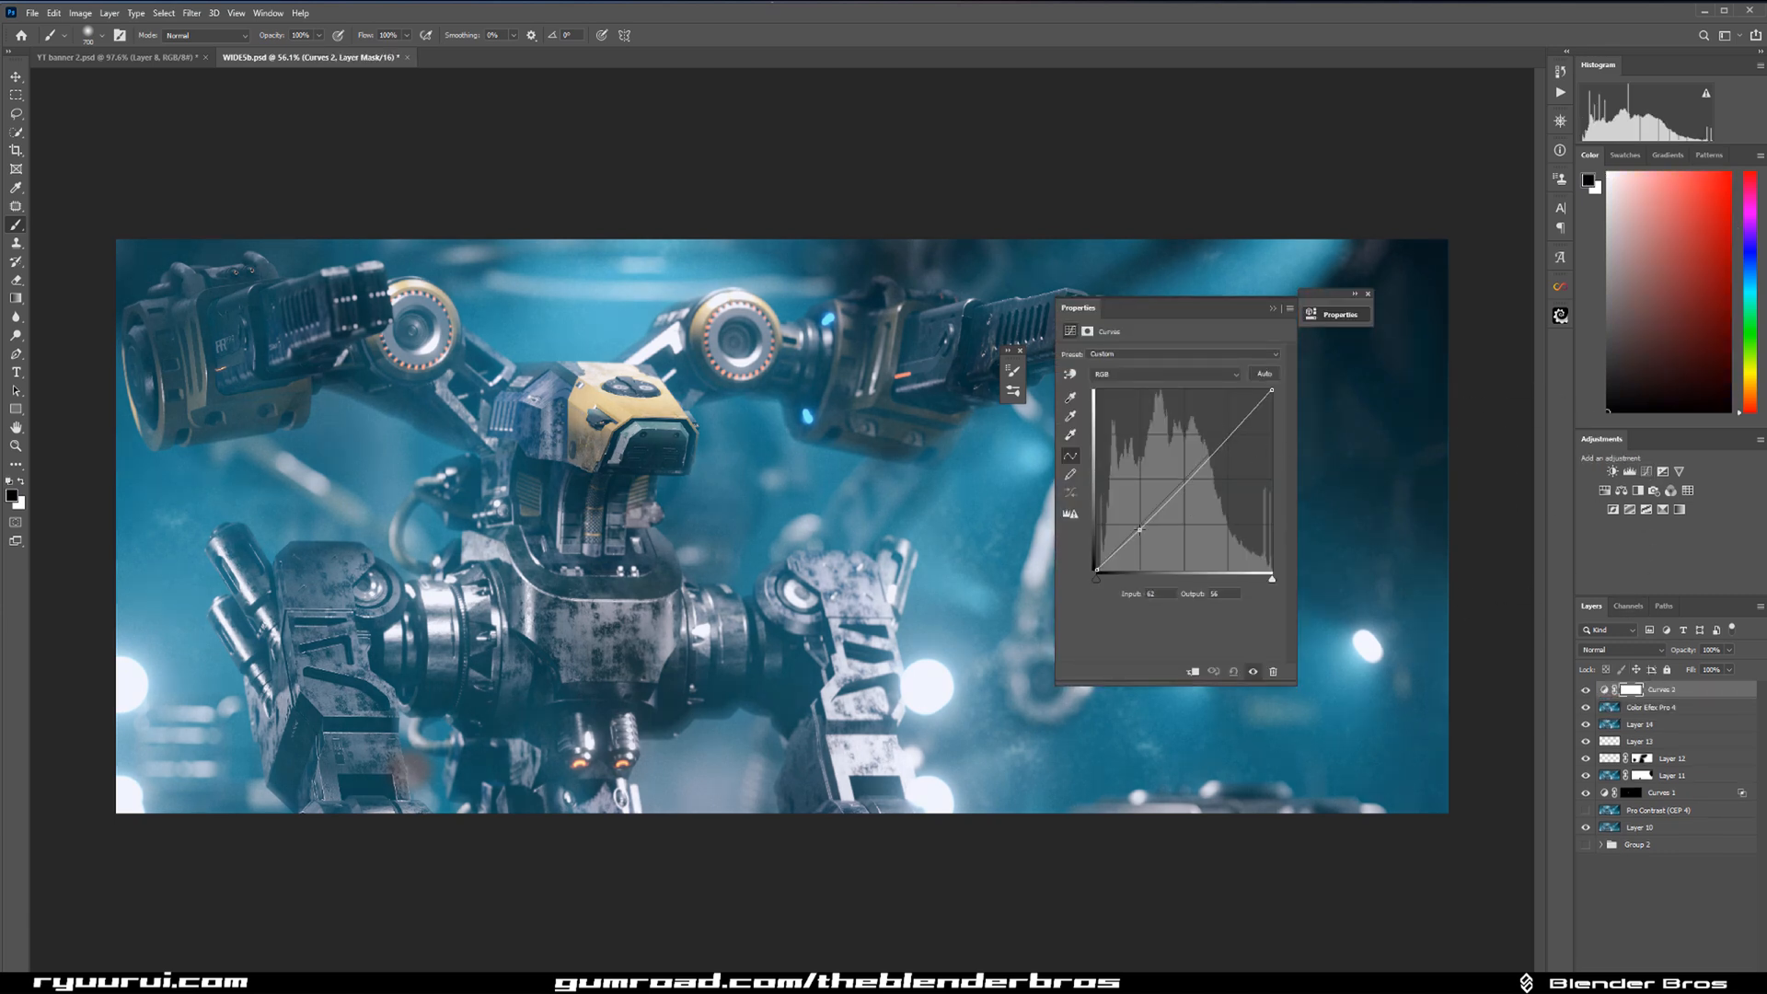
click(1208, 450)
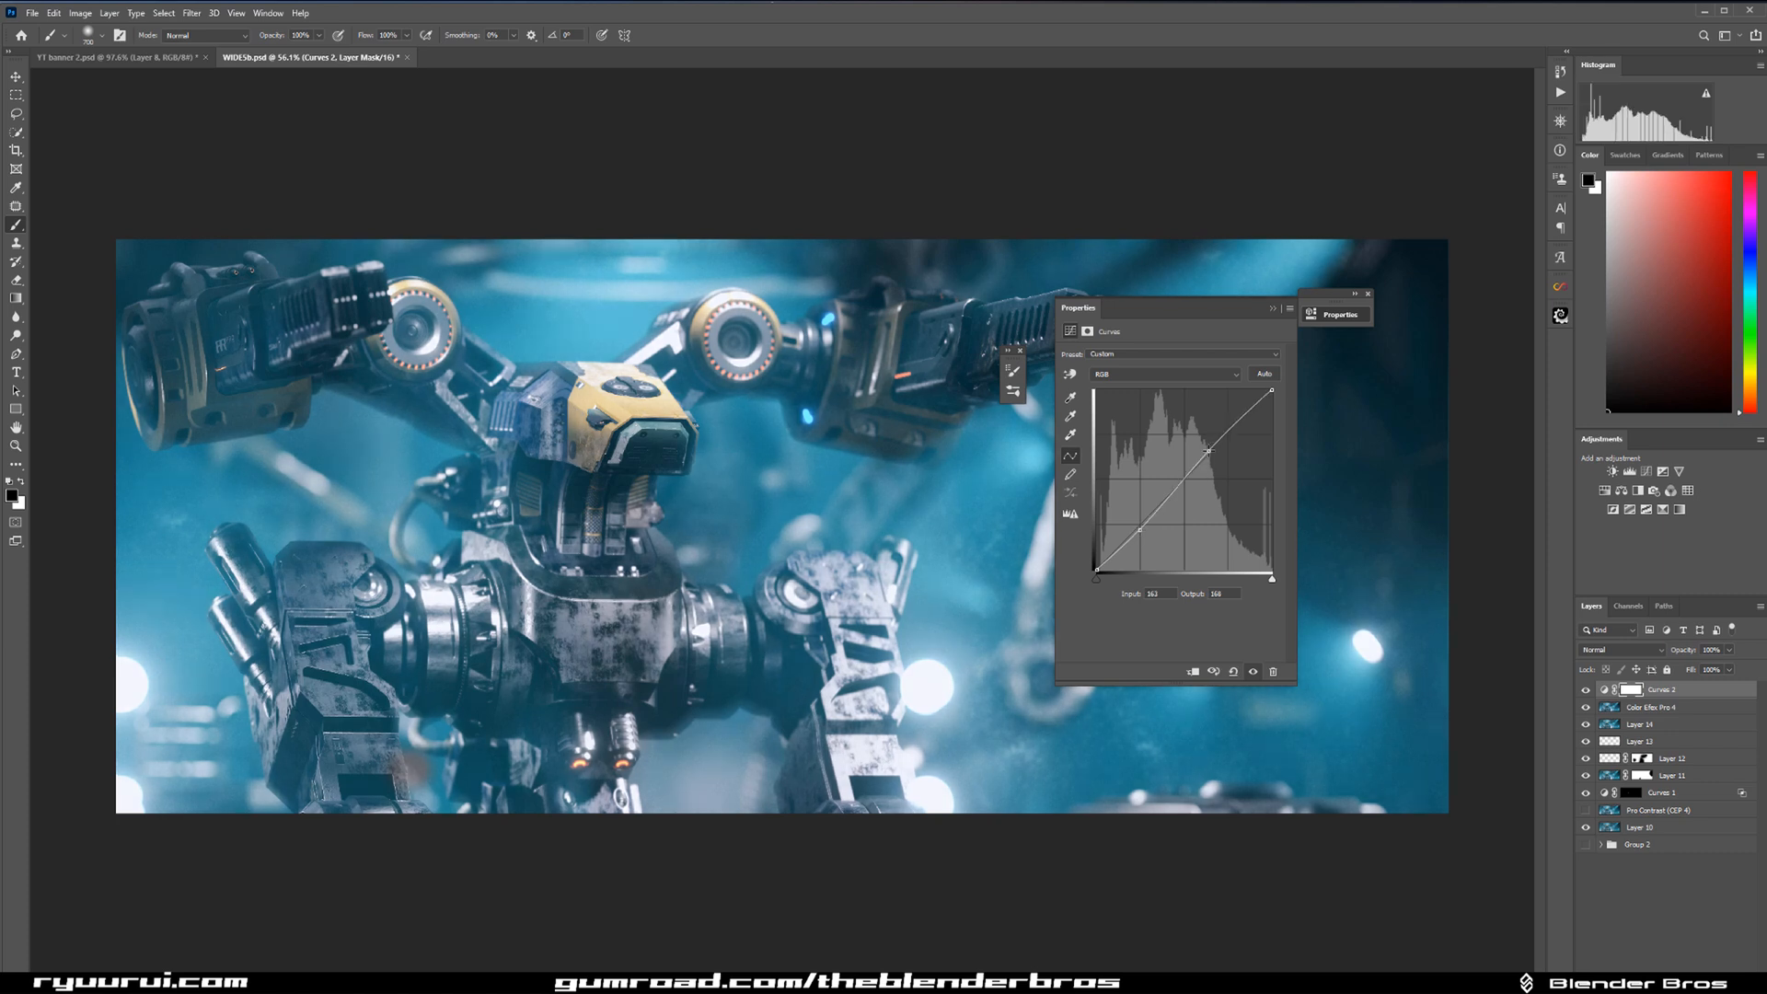
Slightly lower the curve's shadow point and set the Curves 2 layer's blend mode to Luminosity.
drag(1140, 529, 1142, 531)
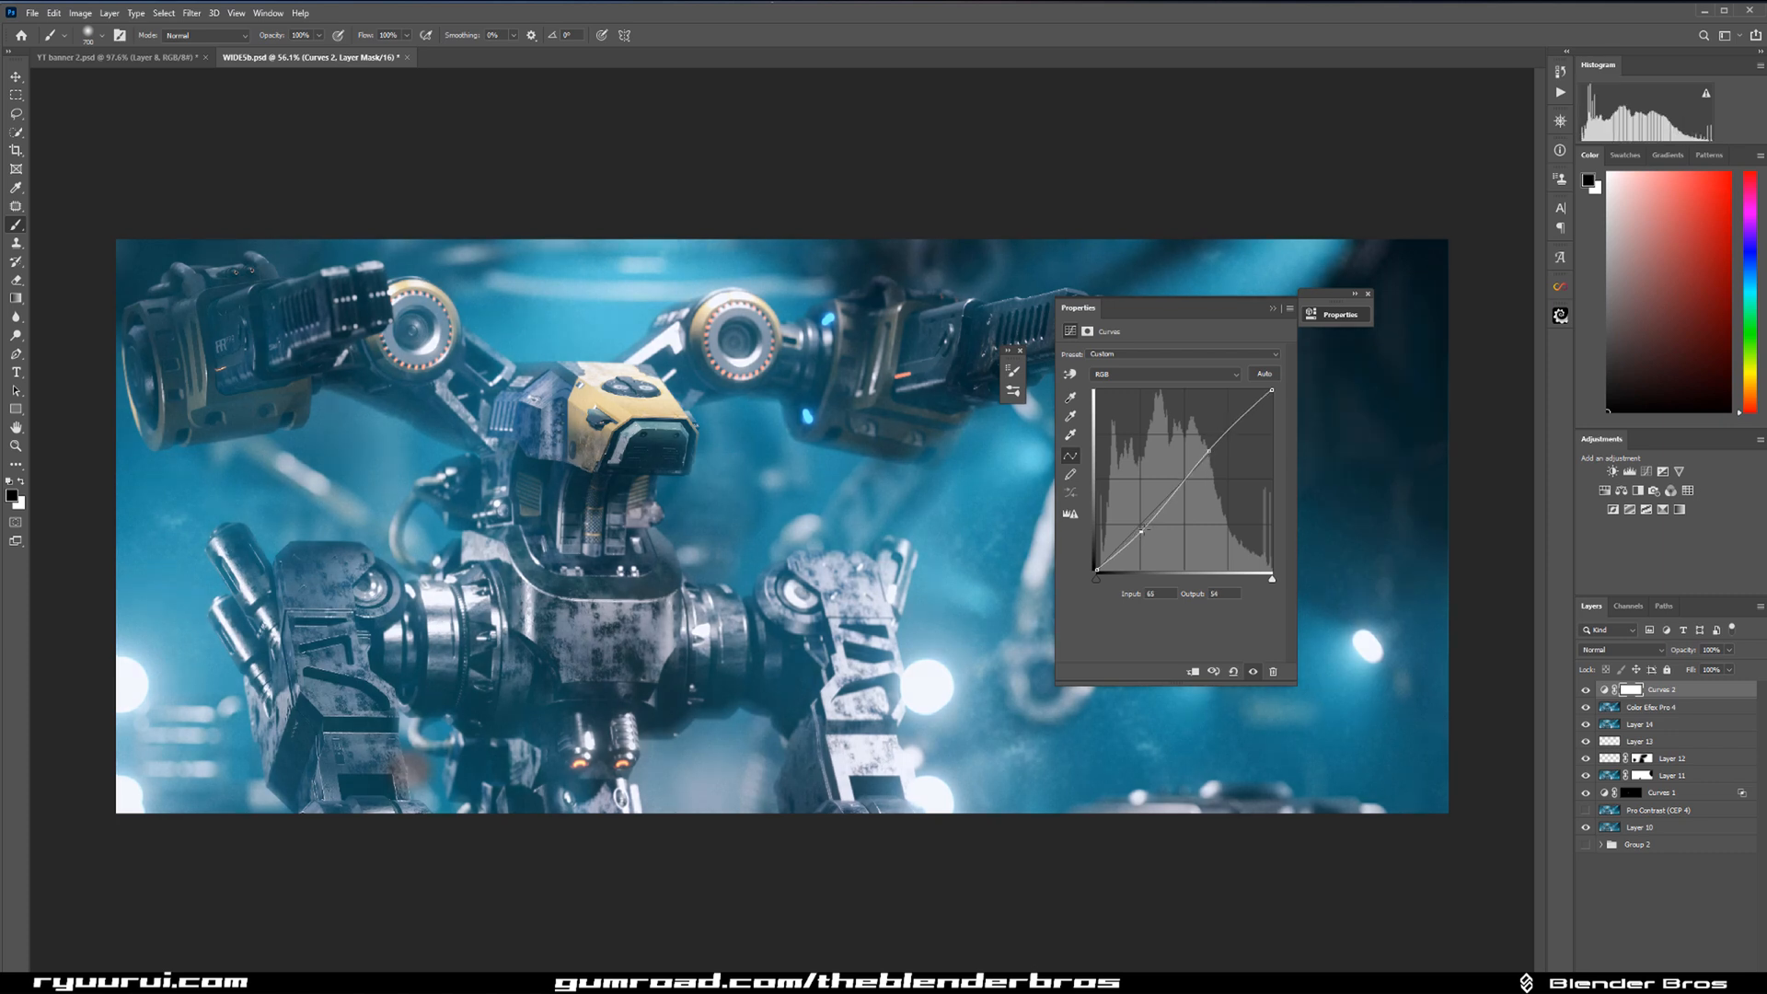
click(1273, 309)
click(1584, 690)
click(1585, 689)
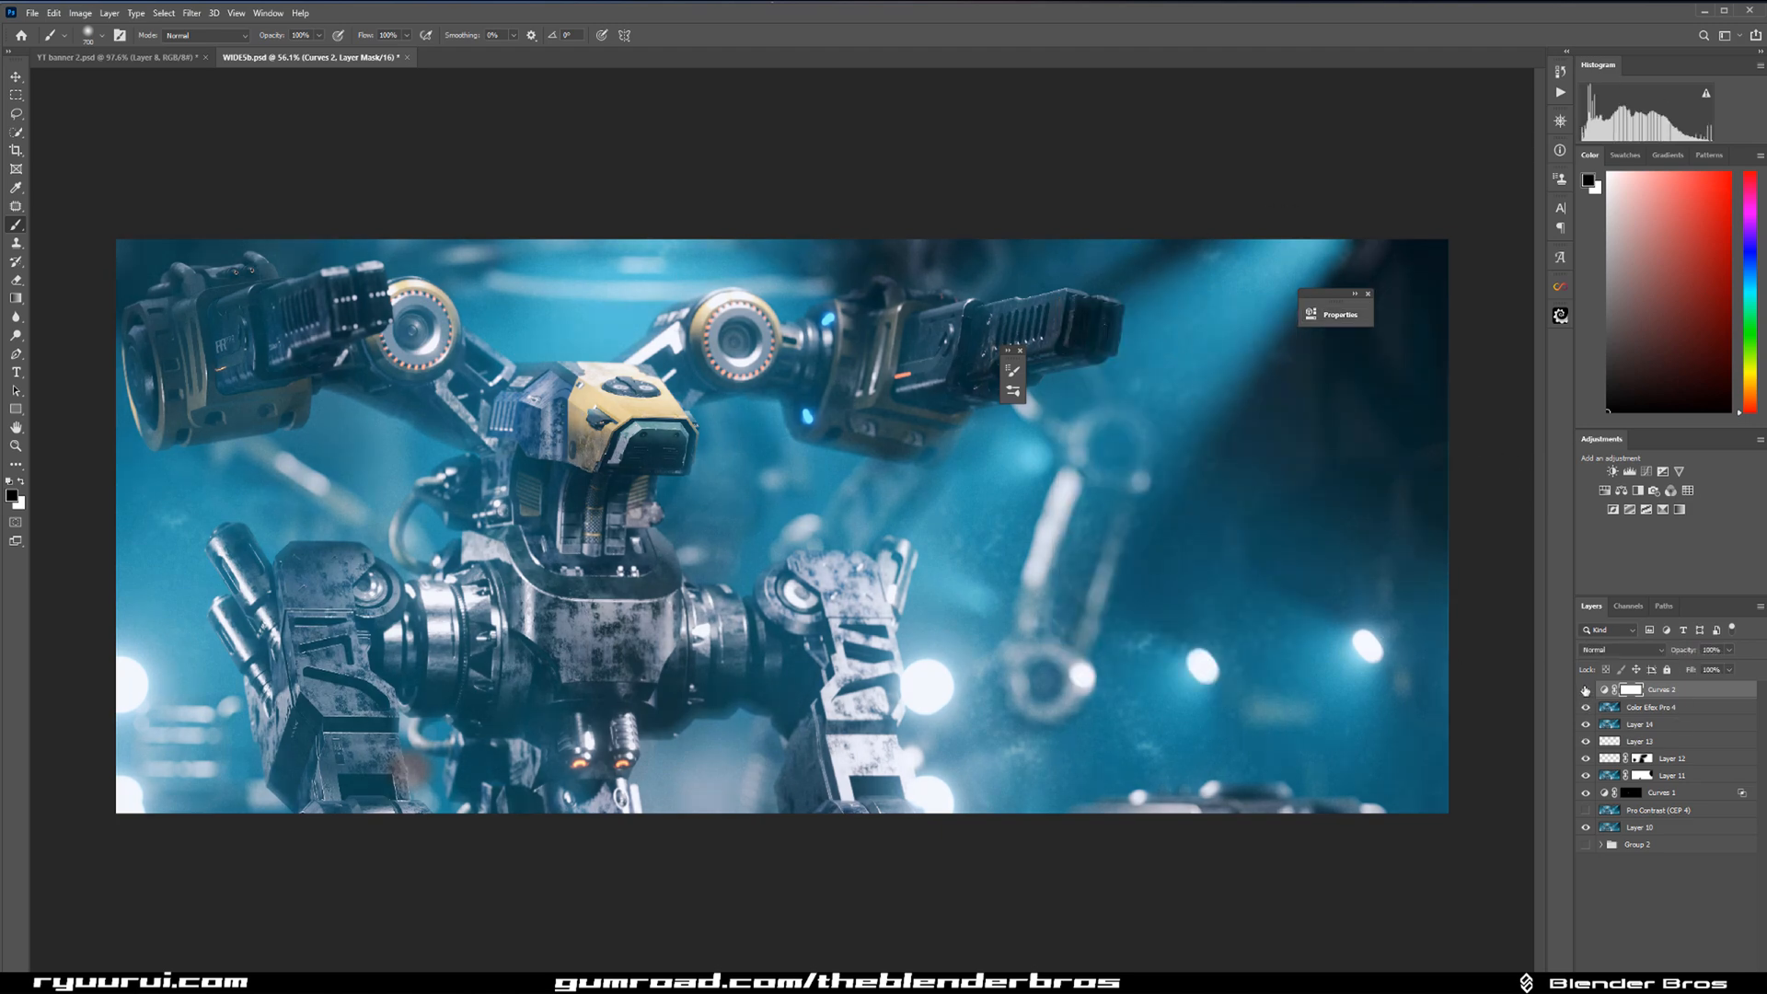
click(1589, 690)
click(1588, 690)
click(1369, 296)
click(1627, 652)
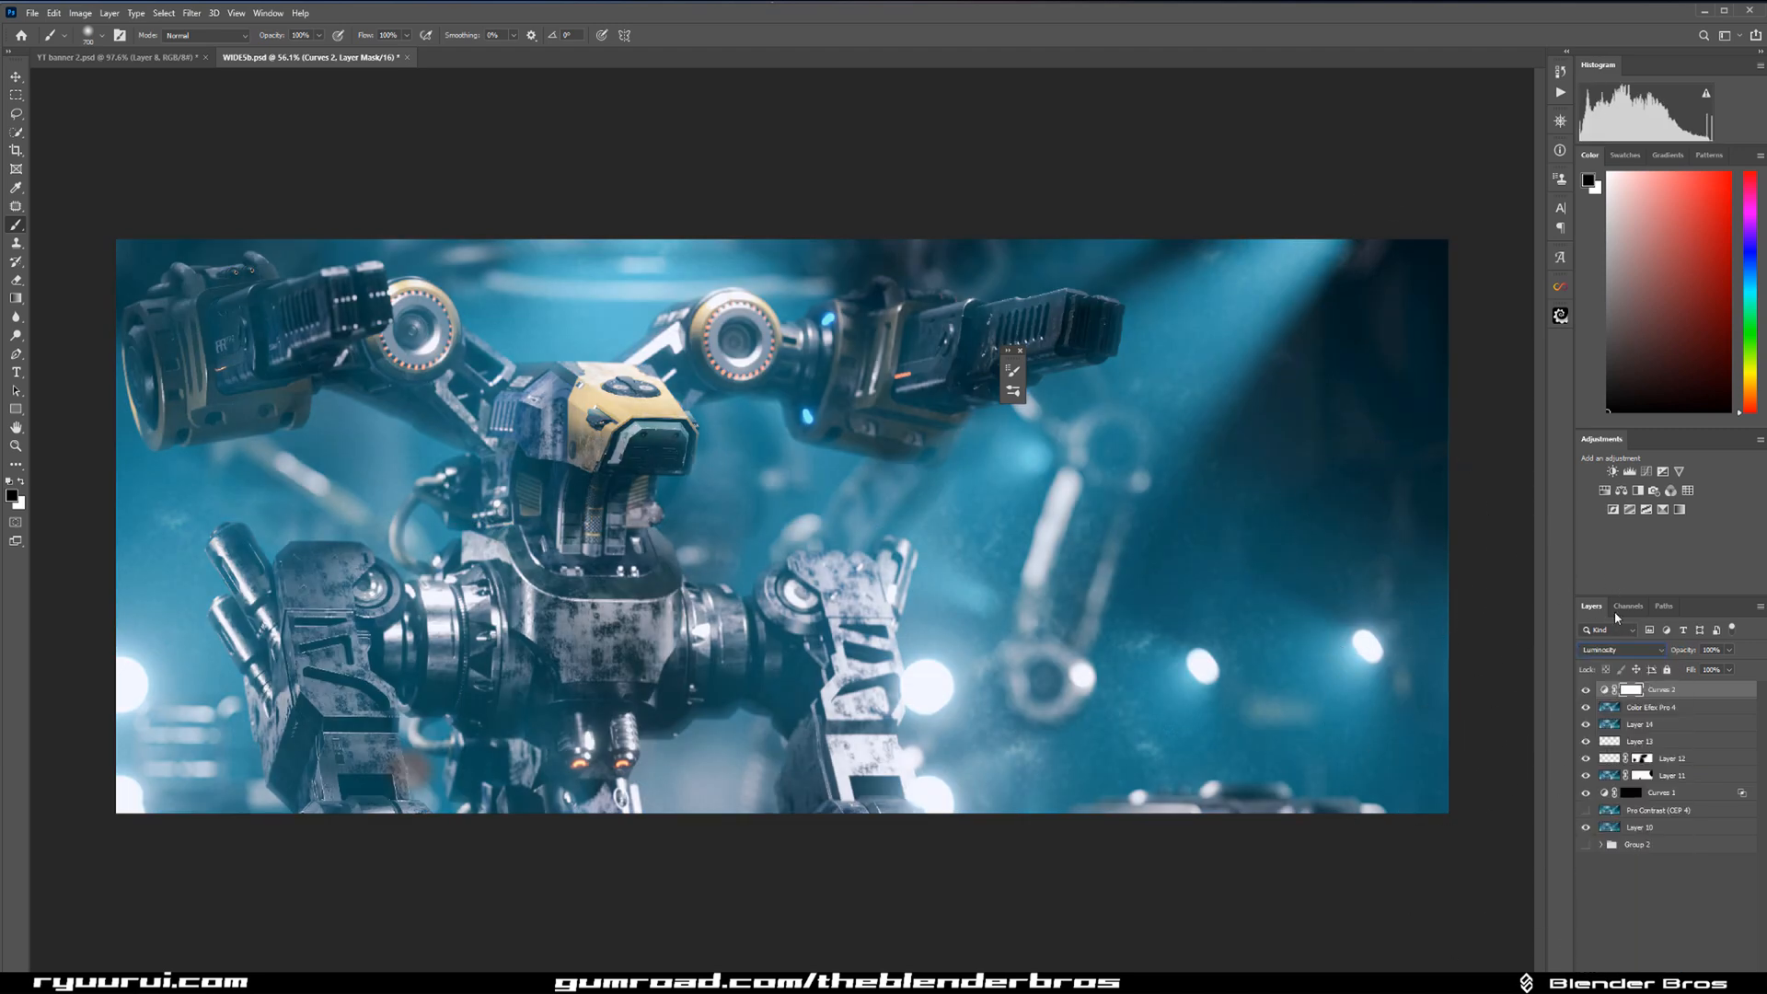
Add a Vibrance adjustment layer with vibrance at about +65 and compare the image with and without it.
click(1679, 471)
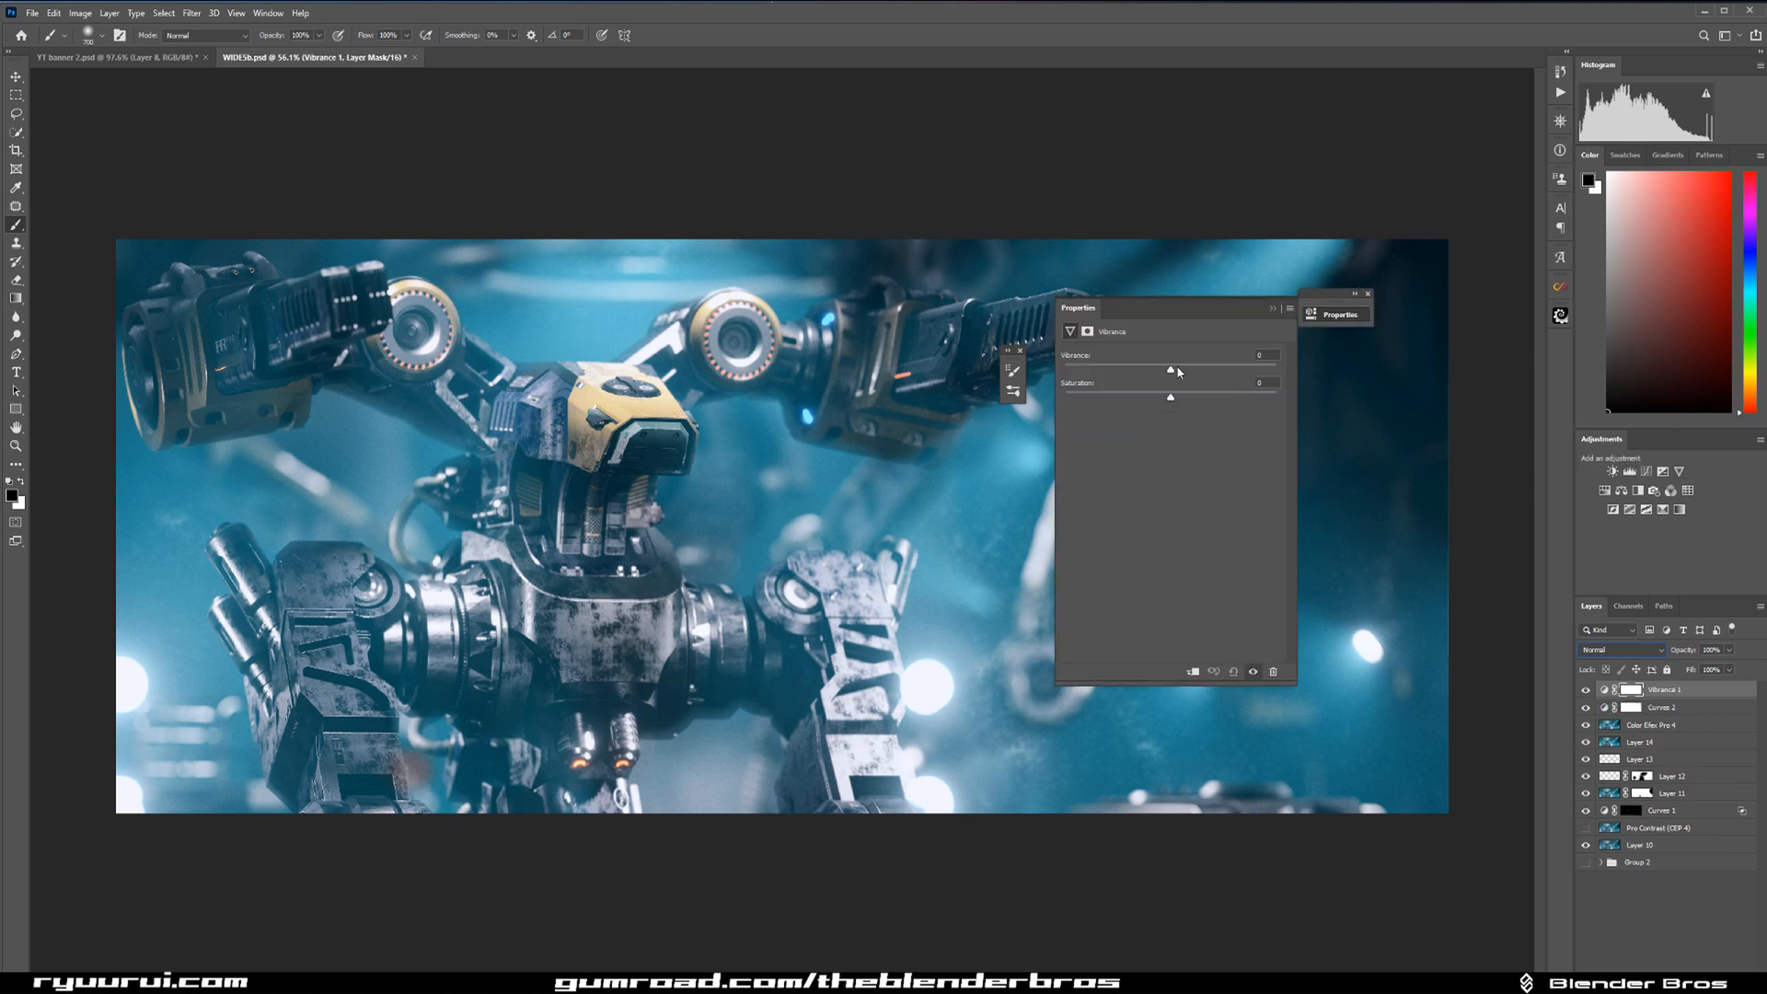
drag(1203, 365, 1238, 368)
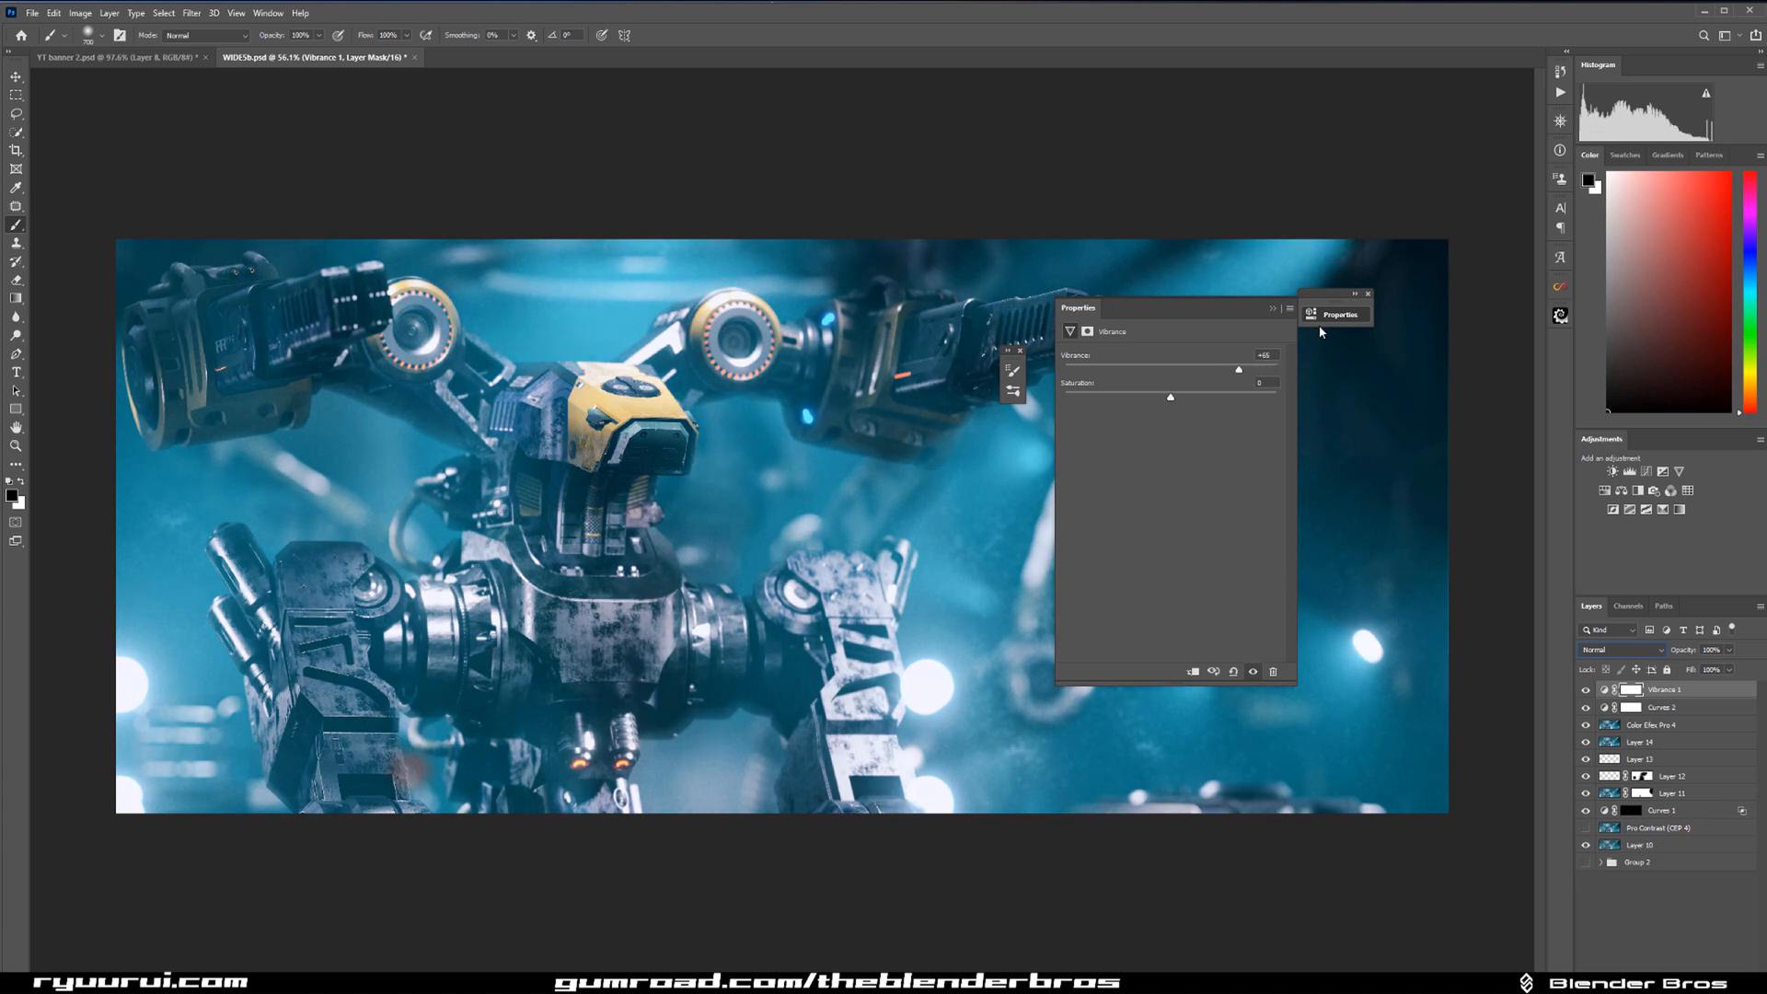
click(1274, 310)
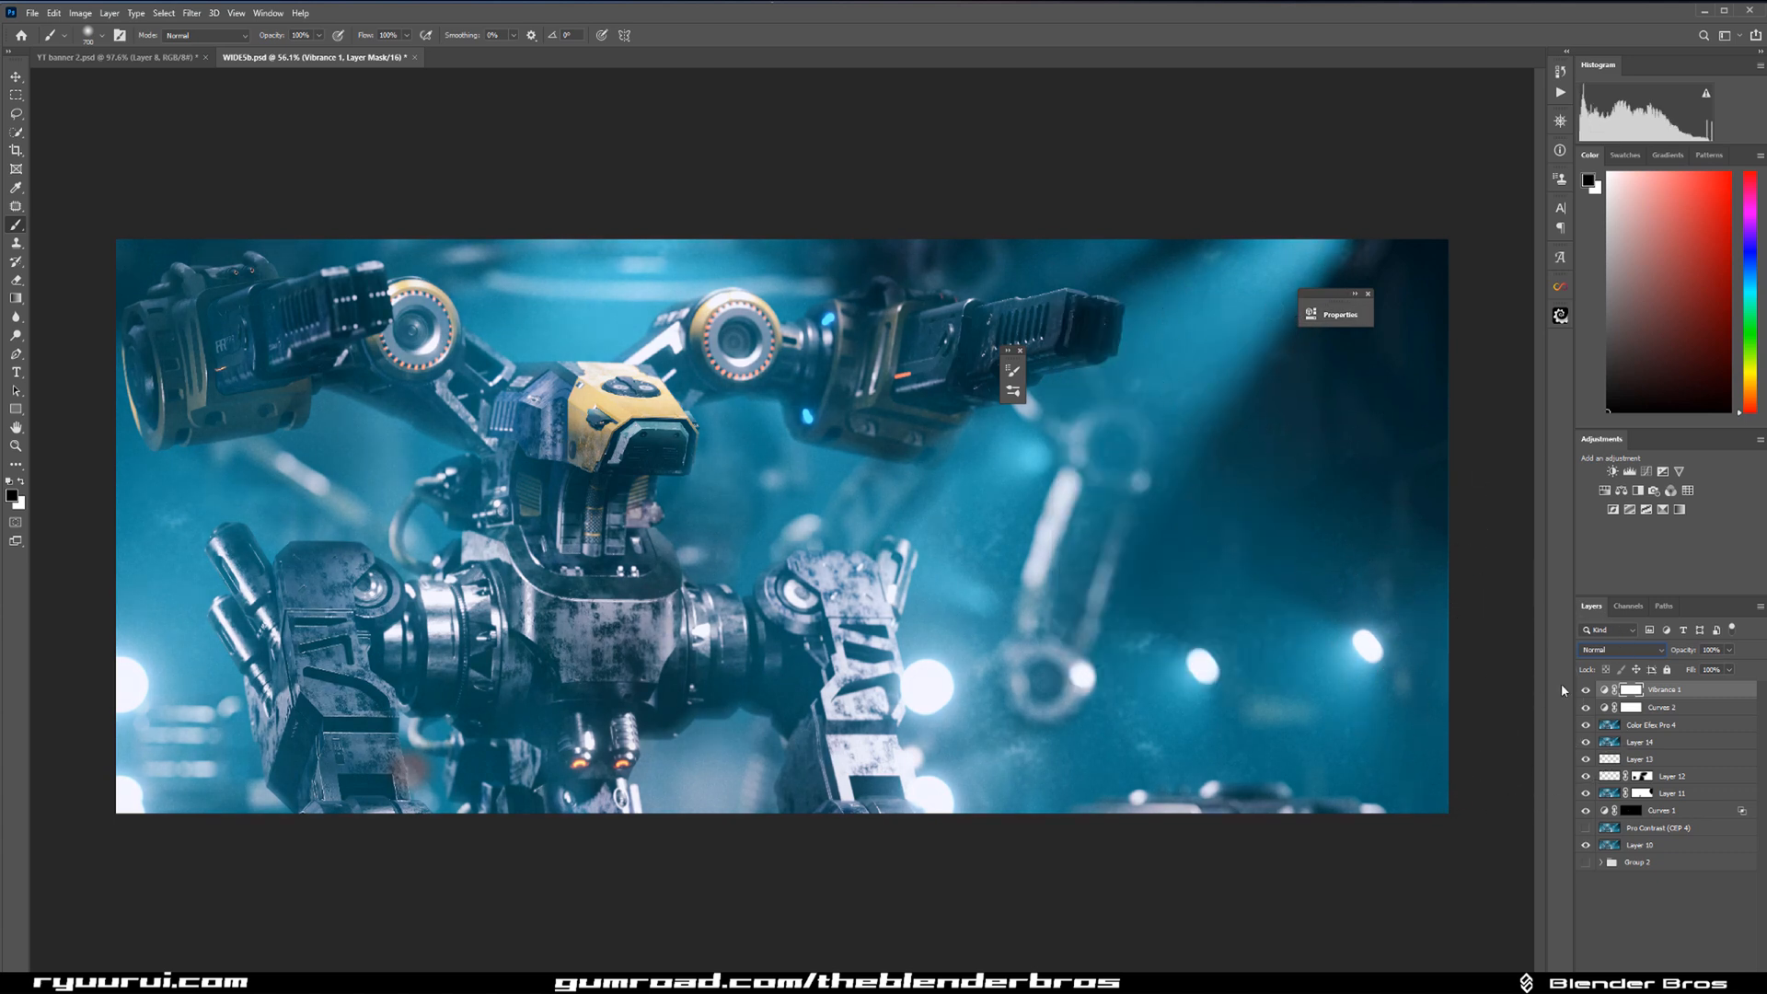
click(1584, 691)
click(1584, 690)
Add a Hue/Saturation layer, sample the robot's yellow head to target the Yellows, and raise their saturation moderately.
click(1604, 491)
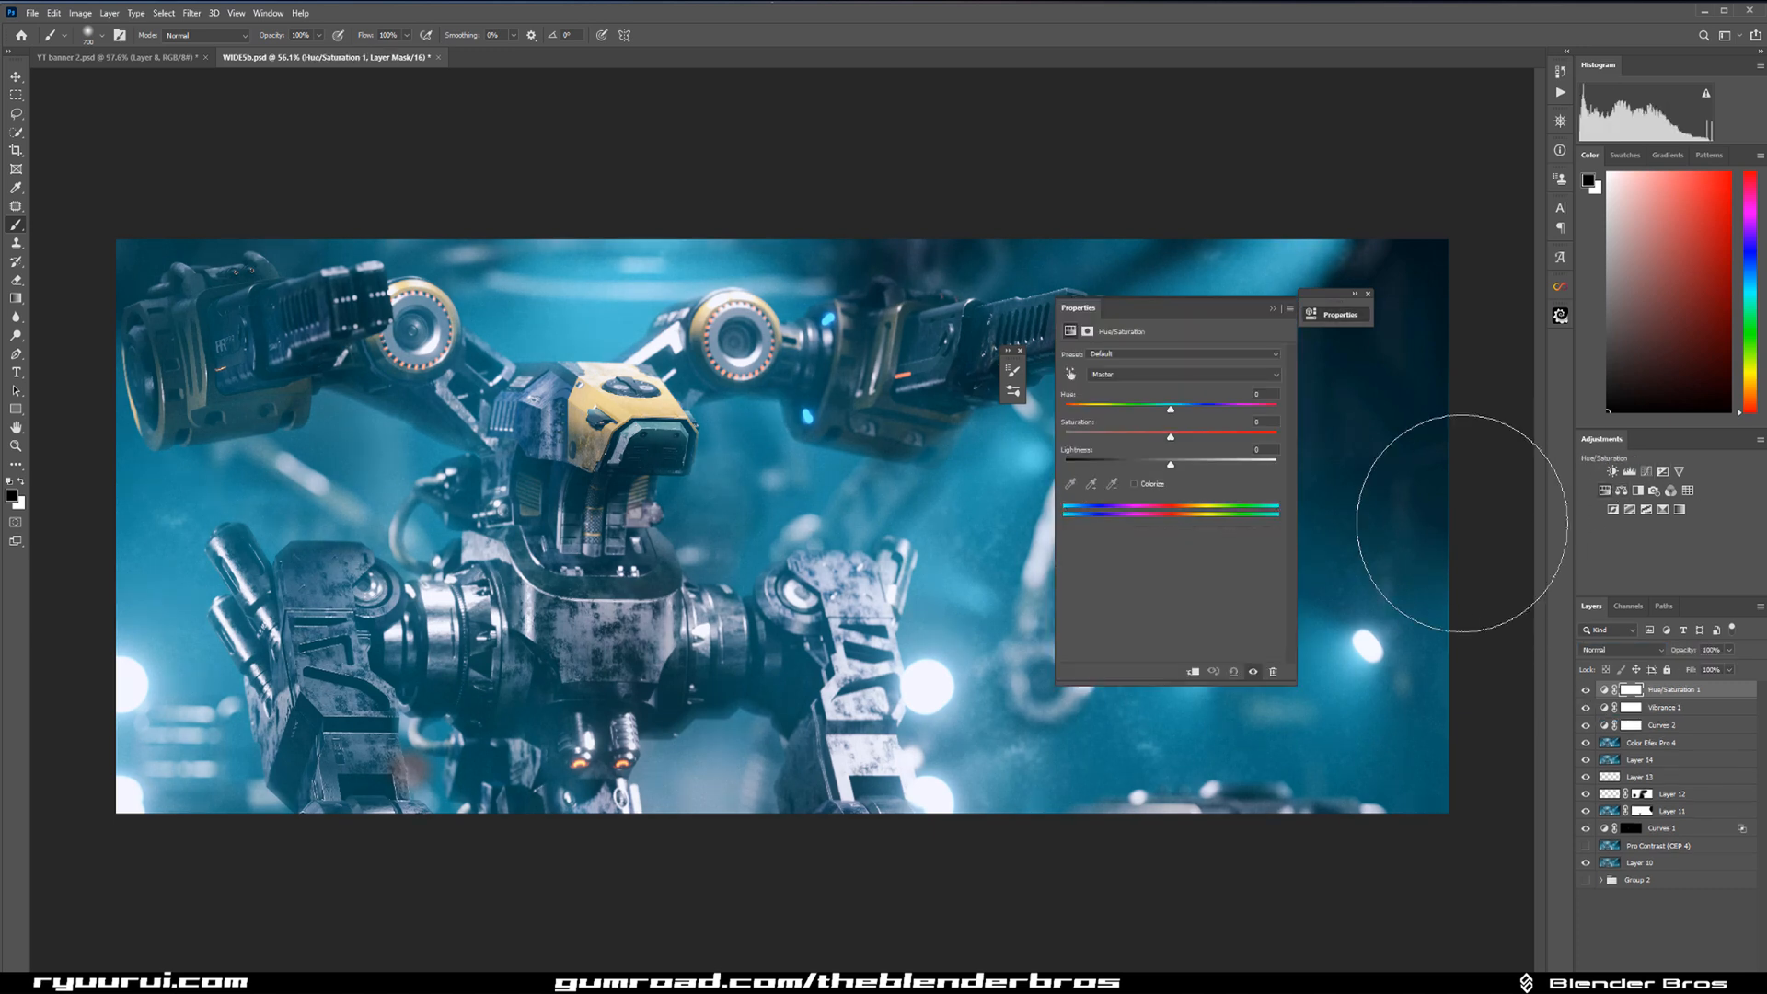
click(1071, 375)
click(668, 411)
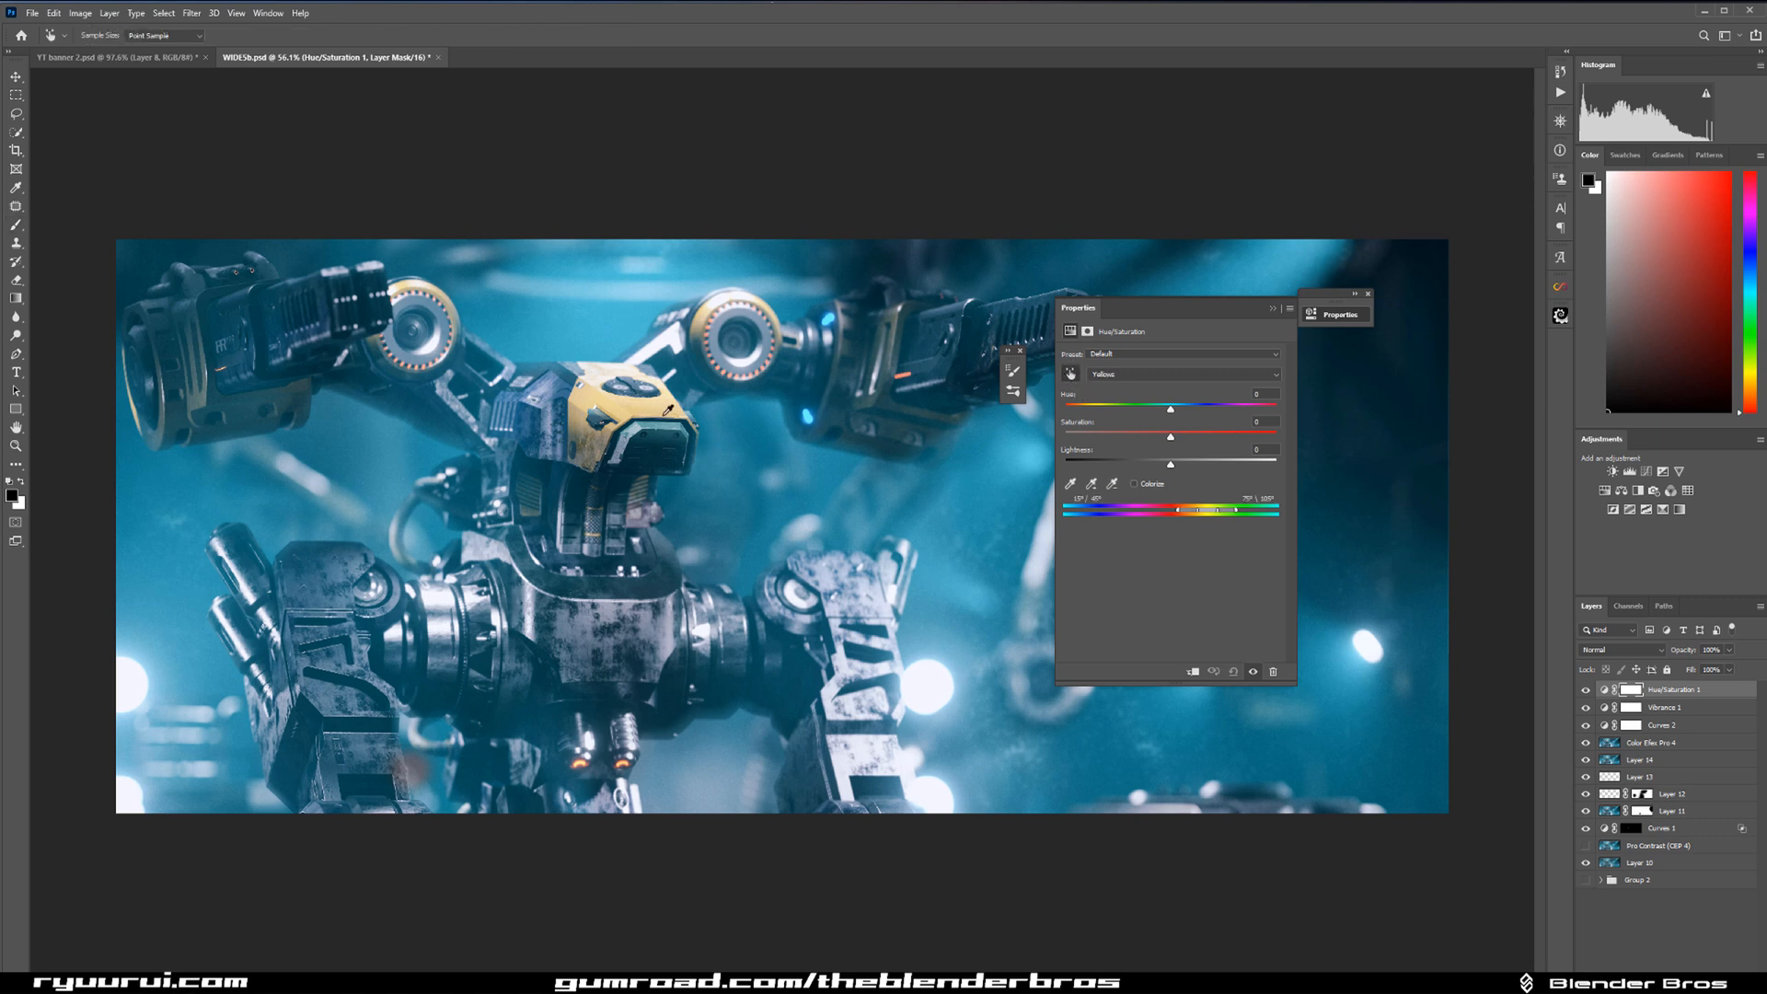
click(1171, 438)
drag(1171, 436, 1174, 436)
drag(1171, 437, 1199, 440)
drag(1200, 439, 1195, 439)
click(1274, 308)
click(1585, 690)
click(1585, 691)
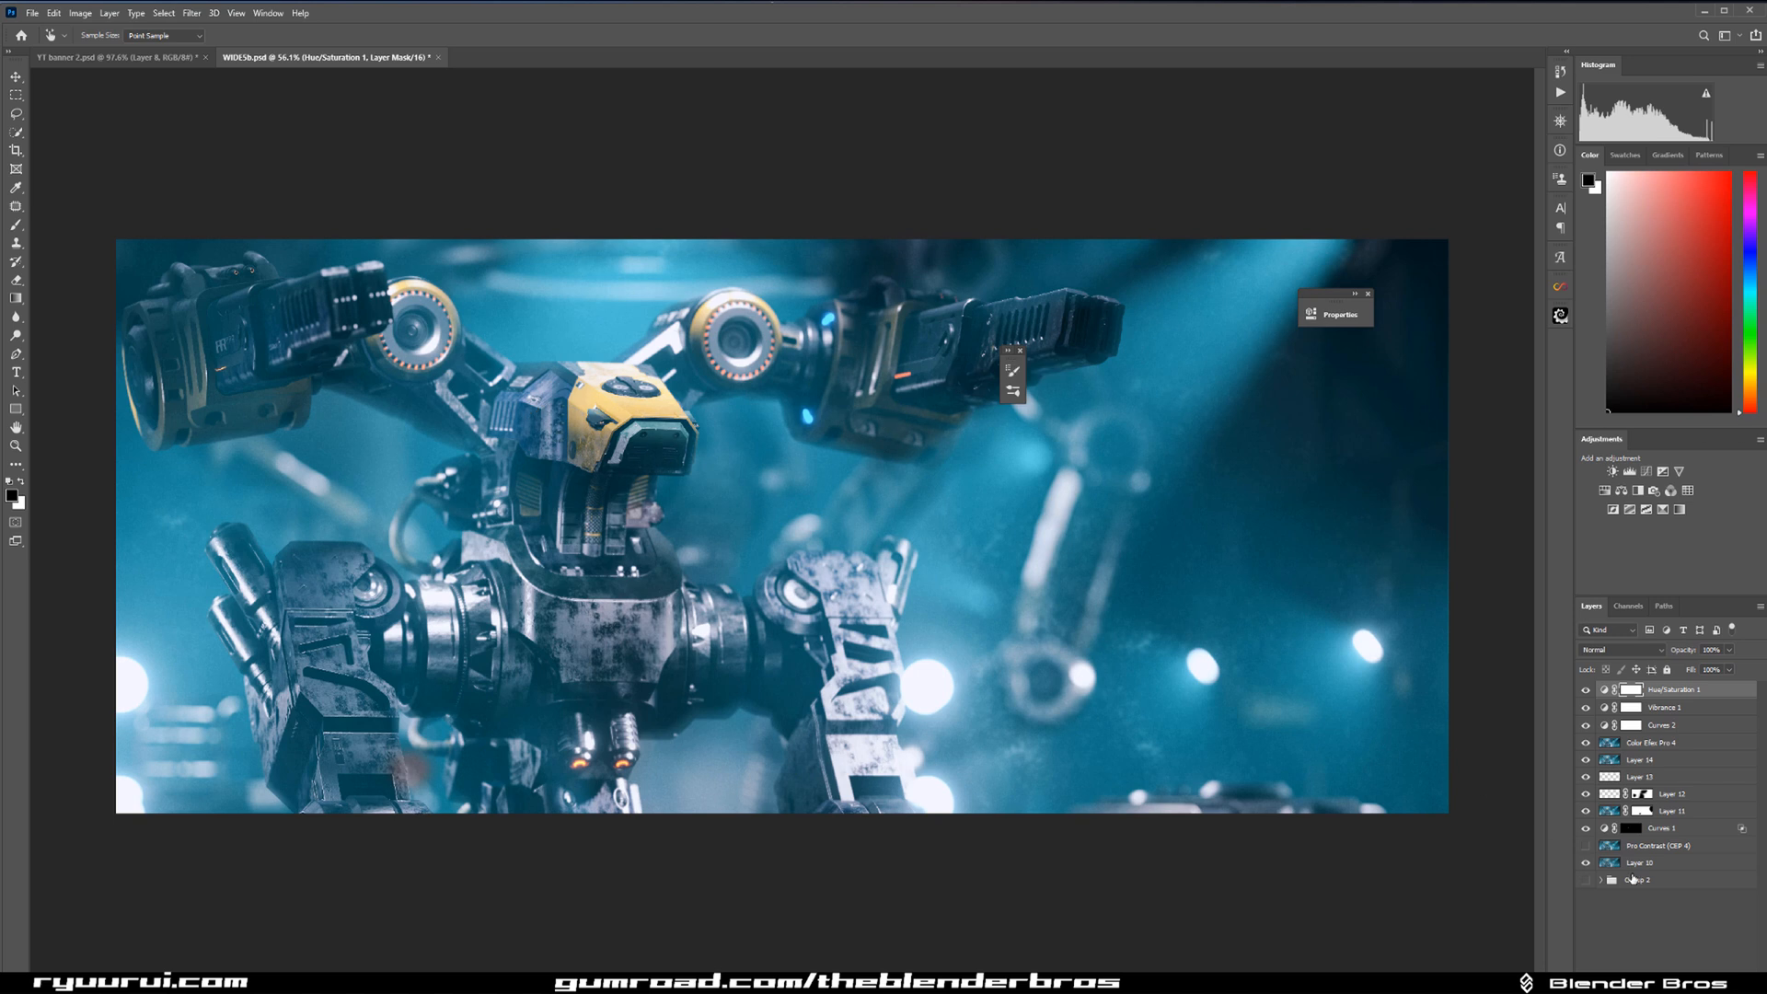
Compare the grade with only Layer 10 visible, and show Layer 14 and the layers above it again.
alt+click(1585, 876)
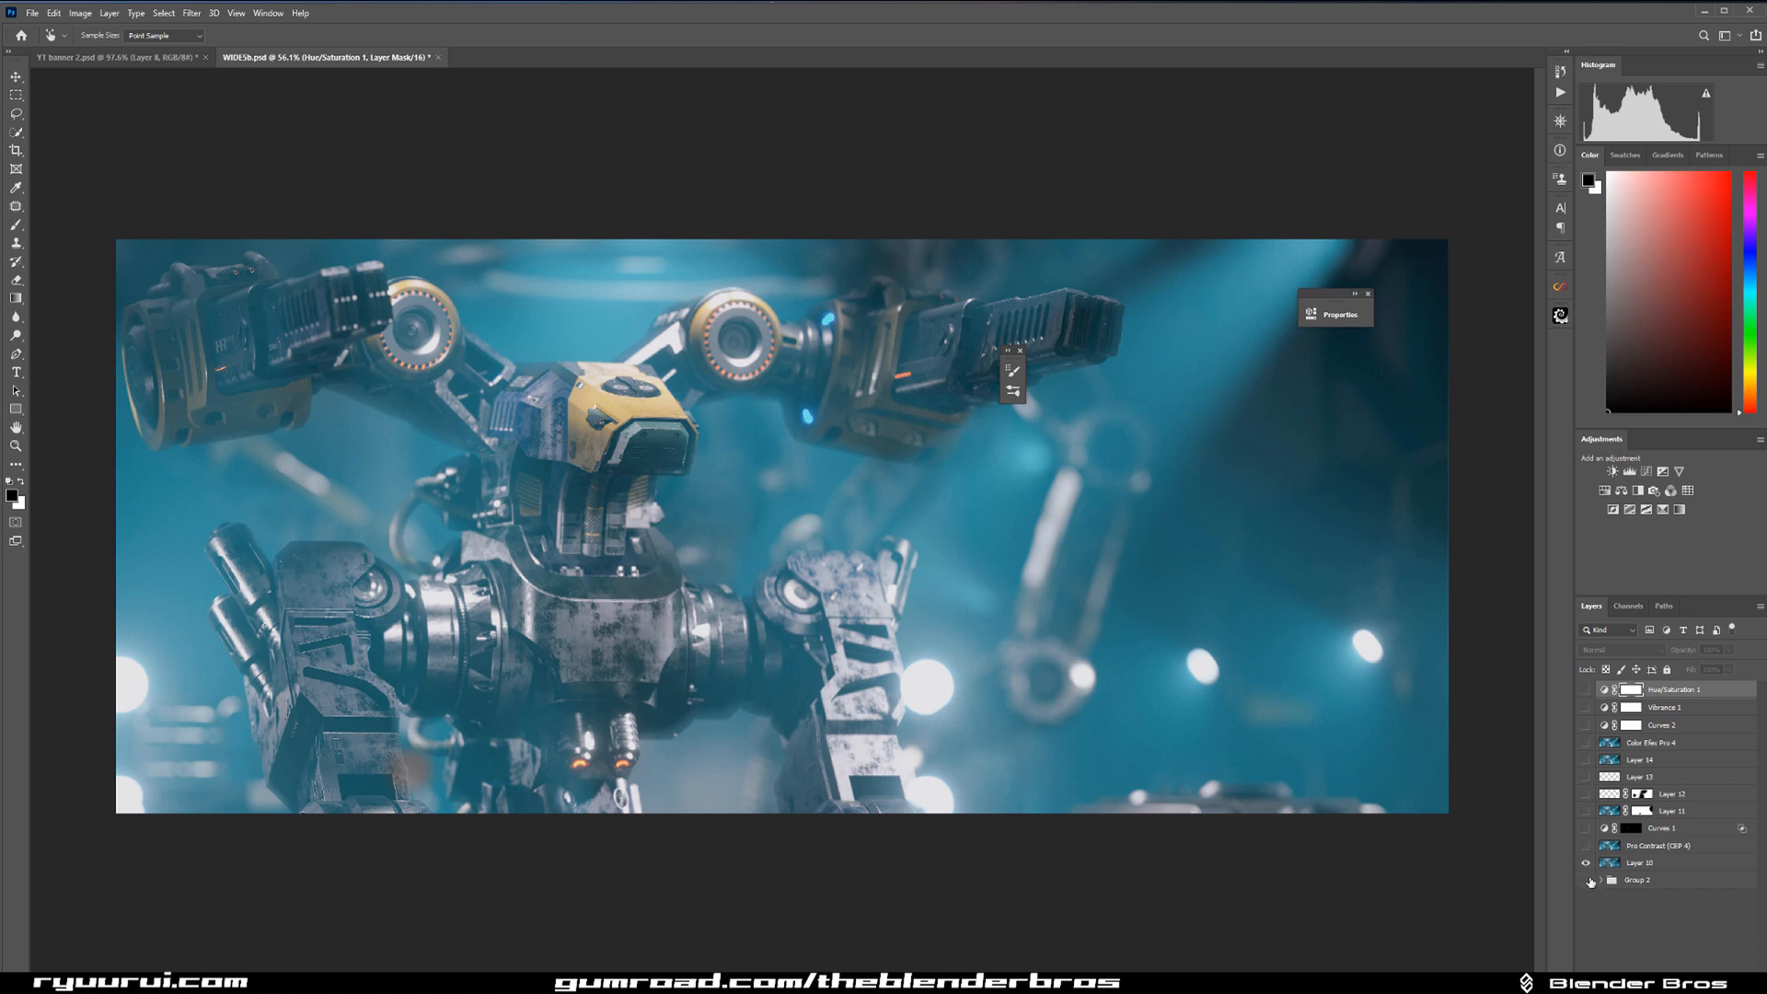
drag(1587, 697, 1585, 760)
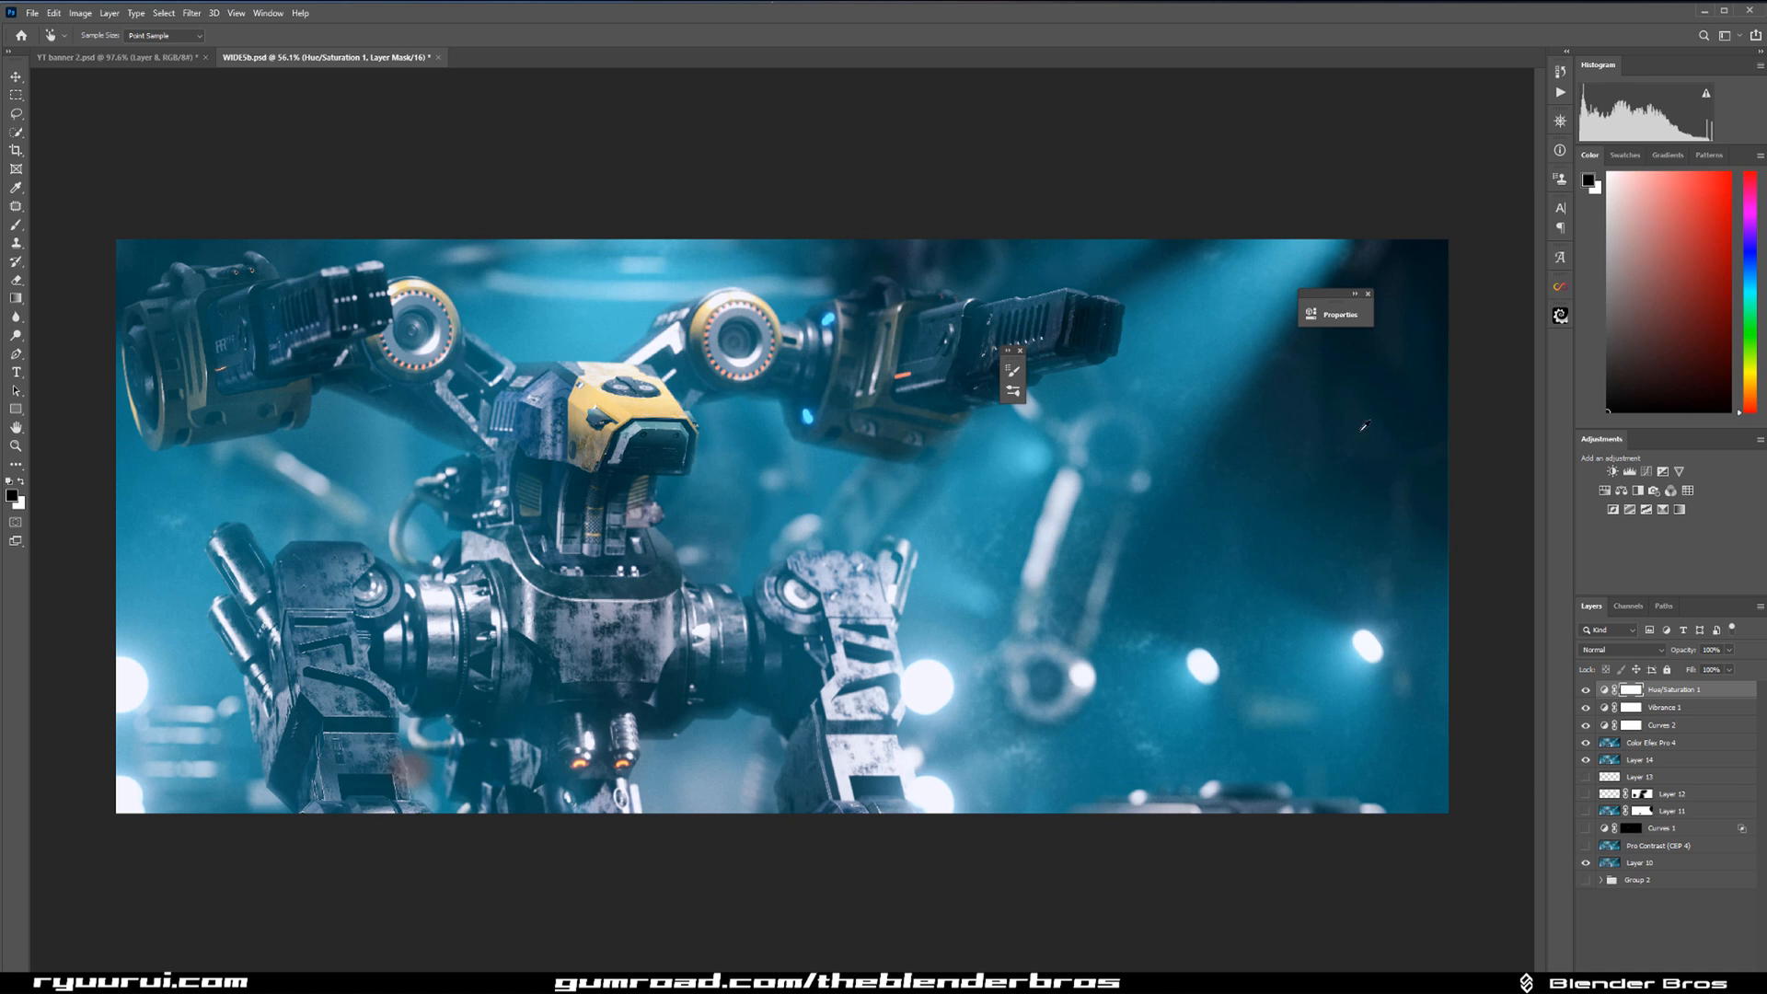
click(1368, 295)
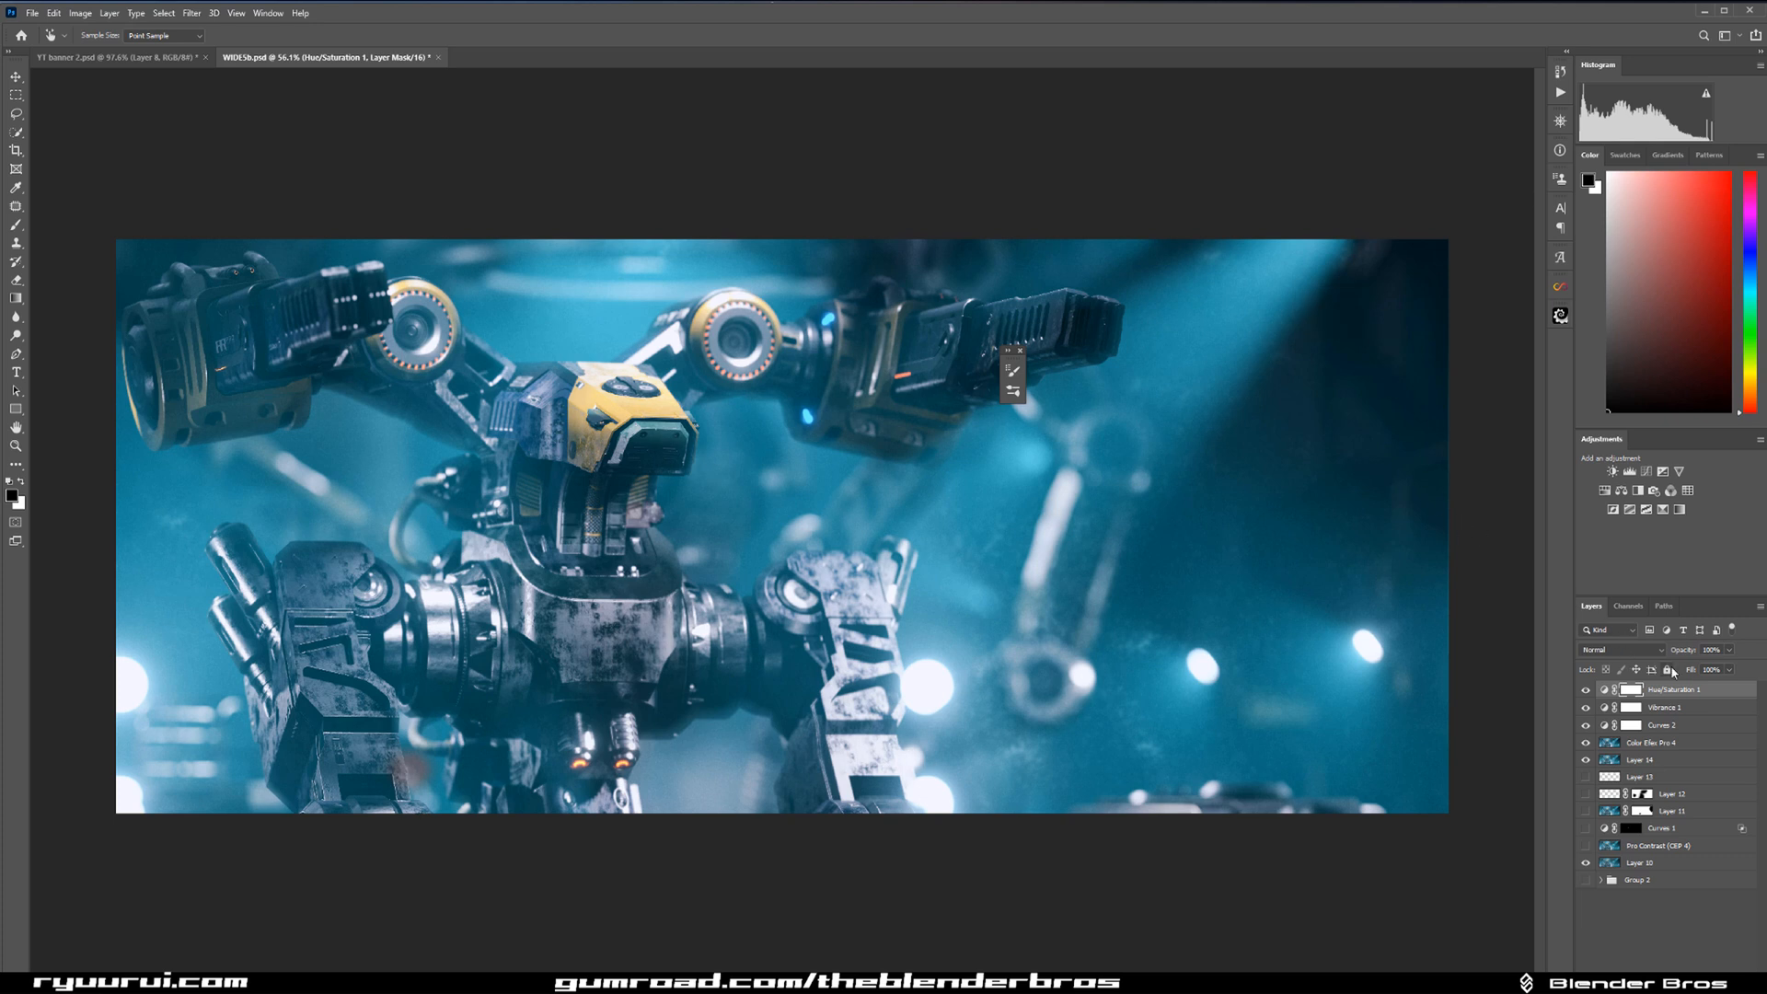
Stamp all visible layers into a new top layer and open it in the Camera Raw Filter.
key(ctrl+shift+alt+e)
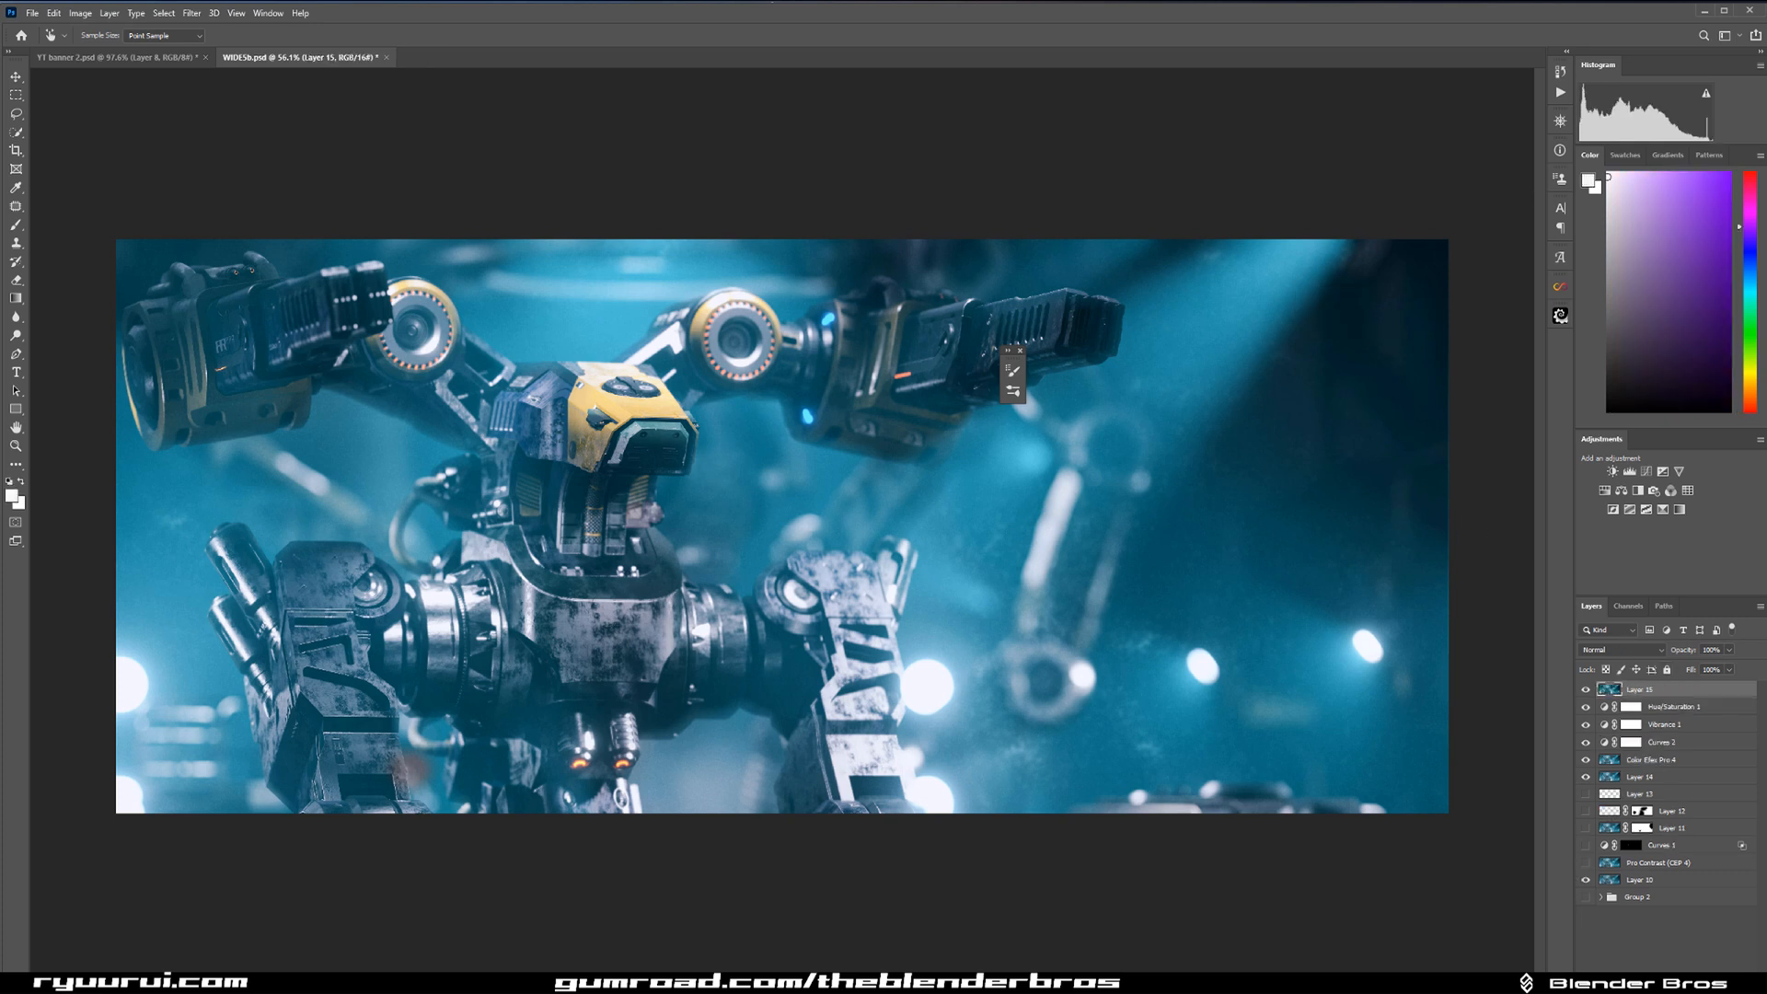
click(191, 12)
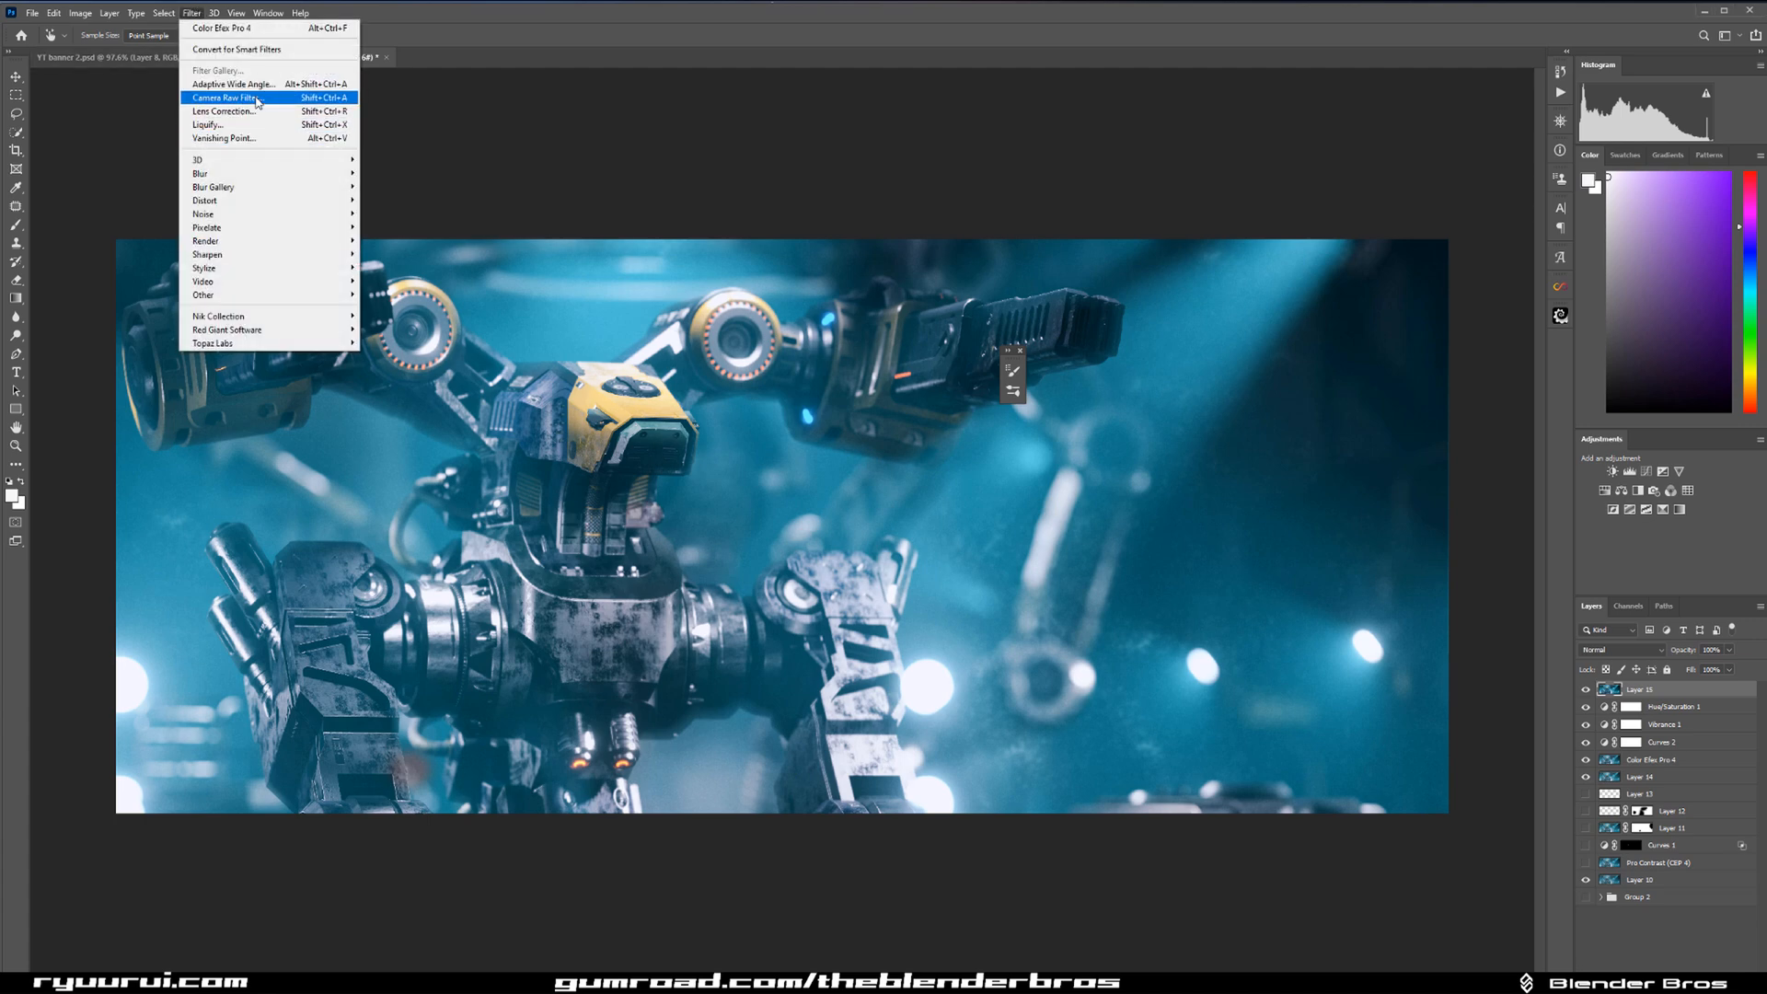
click(256, 100)
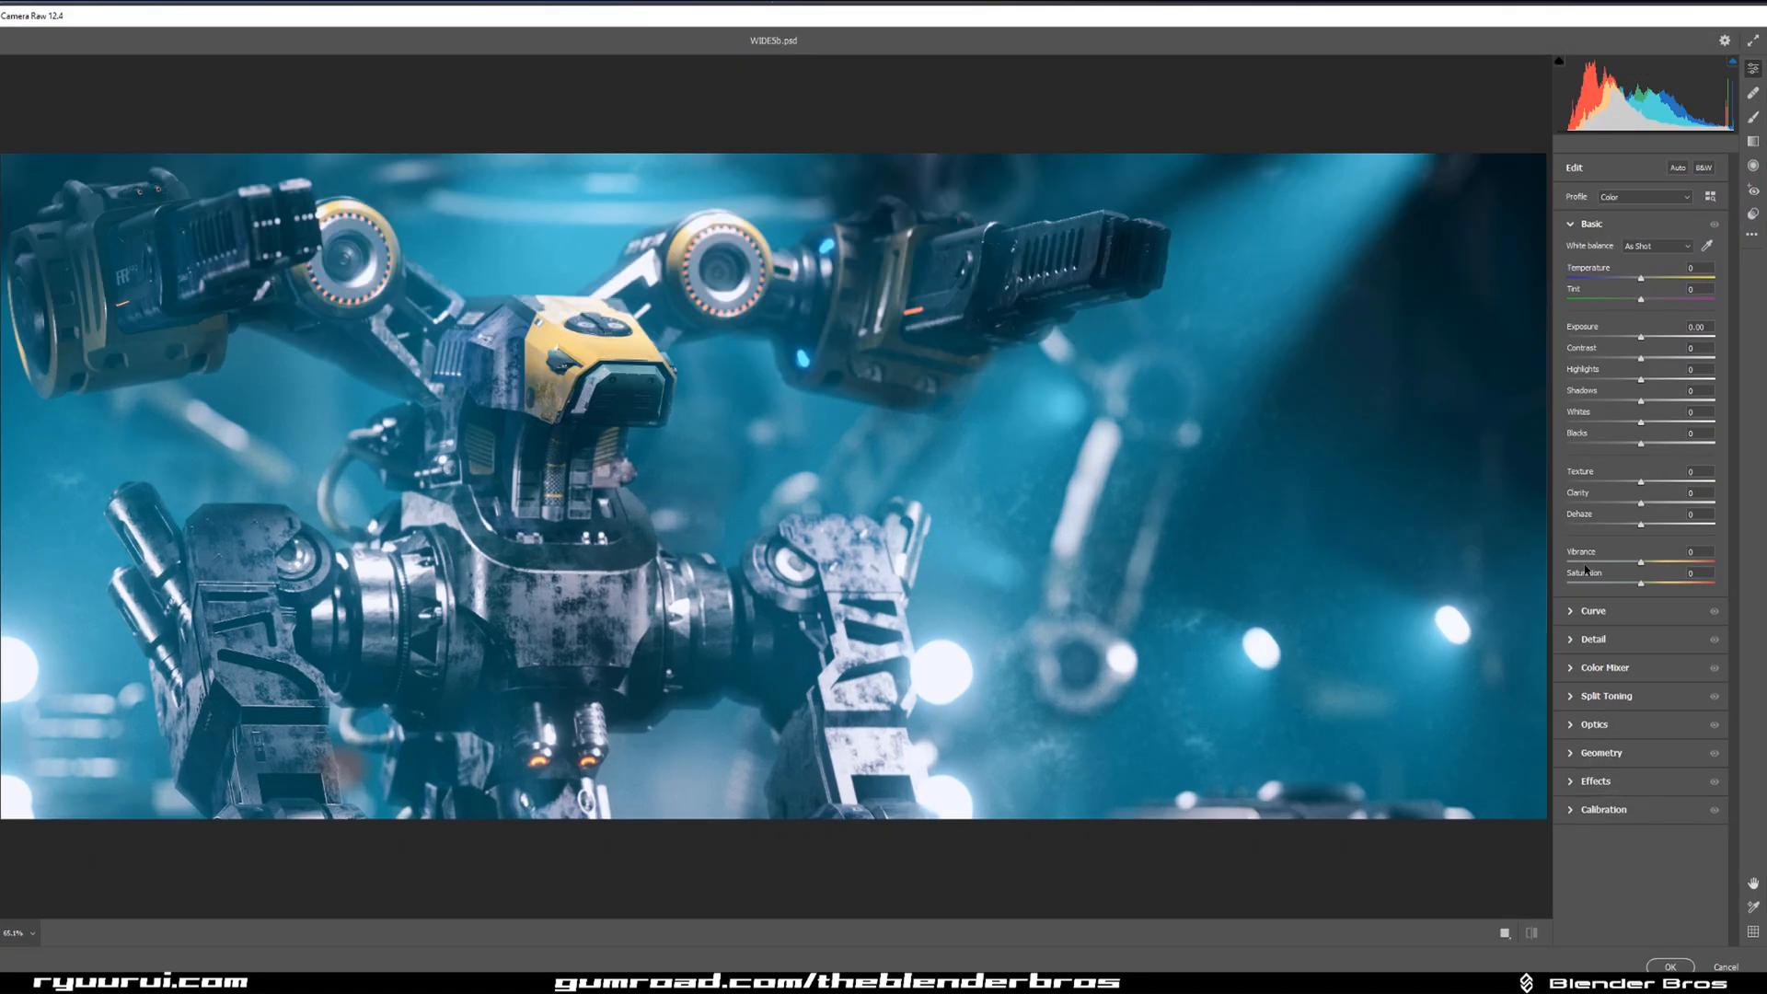
Apply a Camera Raw vignette of about -18 with midpoint 67 and feather 62, and compare the image with and without it.
click(1579, 786)
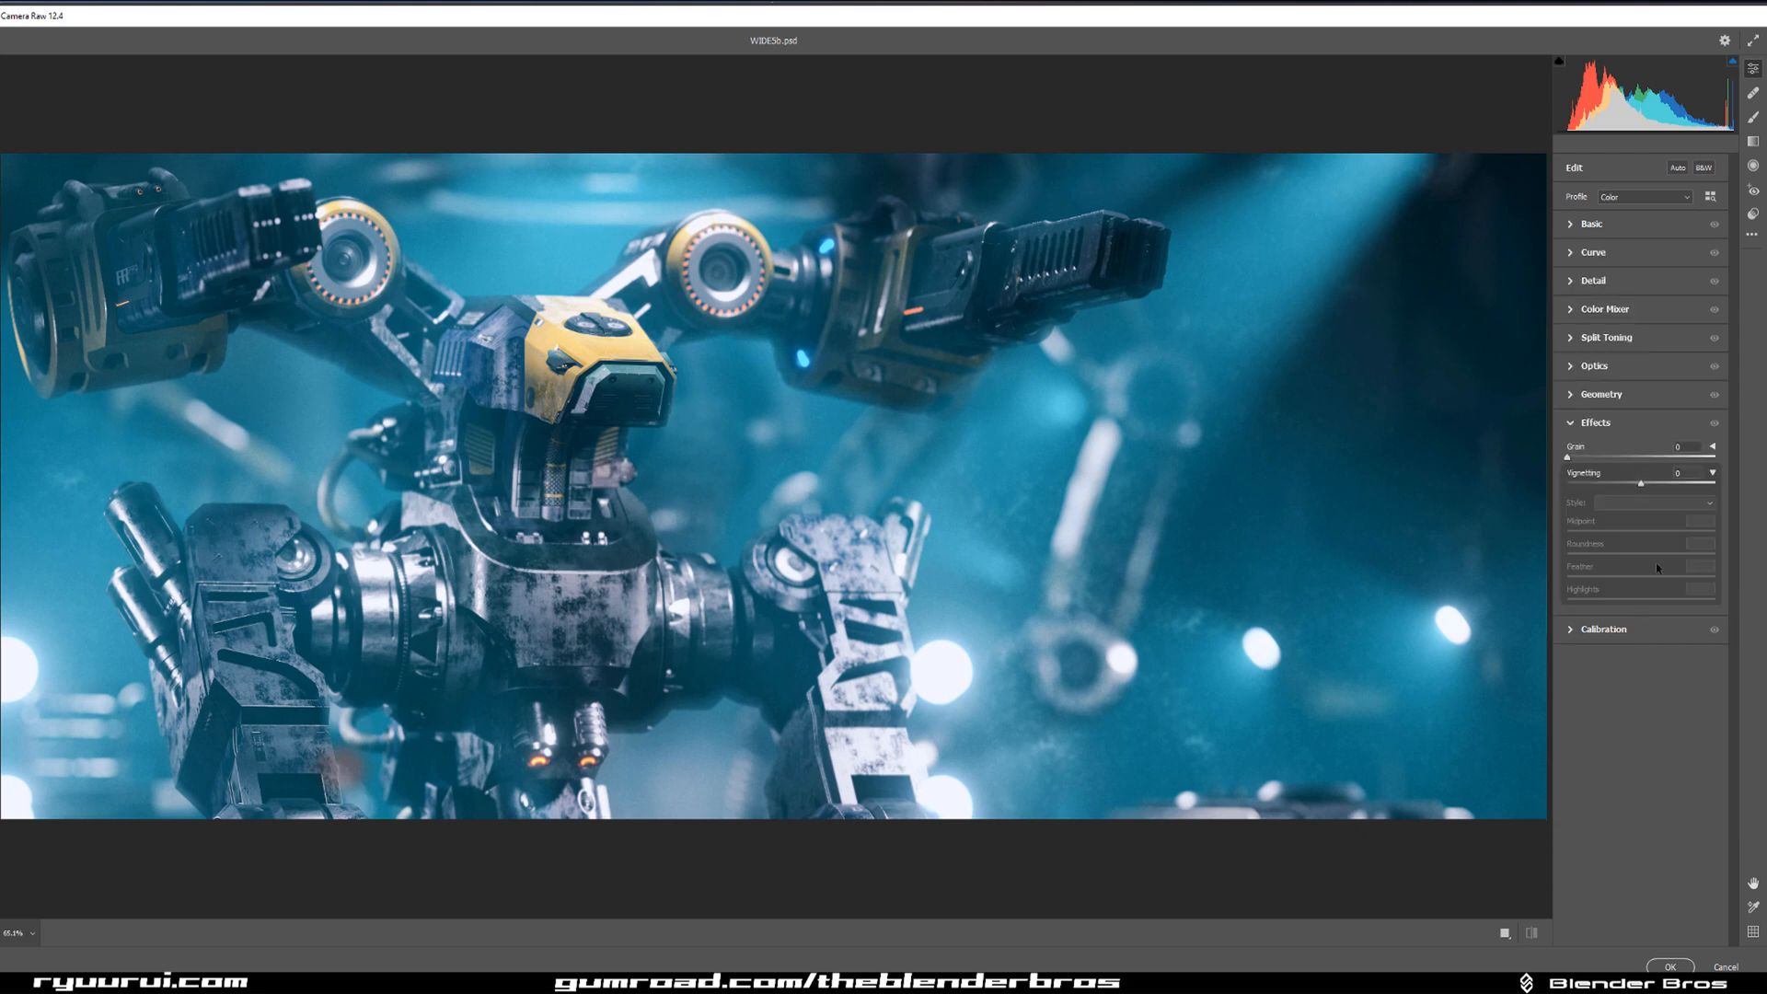
drag(1645, 485, 1624, 488)
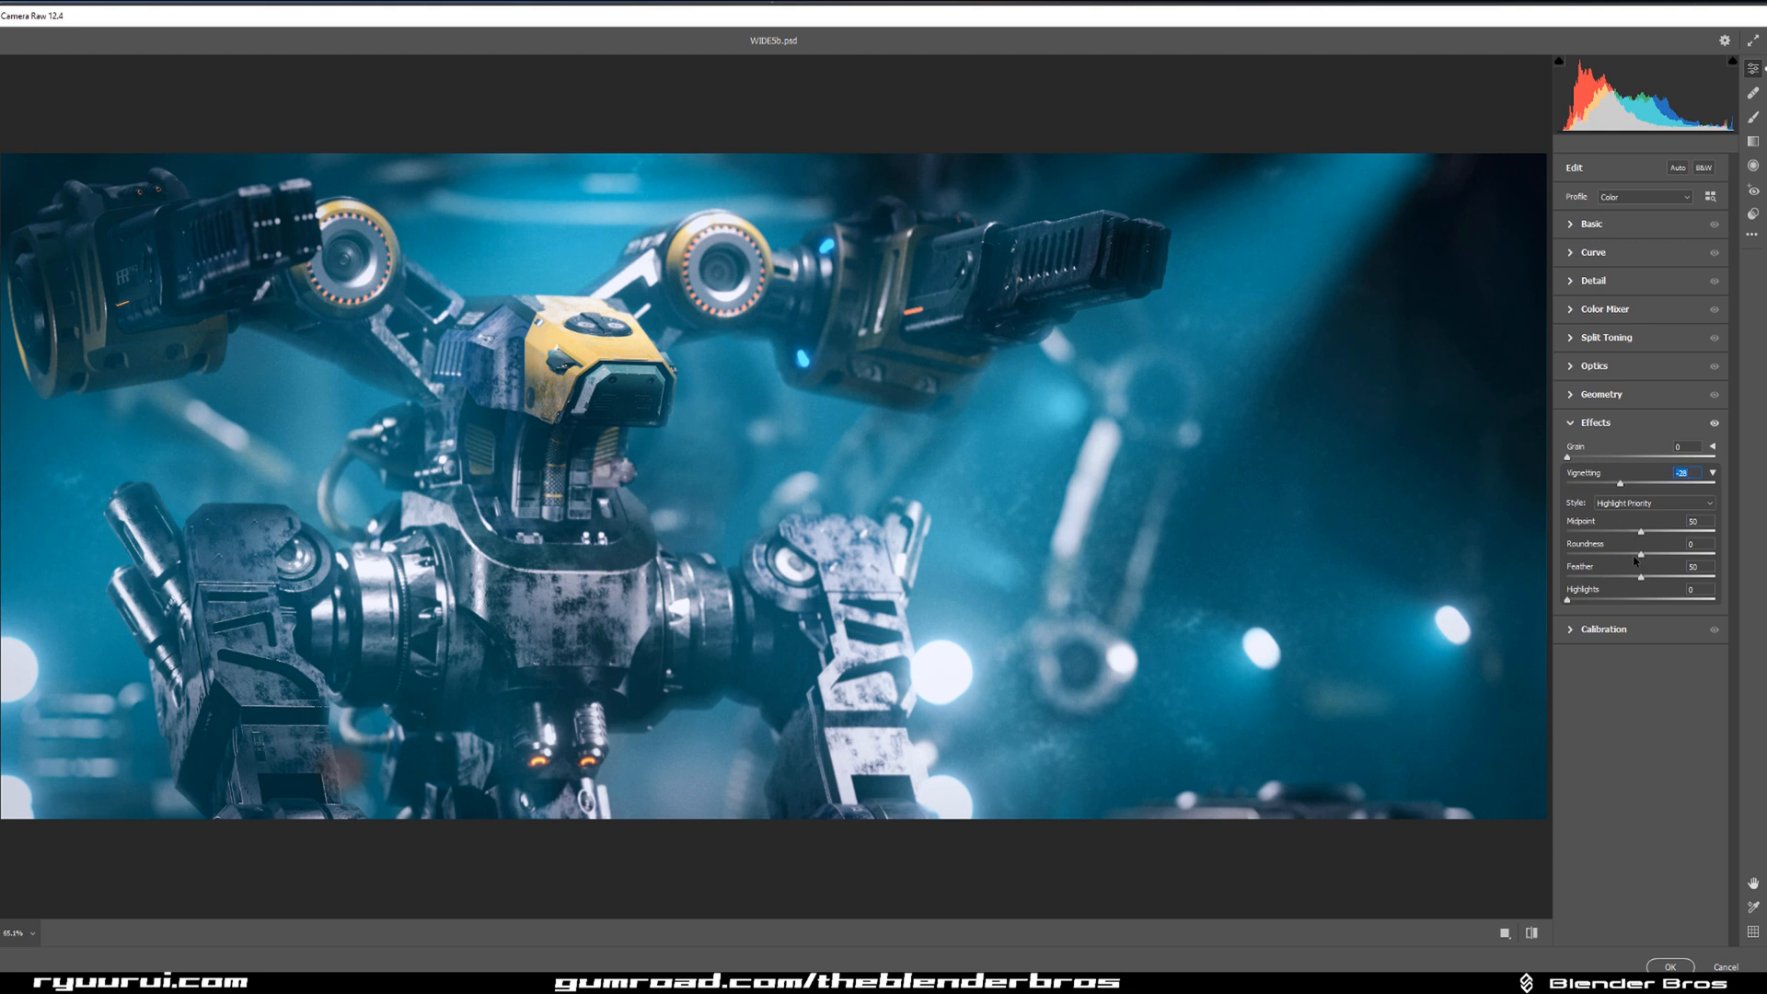
drag(1641, 532, 1661, 578)
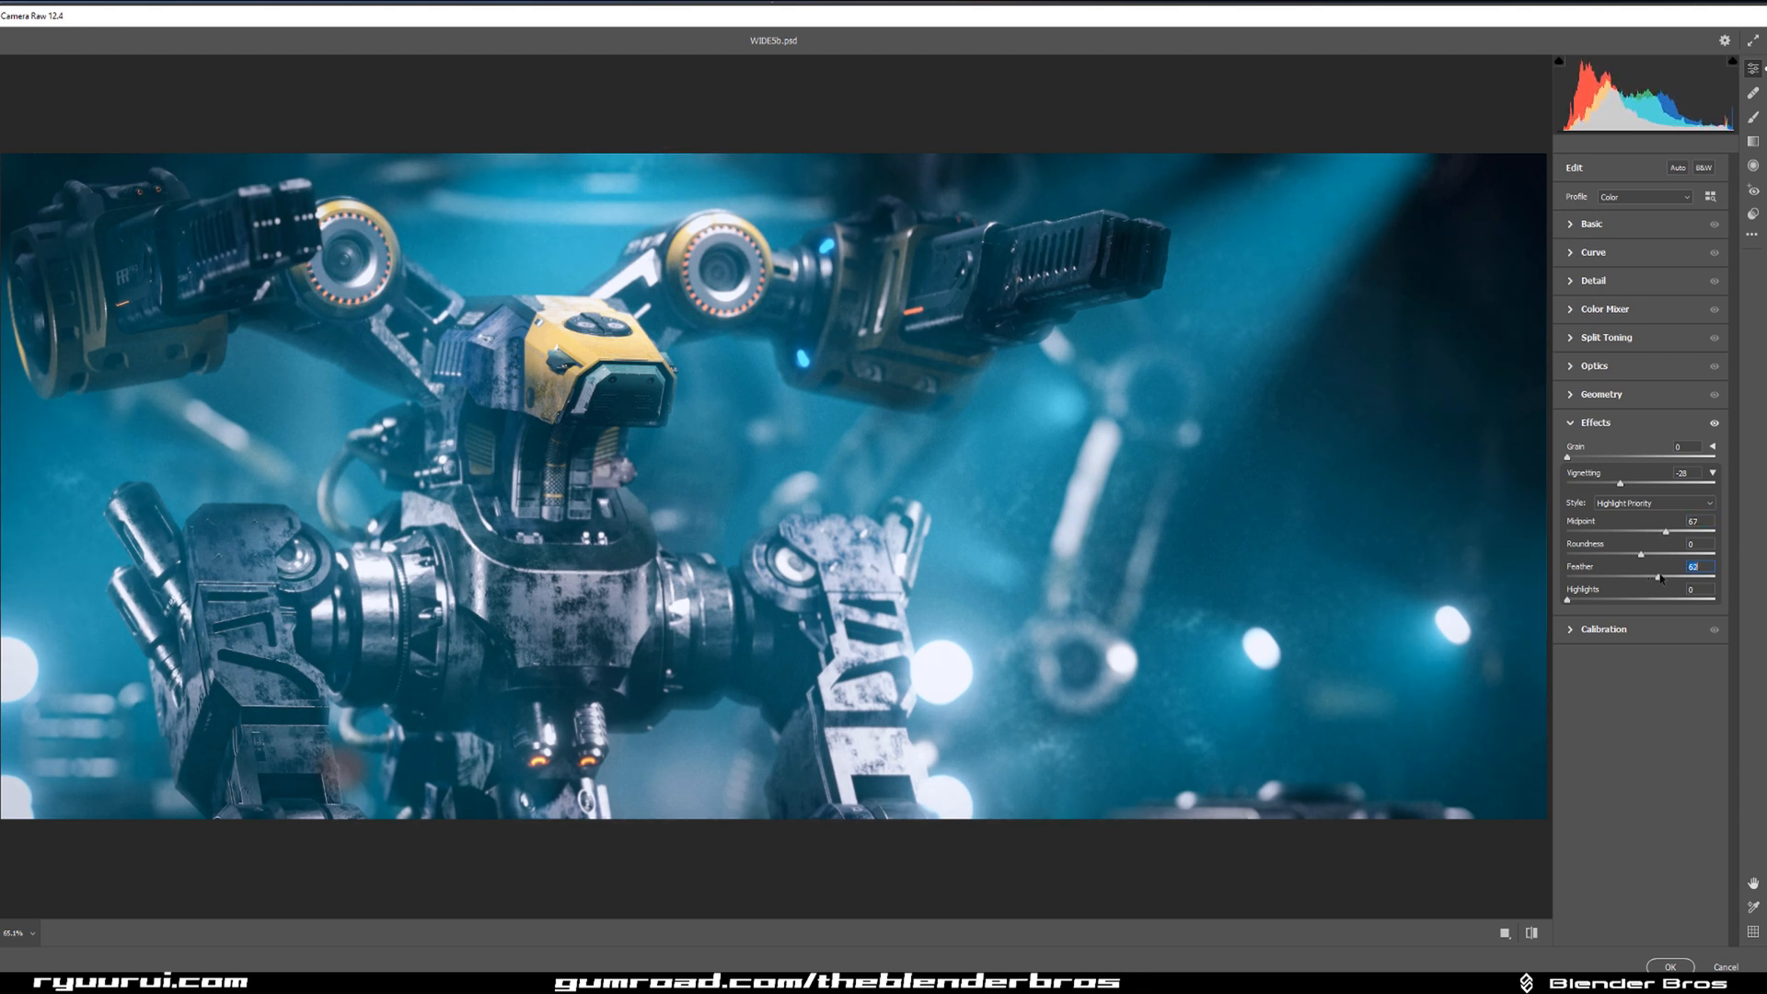
drag(1620, 485, 1628, 490)
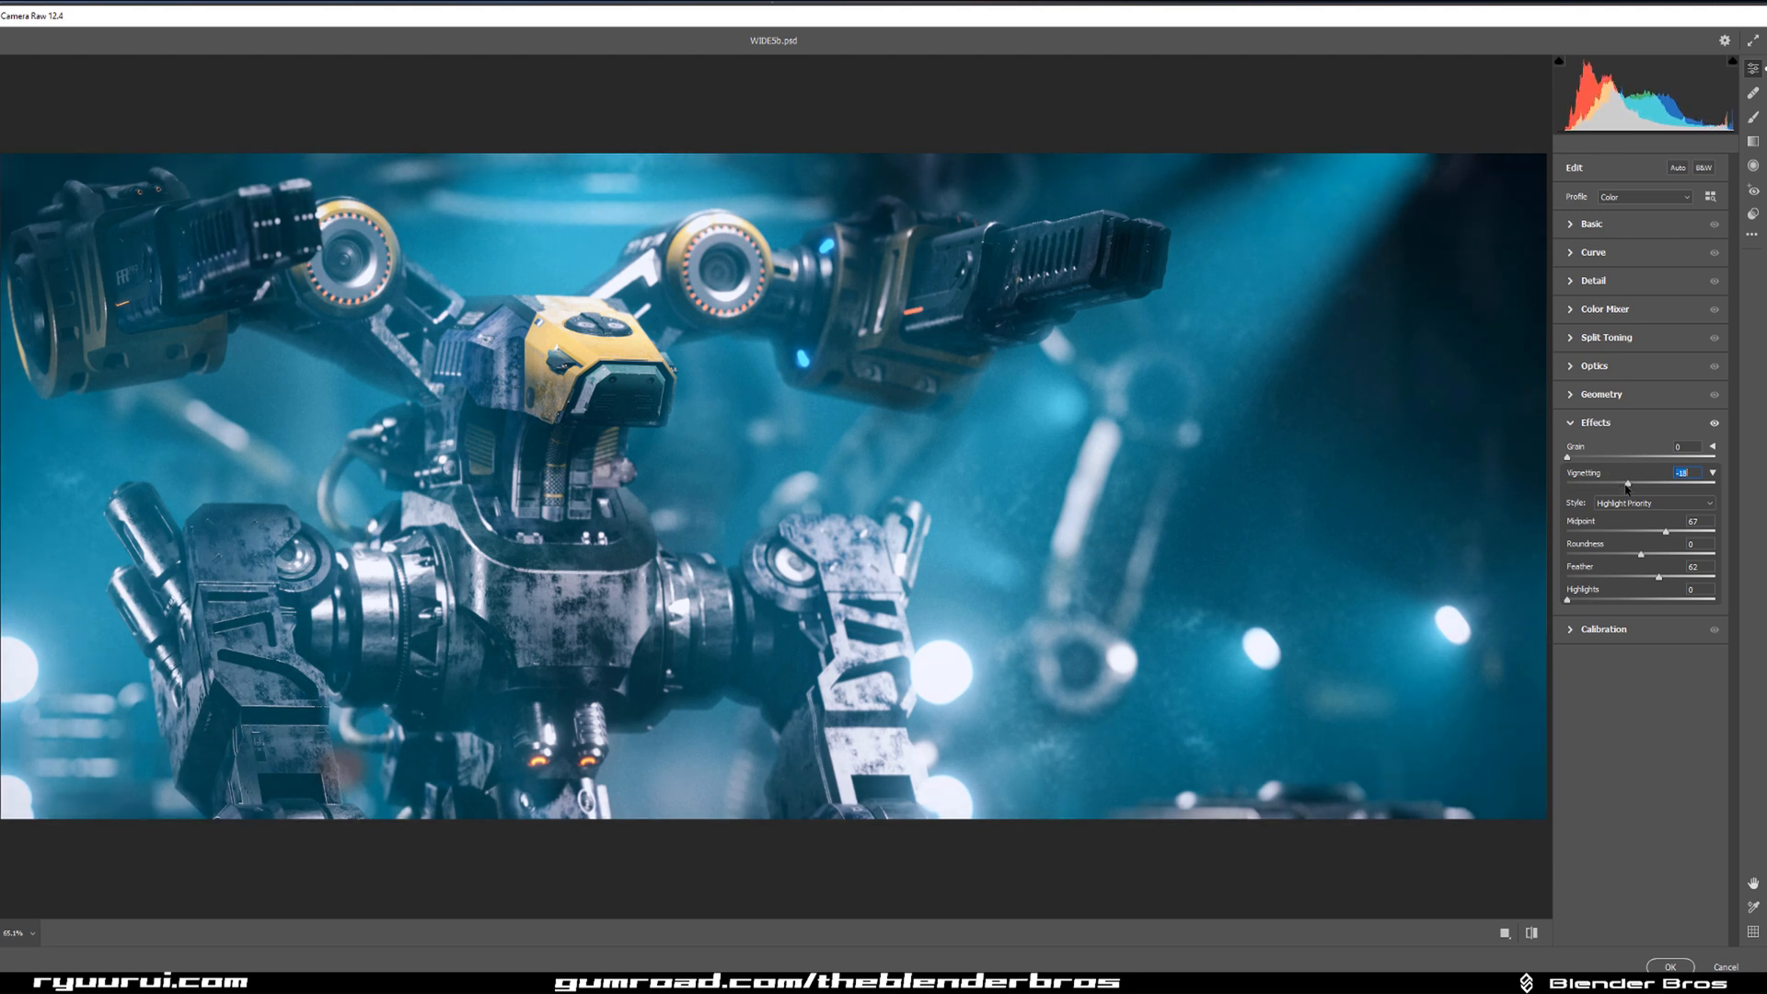
click(1670, 966)
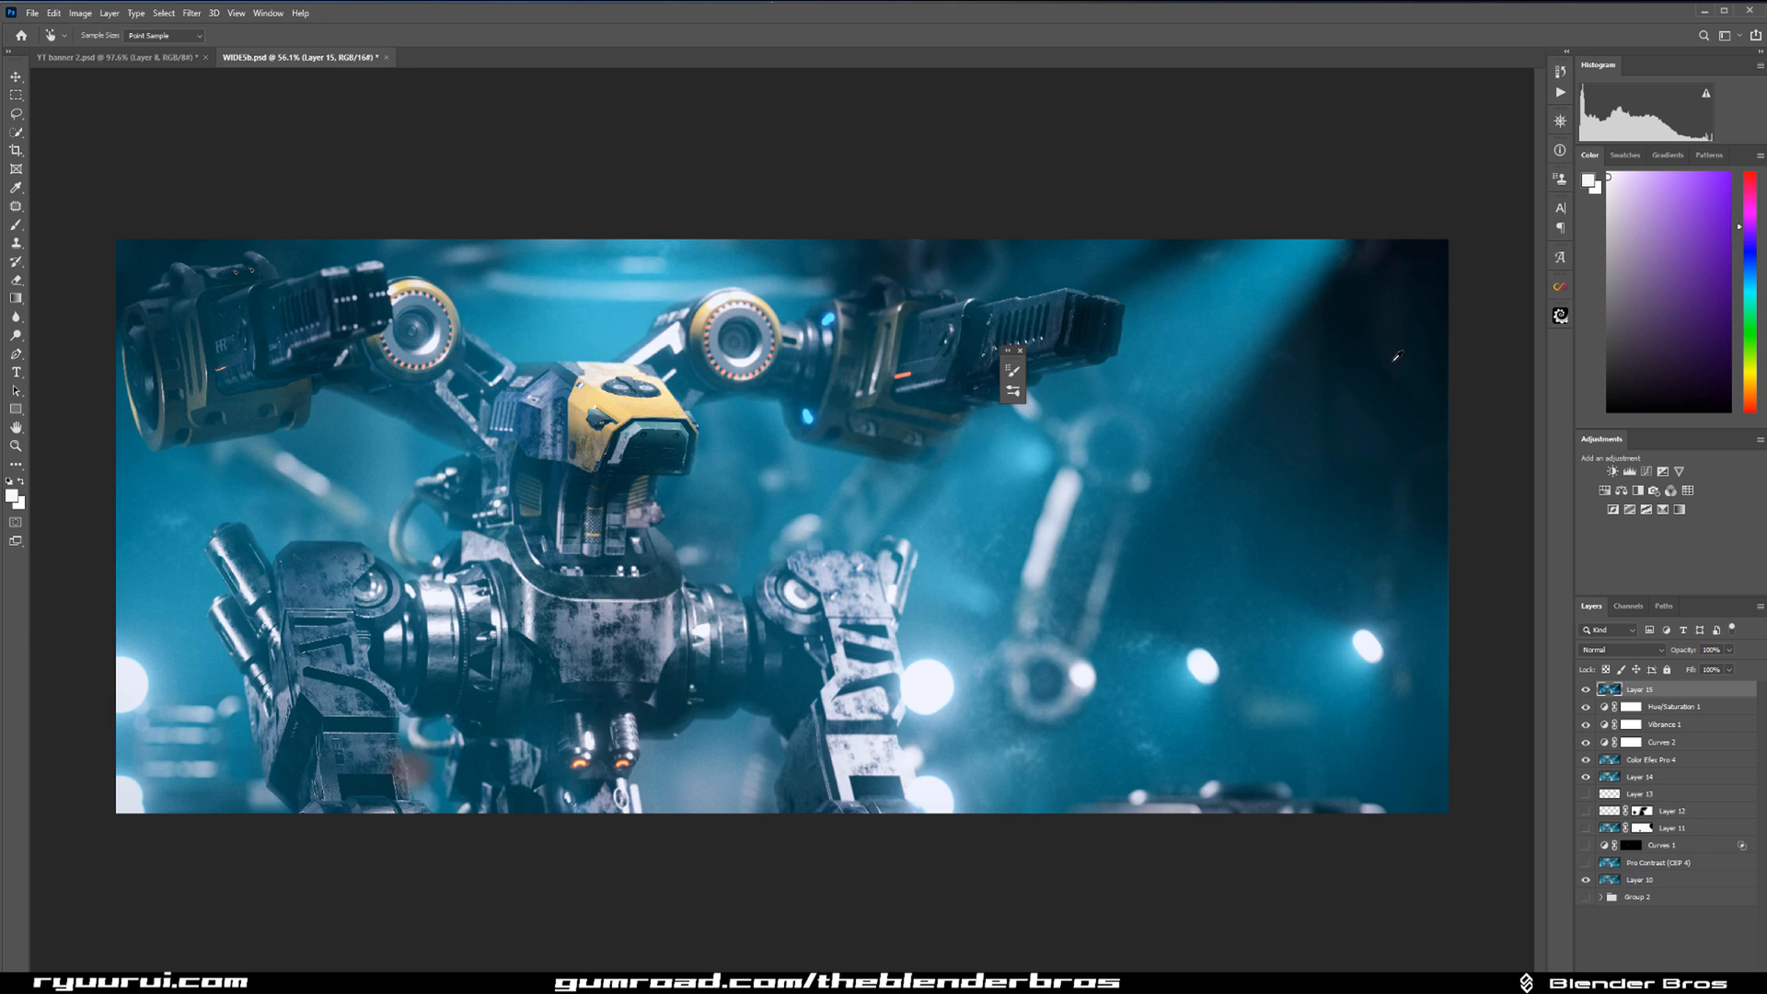
click(1585, 689)
click(1585, 690)
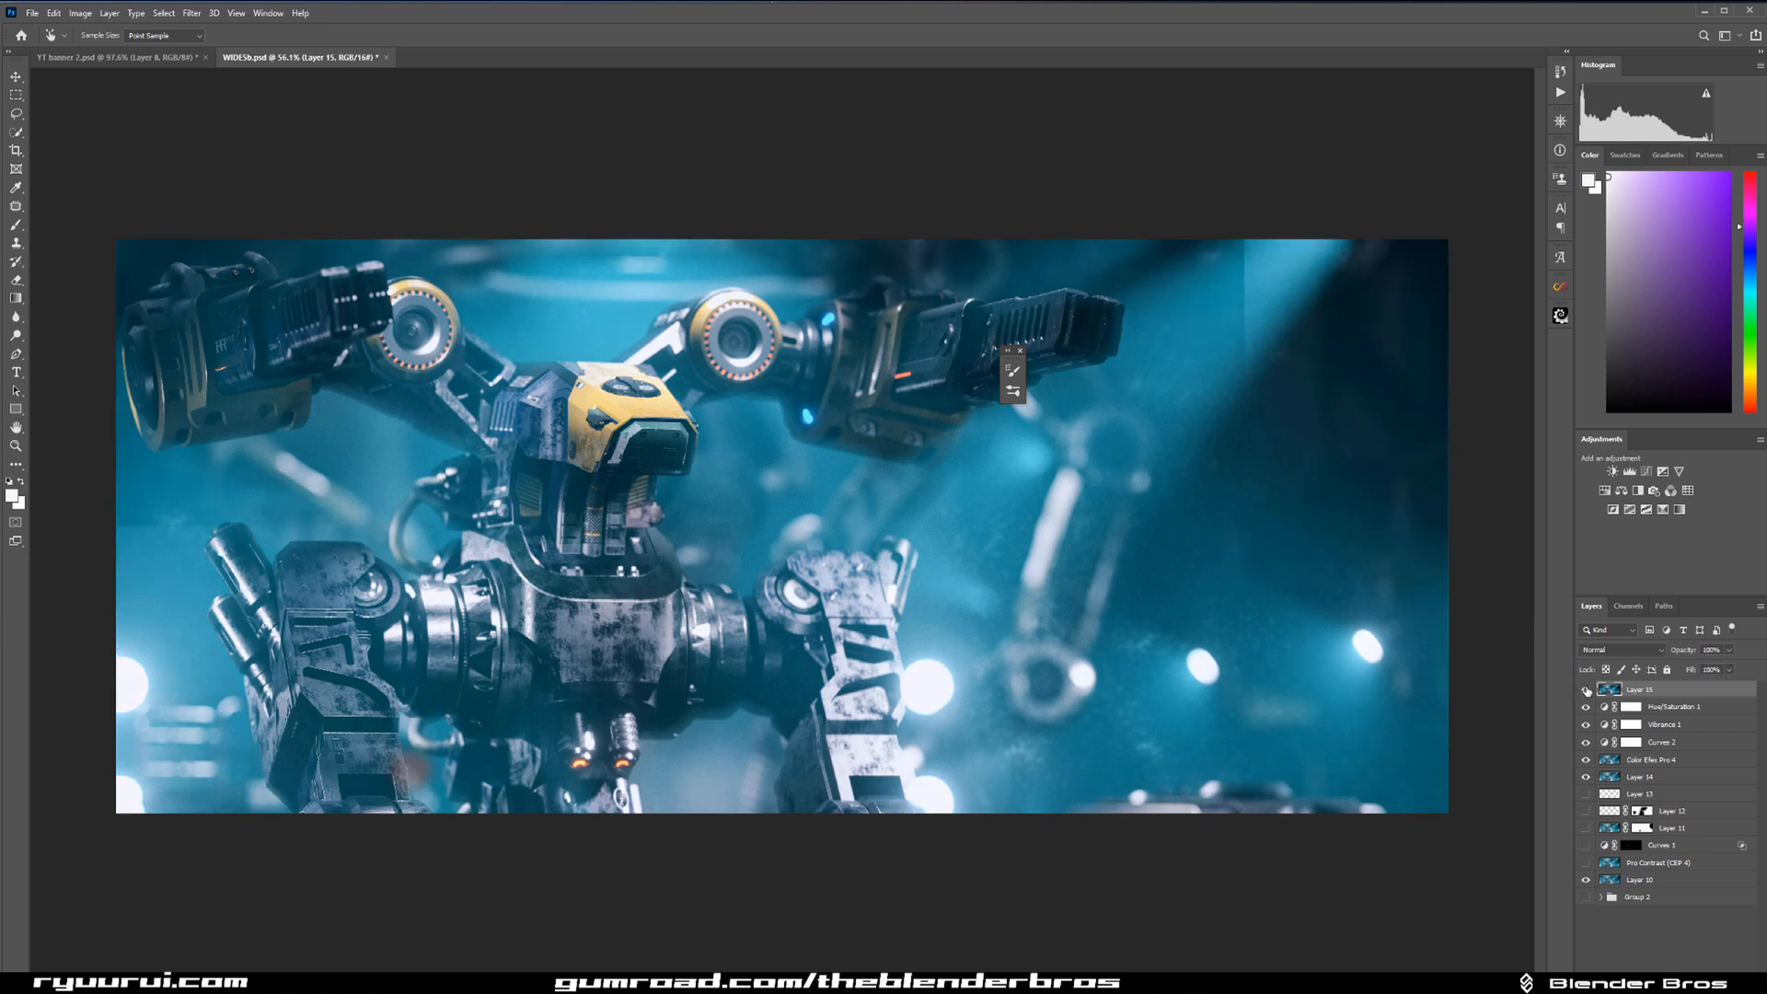
Add a layer mask to Layer 15 and paint out the vignette over the dark right-hand corner of the image.
key(ctrl+shift+m)
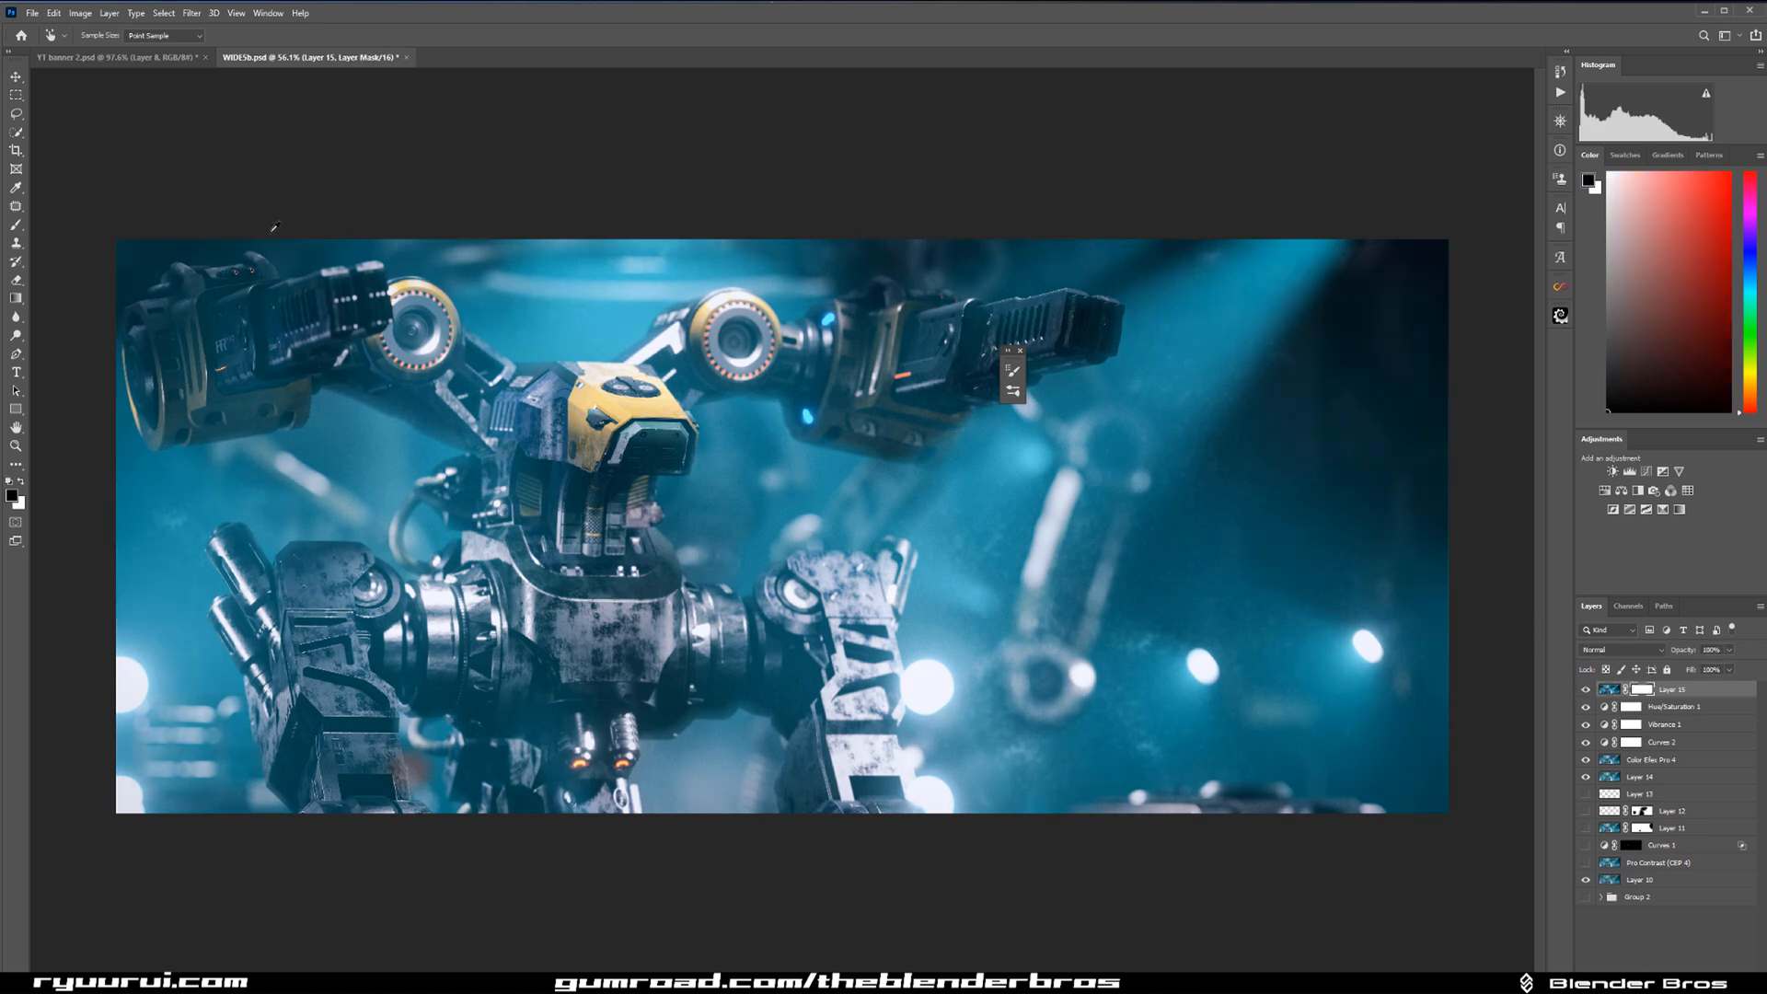
click(15, 225)
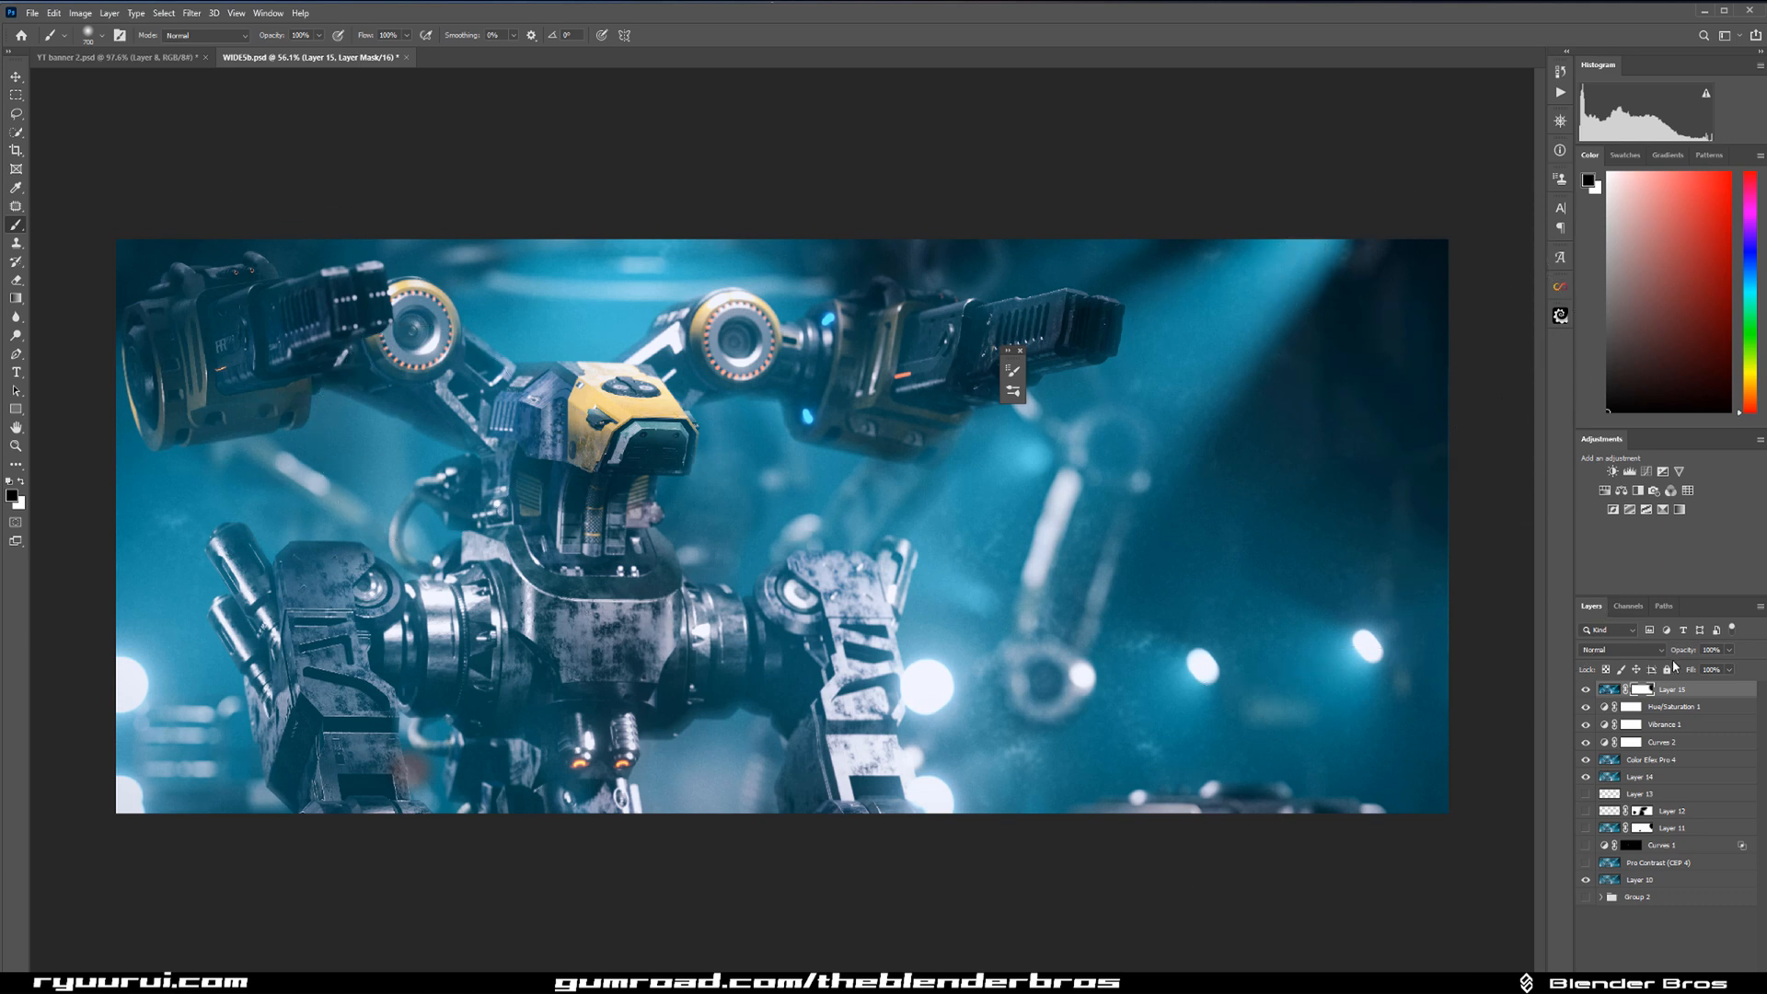
shift+click(1638, 689)
shift+click(1638, 689)
shift+click(1639, 689)
shift+click(1638, 690)
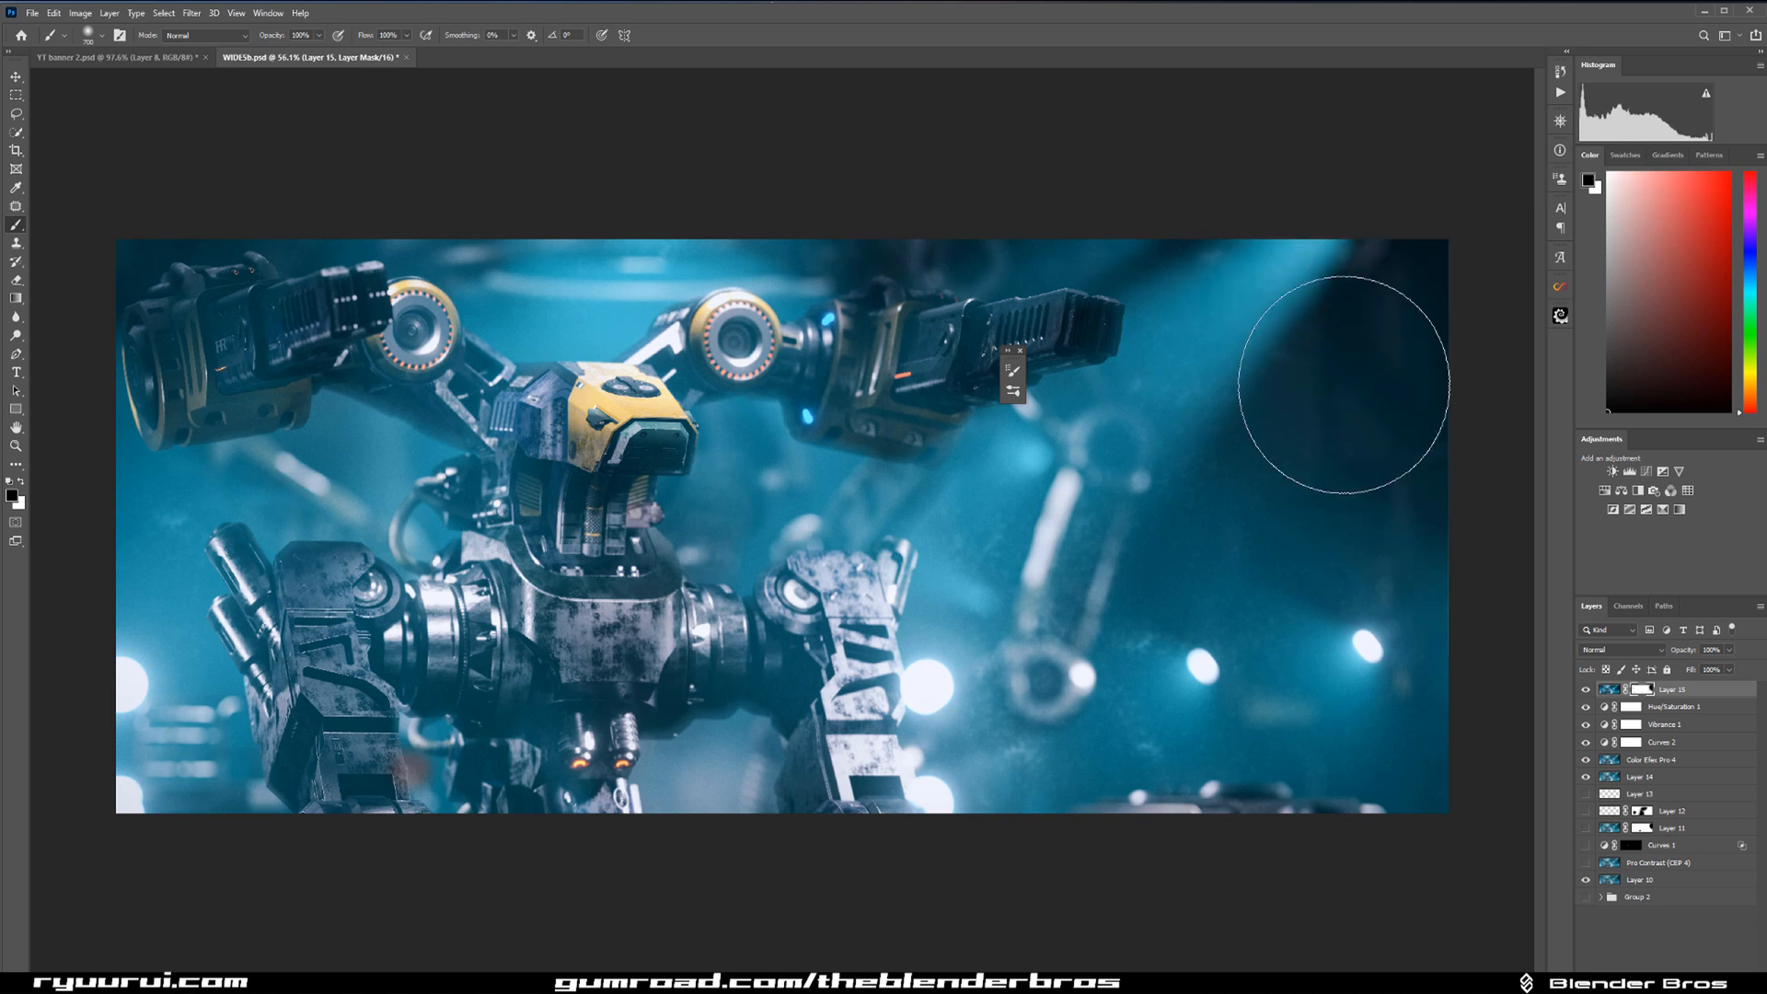
click(1587, 692)
click(1587, 691)
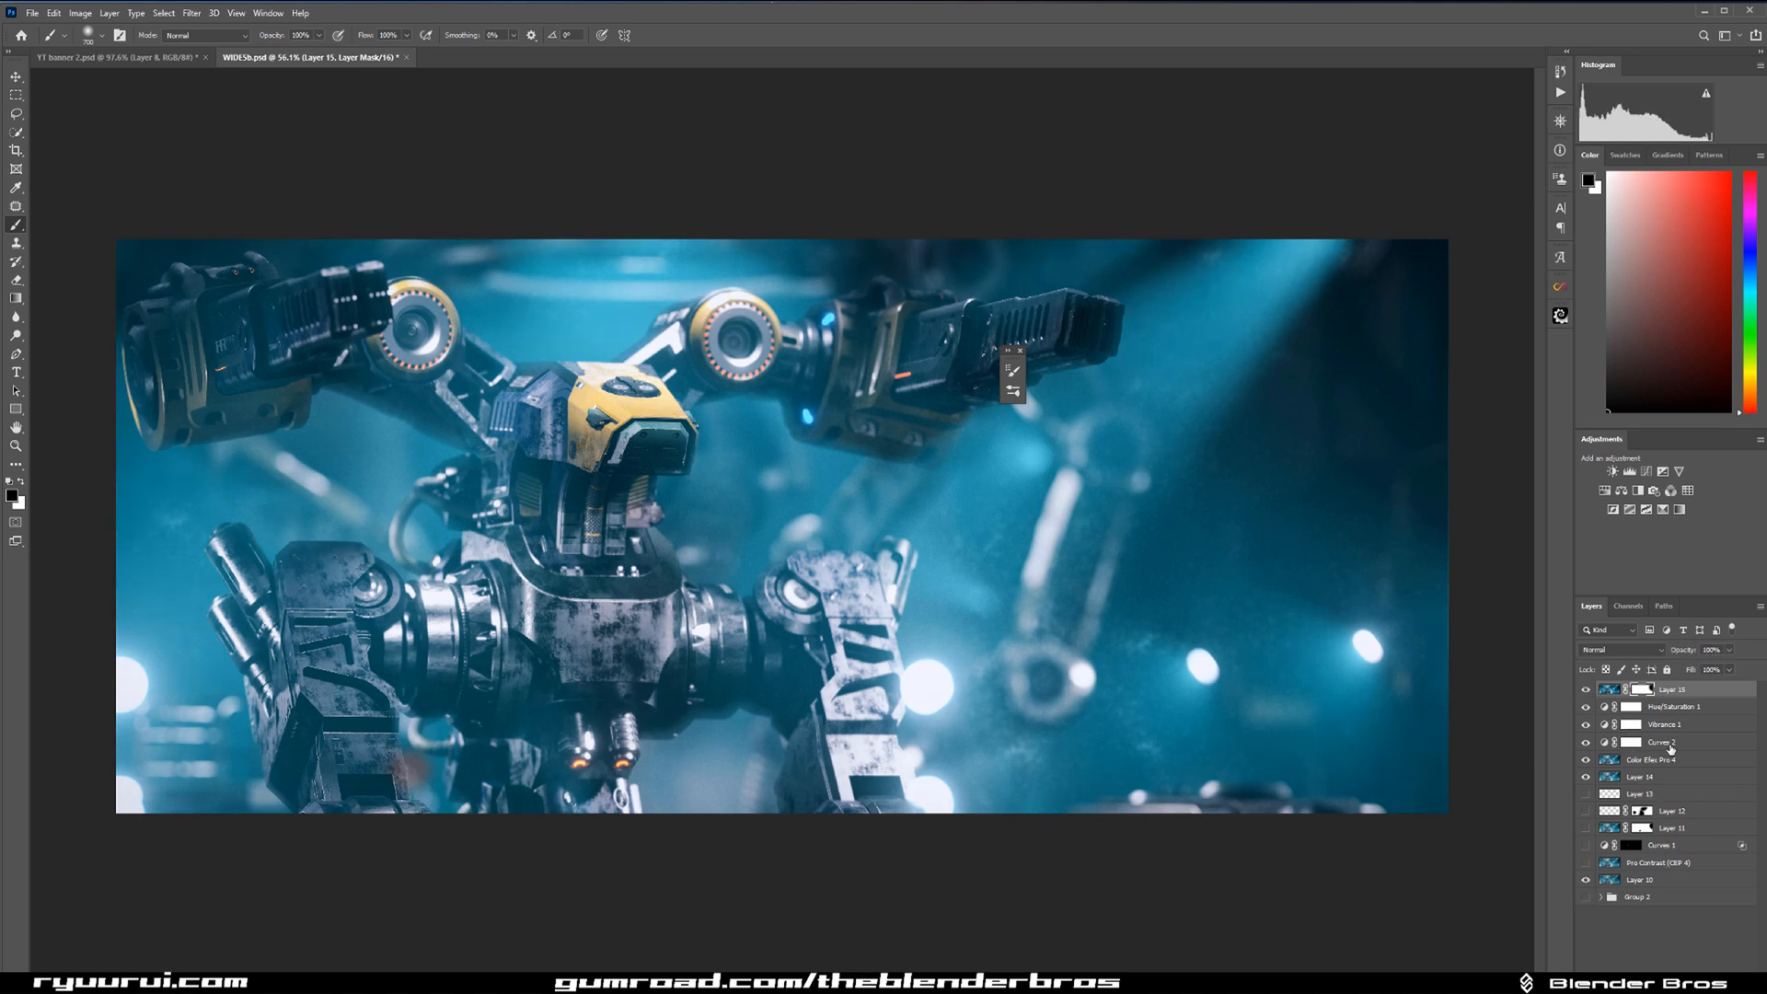
Stamp the visible layers into a new top layer and open it in Viveza 2.
key(ctrl+alt+shift+e)
click(1682, 709)
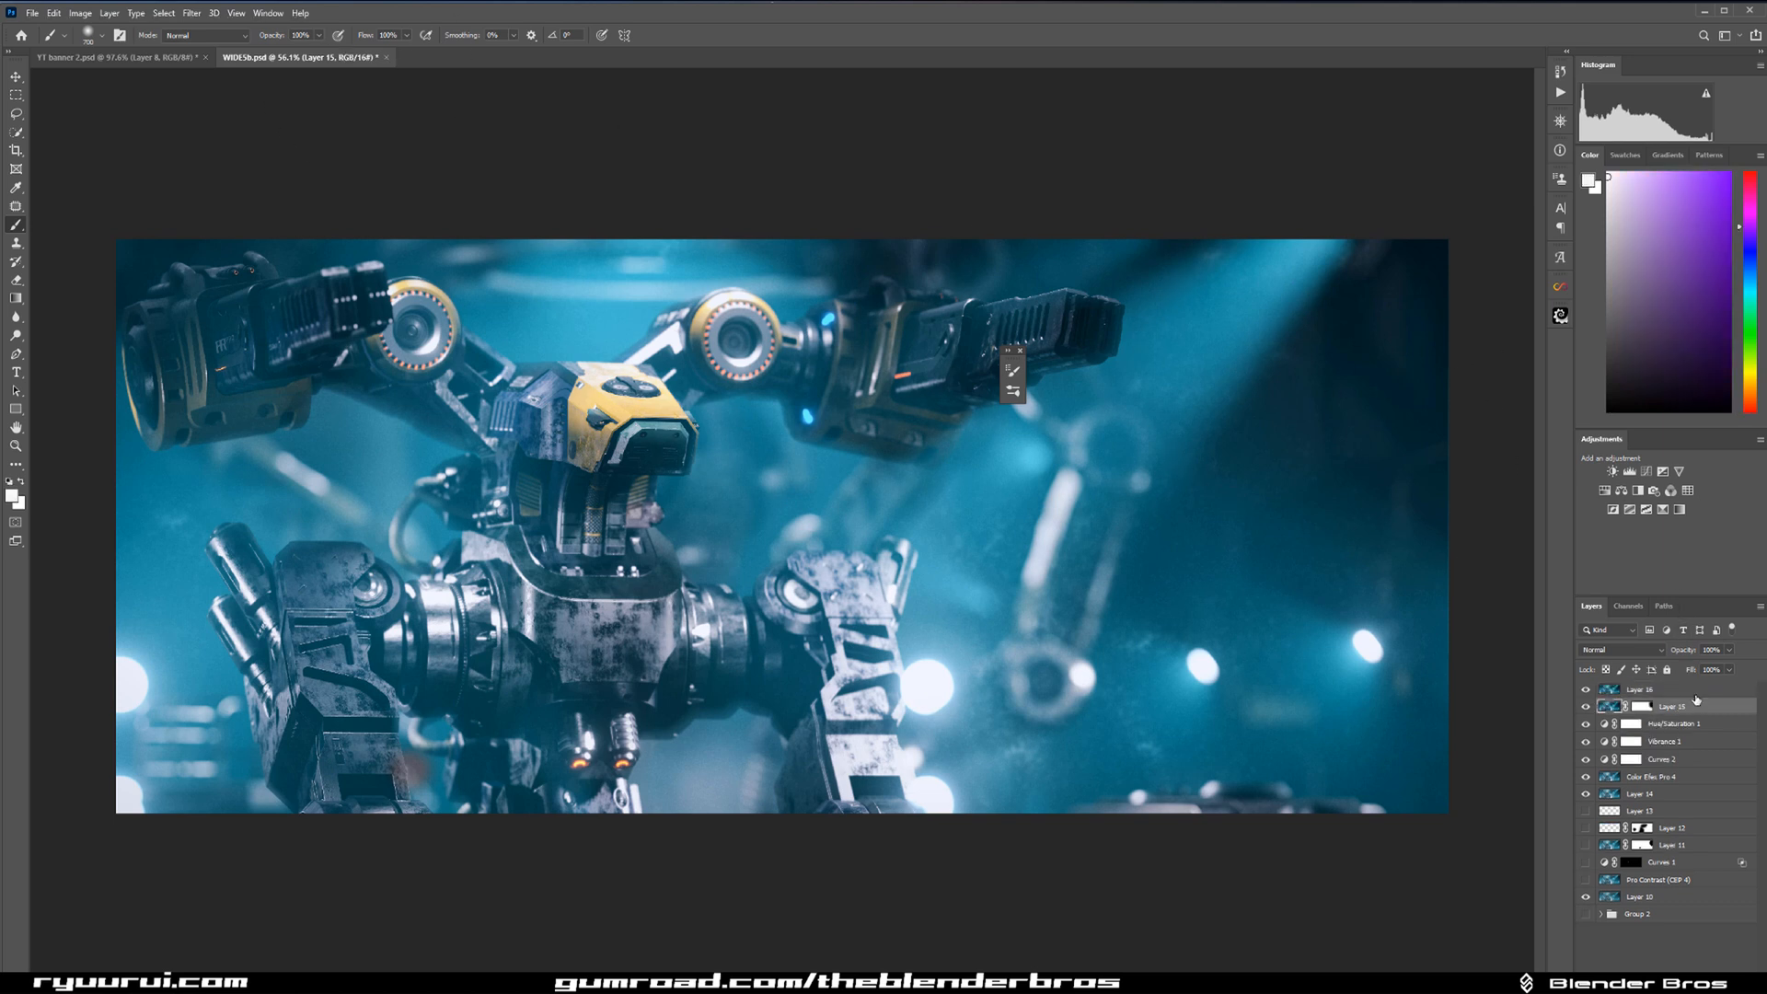
click(1695, 691)
click(188, 15)
mouse_move(286, 317)
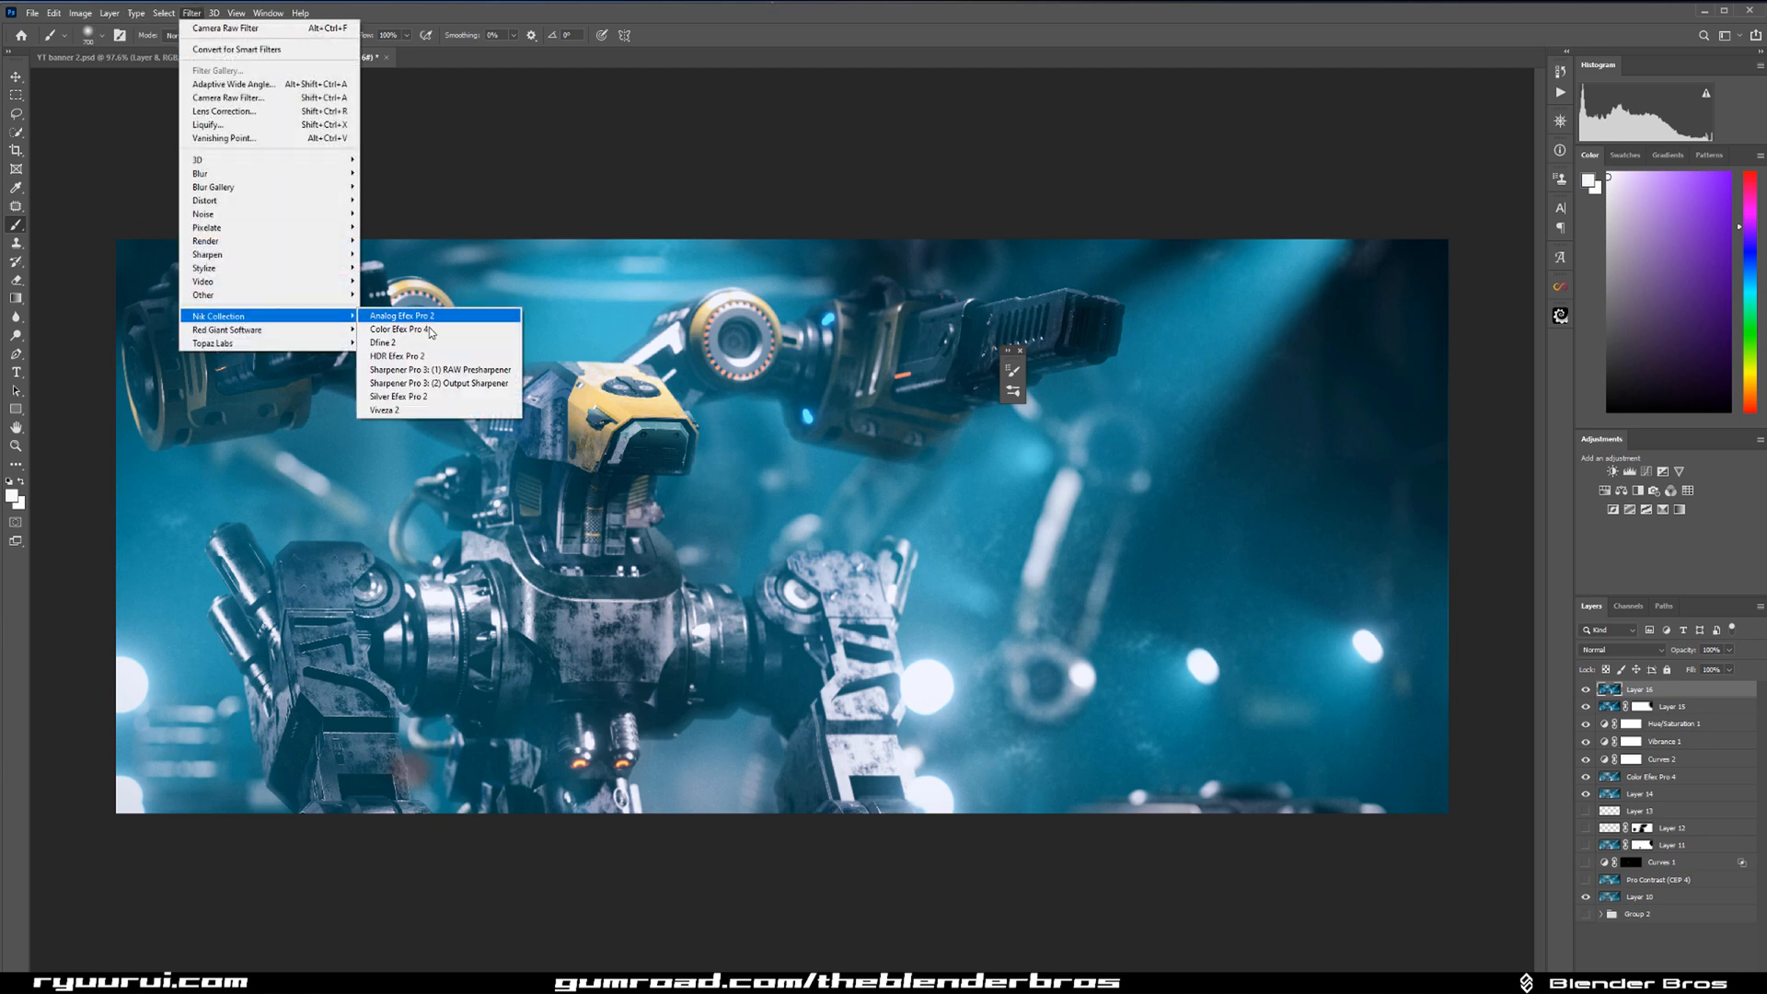
click(419, 410)
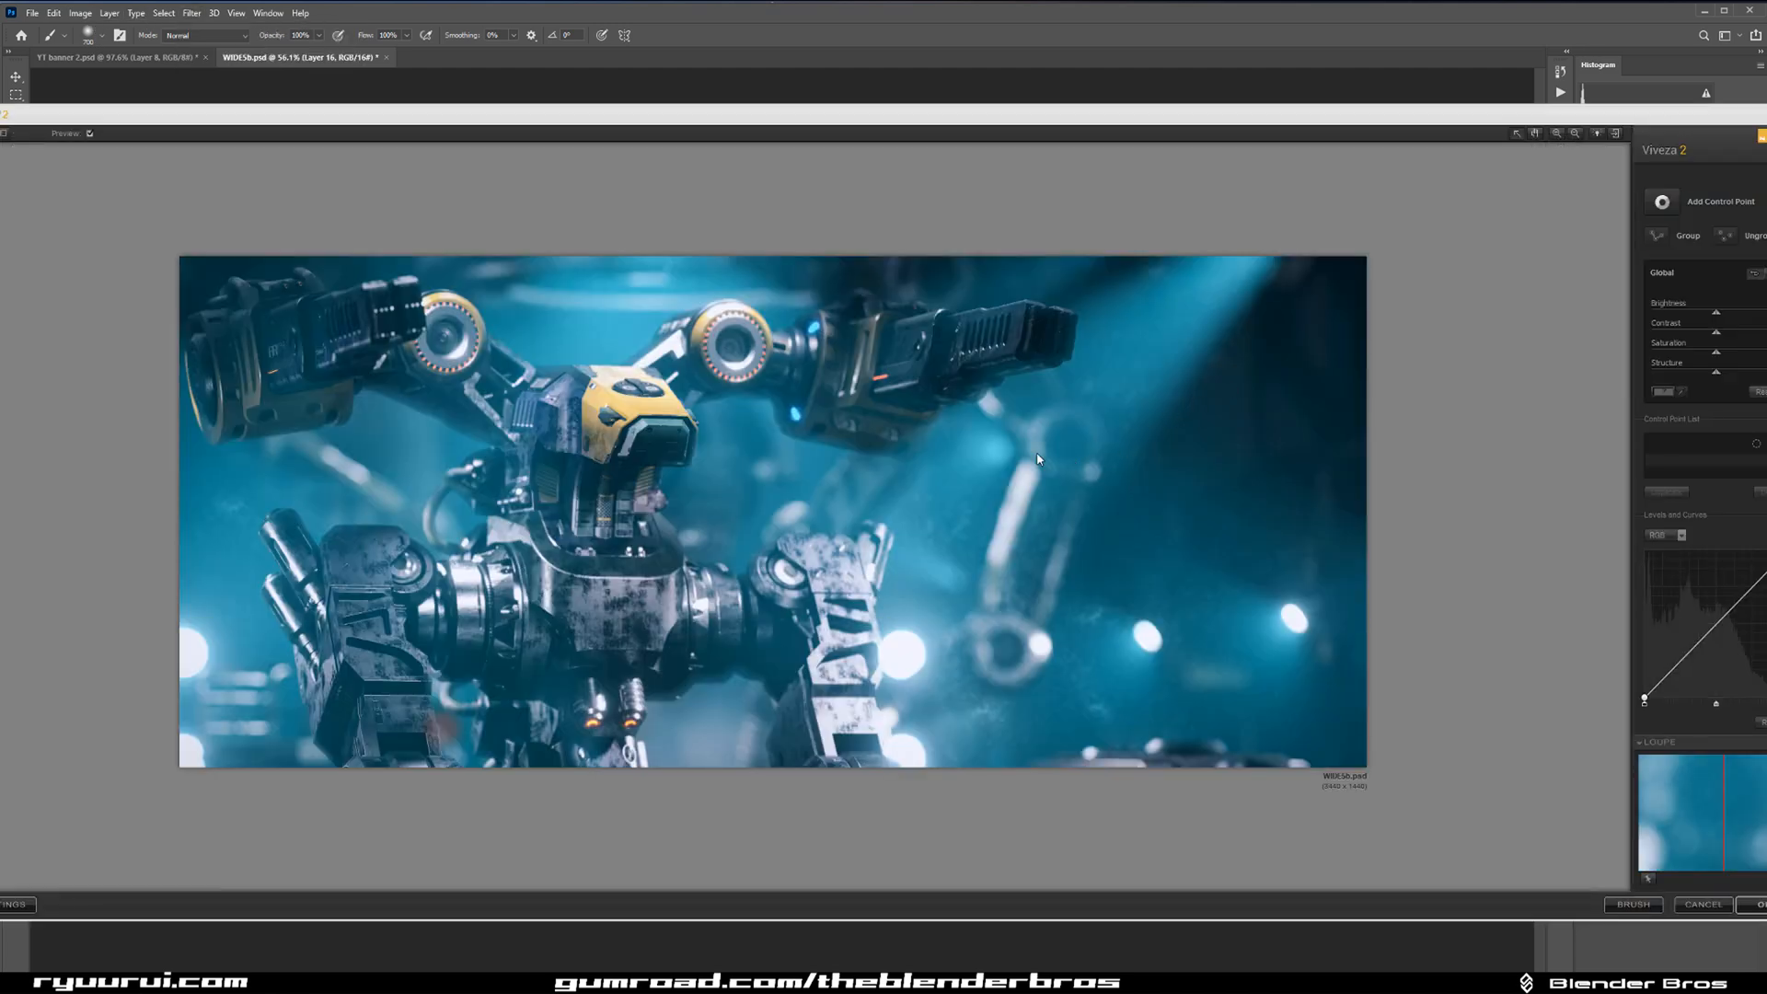
Add a selective control point with a small radius on the robot's face.
click(1662, 201)
click(642, 429)
drag(693, 439, 671, 429)
key(ctrl+z)
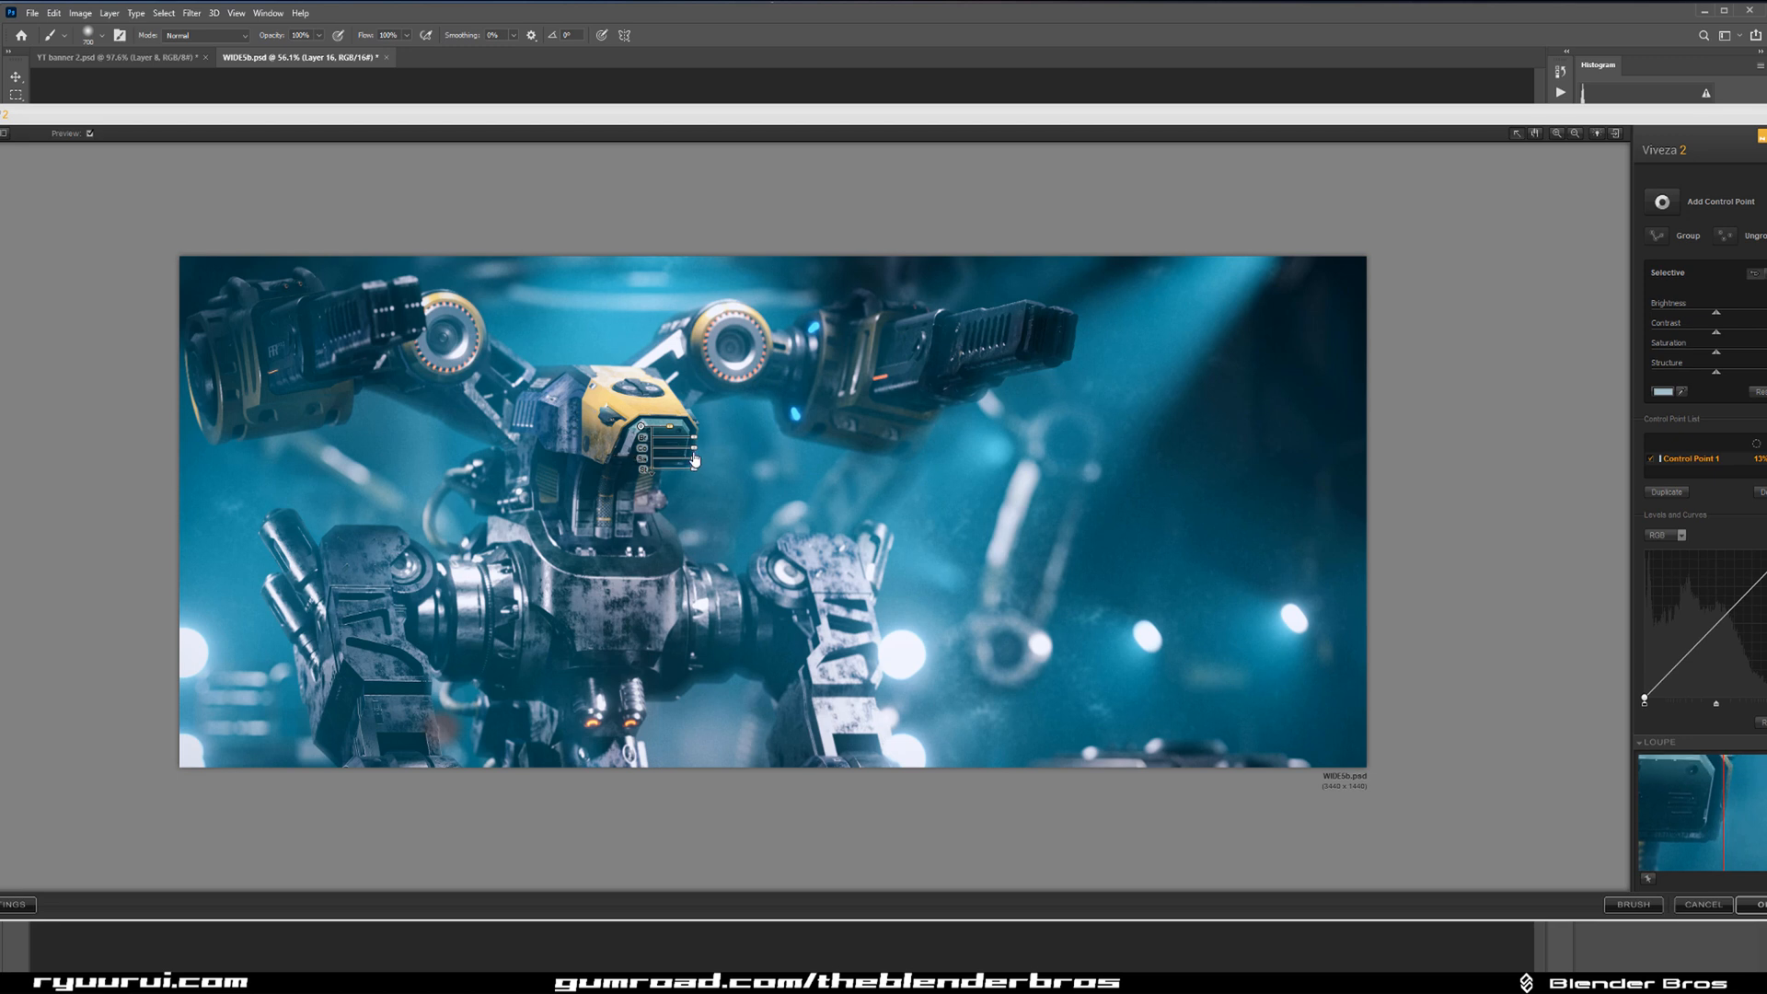
drag(963, 112, 911, 23)
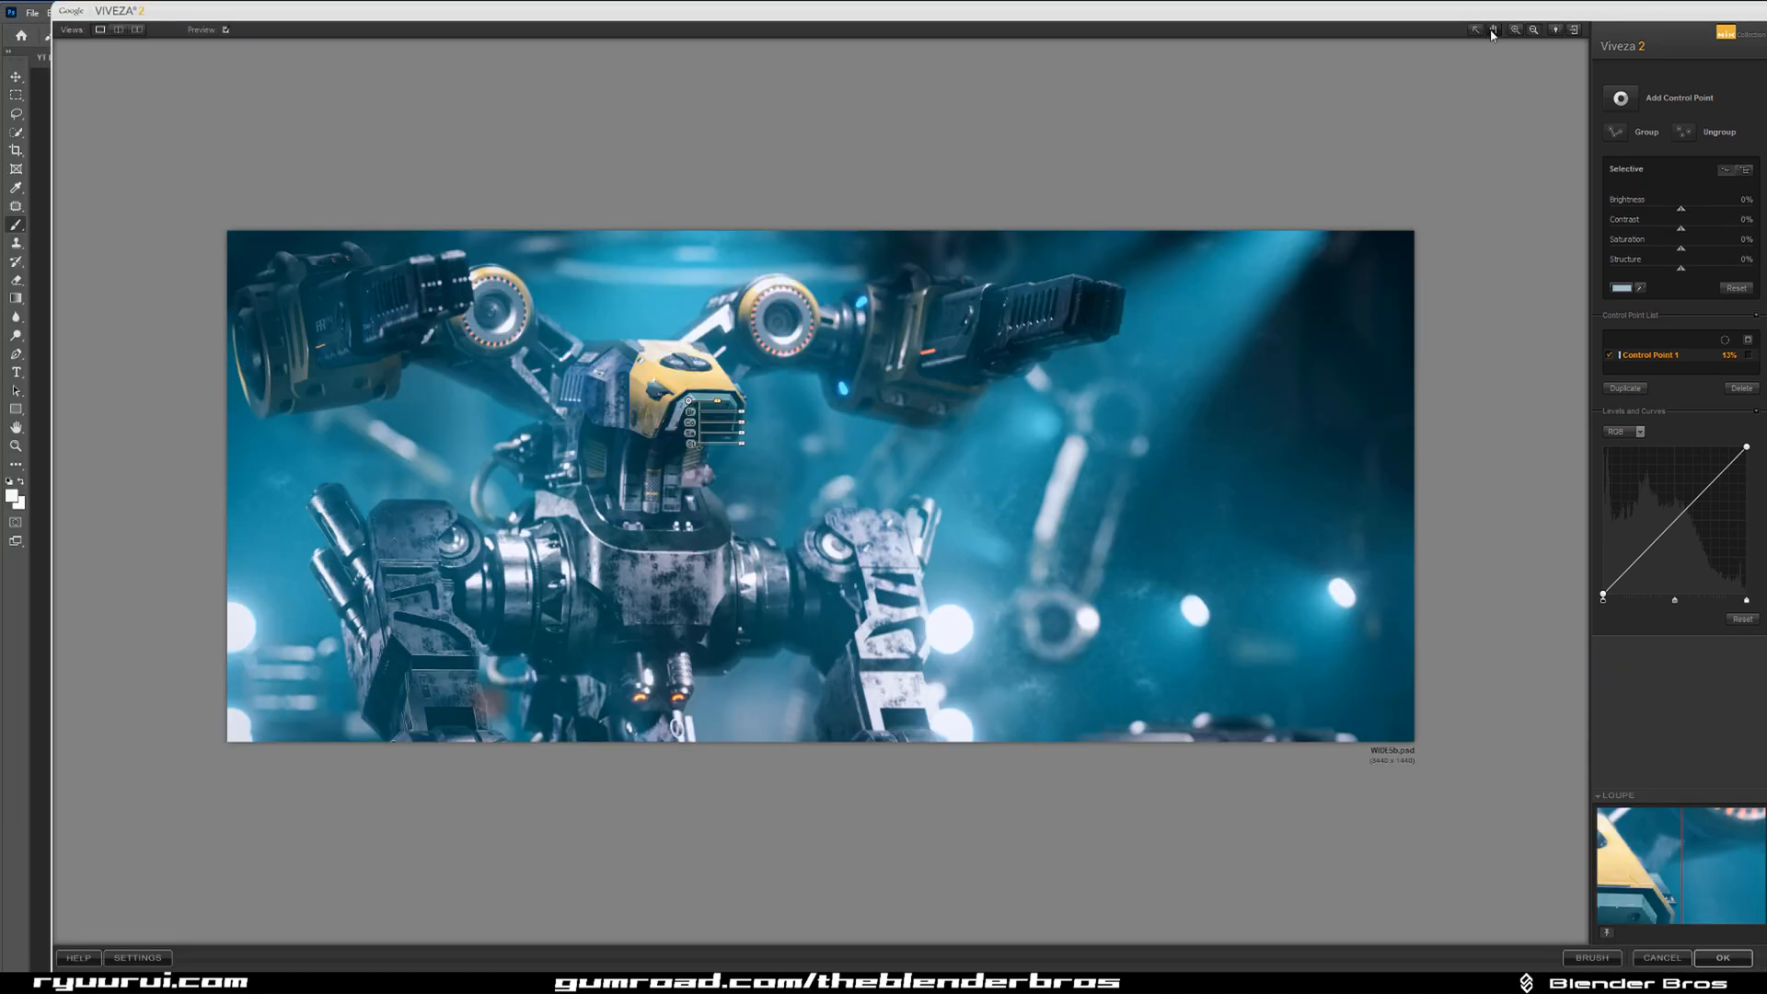
Set the face control point's contrast to 12% and structure to about 81%, and apply the filter.
click(689, 402)
click(690, 402)
drag(725, 403, 760, 450)
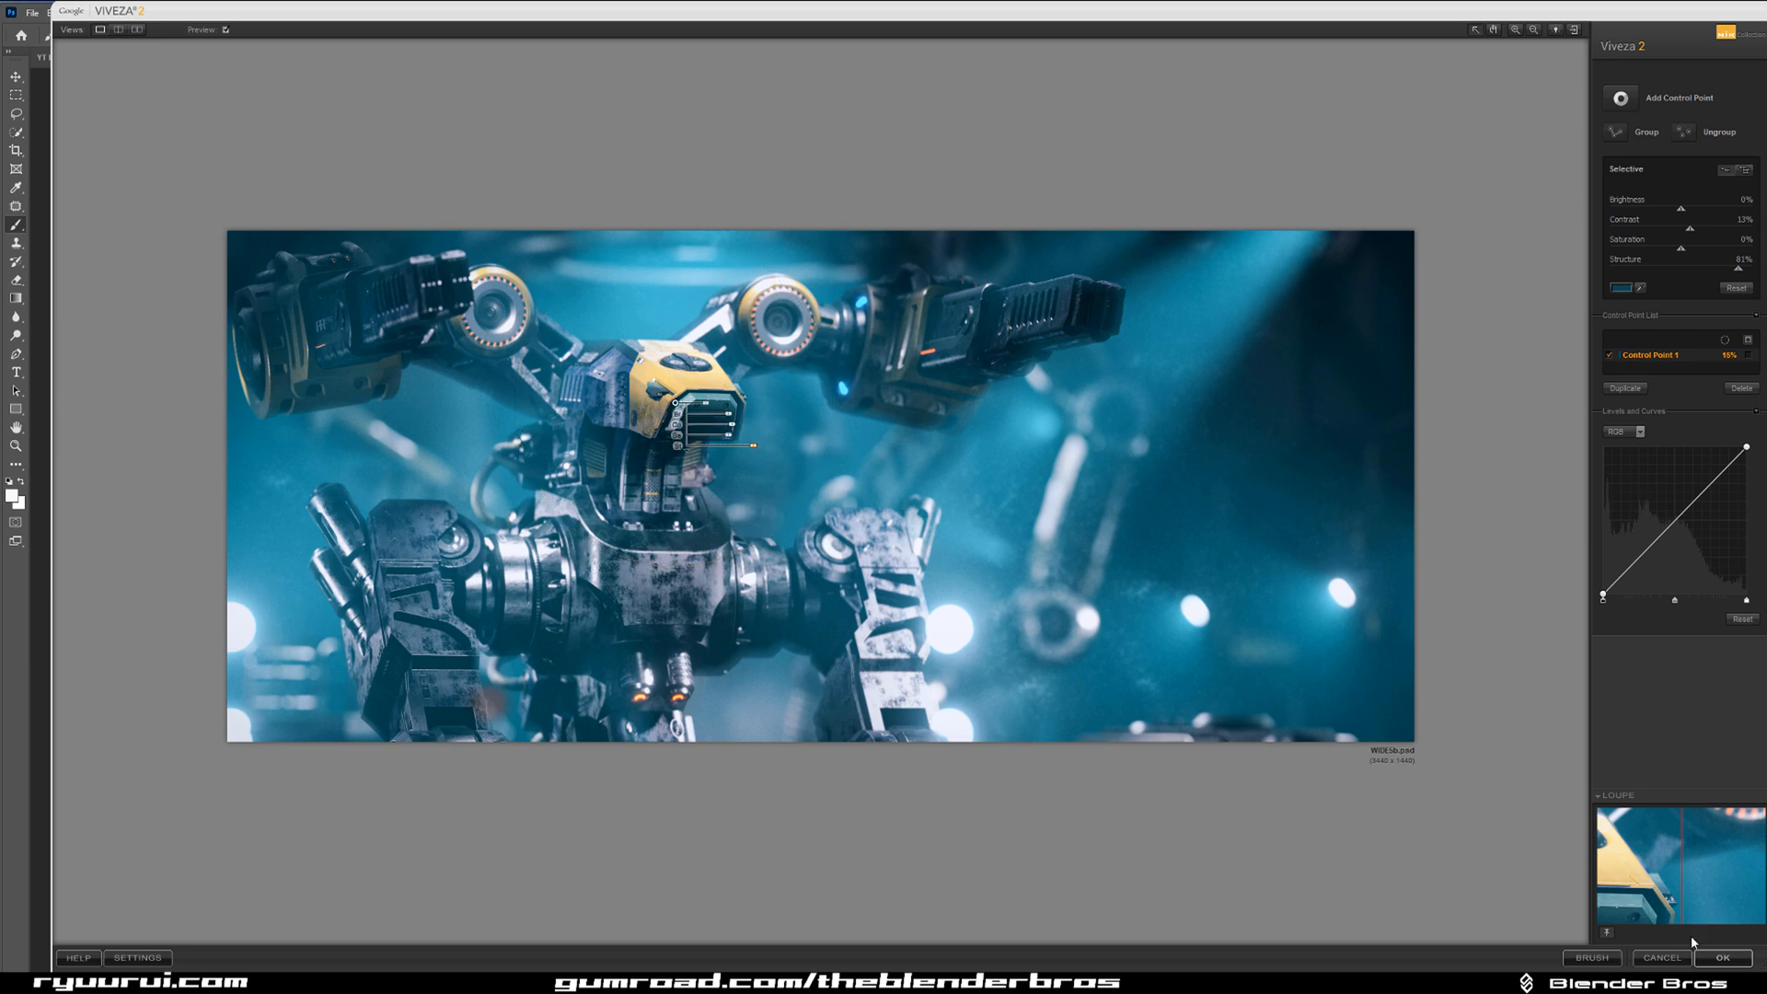
click(1722, 958)
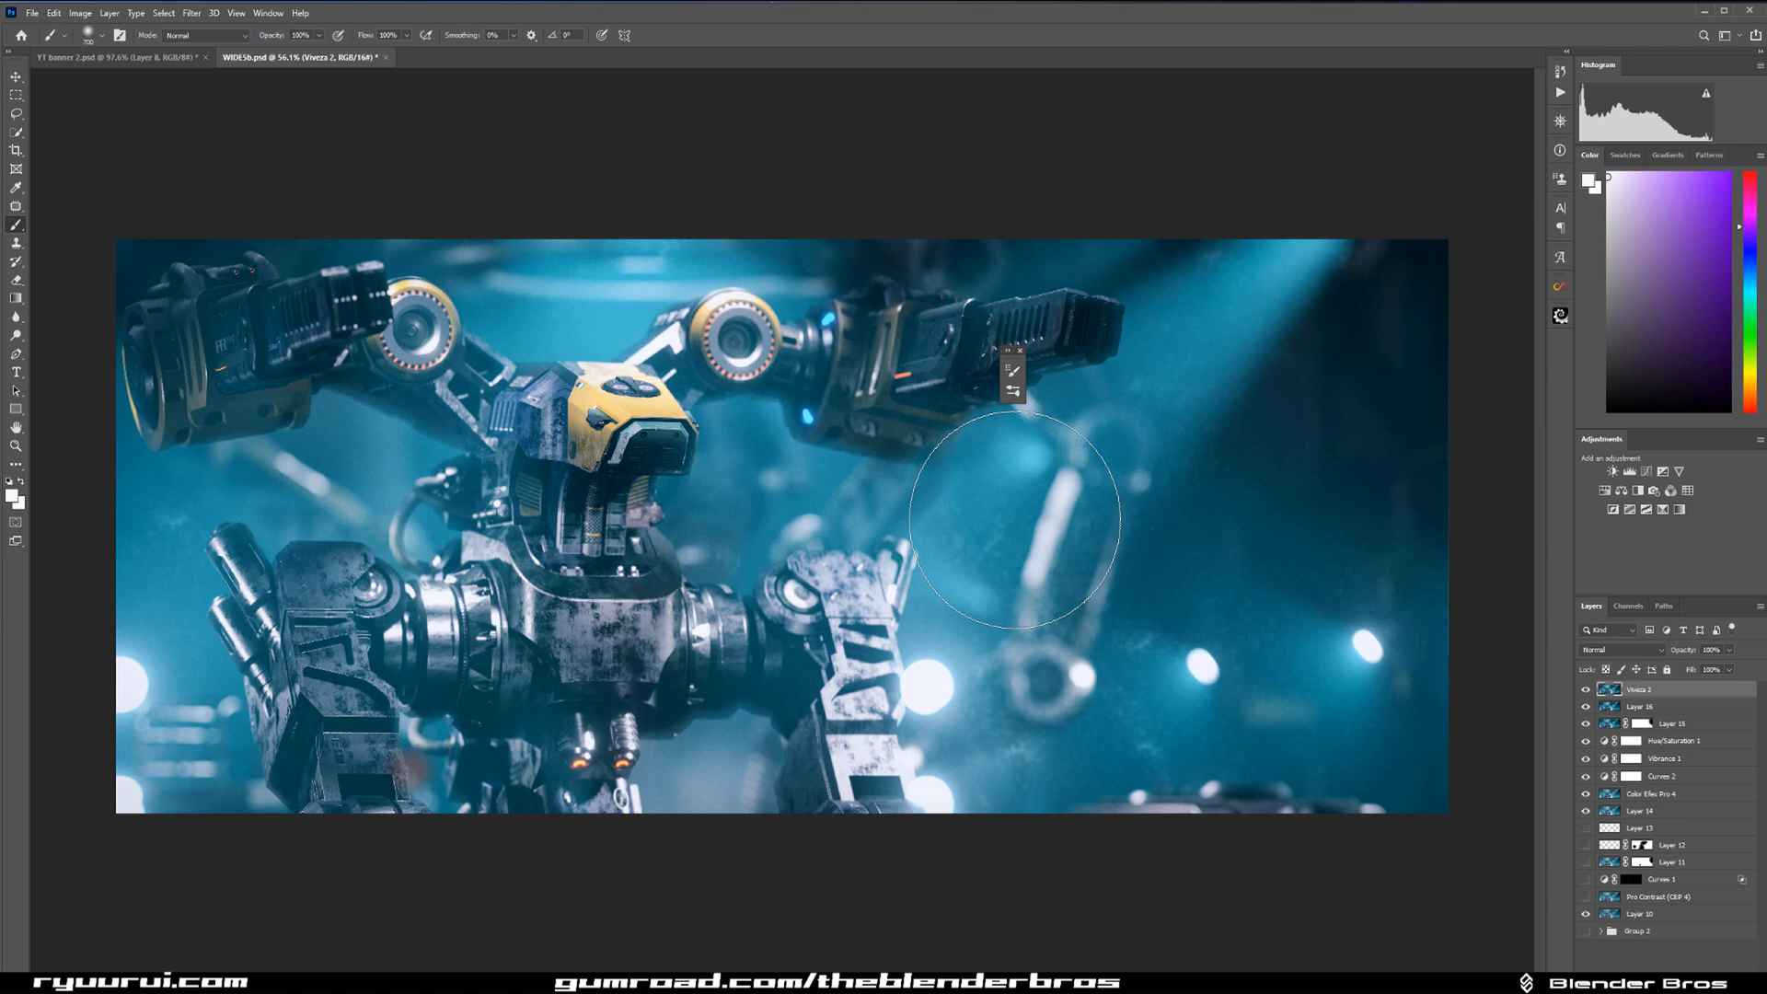
Compare the robot's head with and without the Viveza 2 layer and reduce that layer's fill.
click(1586, 690)
click(1586, 690)
scroll(555, 389, up, 5)
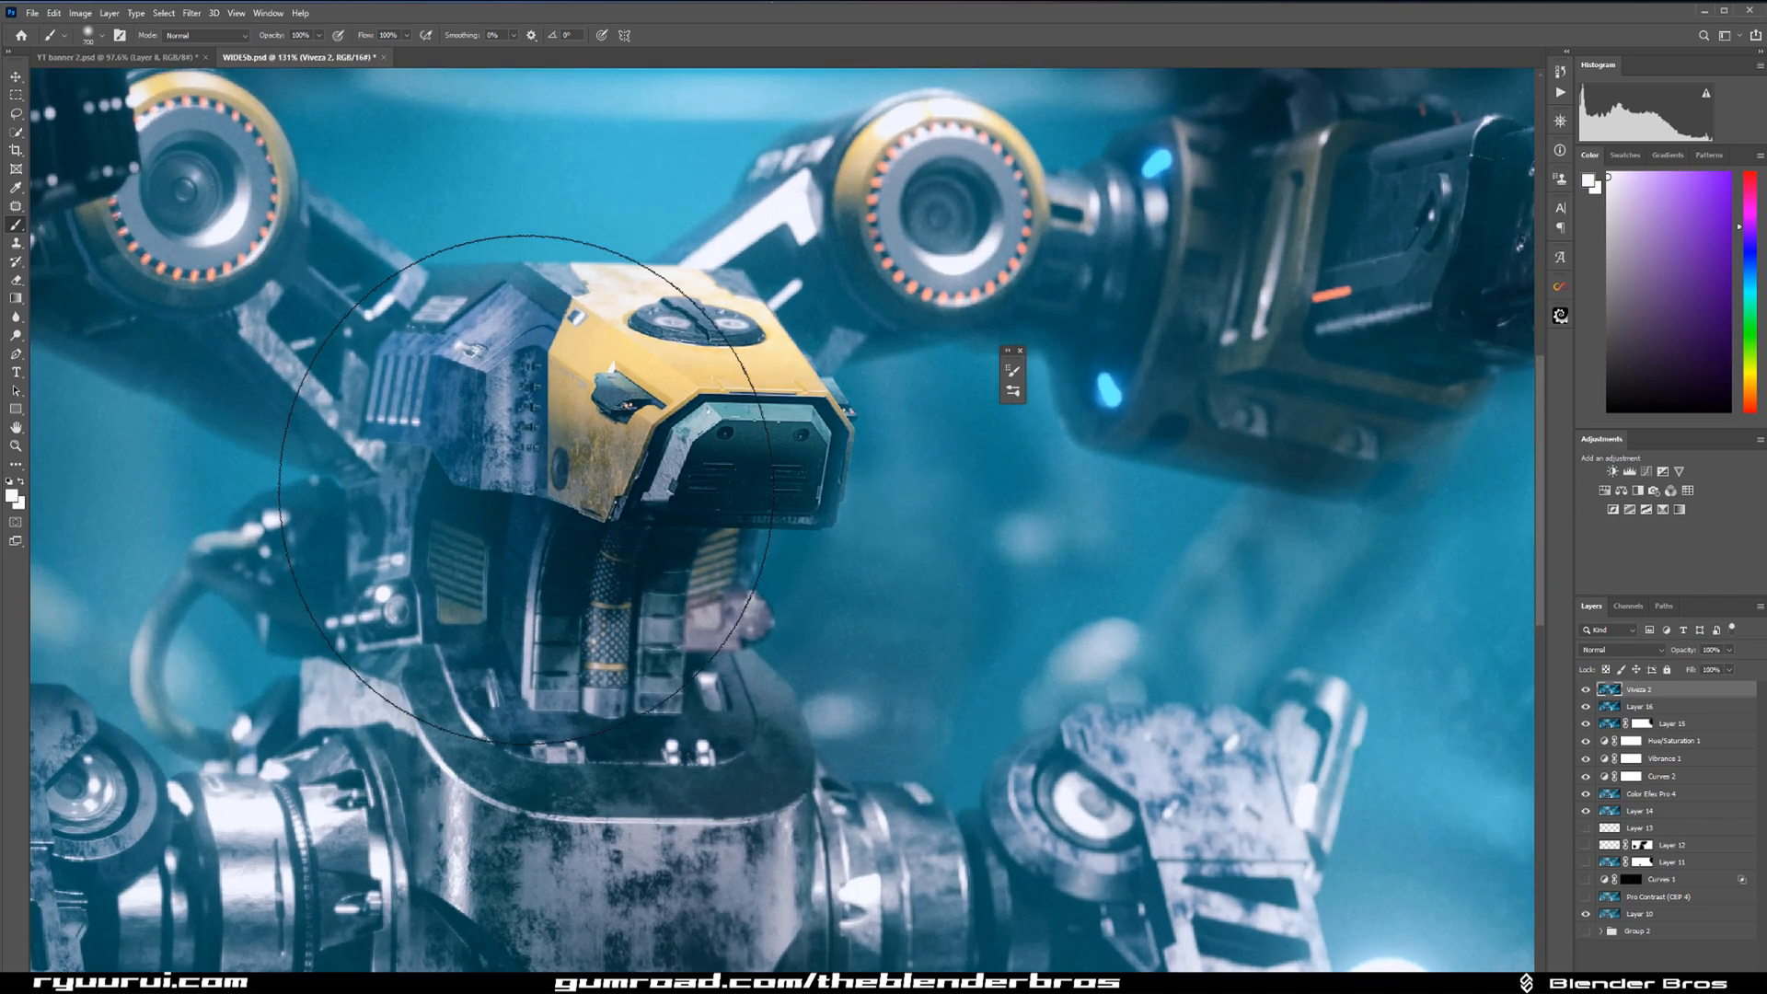
click(1585, 695)
click(1585, 695)
click(1585, 696)
click(1585, 695)
drag(1428, 678, 1452, 684)
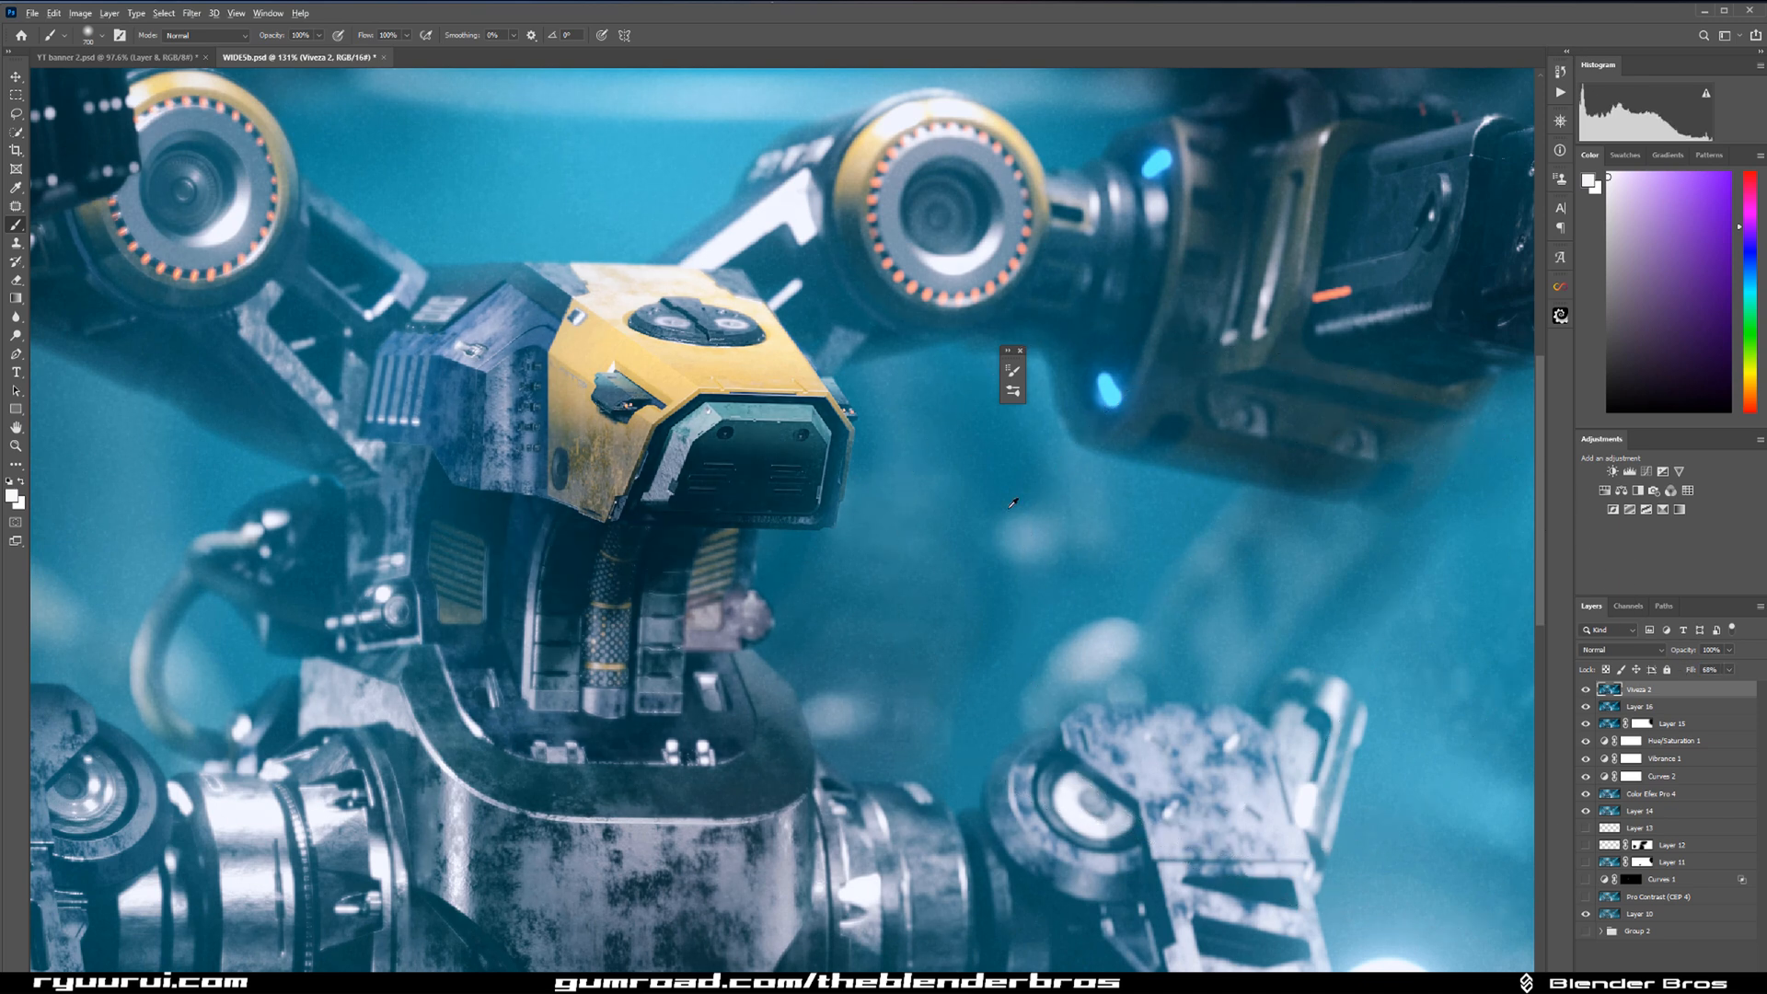
scroll(1120, 516, down, 3)
scroll(1120, 516, down, 3)
scroll(1120, 516, up, 1)
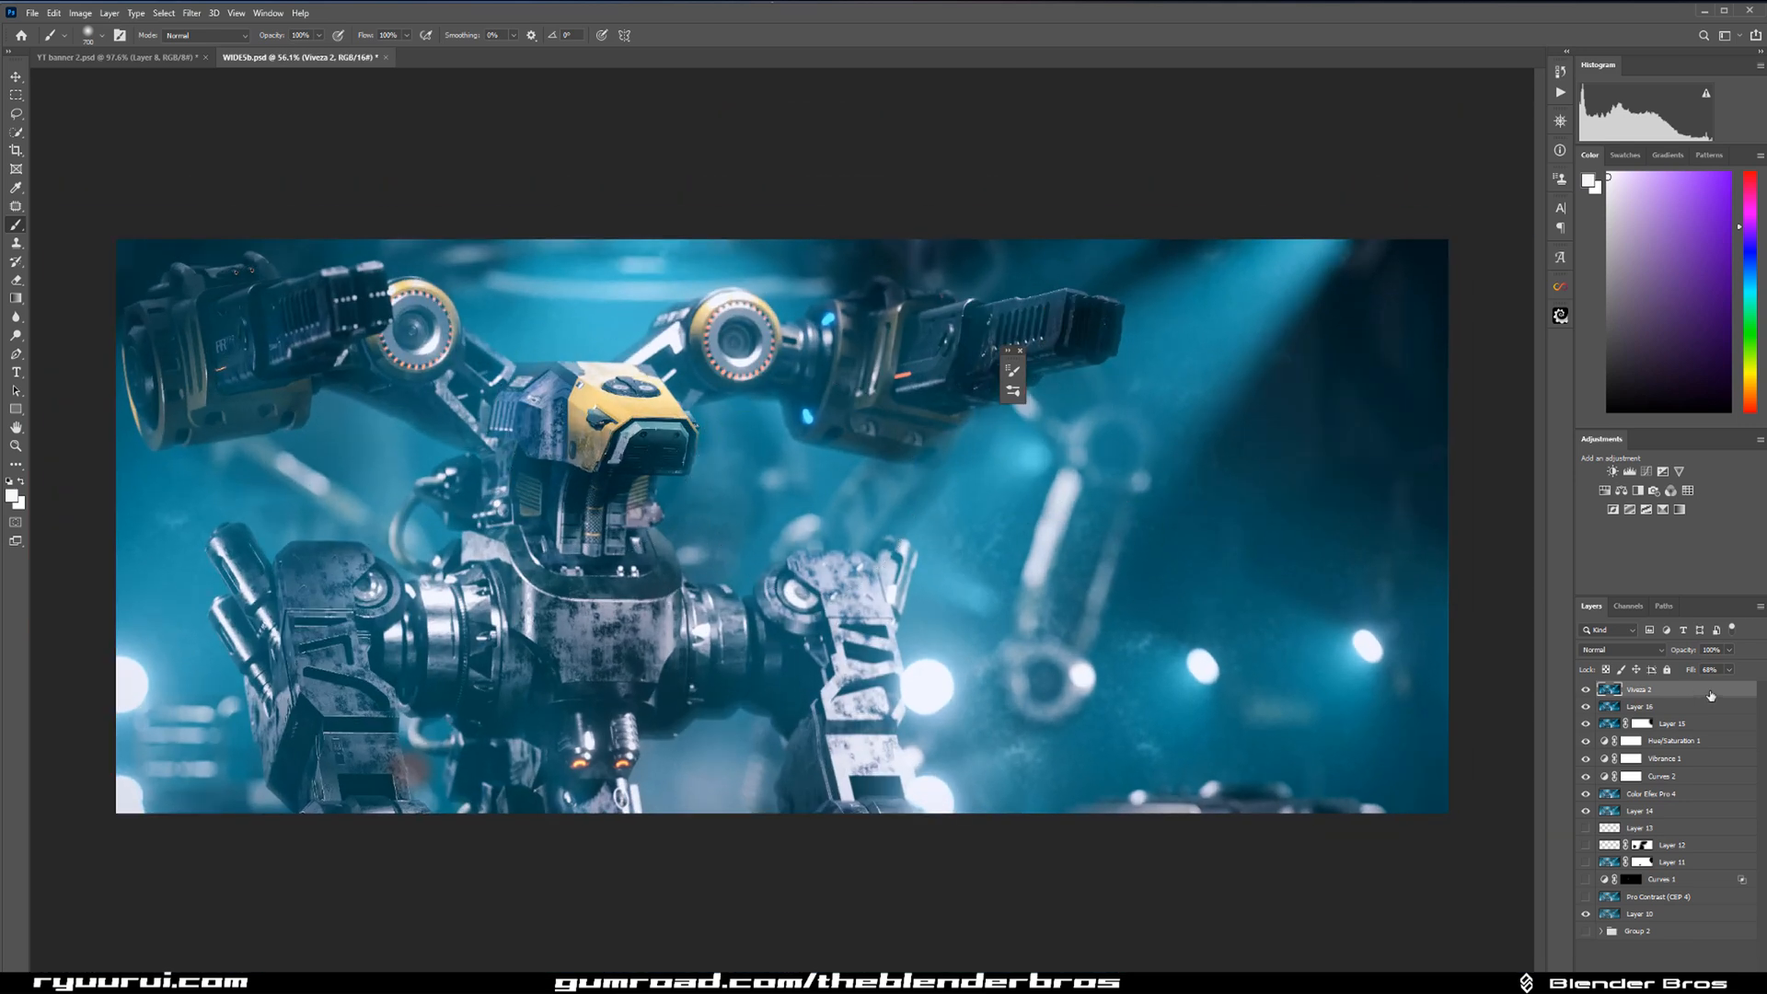
Fine-tune the Viveza 2 layer's fill and check the whole image with and without the effect.
drag(1691, 671, 1683, 672)
click(1586, 691)
click(1587, 696)
scroll(1021, 534, up, 1)
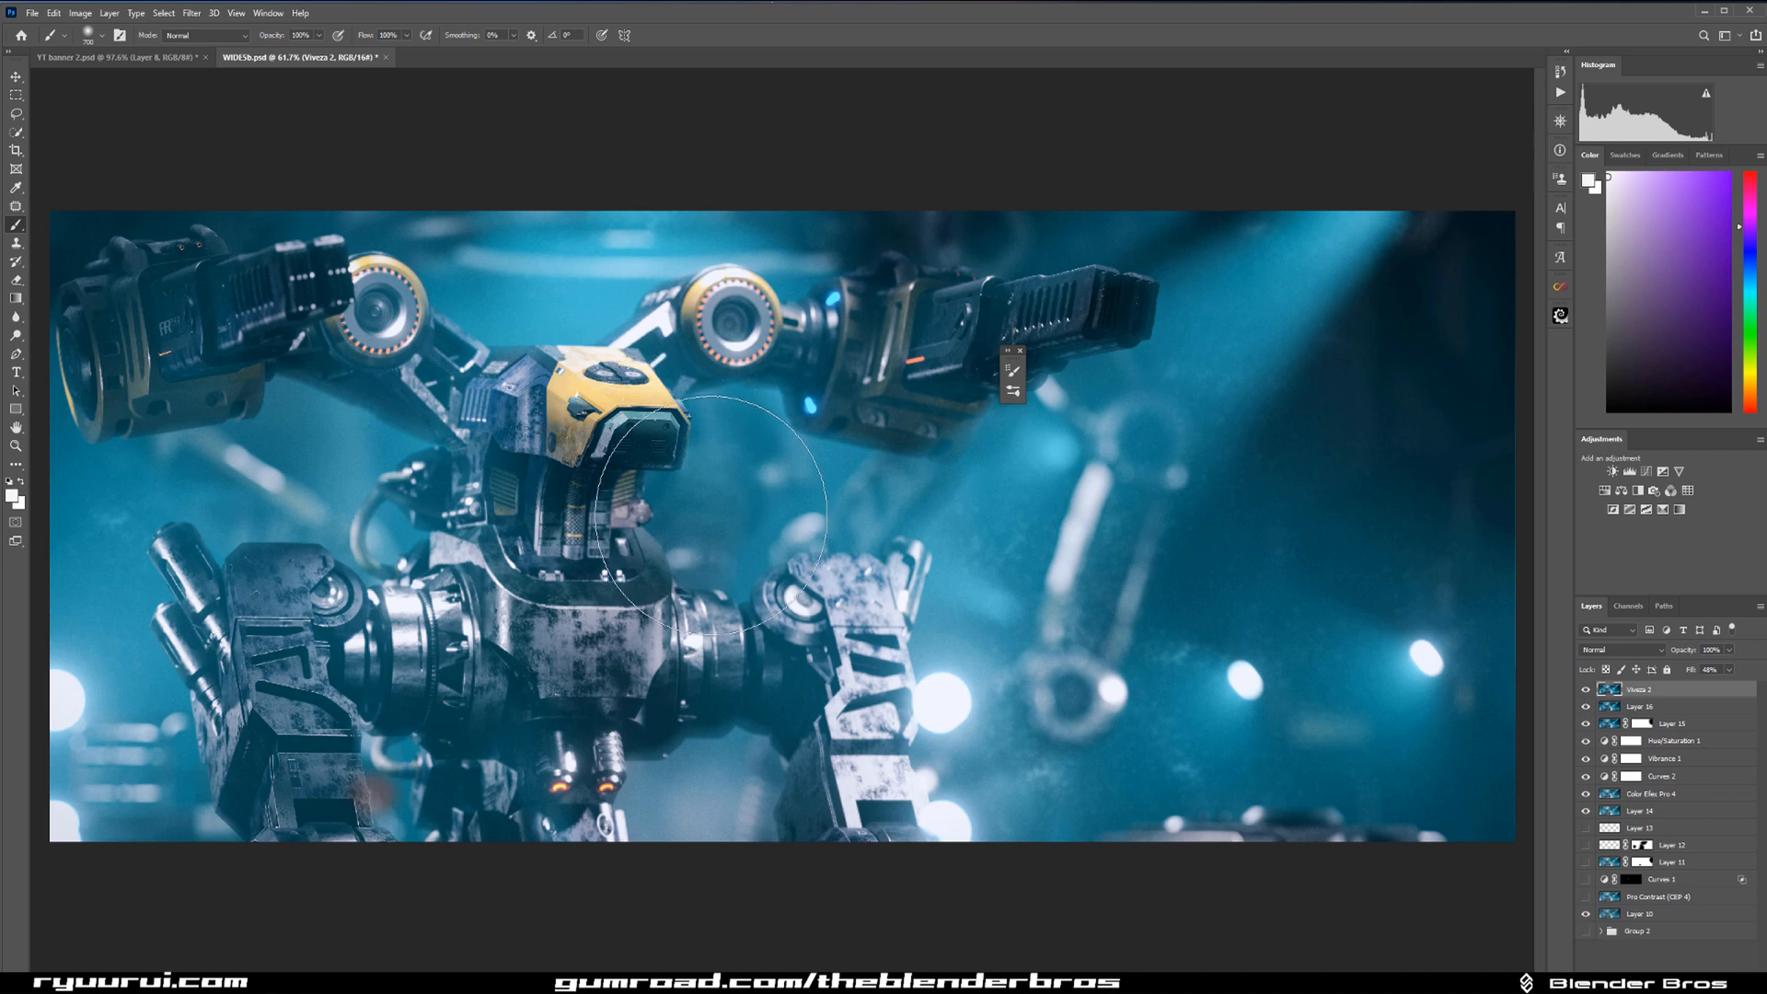
scroll(778, 529, down, 2)
scroll(771, 543, up, 2)
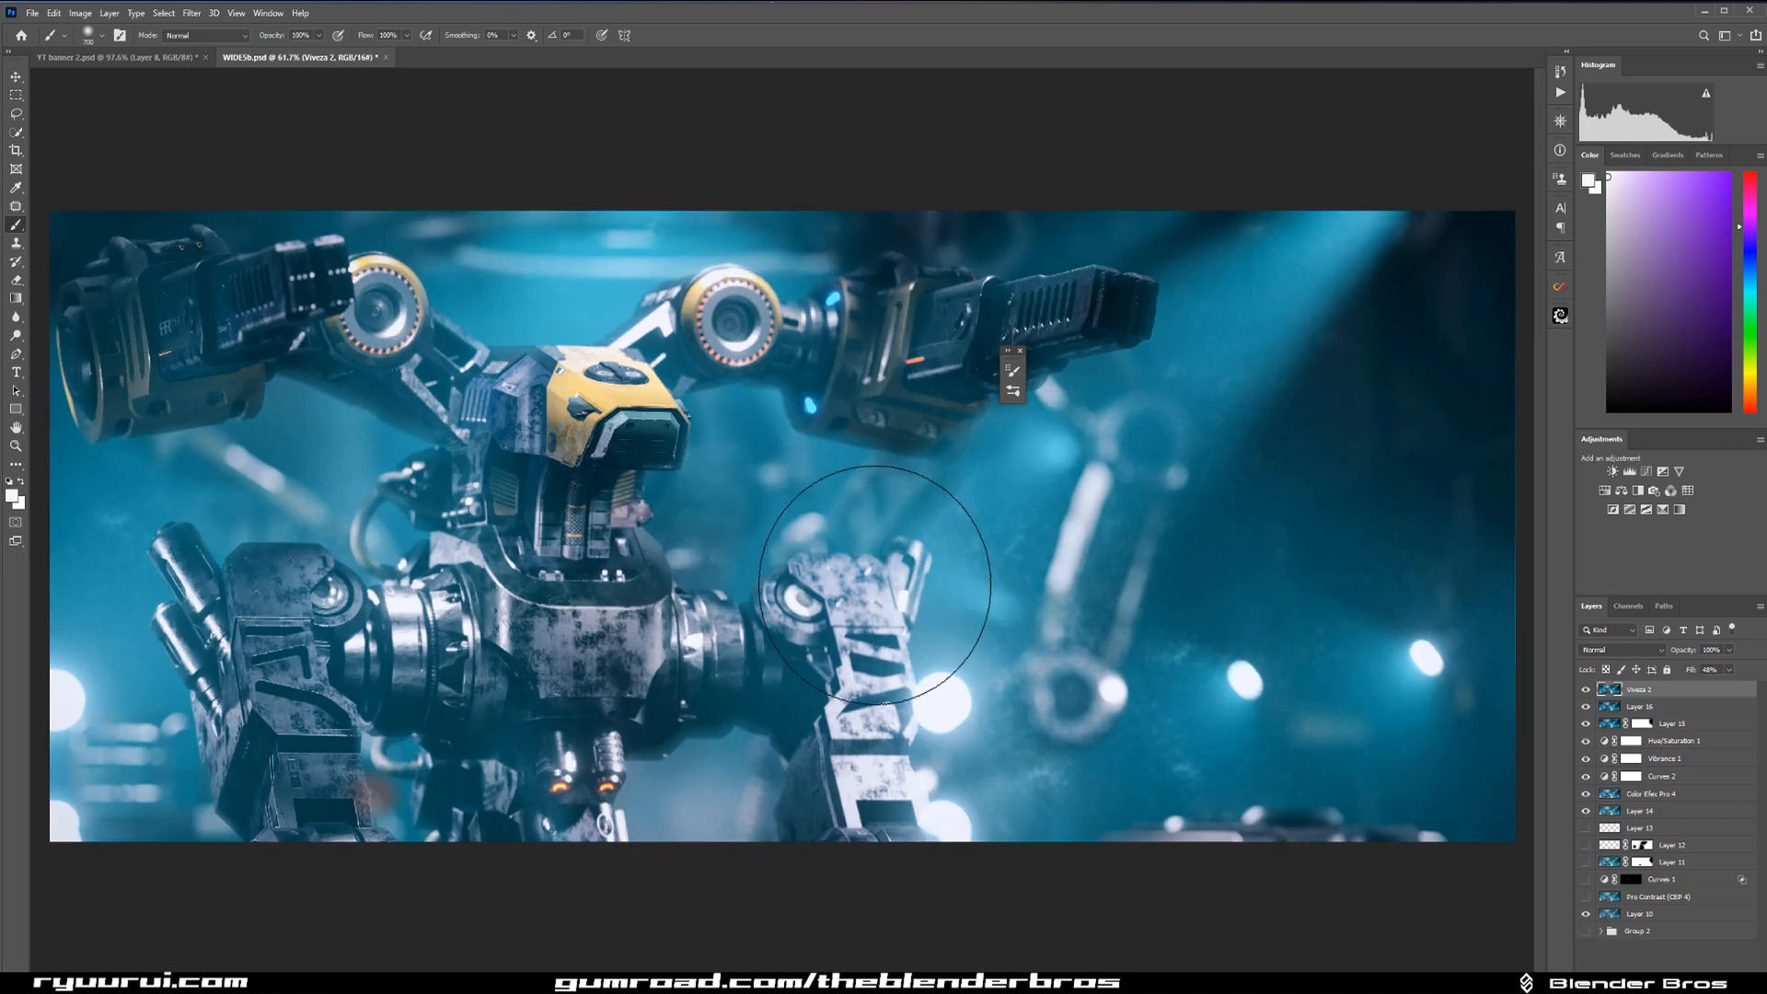
Expand Group 2, show it, and toggle its base layer to compare the original render with the graded image.
scroll(1090, 569, down, 1)
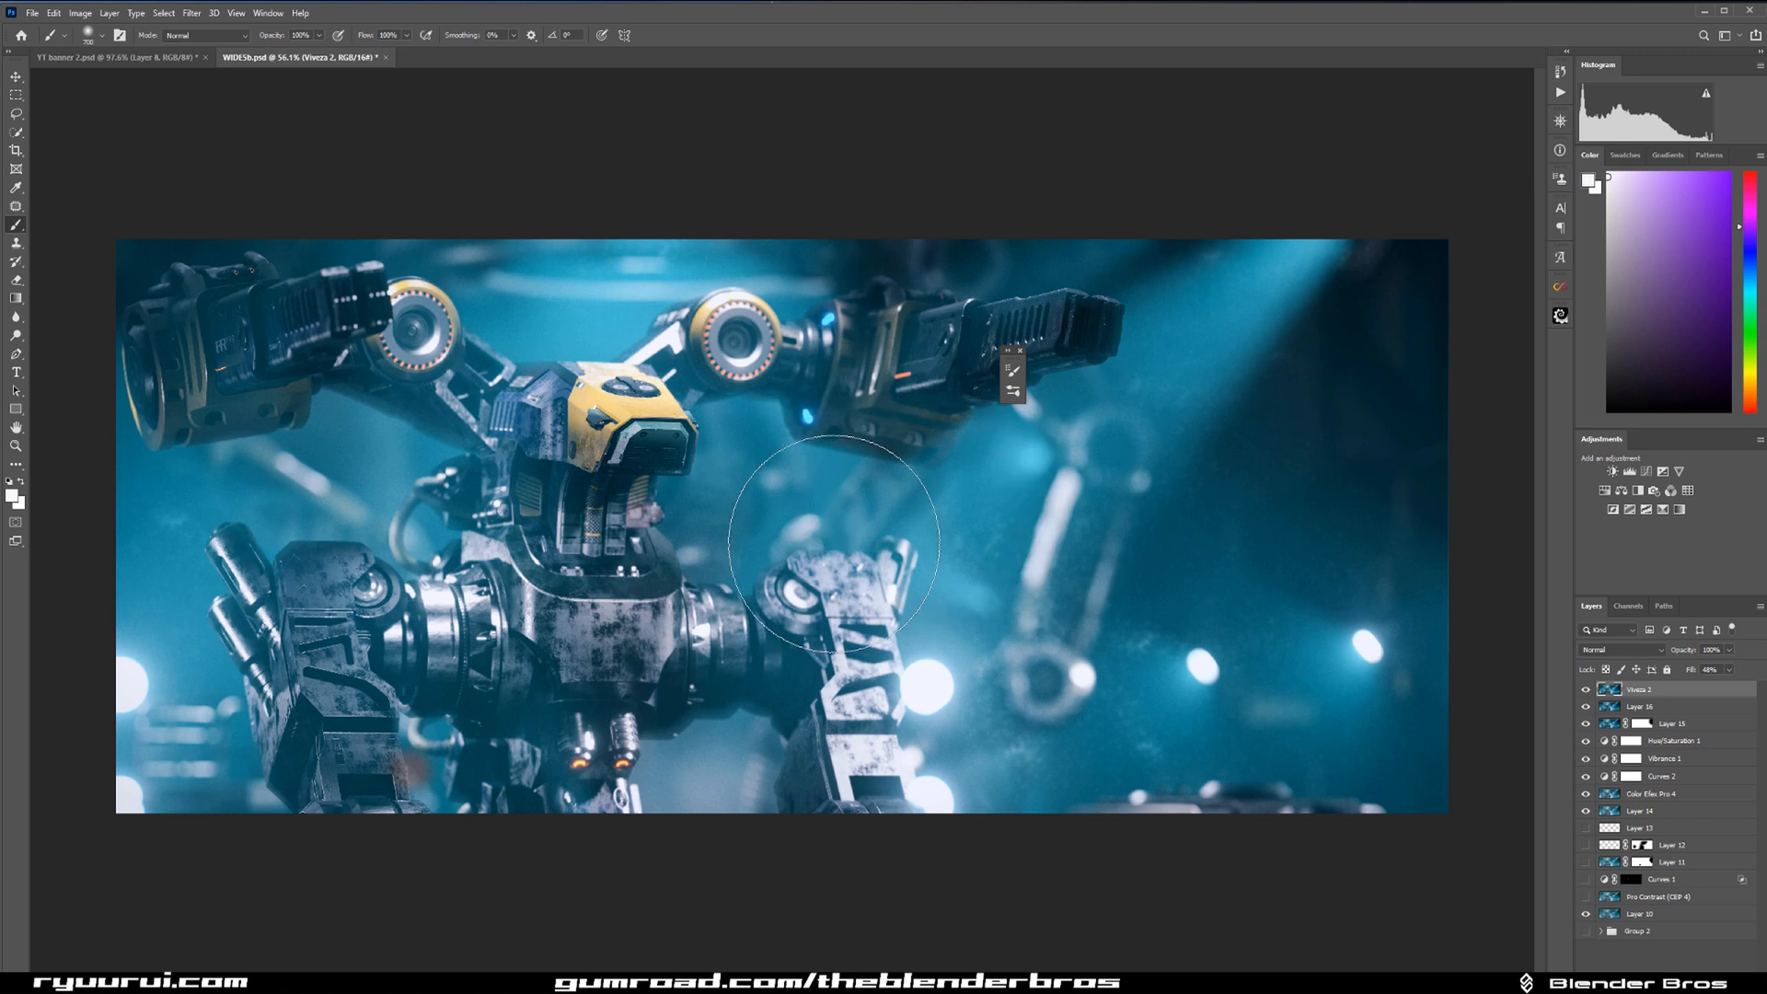
scroll(934, 534, down, 1)
scroll(939, 547, up, 1)
click(1601, 930)
scroll(1666, 790, down, 2)
scroll(1675, 794, down, 2)
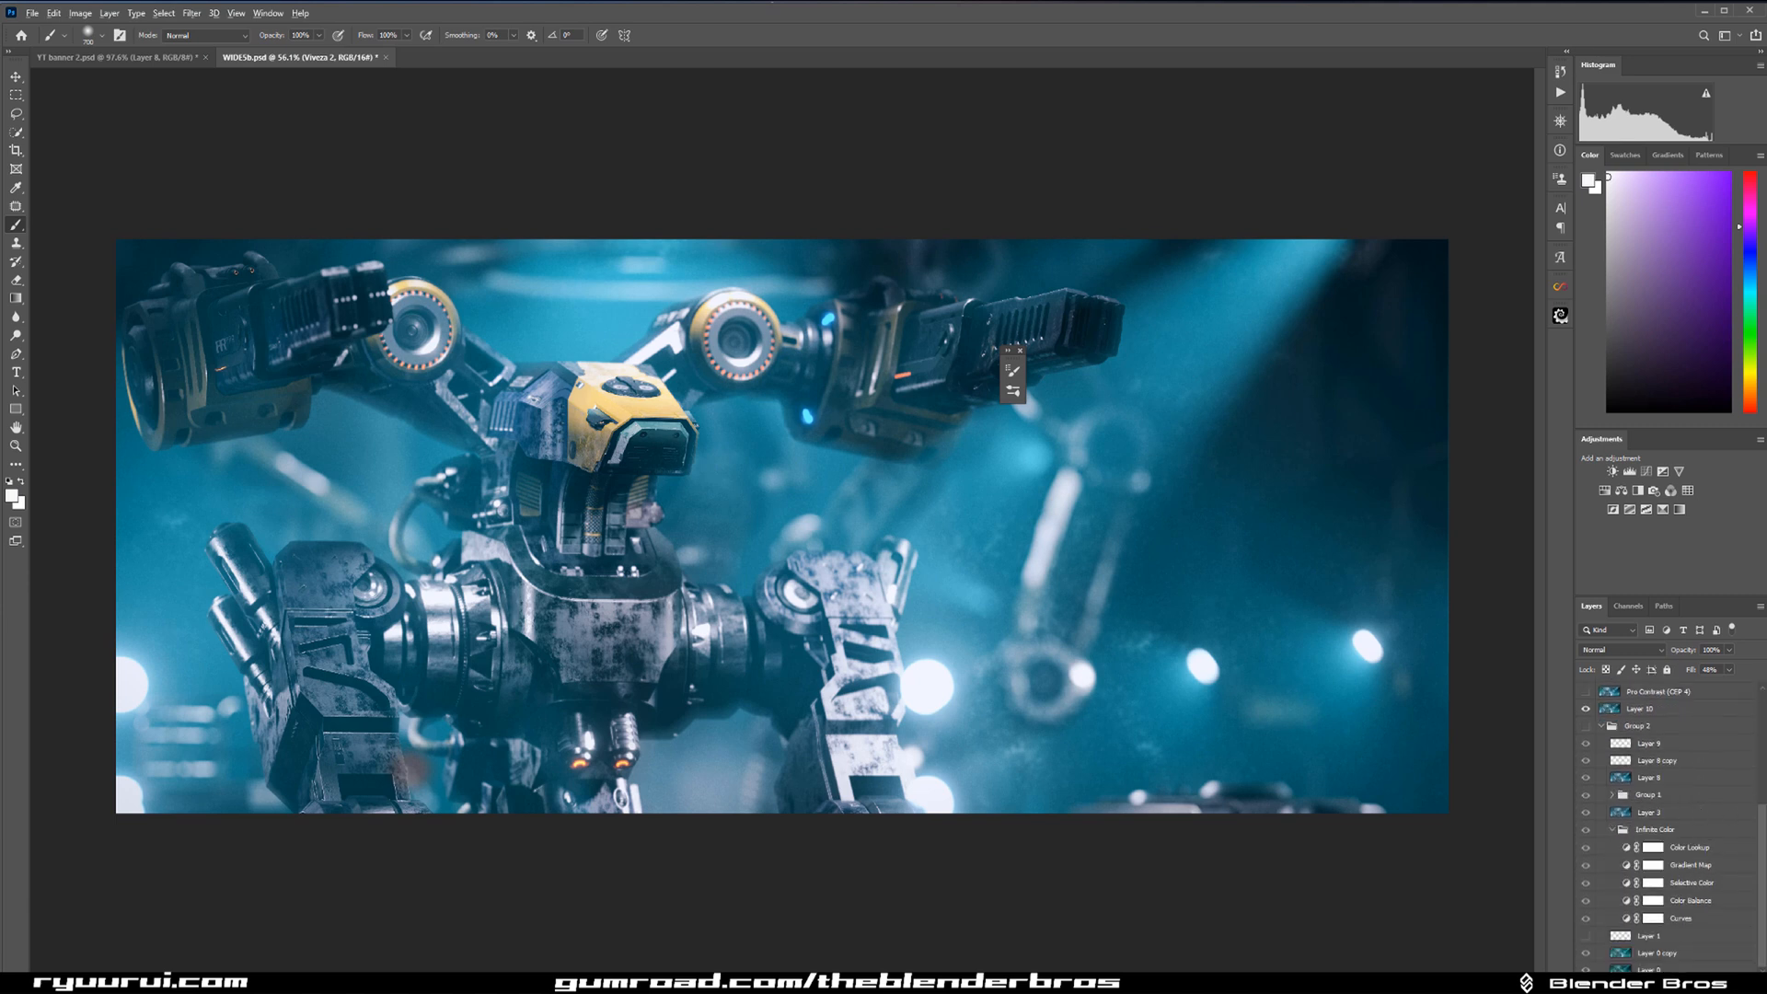
click(1586, 726)
alt+click(1586, 969)
alt+click(1586, 969)
alt+click(1586, 969)
alt+click(1586, 969)
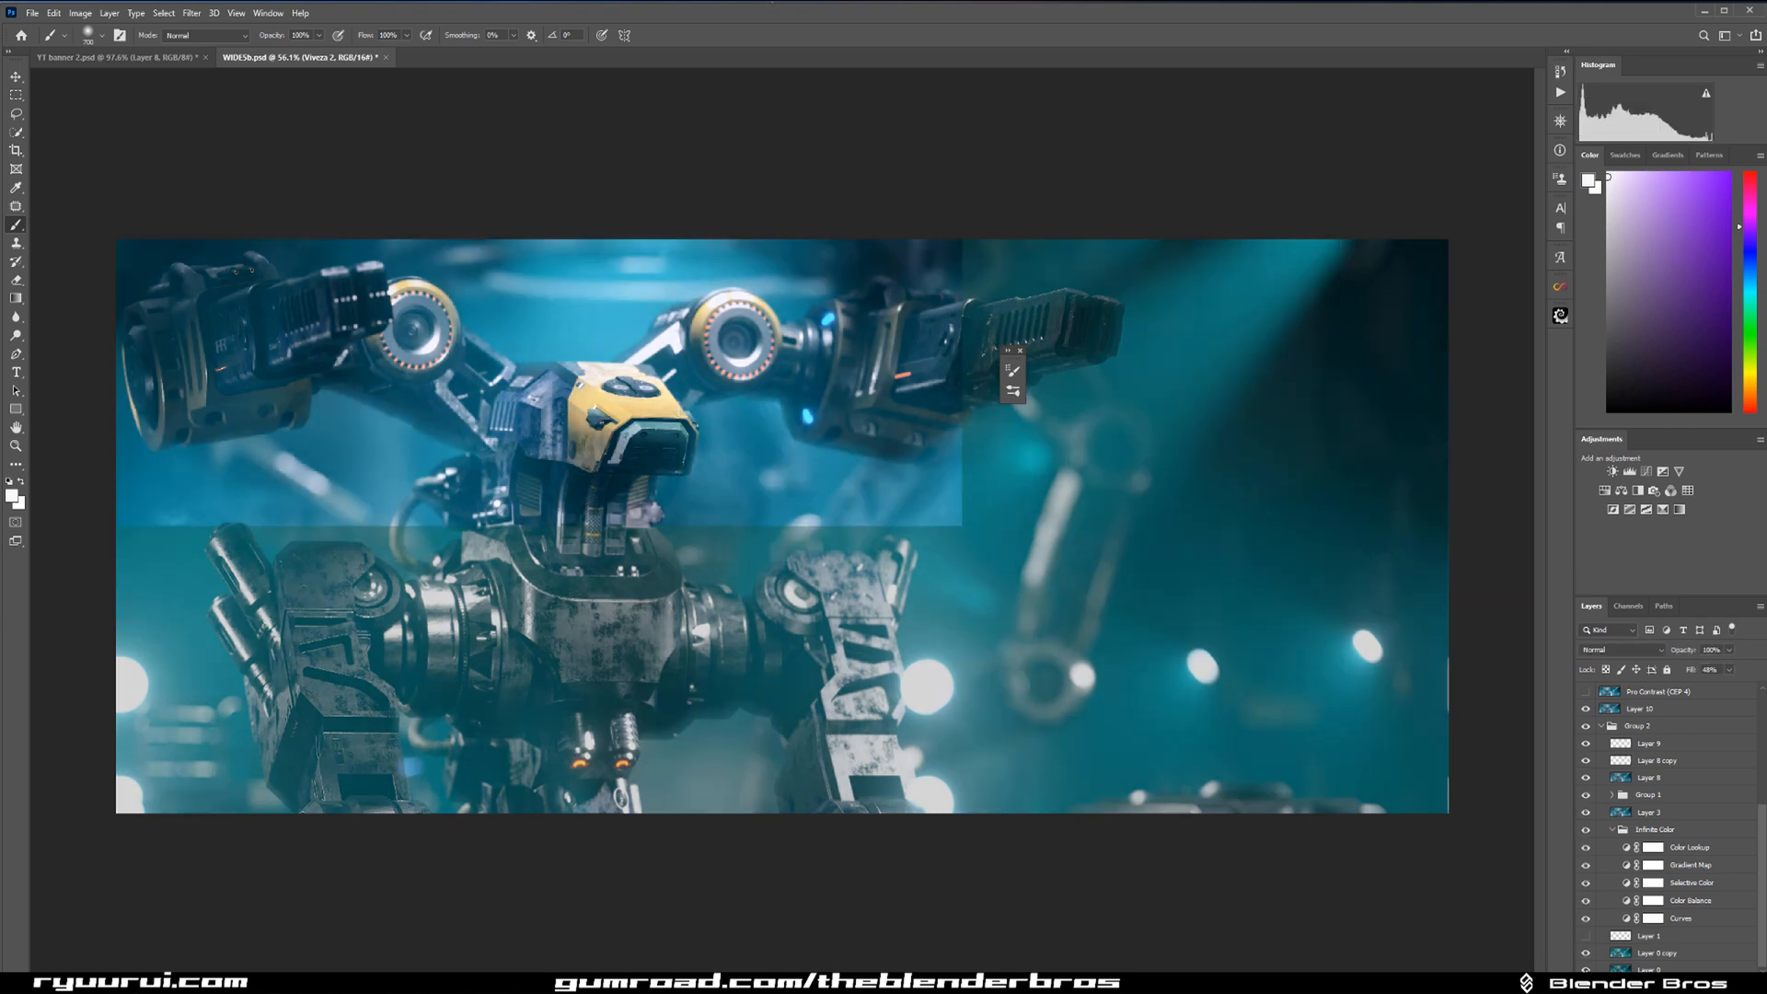
alt+click(1586, 969)
alt+click(1586, 969)
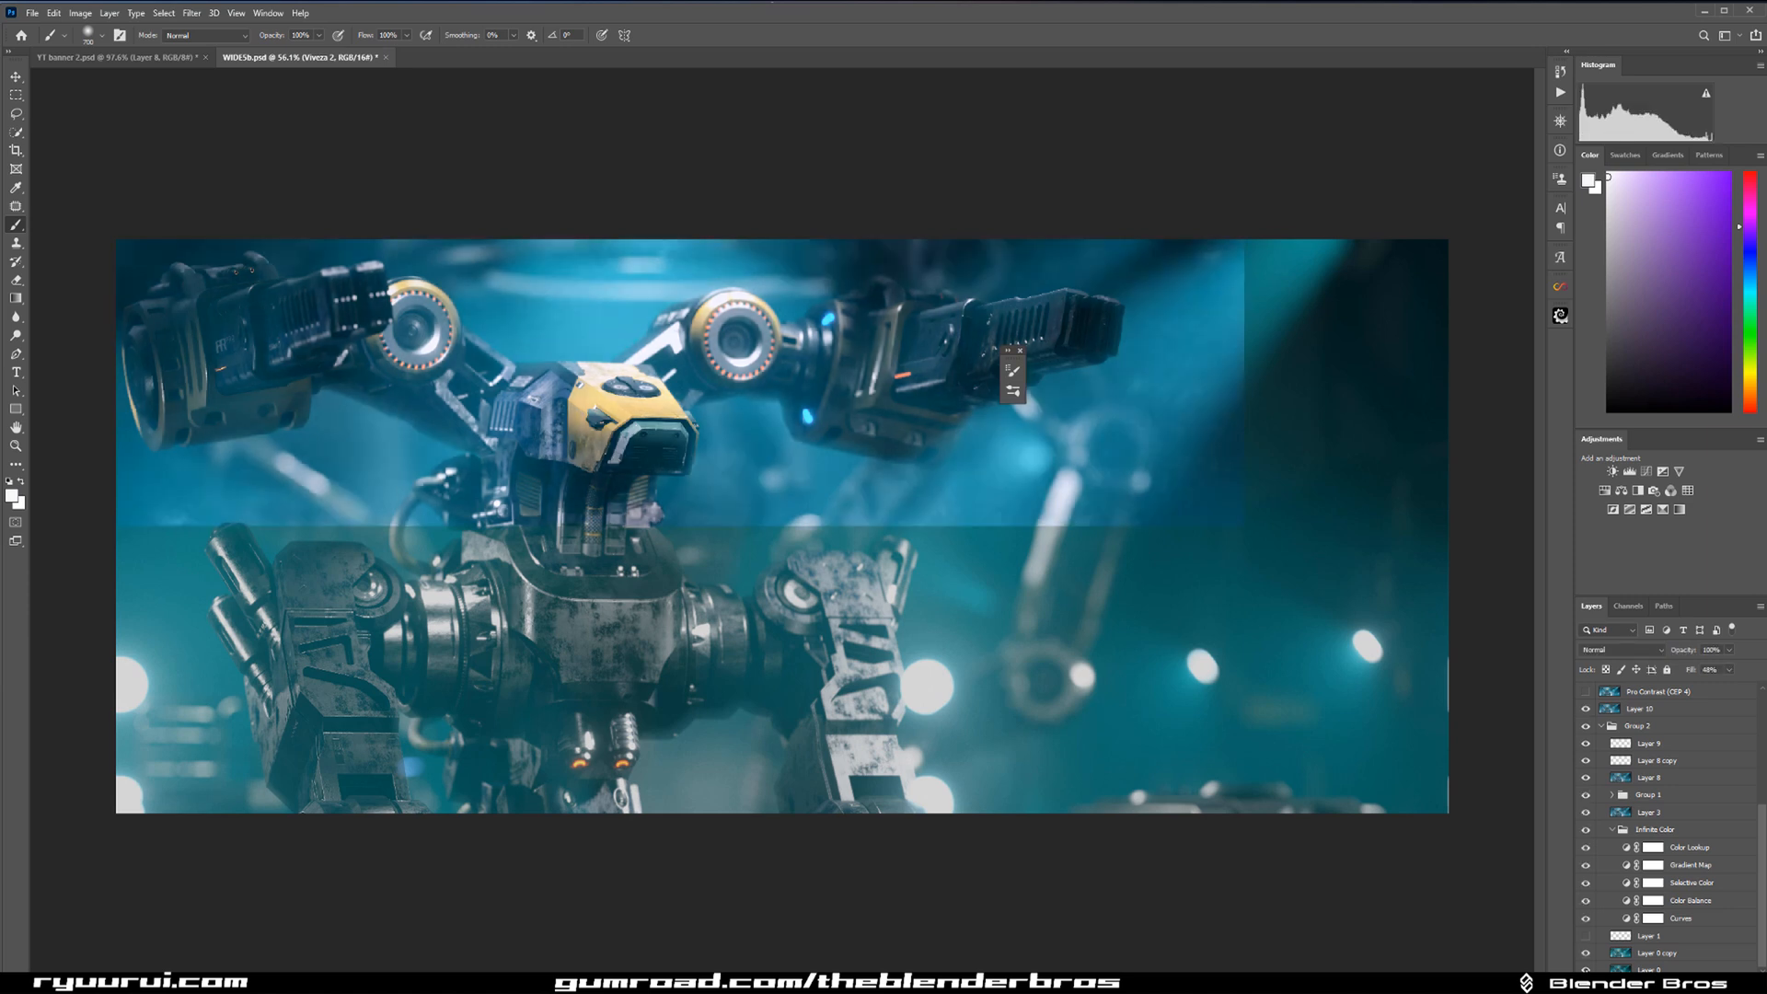
scroll(1661, 870, up, 4)
scroll(1661, 866, up, 2)
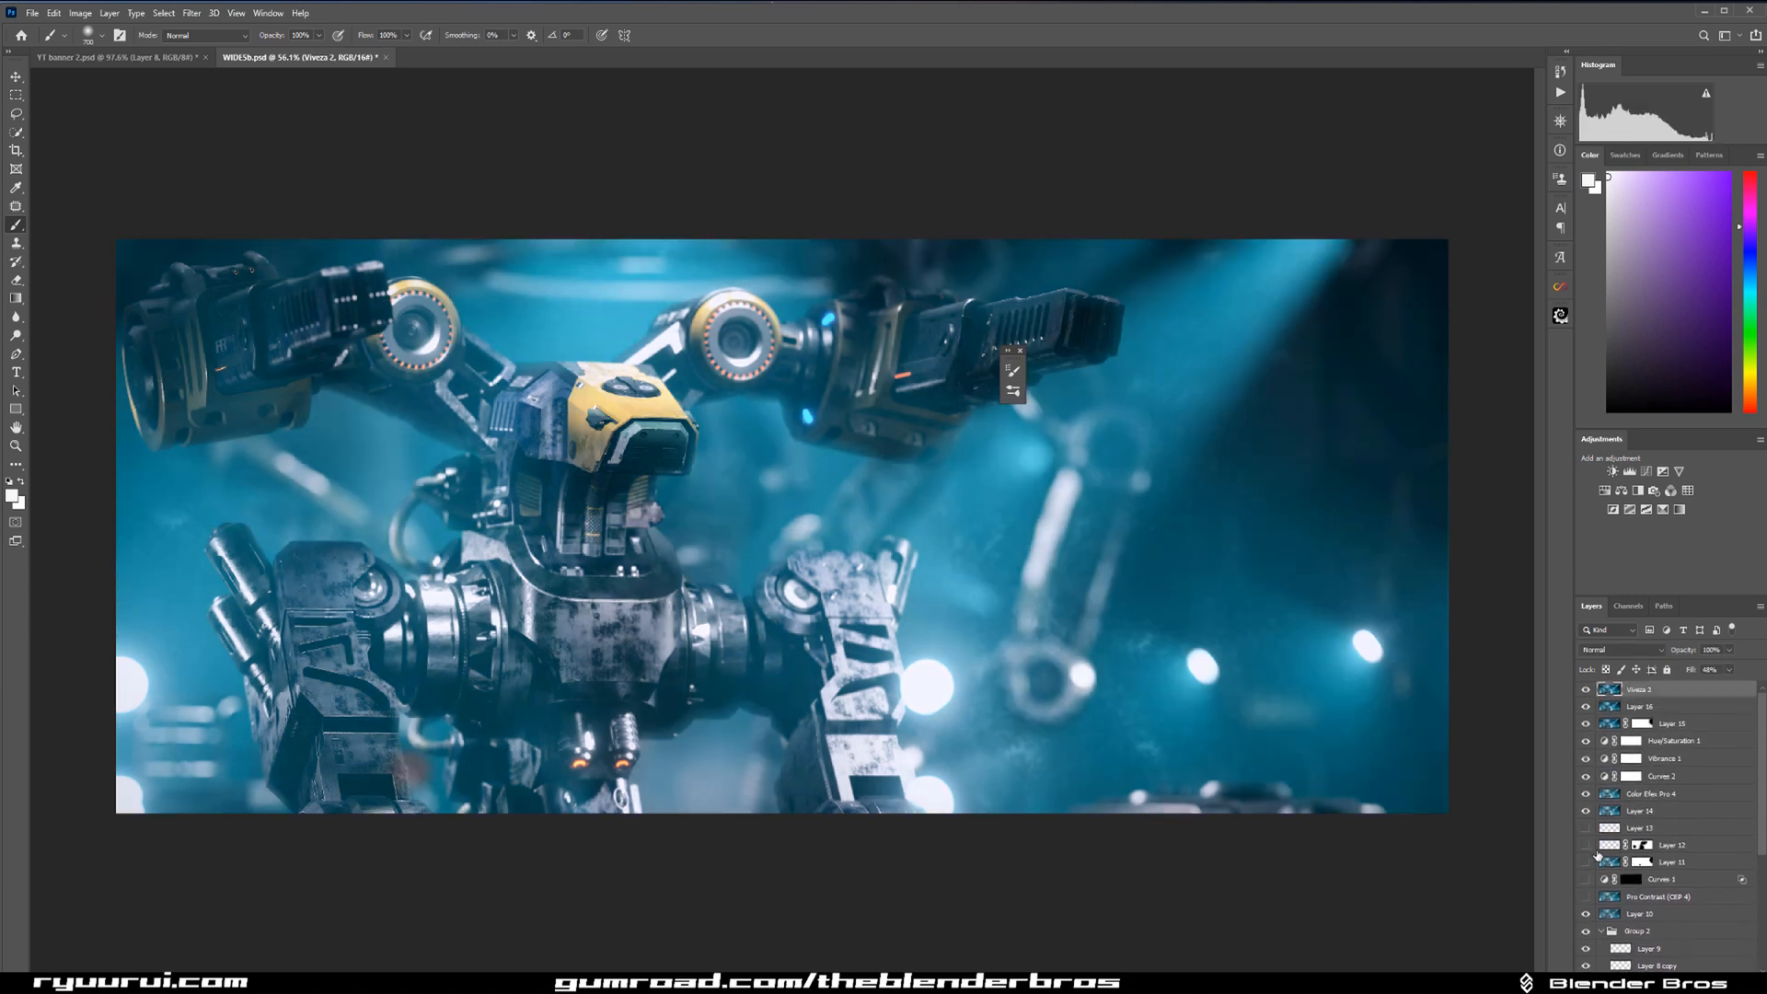
Save the robot render document, inspect the YT banner 2 document, and return to WIDE5b.psd.
click(32, 13)
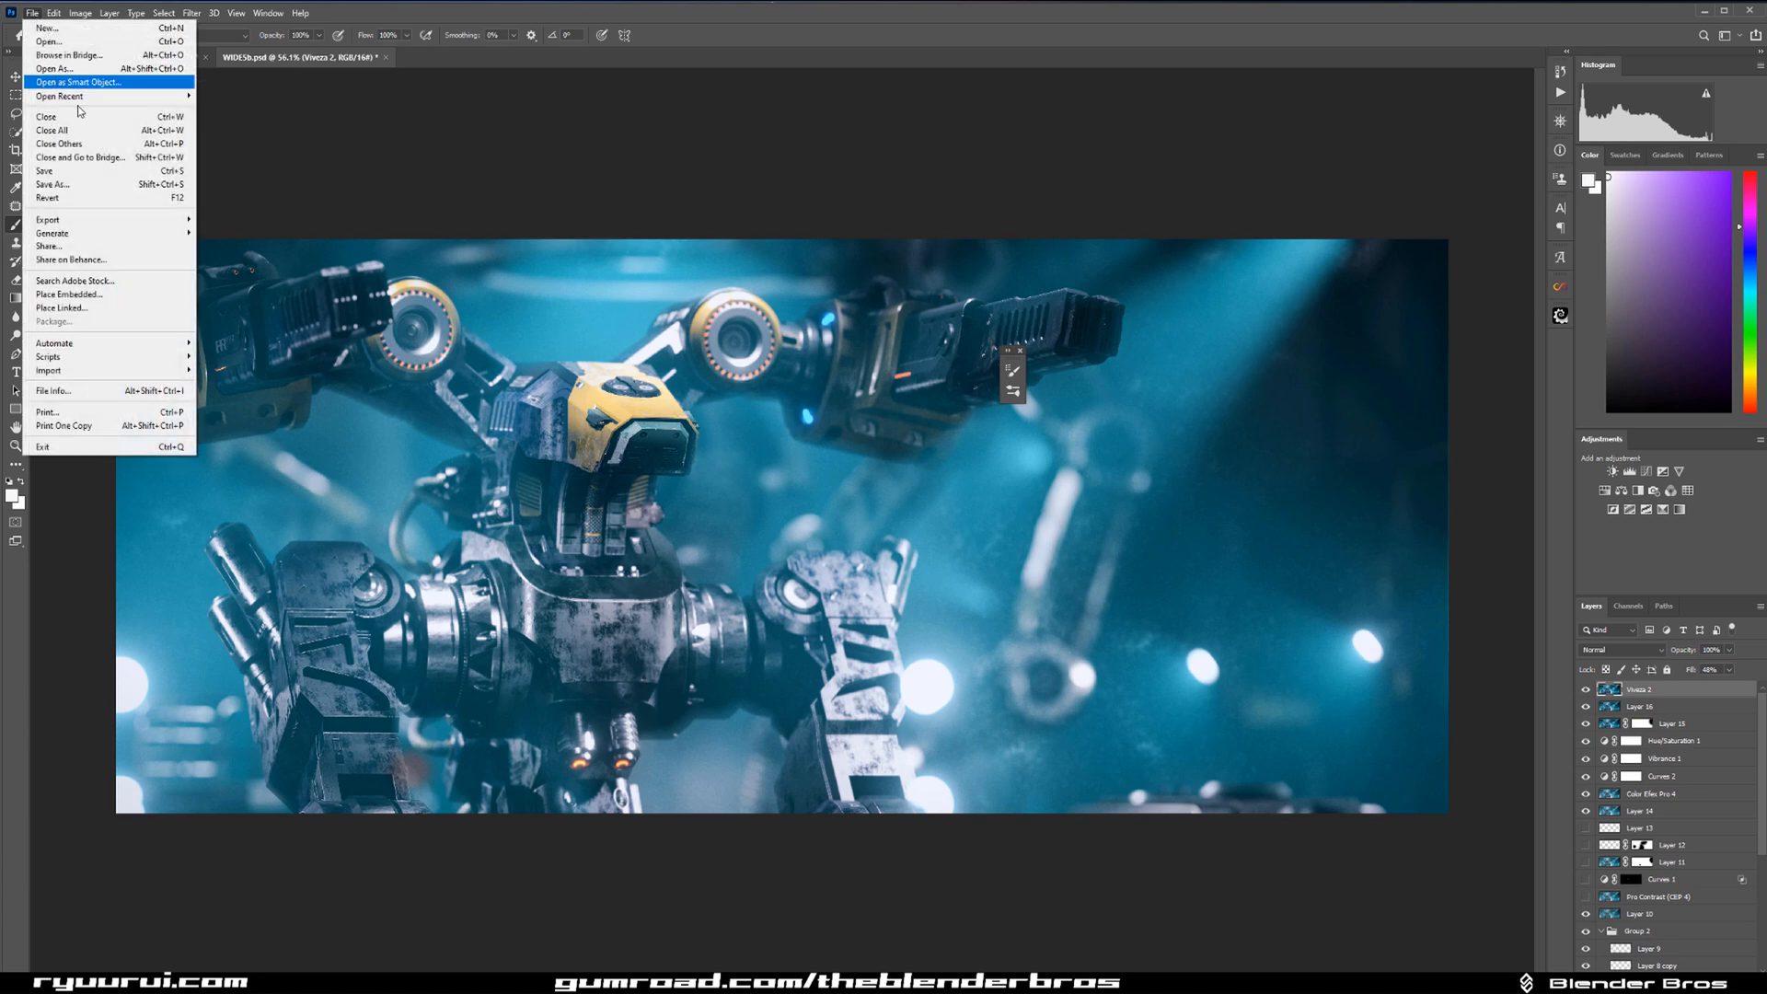
click(92, 171)
click(114, 58)
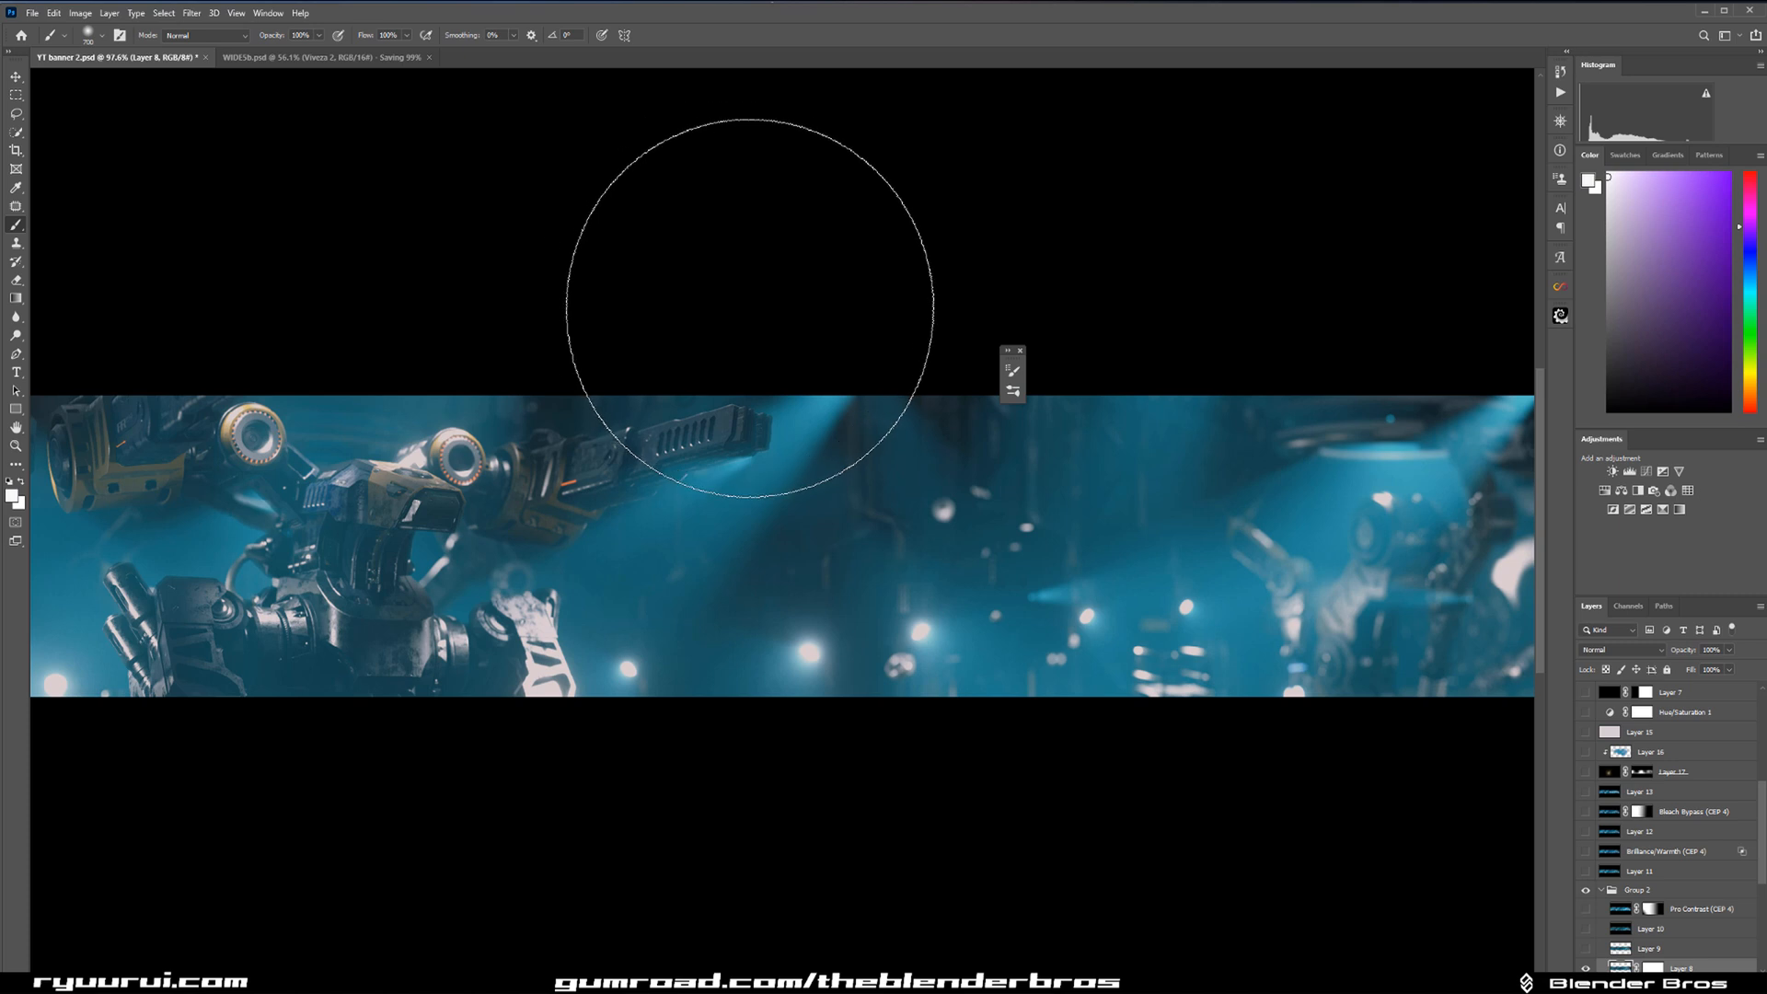
scroll(1684, 795, down, 5)
scroll(1683, 795, up, 3)
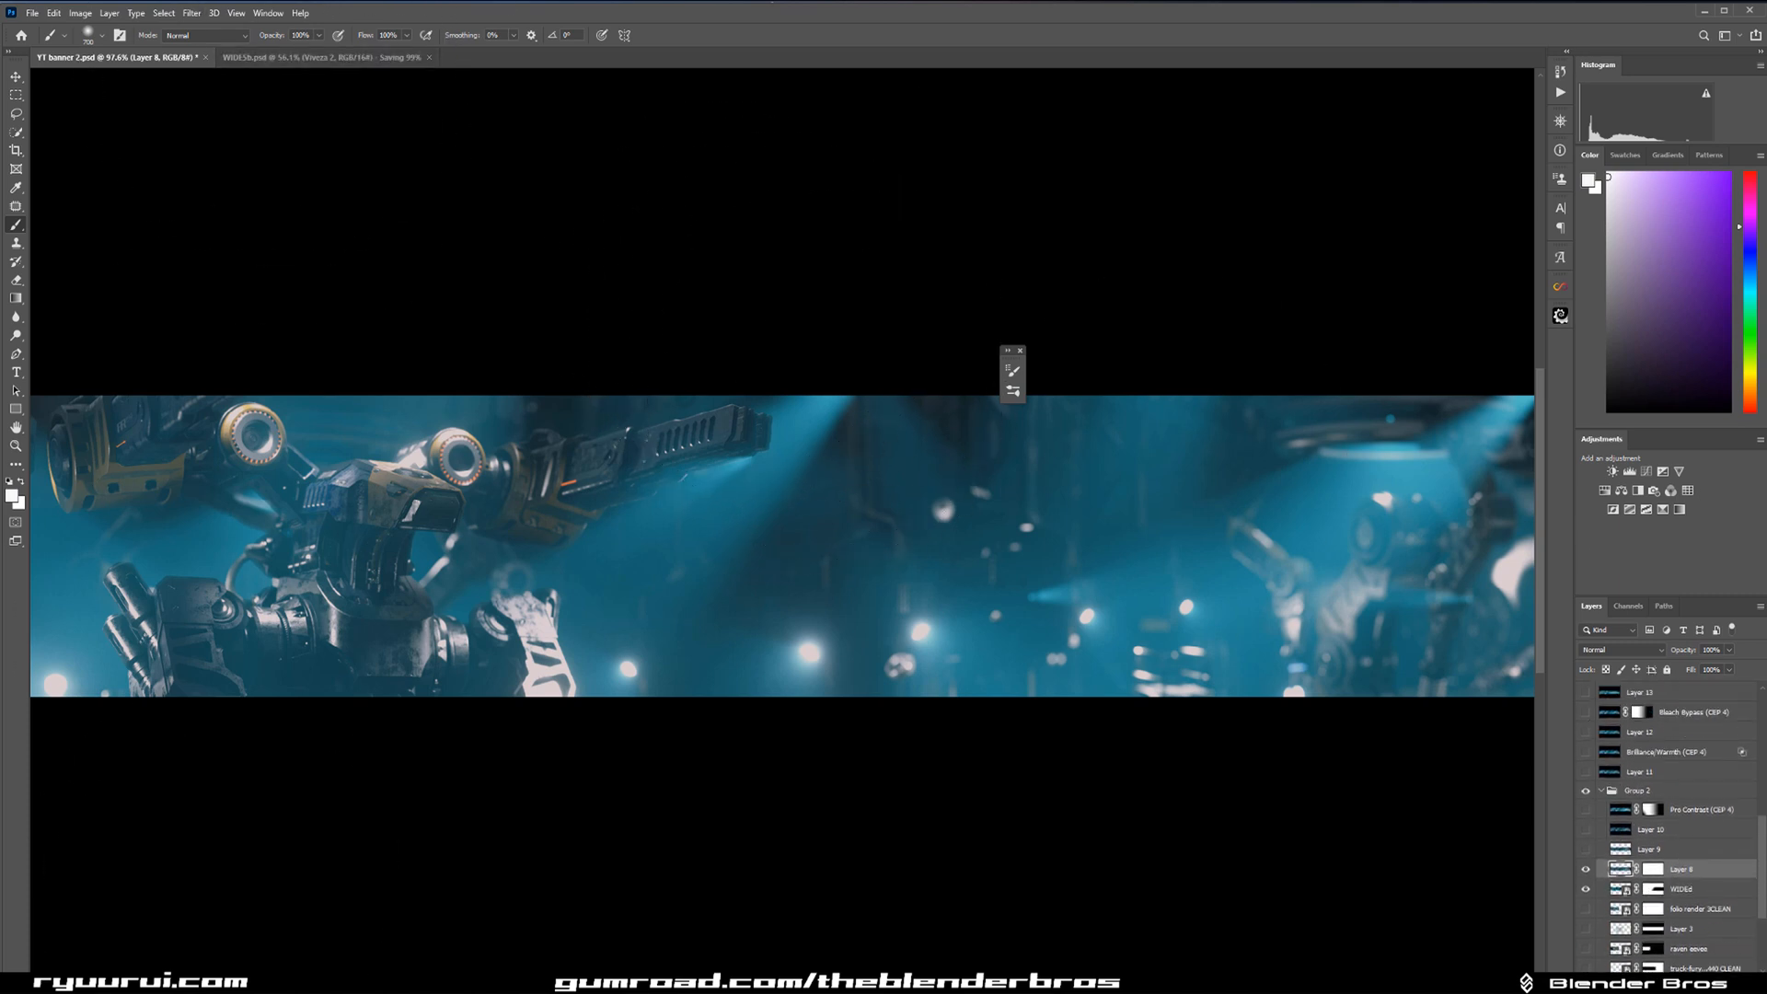
click(276, 57)
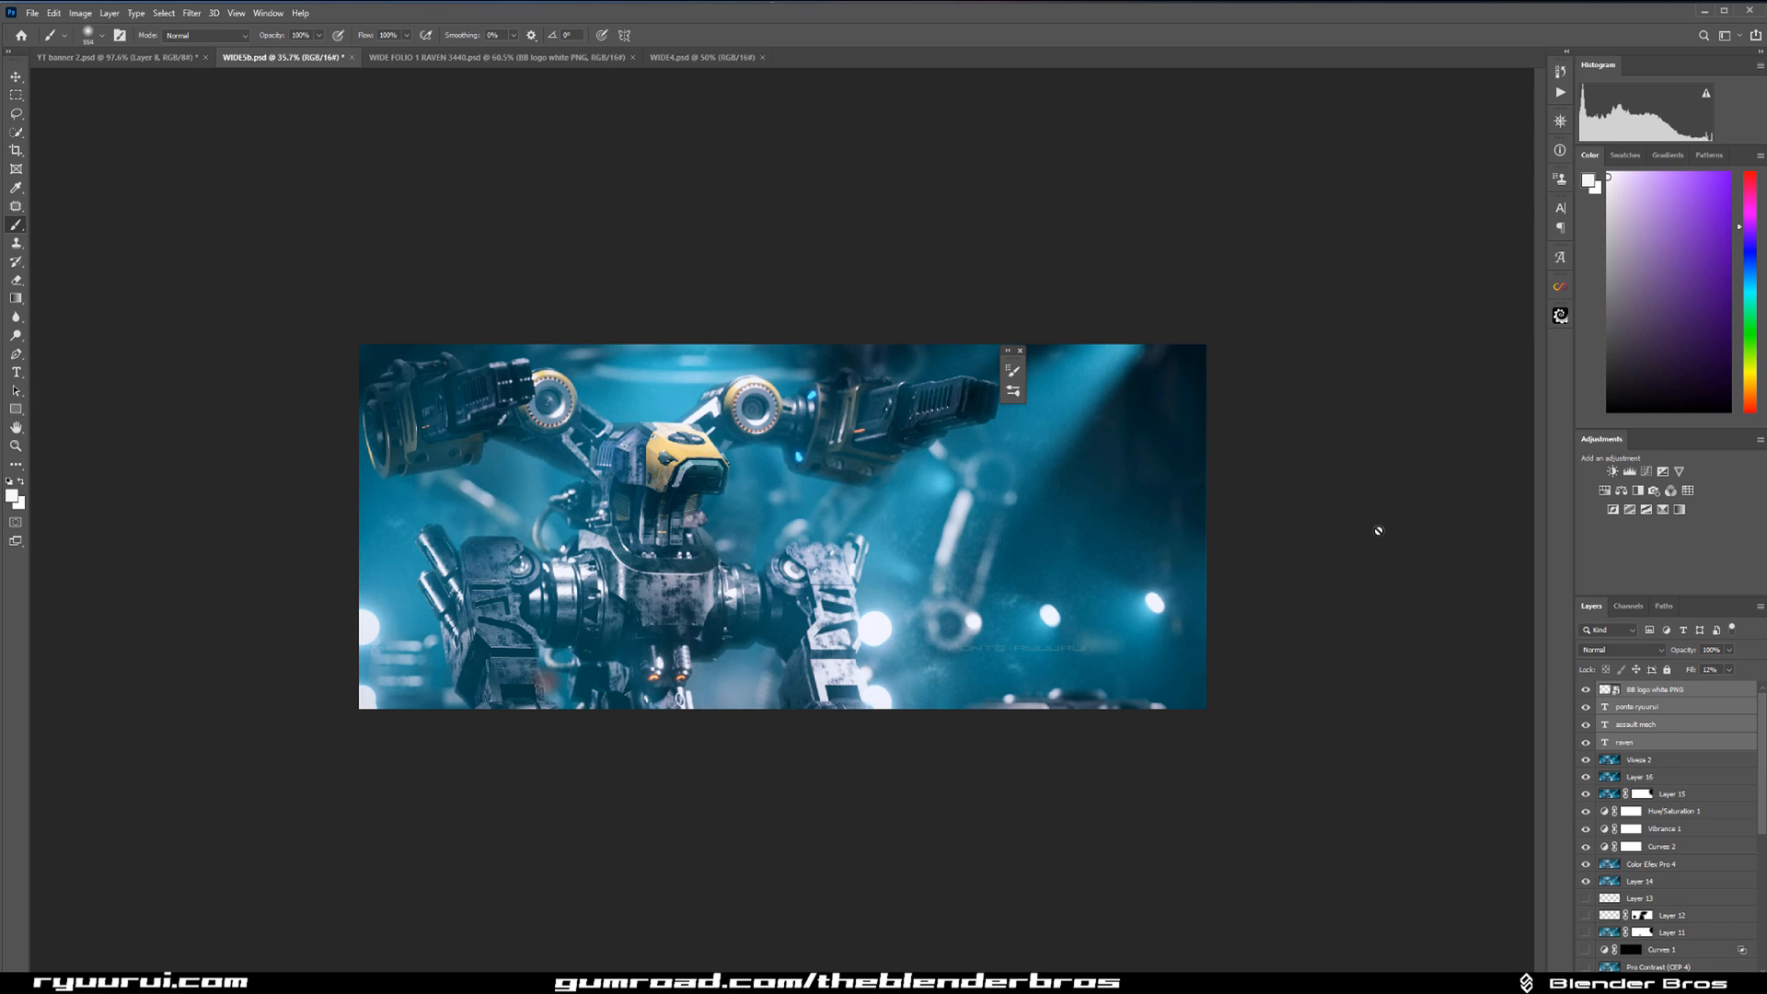
Delete the four added logo and text layers and copy the logo and text layers from WIDE4.psd into WIDE5b.psd.
key(Delete)
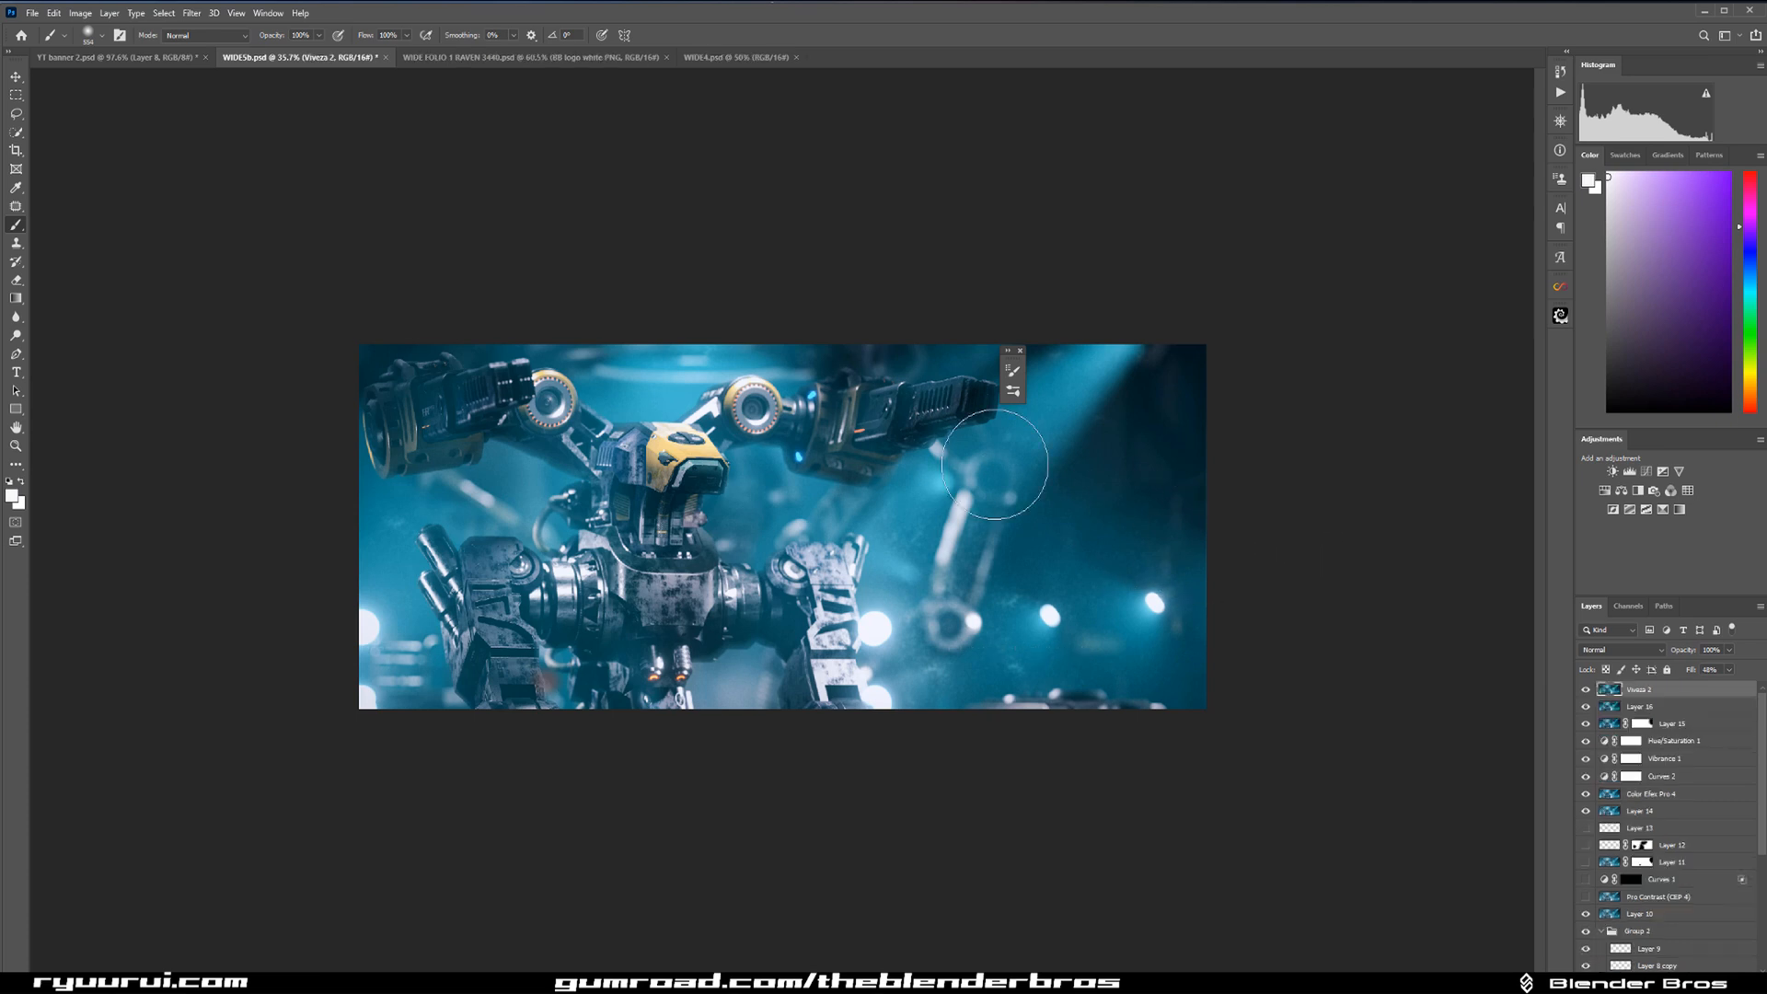
click(714, 58)
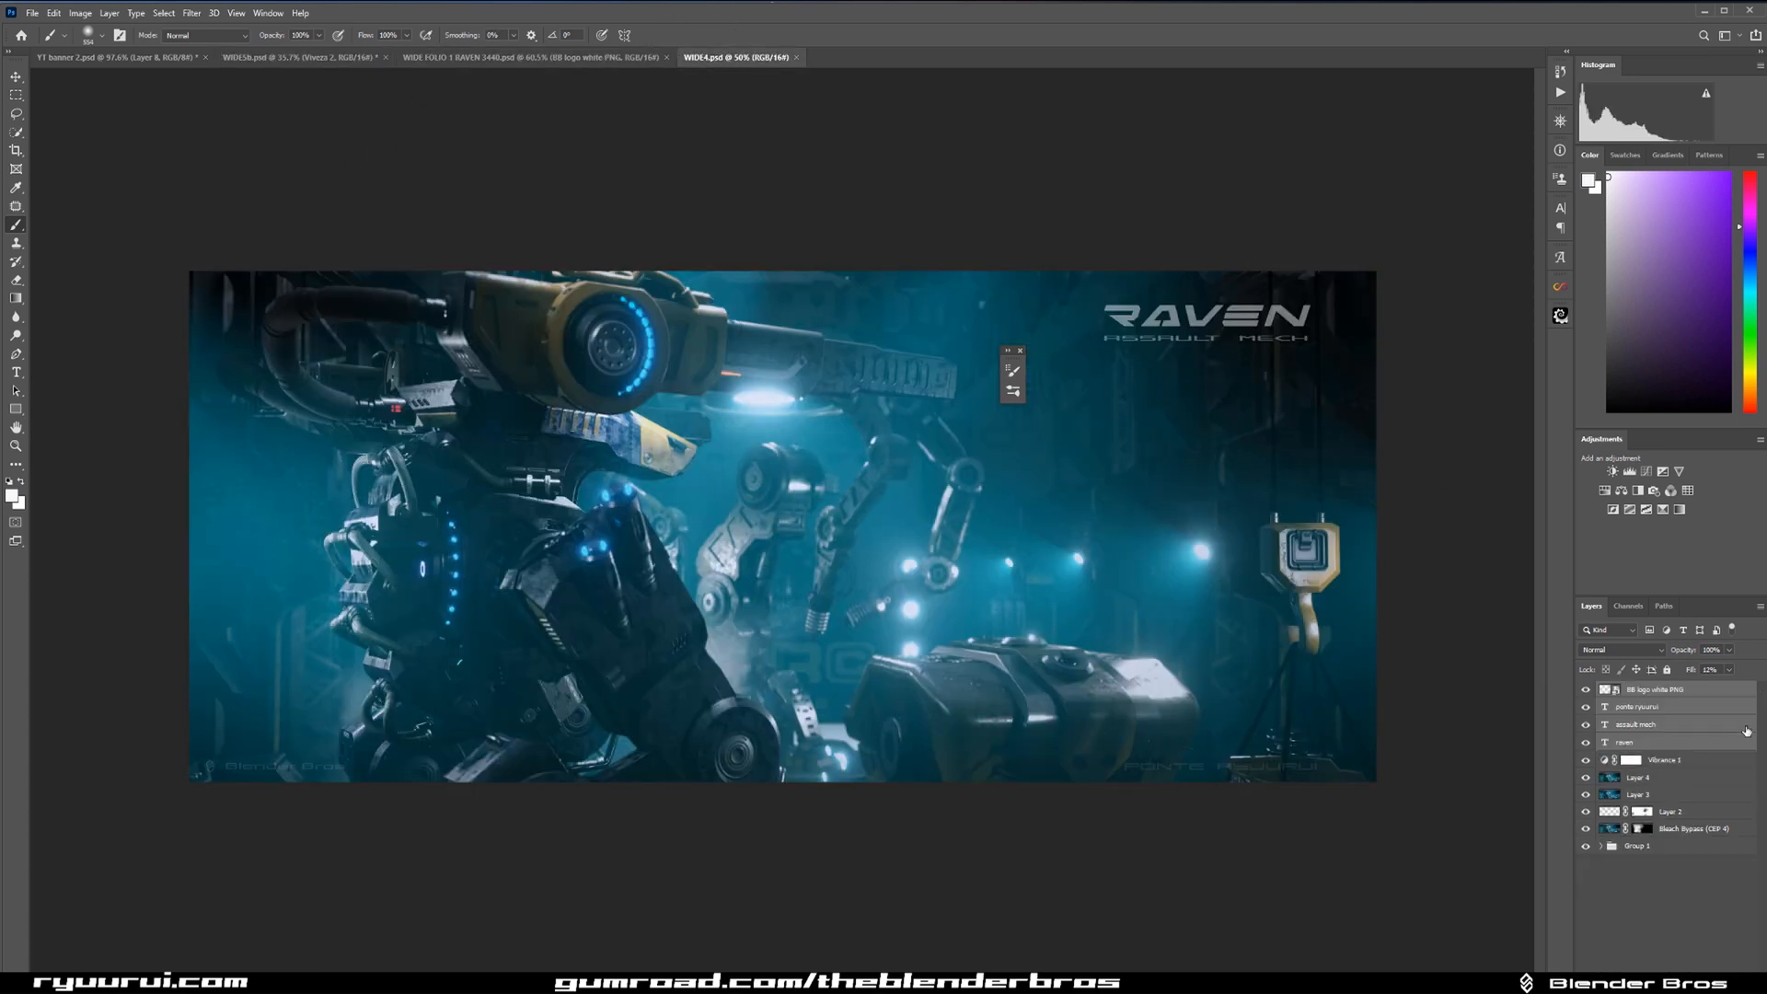
drag(1647, 704, 701, 445)
scroll(793, 482, up, 5)
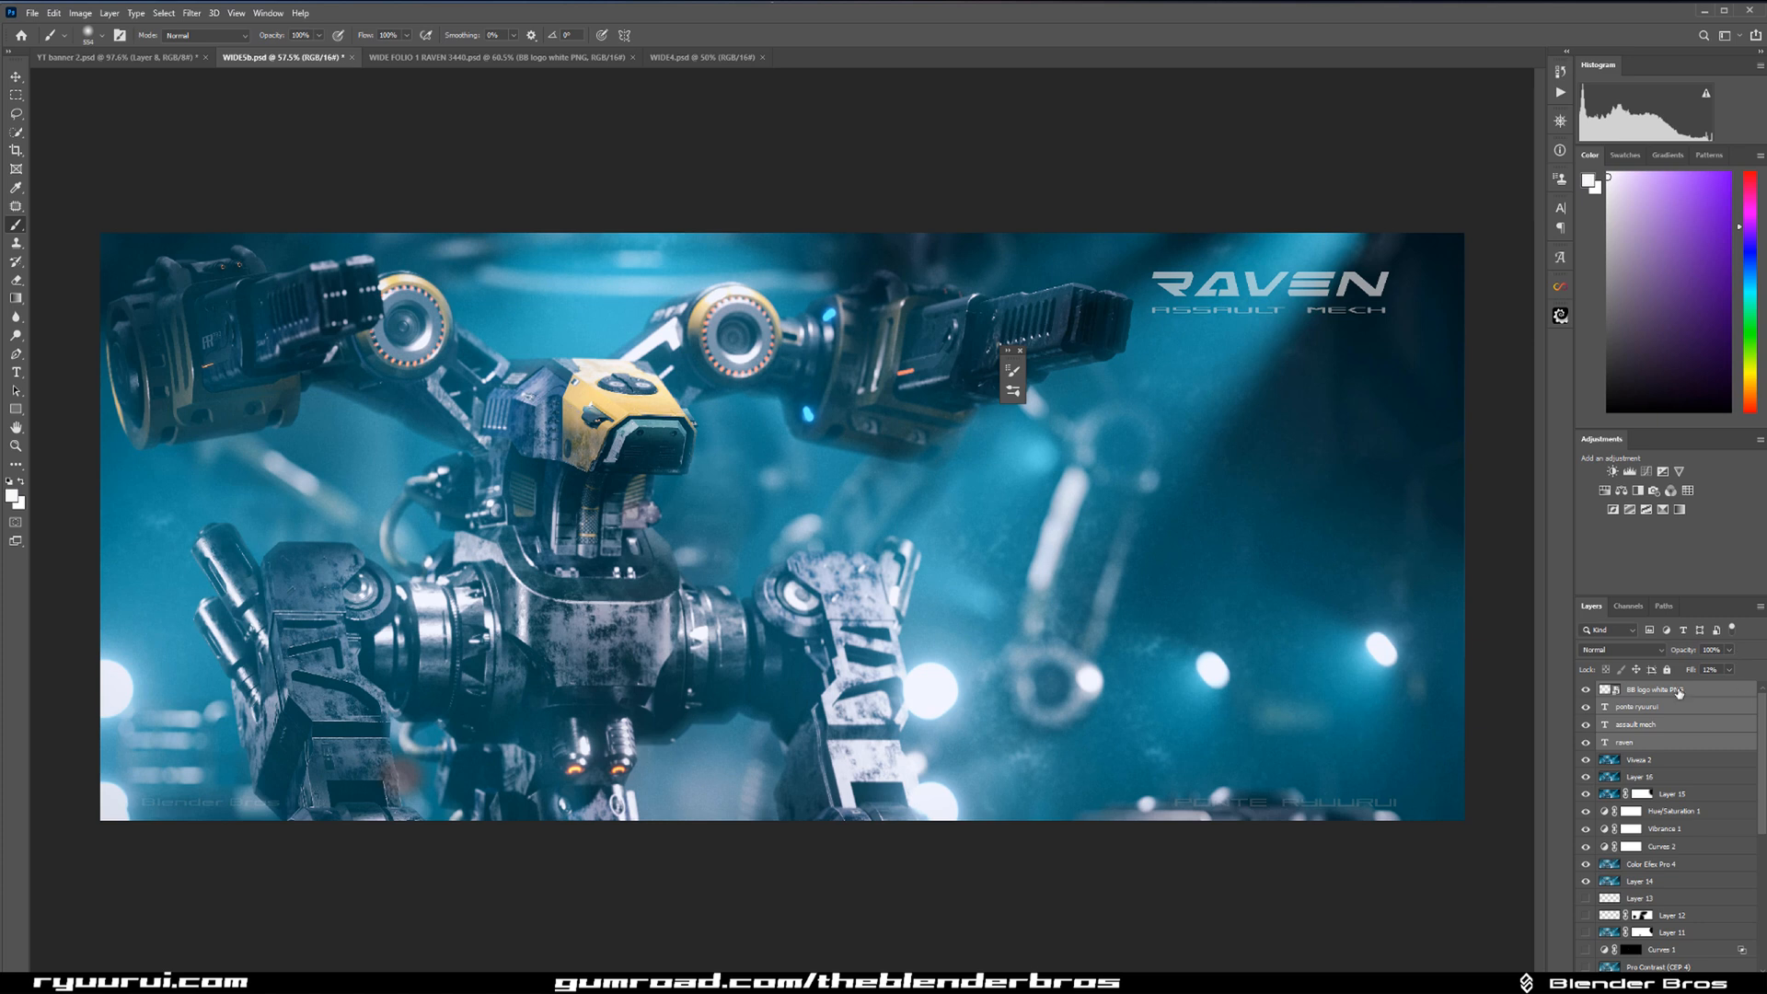
Transform the raven and assault mech text layers together, enlarging them to about 127% and placing them in the dark area beside the robot.
click(1672, 729)
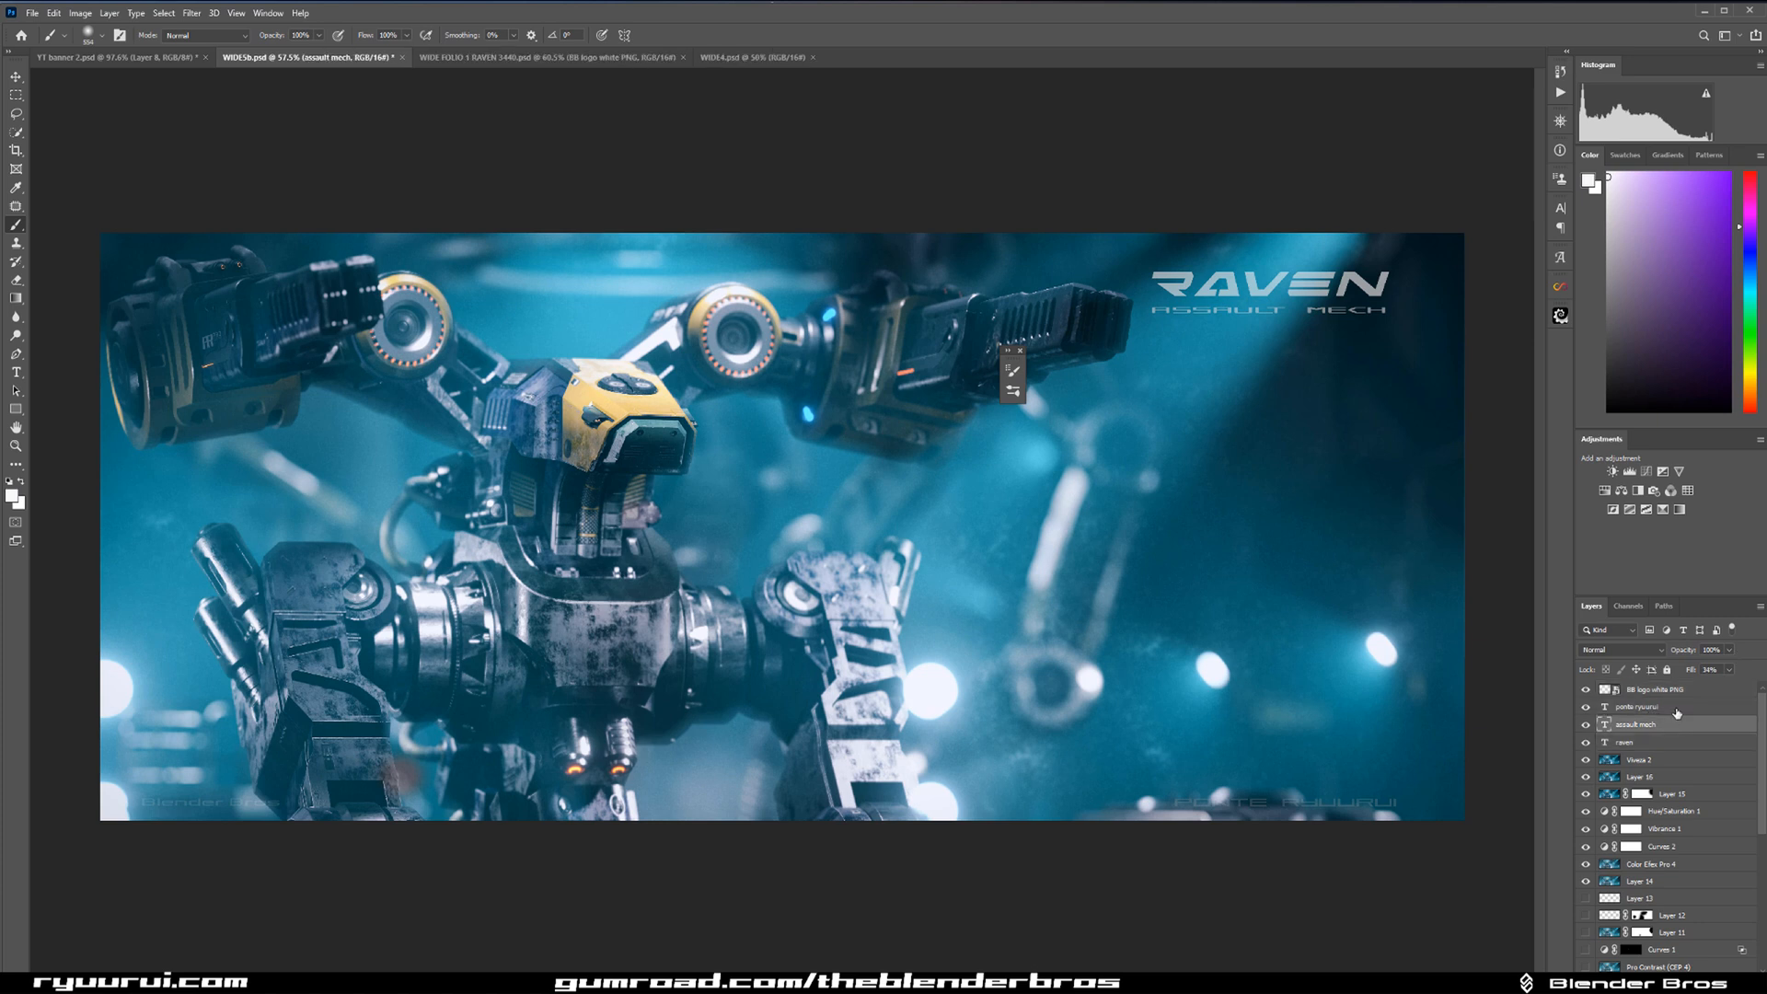
shift+click(1680, 742)
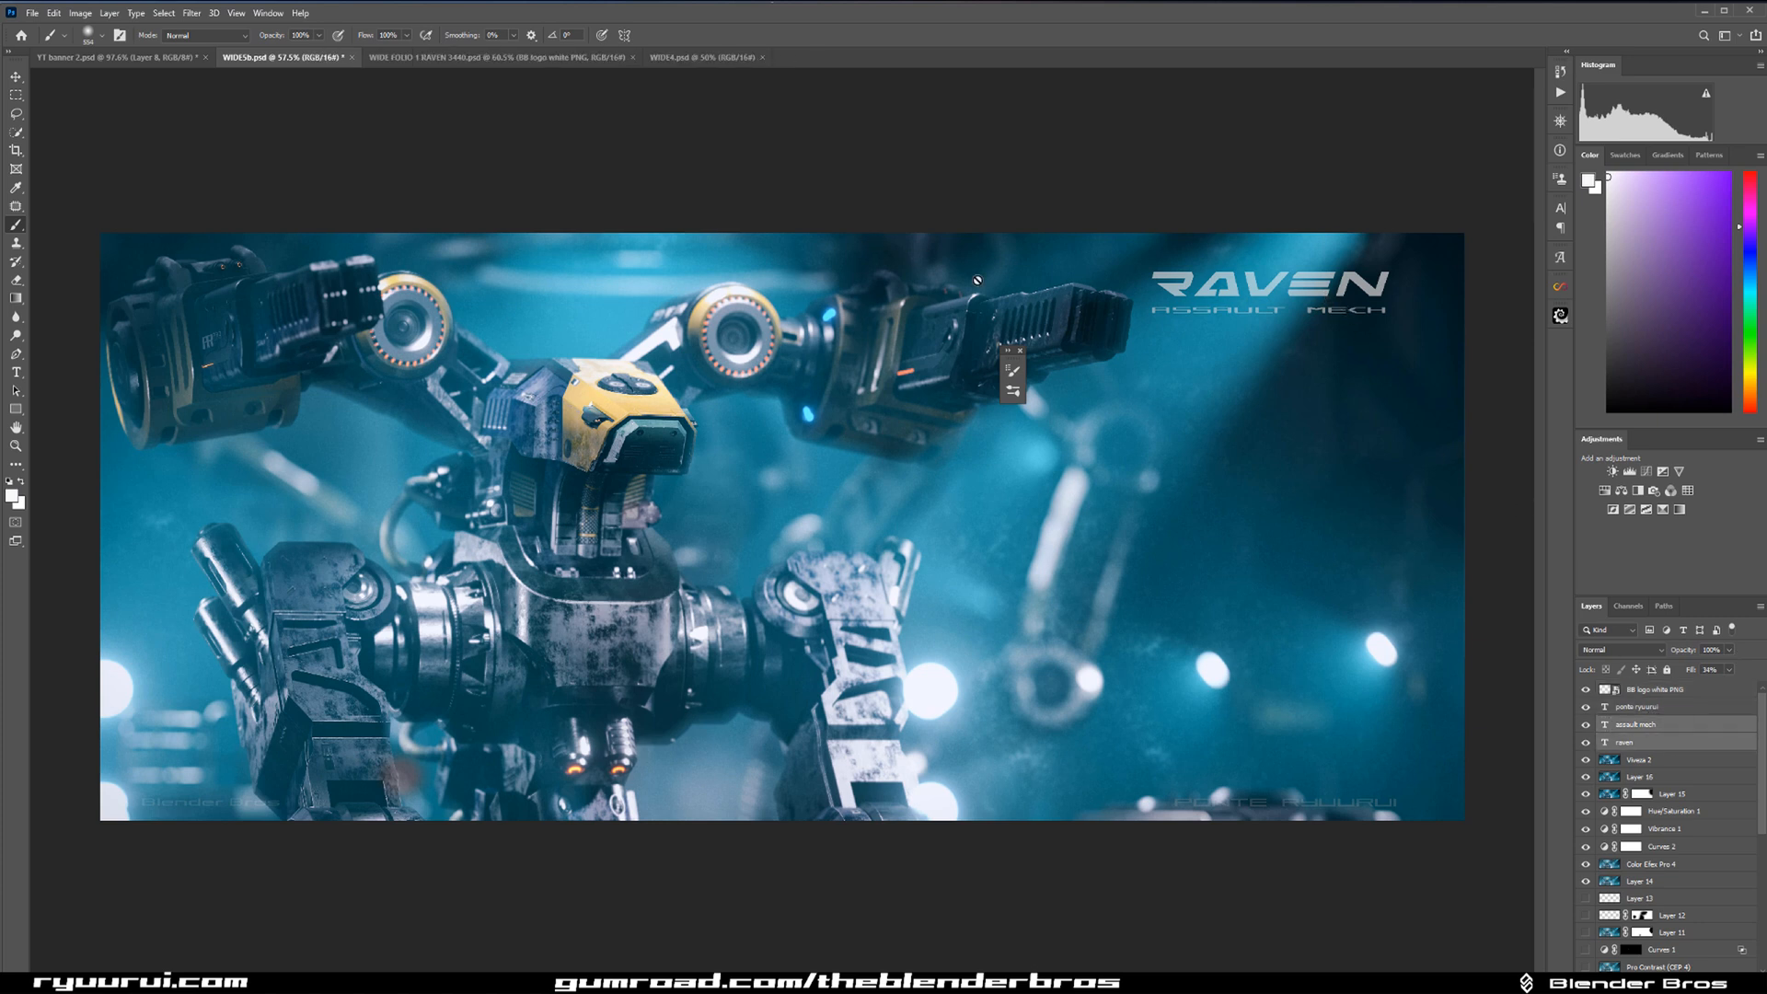
key(ctrl+t)
drag(1268, 296, 1213, 510)
drag(1350, 495, 1235, 553)
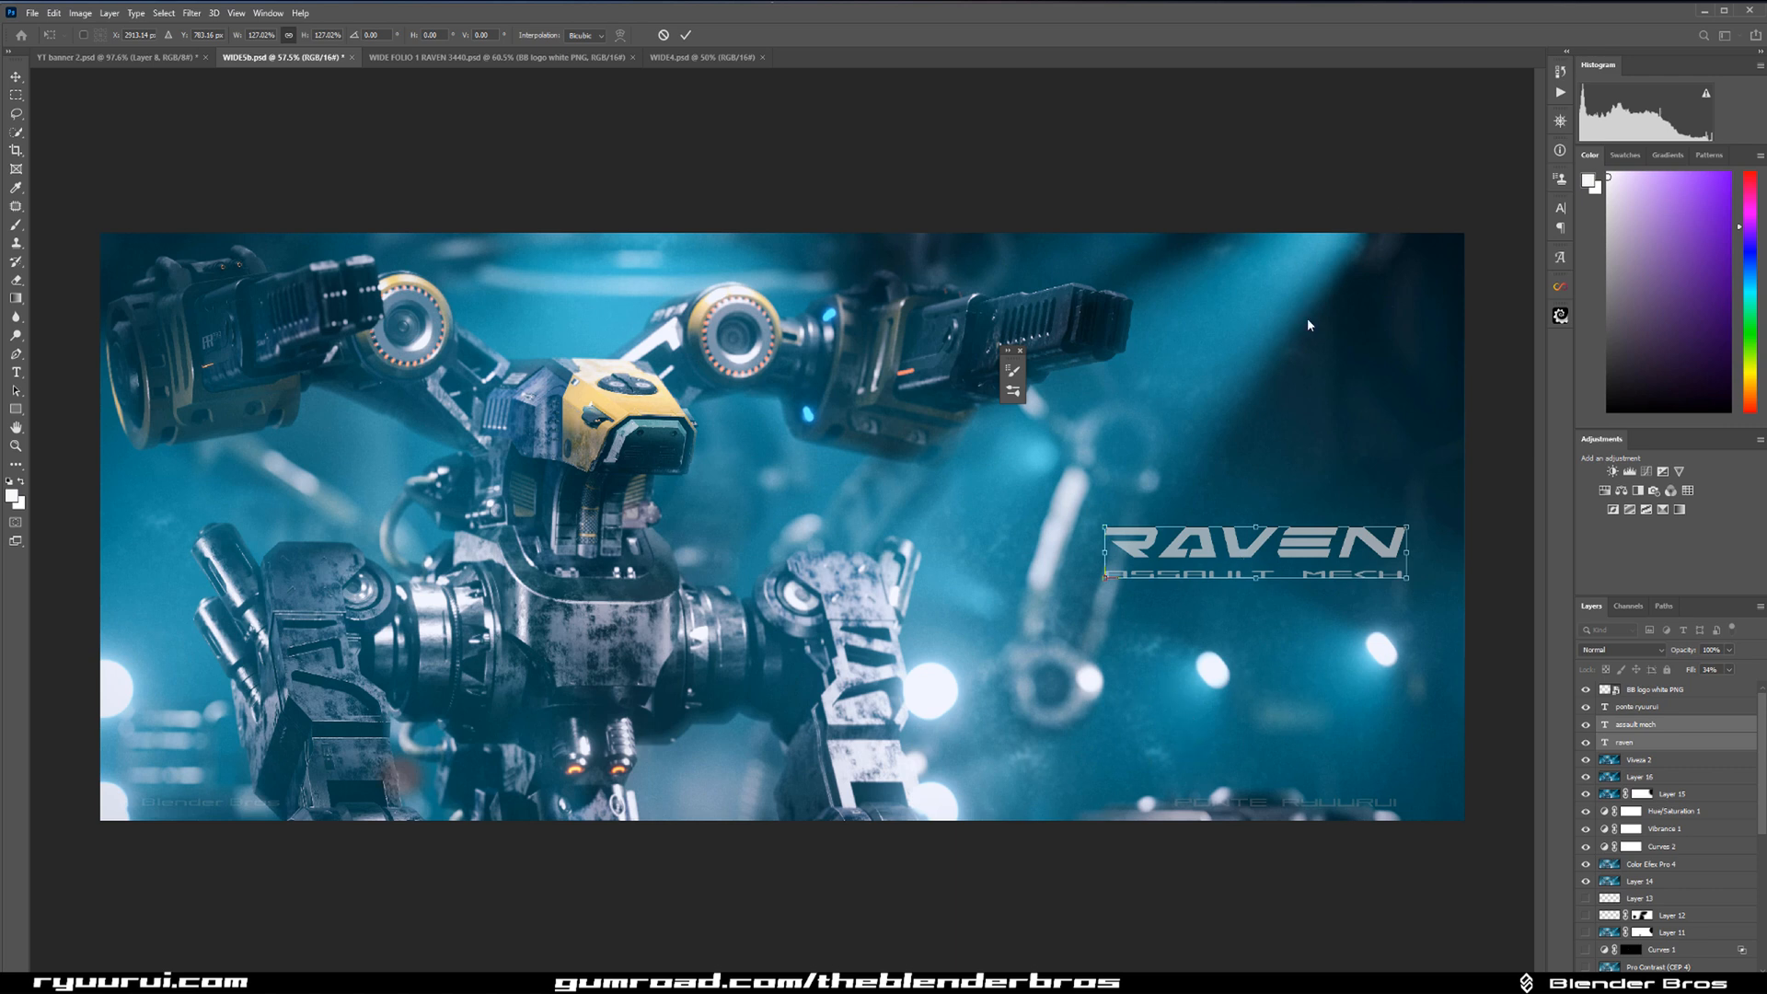
drag(1274, 570, 1282, 488)
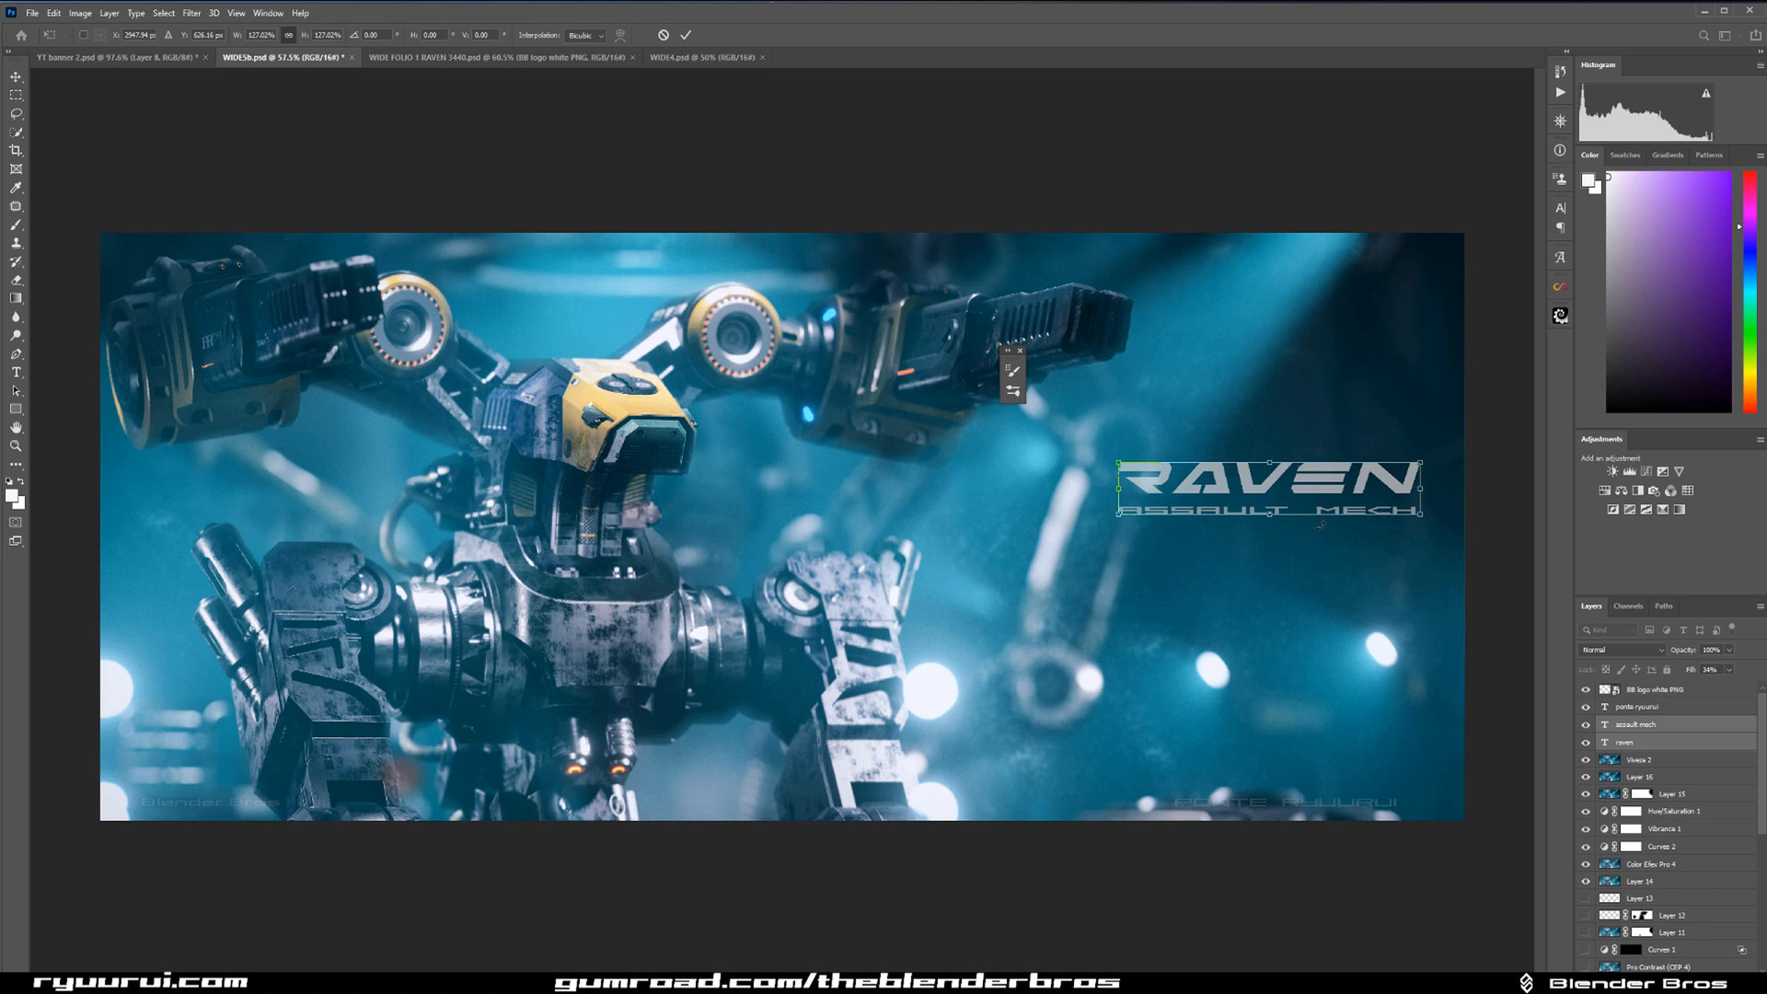
mouse_move(1321, 476)
mouse_down()
mouse_move(1349, 333)
mouse_move(1364, 379)
mouse_move(1348, 493)
mouse_up()
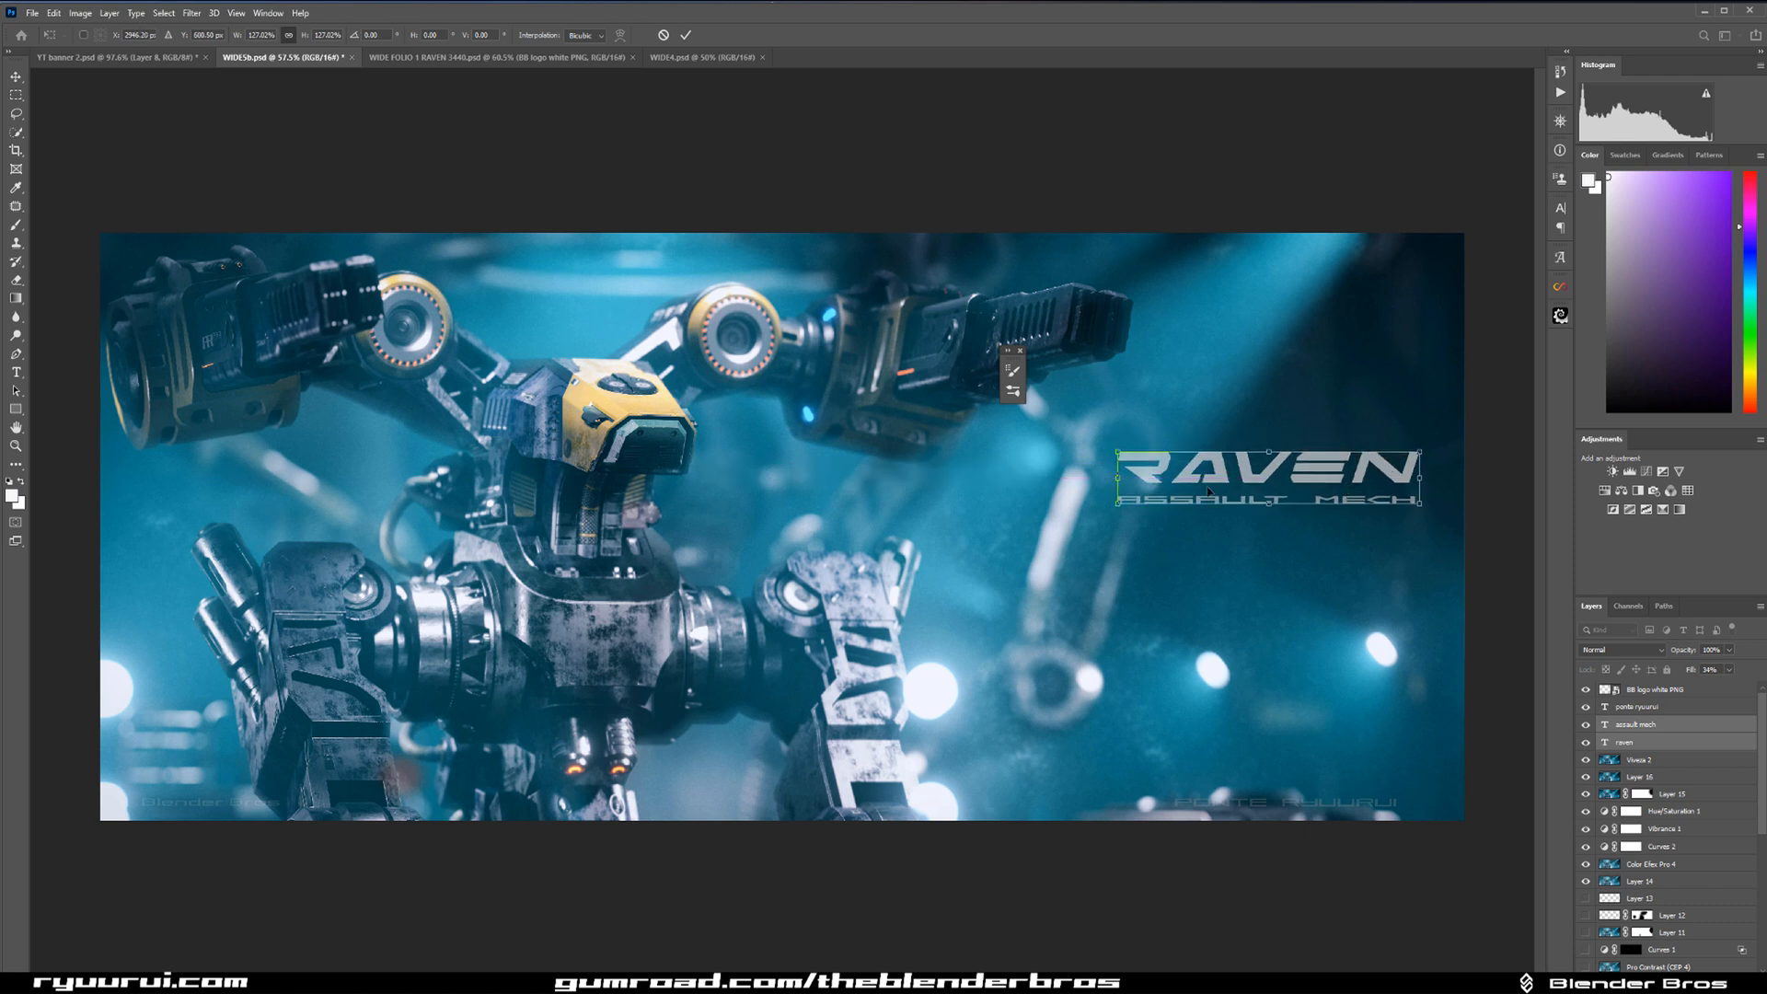
Refine the size and position of the two title texts in the dark area beside the robot and apply the transform.
drag(1118, 451, 1168, 459)
drag(1262, 500, 1252, 467)
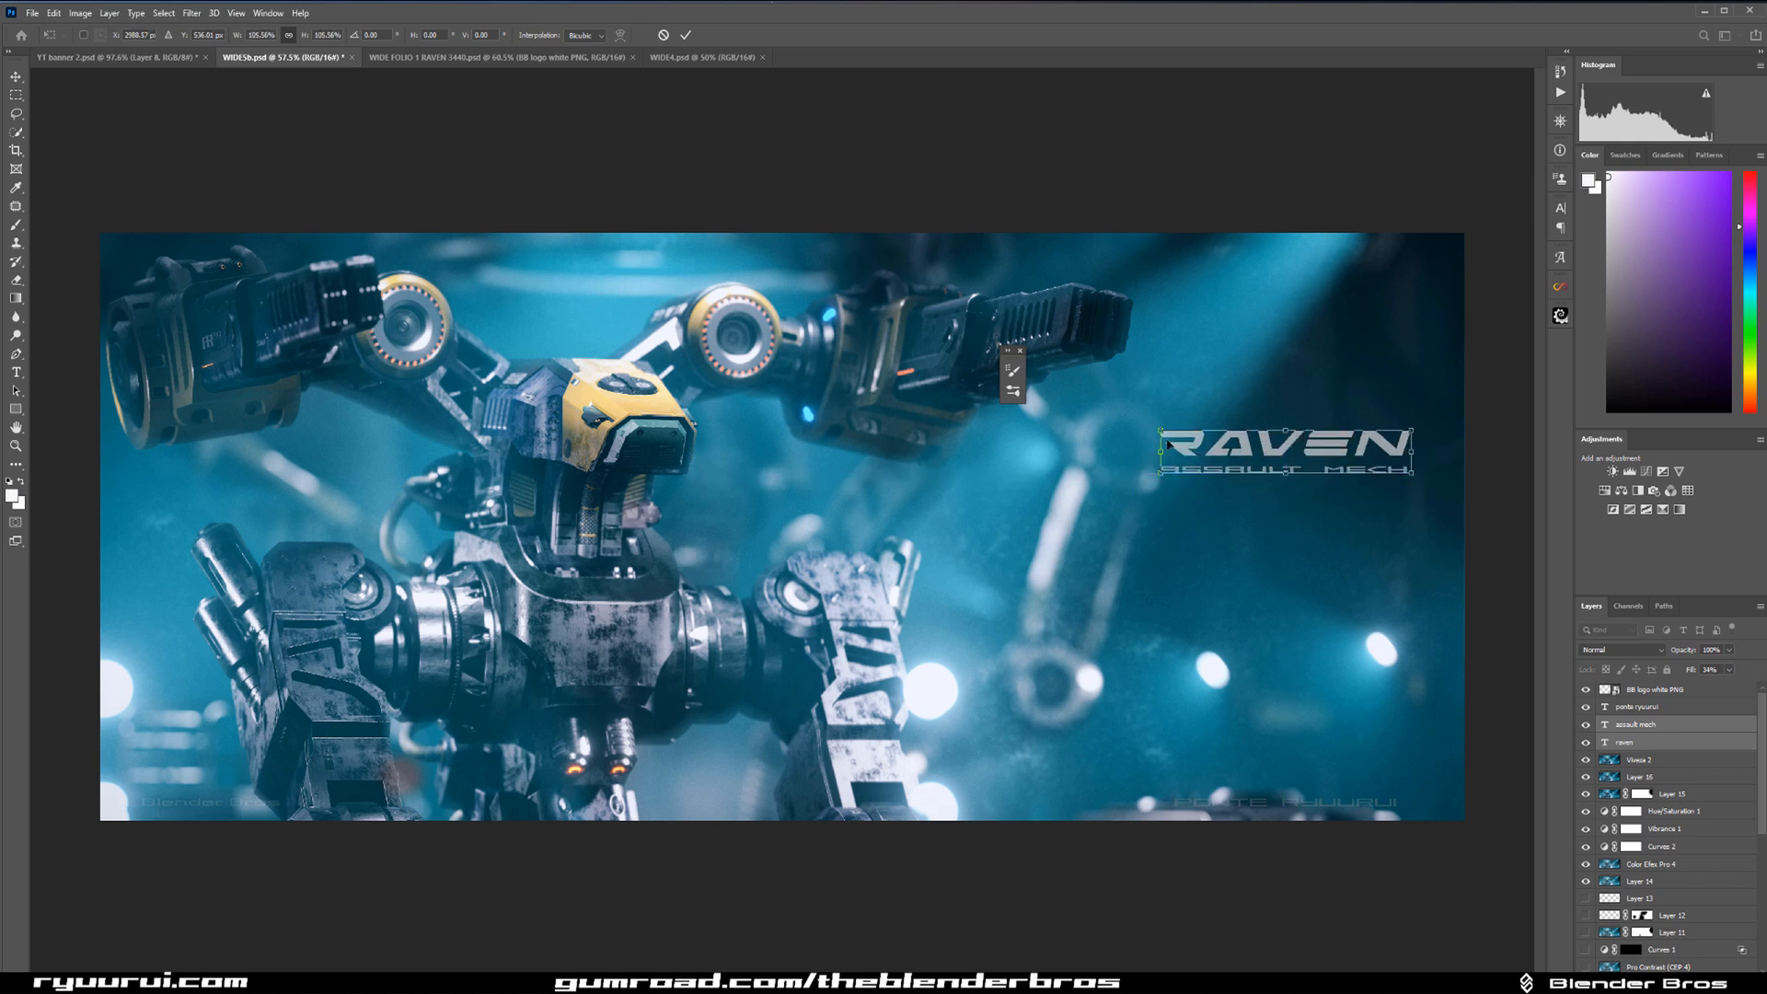
drag(1162, 433, 1112, 423)
drag(1222, 446, 1223, 468)
drag(1113, 445, 1129, 448)
key(Return)
Reduce the fill of the raven and assault mech text layers.
click(1625, 742)
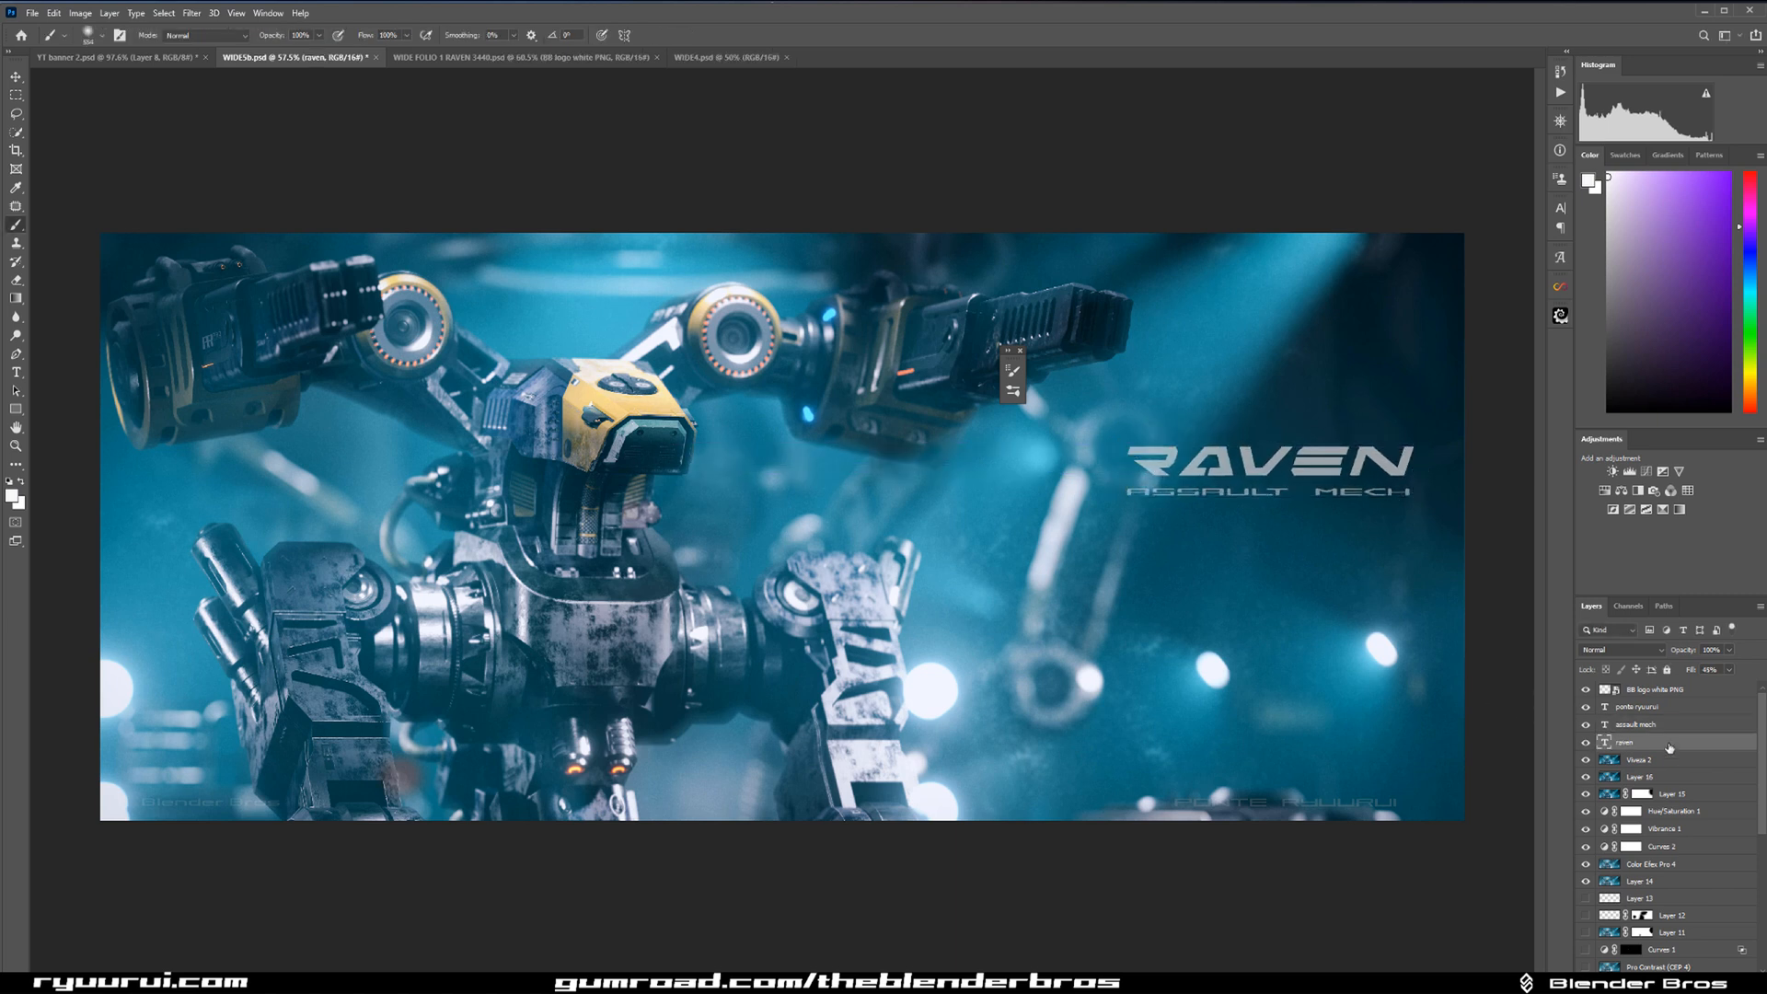
drag(1689, 674, 1693, 677)
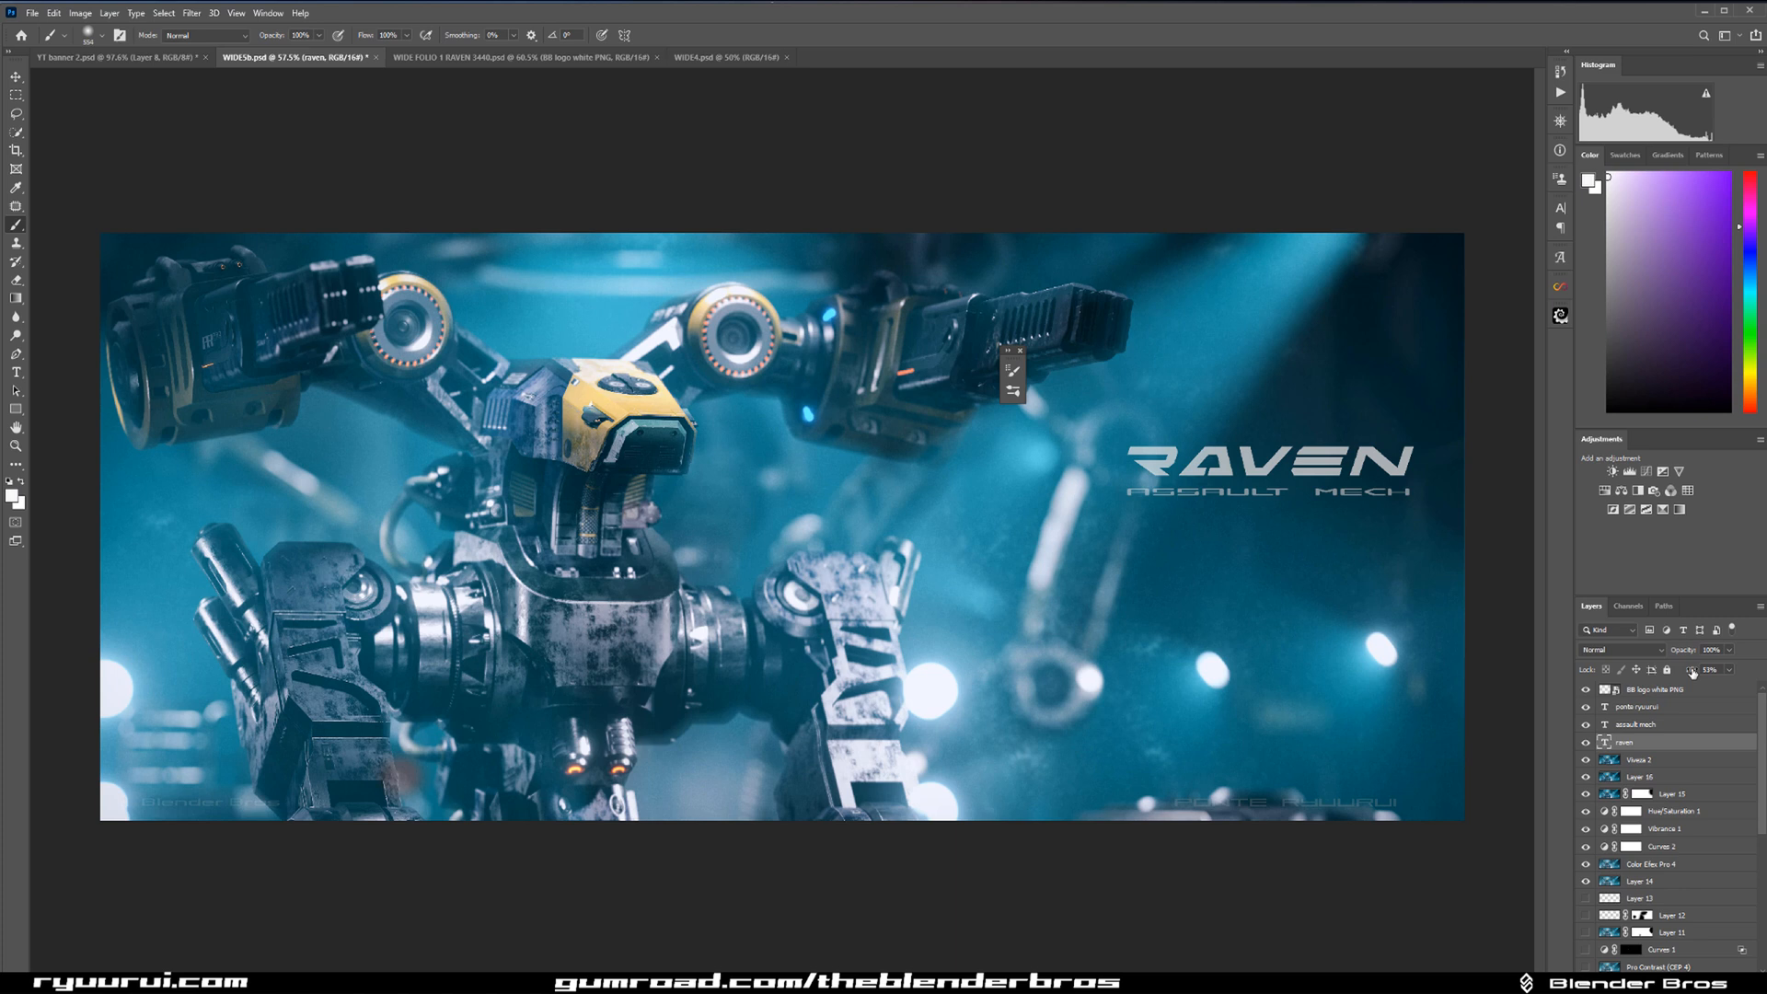
mouse_move(1692, 673)
mouse_down()
mouse_move(1744, 687)
mouse_move(1715, 687)
mouse_up()
drag(1693, 678, 1688, 673)
click(1684, 706)
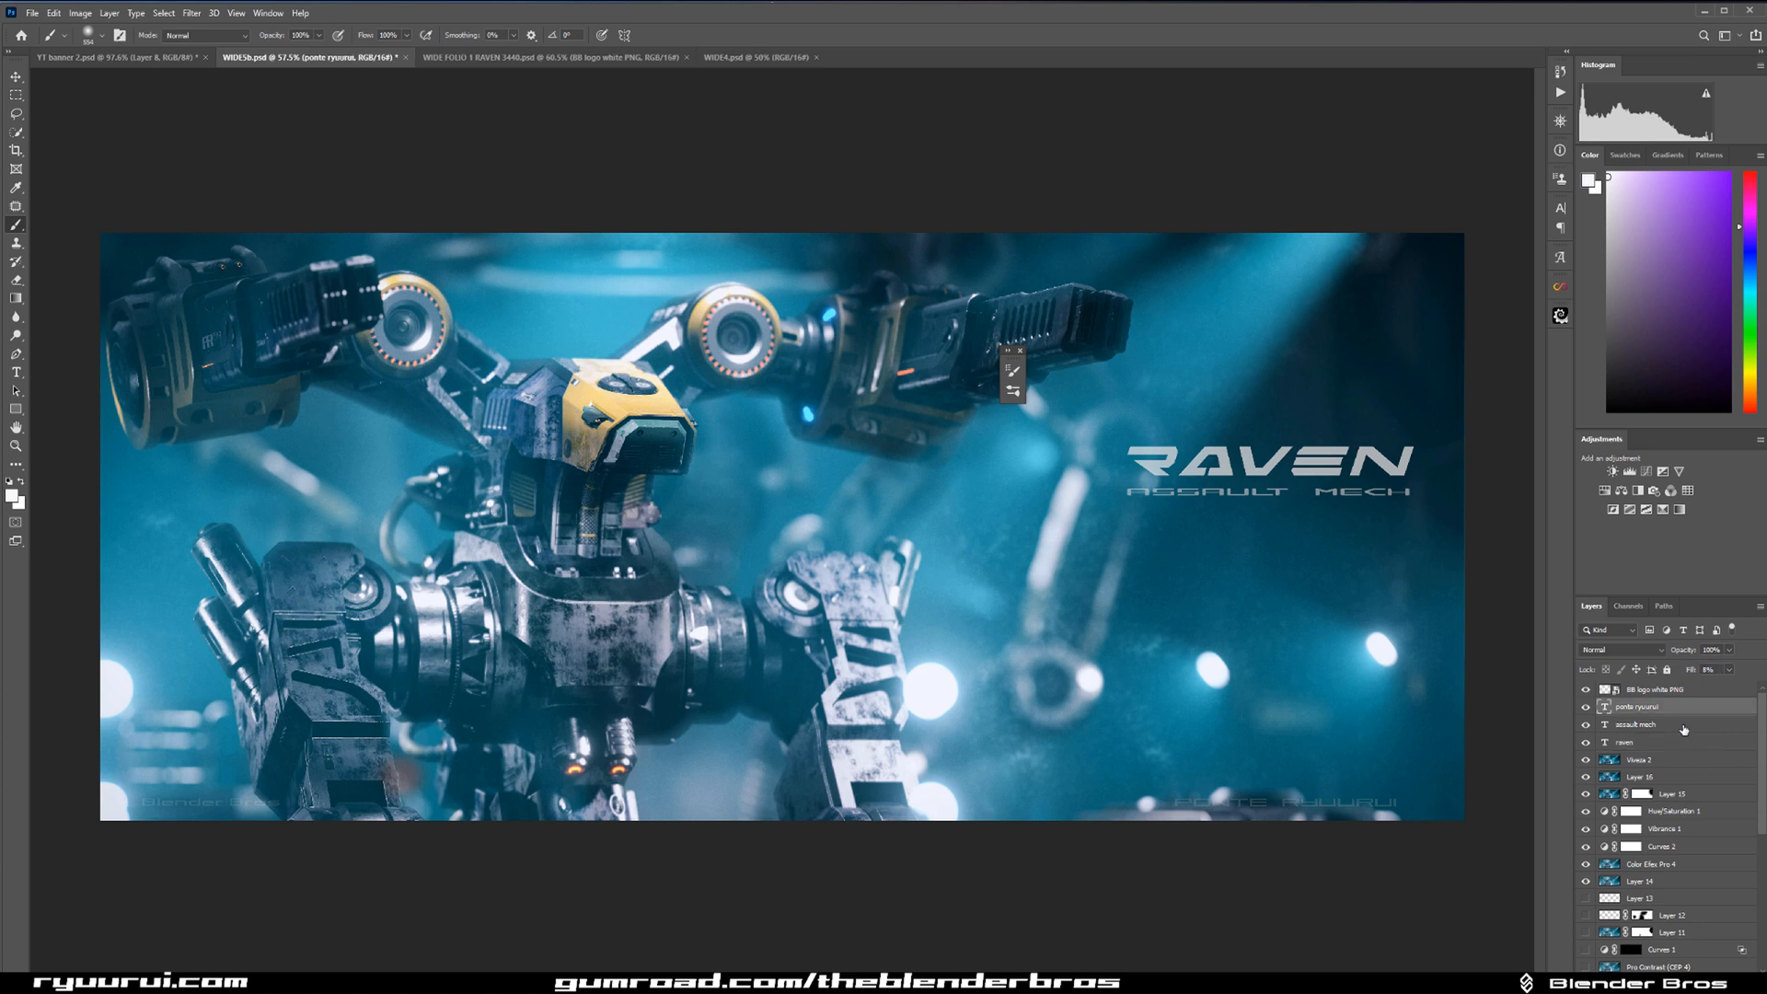
click(1685, 725)
drag(1695, 671, 1689, 672)
click(1677, 742)
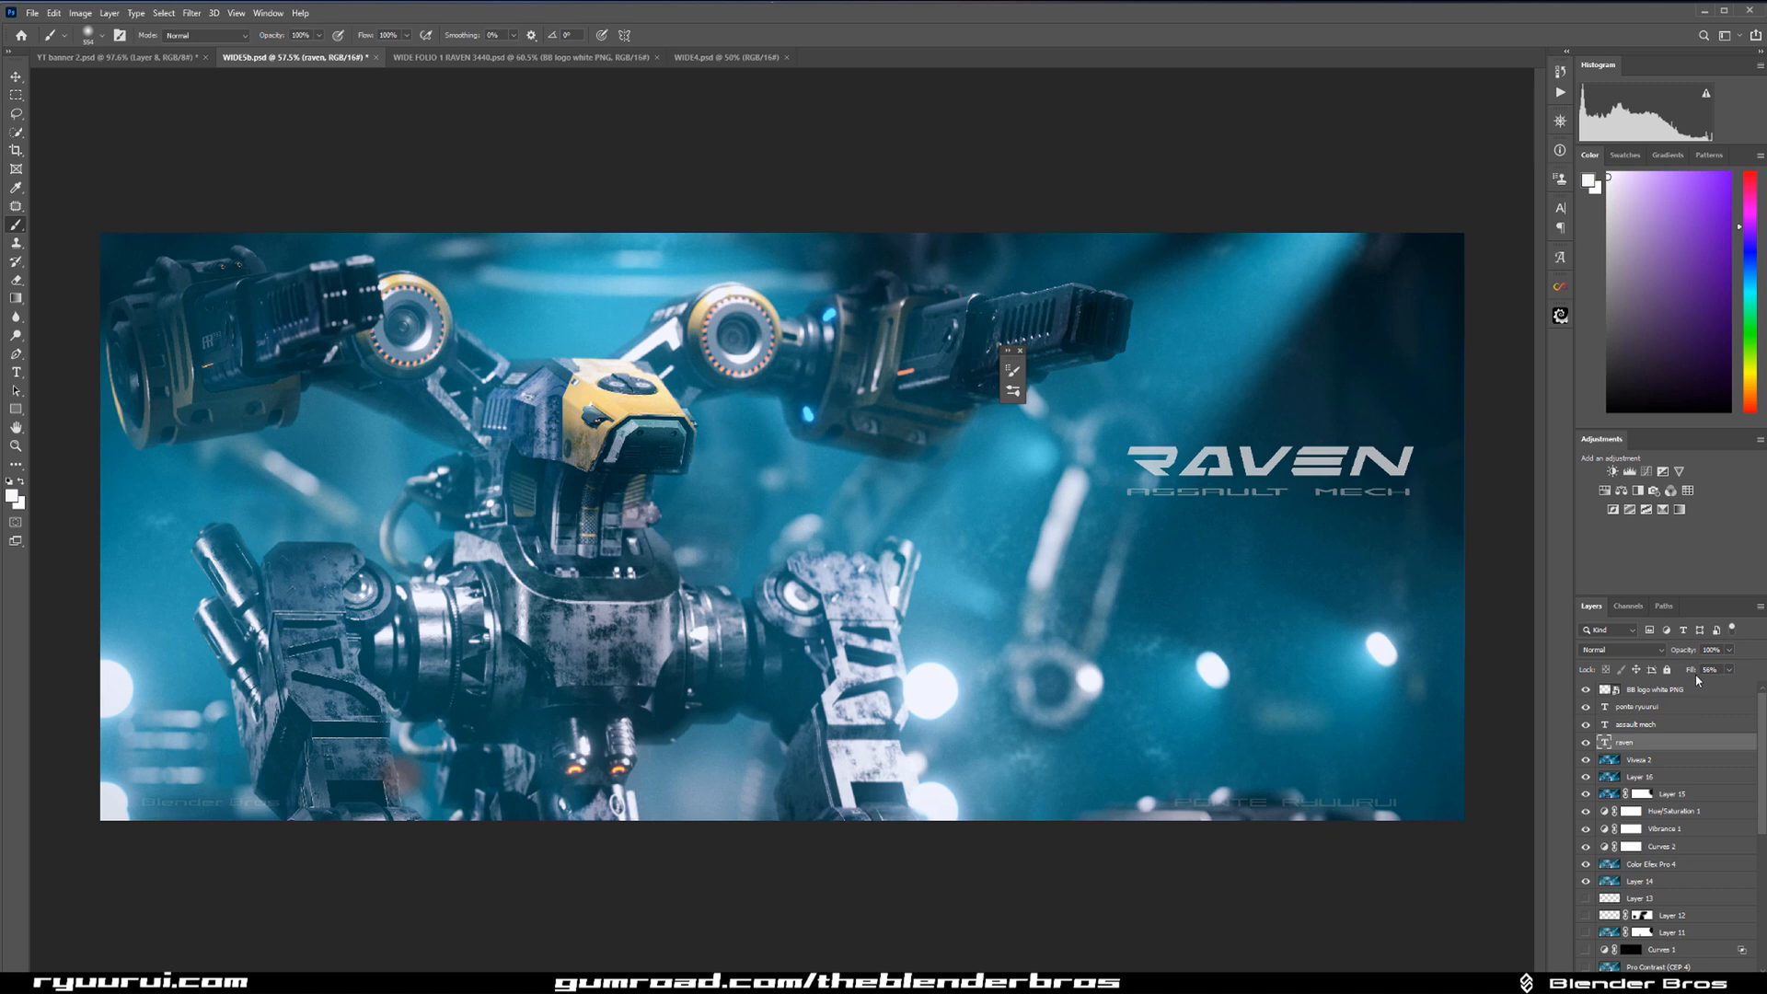
drag(1694, 671, 1691, 672)
Move the artist signature text slightly up so its end aligns with the RAVEN title's edge, and adjust its fill.
click(1638, 709)
key(ctrl+t)
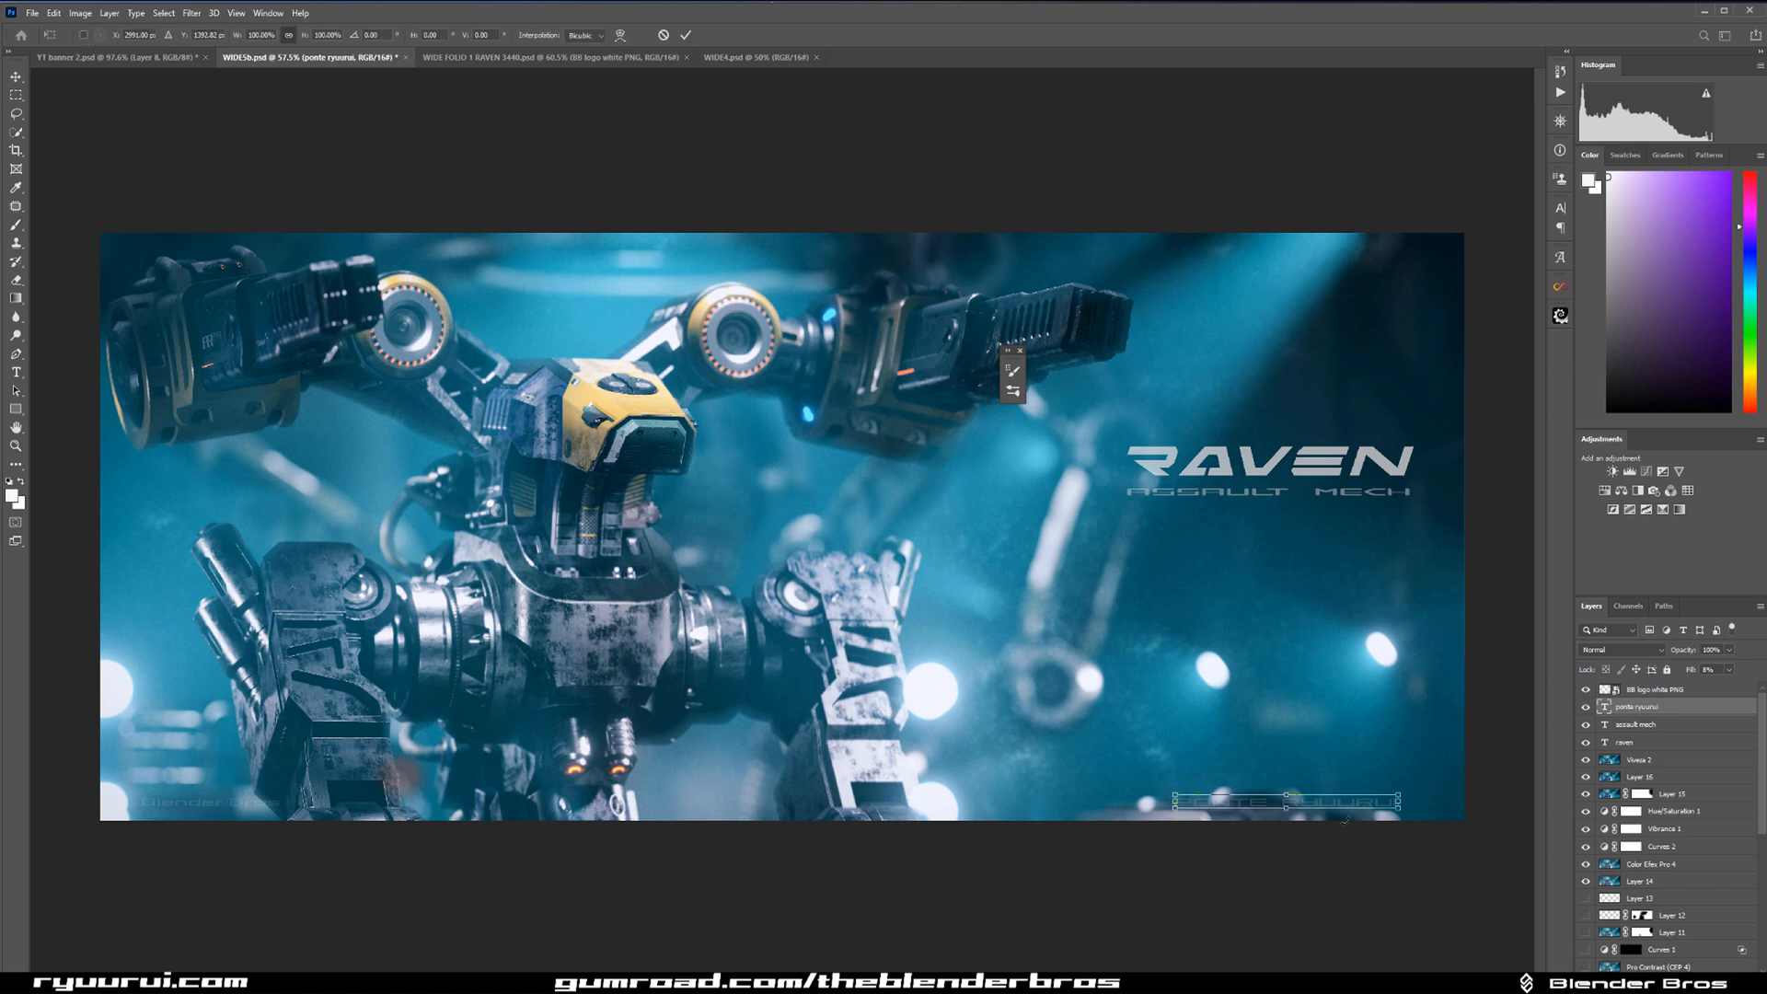
drag(1370, 805, 1390, 784)
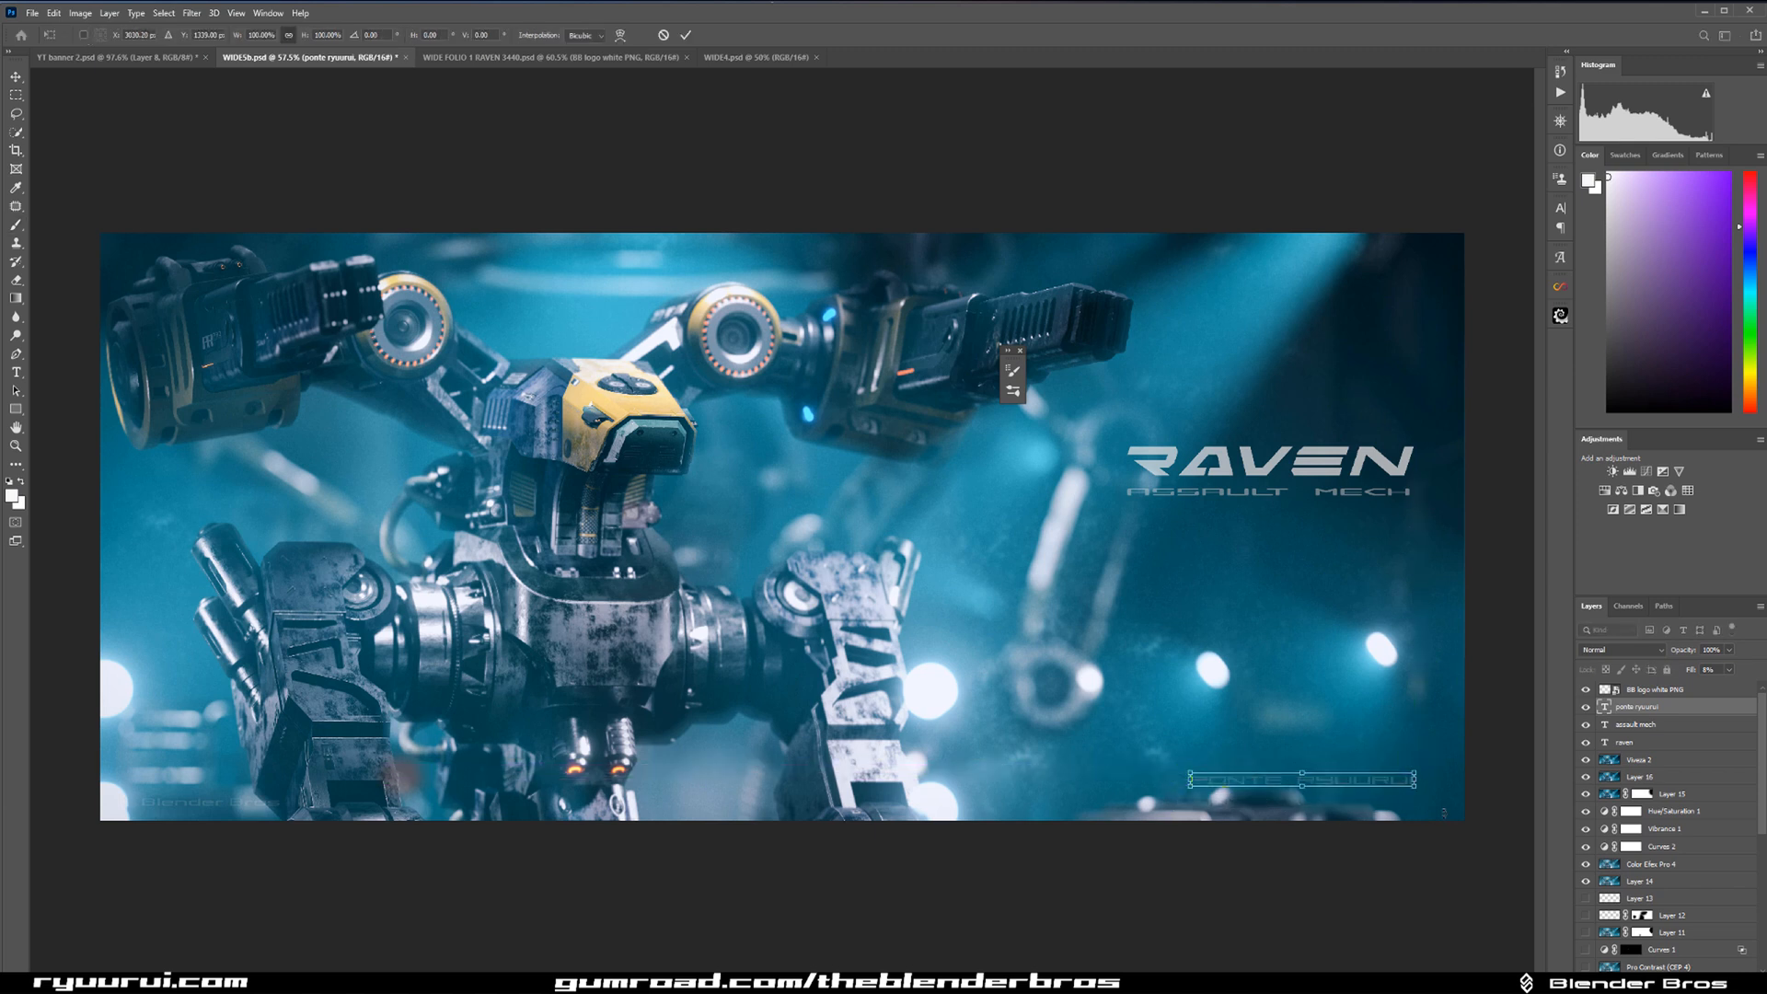
drag(1693, 676, 1695, 675)
Move the Blender Bros logo to the image's upper-right corner, aligned with the title's edge, and raise its fill.
click(1708, 692)
key(ctrl+t)
drag(247, 814, 1354, 815)
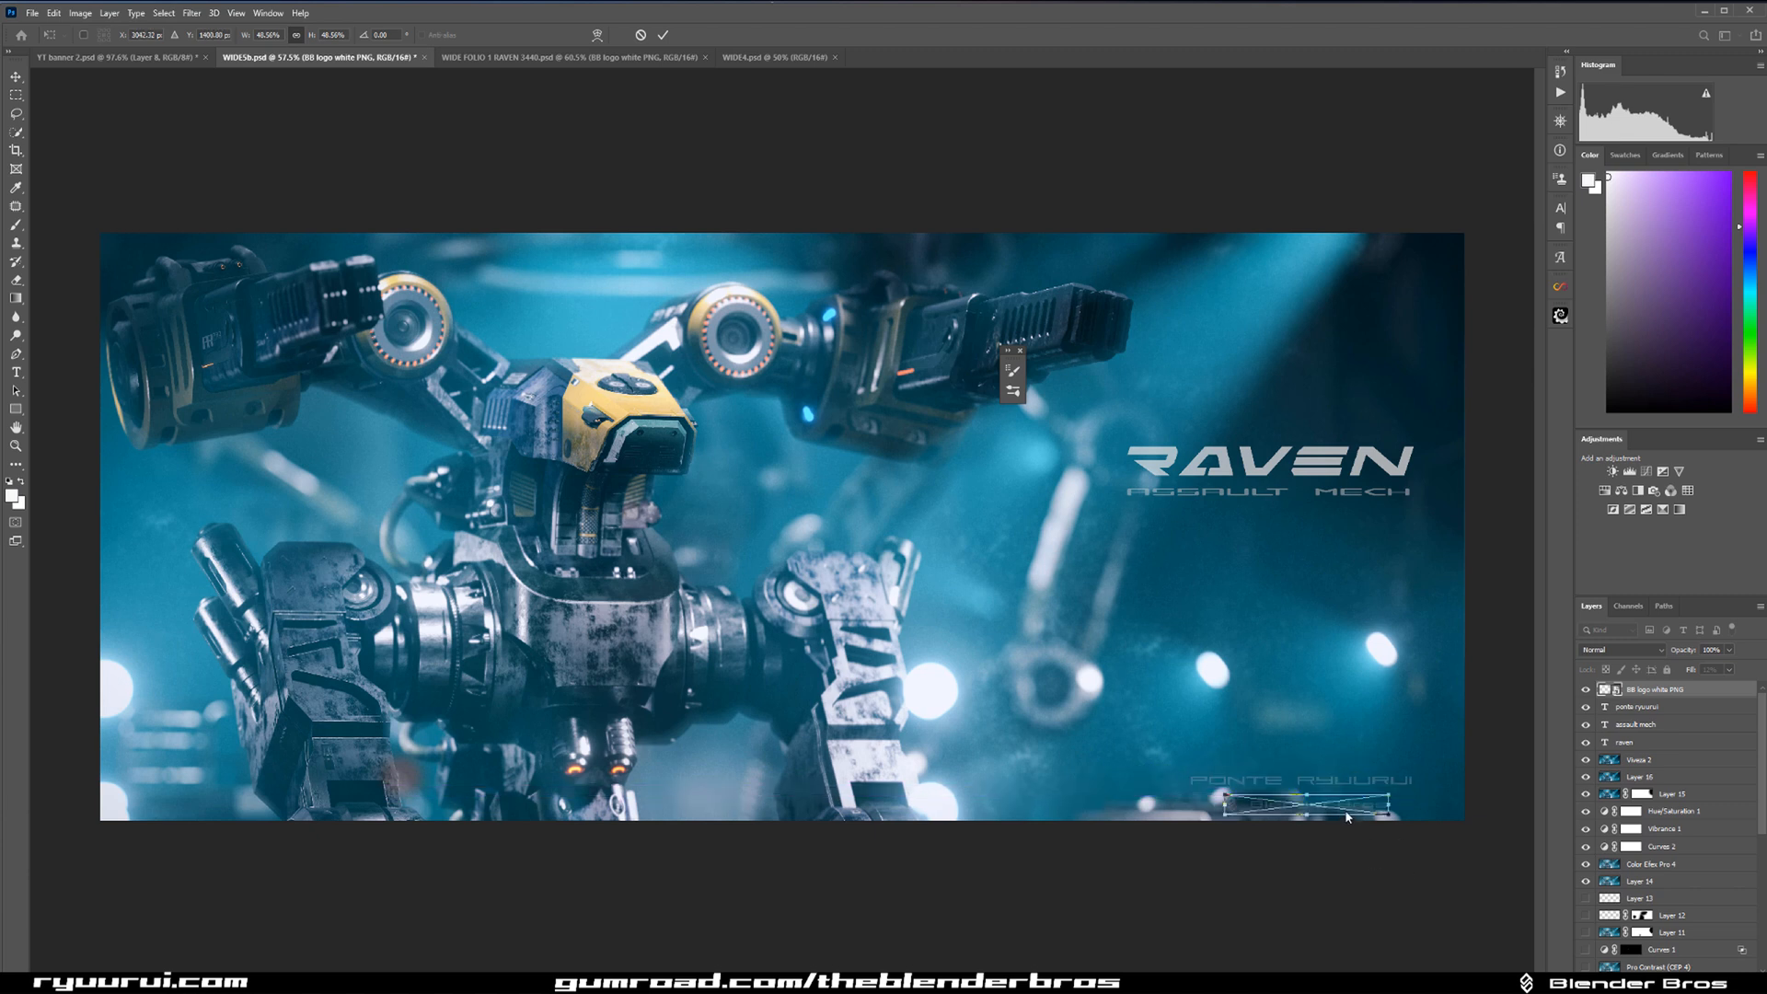
drag(1344, 813, 1369, 272)
key(Return)
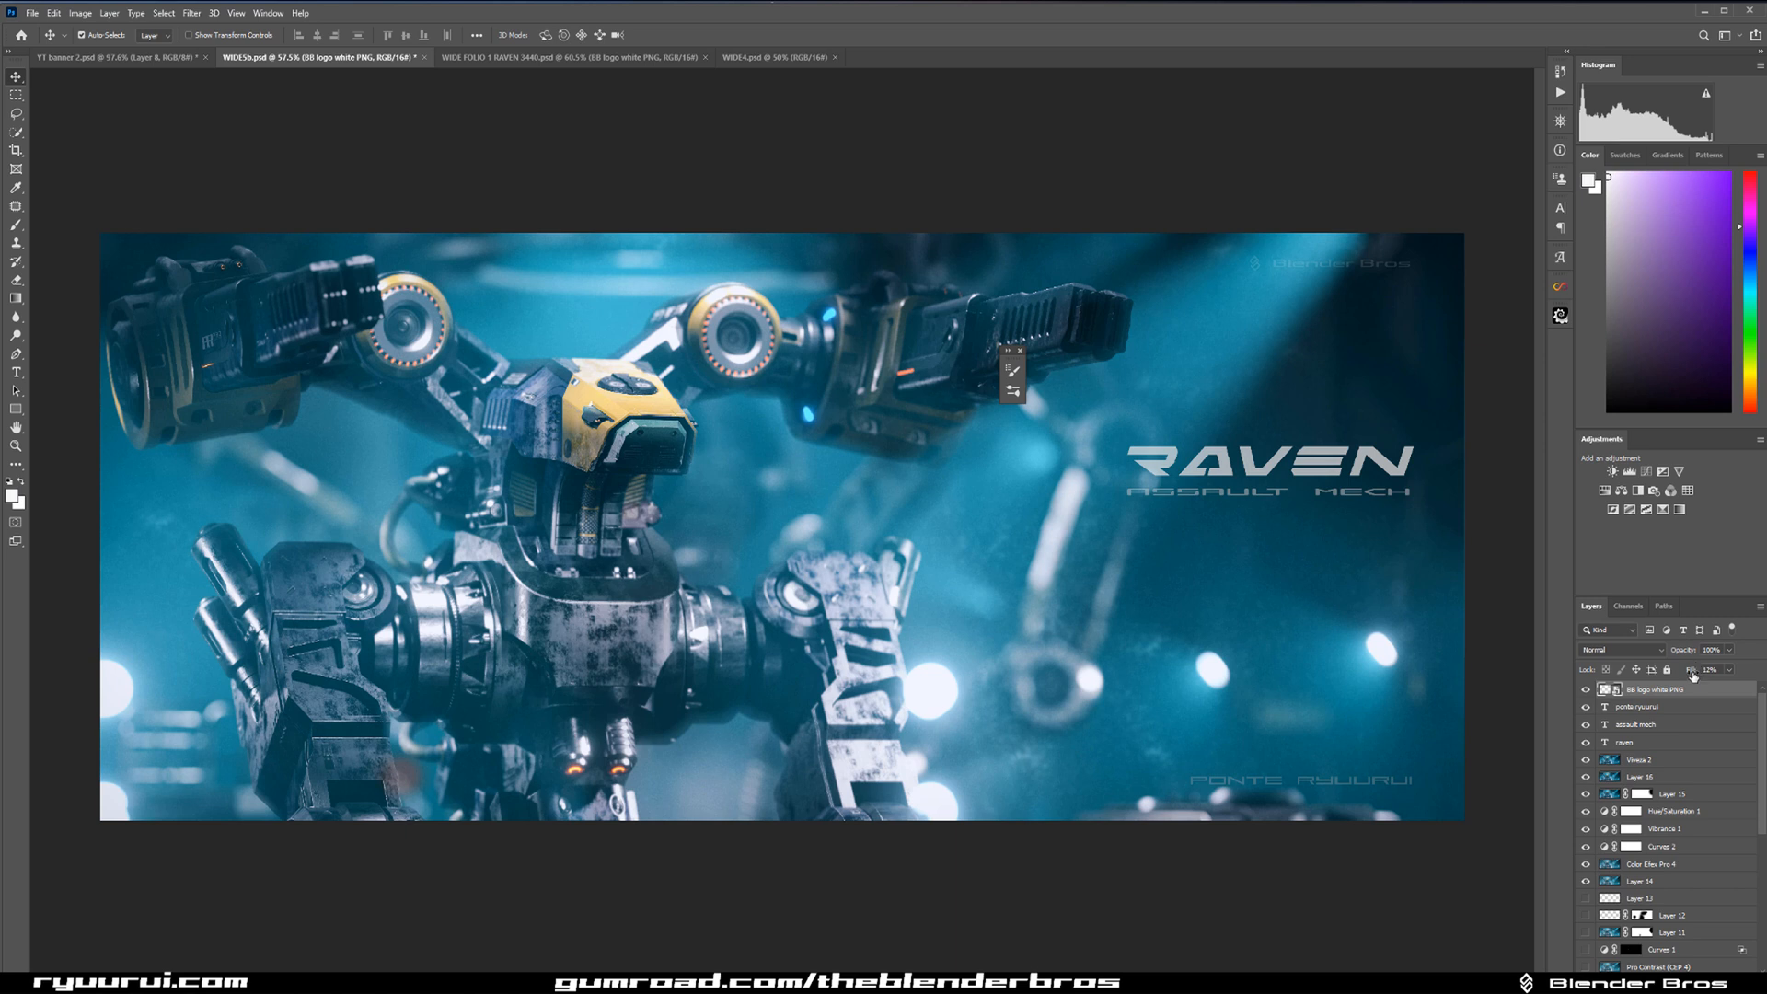
drag(1691, 671, 1691, 673)
Raise the raven text layer's fill to about 58% and check the title's legibility at reduced size.
click(1664, 740)
click(1685, 653)
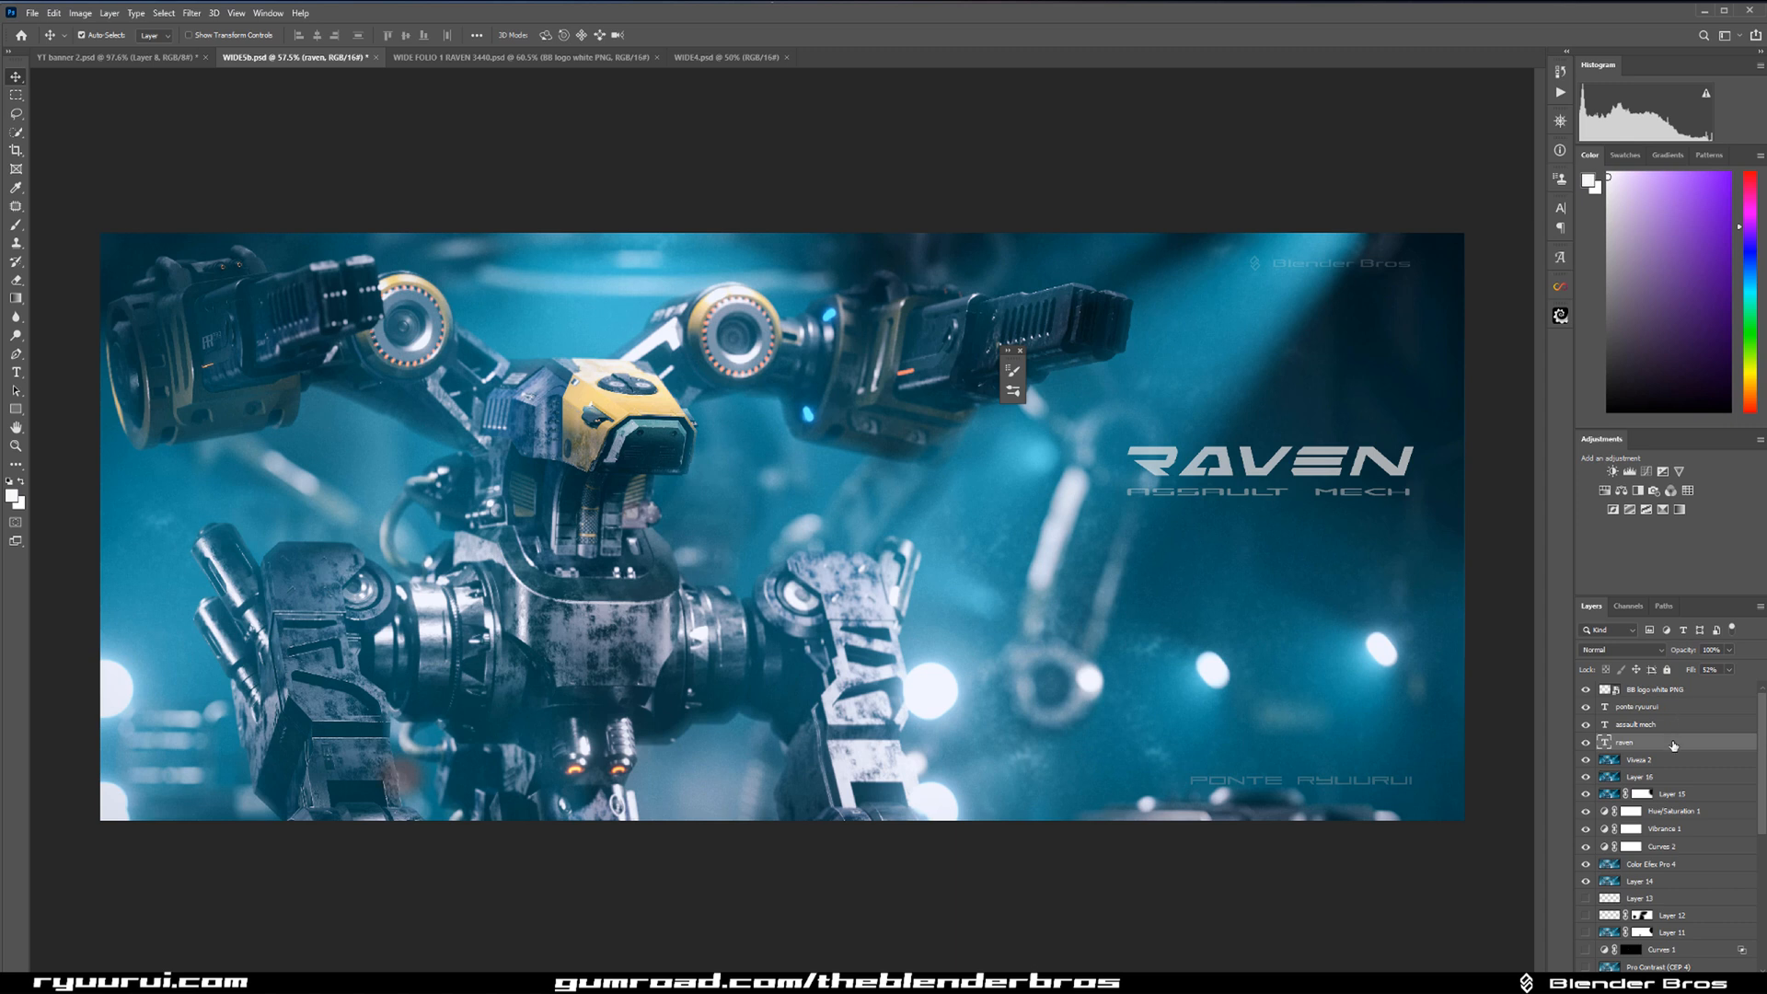
drag(1687, 671, 1692, 673)
scroll(1163, 593, down, 5)
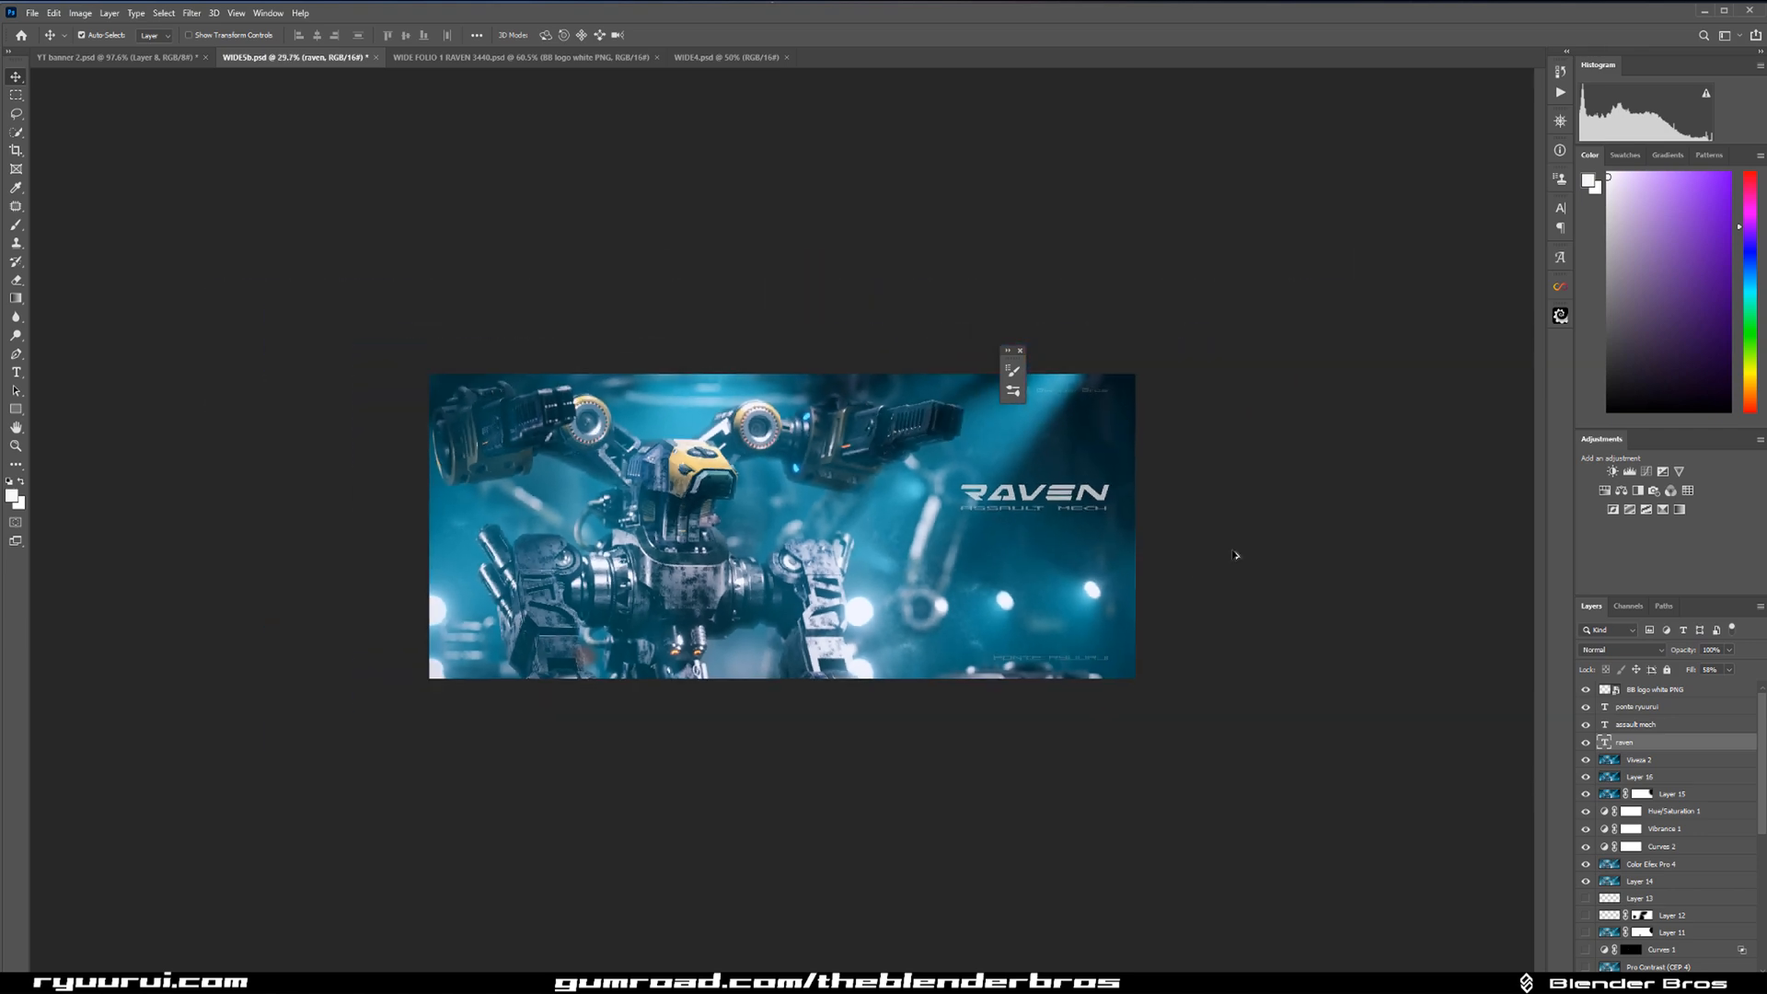
scroll(1235, 555, down, 2)
scroll(1253, 576, down, 1)
scroll(1224, 572, up, 3)
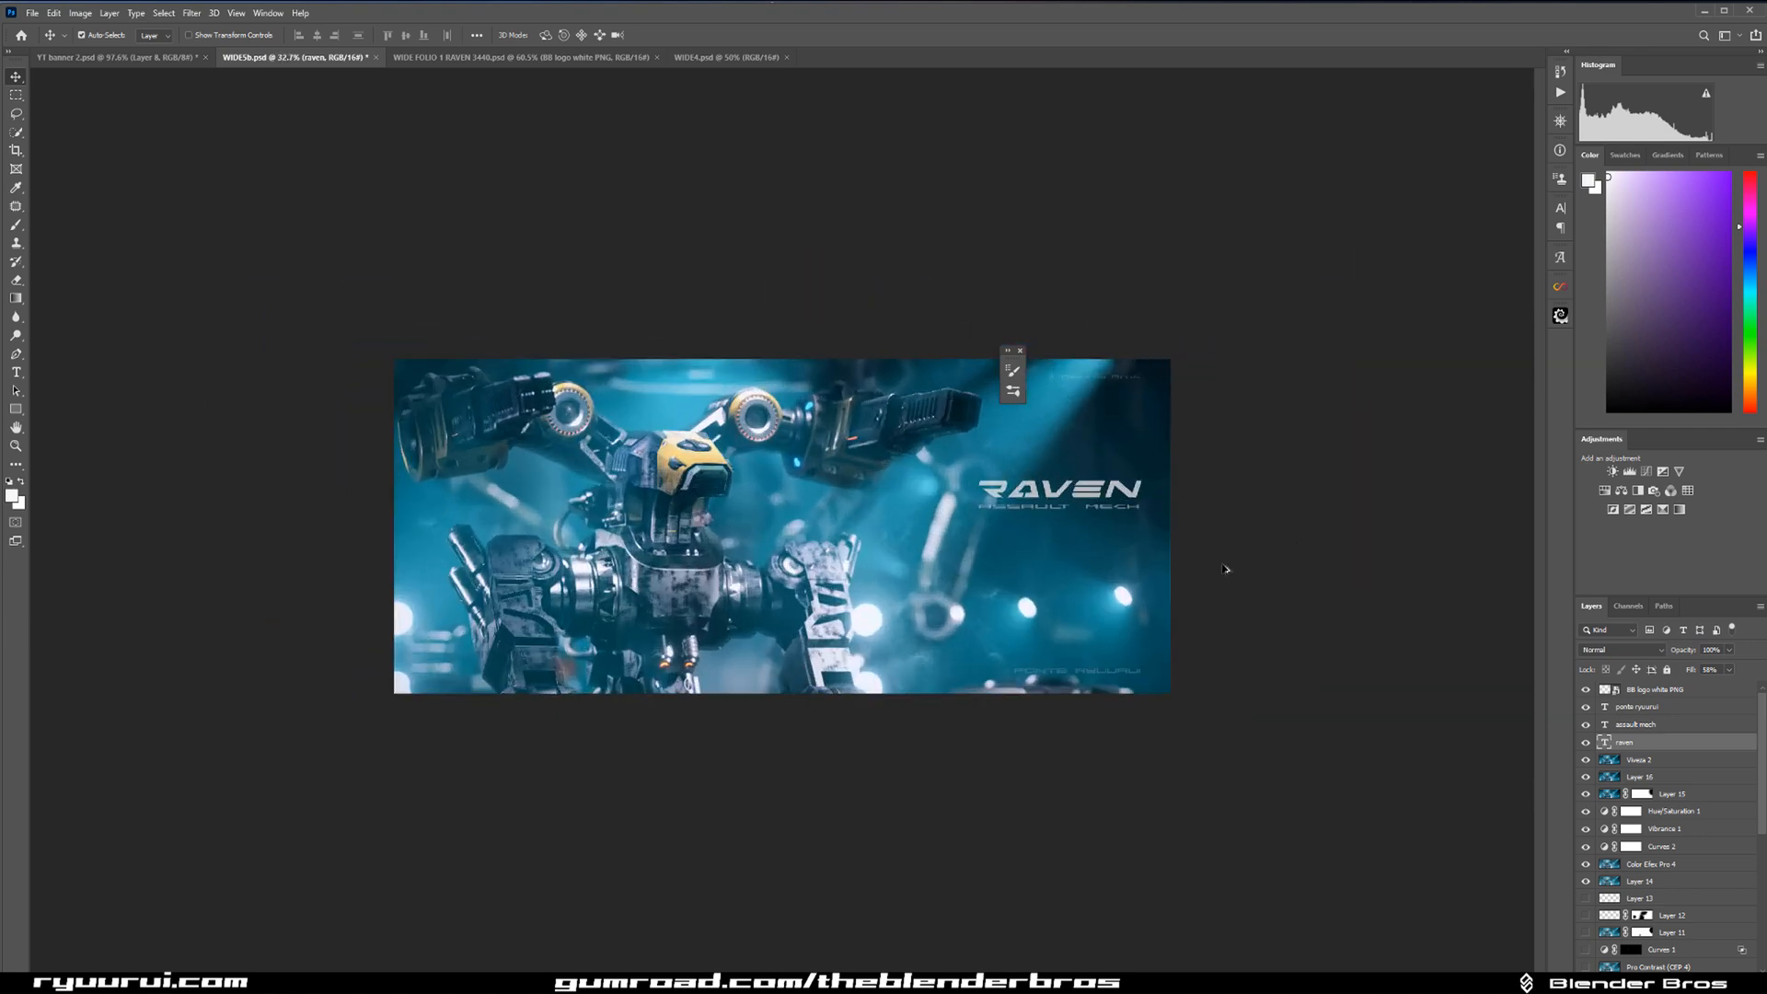
scroll(1224, 572, up, 1)
Nudge the raven and assault mech text layers together slightly up and to the left.
shift+click(1648, 726)
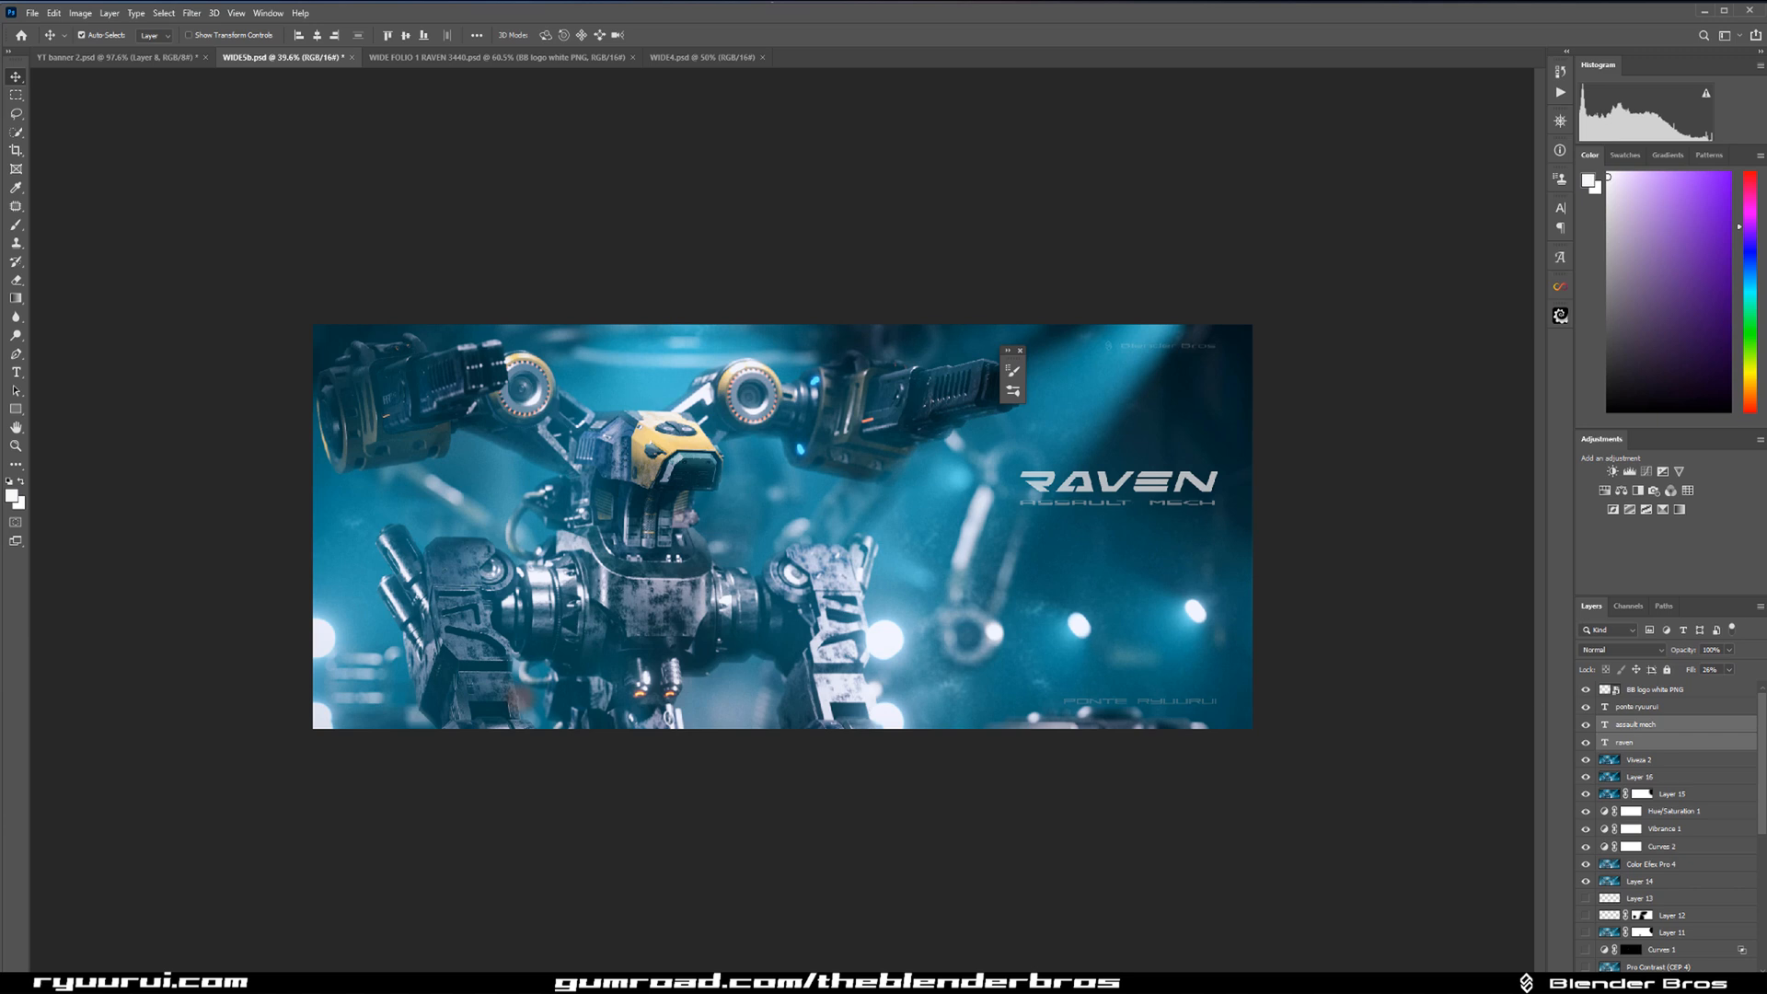
key(Up)
key(Up)
key(Up)
key(Up)
key(Up)
key(Up)
key(Up)
key(Up)
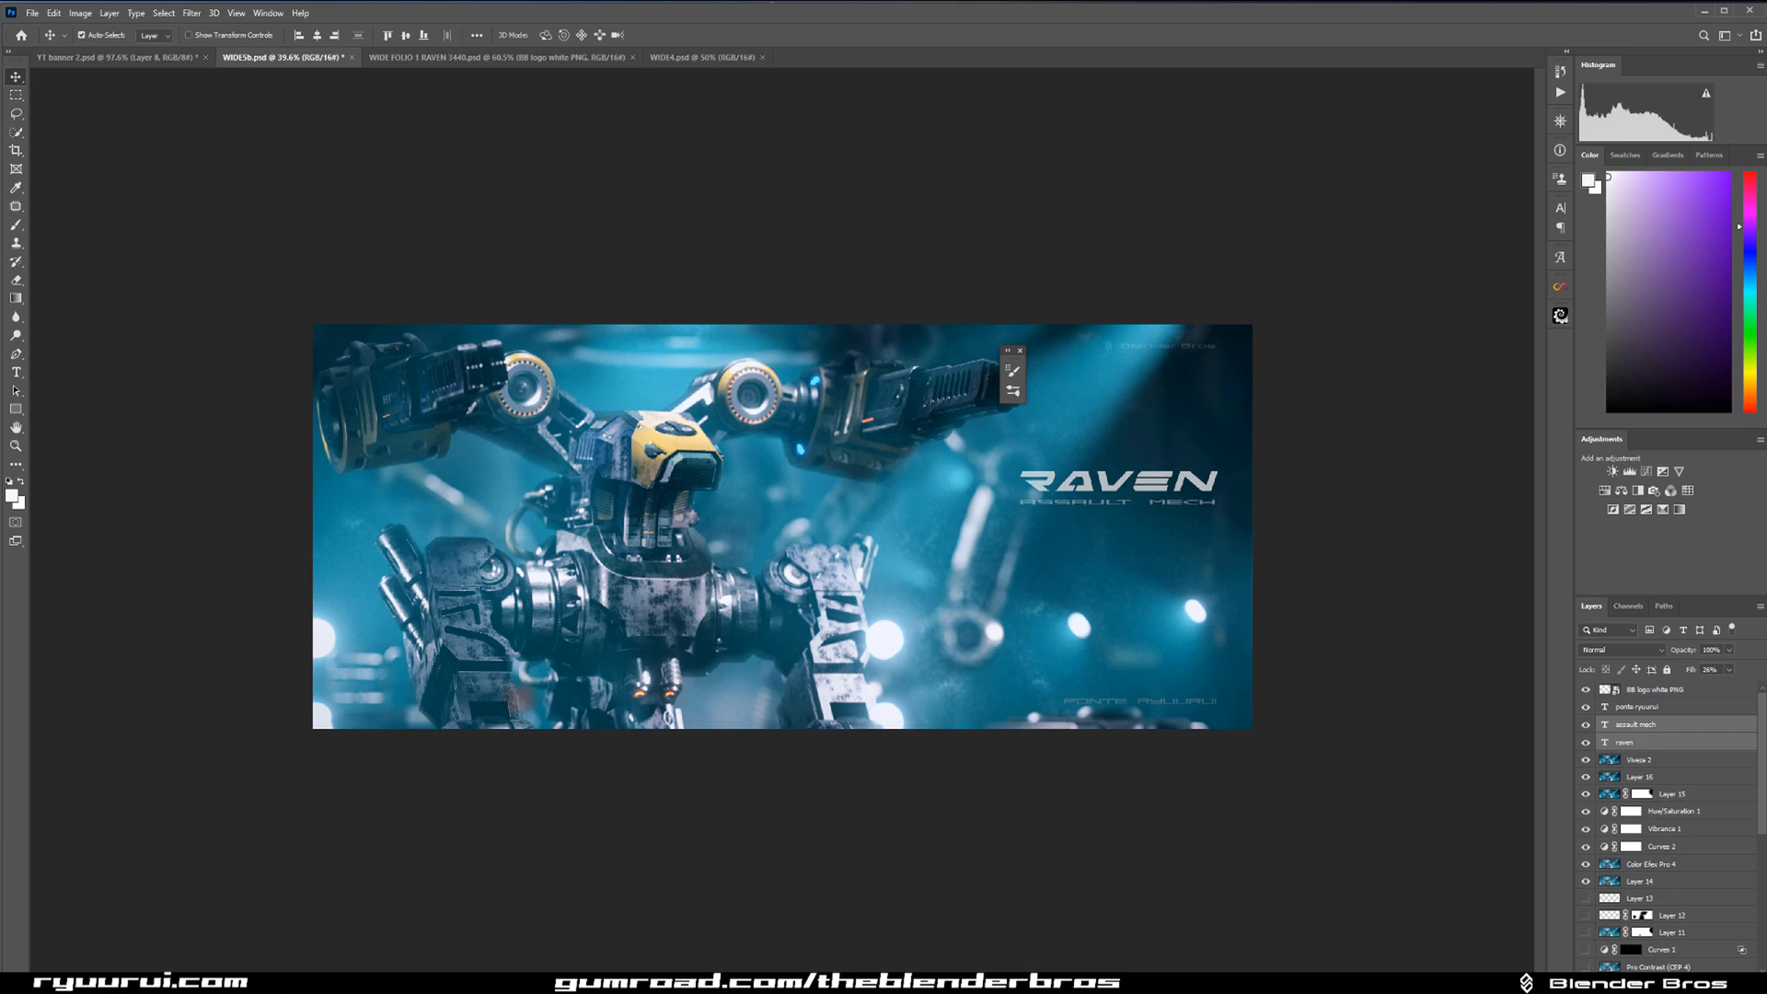
key(Up)
key(Up)
key(Up)
key(Up)
key(Up)
key(Up)
key(Up)
key(Up)
key(Up)
key(Up)
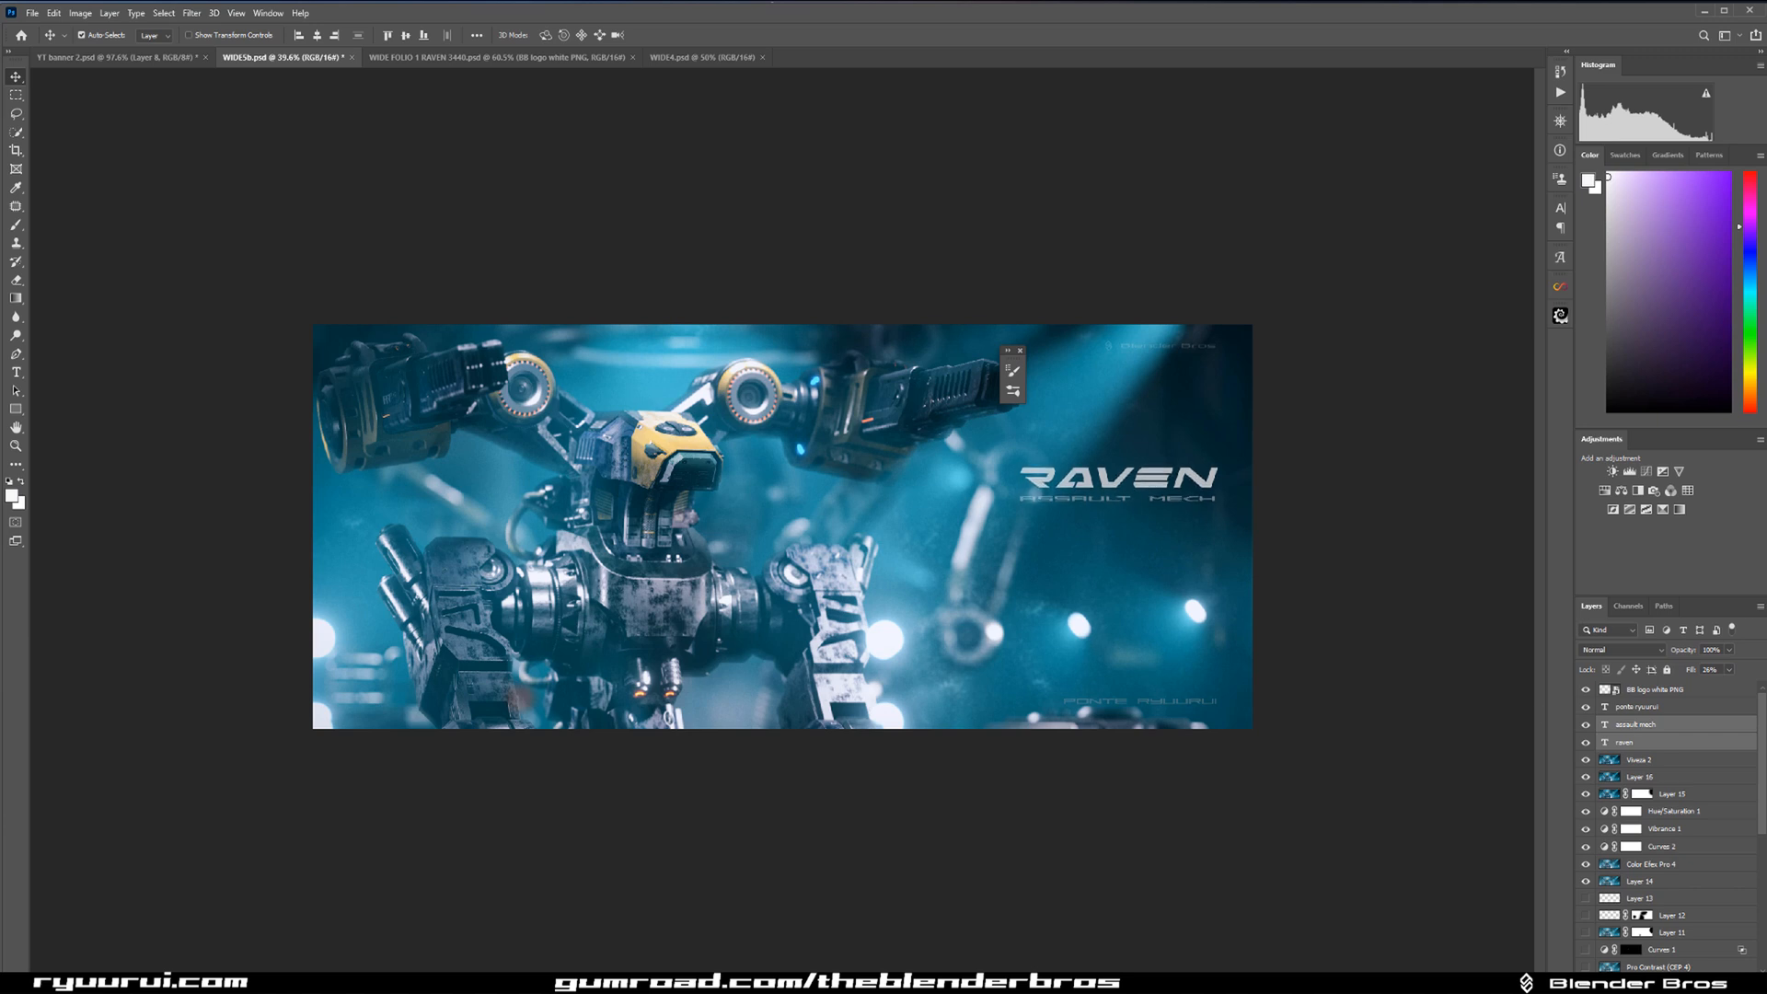
key(Left)
key(Left)
key(Left)
key(Left)
key(Left)
key(Left)
key(Left)
key(Left)
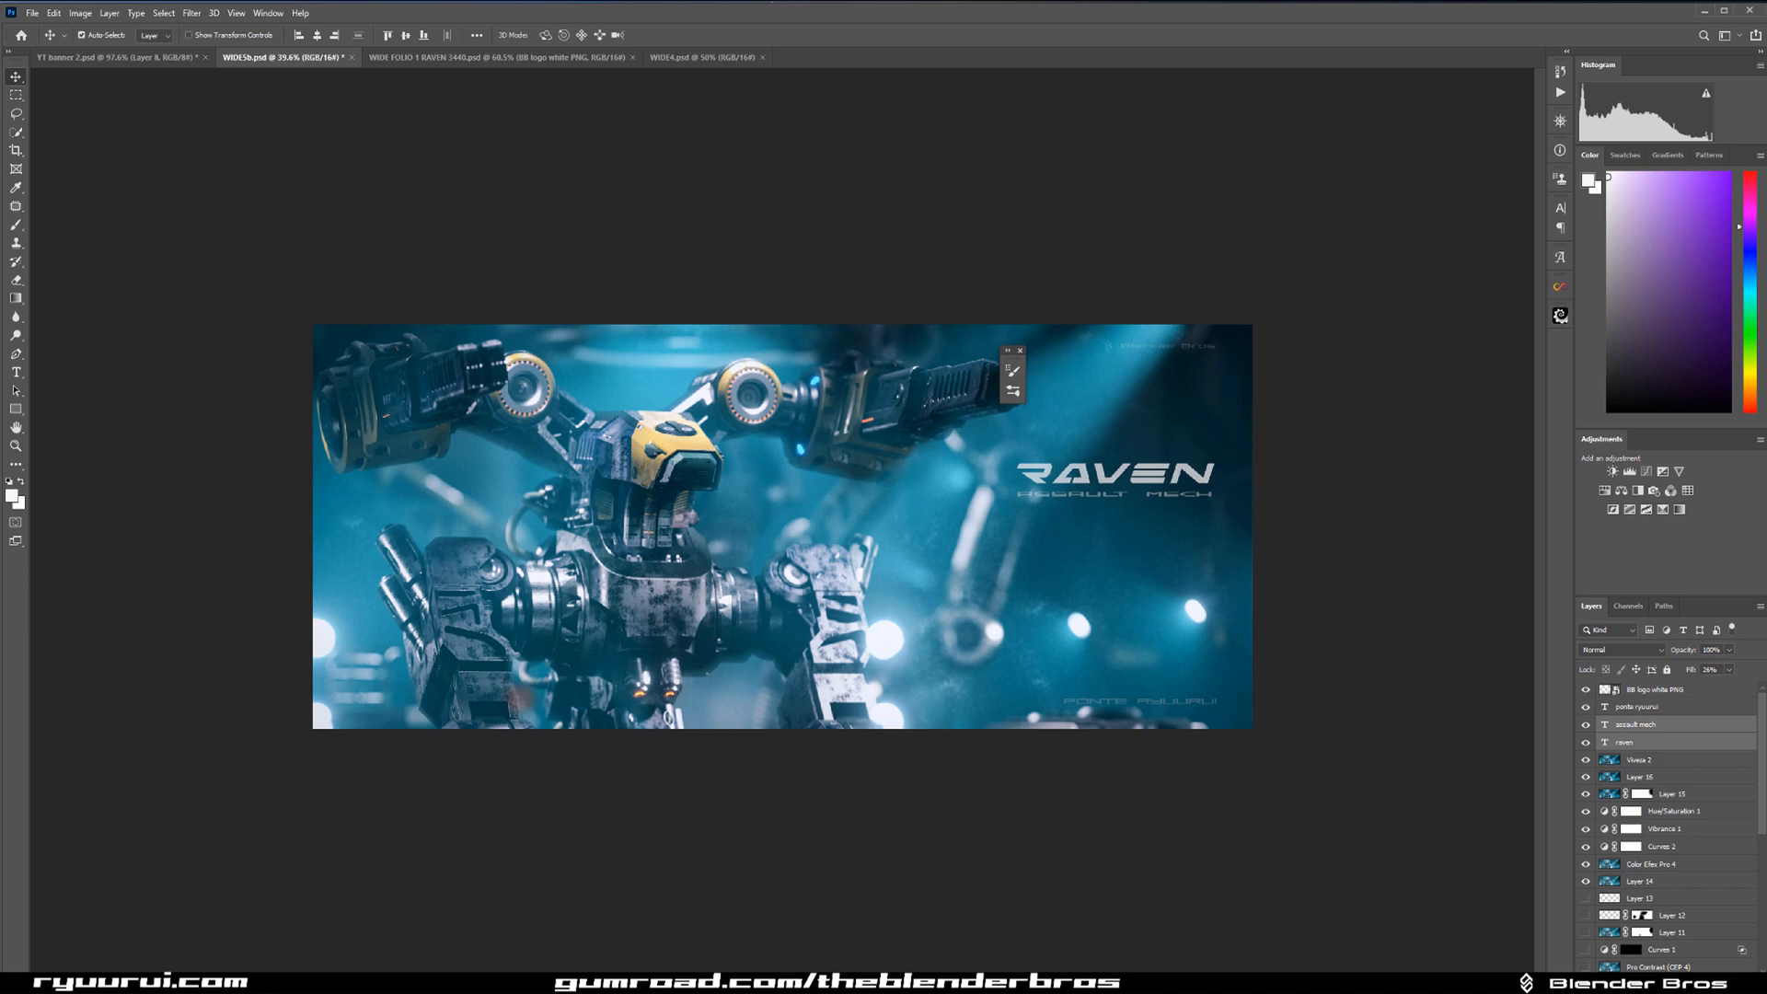
Close the floating brush panel and check the finished composition at thumbnail size and larger.
click(1019, 355)
scroll(1063, 378, down, 6)
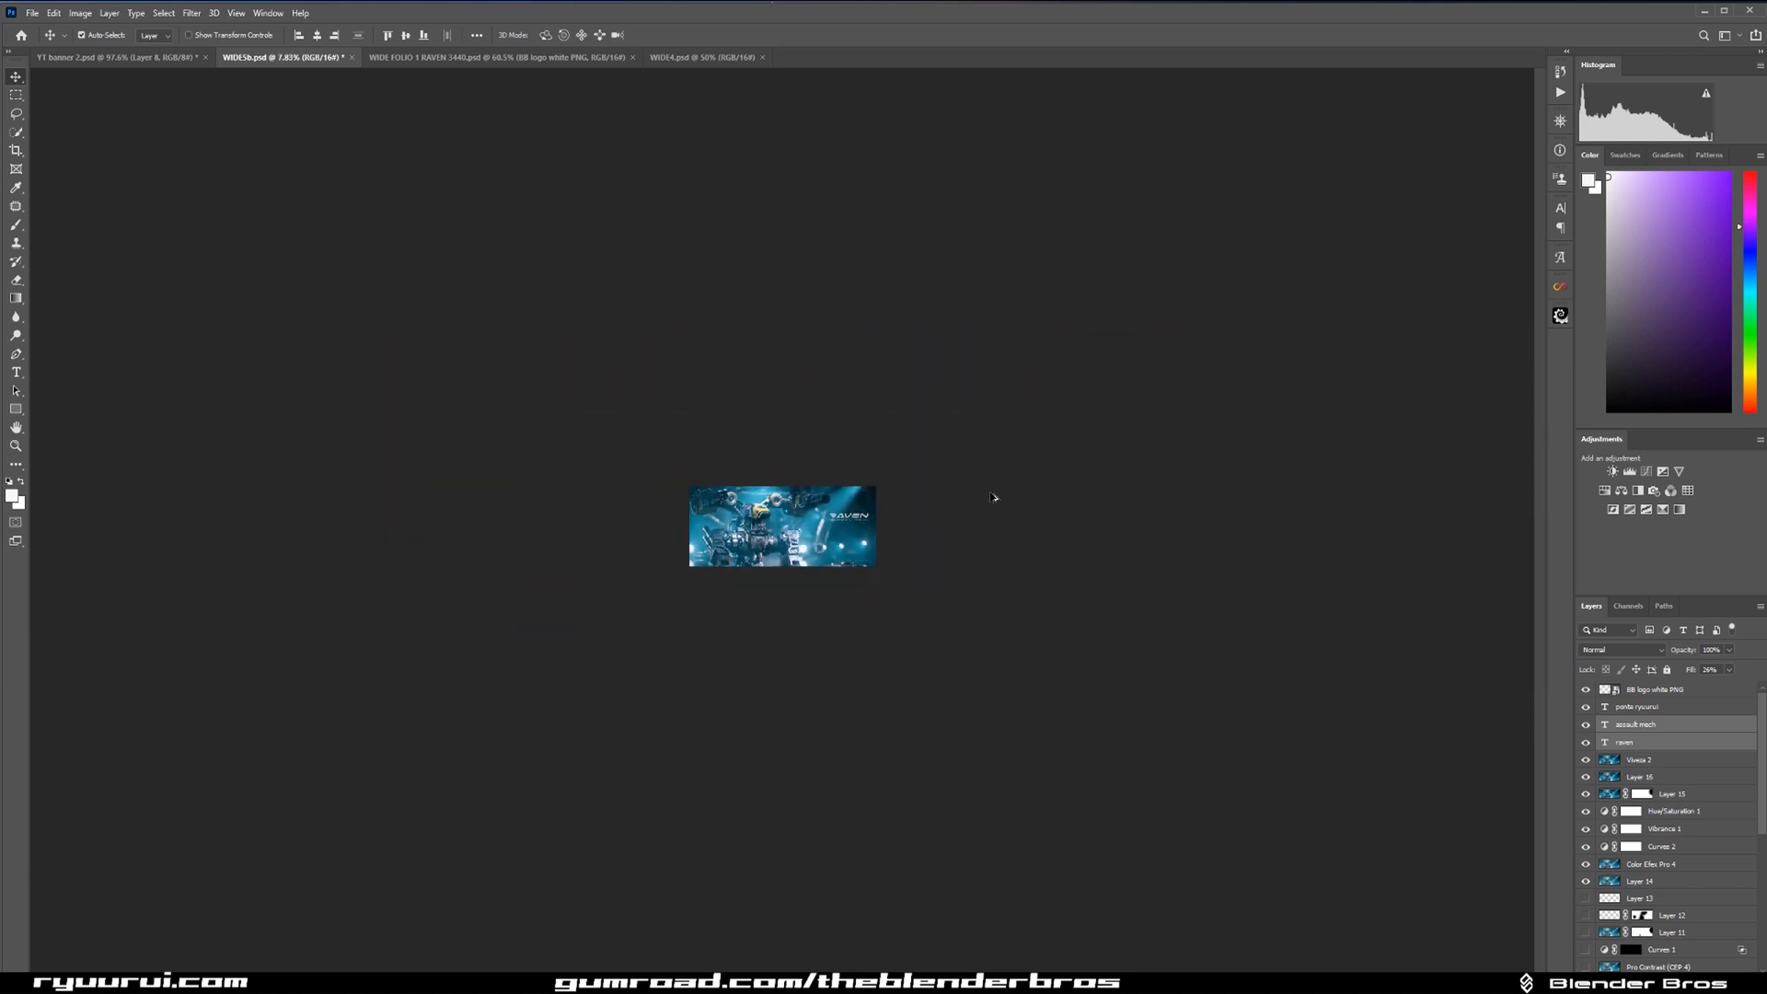
scroll(814, 554, down, 1)
scroll(814, 554, up, 2)
scroll(728, 494, up, 3)
scroll(785, 468, up, 3)
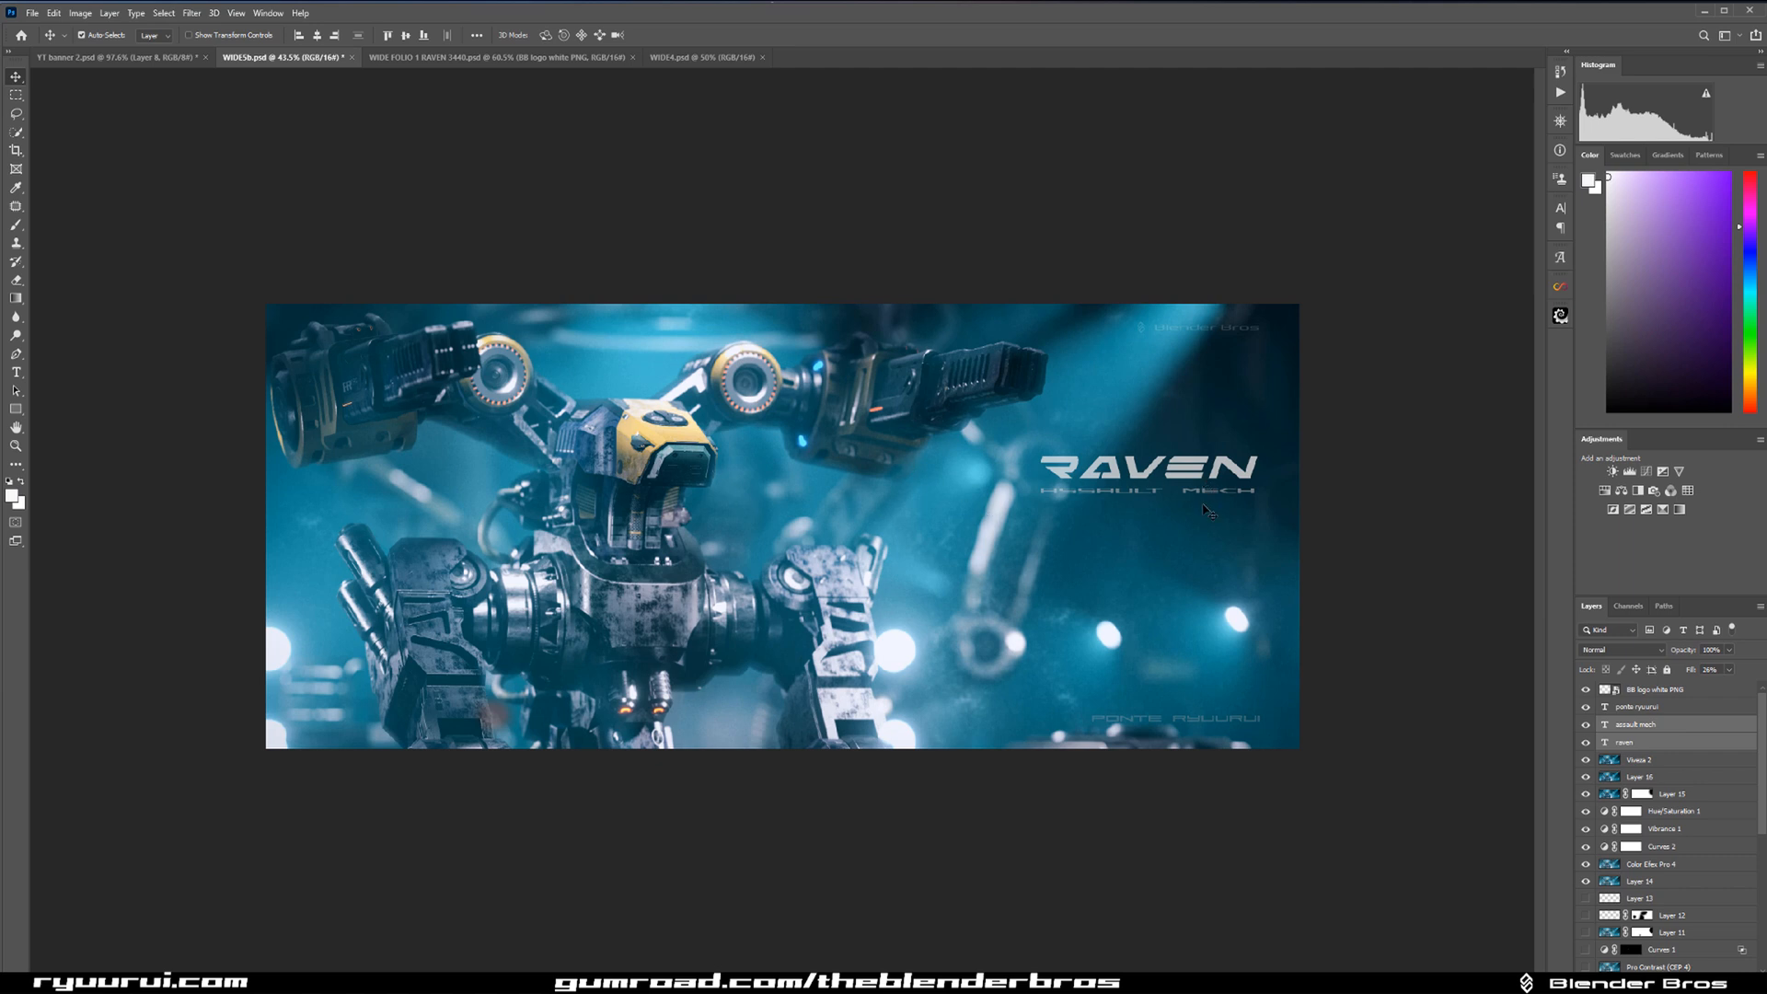
Scale the raven and assault mech text layers down together to about 95% and check their size and spacing within the image.
key(ctrl+t)
drag(1038, 455, 1051, 458)
key(ctrl+z)
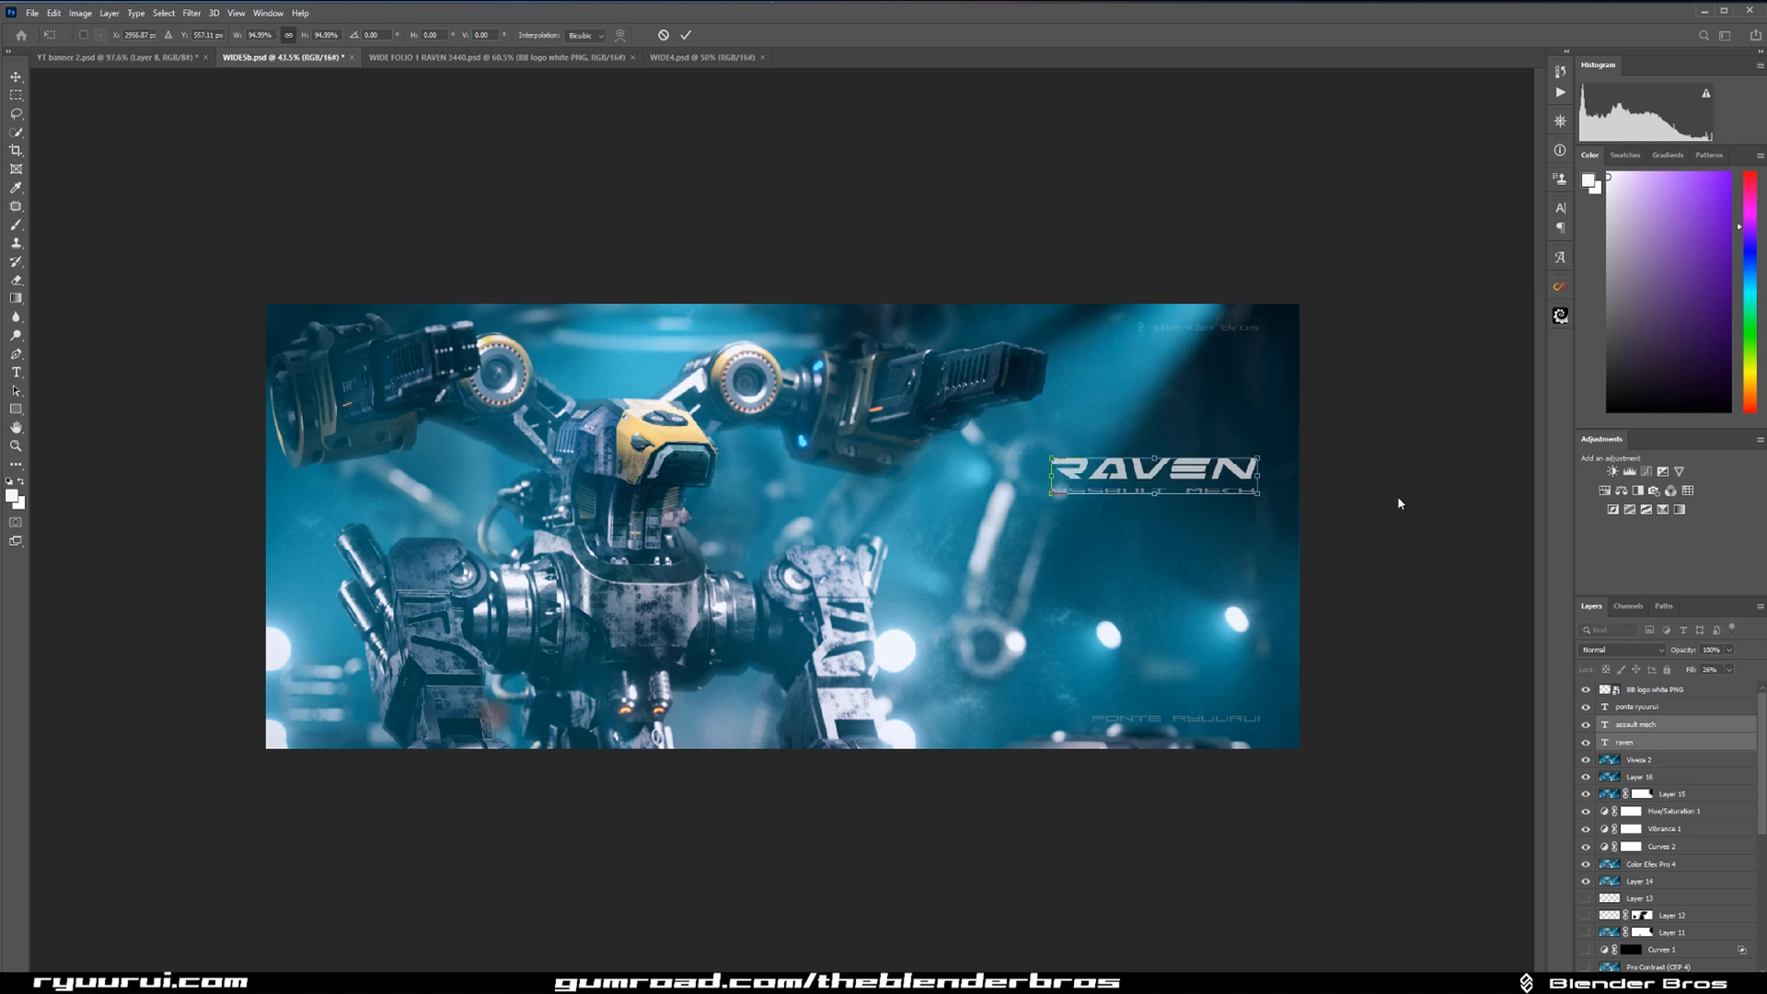
key(Return)
scroll(1434, 563, down, 2)
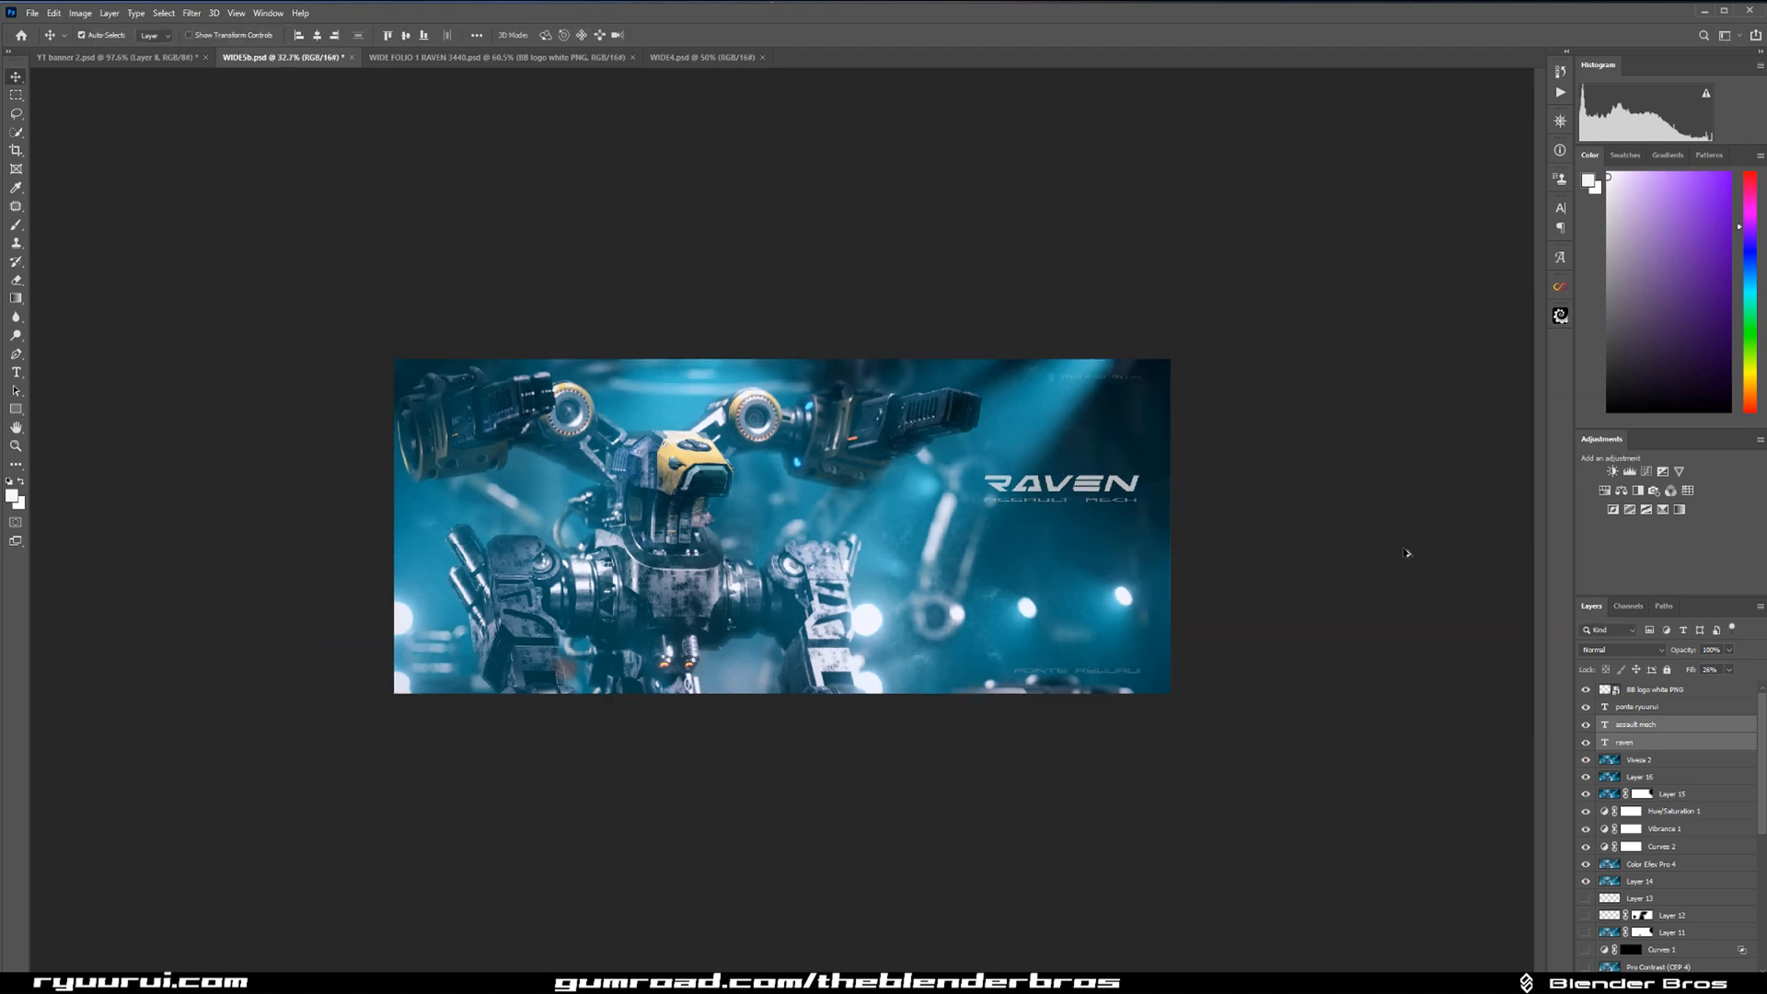
scroll(1407, 553, up, 3)
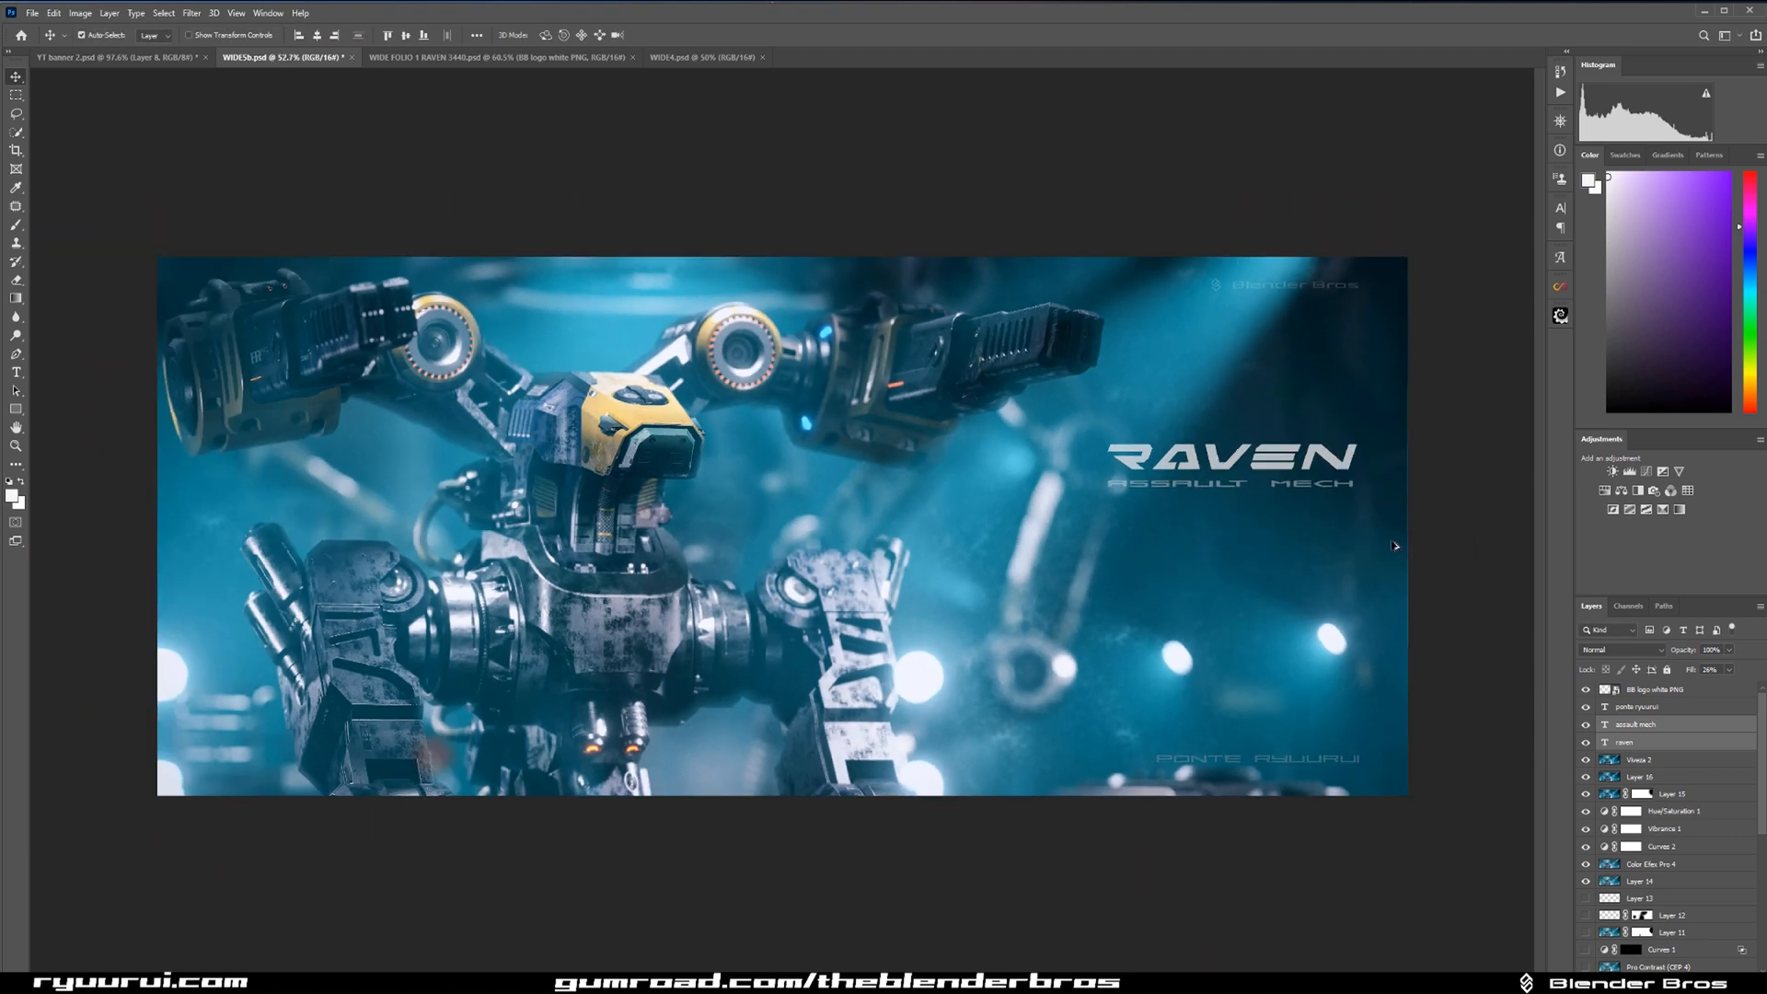
key(ctrl)
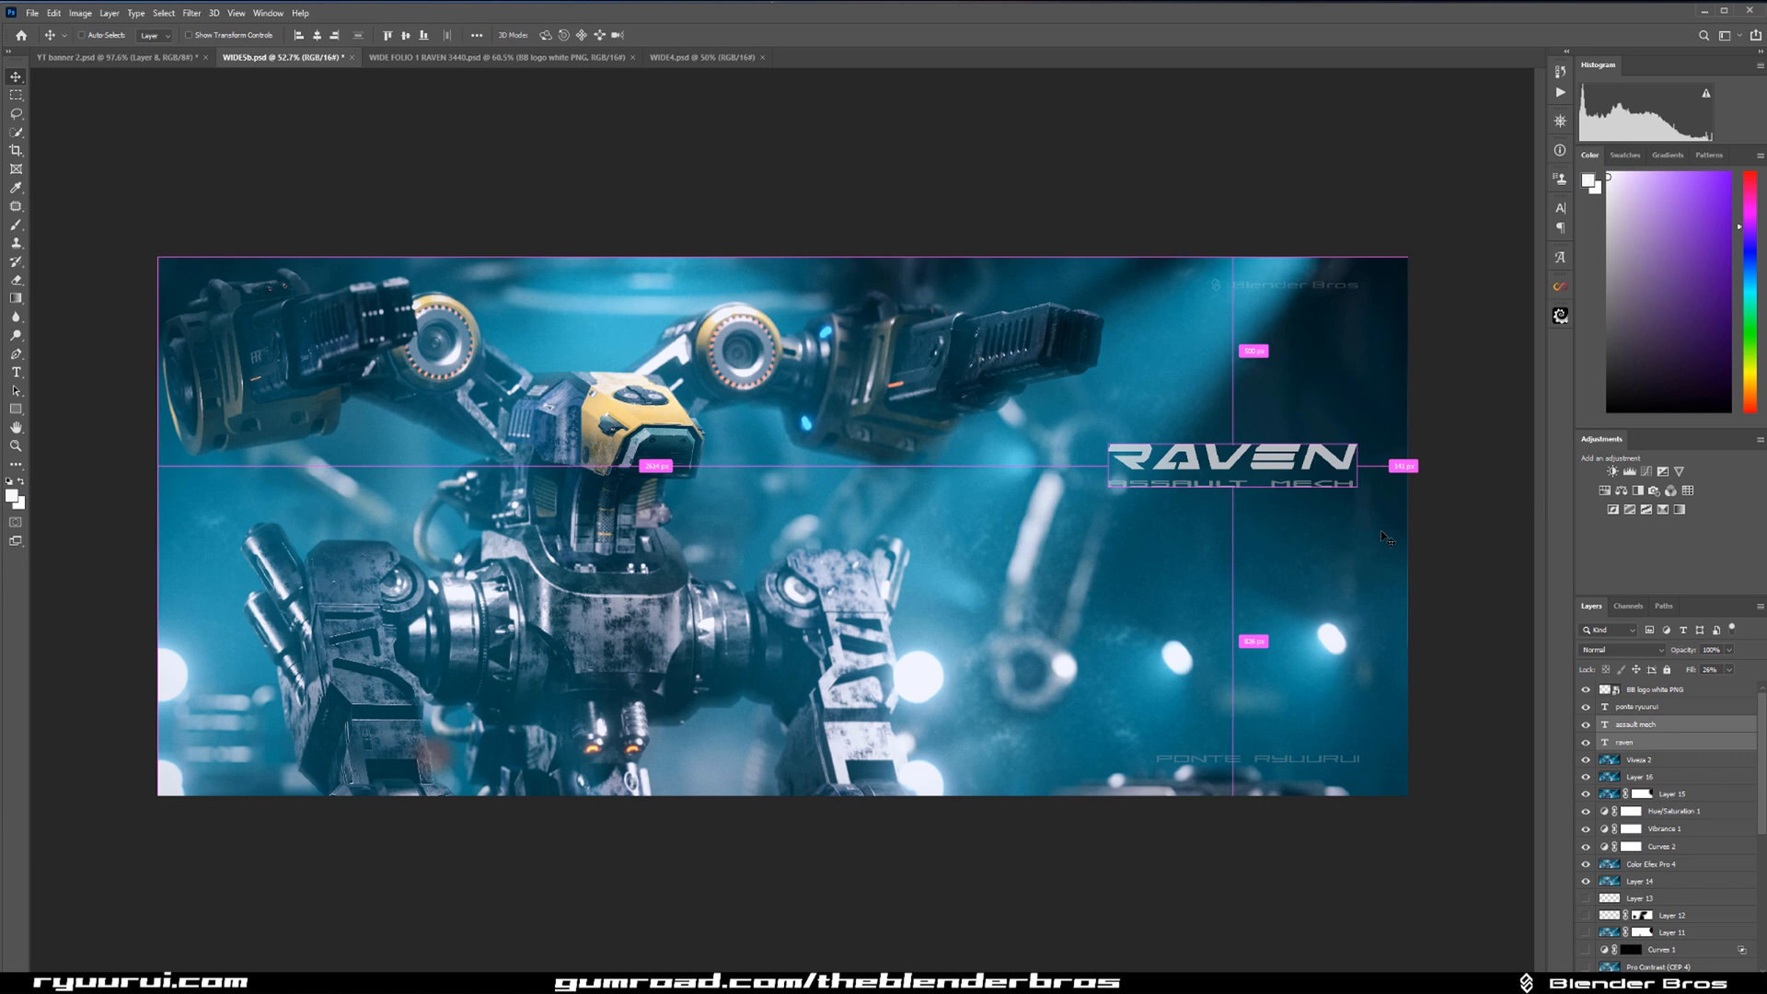
scroll(1383, 536, up, 1)
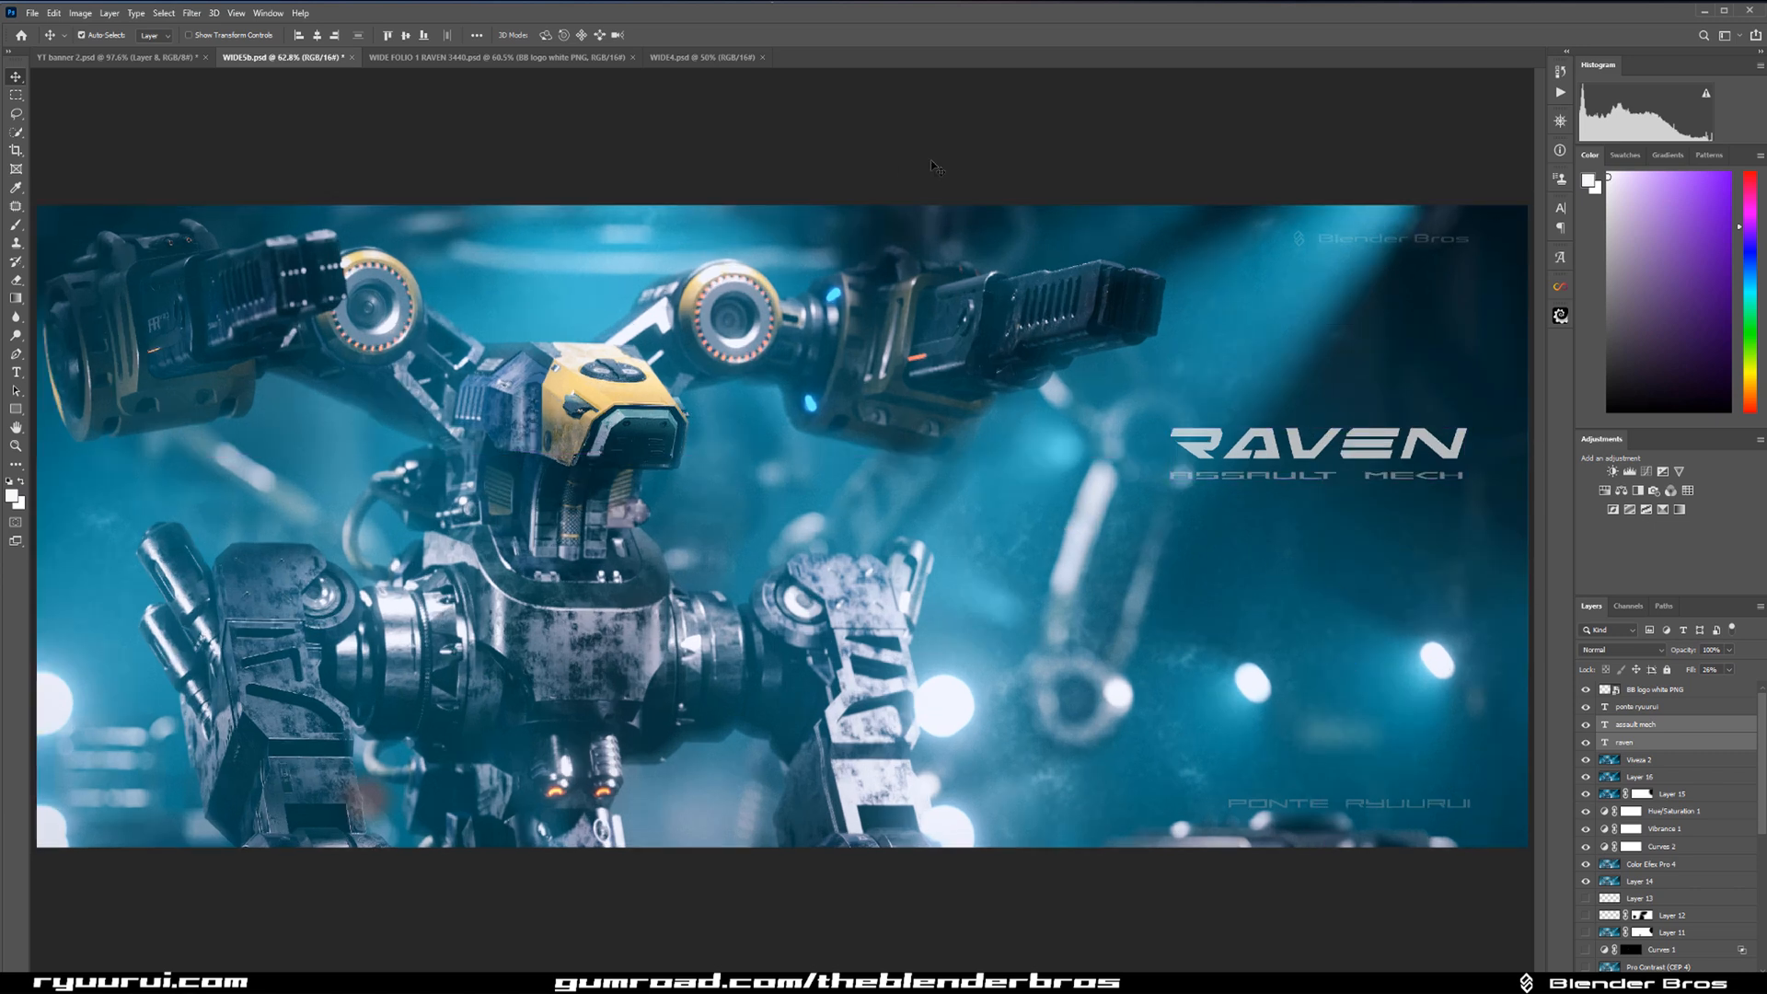
Compare the original base render with the finished composition by repeatedly hiding and restoring all the other layers.
scroll(1666, 939, down, 5)
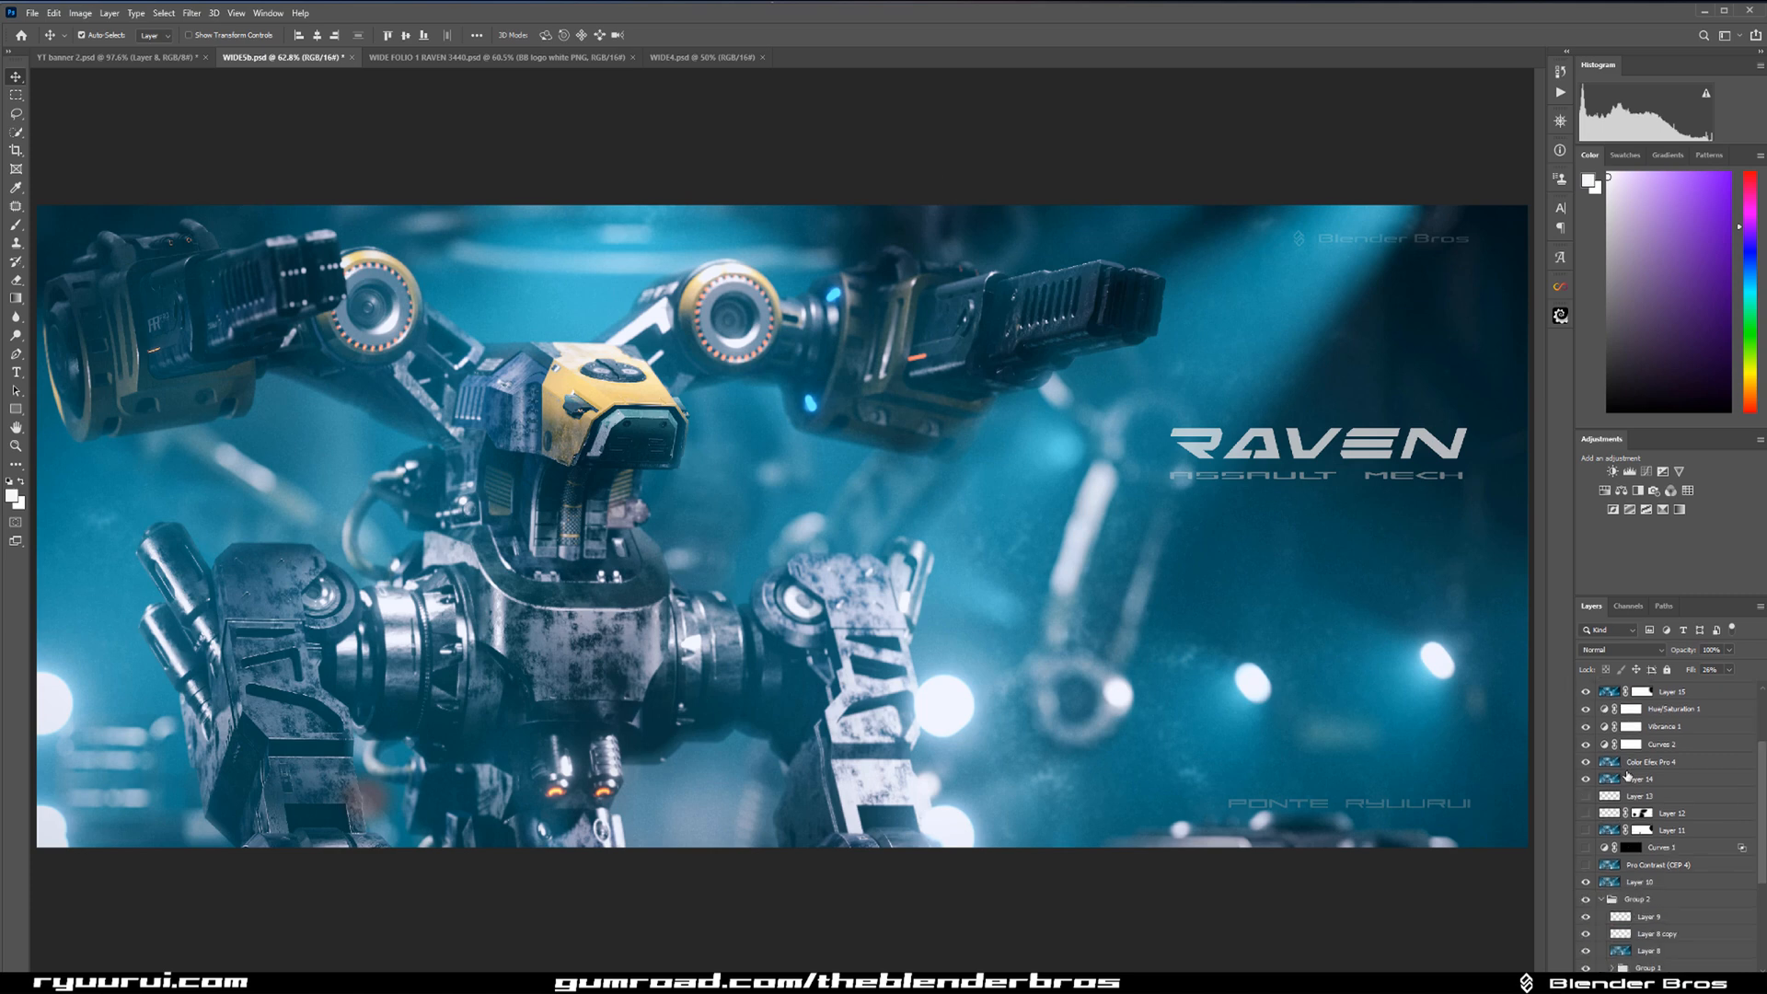
alt+click(1585, 726)
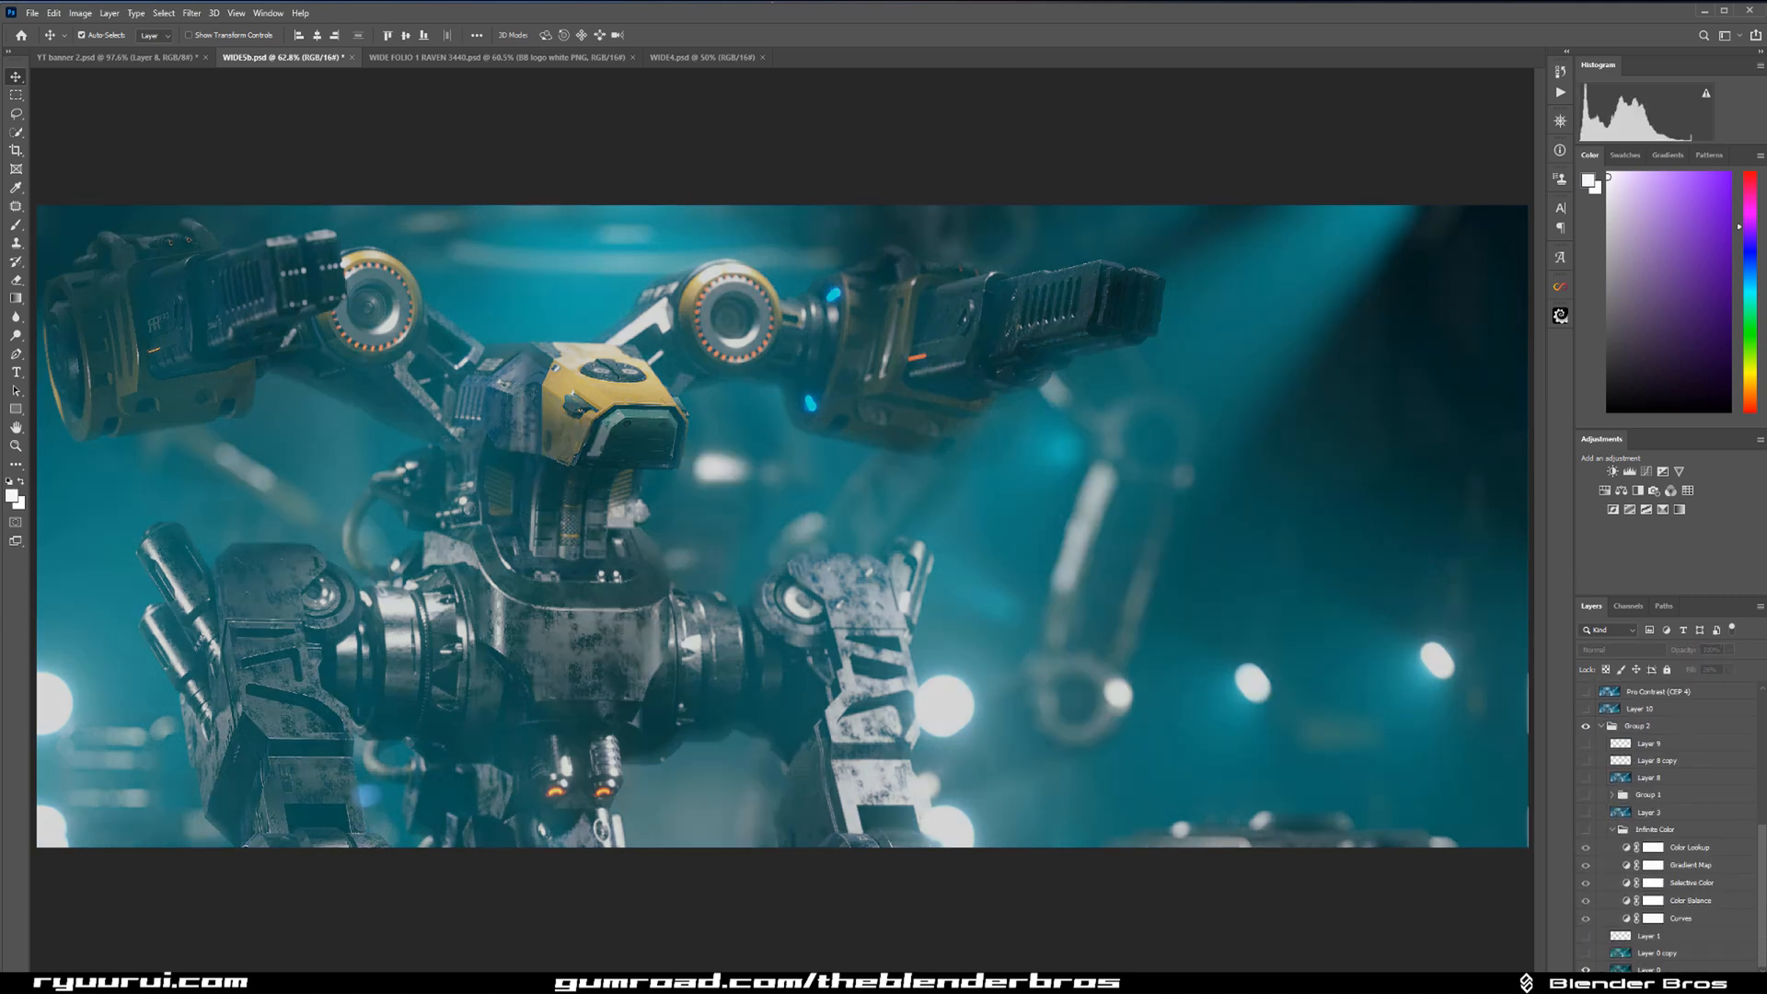
alt+click(1585, 726)
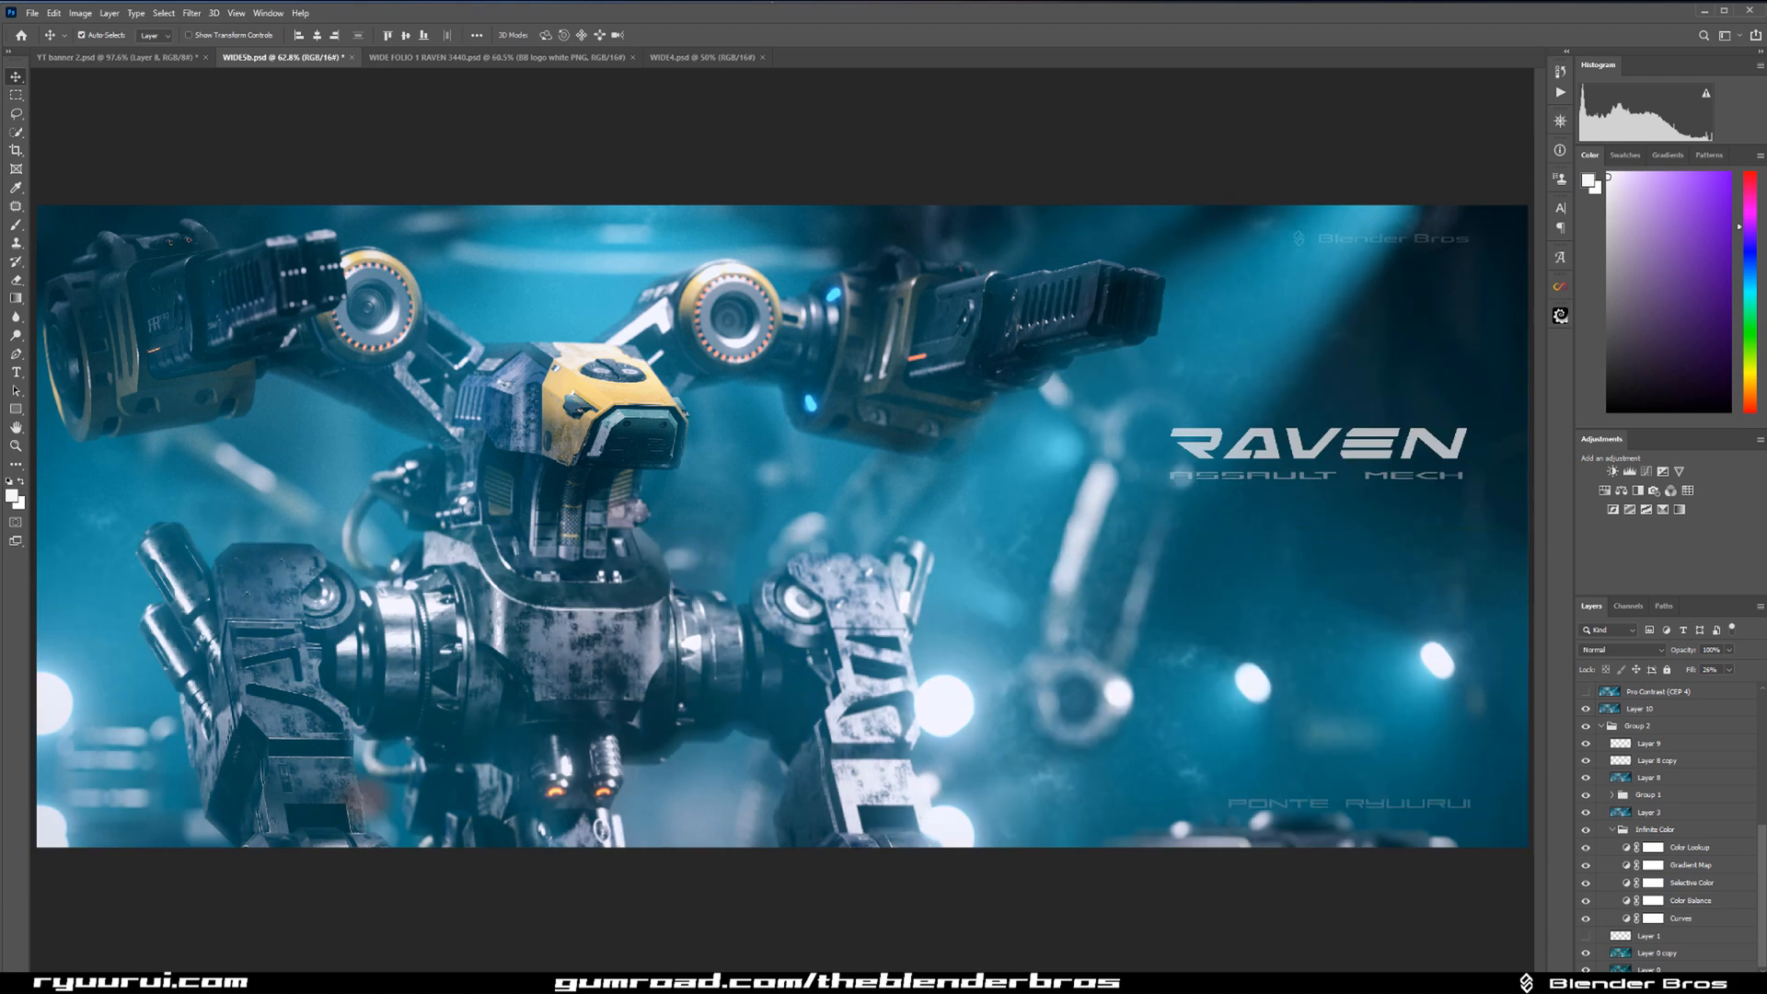
alt+click(1585, 727)
alt+click(1585, 727)
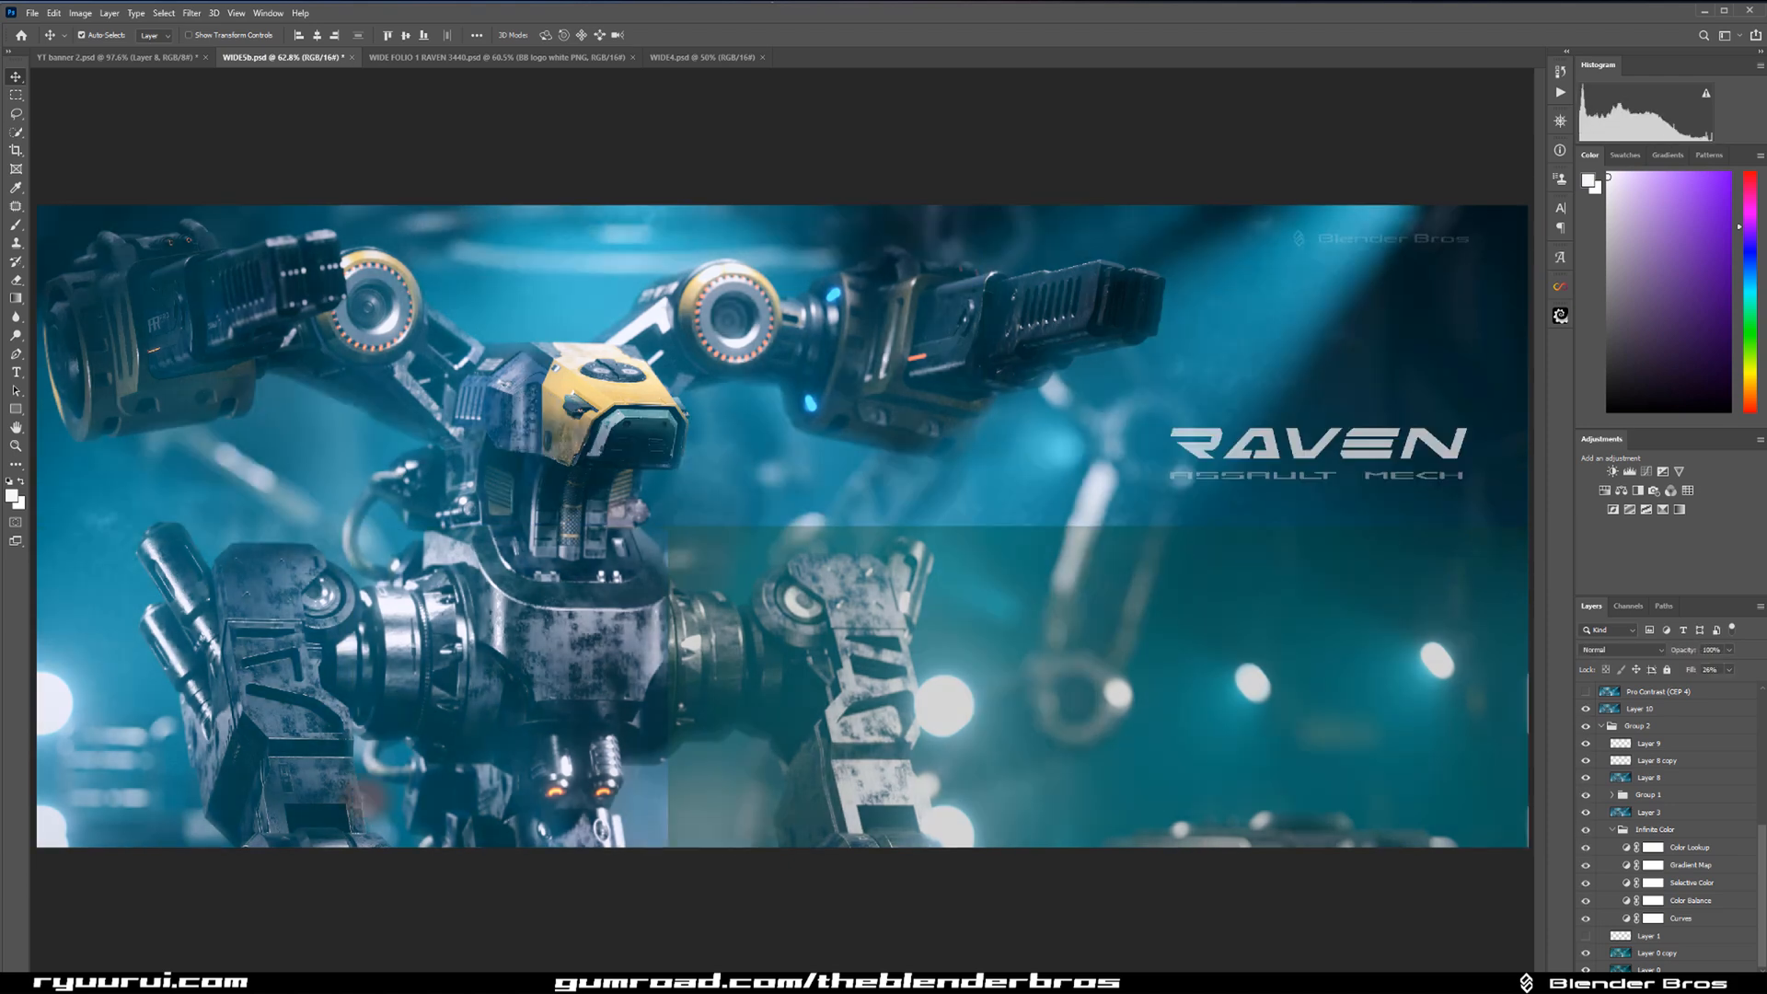
alt+click(1584, 726)
alt+click(1585, 726)
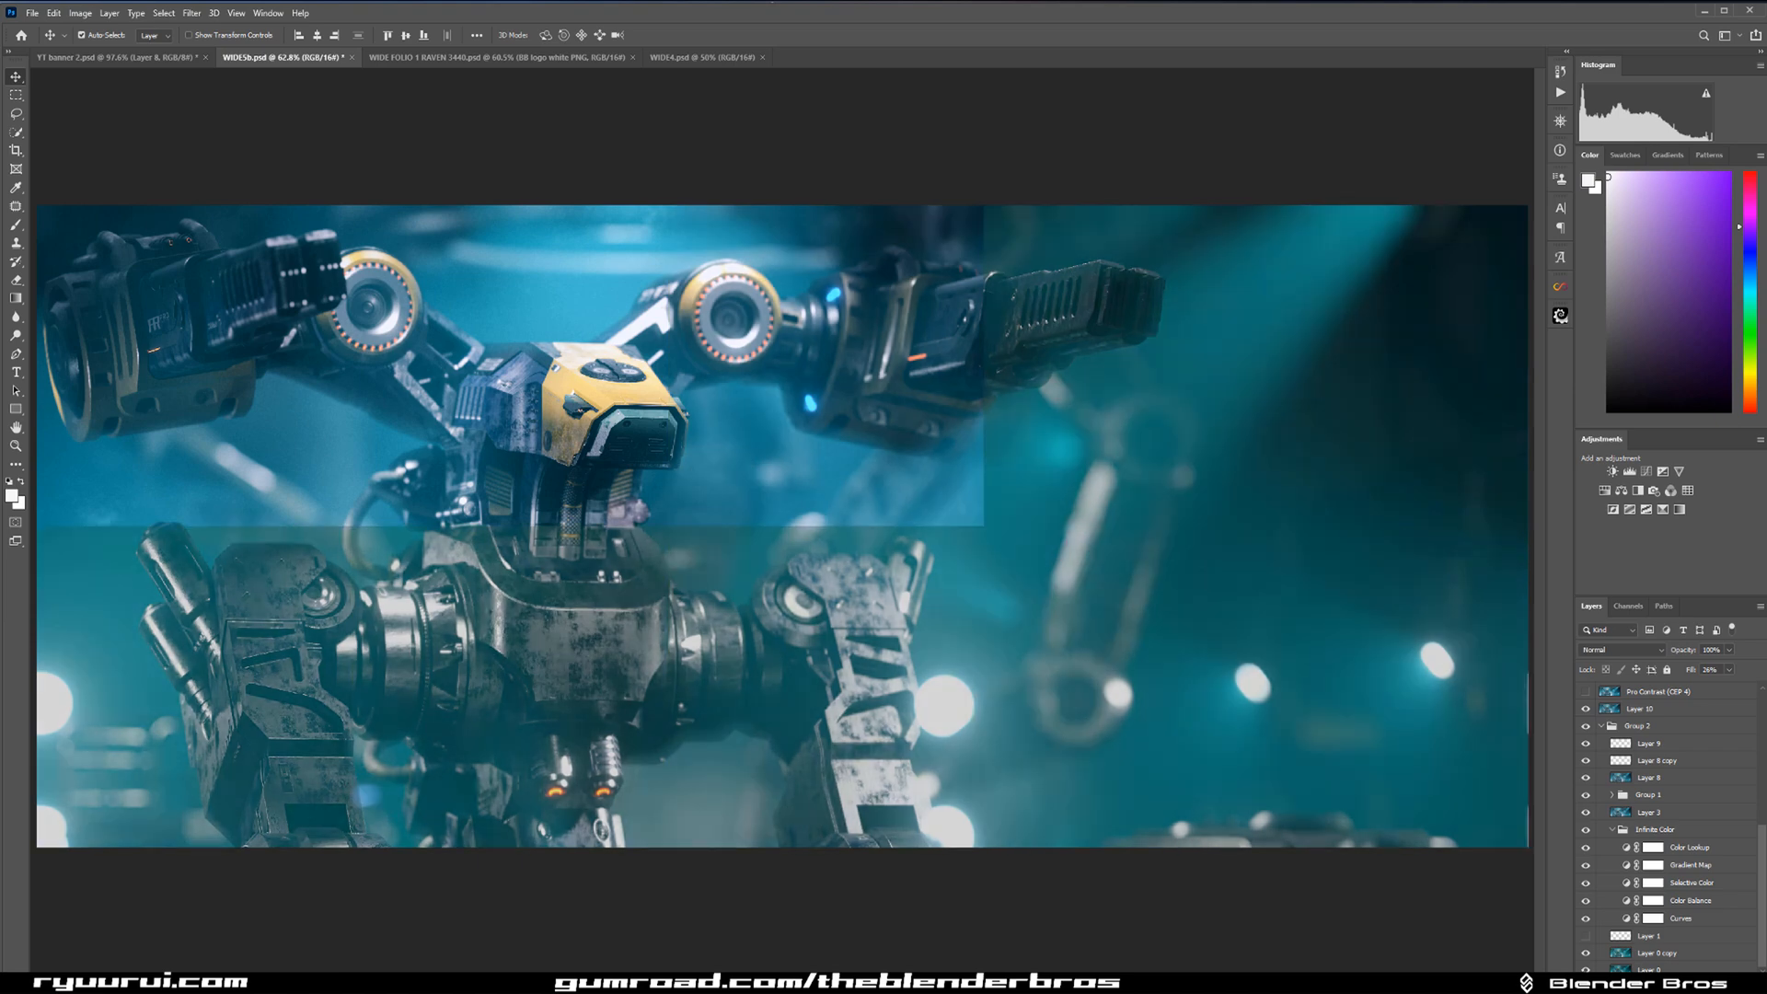